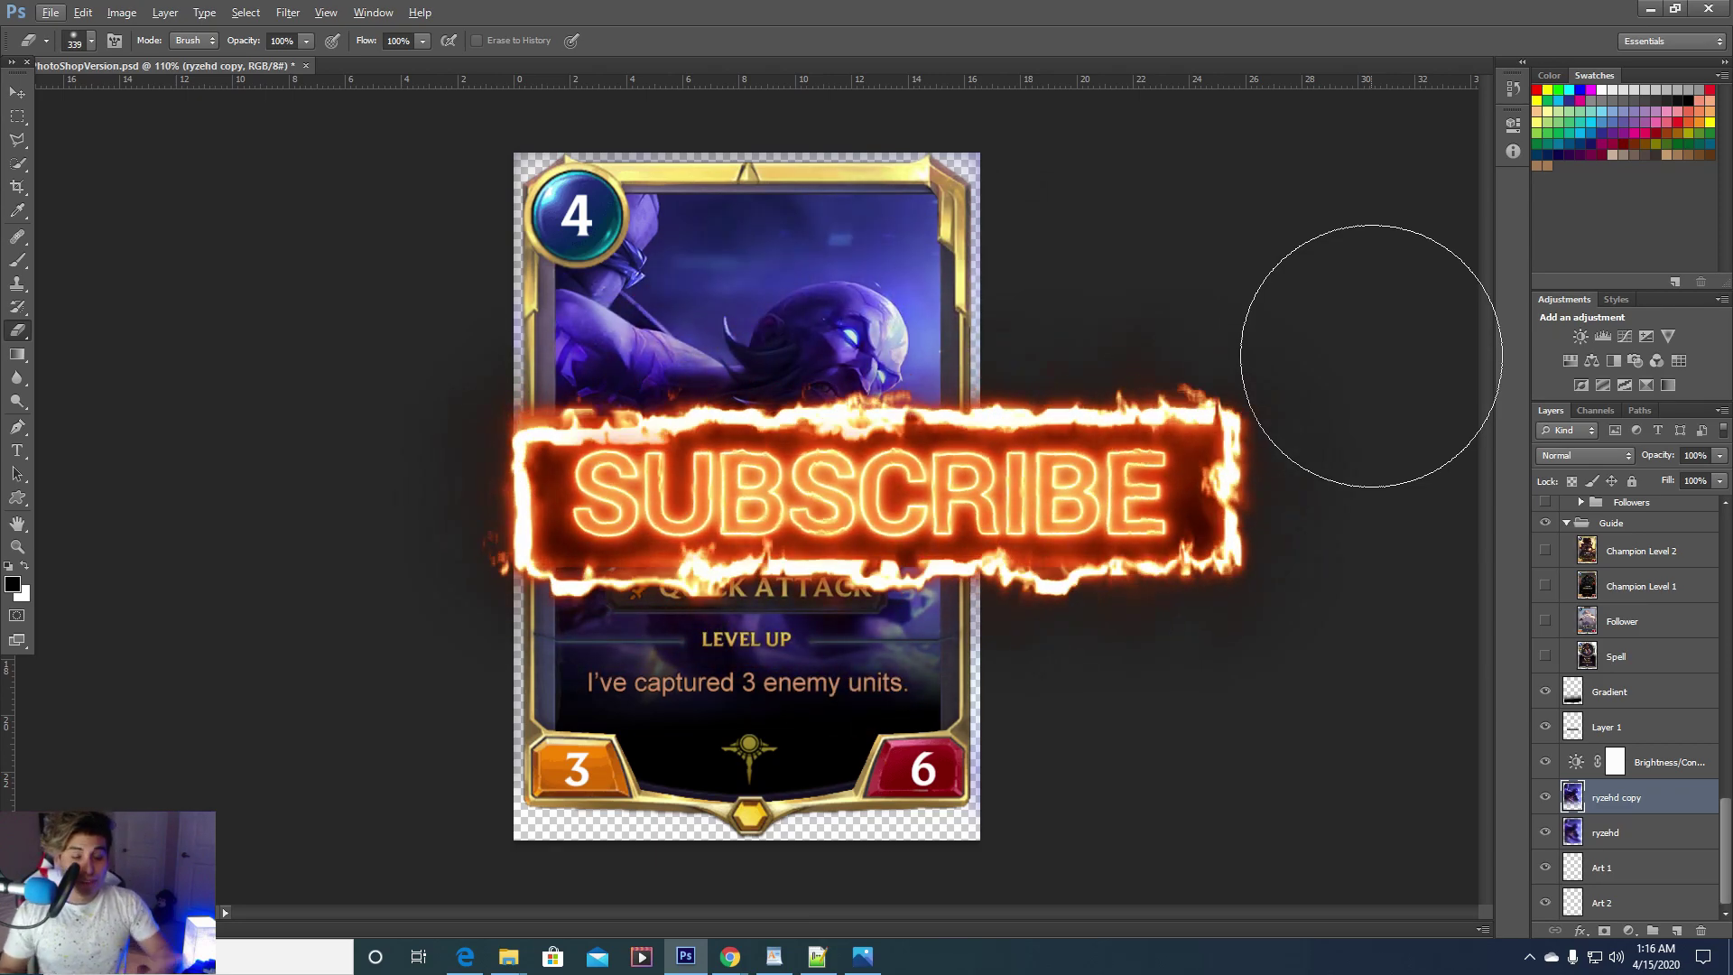
pyautogui.click(18, 93)
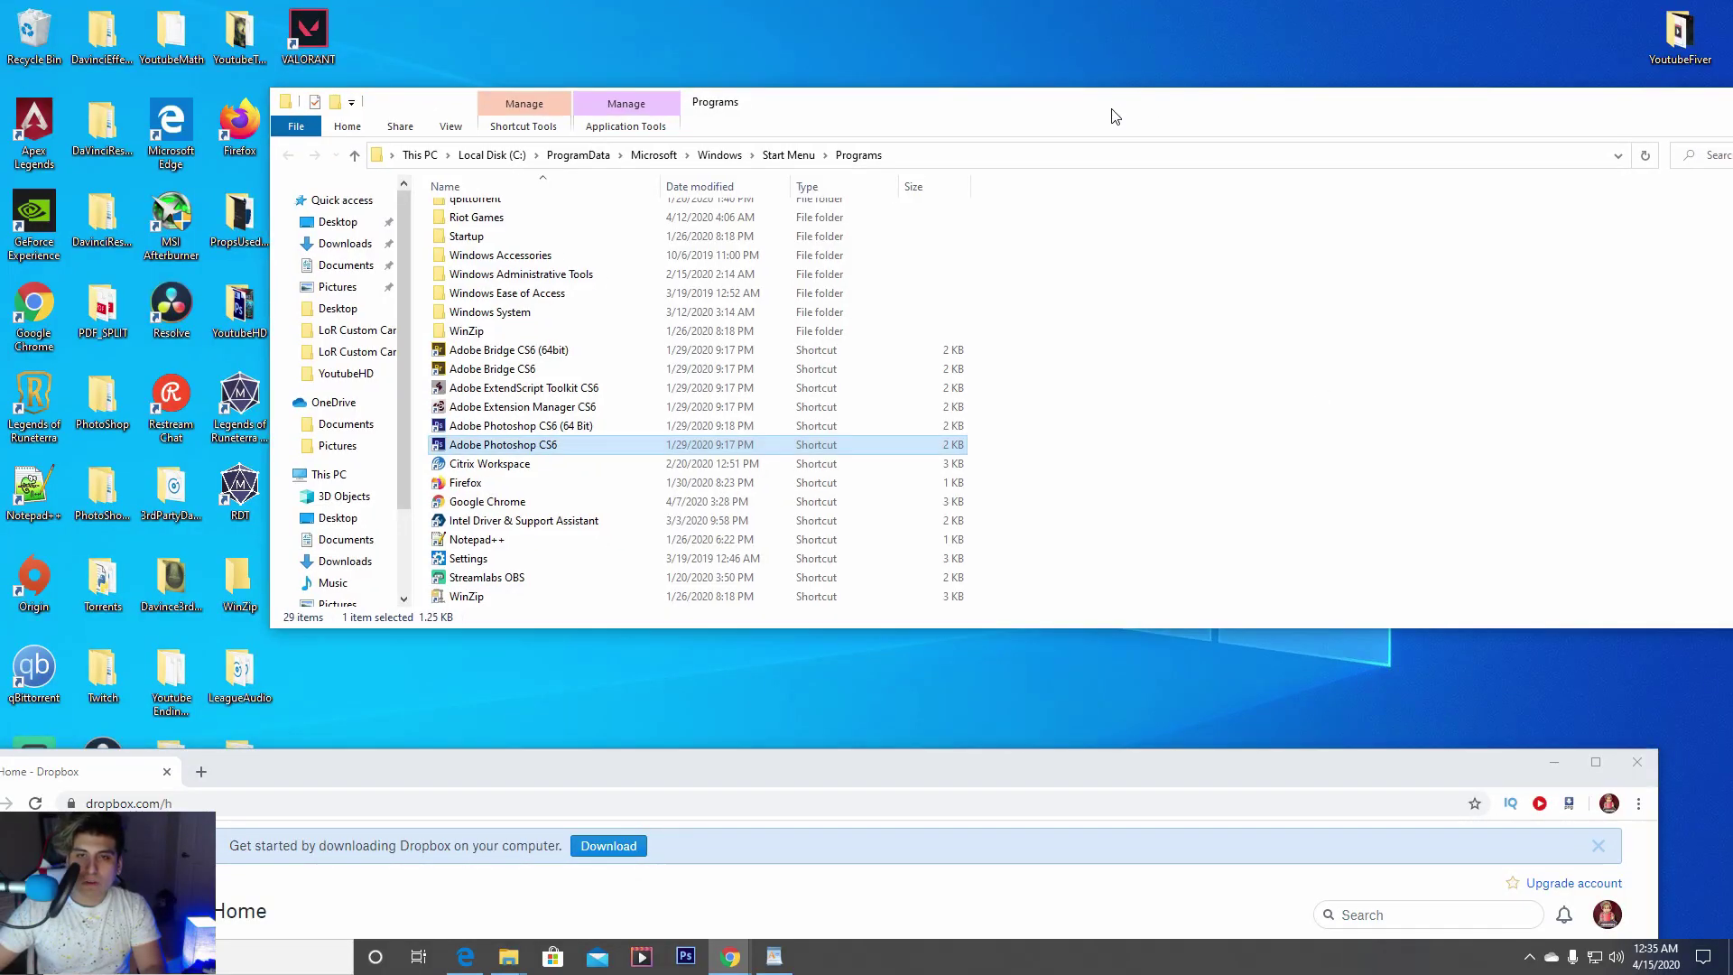
pyautogui.moveTo(1115, 115); pyautogui.dragTo(875, 215)
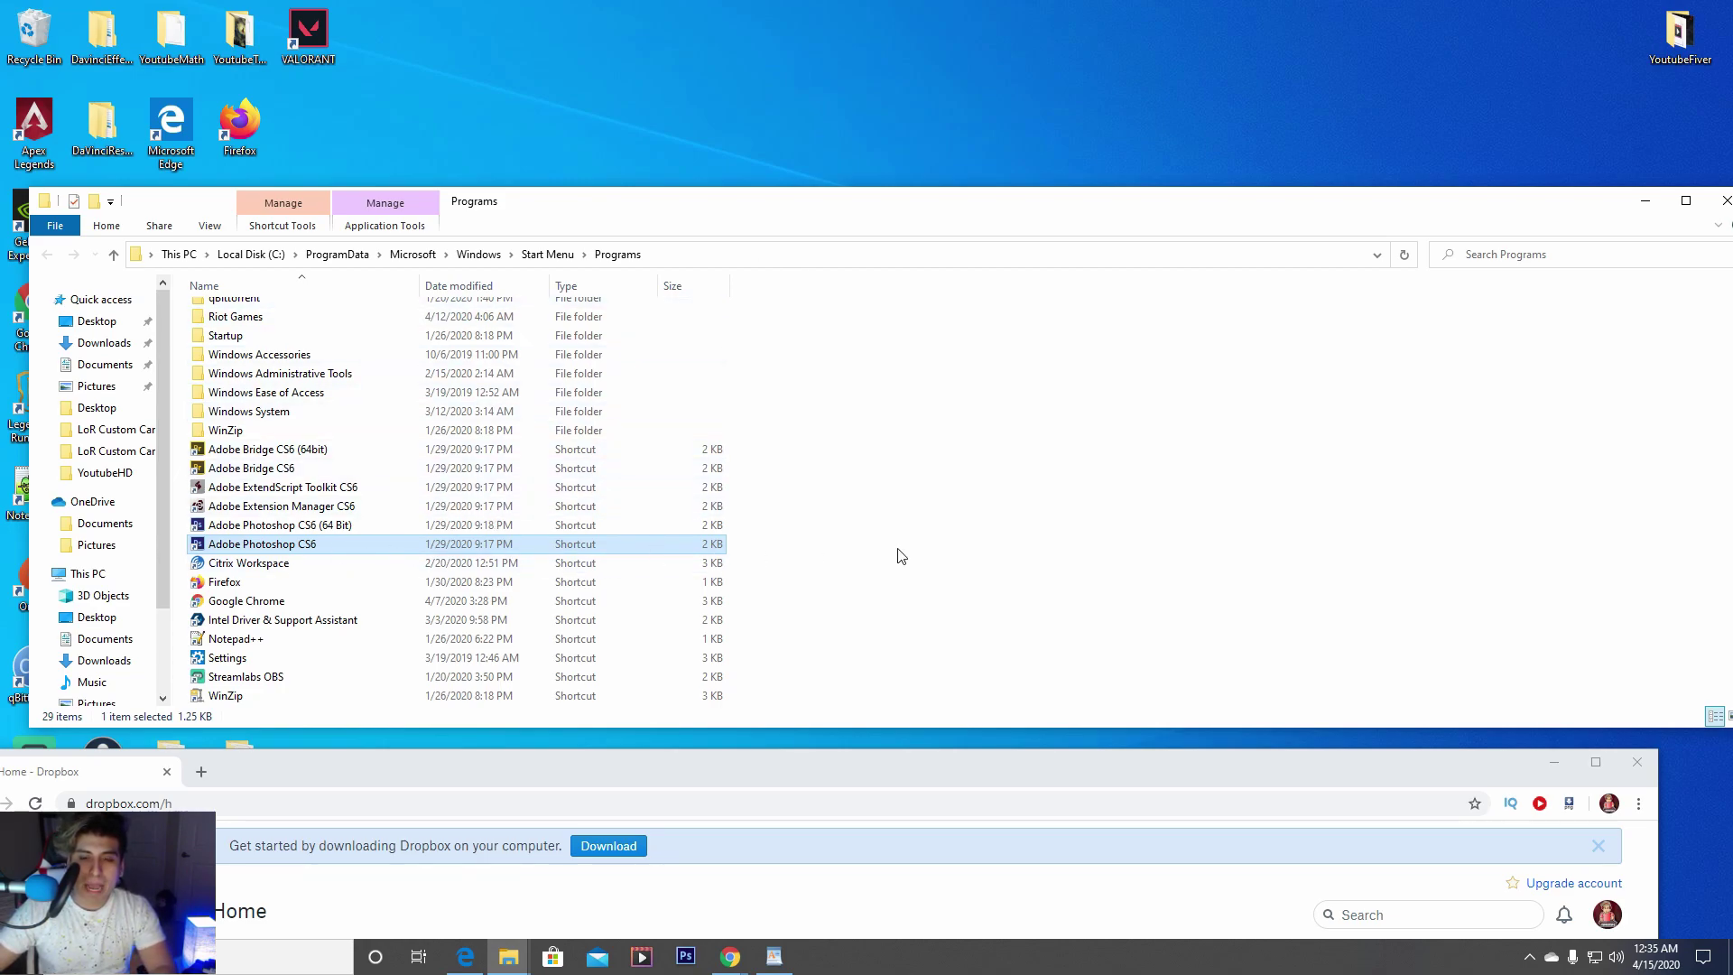
pyautogui.click(1006, 556)
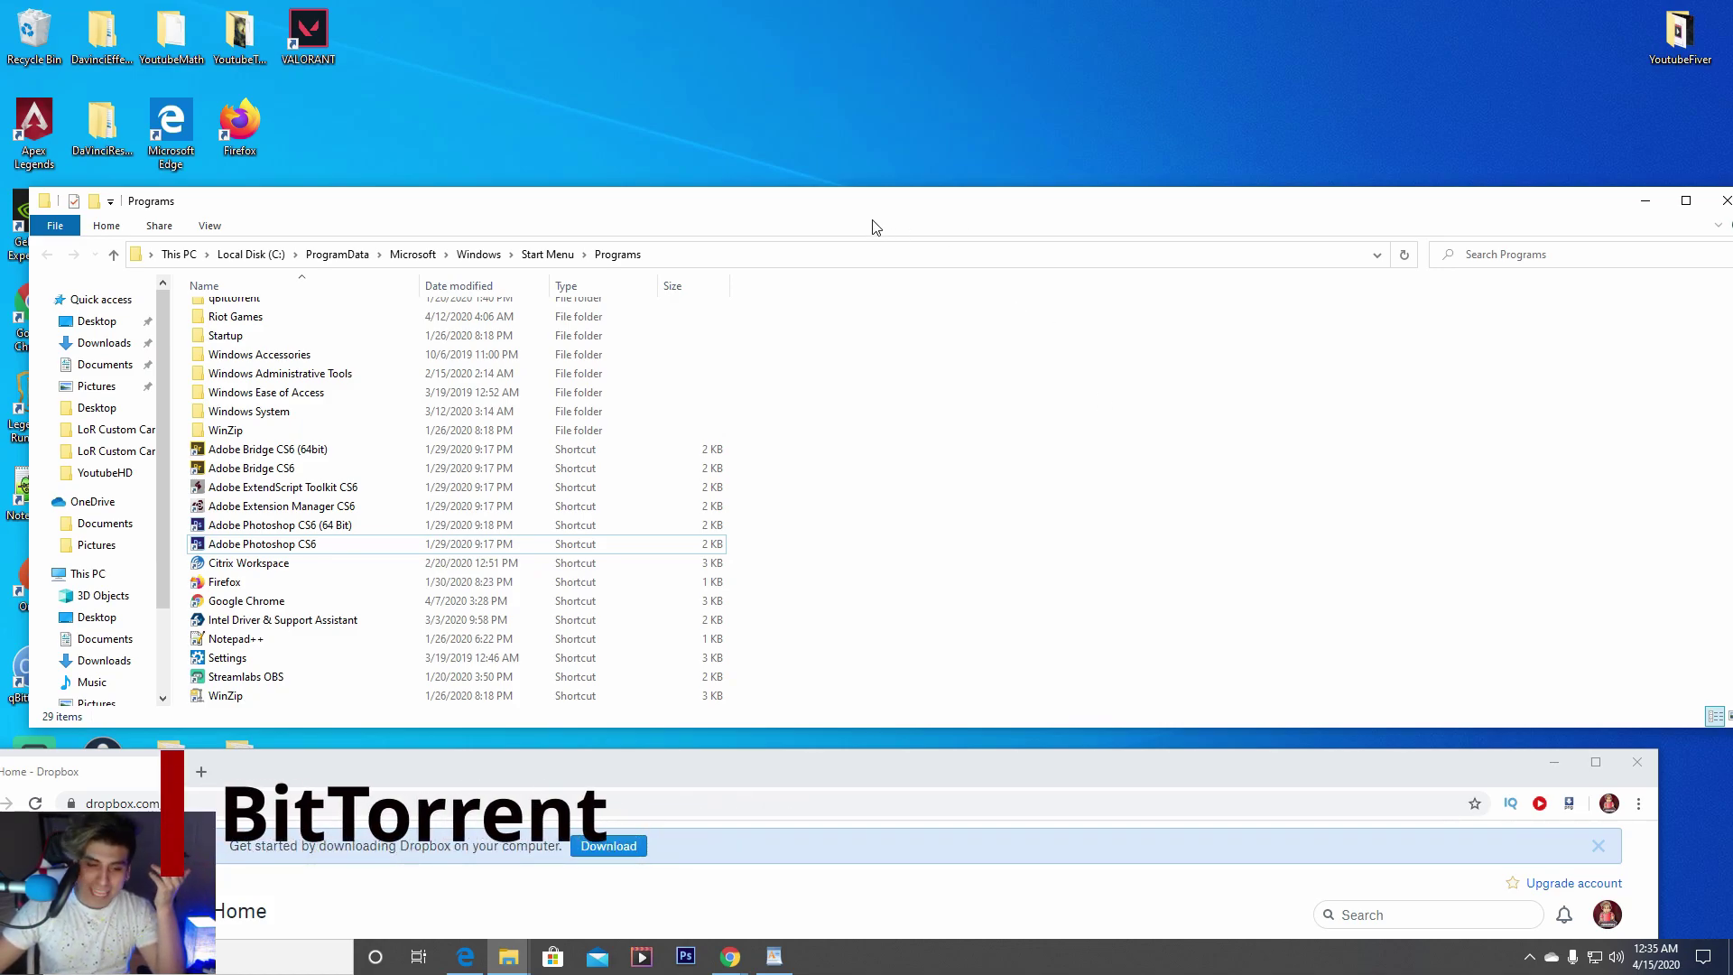
# Bring the Dropbox browser window into full view and open the Lor_Card_Creation_Utilities folder
pyautogui.moveTo(767, 768); pyautogui.dragTo(816, 43)
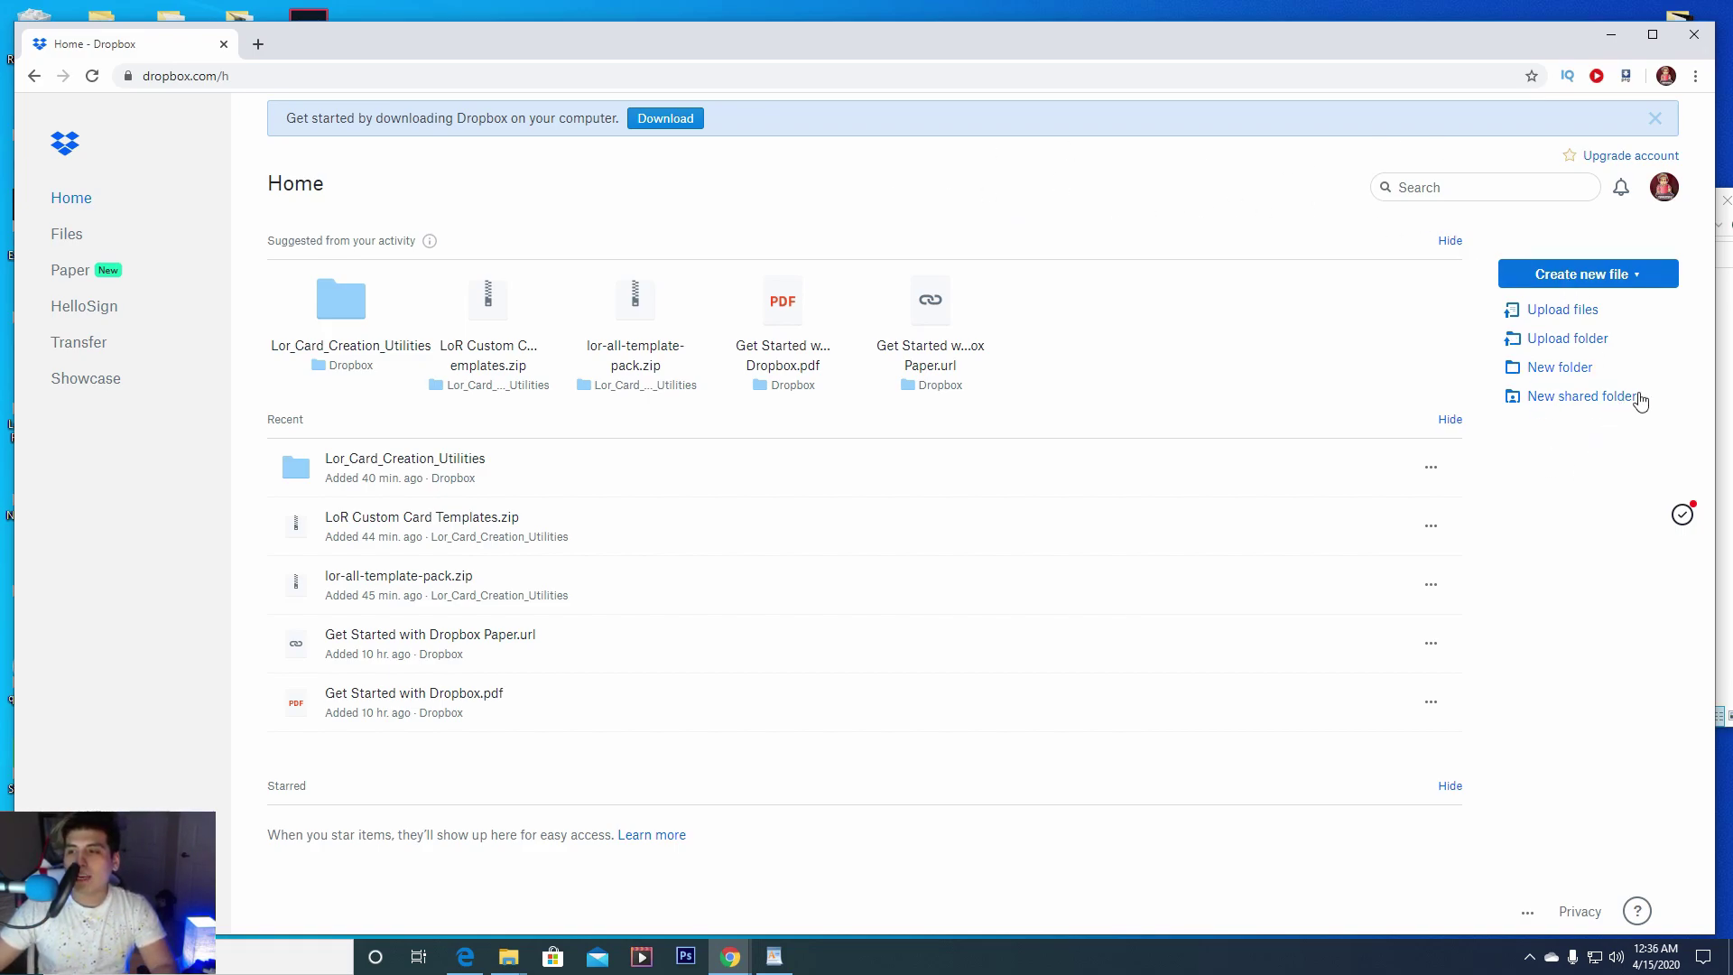
pyautogui.click(439, 463)
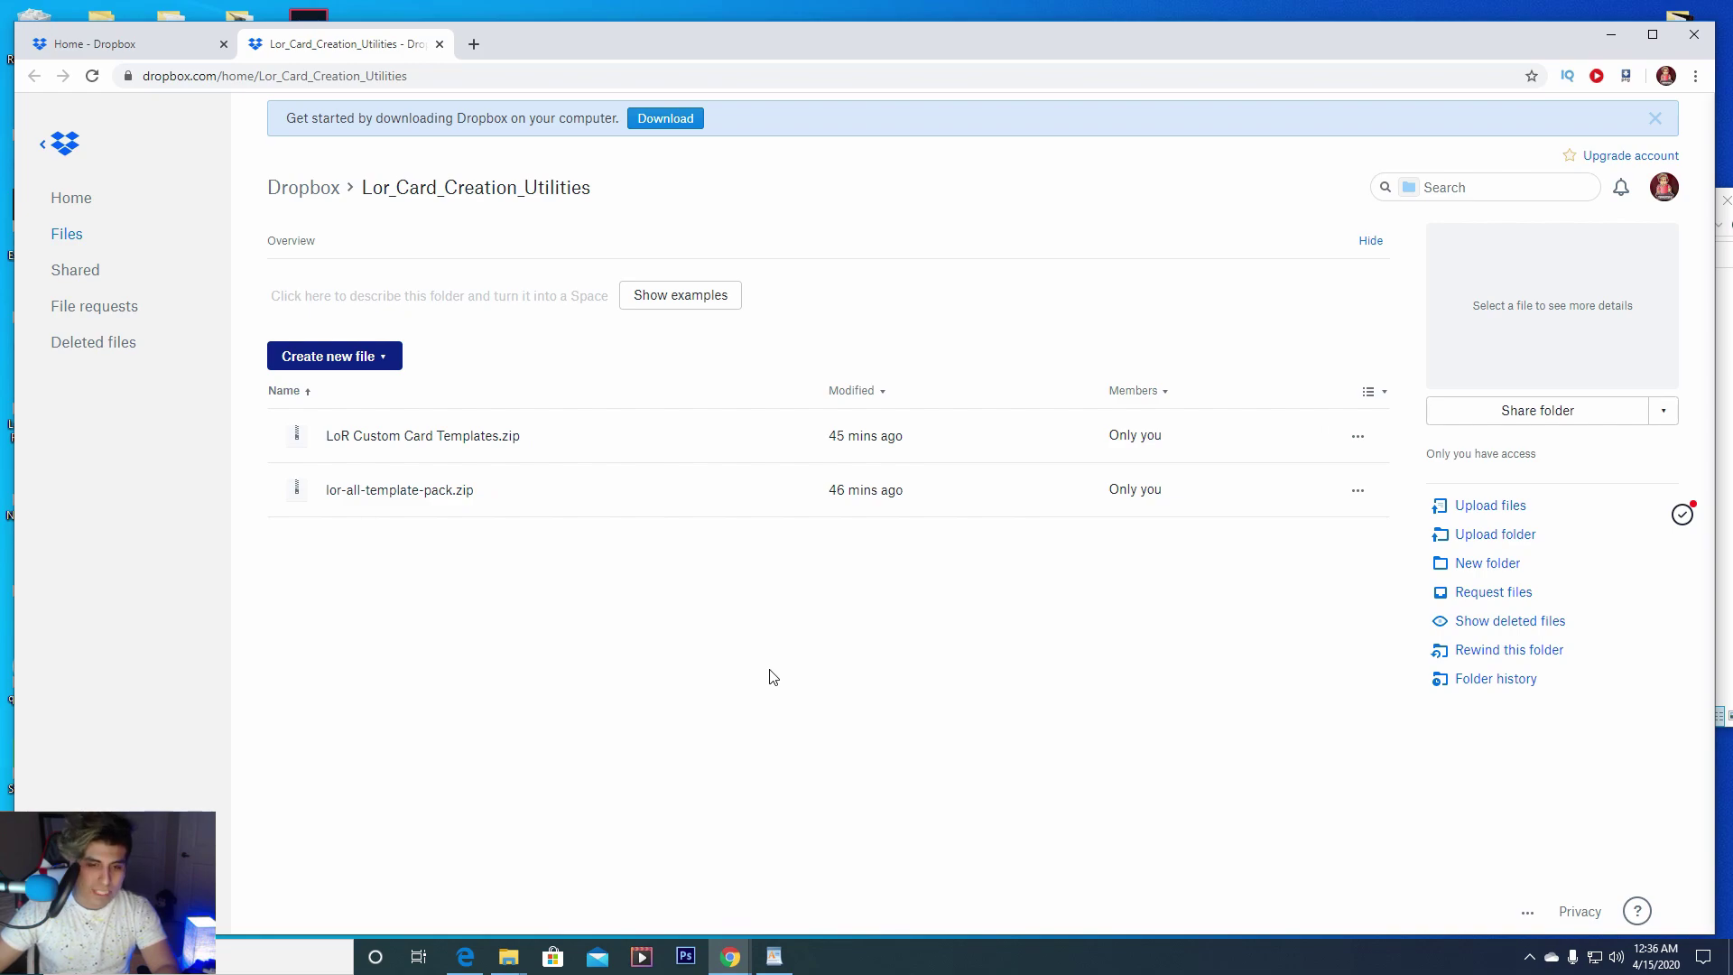
# Switch to the local CardTemplates folder in File Explorer and open its LoR Custom Card Templates folder
pyautogui.moveTo(509, 956)
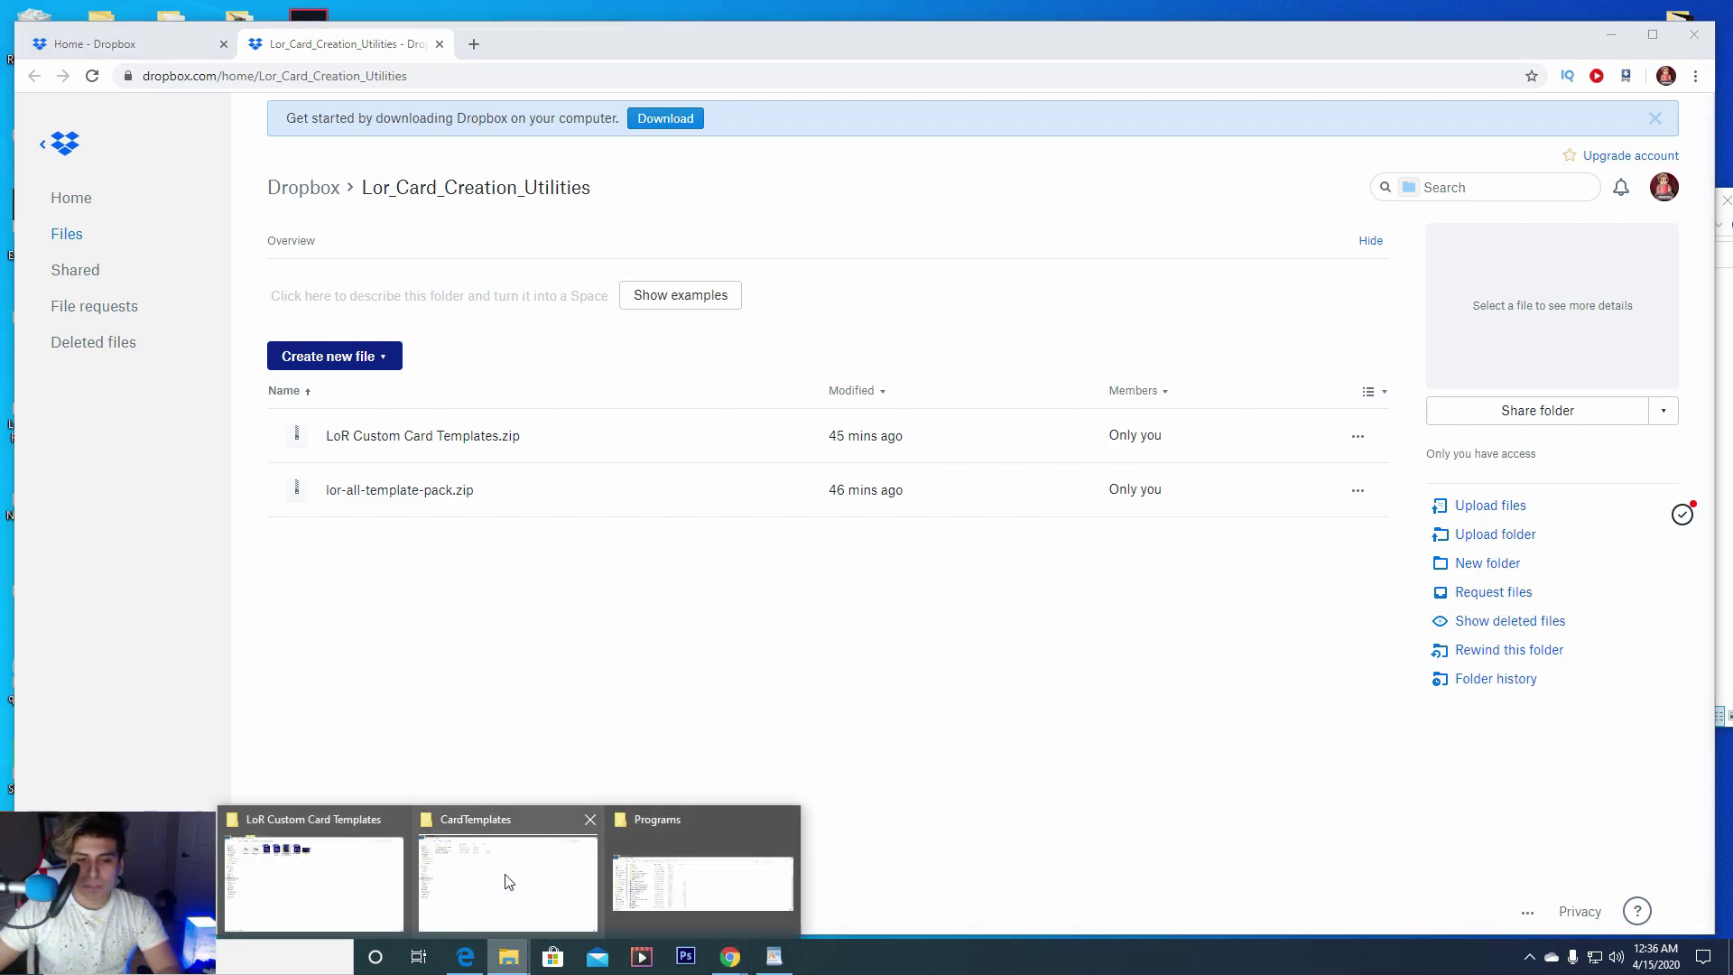
pyautogui.click(508, 882)
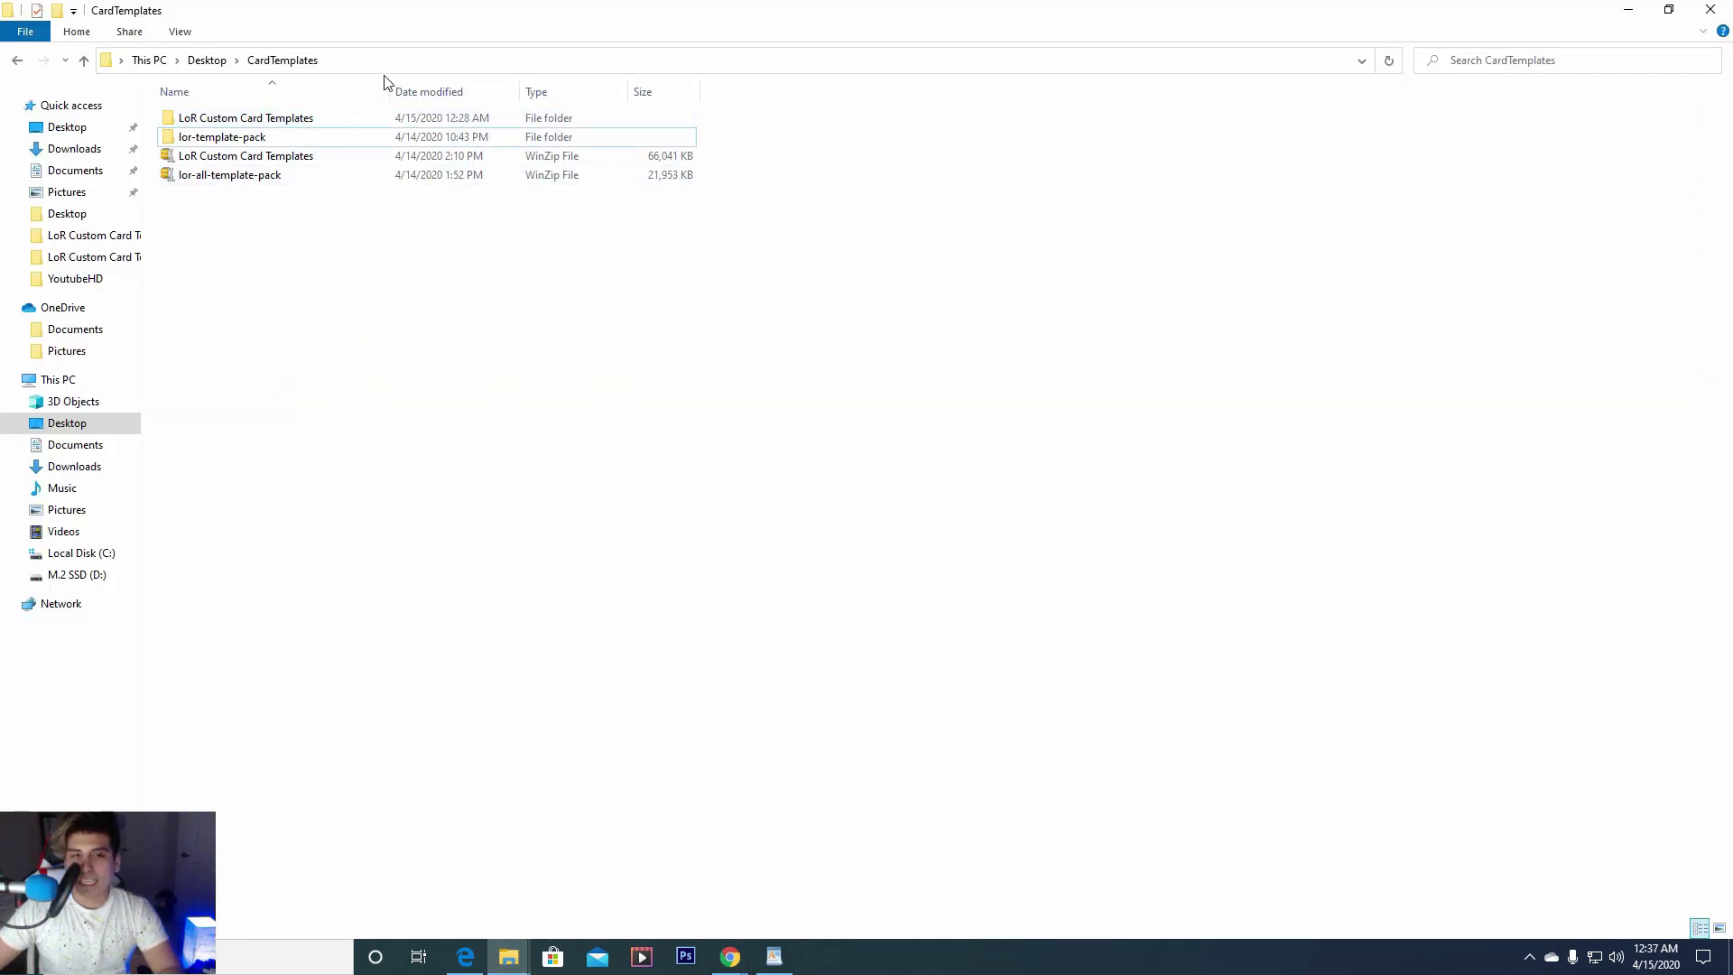
pyautogui.click(284, 123)
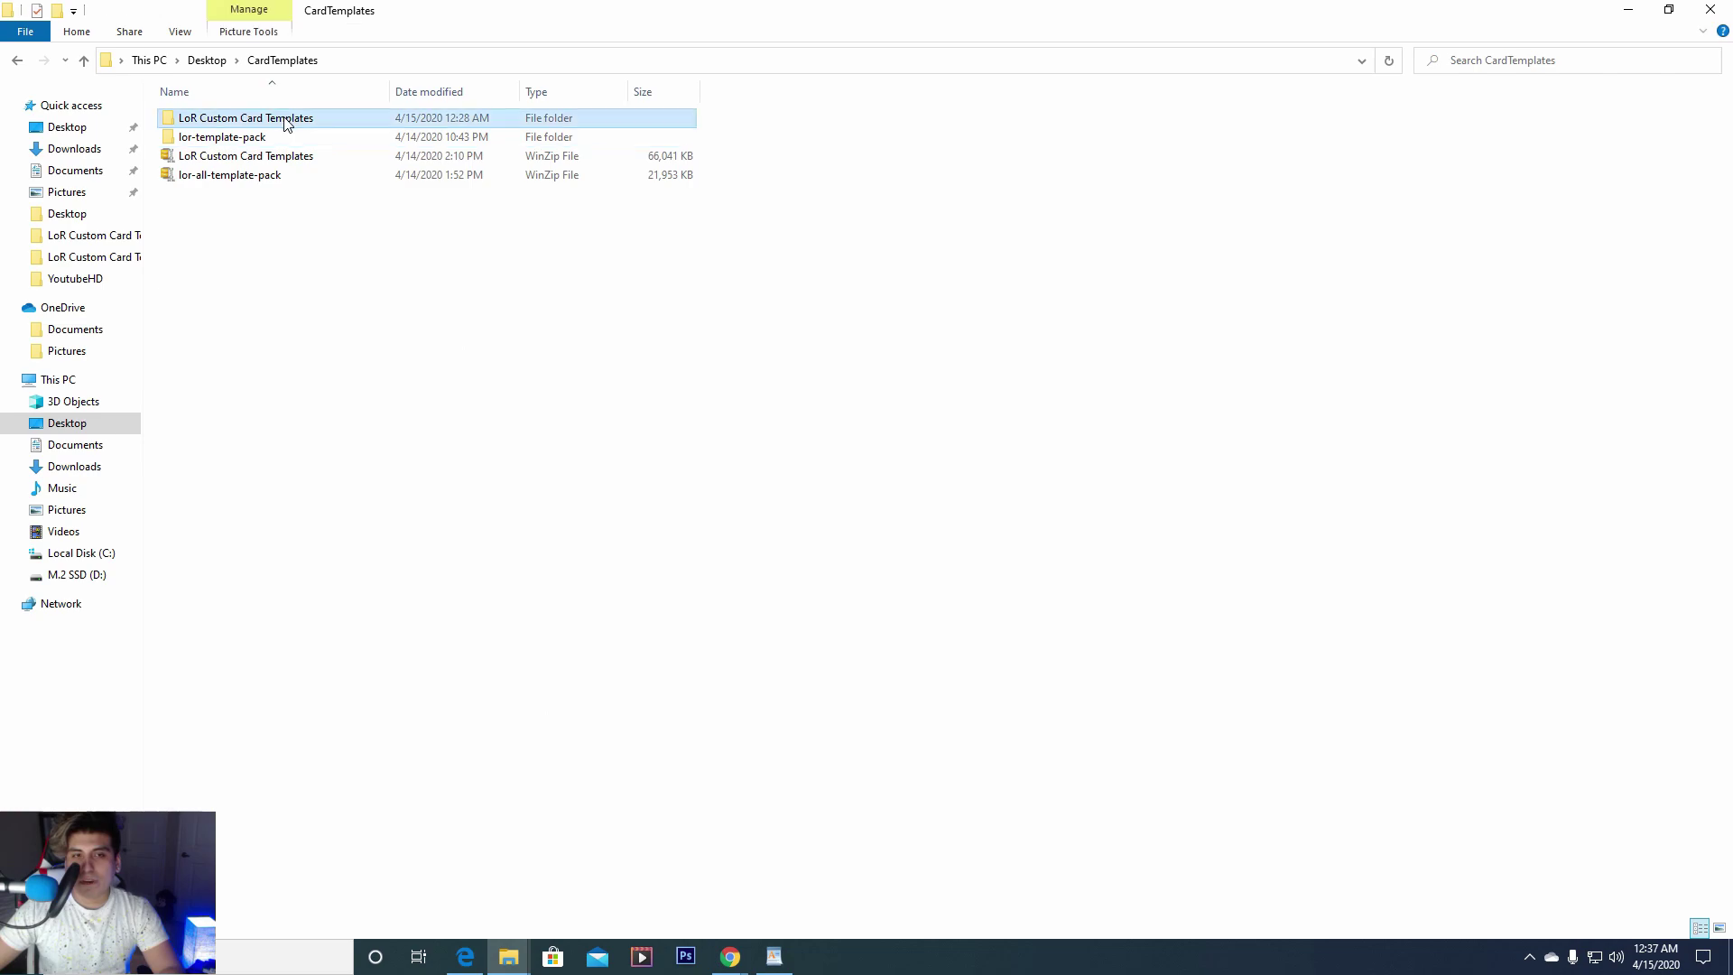
pyautogui.doubleClick(368, 129)
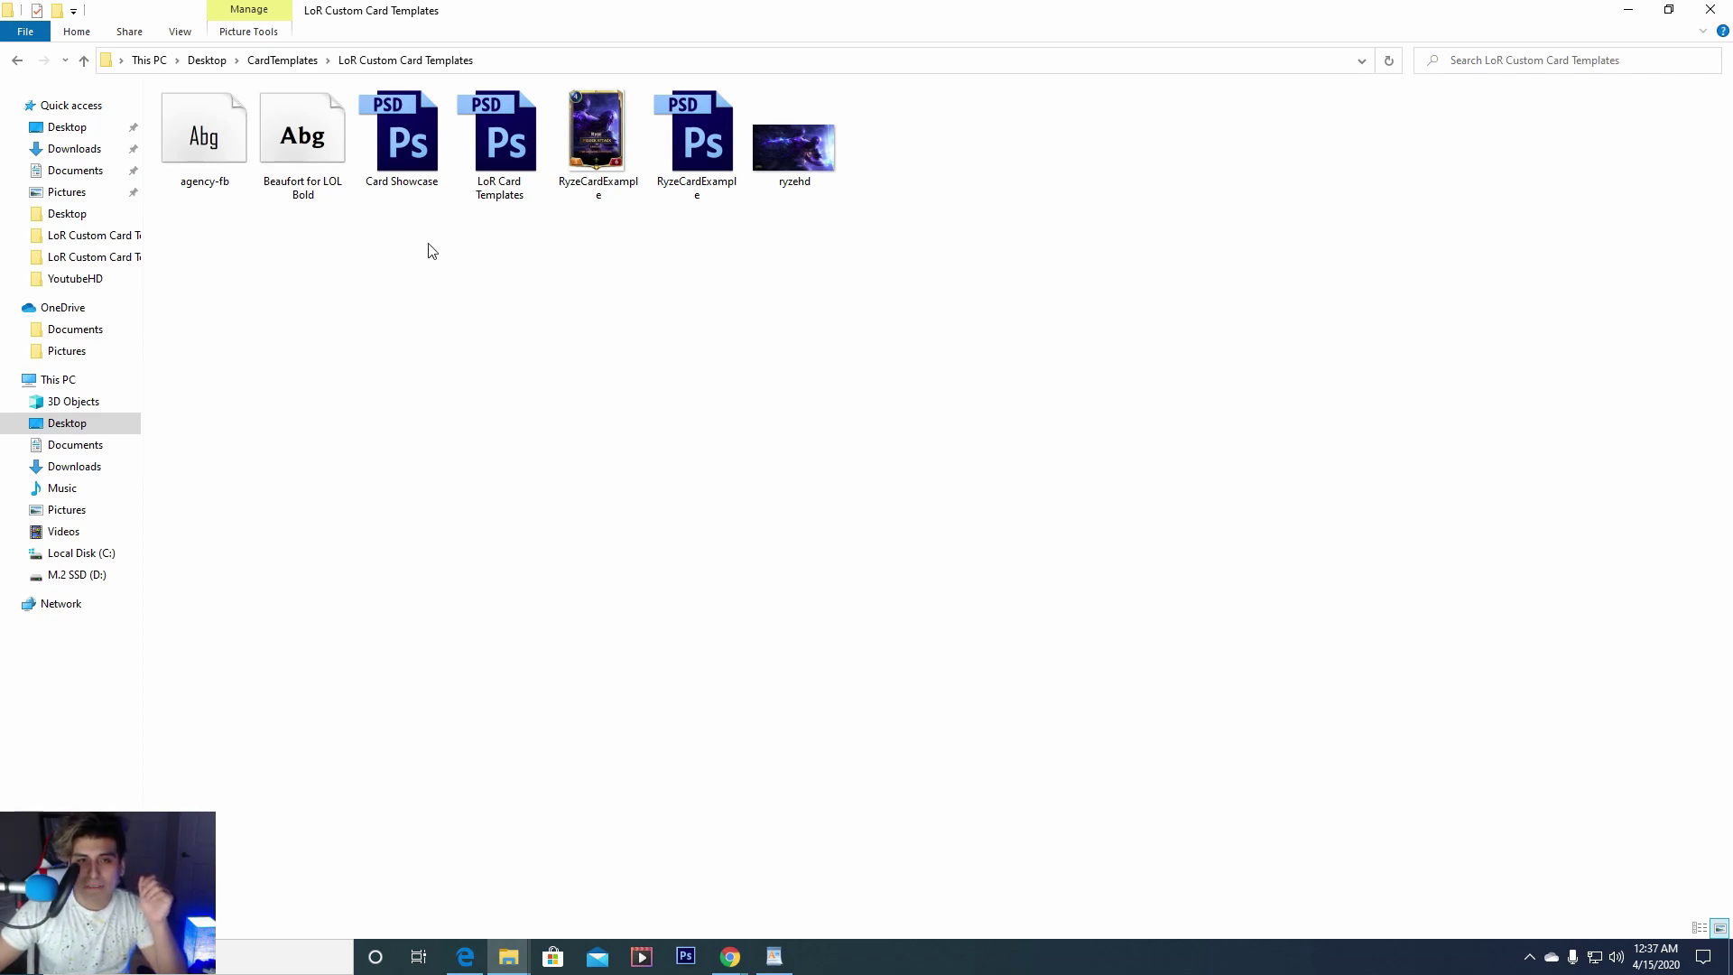
# Preview the Beaufort for LOL Bold and agency-fb font files, closing each preview without installing
pyautogui.click(206, 149)
pyautogui.click(303, 160)
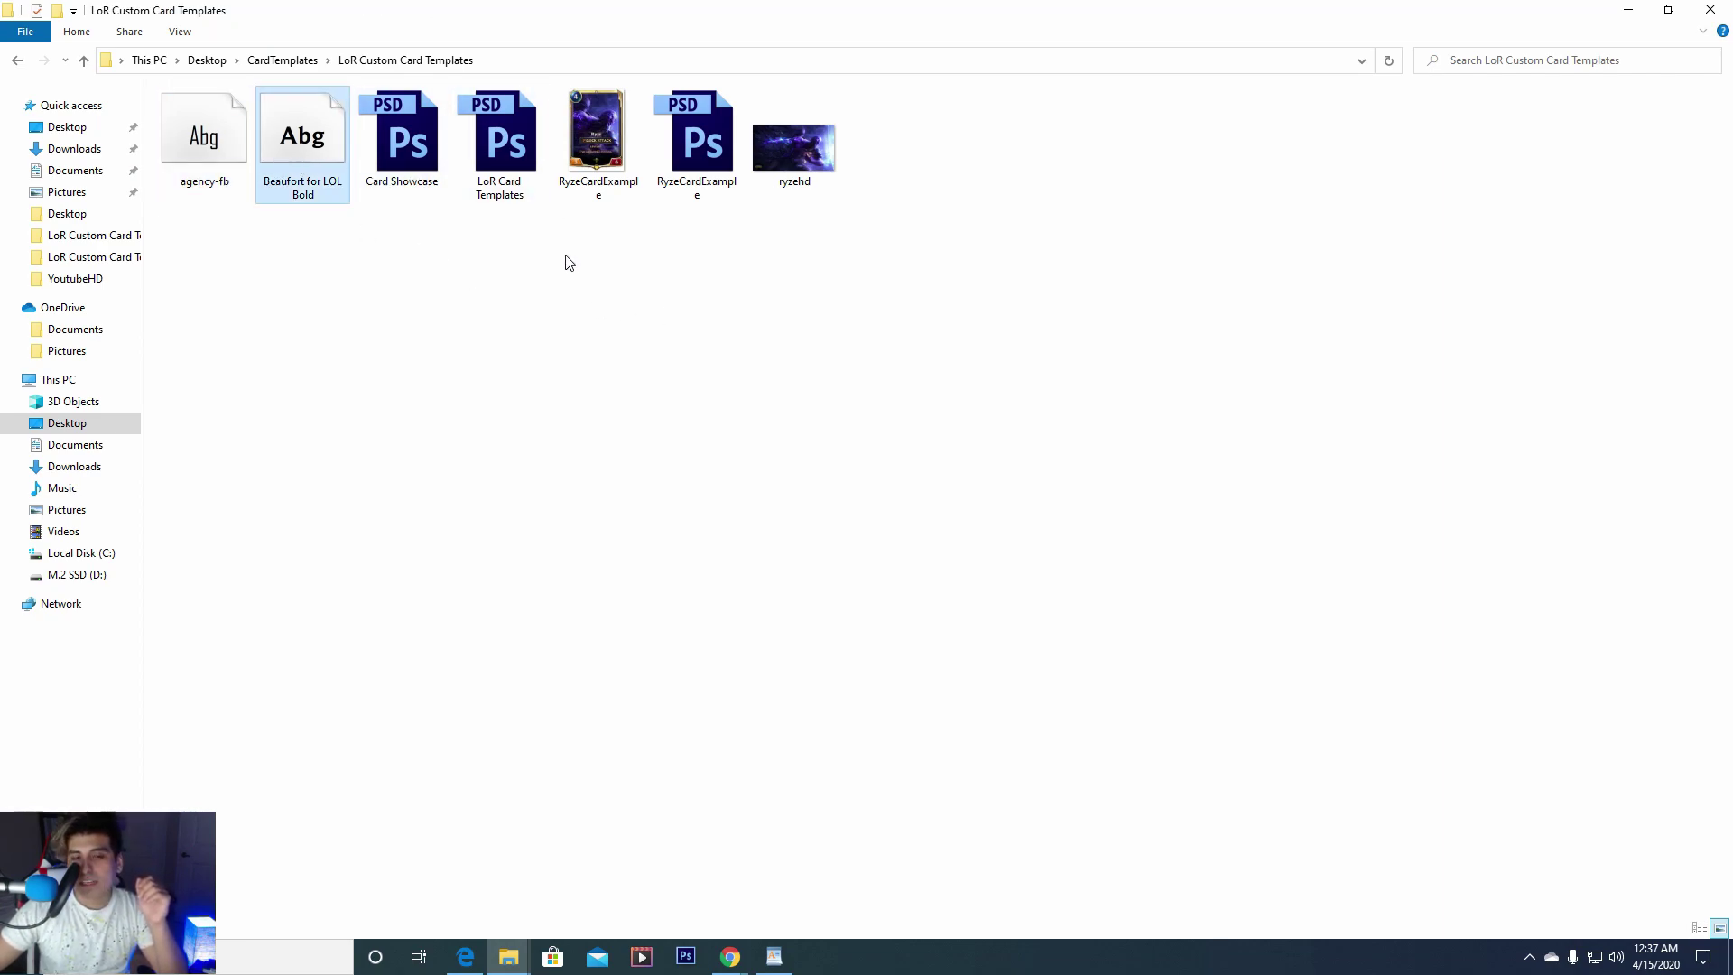
pyautogui.doubleClick(318, 161)
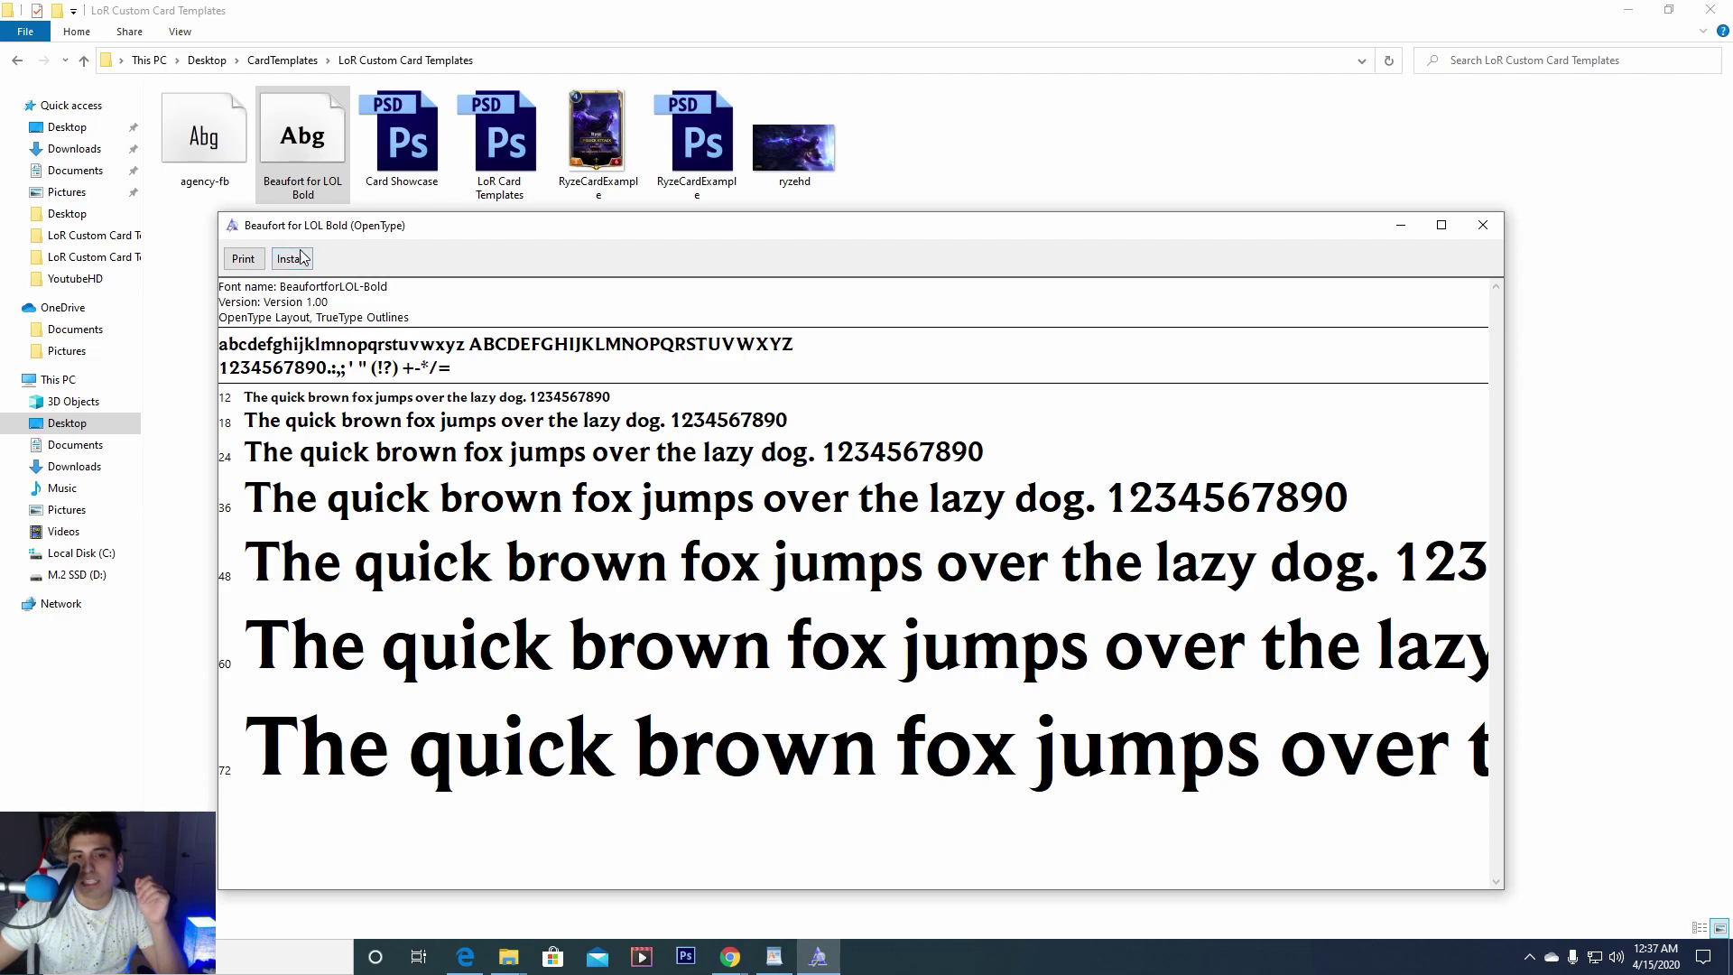
pyautogui.click(1482, 225)
pyautogui.doubleClick(204, 140)
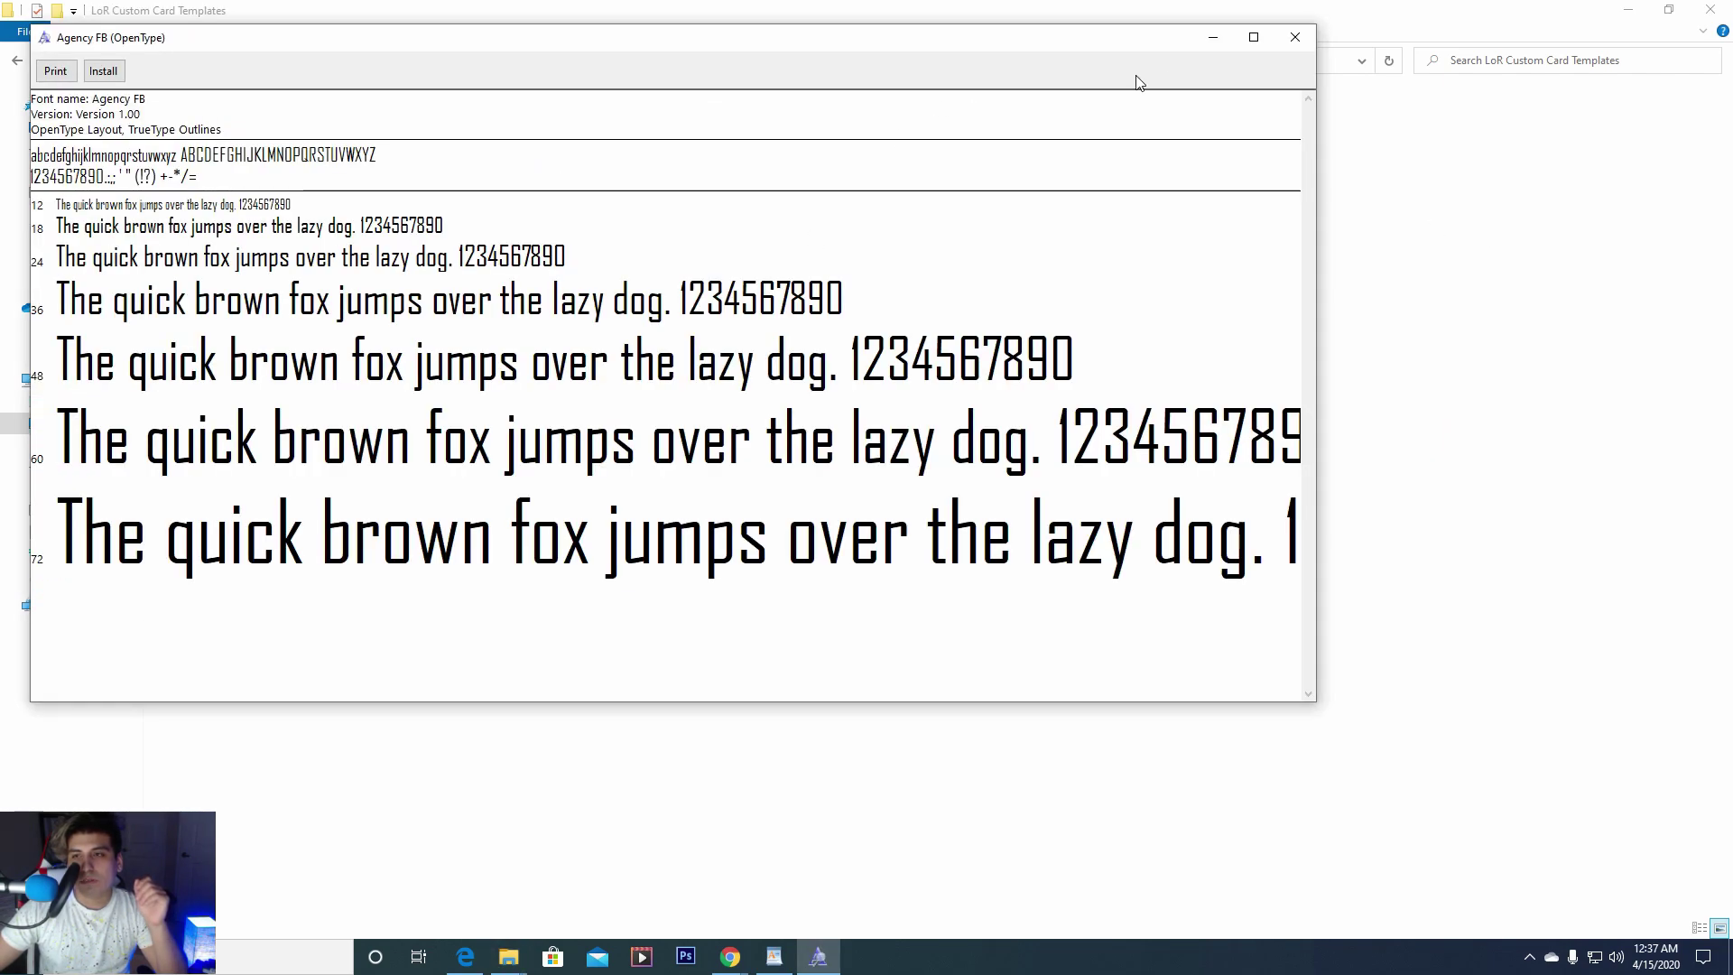
pyautogui.click(1294, 39)
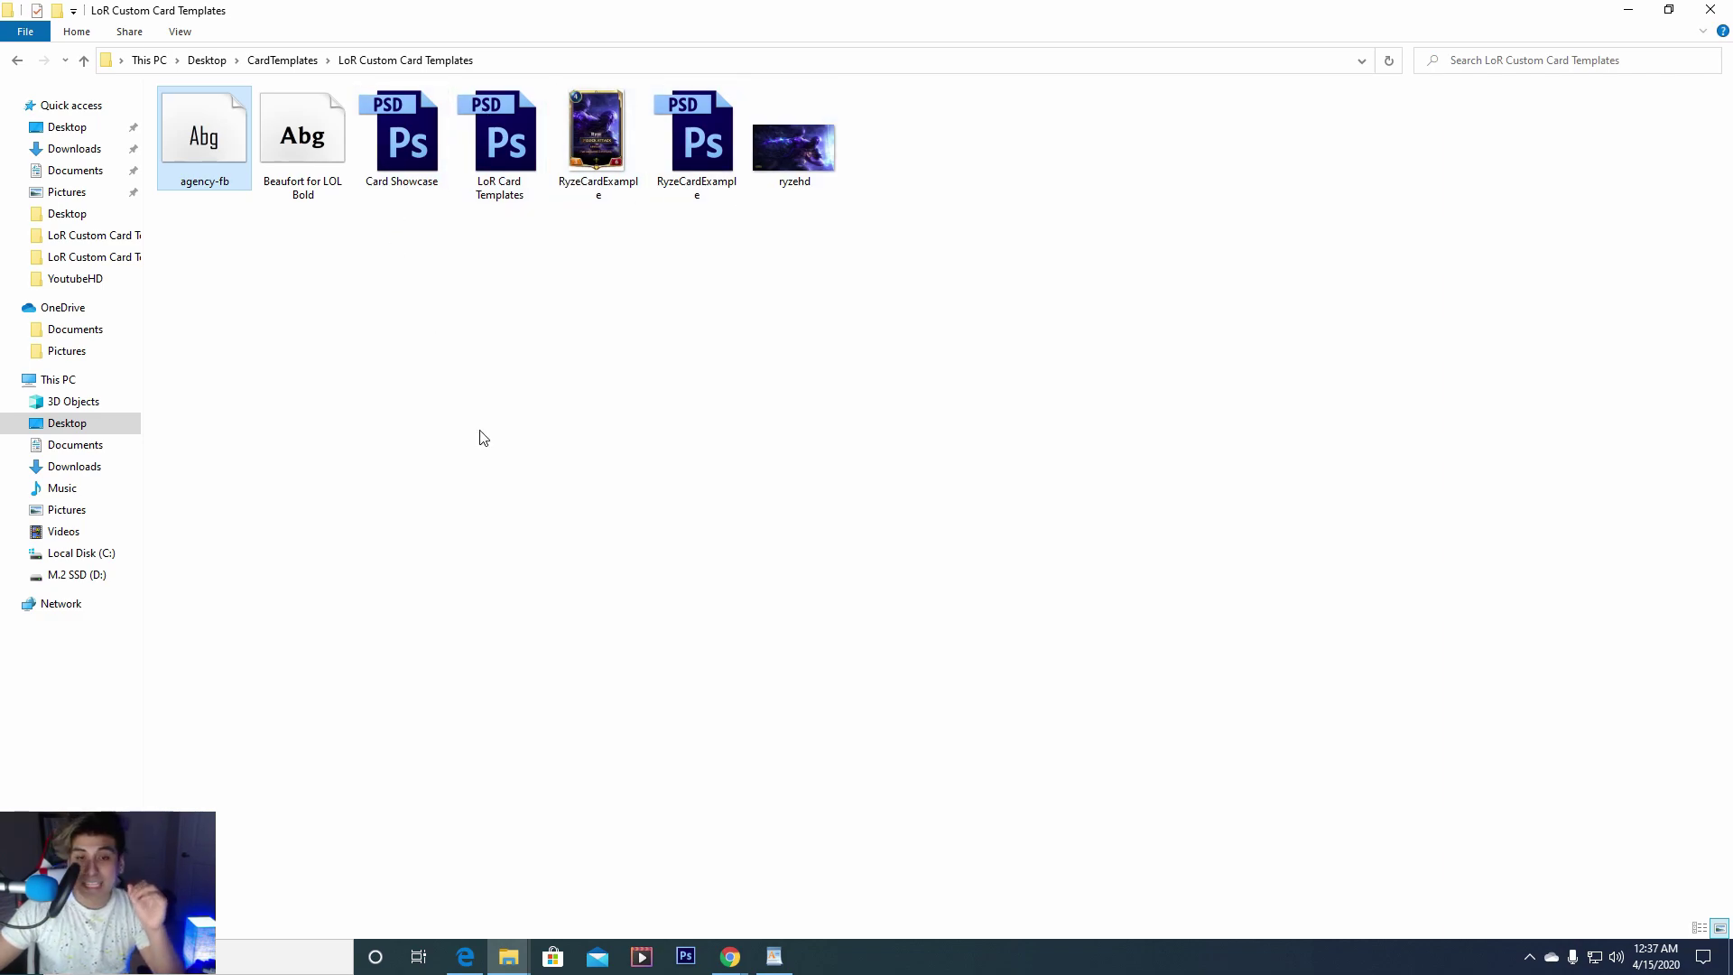
pyautogui.doubleClick(307, 164)
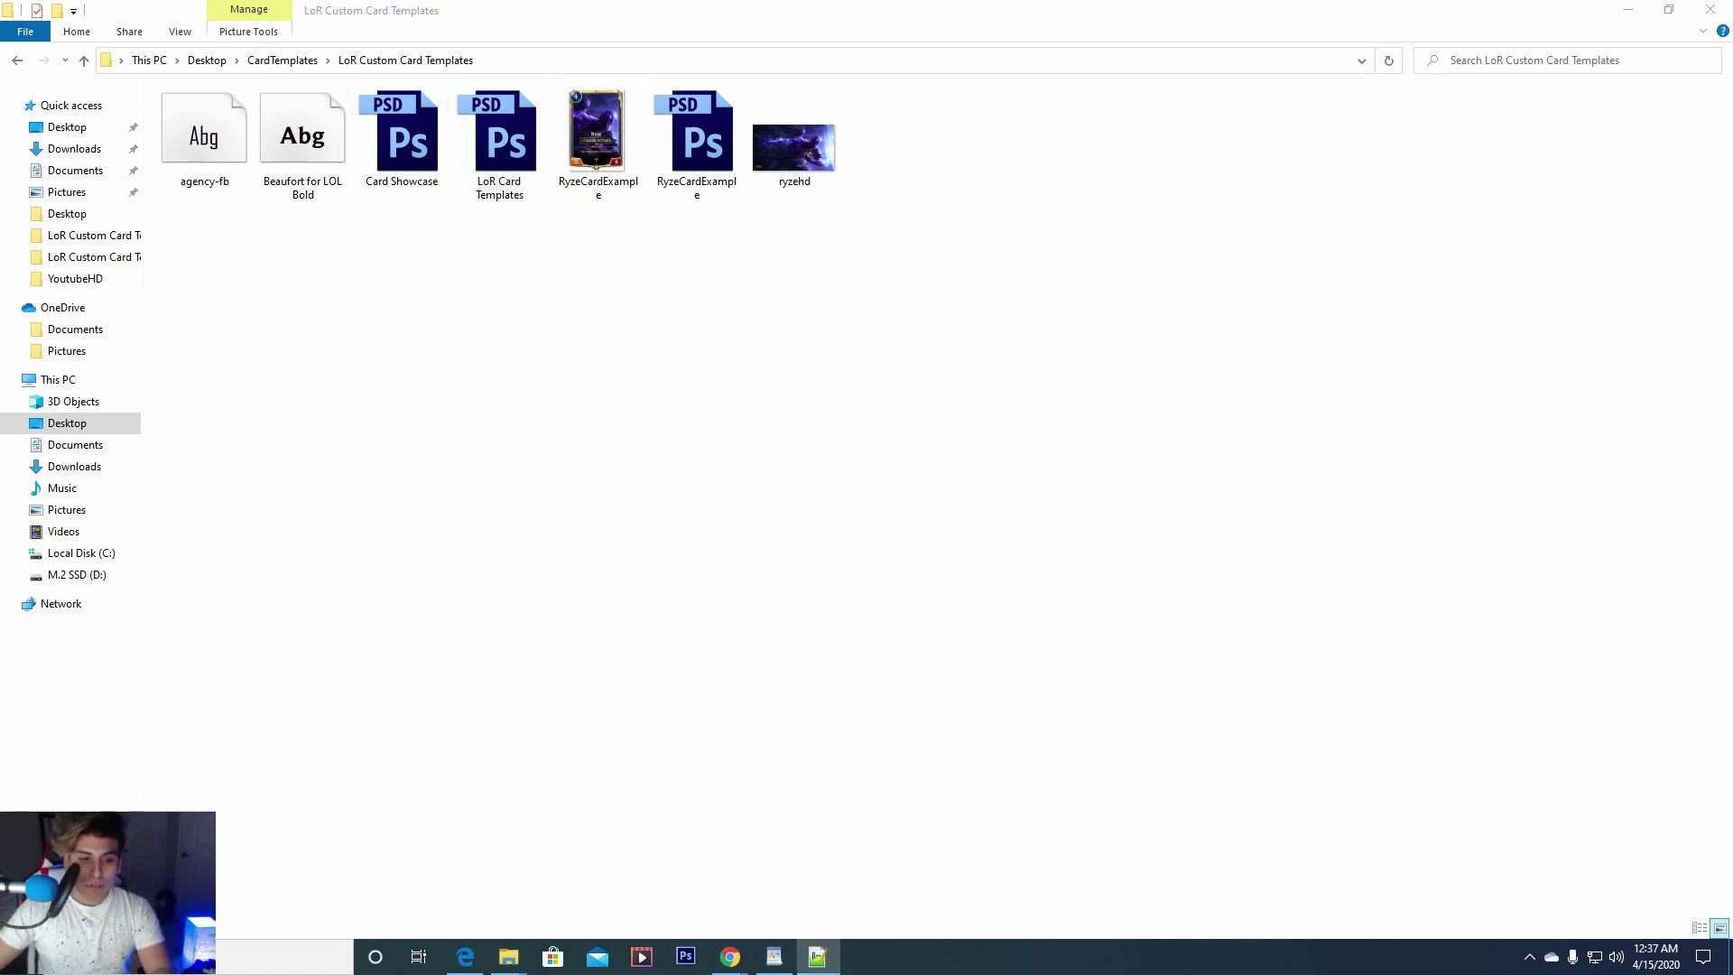
pyautogui.click(1537, 358)
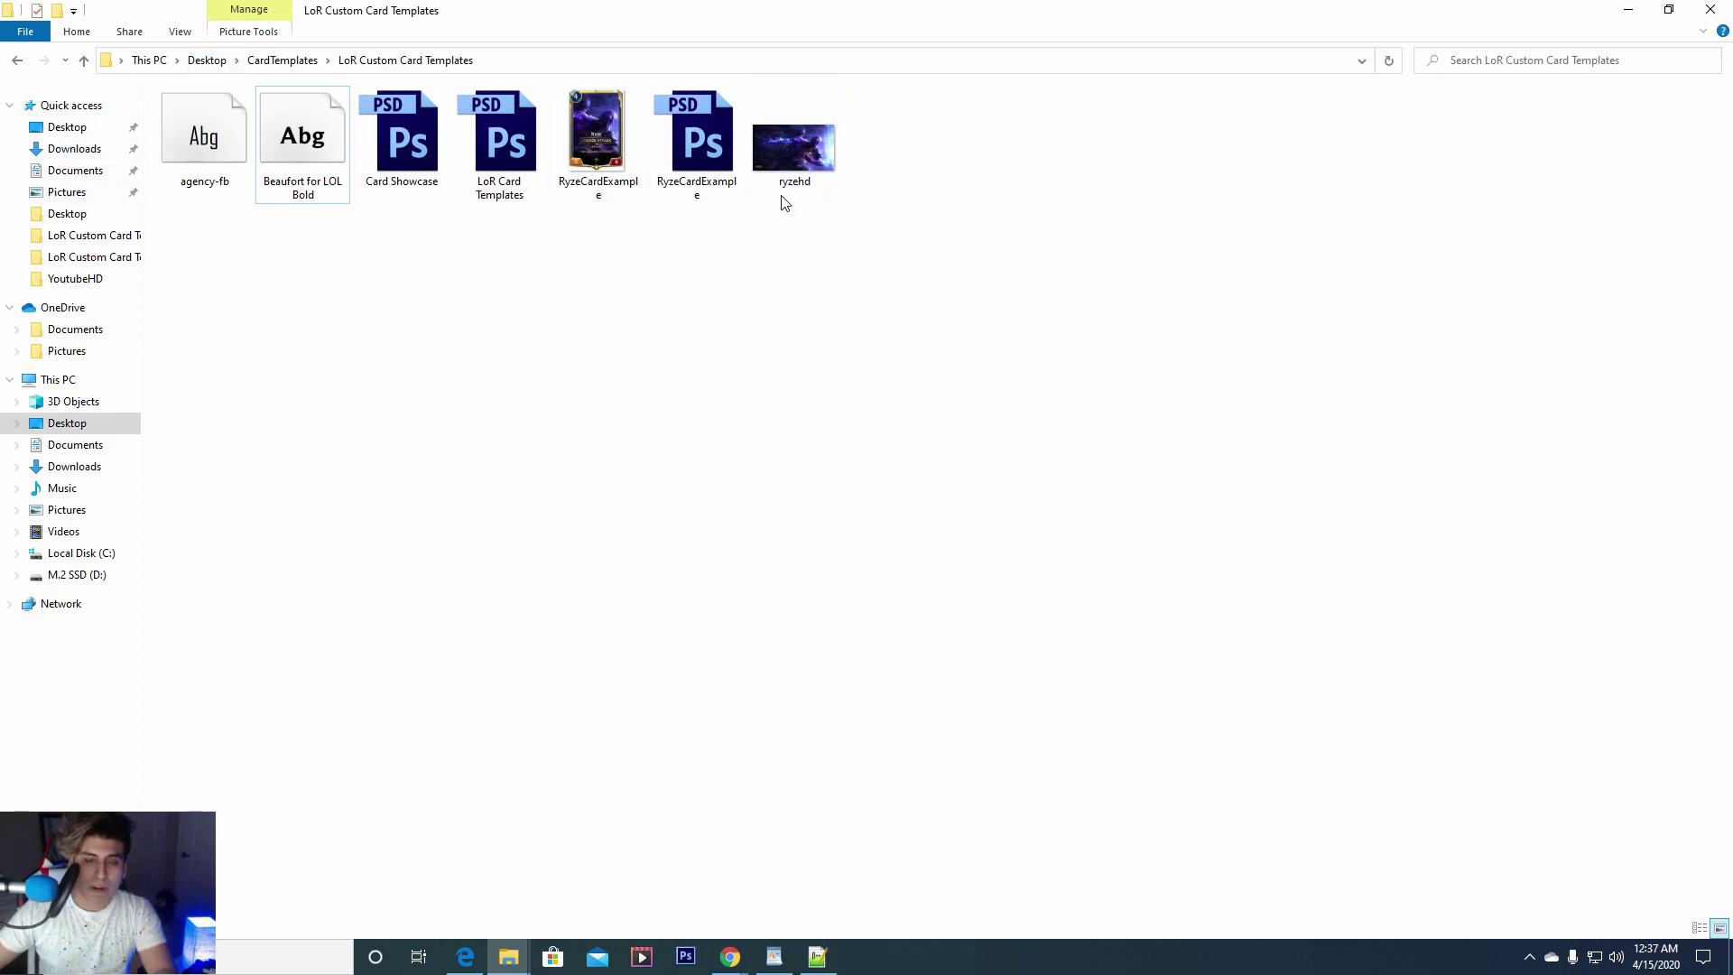
# Examine the assets in the lor-champion.mse-style and lor-follower-large.mse-style folders of lor-template-pack
pyautogui.press('BackSpace')
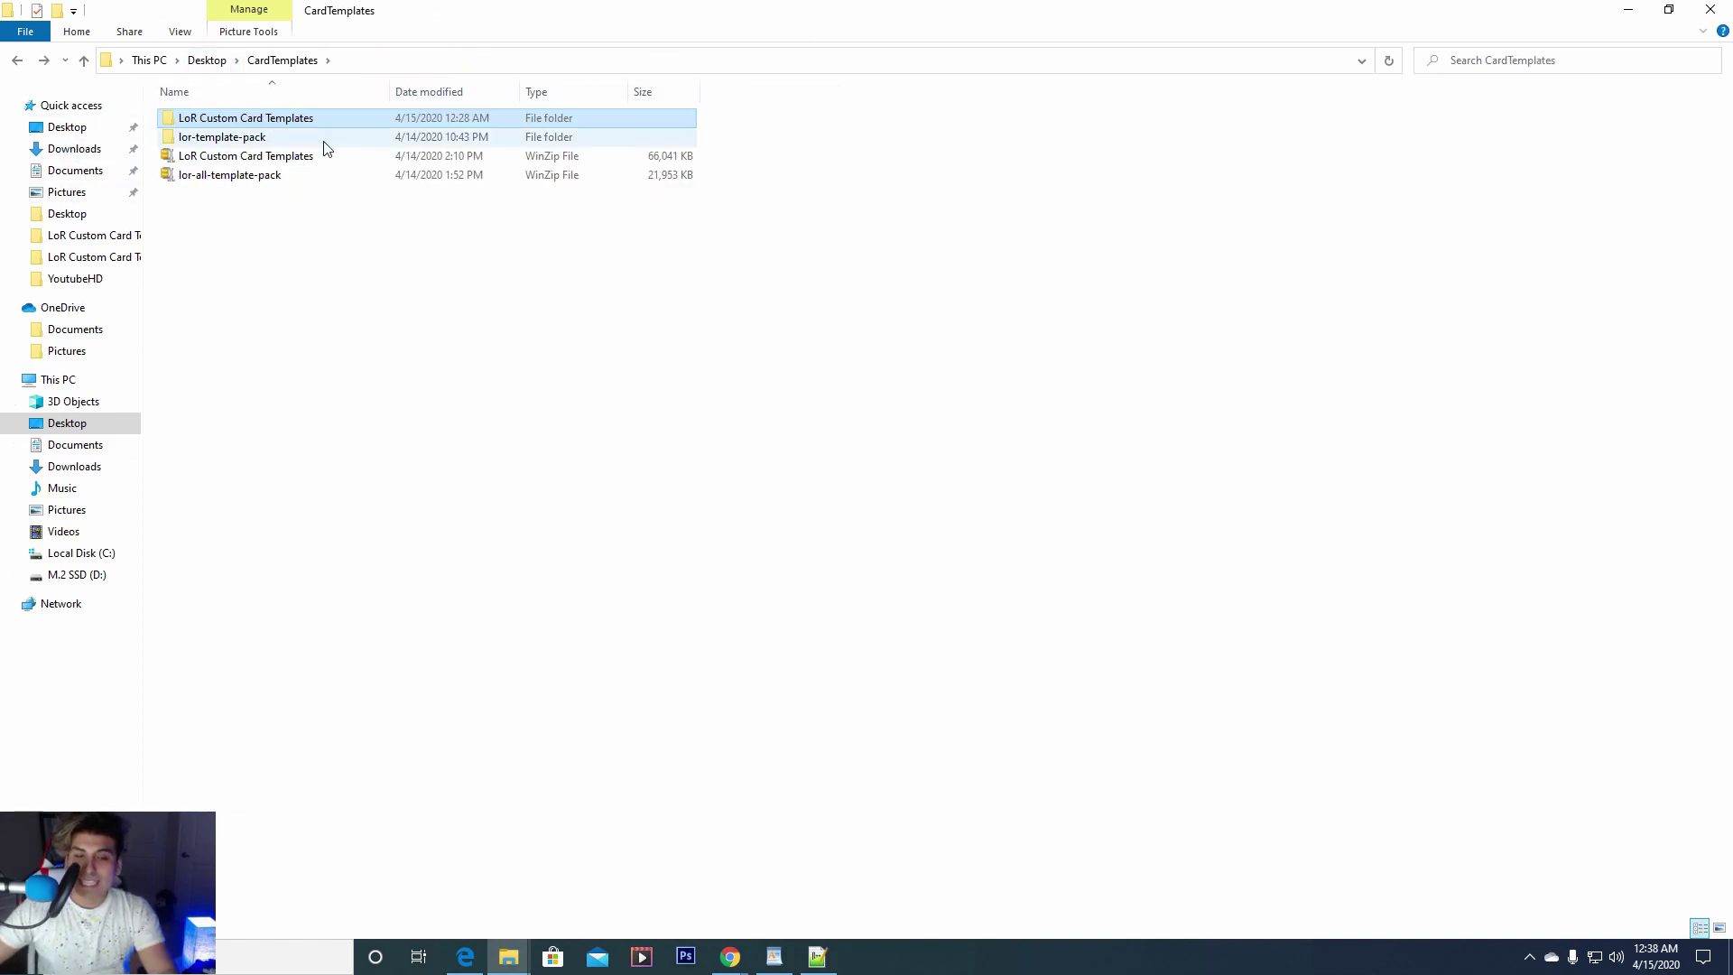
pyautogui.click(313, 140)
pyautogui.doubleClick(313, 142)
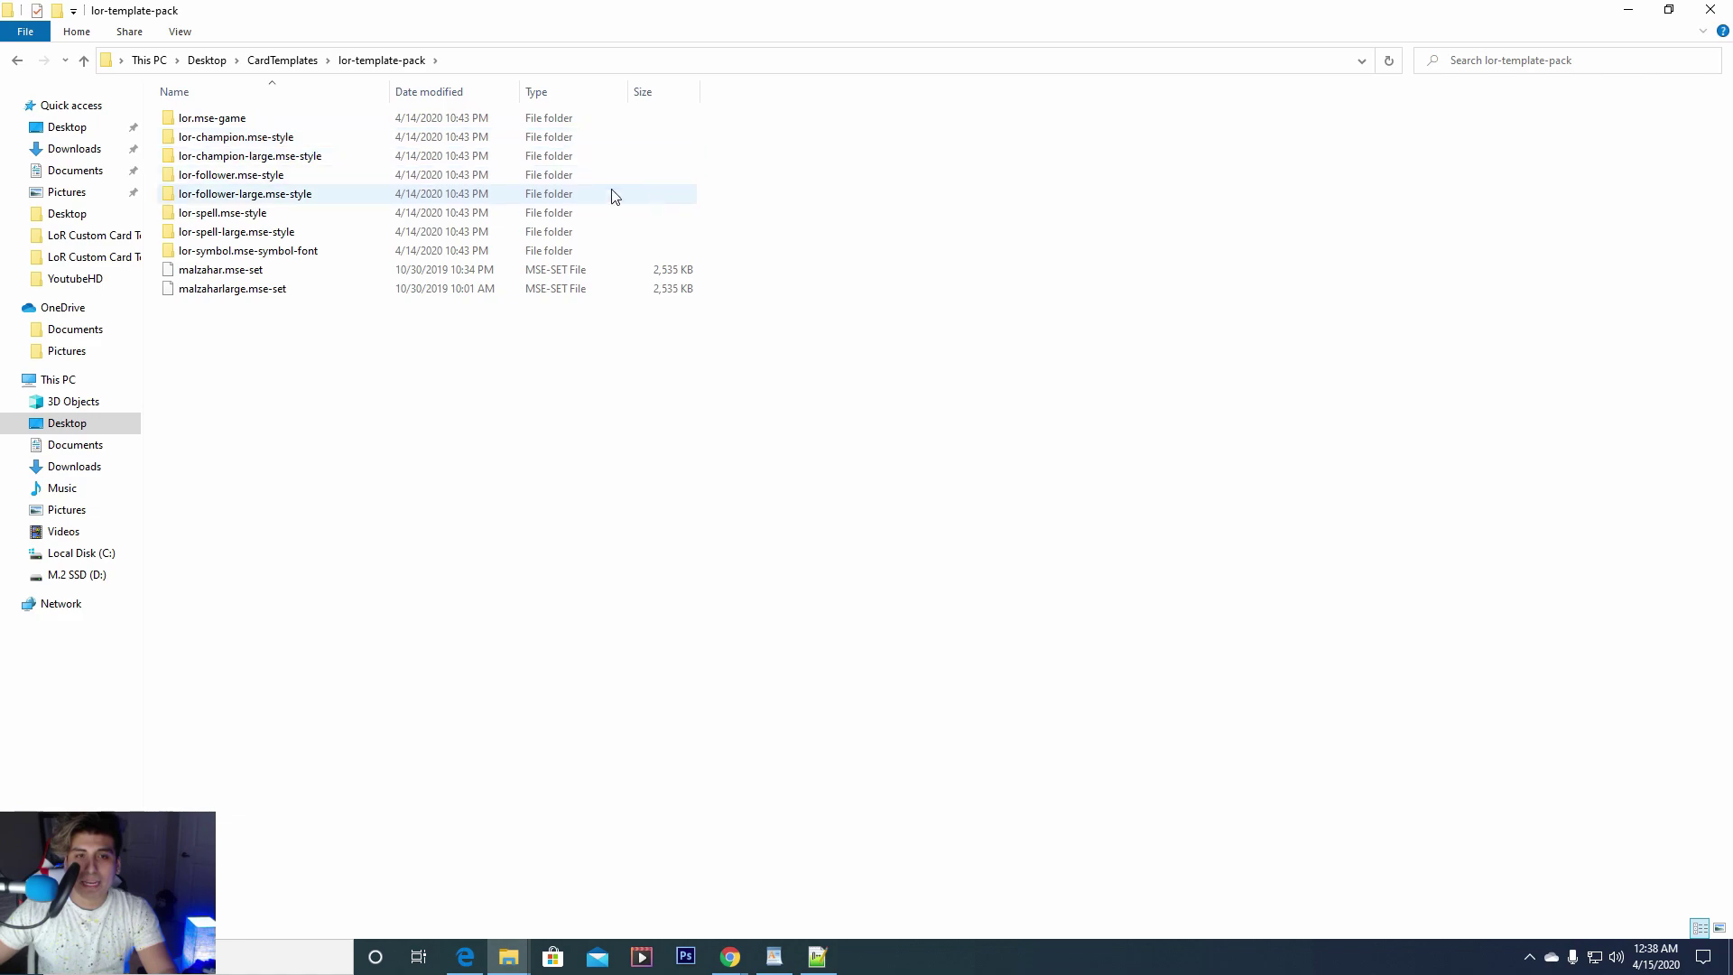
pyautogui.doubleClick(349, 140)
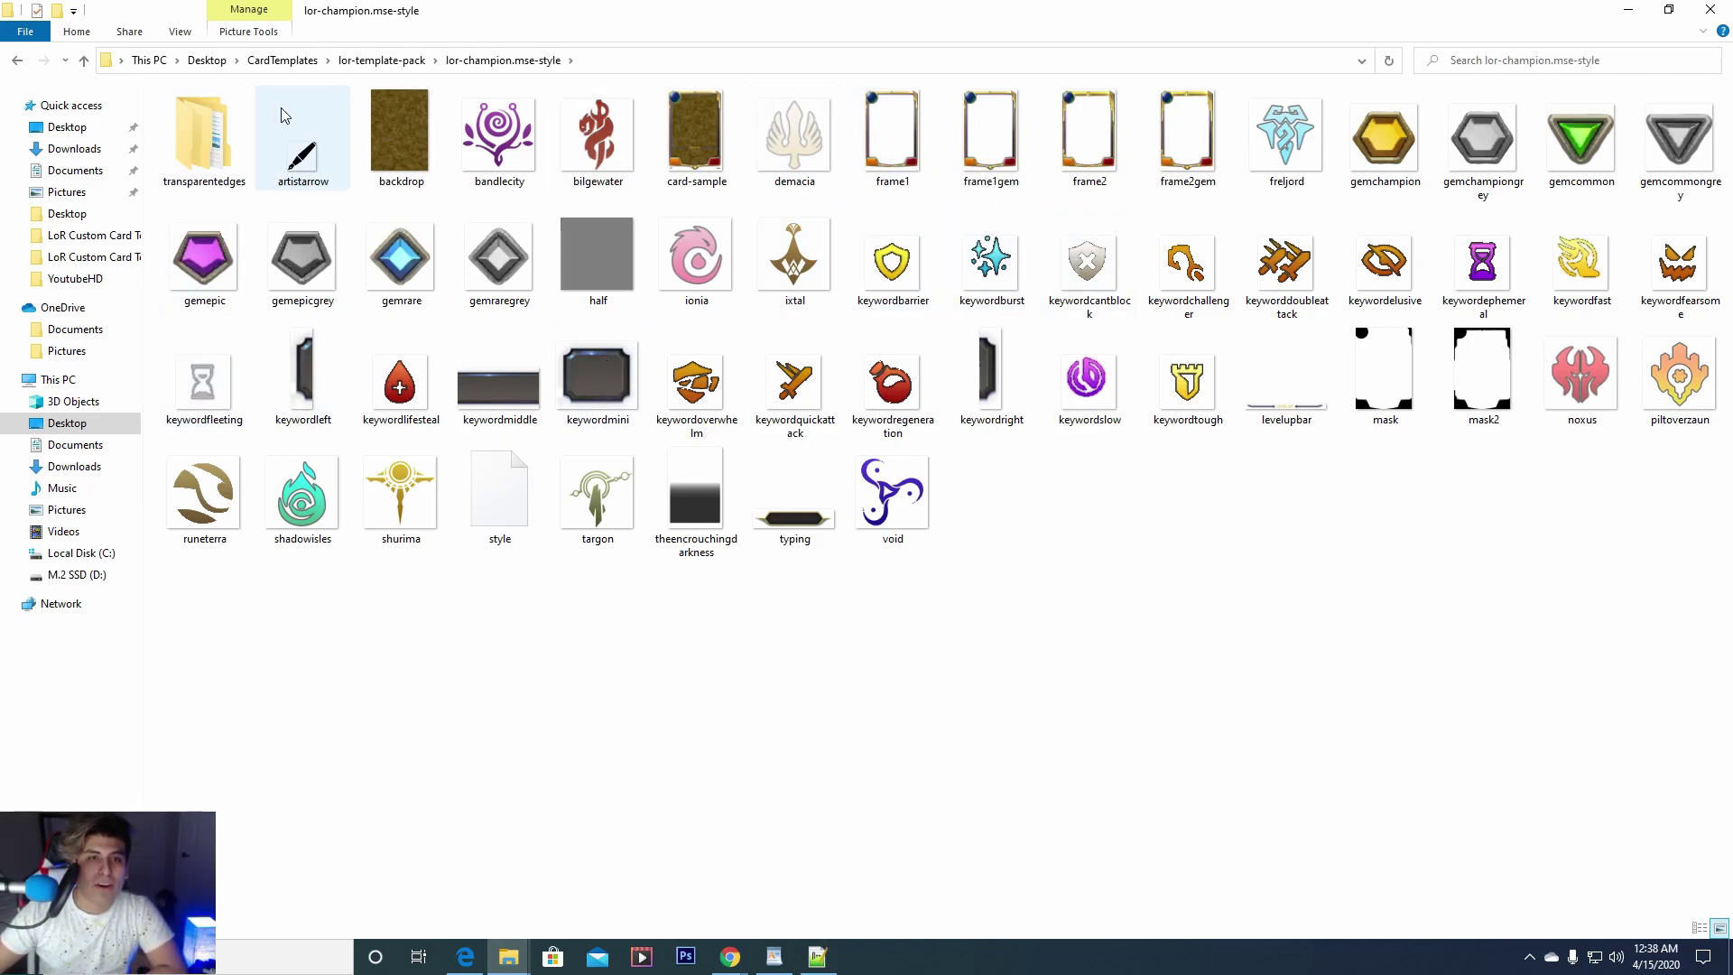
pyautogui.click(15, 61)
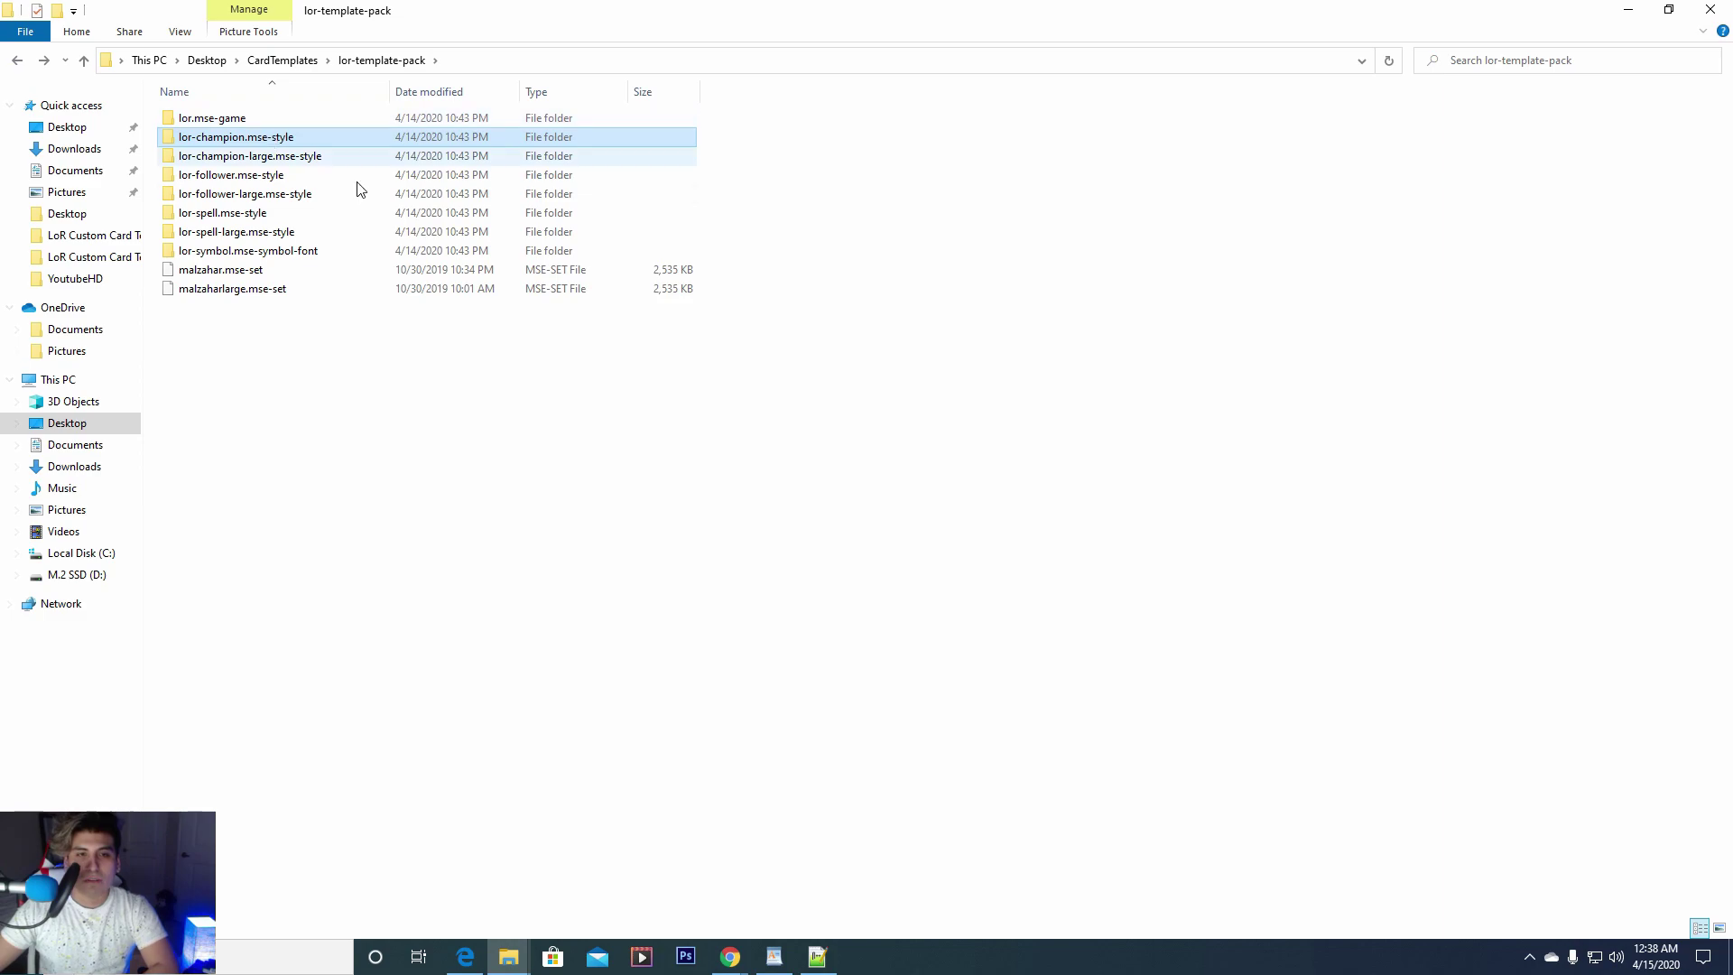
pyautogui.doubleClick(264, 195)
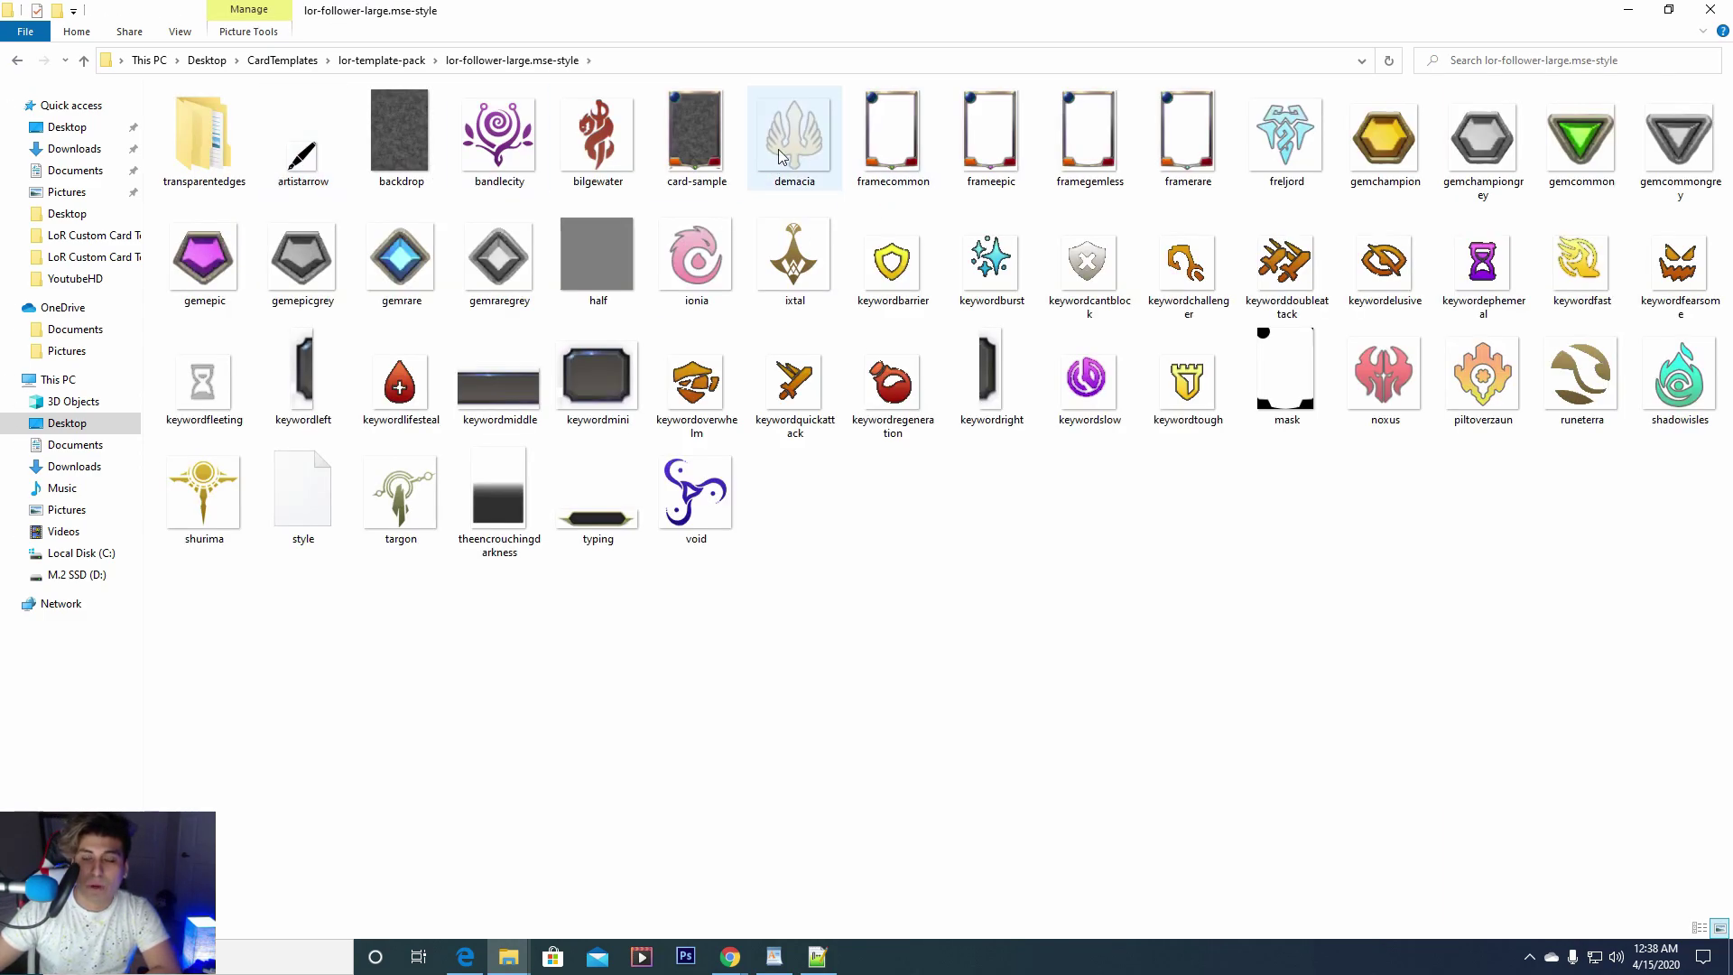
pyautogui.click(17, 61)
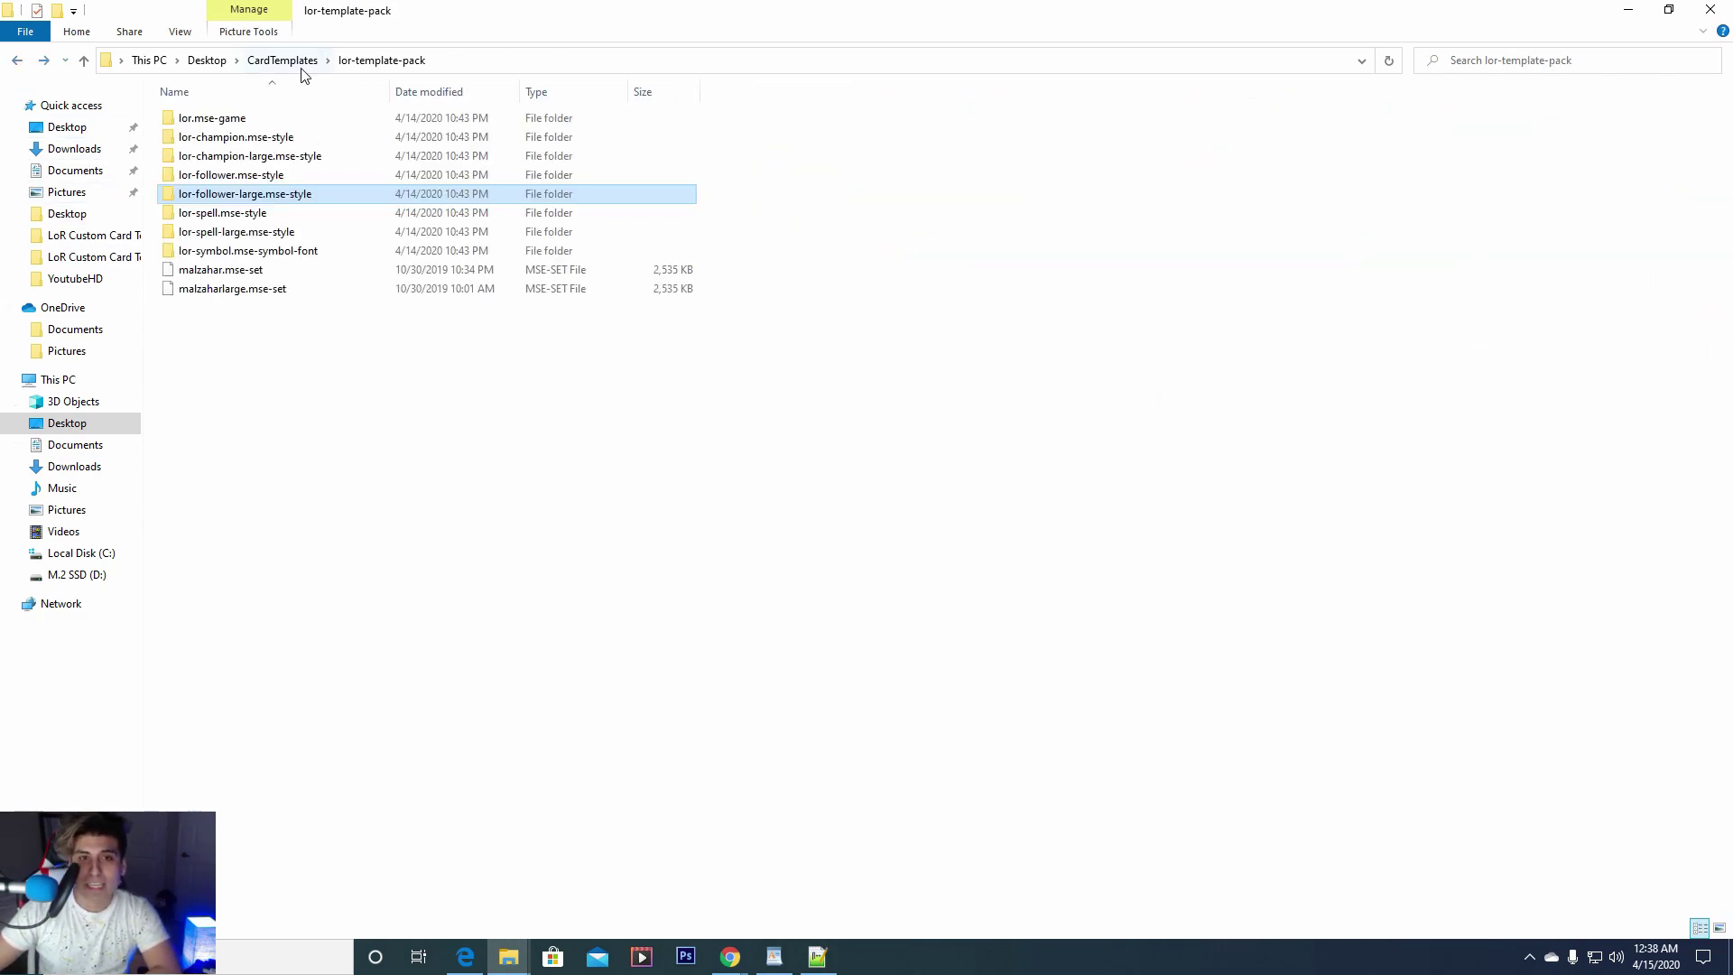
# Preview the frameslownone image from the lor-spell-large.mse-style folder, and return to the LoR Custom Card Templates folder
pyautogui.click(275, 60)
pyautogui.doubleClick(266, 120)
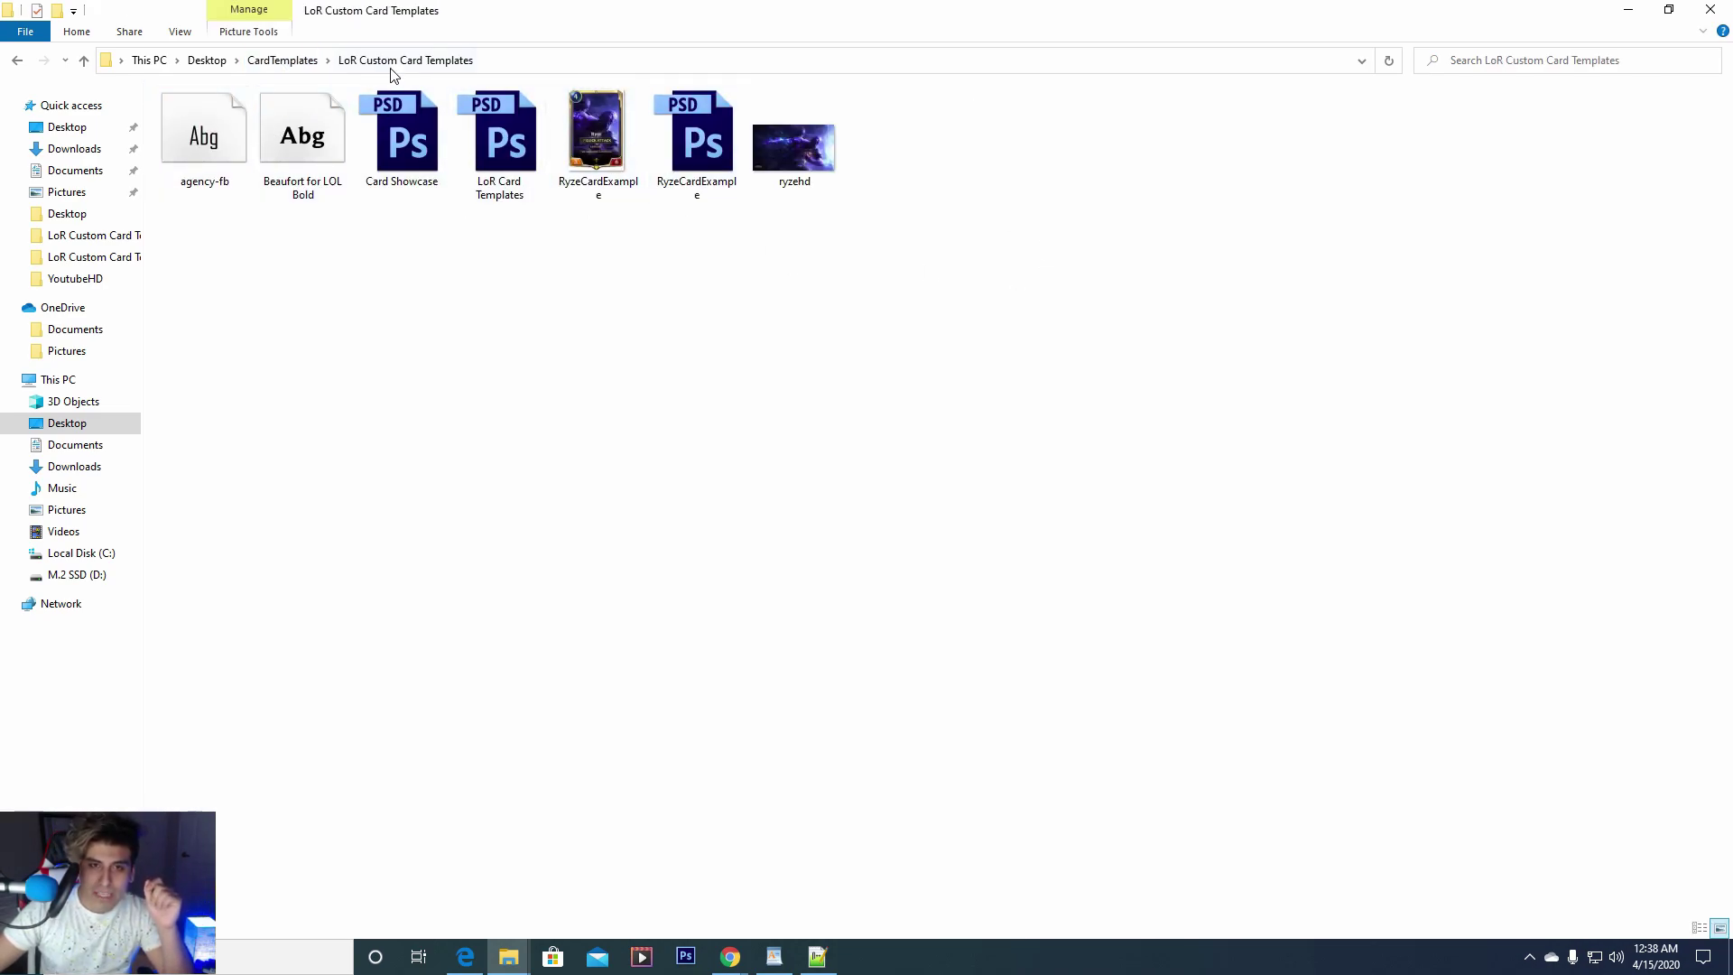
pyautogui.click(289, 60)
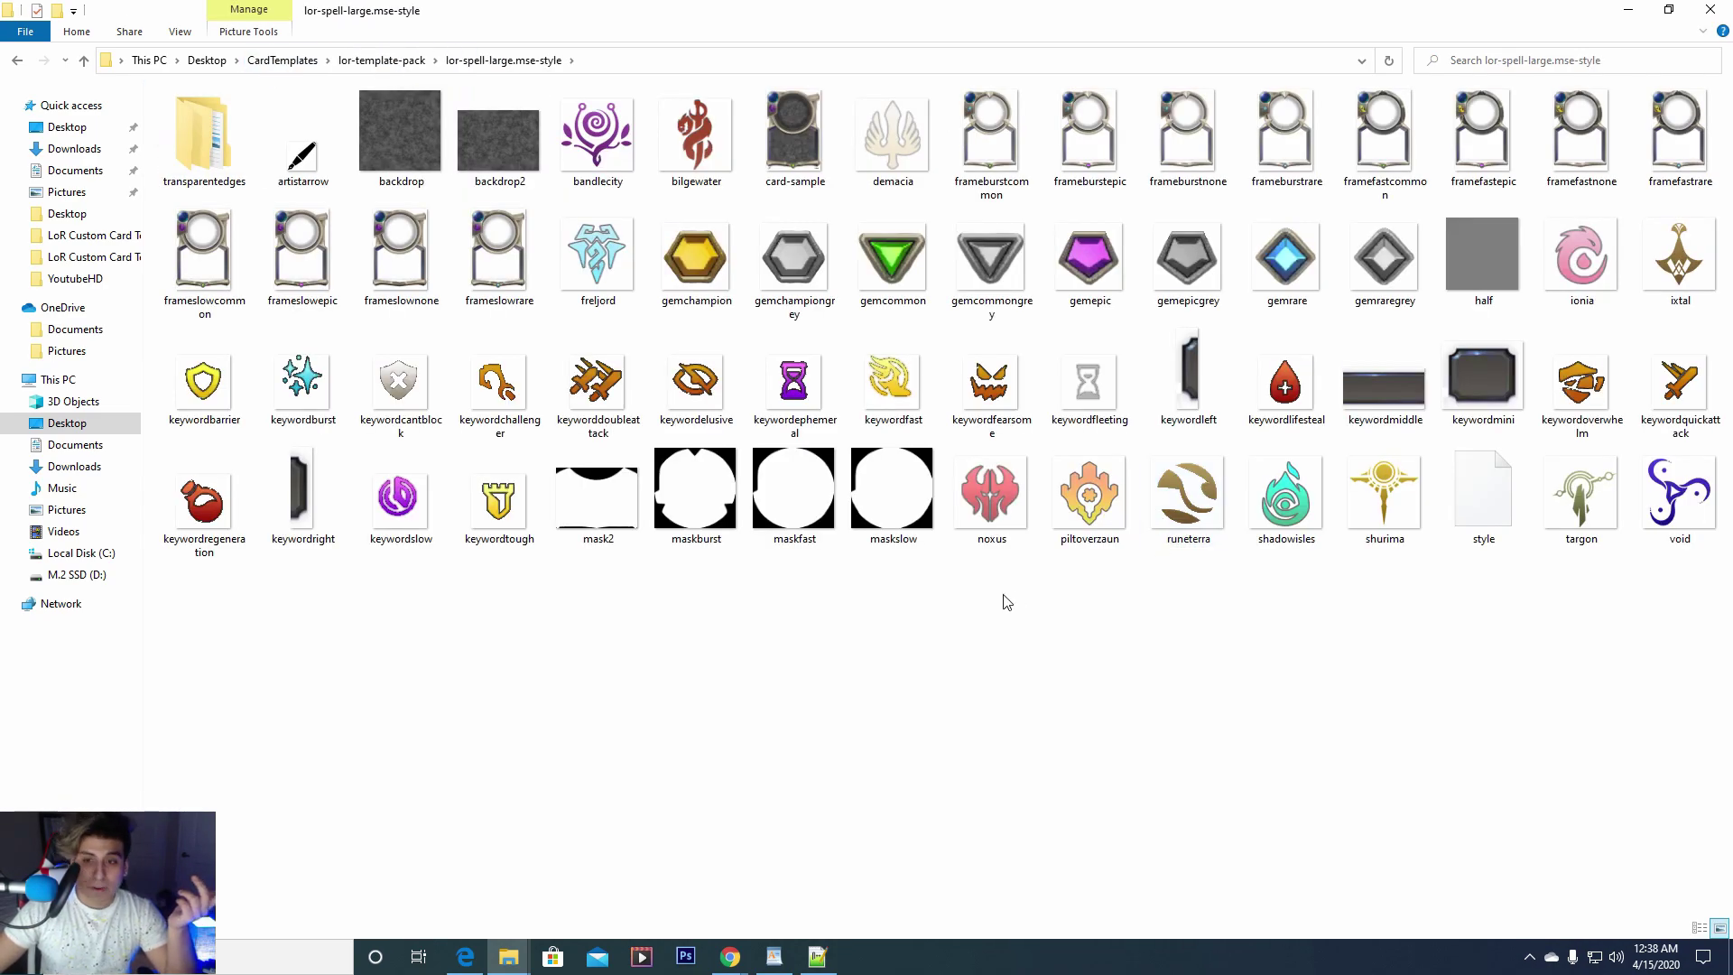
pyautogui.doubleClick(401, 257)
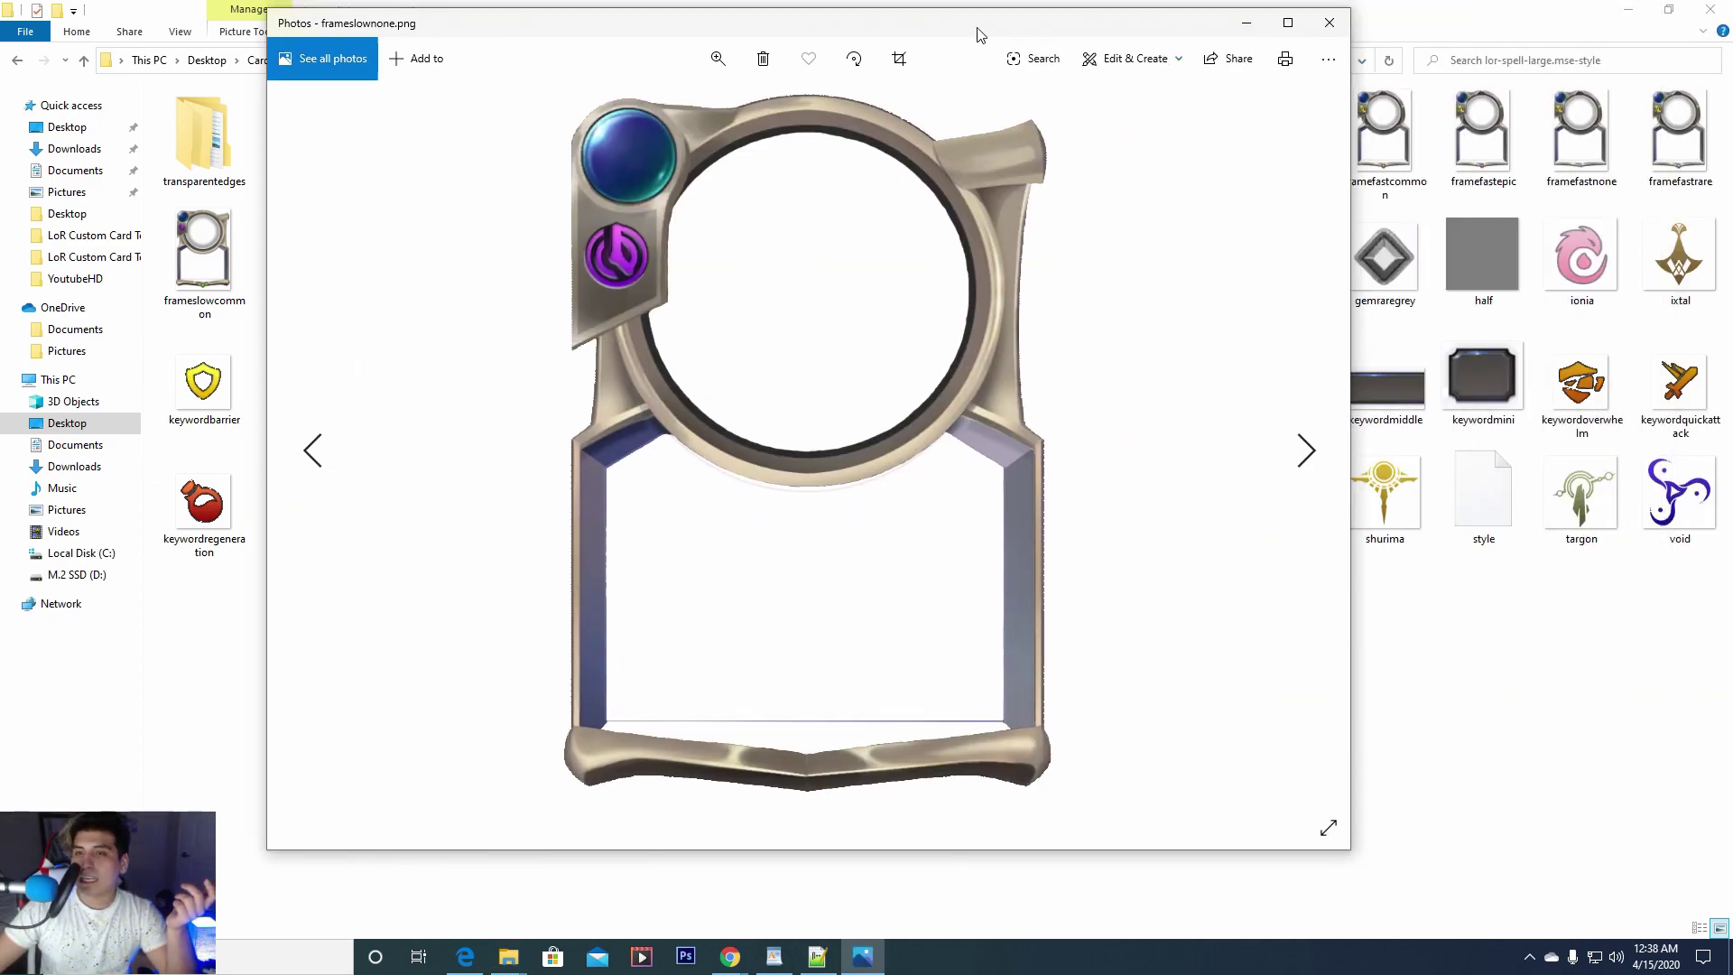
pyautogui.click(1315, 27)
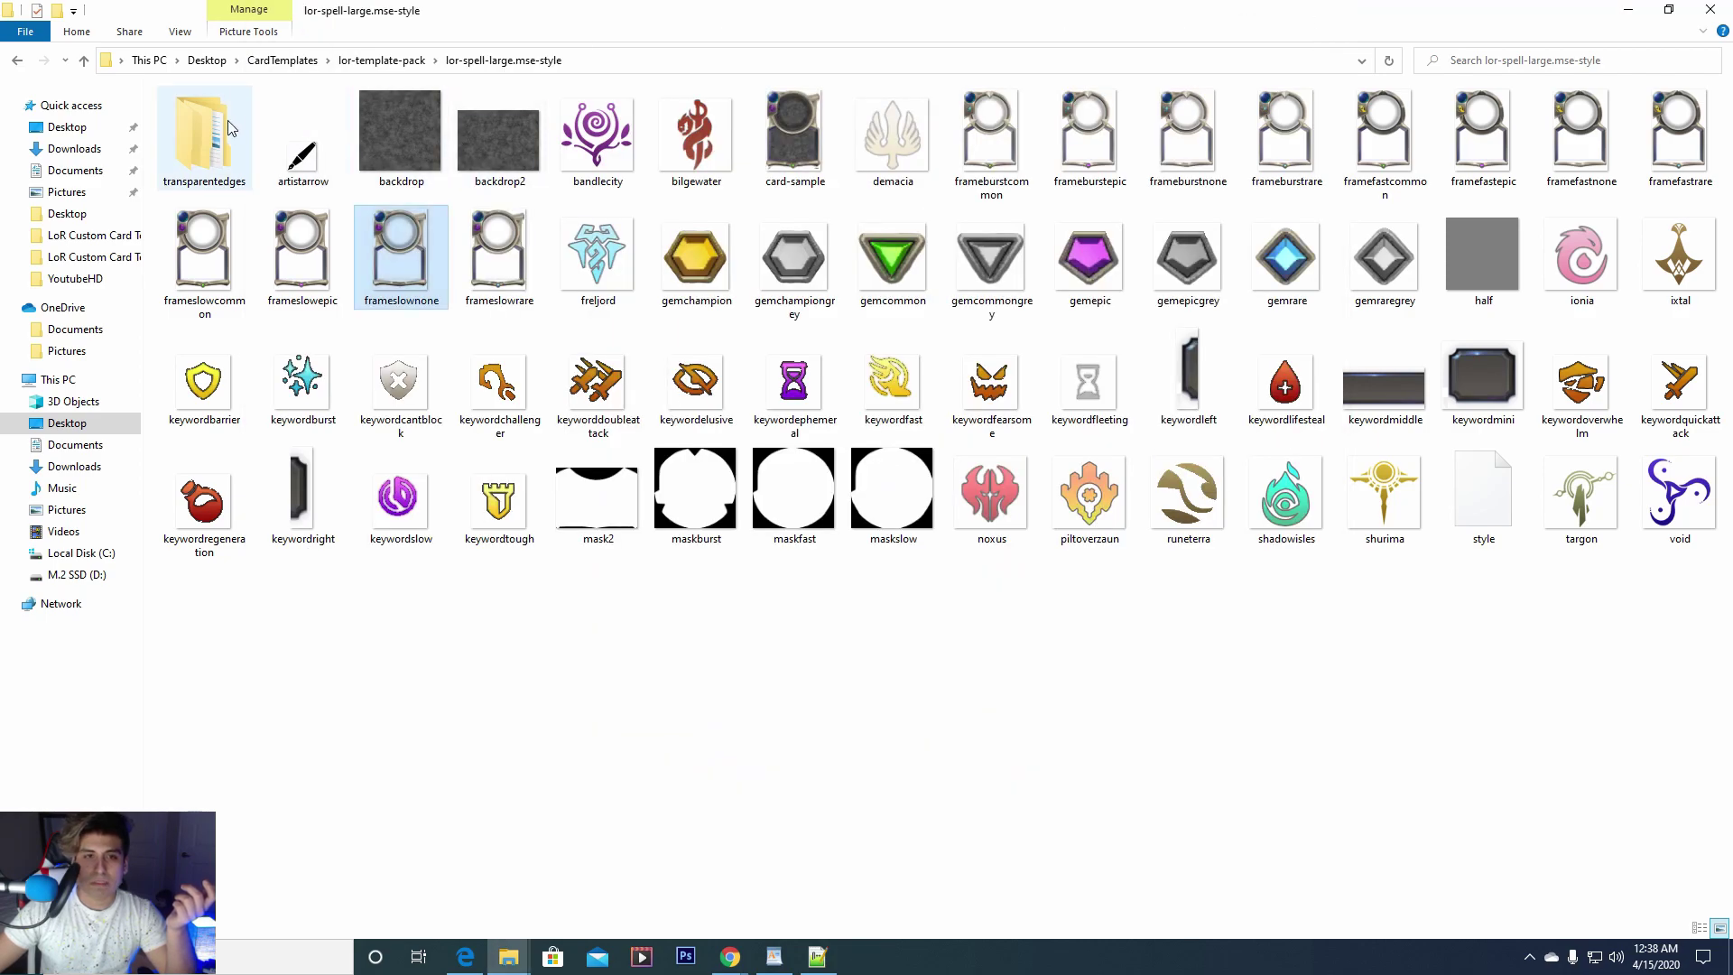
pyautogui.hotkey('alt', 'Left')
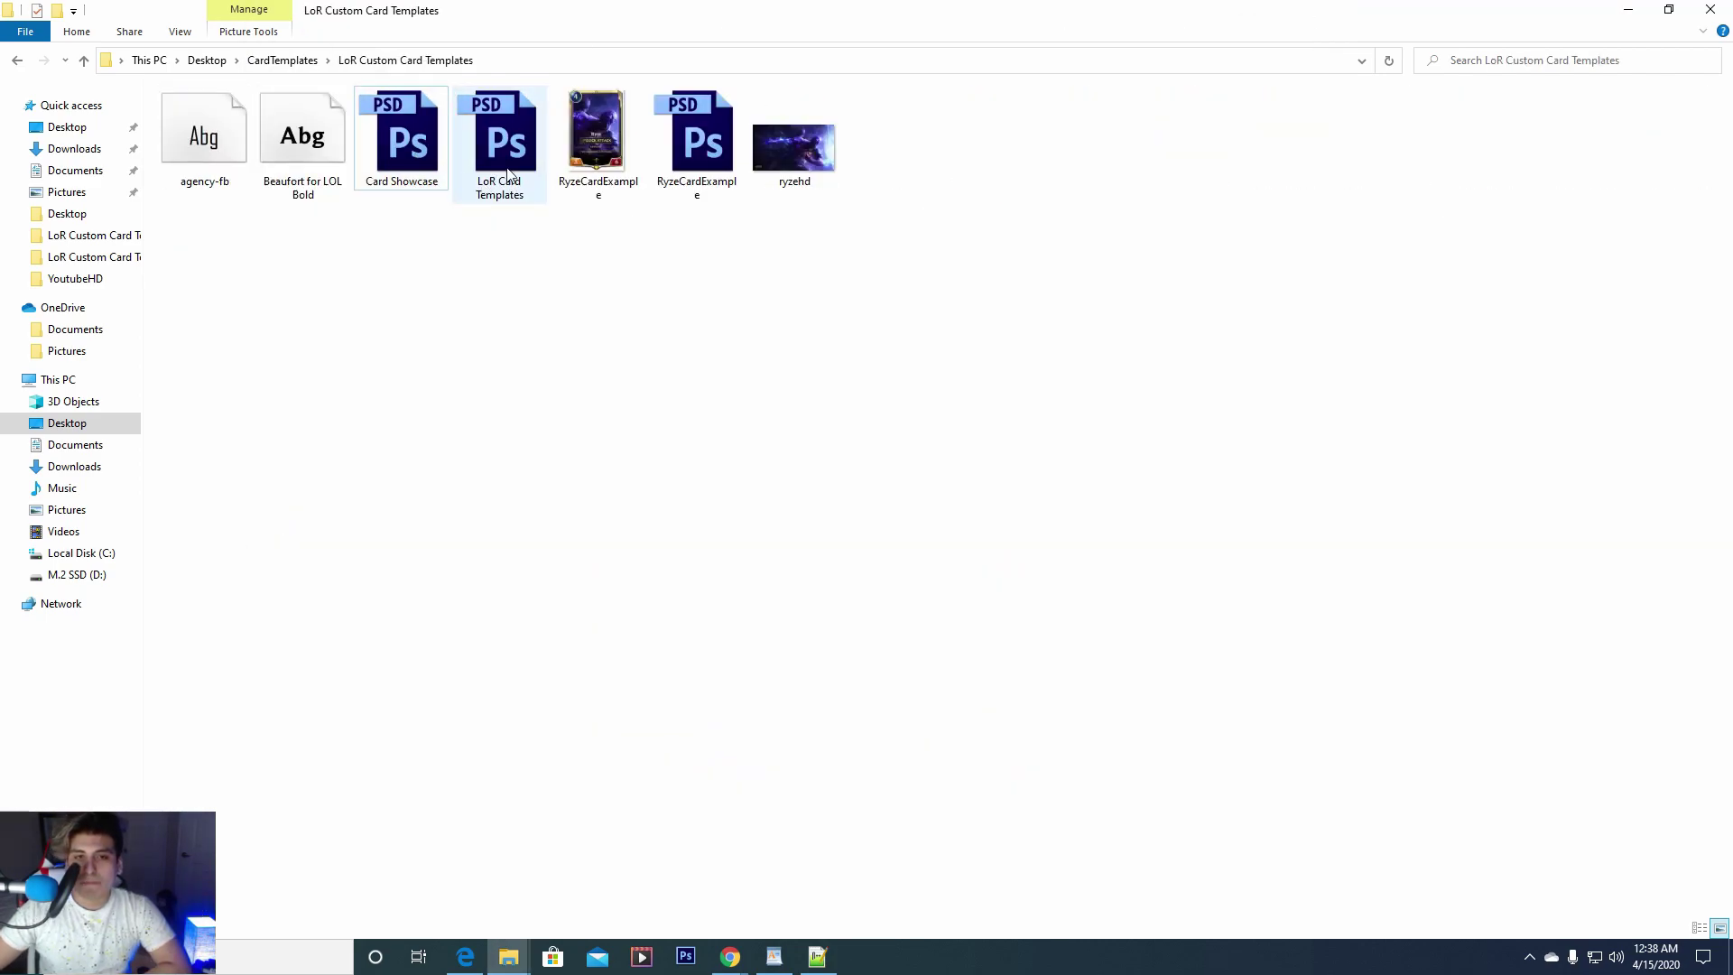
# Open the Card Showcase PSD to preview backgrounds in its Regions group, including Shadow Isles, and close Photoshop
pyautogui.doubleClick(403, 145)
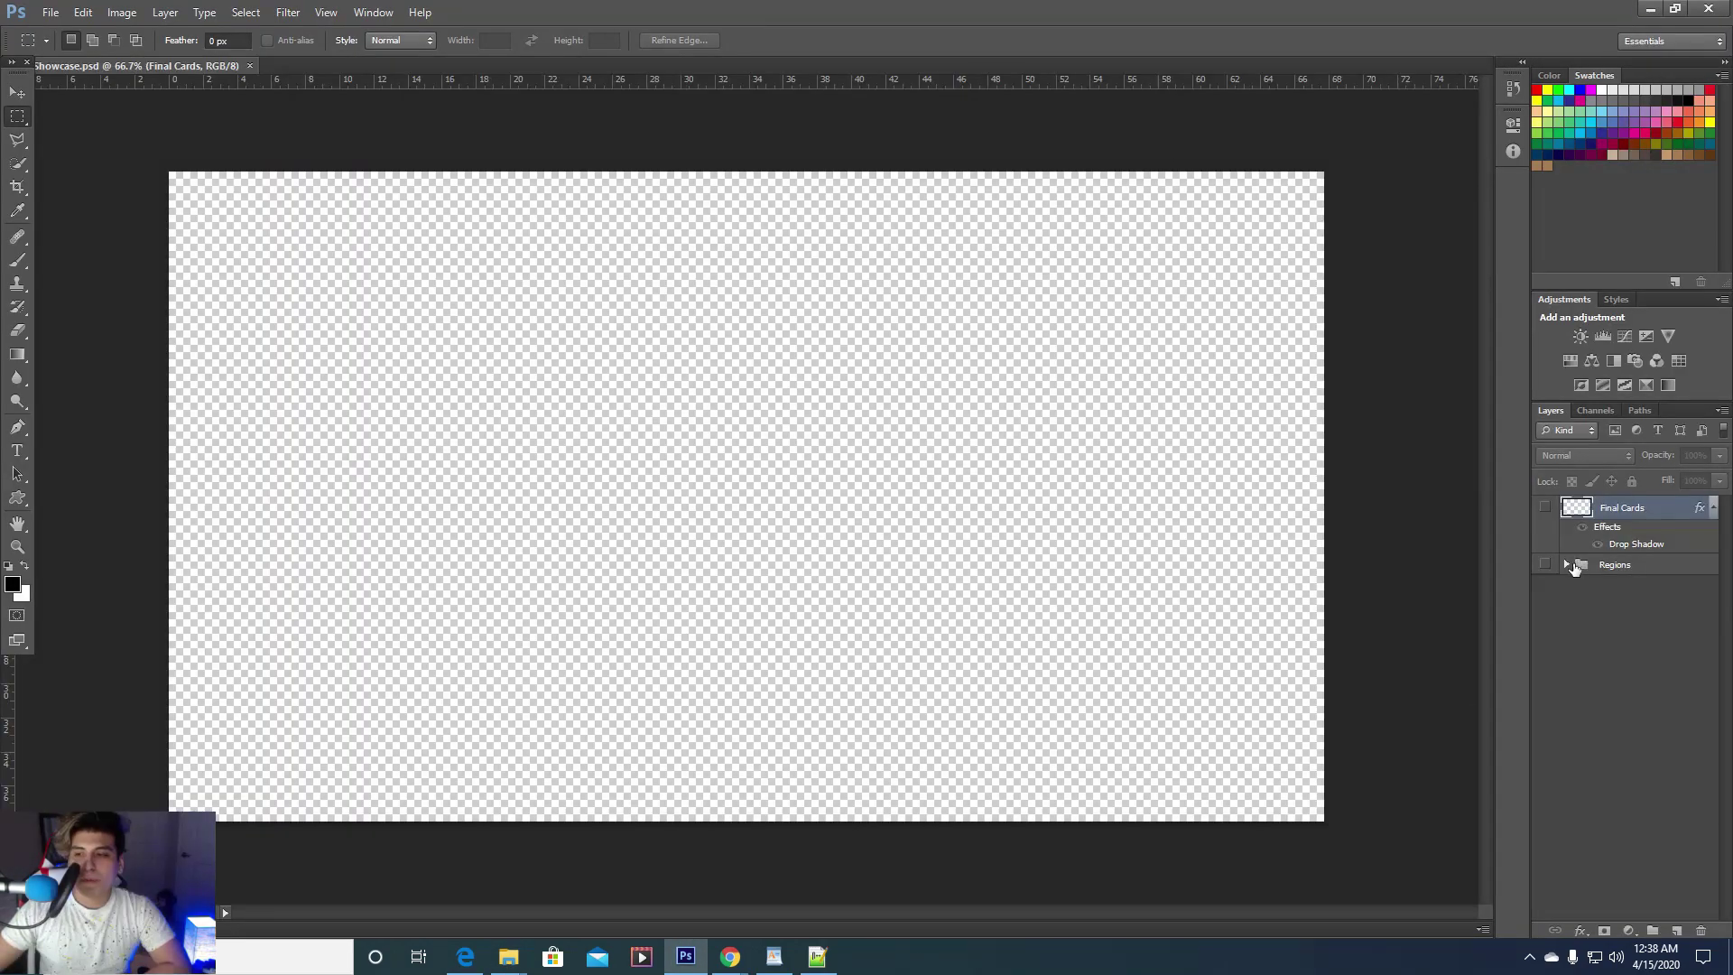
pyautogui.click(1566, 565)
pyautogui.click(1545, 564)
pyautogui.click(1545, 587)
pyautogui.click(1544, 586)
pyautogui.click(1545, 610)
pyautogui.keyDown('alt'); pyautogui.click(1544, 775); pyautogui.keyUp('alt')
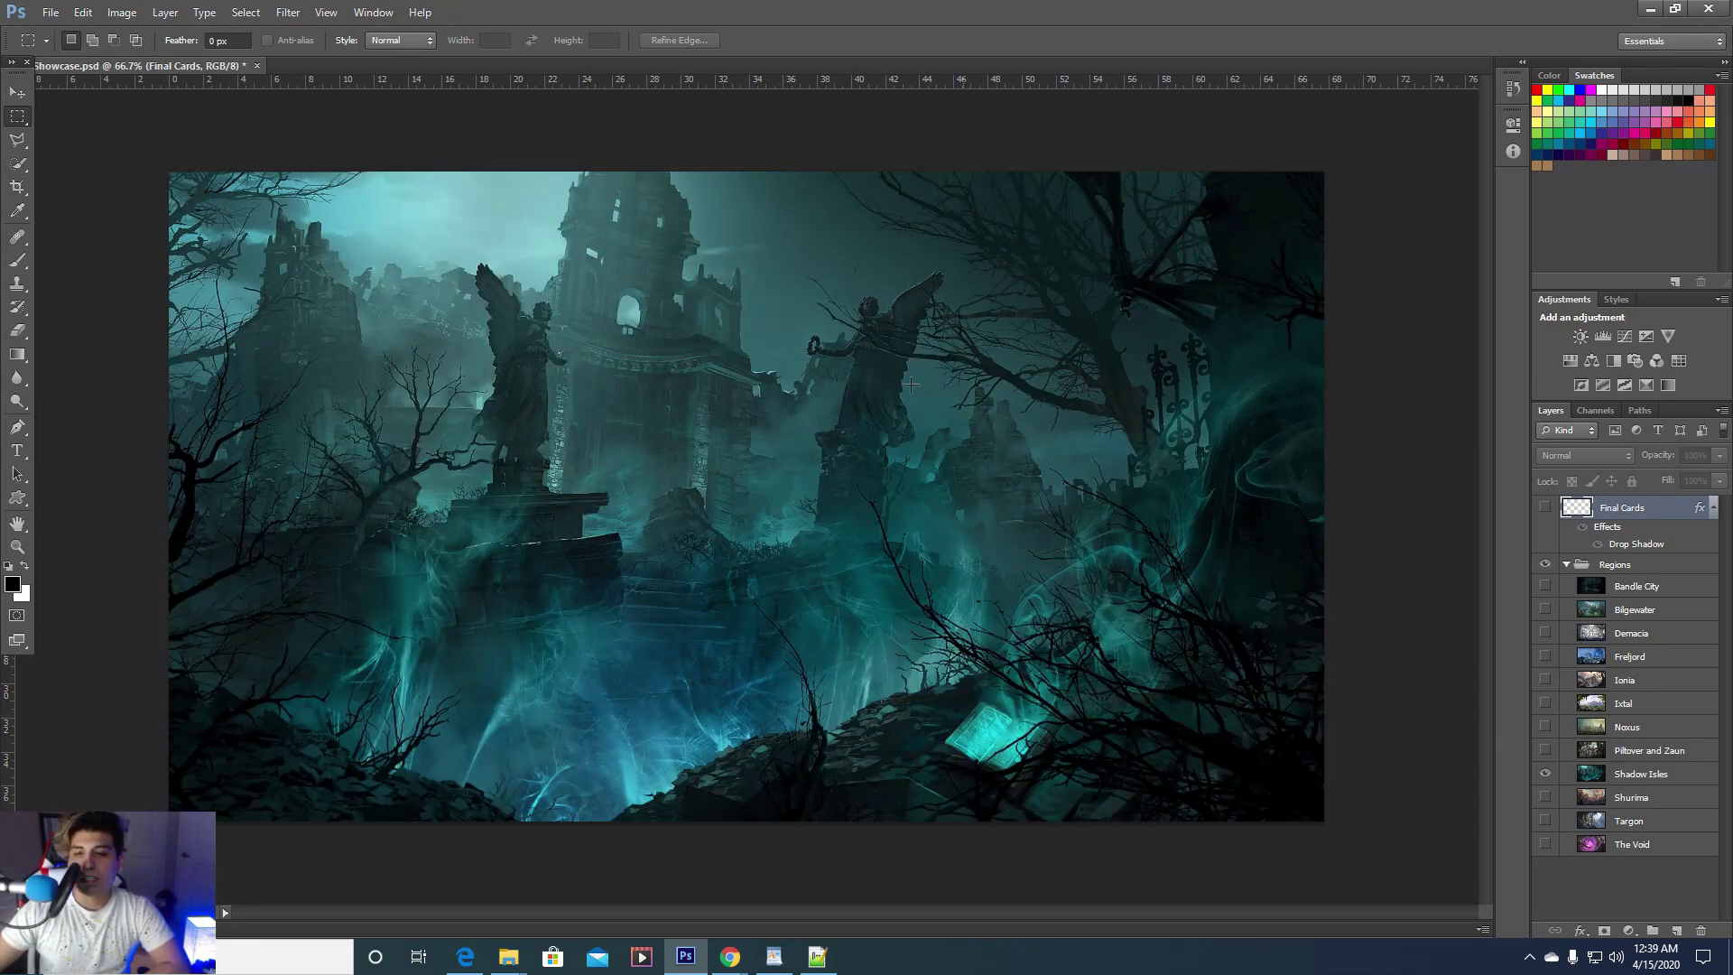
pyautogui.click(1544, 774)
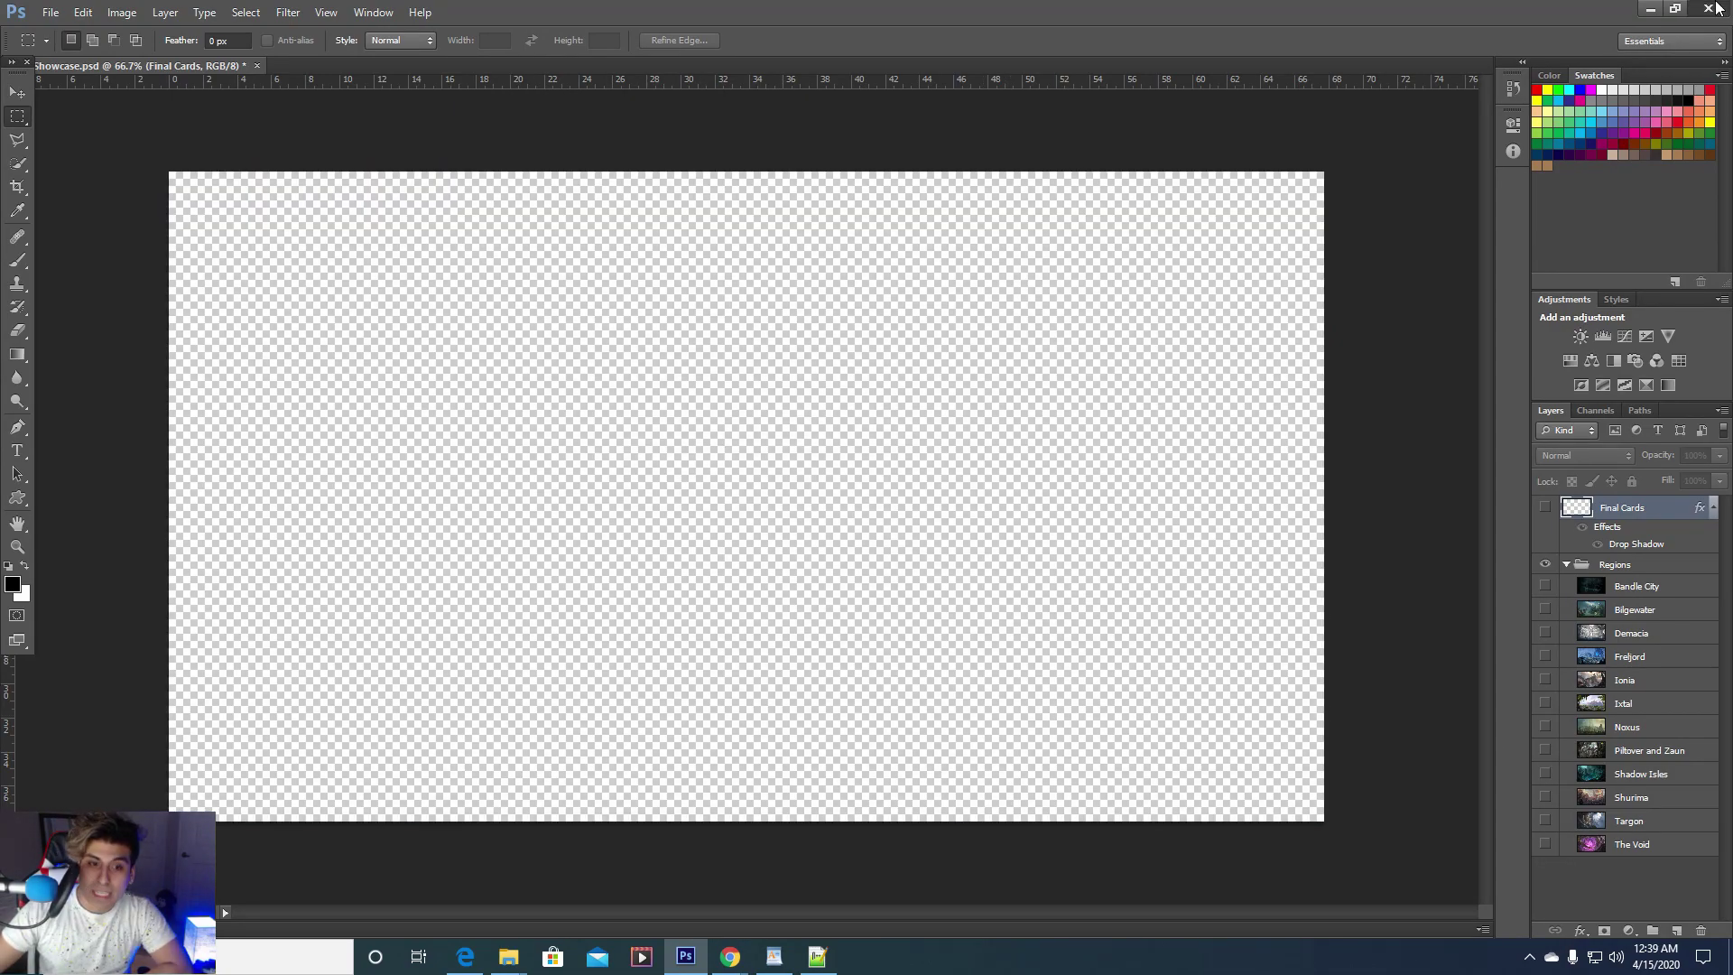
pyautogui.click(1718, 9)
pyautogui.click(864, 356)
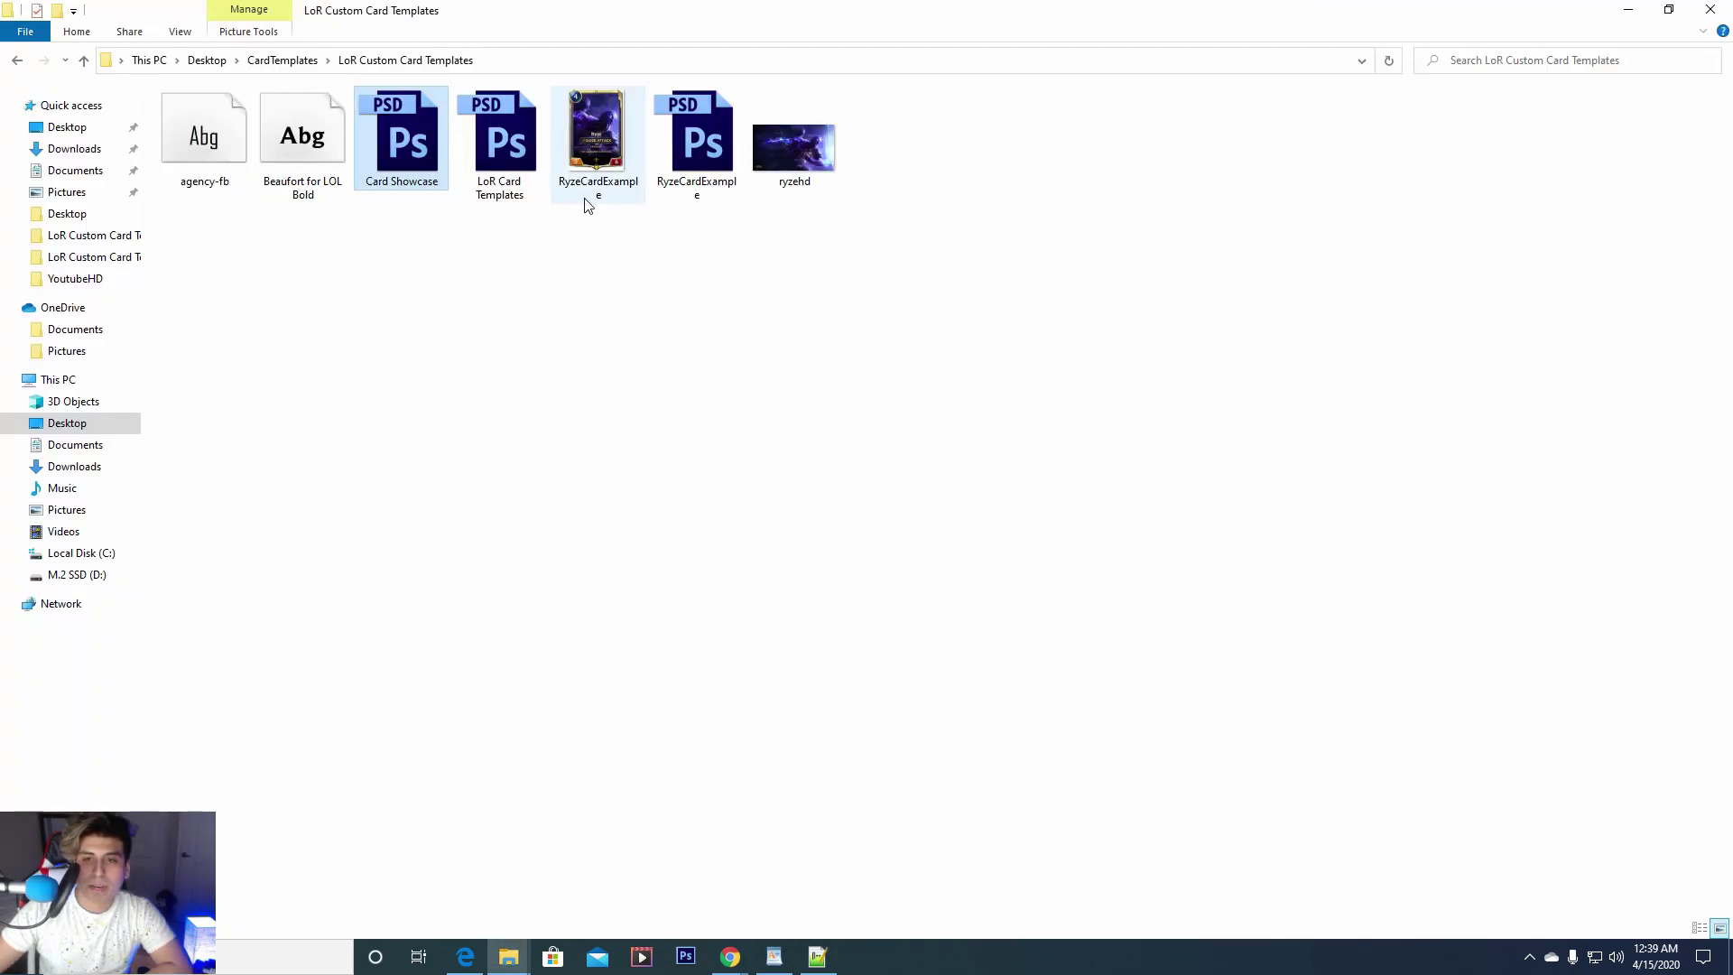
# Open the LoR Card Templates PSD in Photoshop, dismissing the text engine notice
pyautogui.click(496, 160)
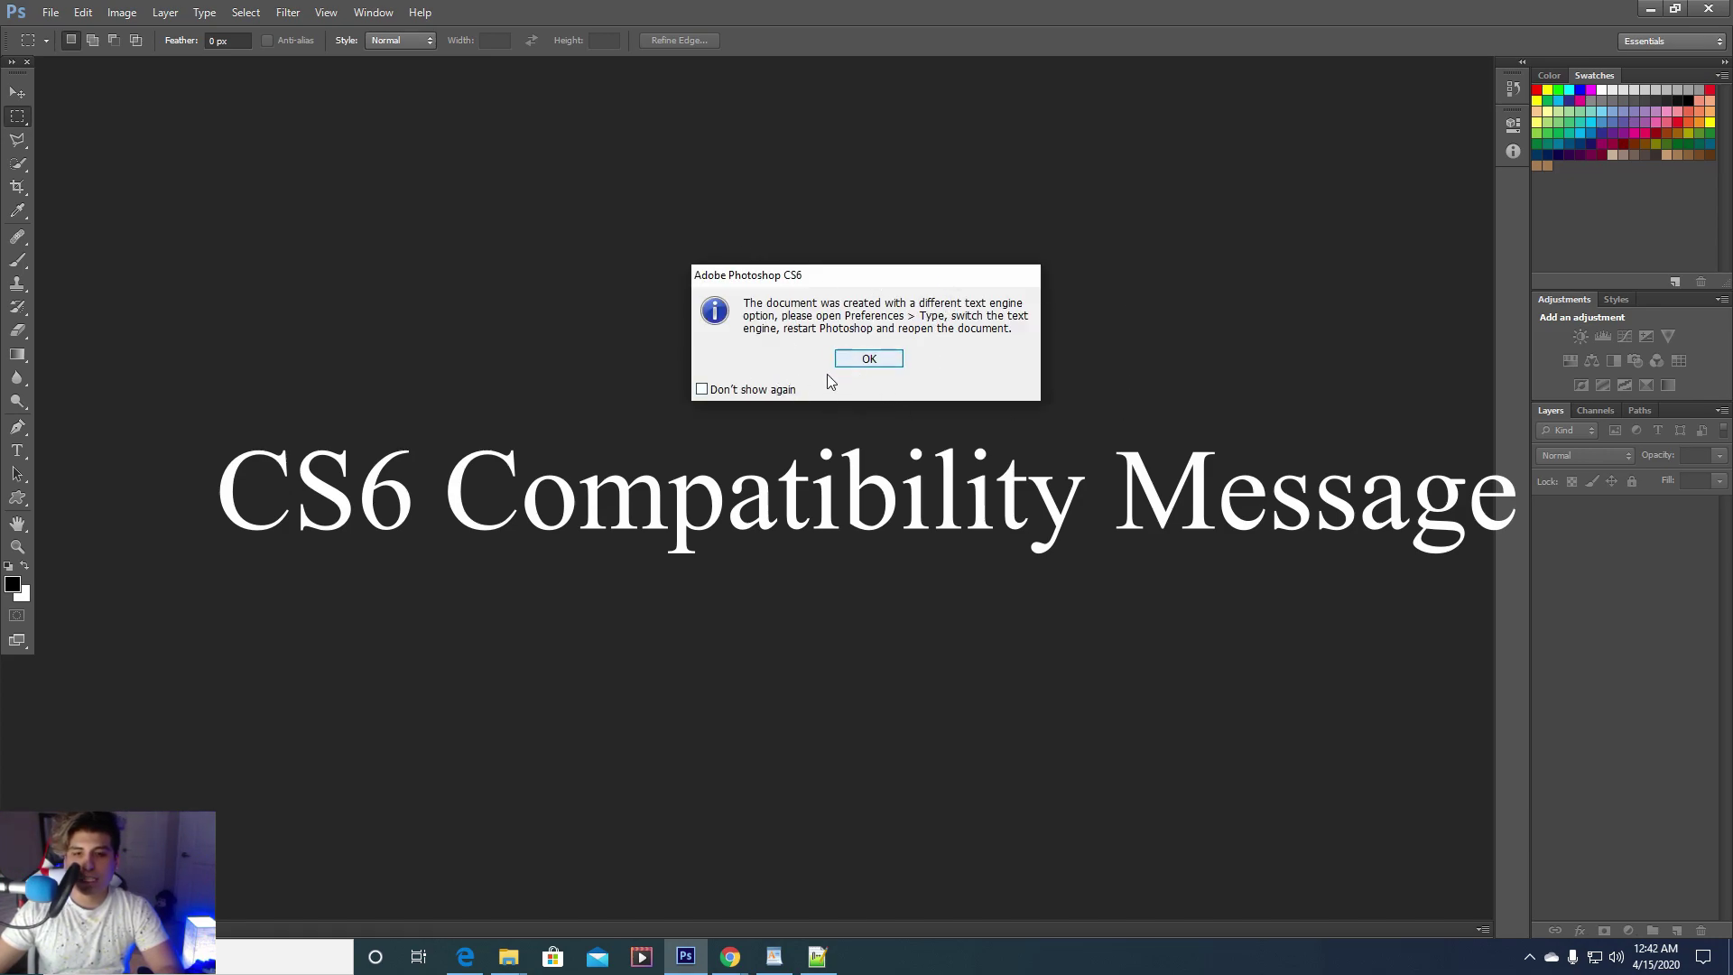
pyautogui.click(865, 360)
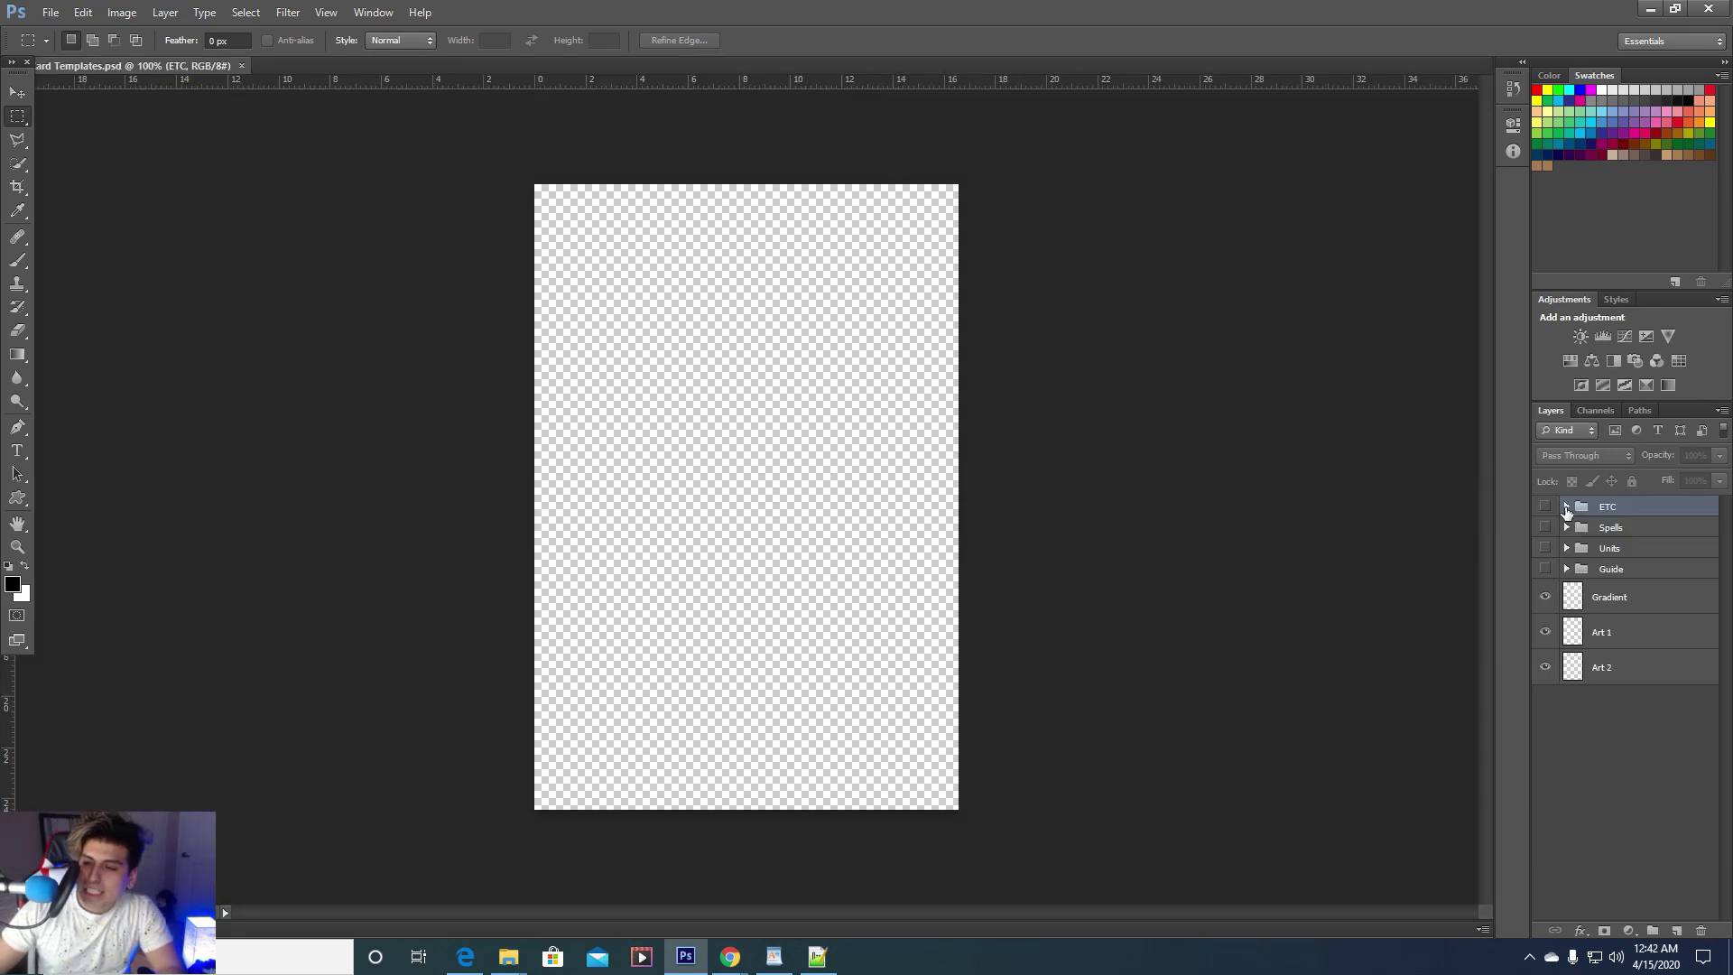
# Expand the ETC group and examine the keyword badges on its Icons and Icons 2 layers one at a time
pyautogui.click(1566, 509)
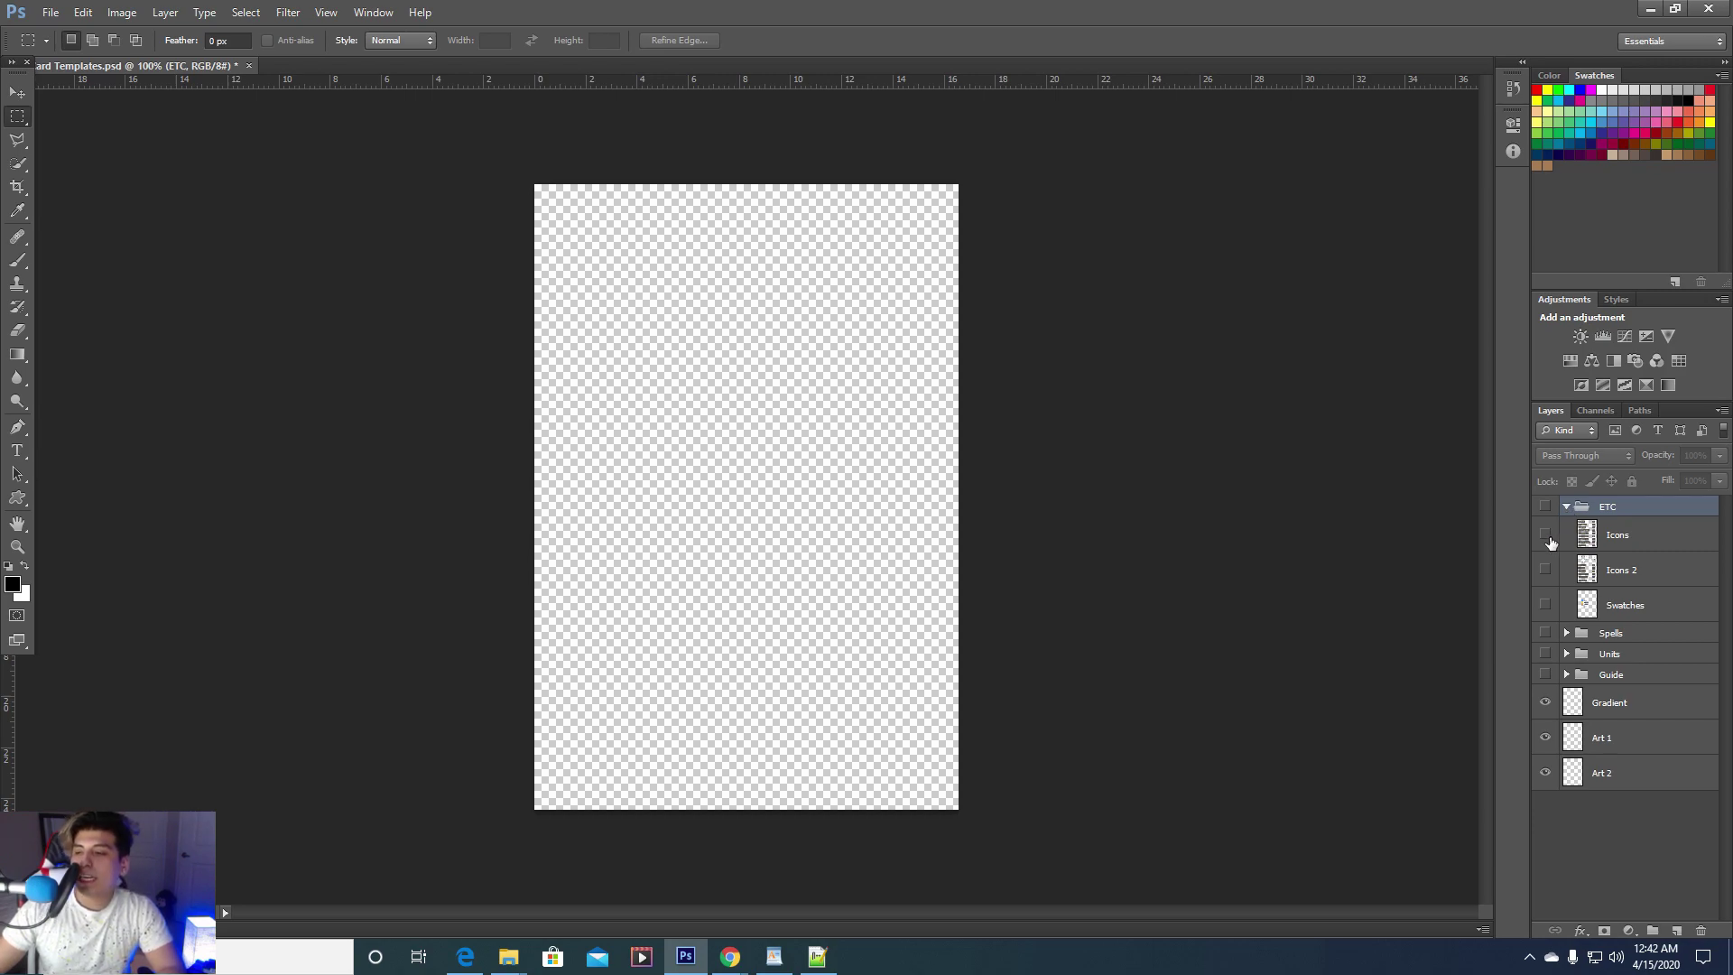
pyautogui.click(1548, 539)
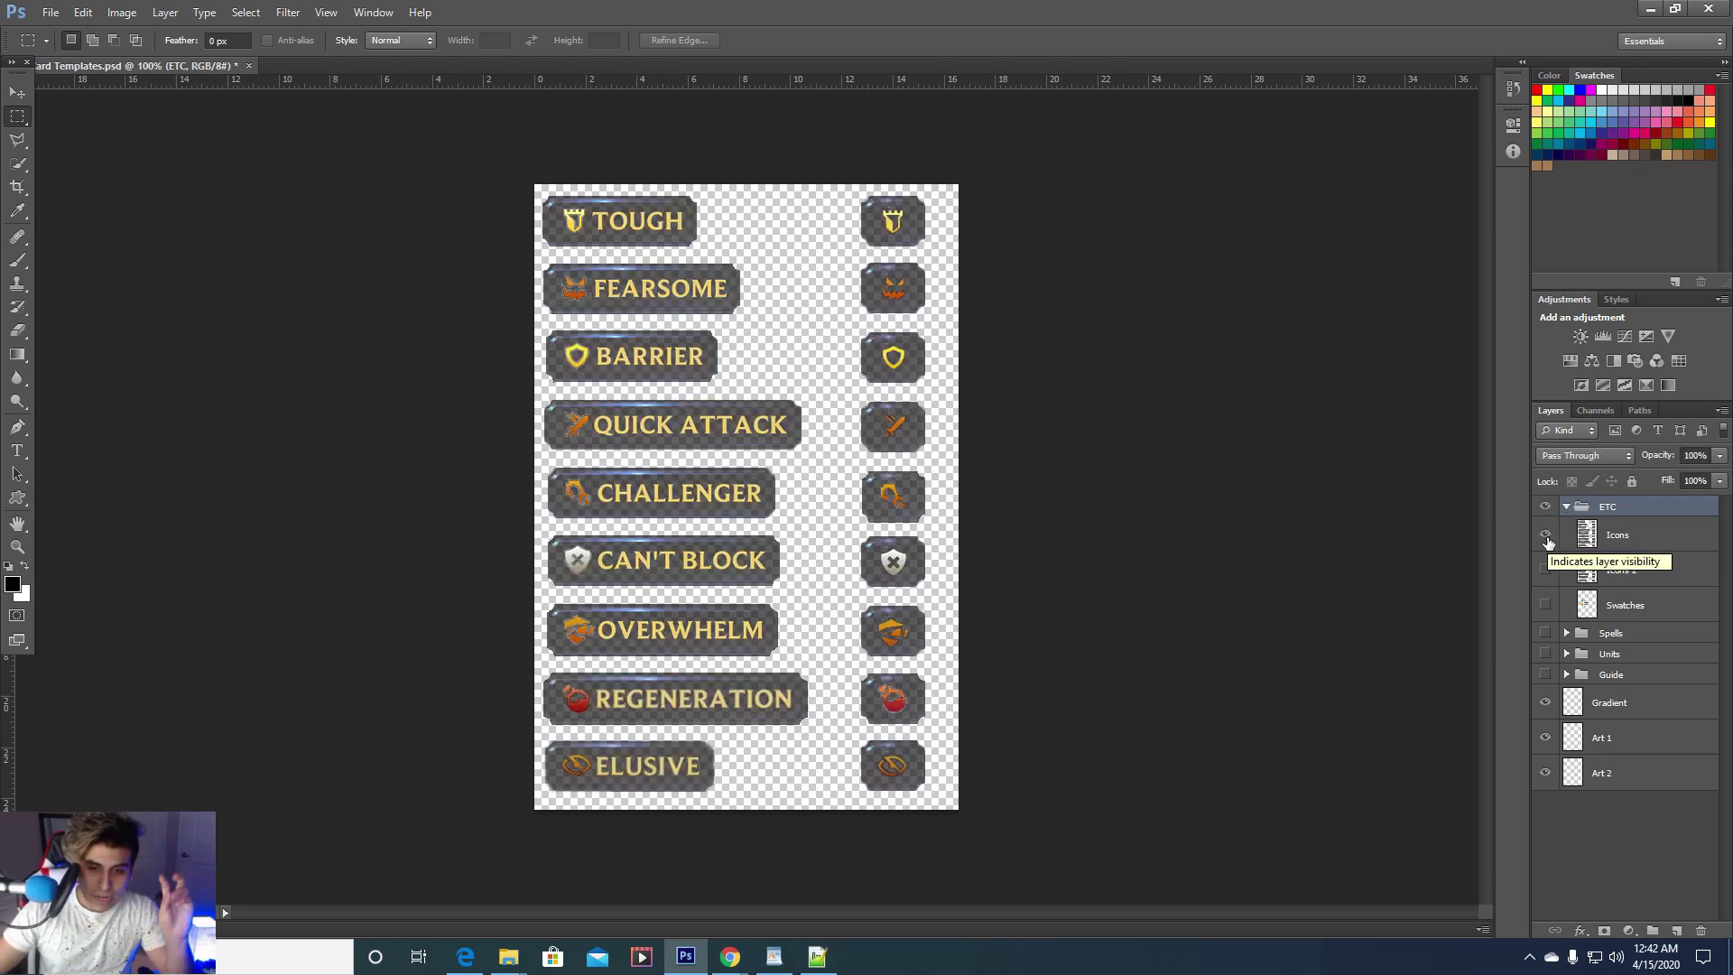
pyautogui.click(1546, 539)
pyautogui.click(1546, 569)
pyautogui.click(1546, 569)
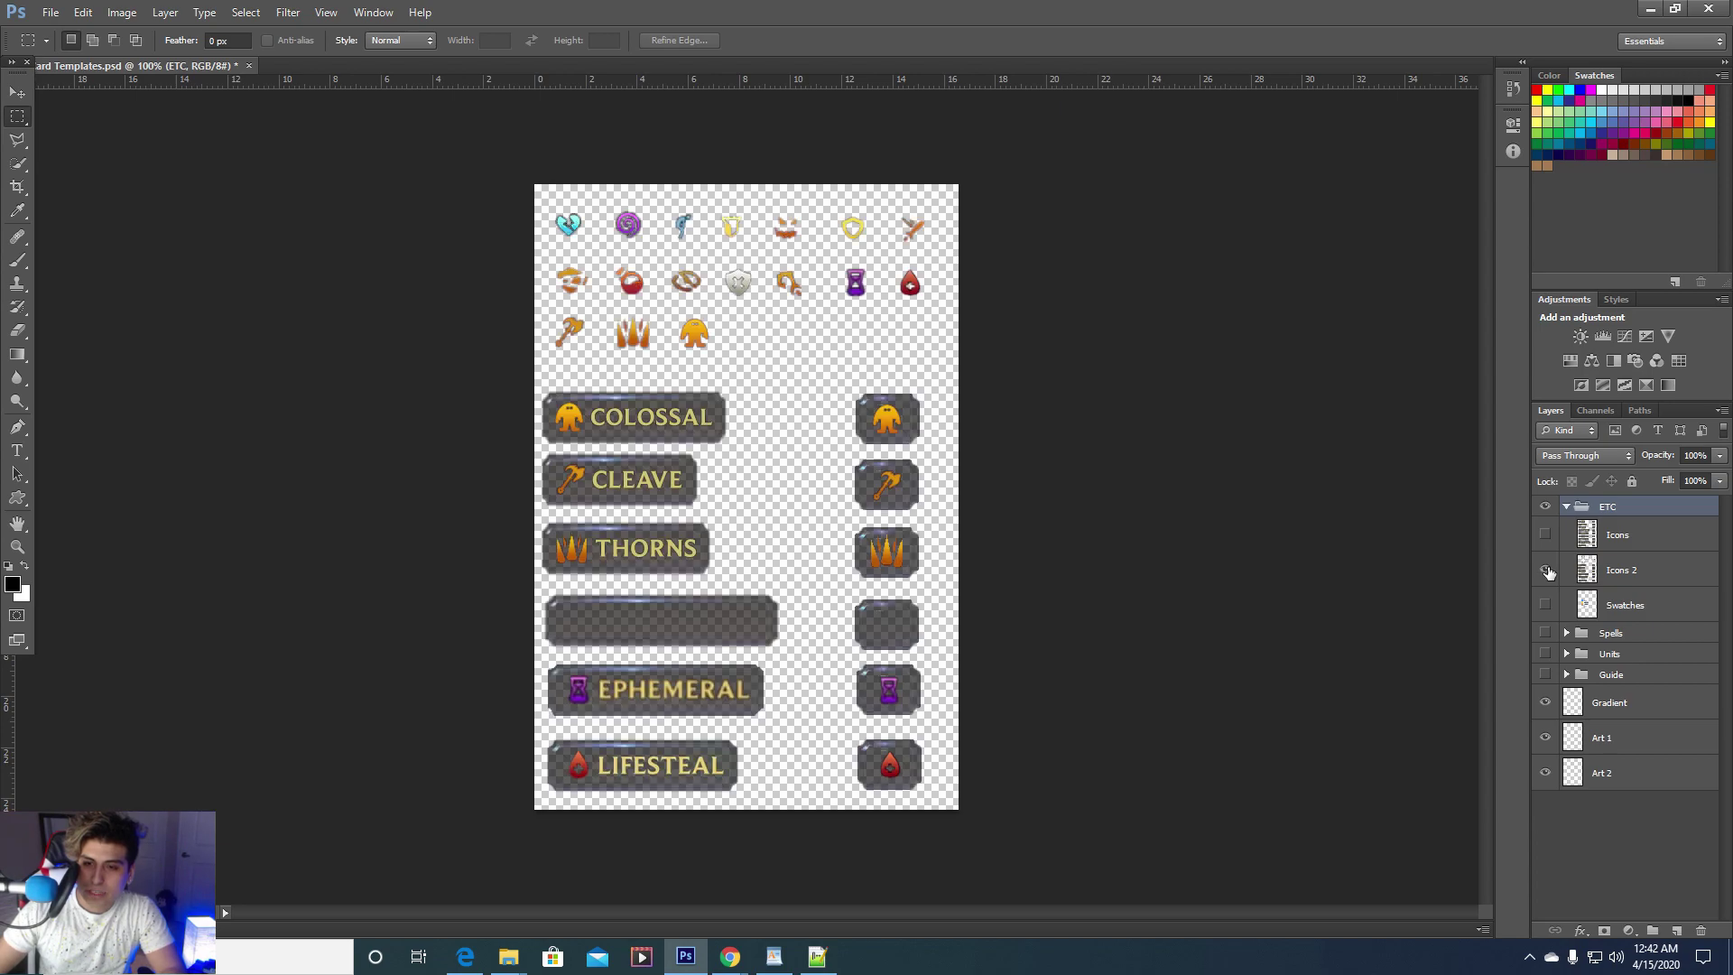
# Hide the Icons 2 layer and show the Swatches layer in the ETC group, comparing it with the keyword badges on Icons
pyautogui.click(1545, 569)
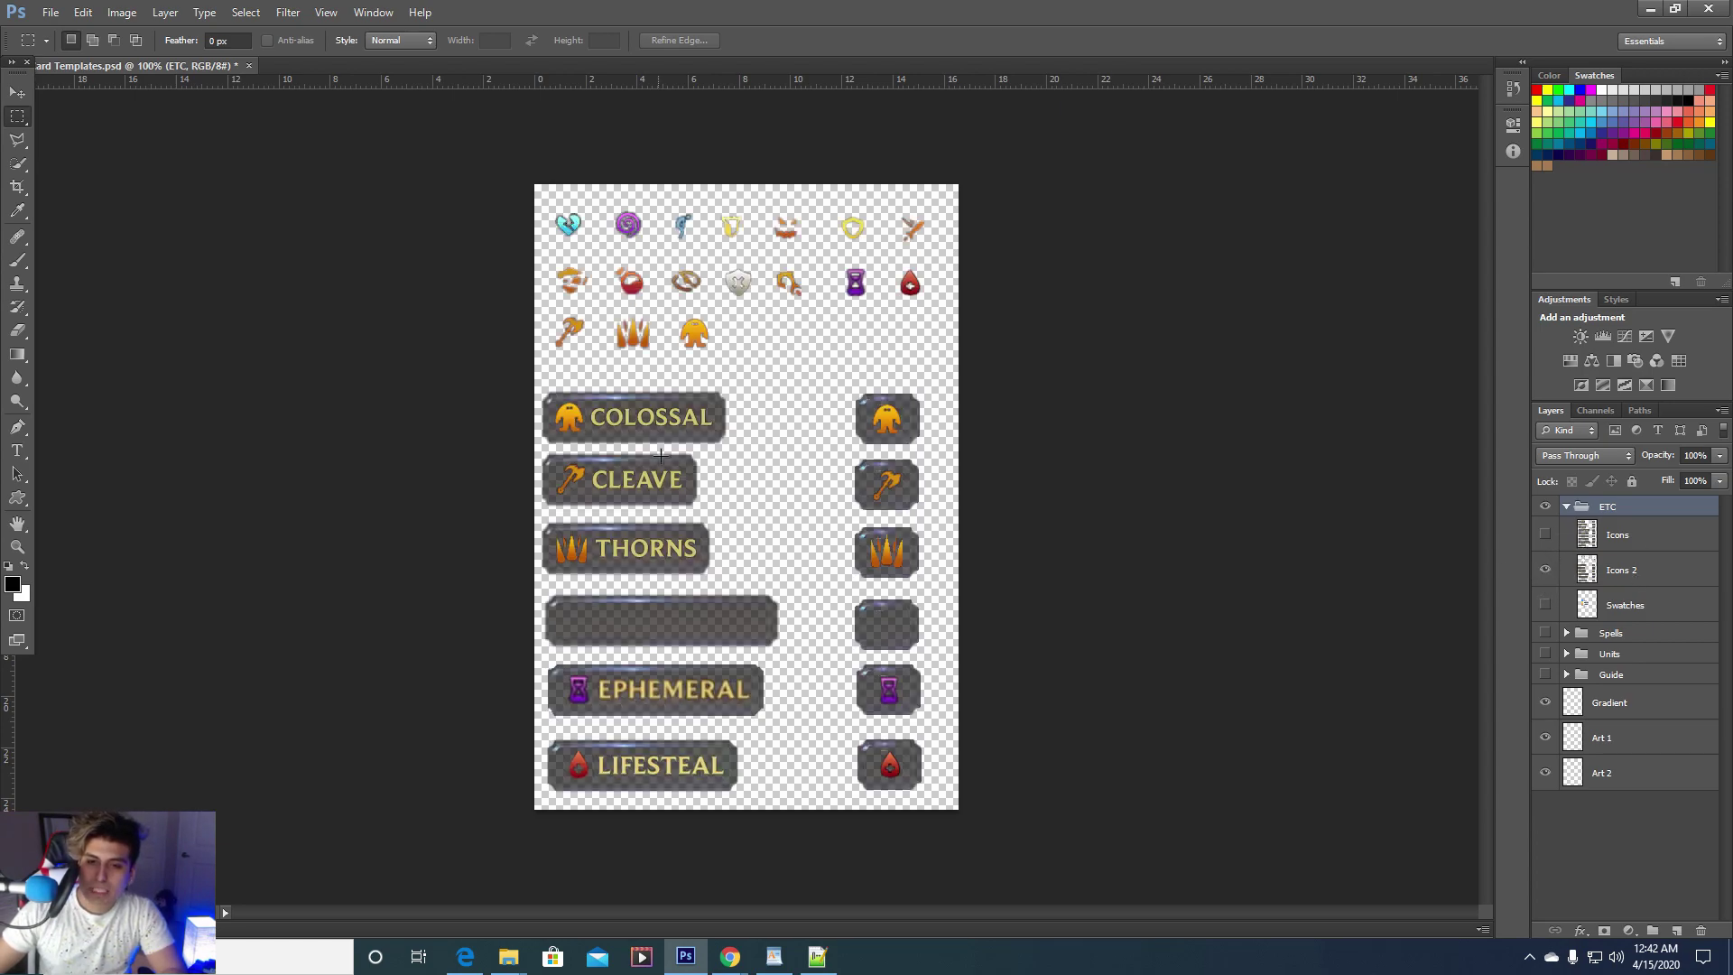
pyautogui.click(1546, 570)
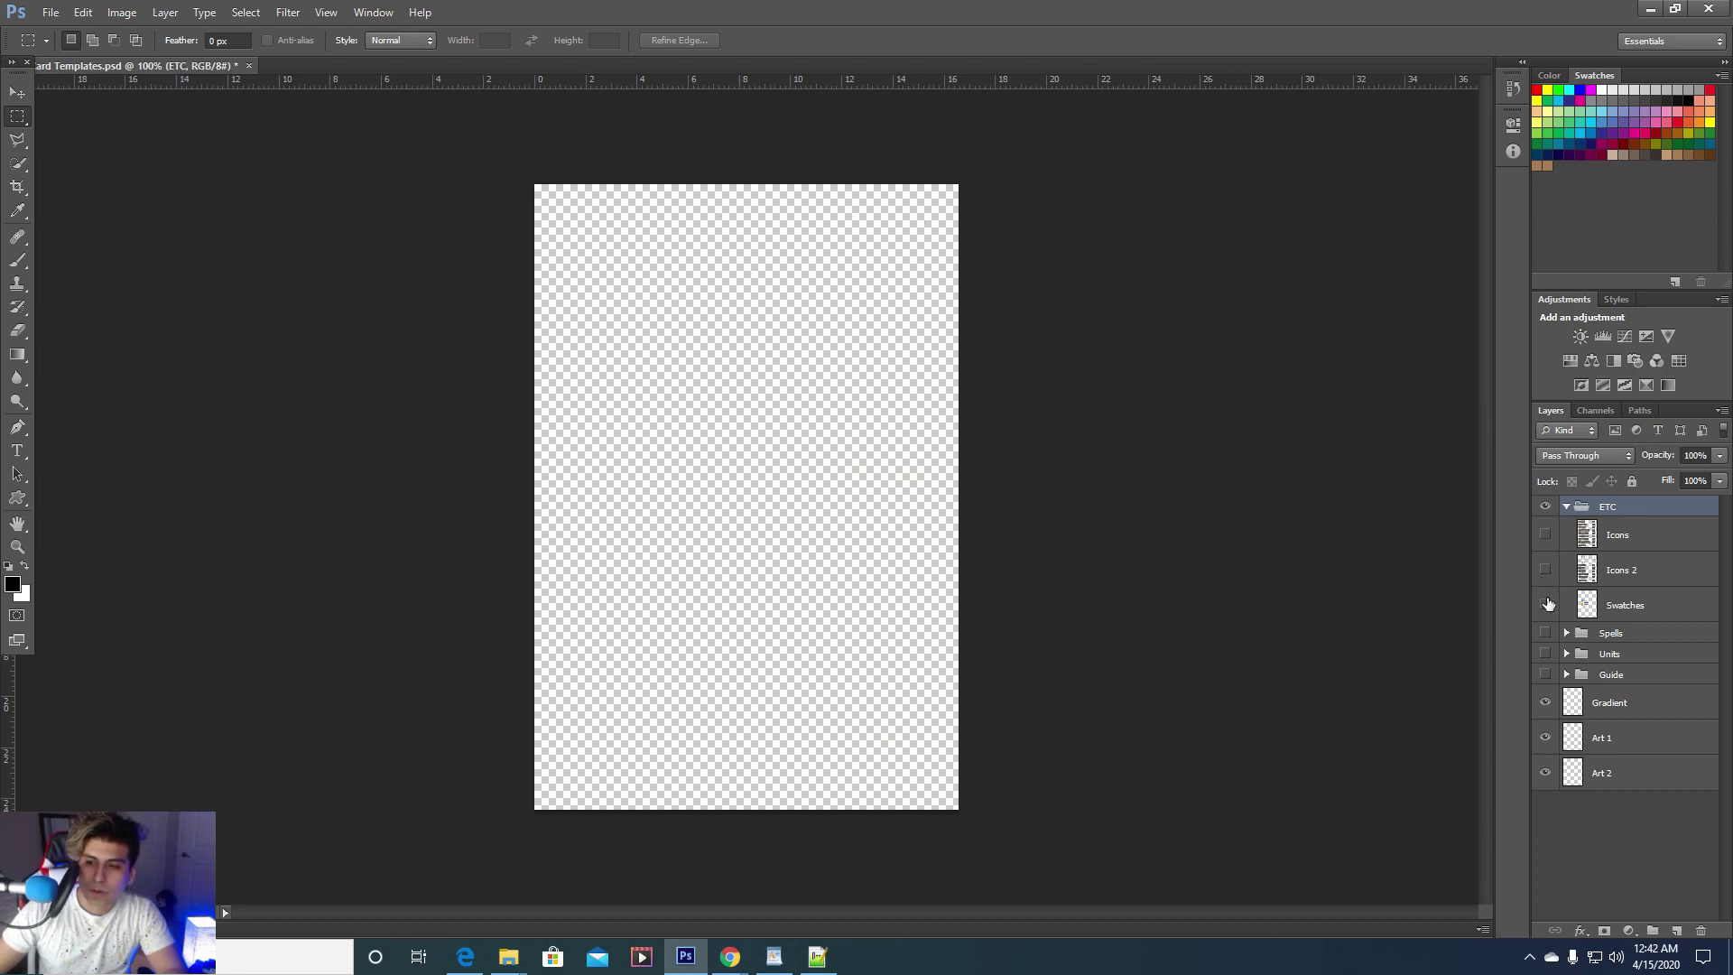
pyautogui.click(1546, 605)
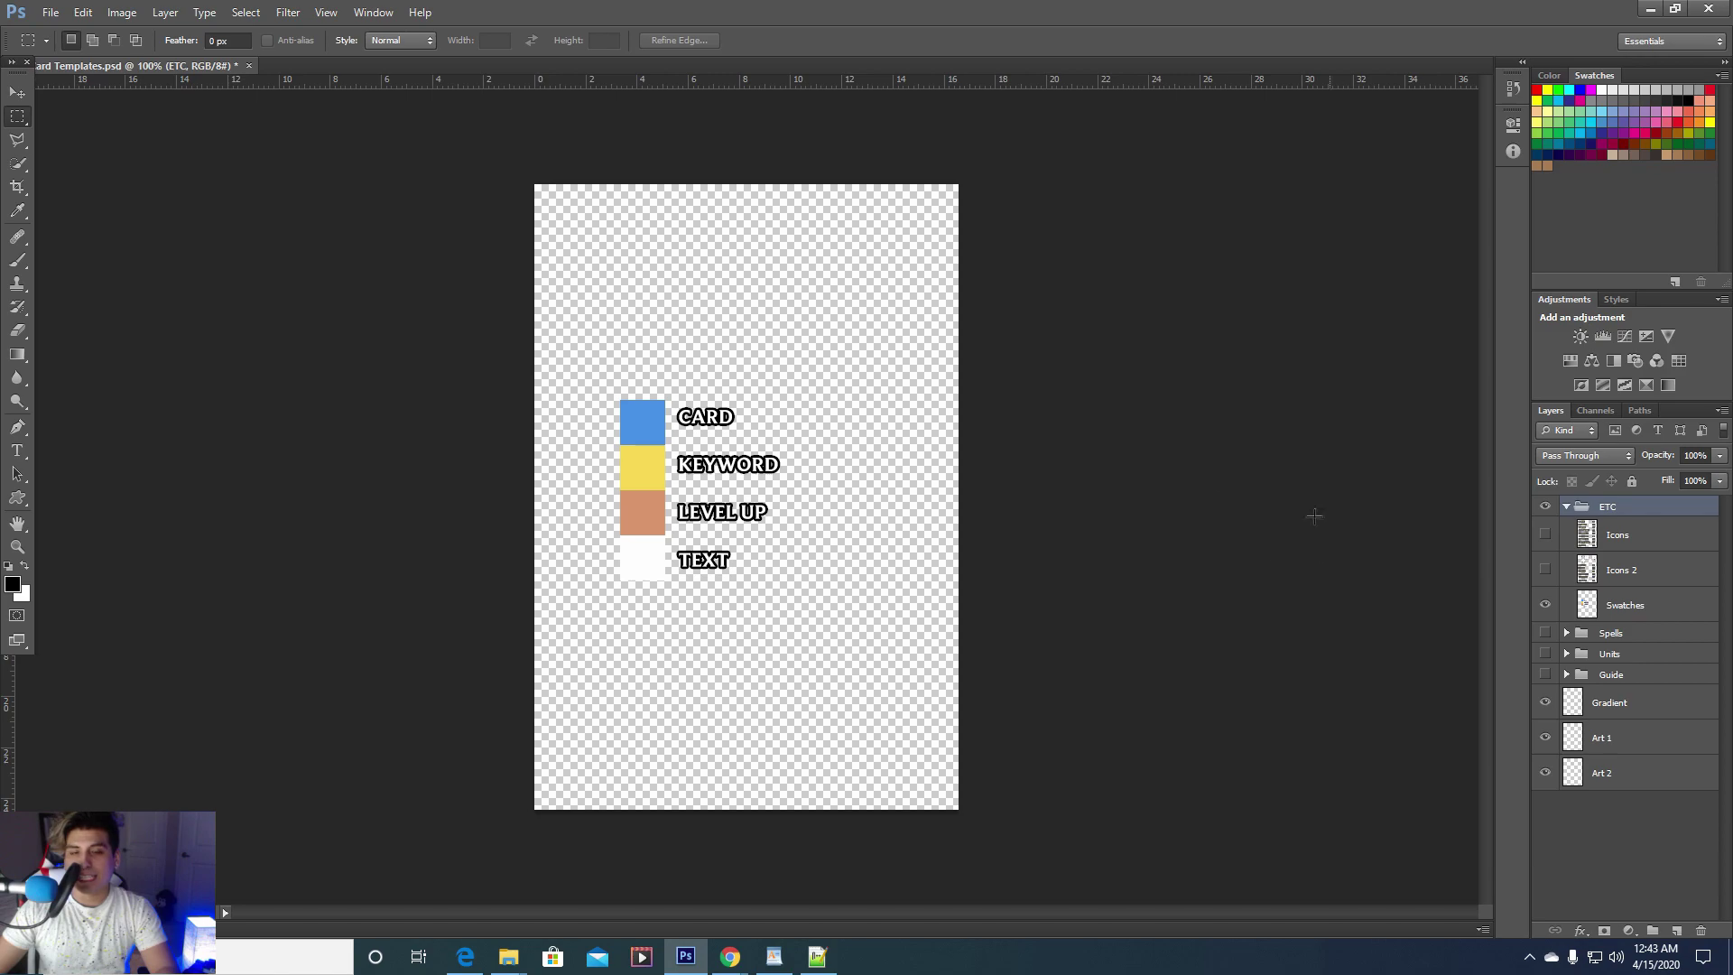
pyautogui.click(1545, 535)
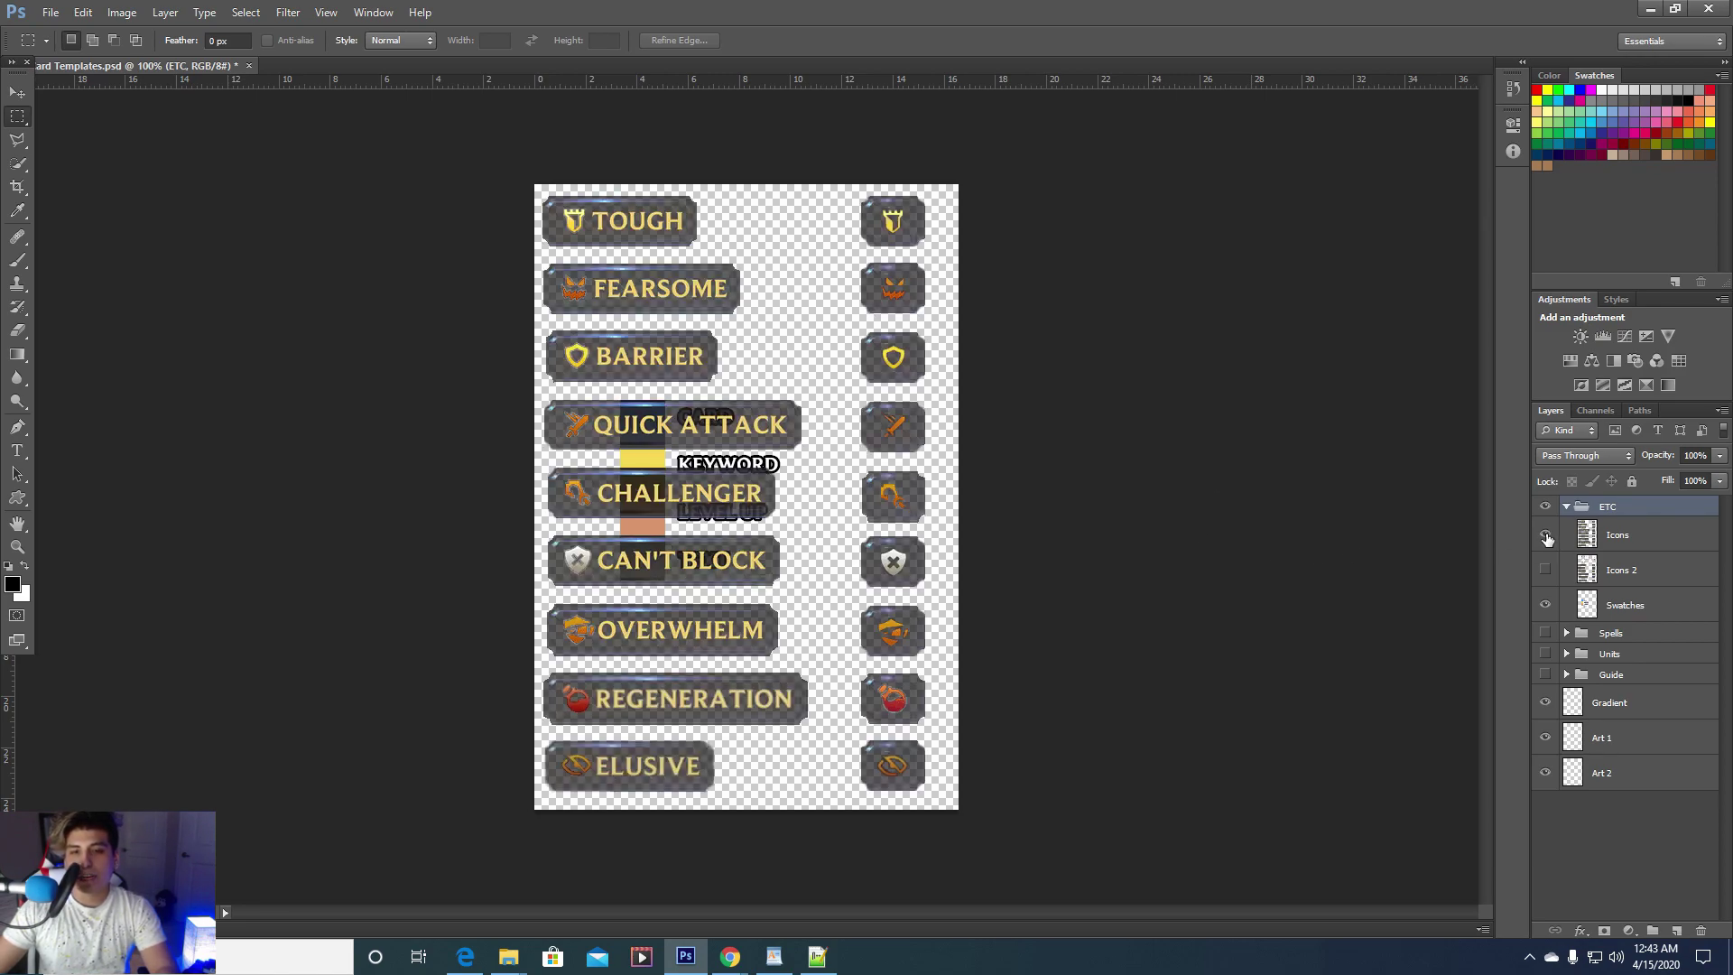
pyautogui.click(1545, 536)
pyautogui.click(1546, 536)
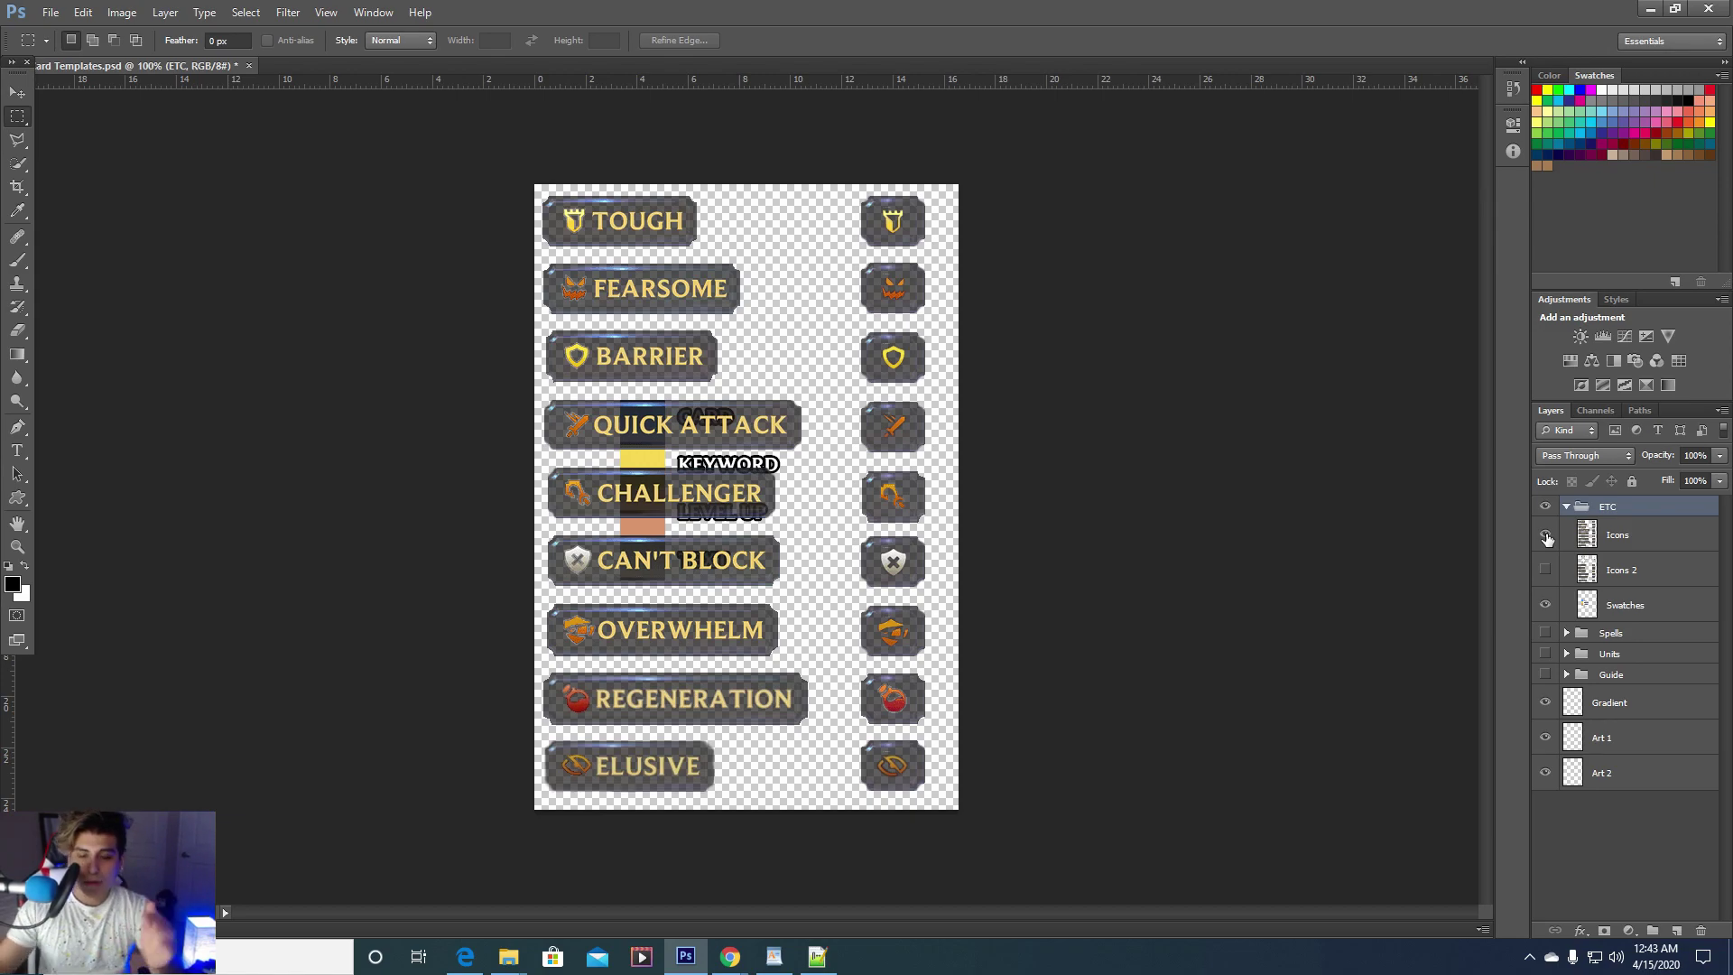
pyautogui.click(1546, 537)
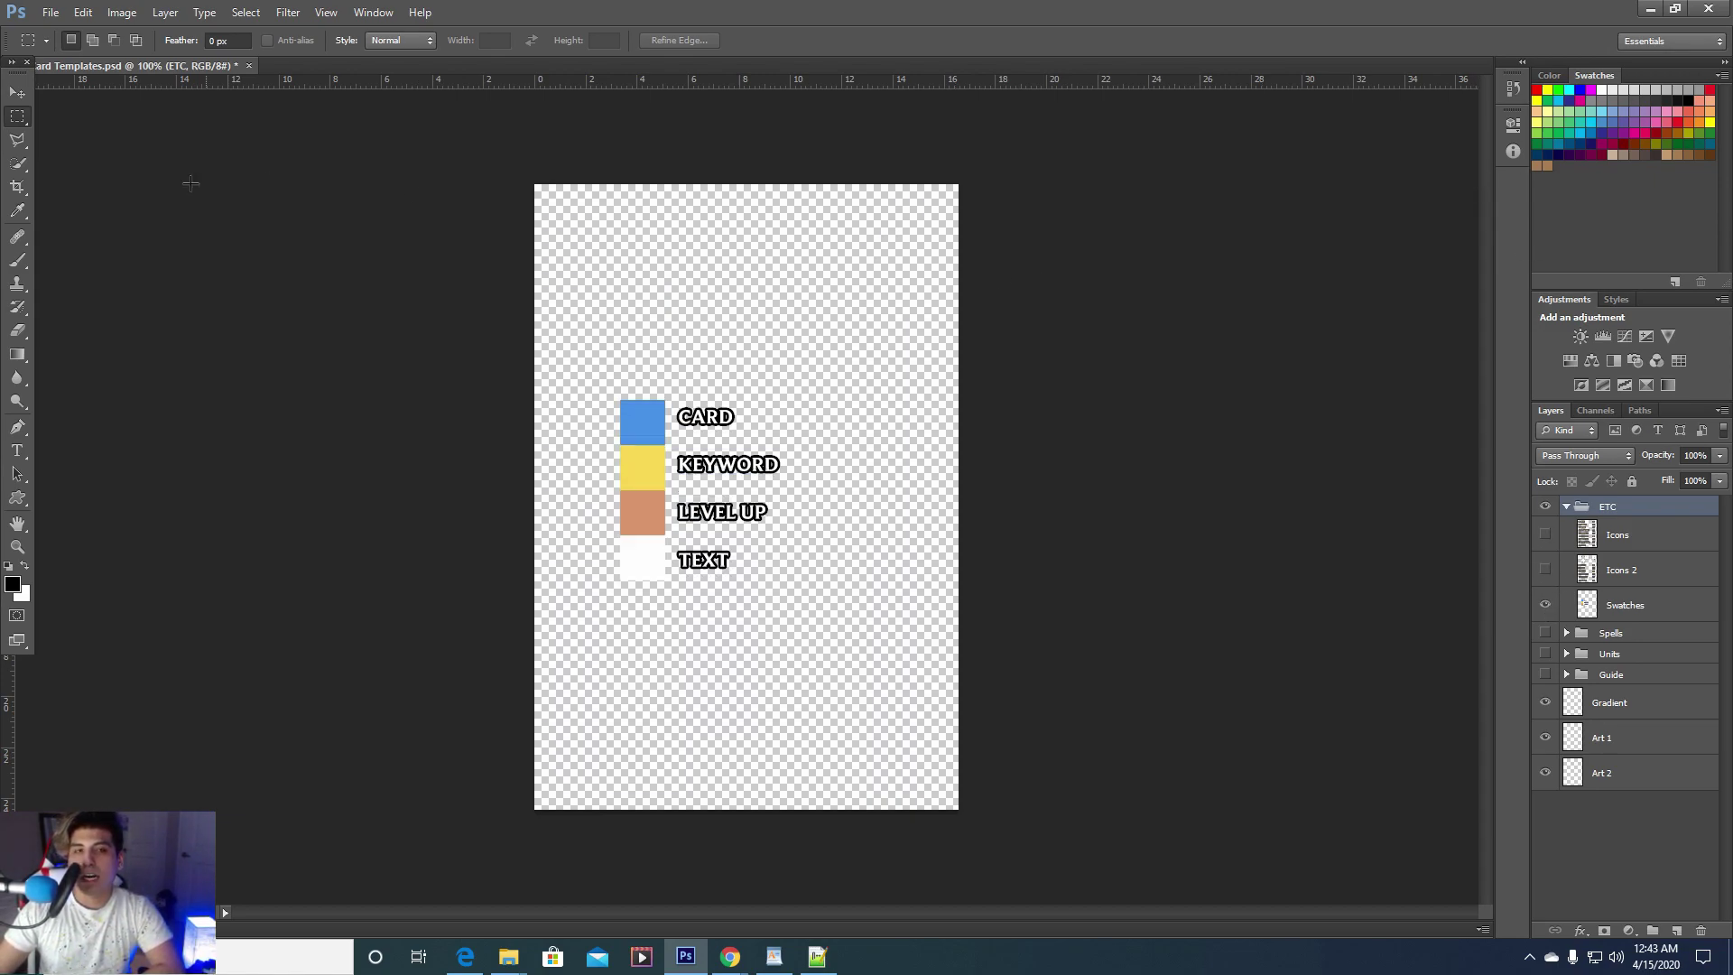
# Add the text "example" in a text box above the color swatches and set its color to black (000000)
pyautogui.click(17, 450)
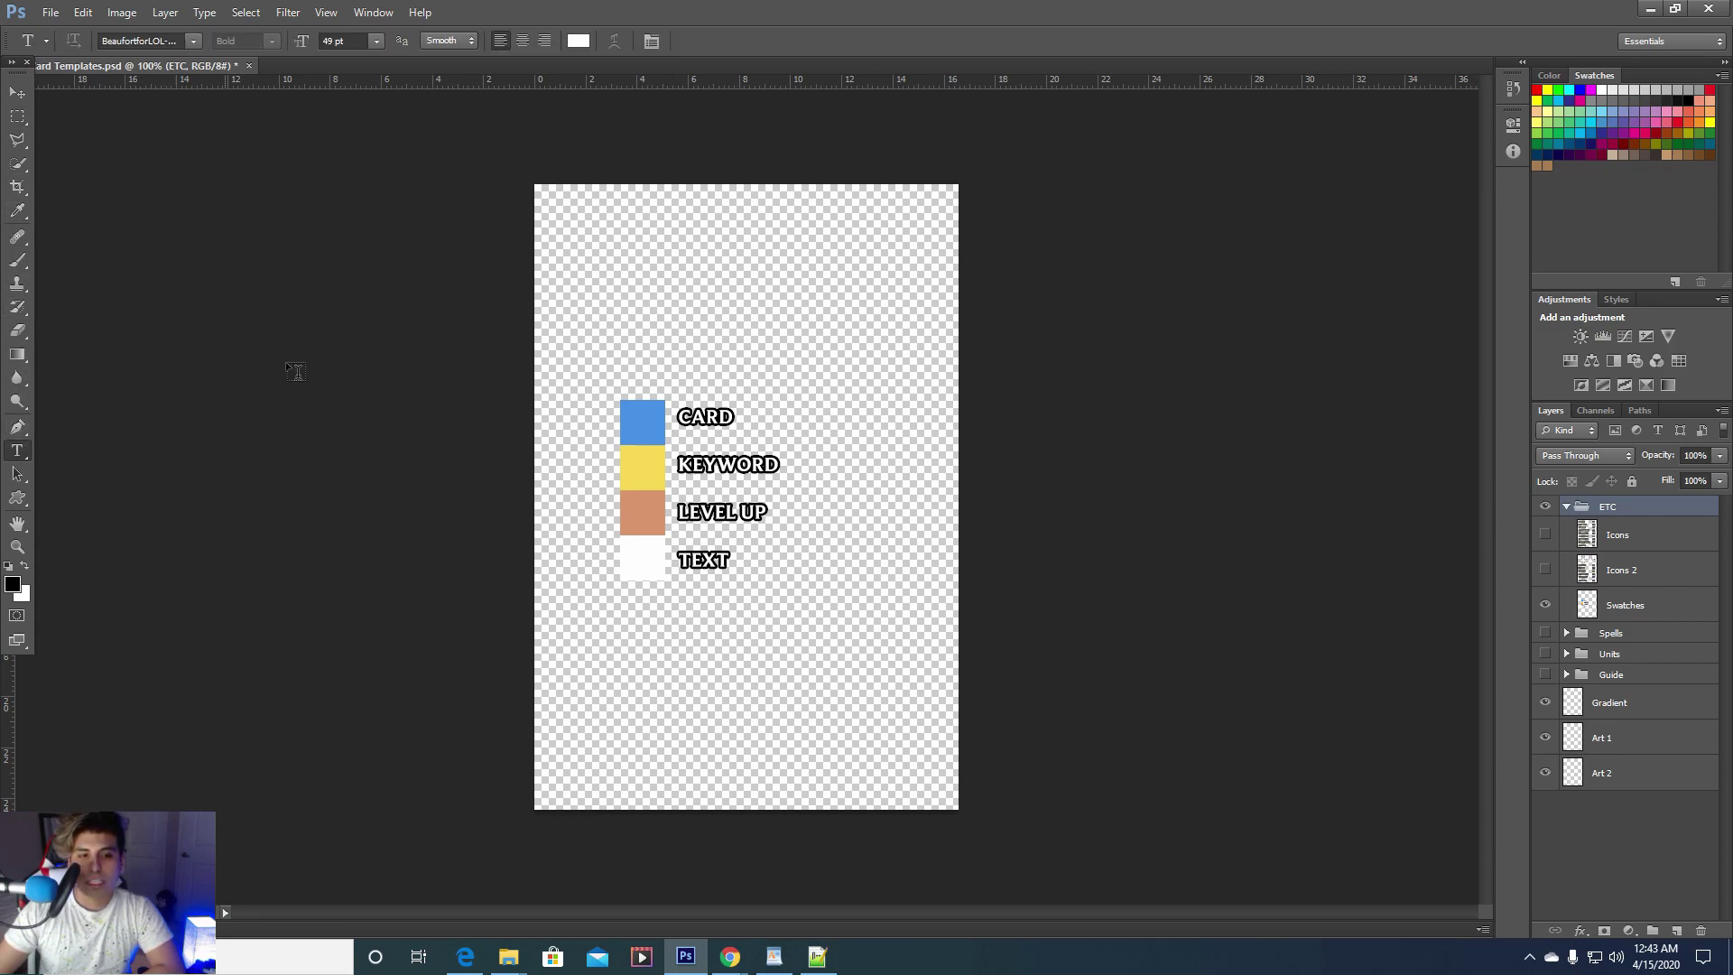
pyautogui.moveTo(620, 233); pyautogui.dragTo(834, 270)
pyautogui.write('CA')
pyautogui.write('ample')
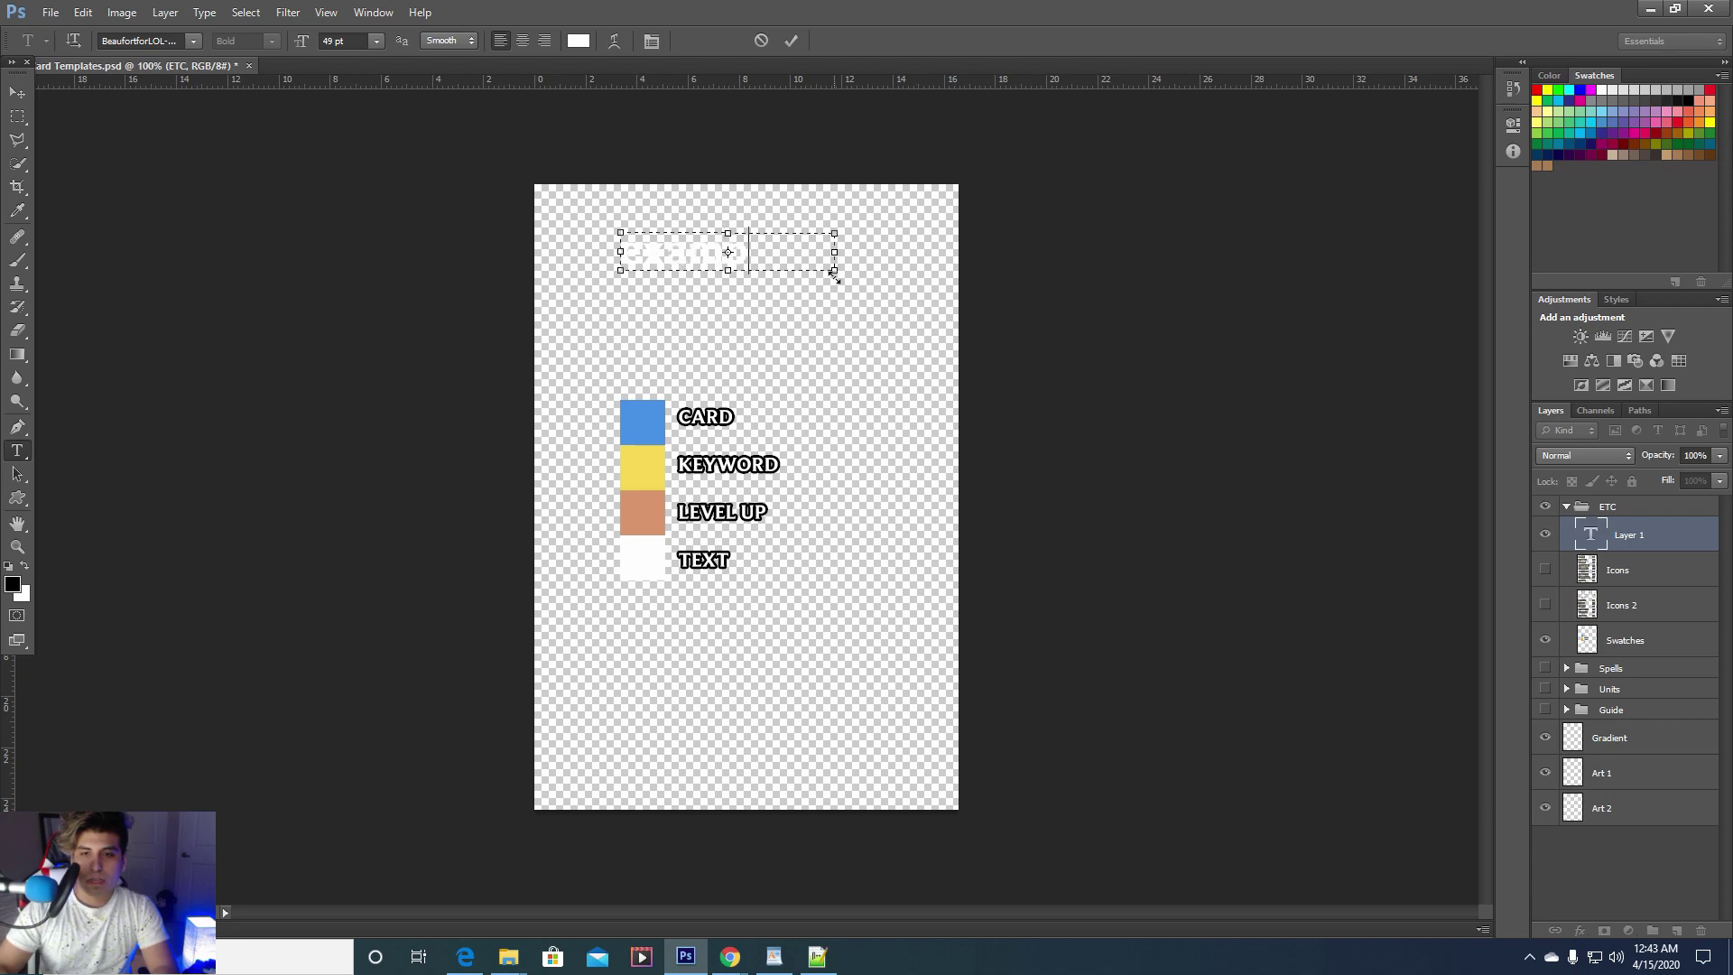
pyautogui.click(578, 41)
pyautogui.write('000000')
pyautogui.click(1532, 310)
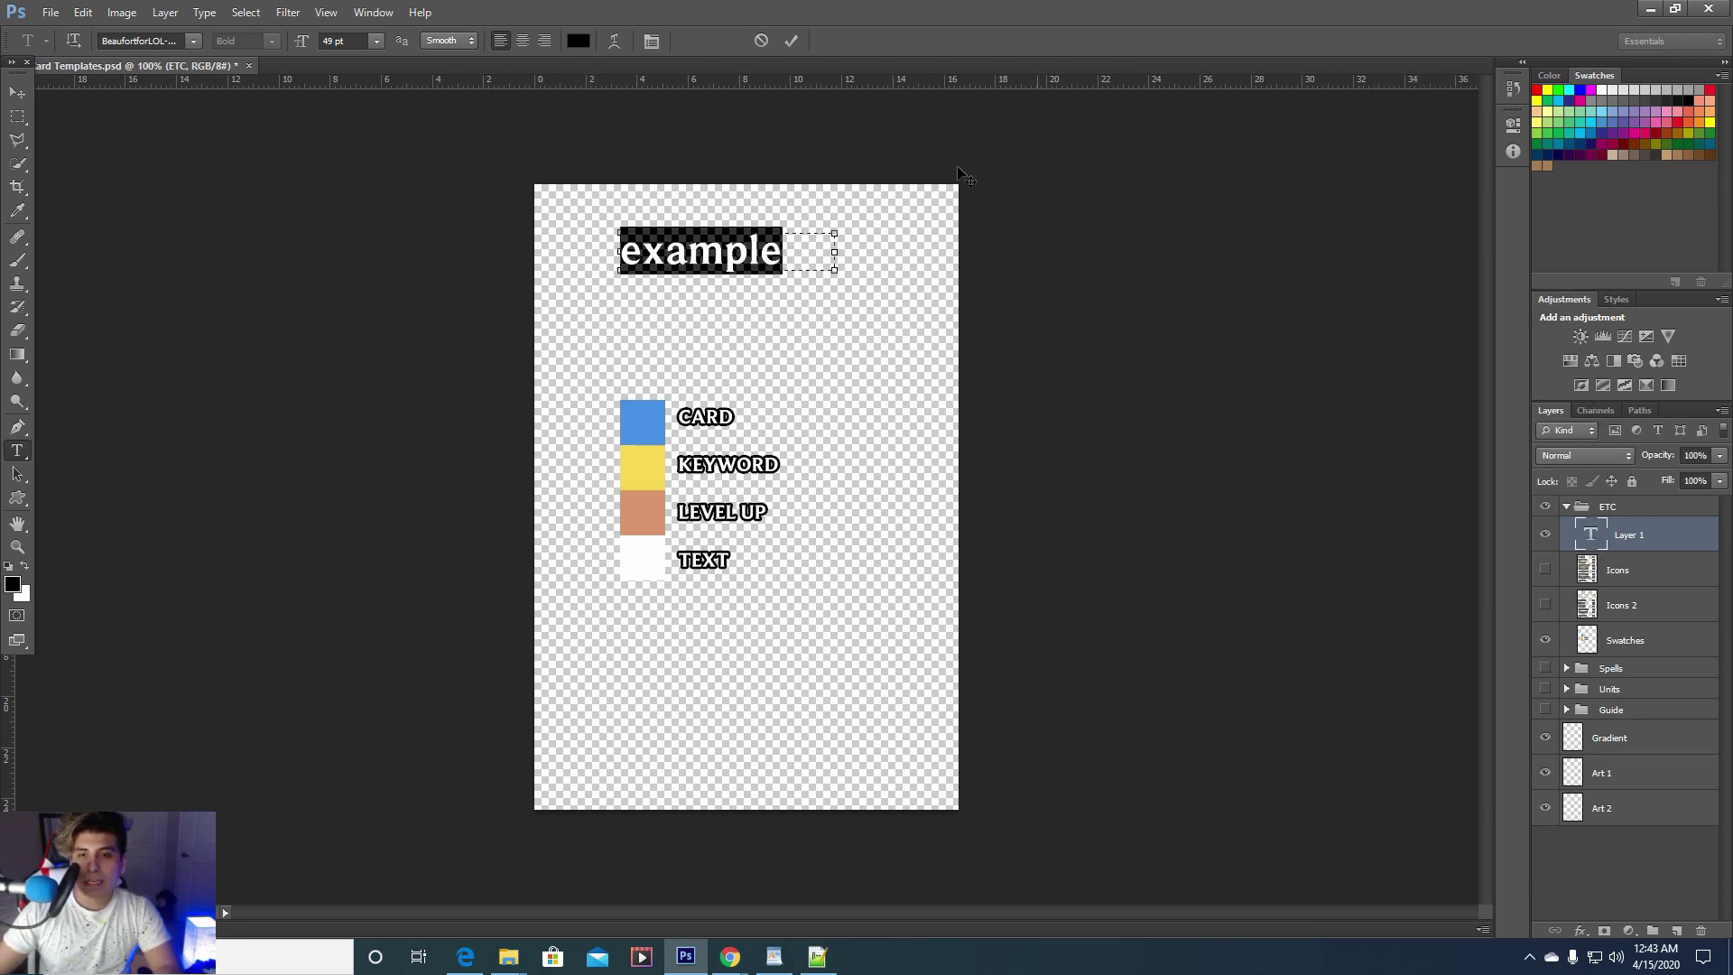
pyautogui.click(791, 40)
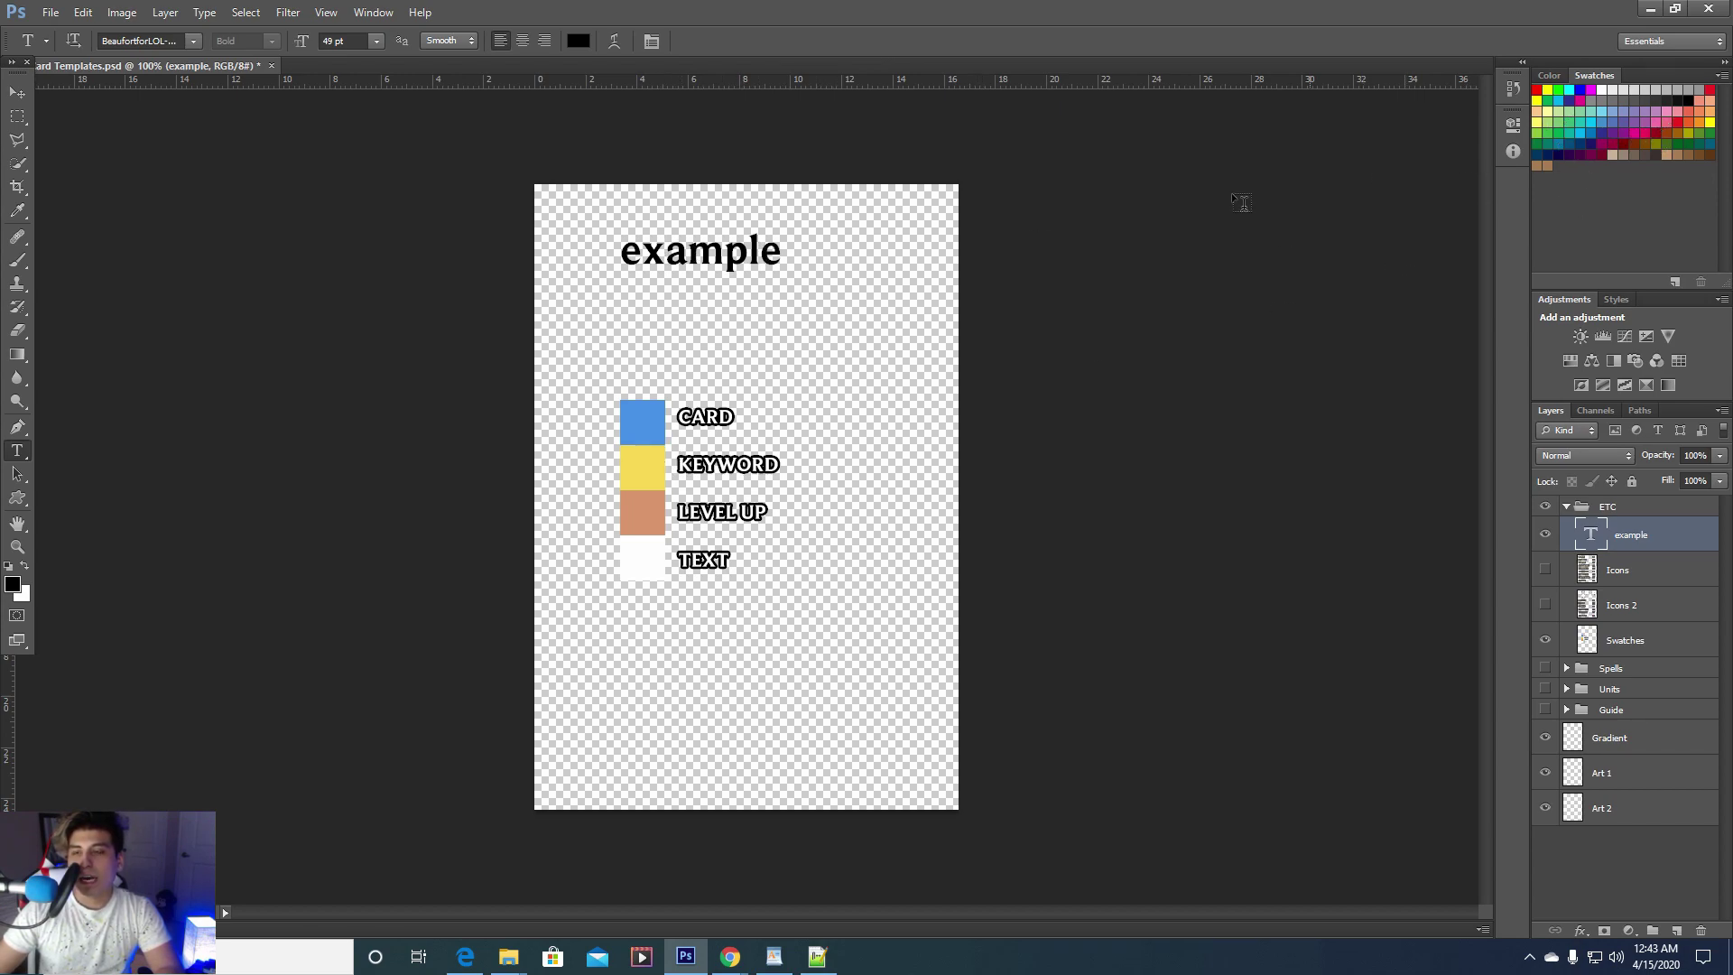
# Sample the yellow Keyword swatch and fill the letters of "example" with it using the Paint Bucket tool, rasterizing the type layer
pyautogui.click(17, 212)
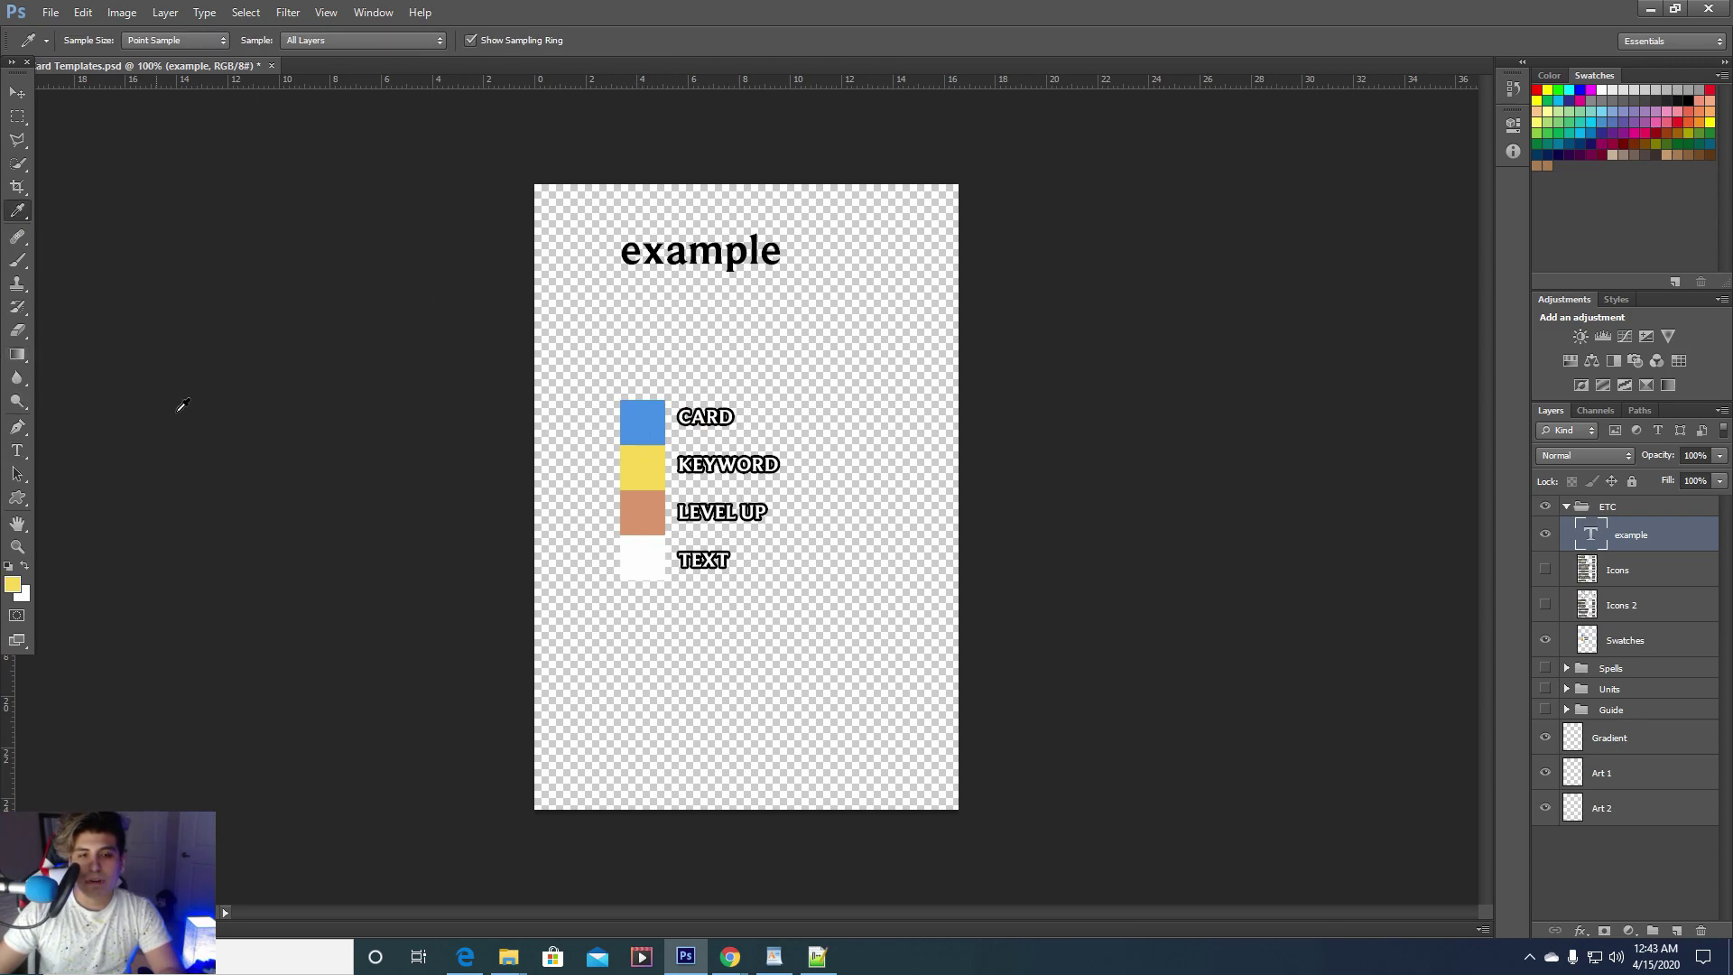
pyautogui.click(18, 331)
pyautogui.click(18, 354)
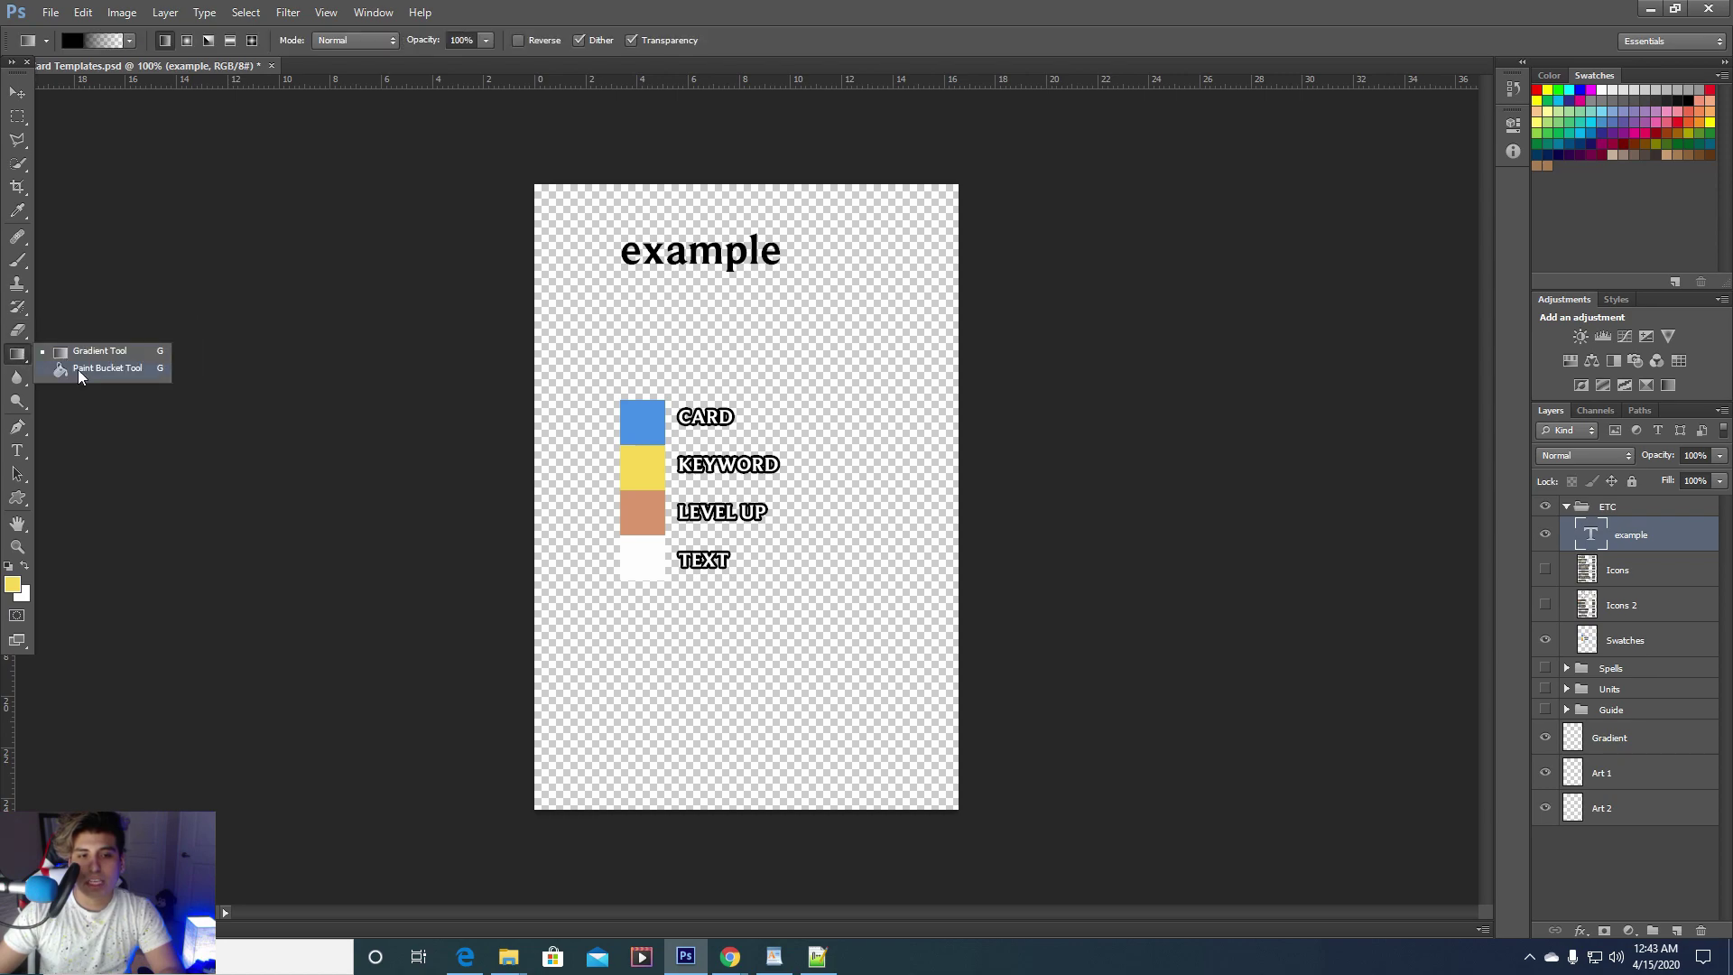
pyautogui.click(78, 370)
pyautogui.scroll(5, 665, 263)
pyautogui.moveTo(666, 263)
pyautogui.mouseDown()
pyautogui.moveTo(637, 289)
pyautogui.moveTo(679, 431)
pyautogui.mouseUp()
pyautogui.click(585, 296)
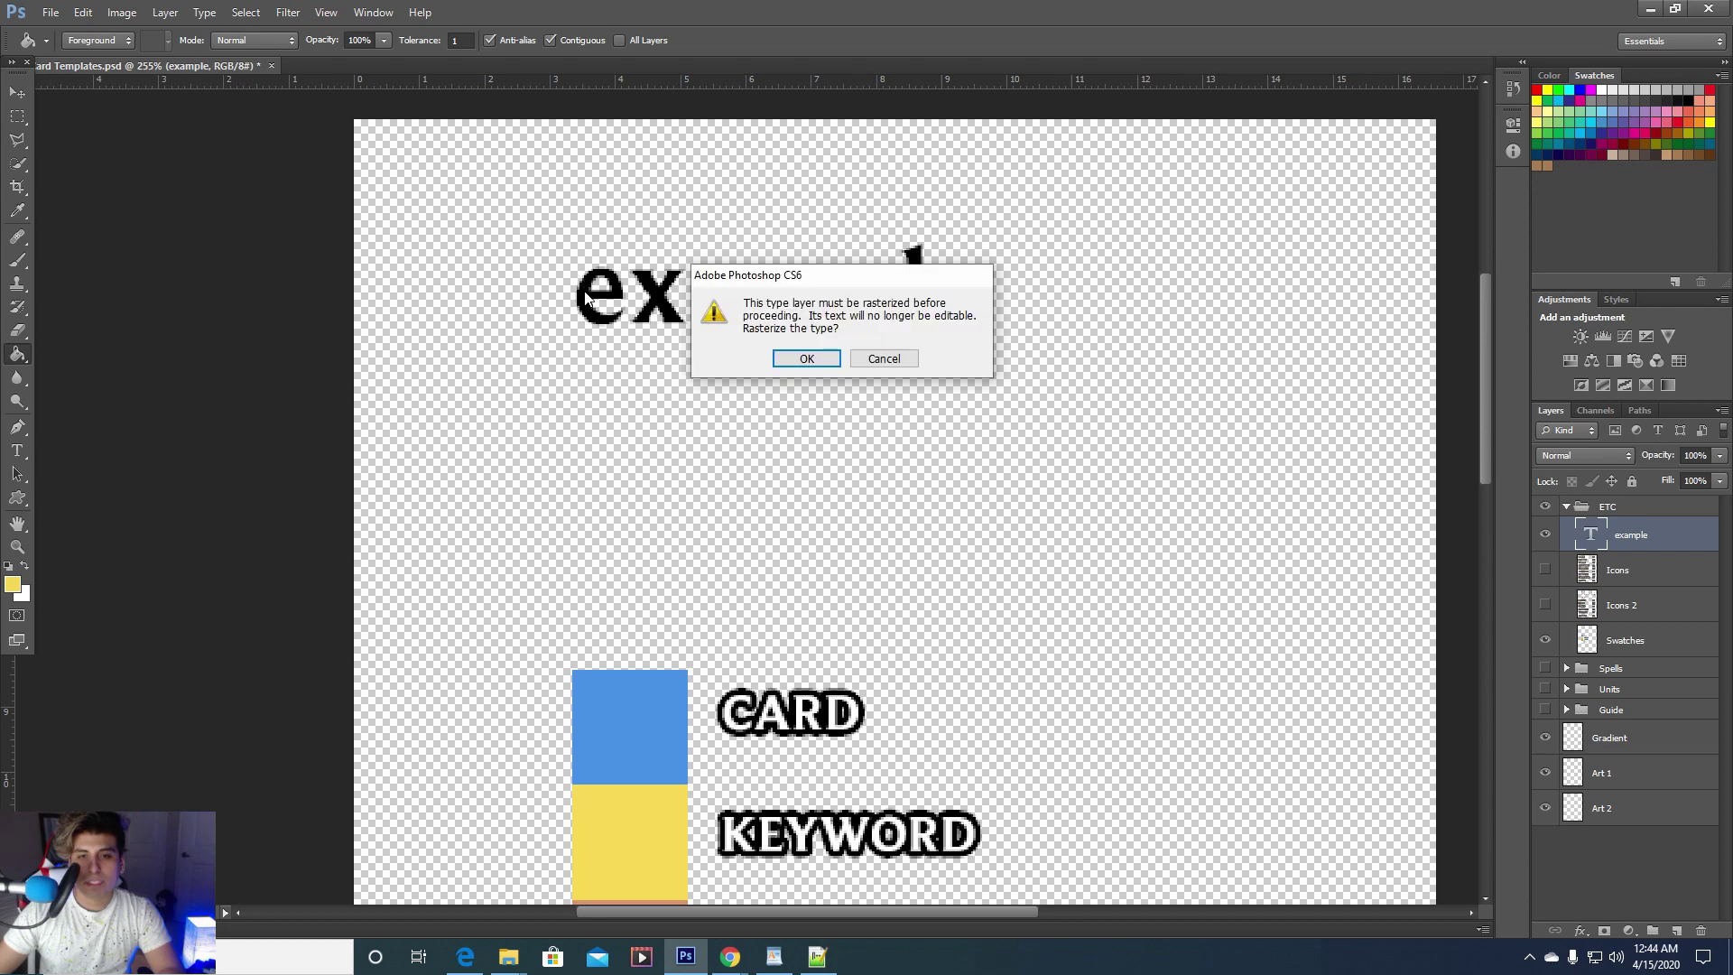
pyautogui.click(798, 357)
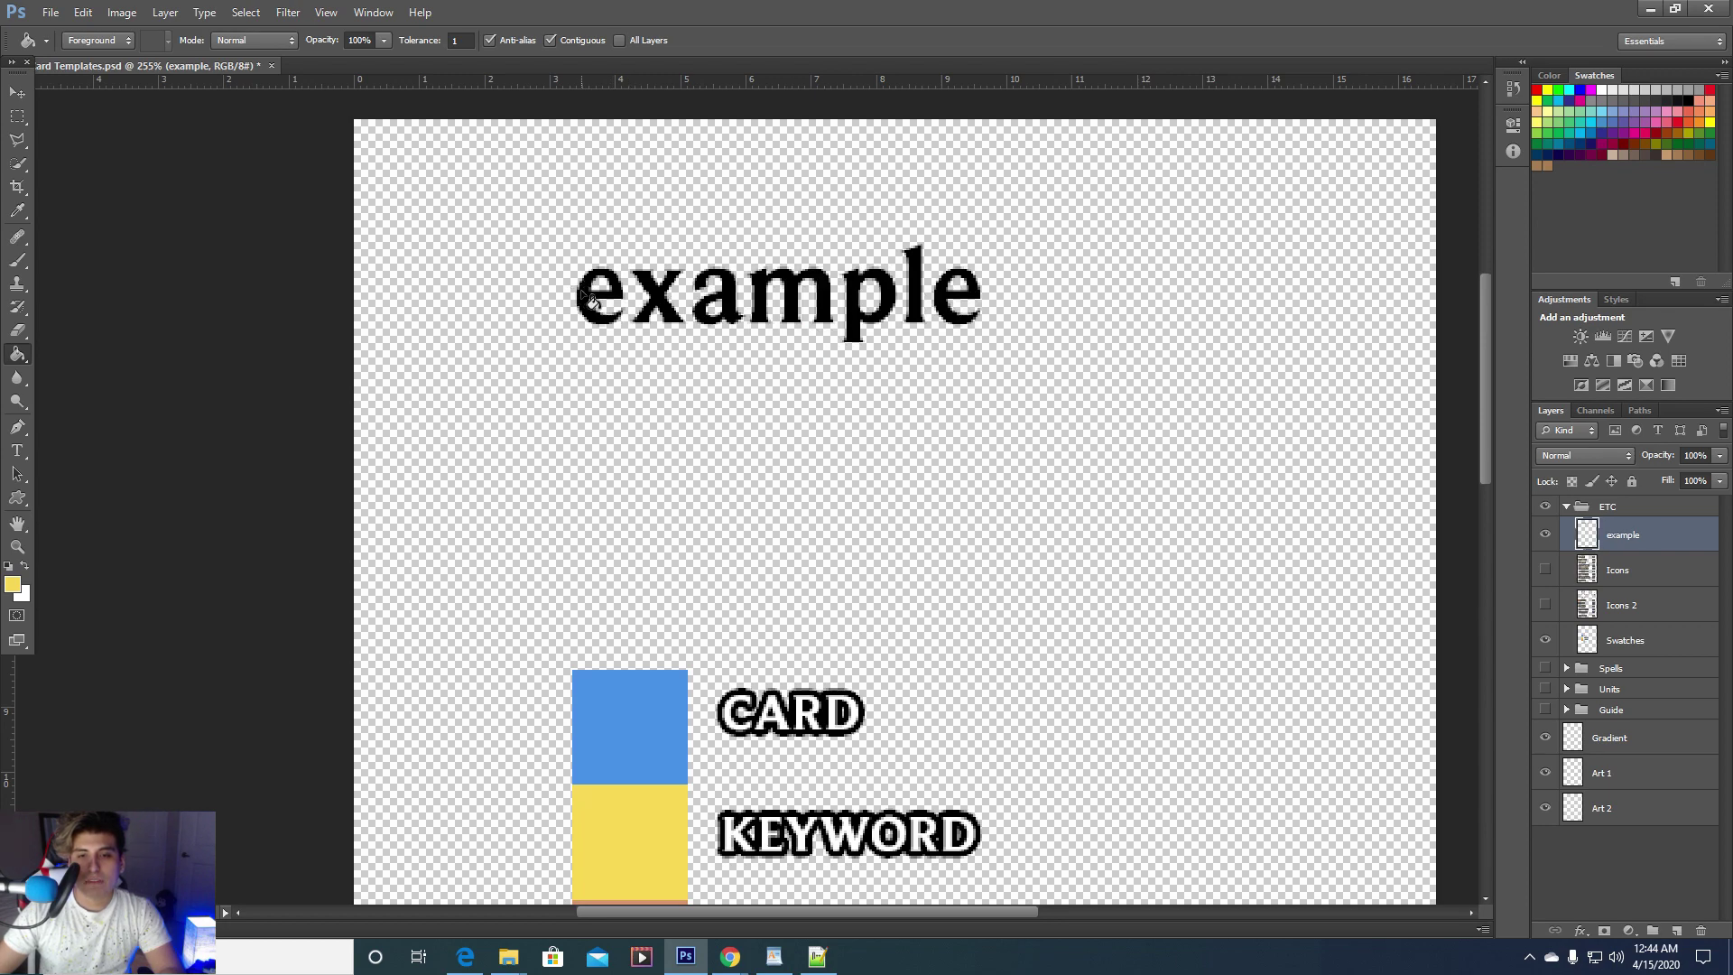
pyautogui.click(679, 300)
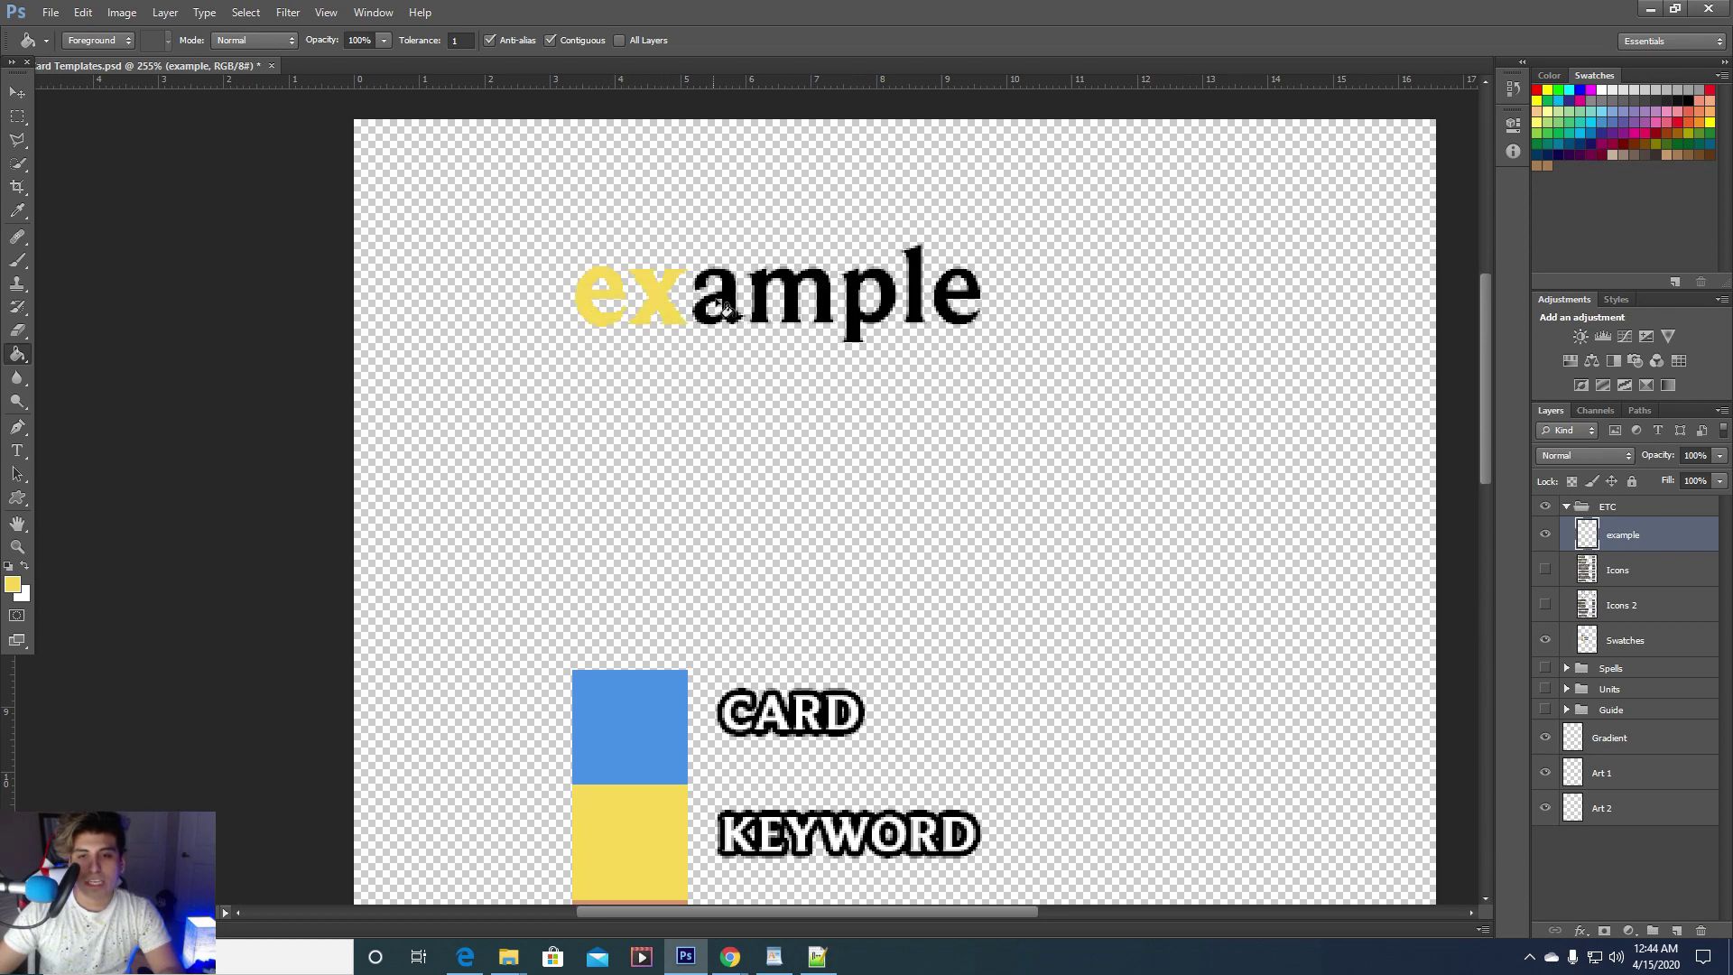
pyautogui.click(722, 305)
pyautogui.click(804, 297)
pyautogui.click(853, 301)
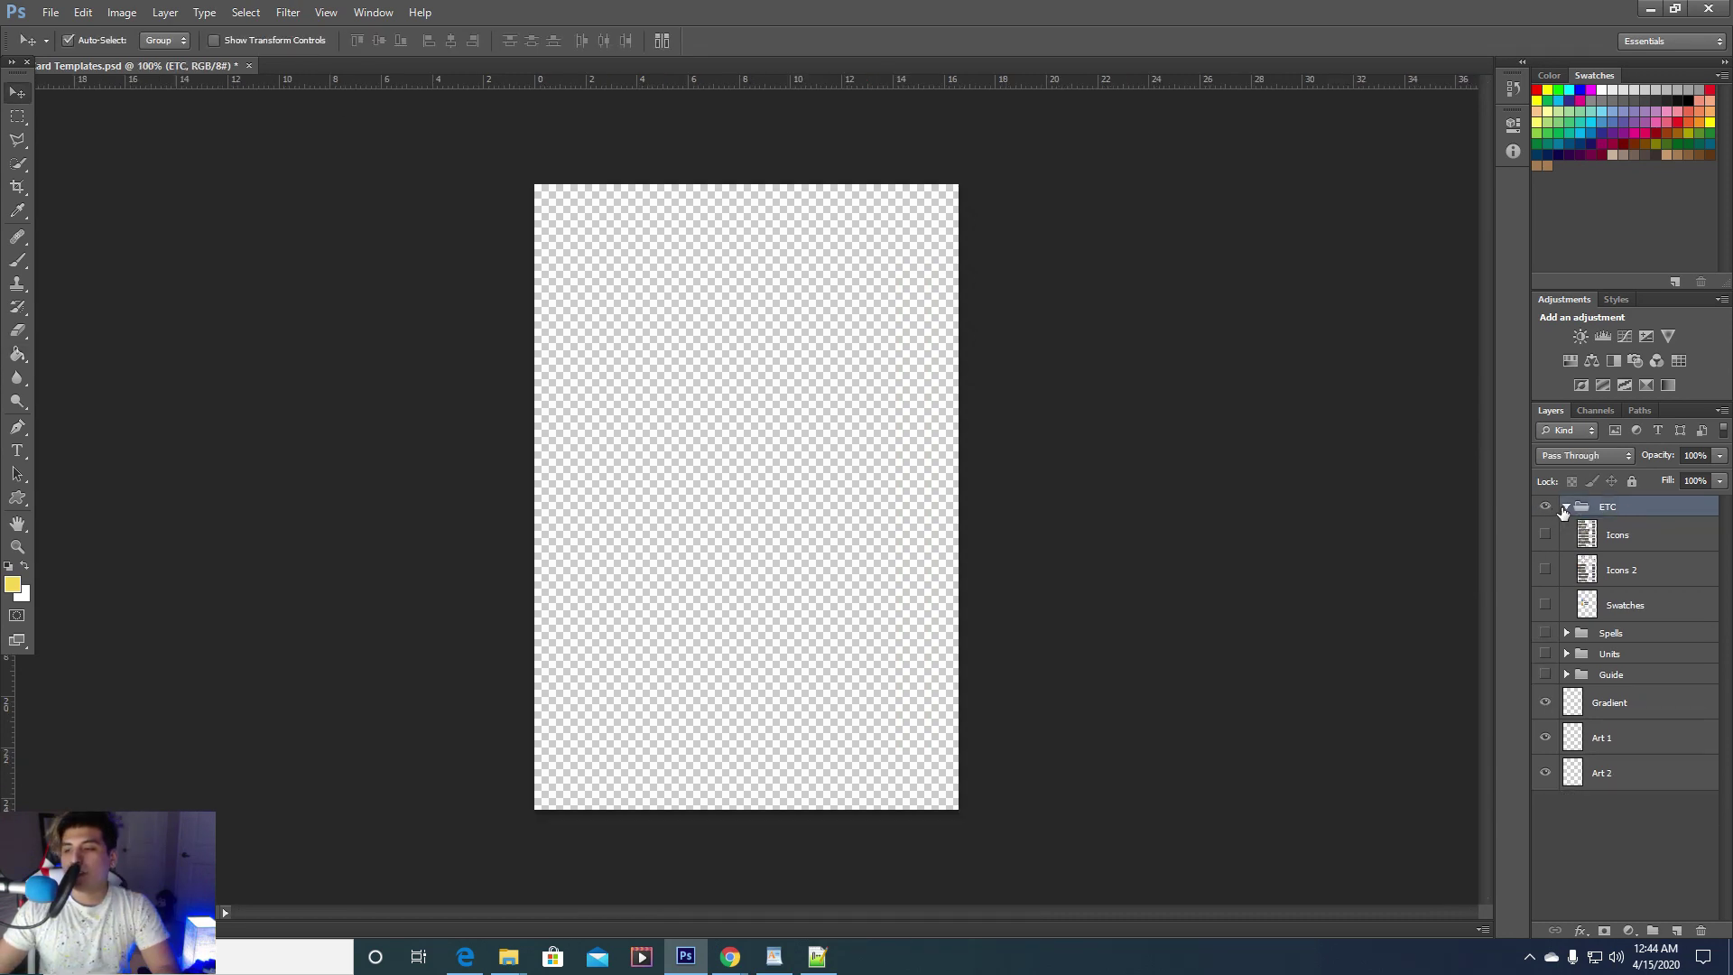
# Collapse ETC and examine the Mana, Description and Name layers in the Spells group's Text subgroup, toggling their visibility
pyautogui.click(1565, 507)
pyautogui.click(1566, 527)
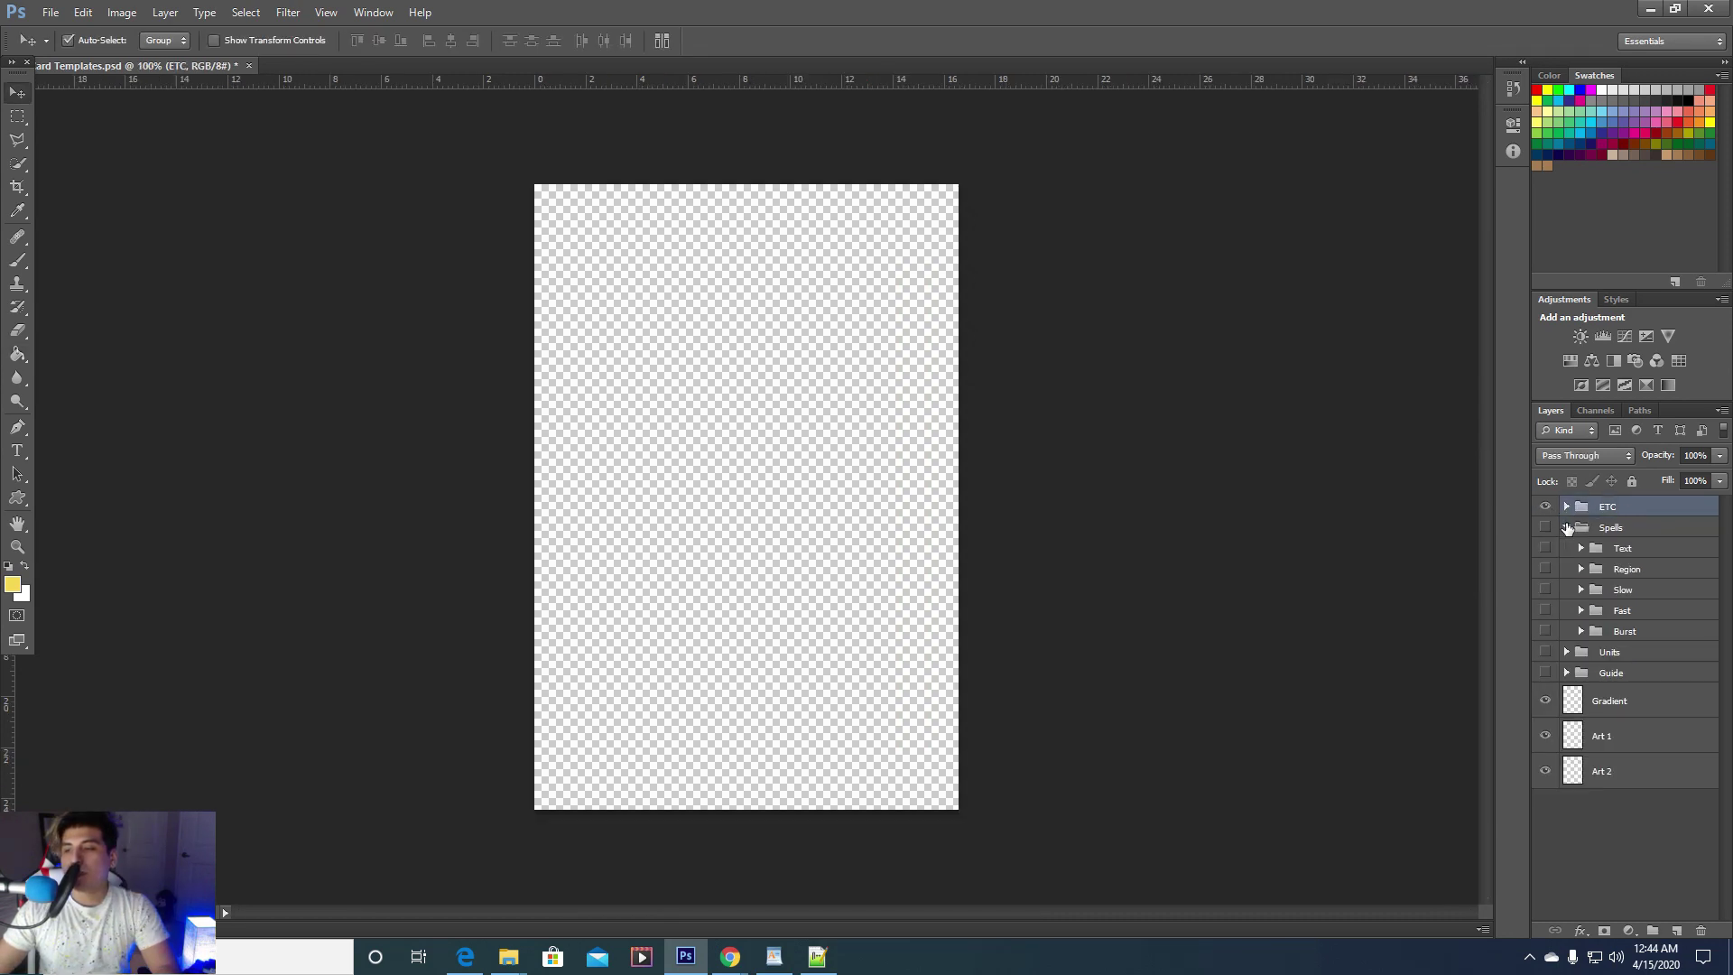
pyautogui.click(1582, 549)
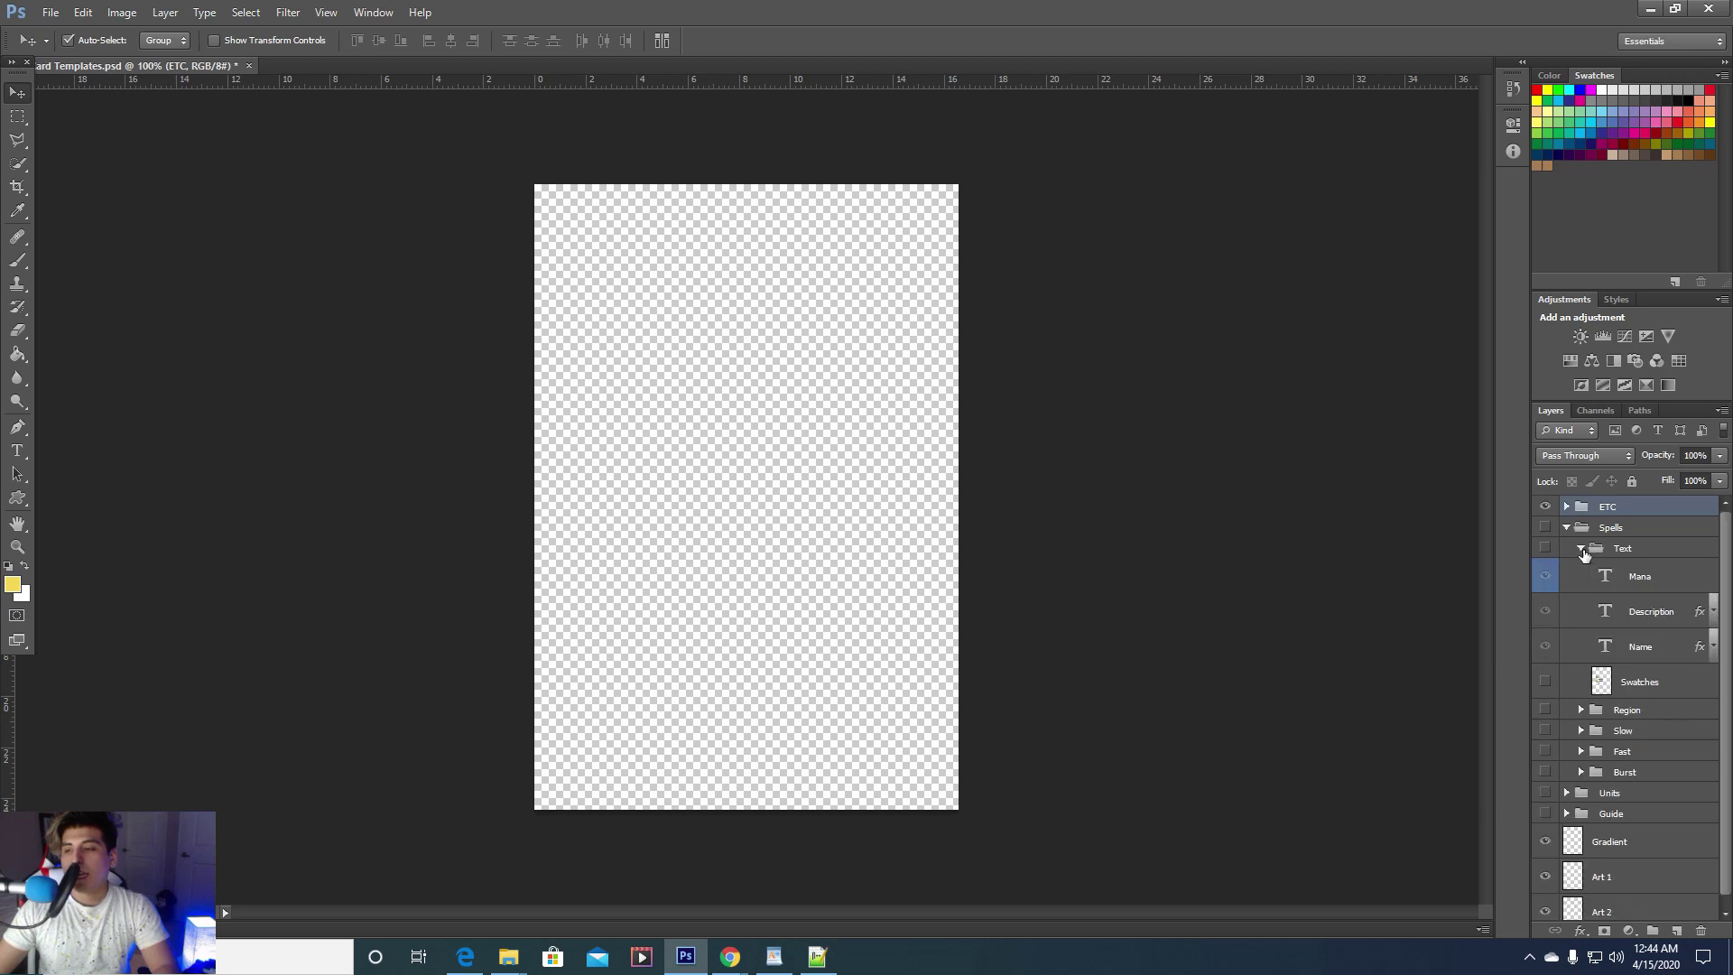
pyautogui.click(1580, 550)
pyautogui.click(1581, 549)
pyautogui.click(1545, 579)
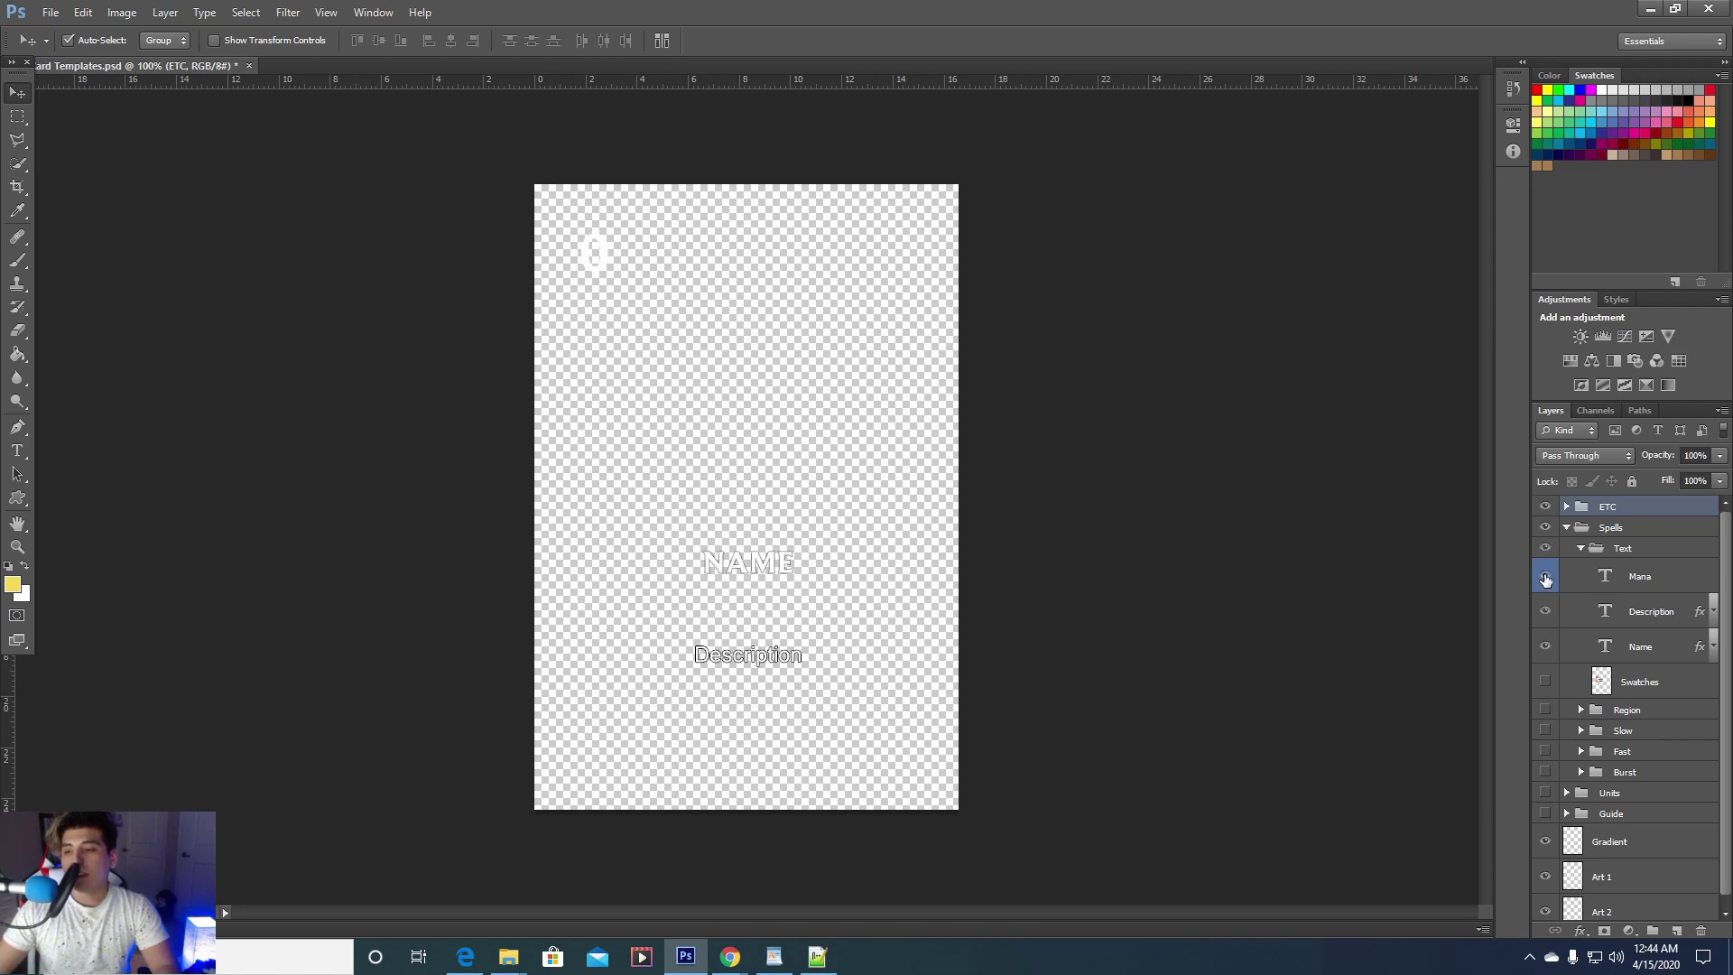
pyautogui.click(1545, 580)
pyautogui.click(1546, 612)
pyautogui.click(1546, 582)
pyautogui.click(1544, 612)
pyautogui.scroll(-1, 1559, 685)
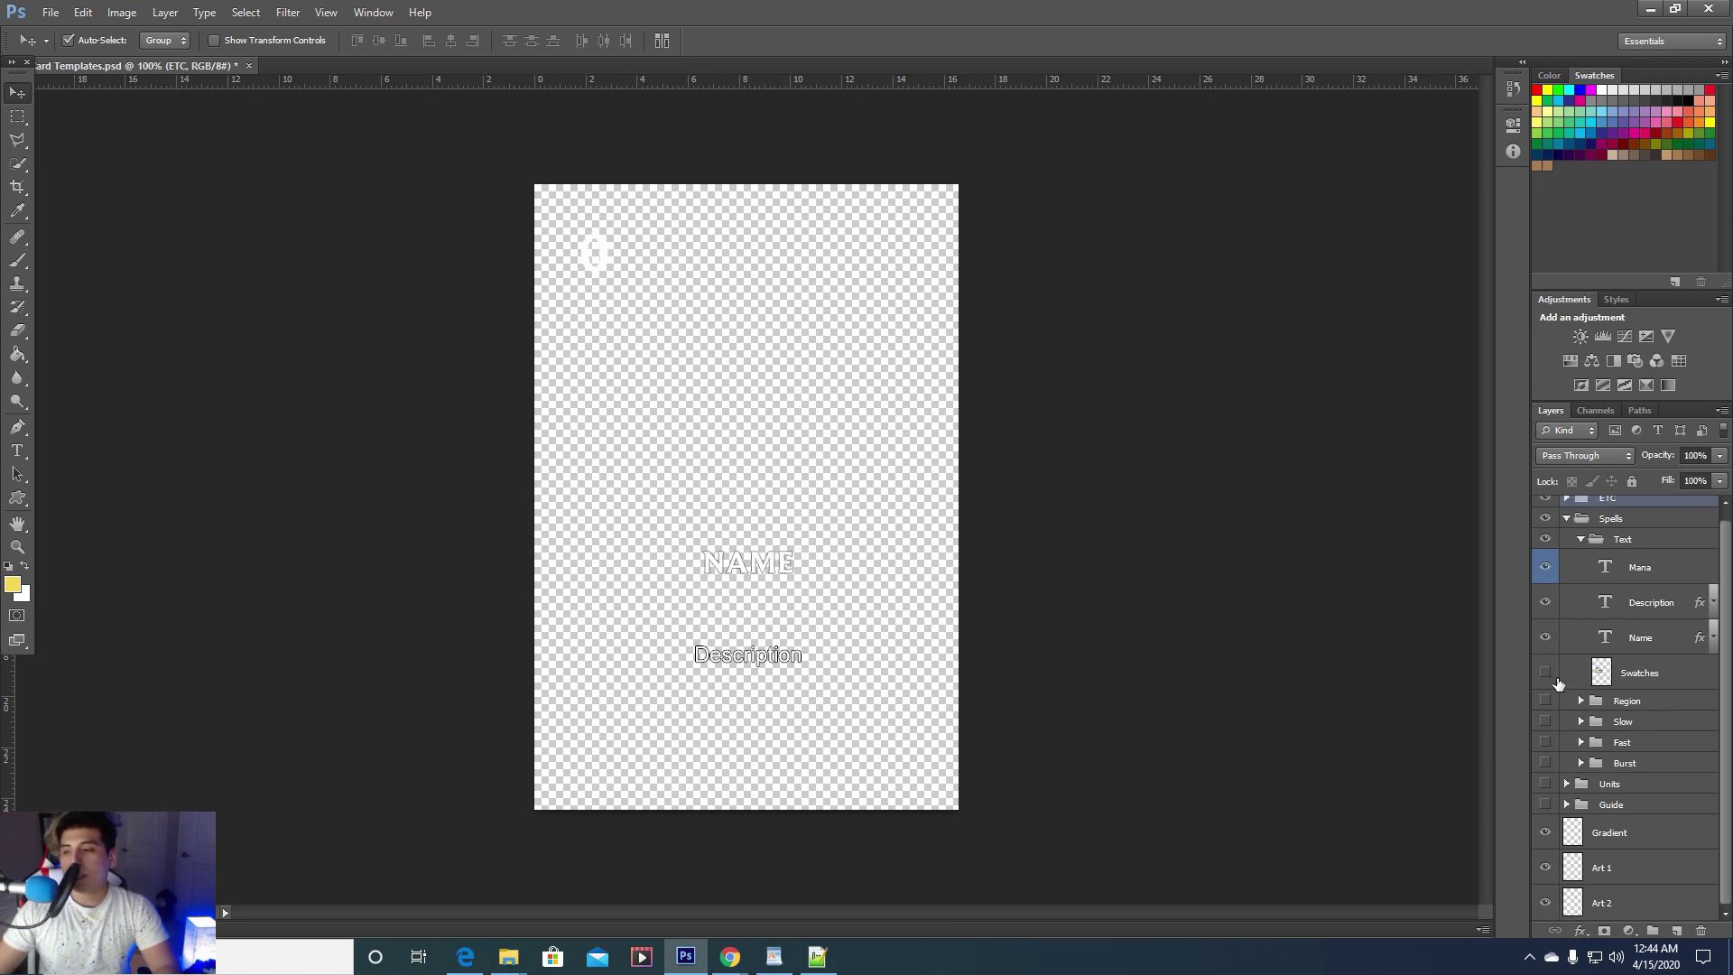
pyautogui.click(1578, 540)
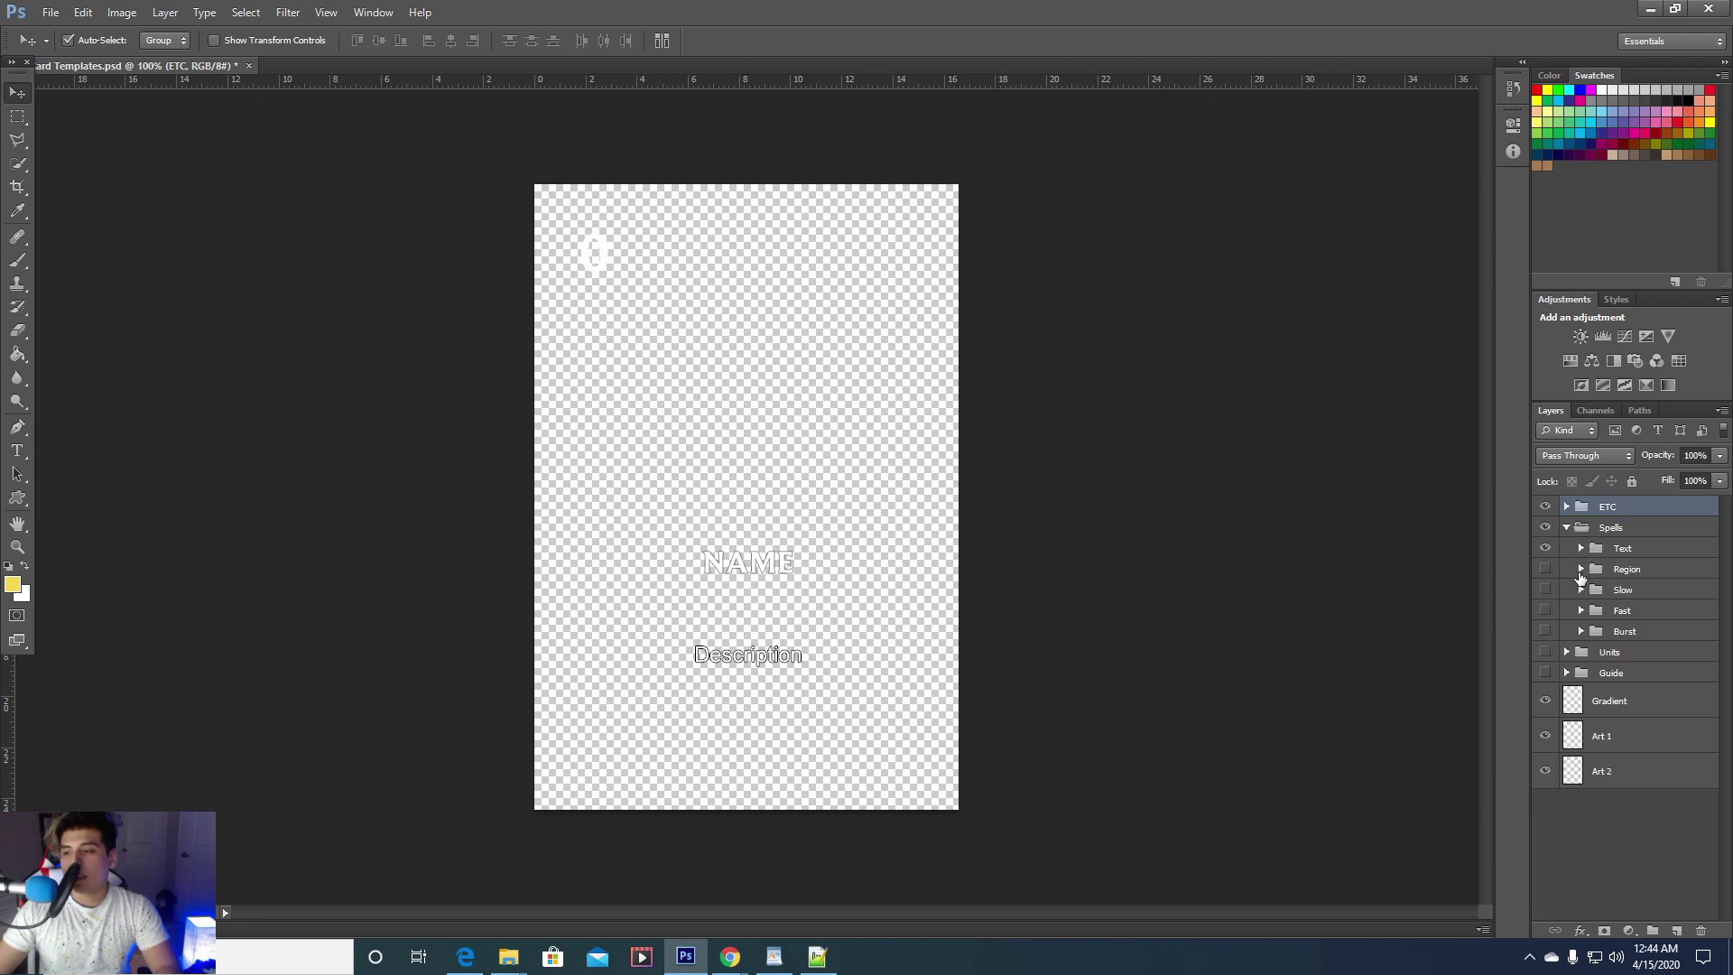
# Preview the Bilgewater region icon and the Epic frame from the Slow subgroup of Spells
pyautogui.click(1580, 571)
pyautogui.click(1545, 632)
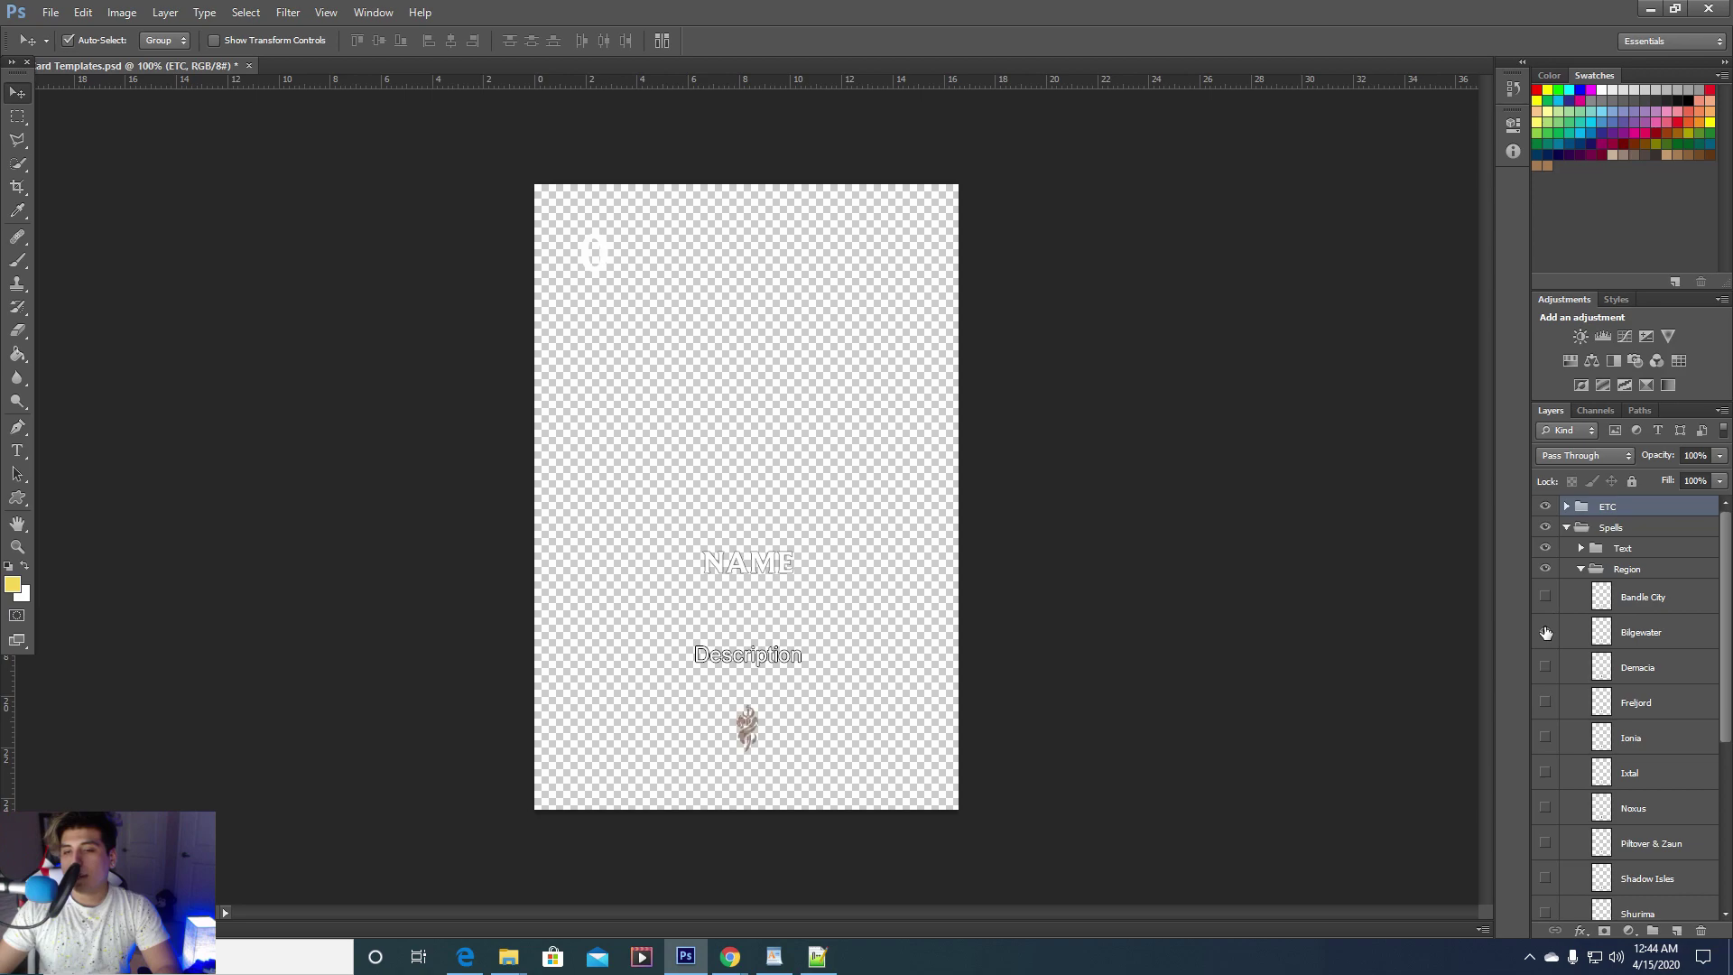
pyautogui.click(1580, 569)
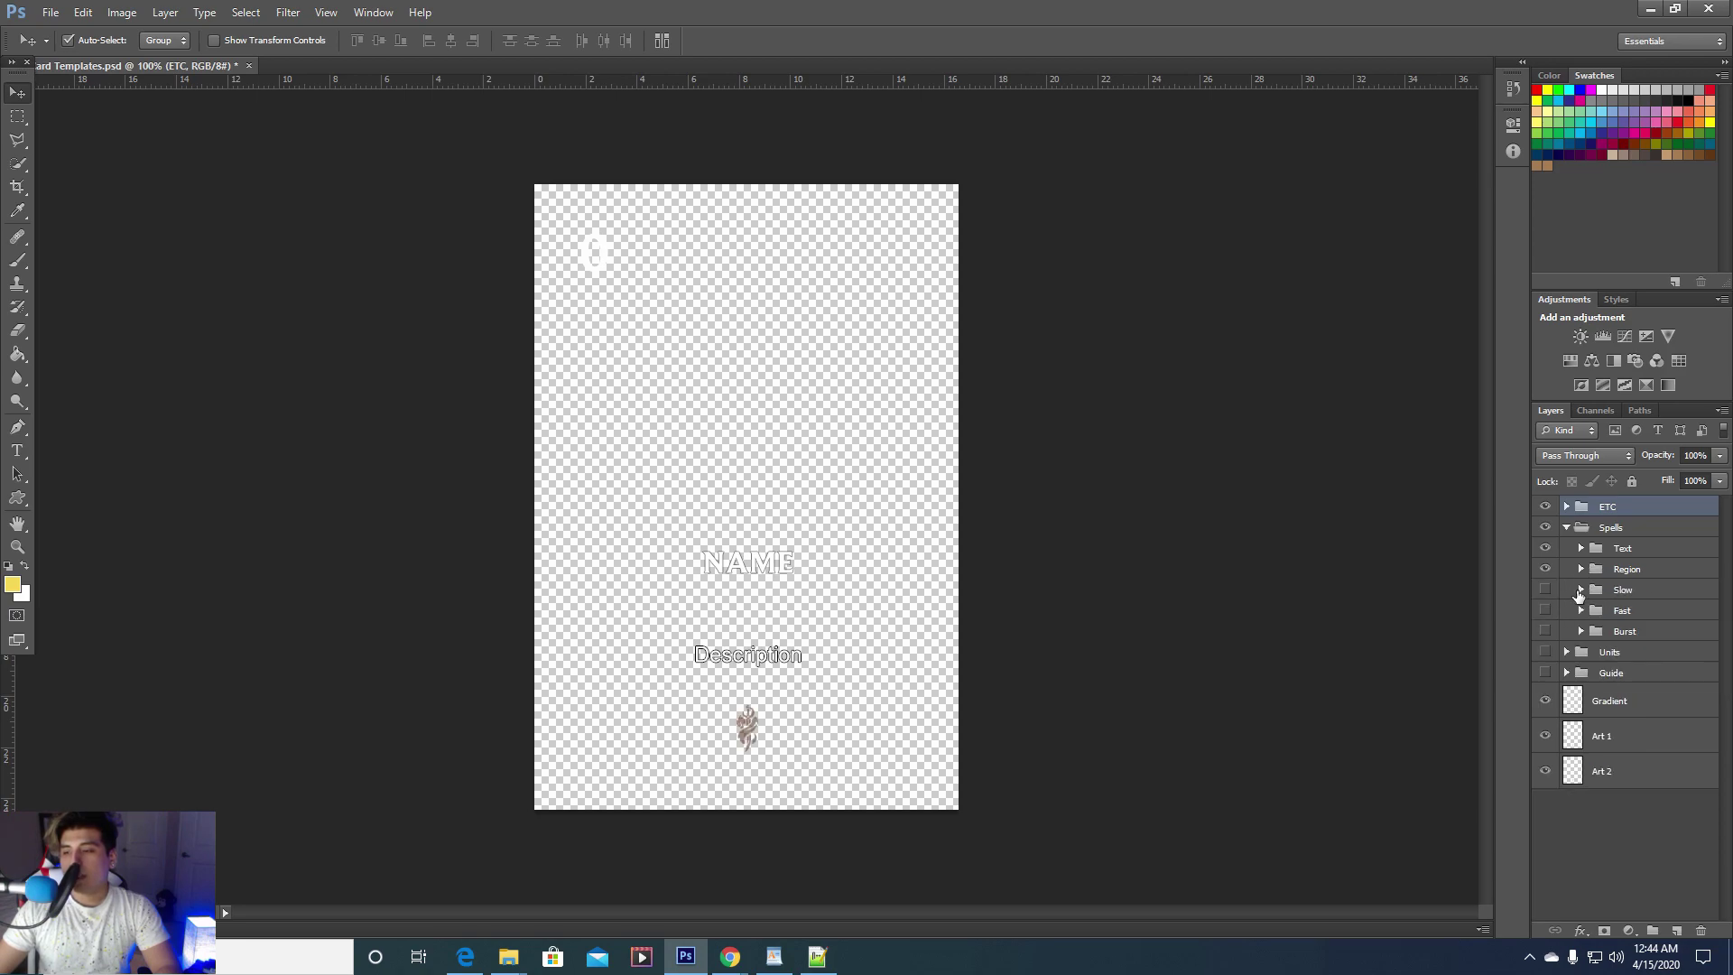
pyautogui.click(1581, 589)
pyautogui.click(1545, 618)
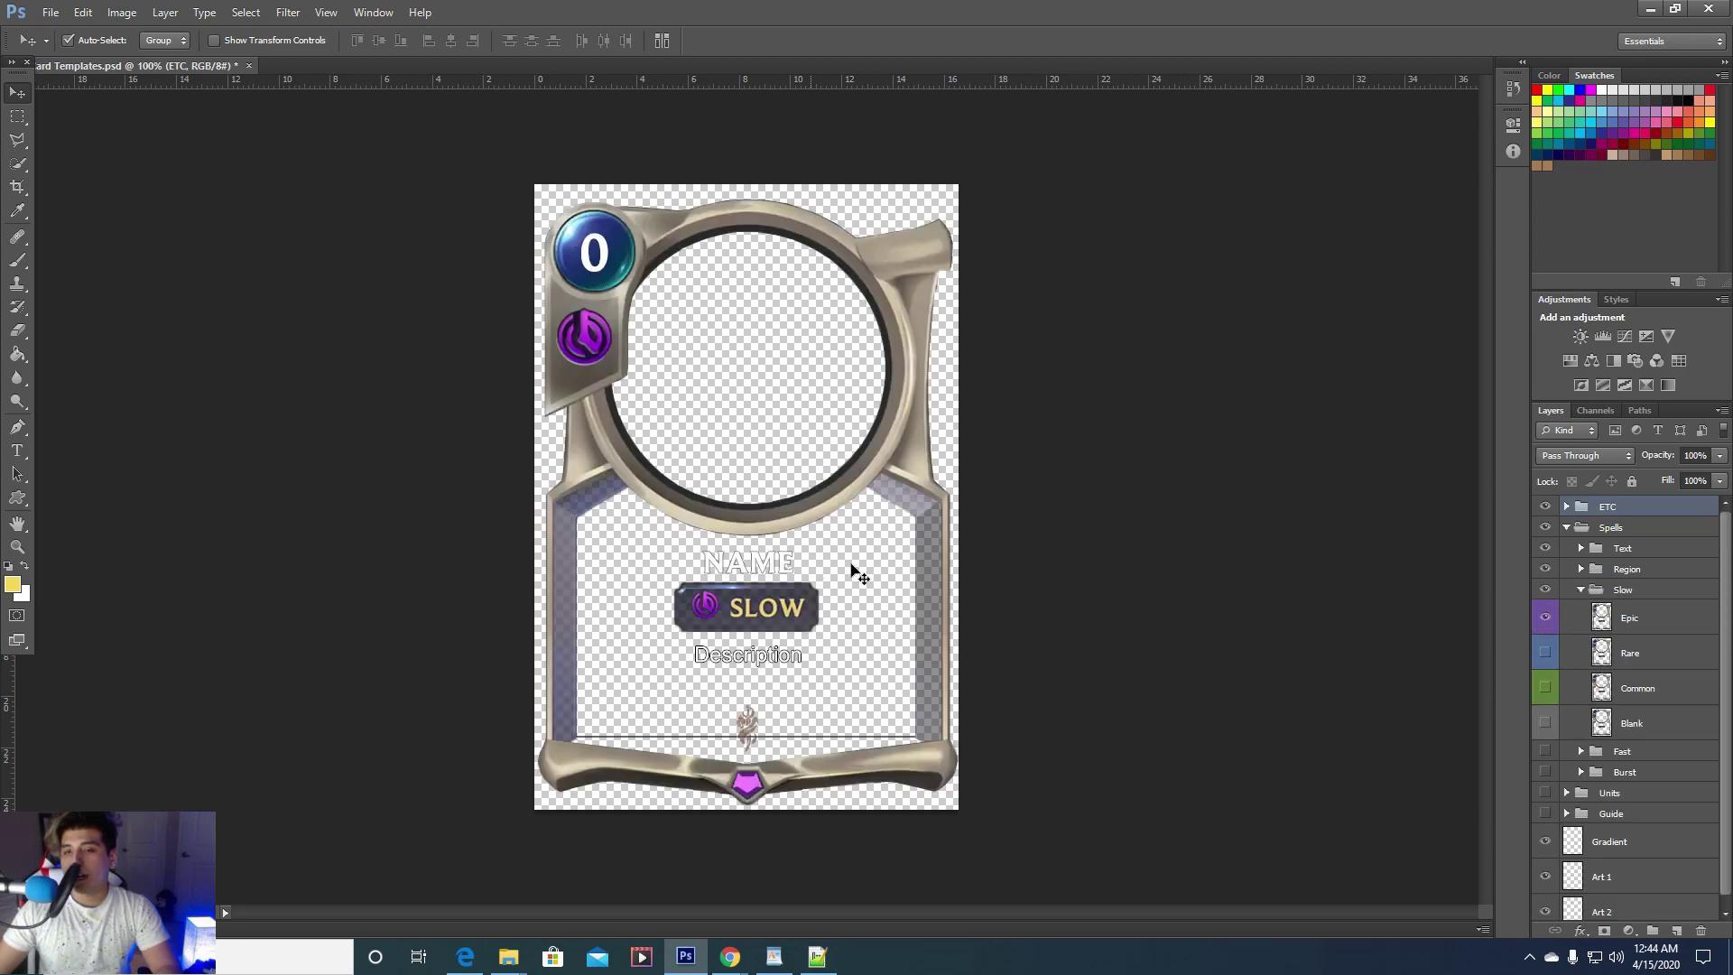
pyautogui.click(1582, 589)
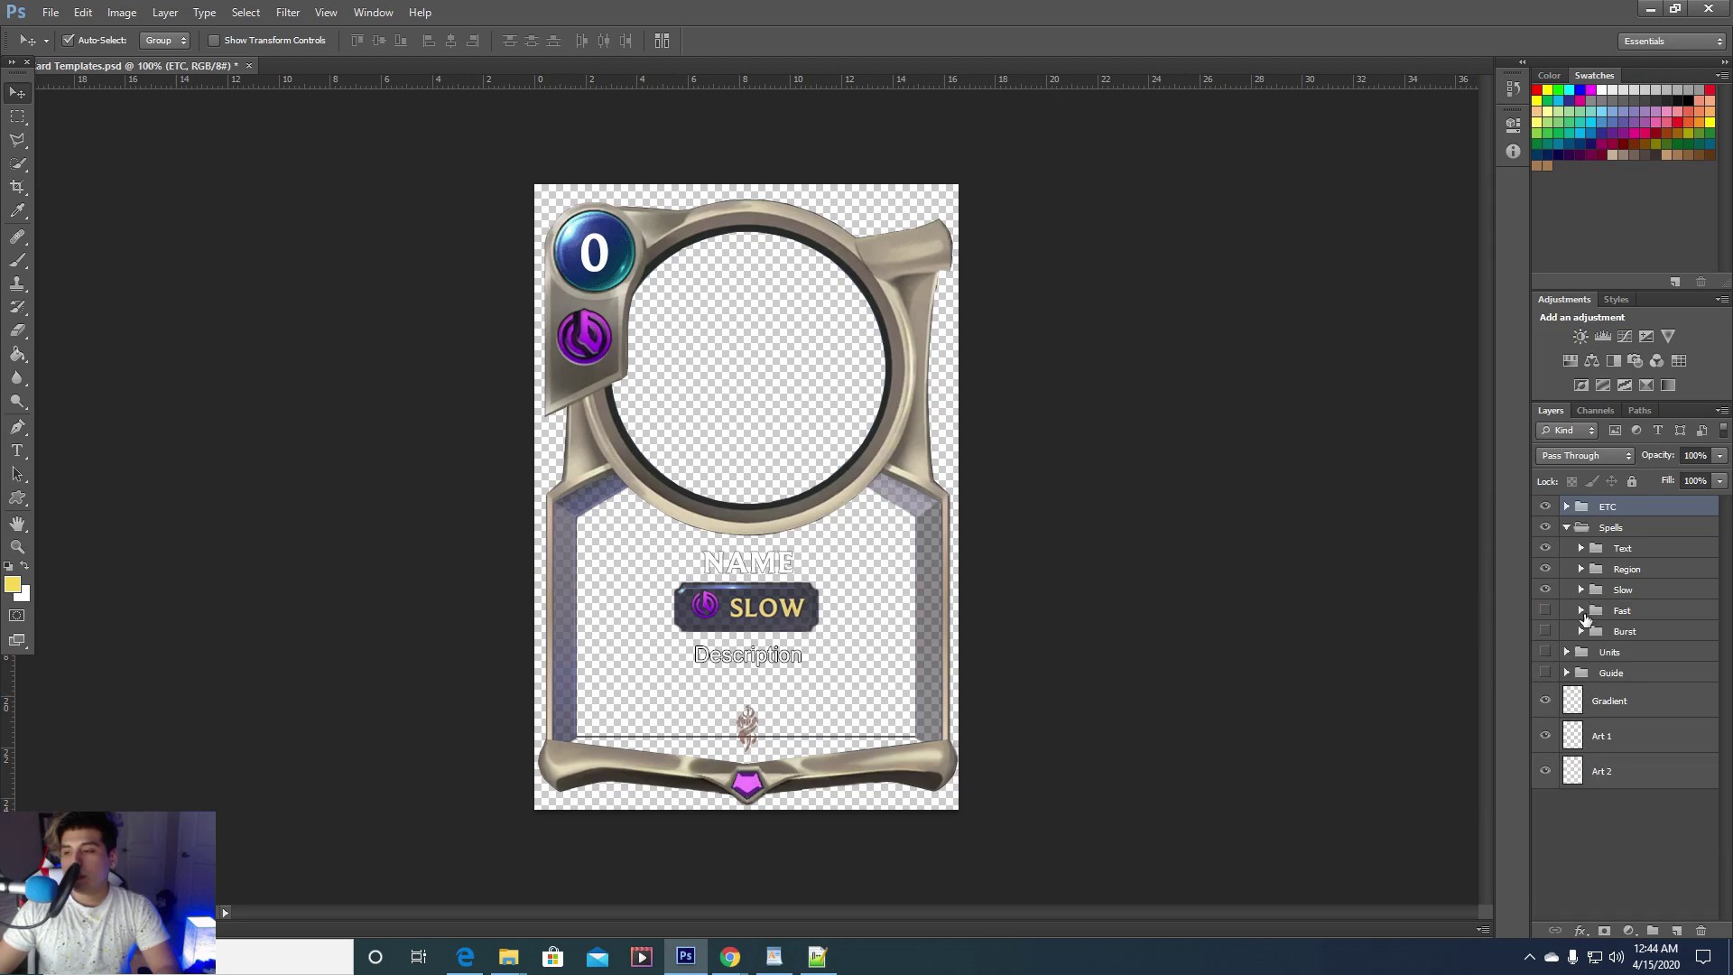
# Look through the Fast, Burst and Slow spell subgroups and their rarity frame layers
pyautogui.click(1581, 610)
pyautogui.click(1581, 610)
pyautogui.click(1624, 612)
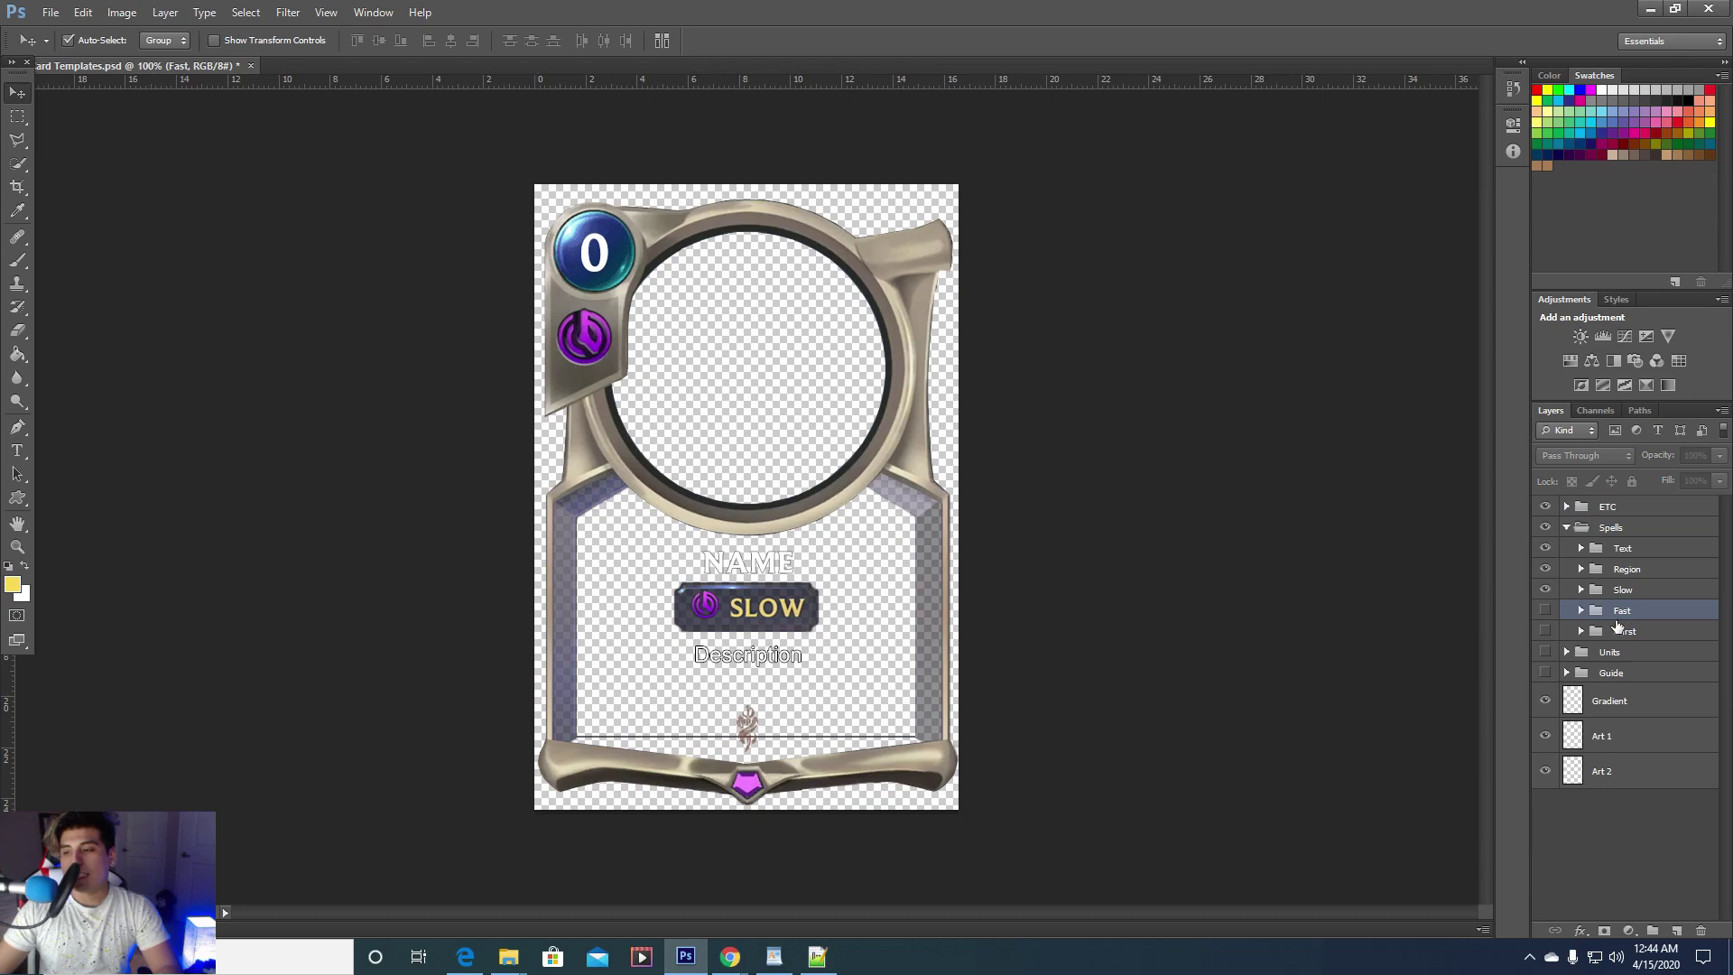
pyautogui.click(1620, 632)
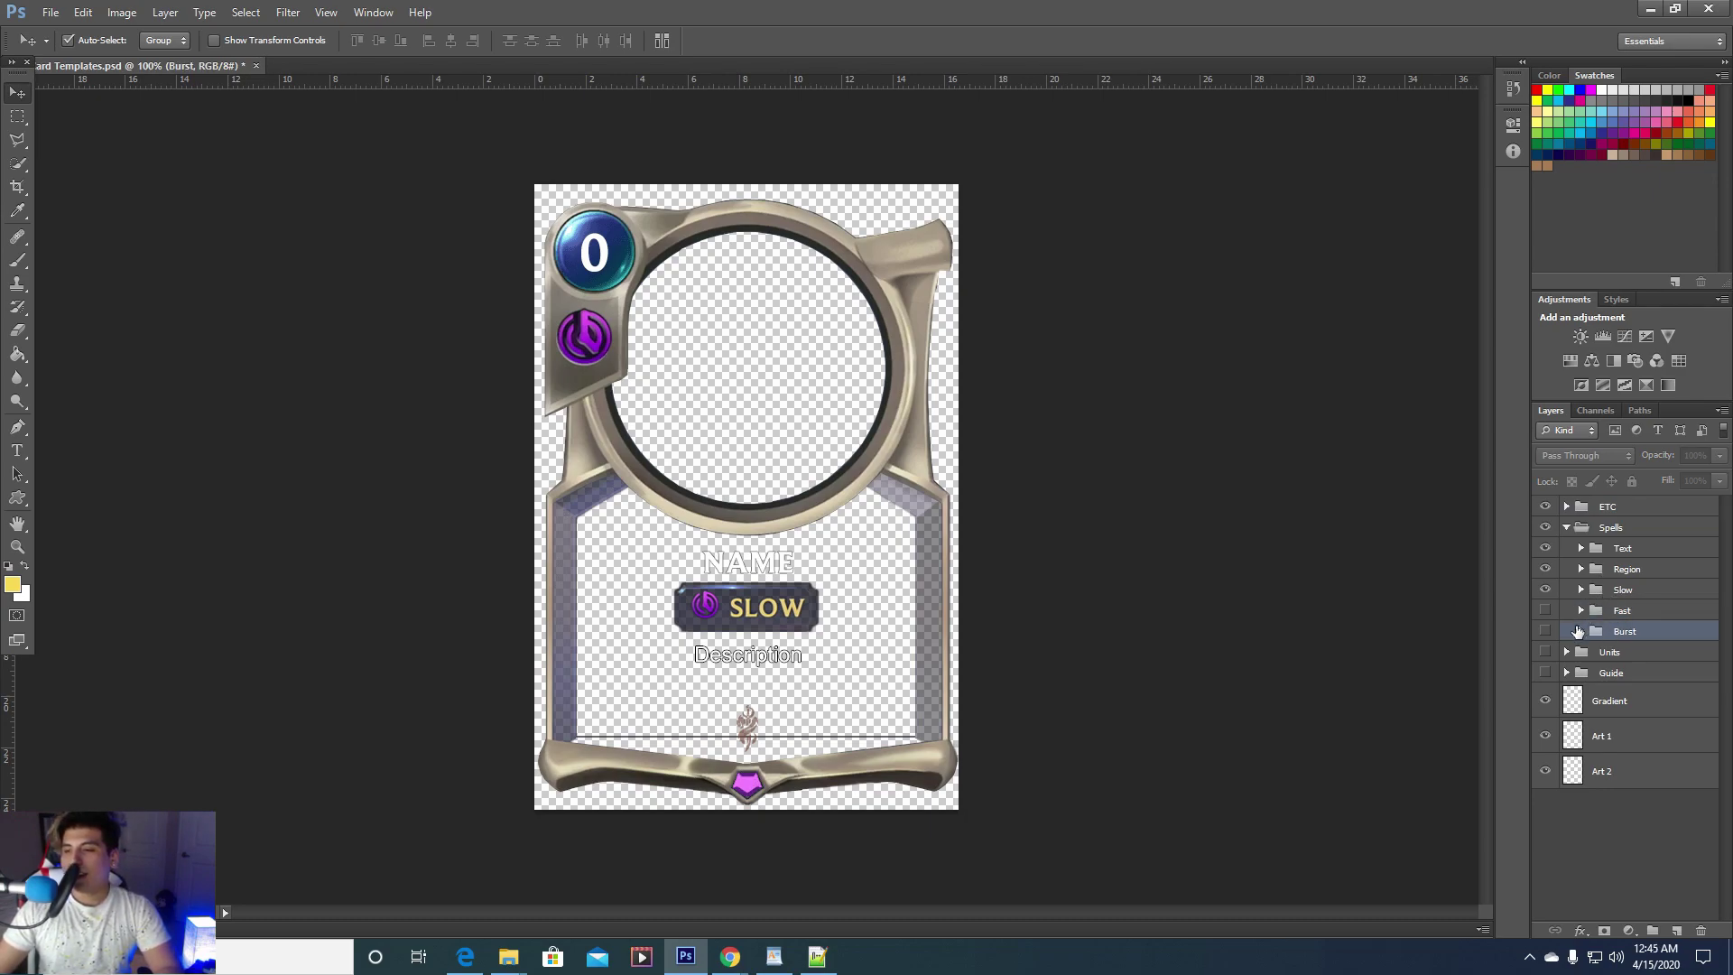
pyautogui.click(1579, 605)
pyautogui.click(1580, 605)
pyautogui.click(1580, 610)
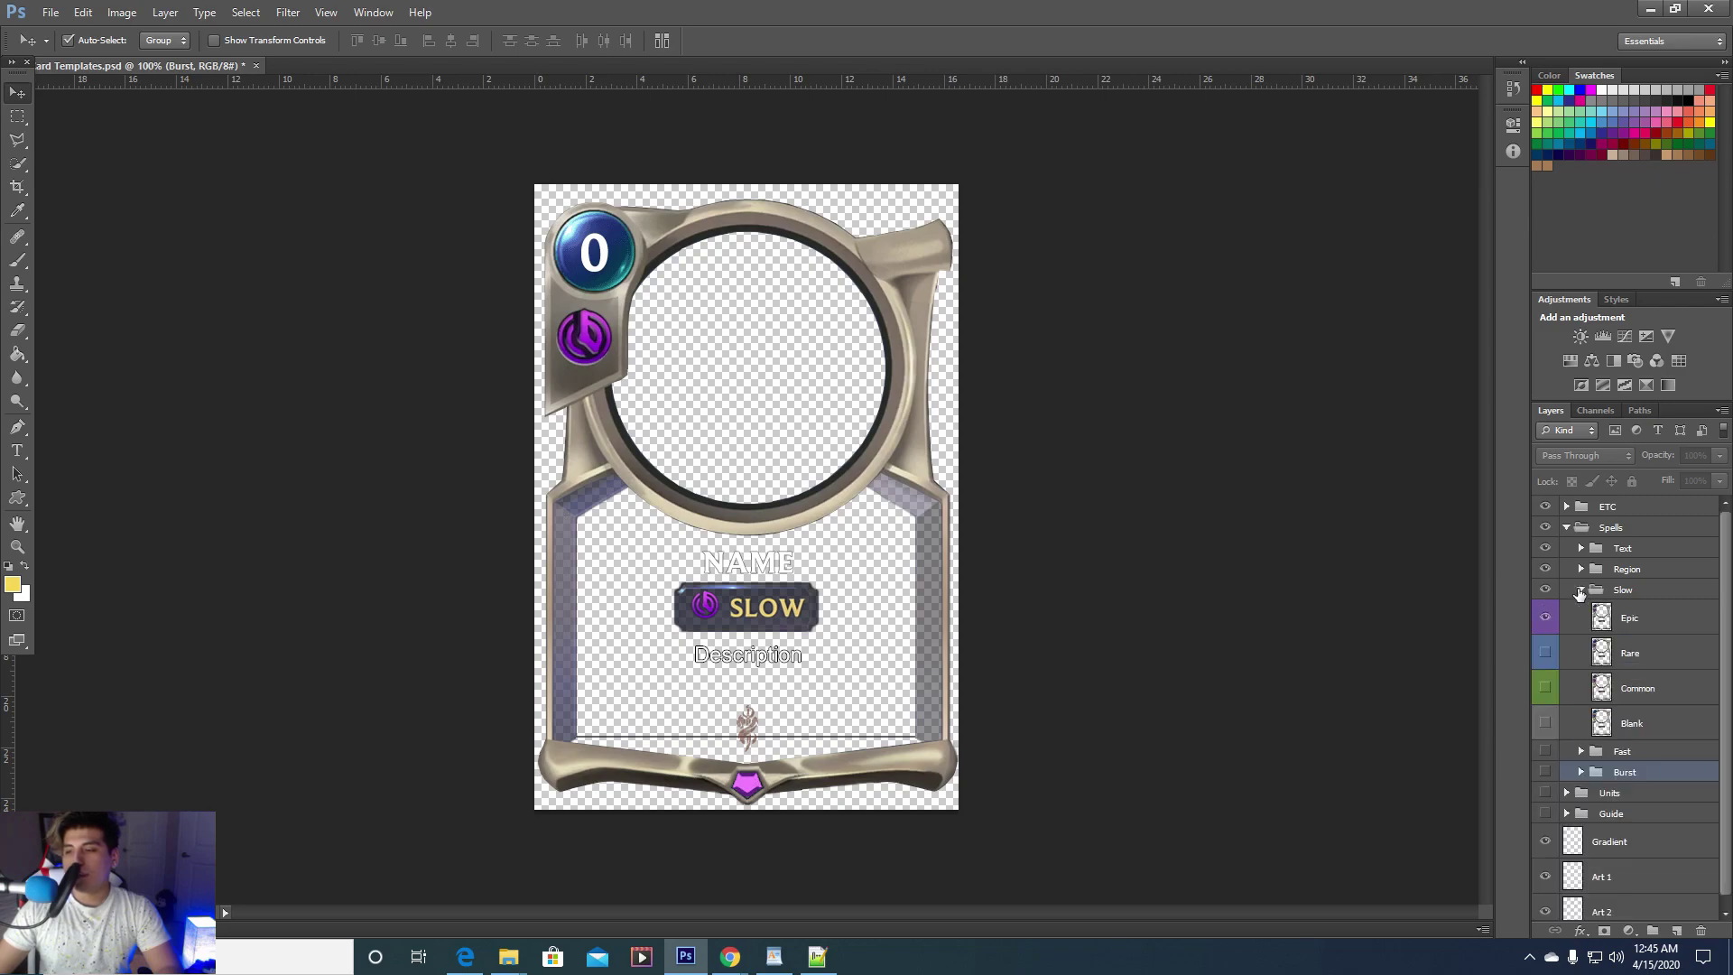
pyautogui.click(1580, 610)
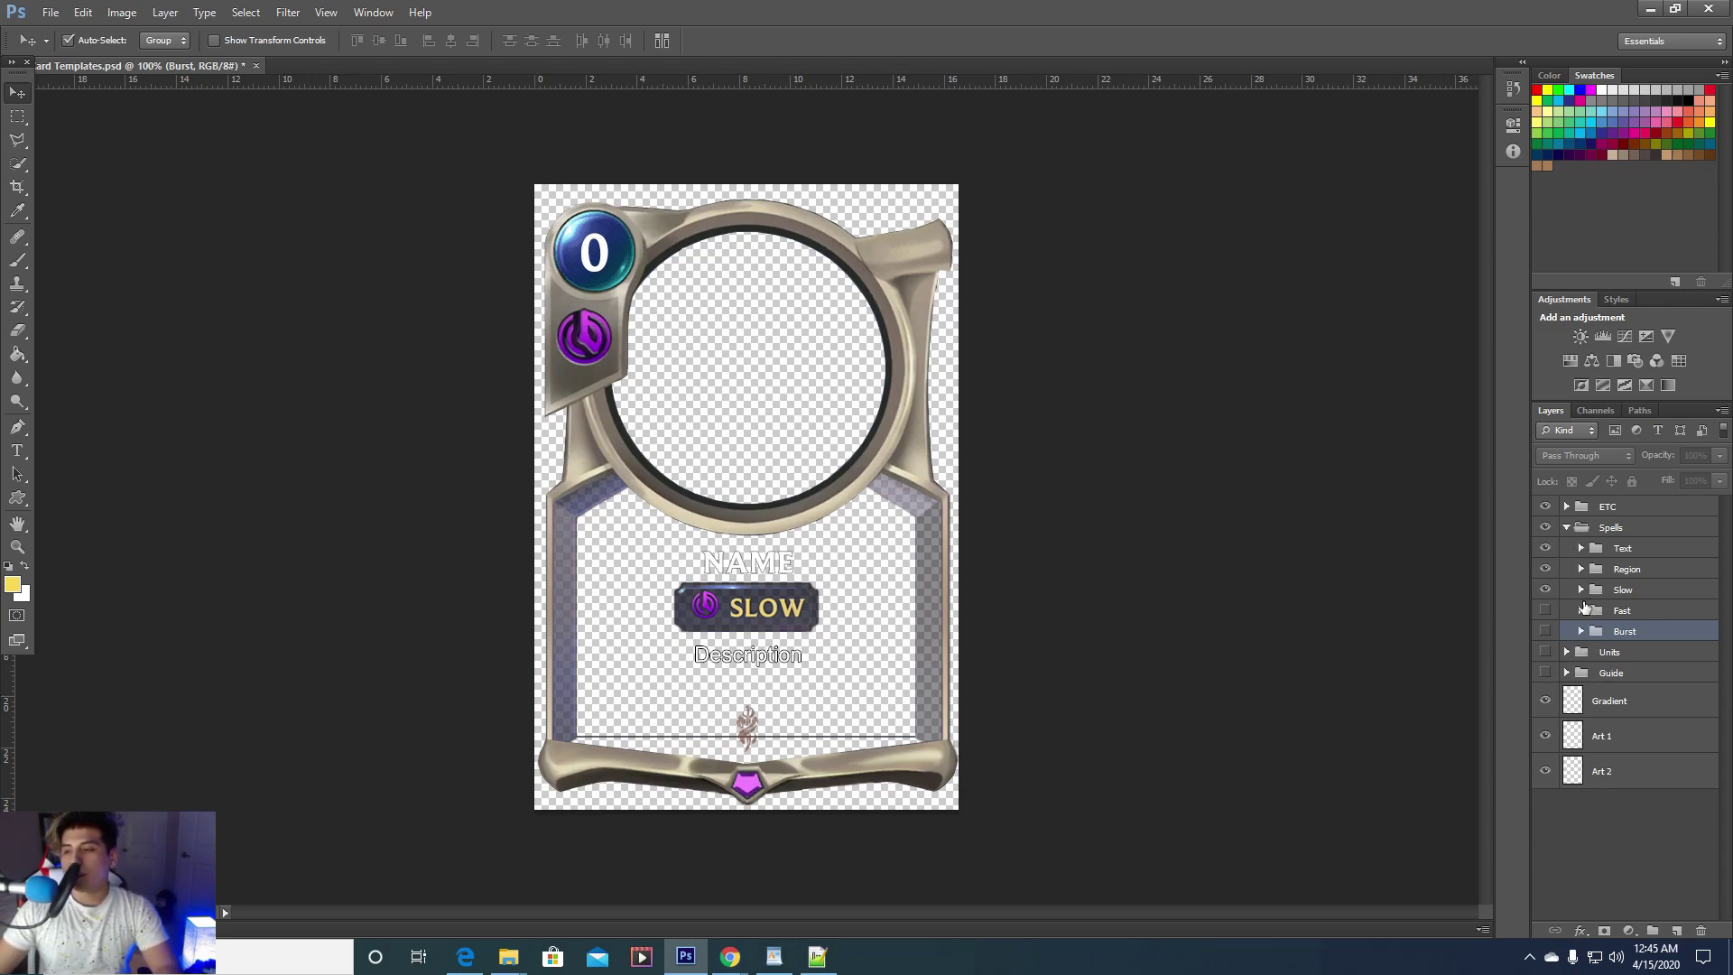
# Hide the Text, Region and Slow subgroups in Spells, collapse Spells and select the Units group
pyautogui.moveTo(1546, 595); pyautogui.dragTo(1566, 534)
pyautogui.click(1566, 529)
pyautogui.click(1573, 550)
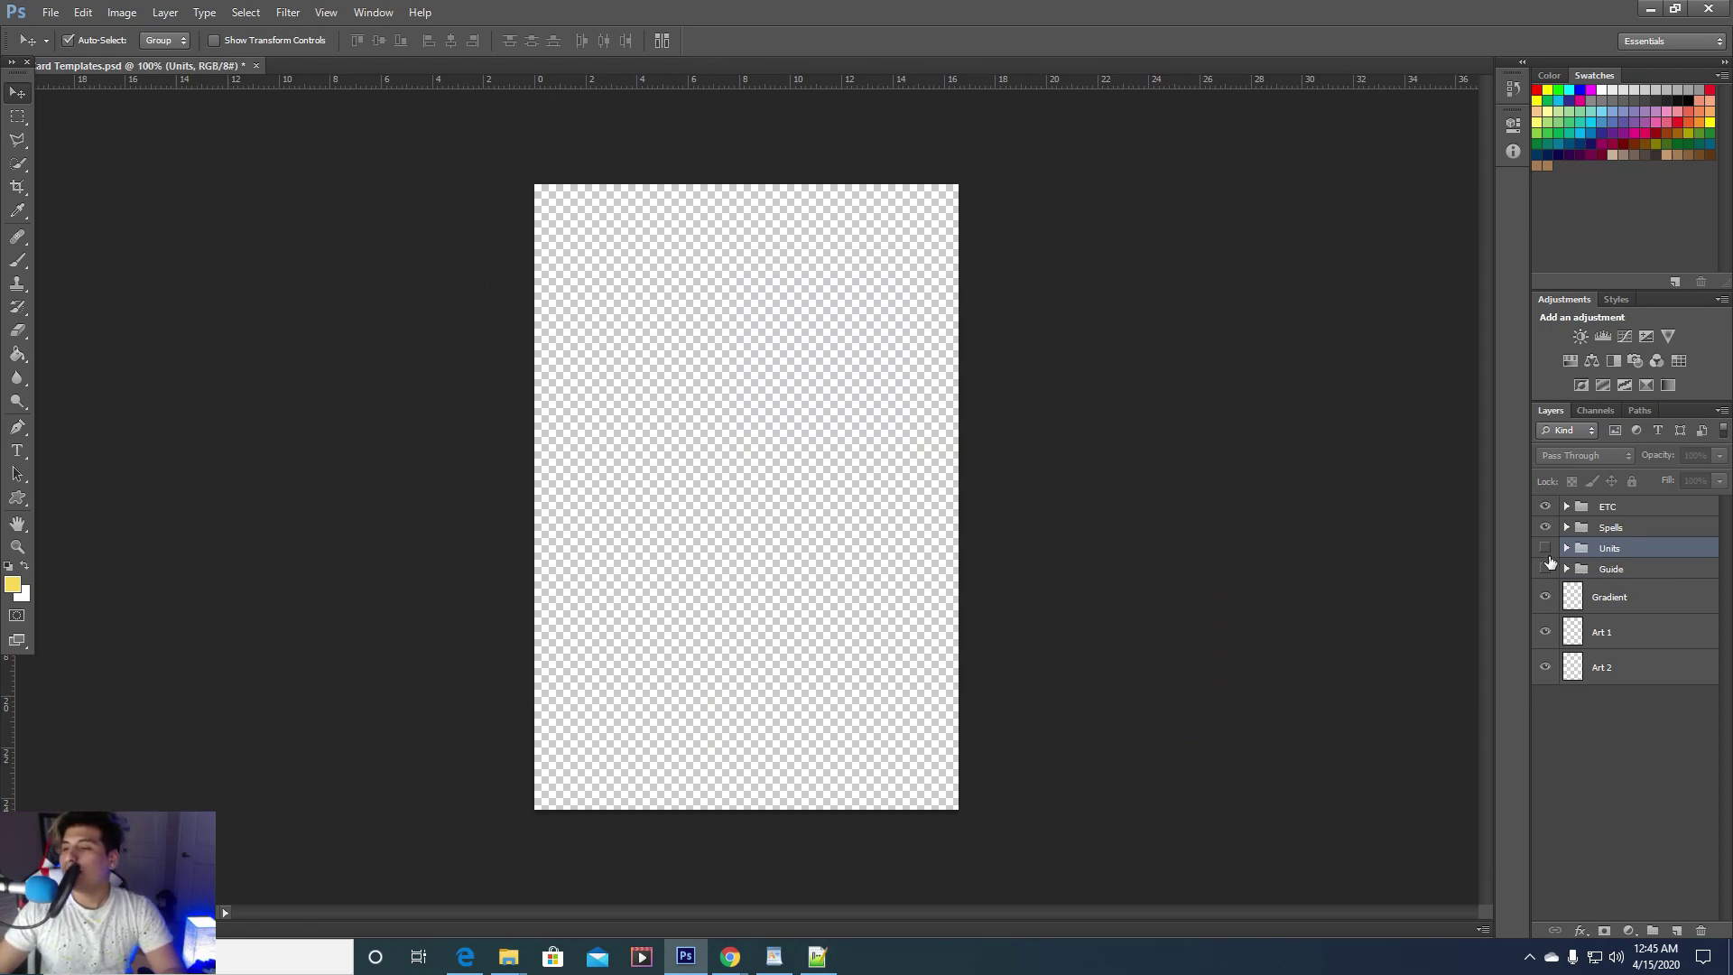
# Make the Units group and its Text subgroup visible, and expand both to review the unit text layers
pyautogui.click(1546, 549)
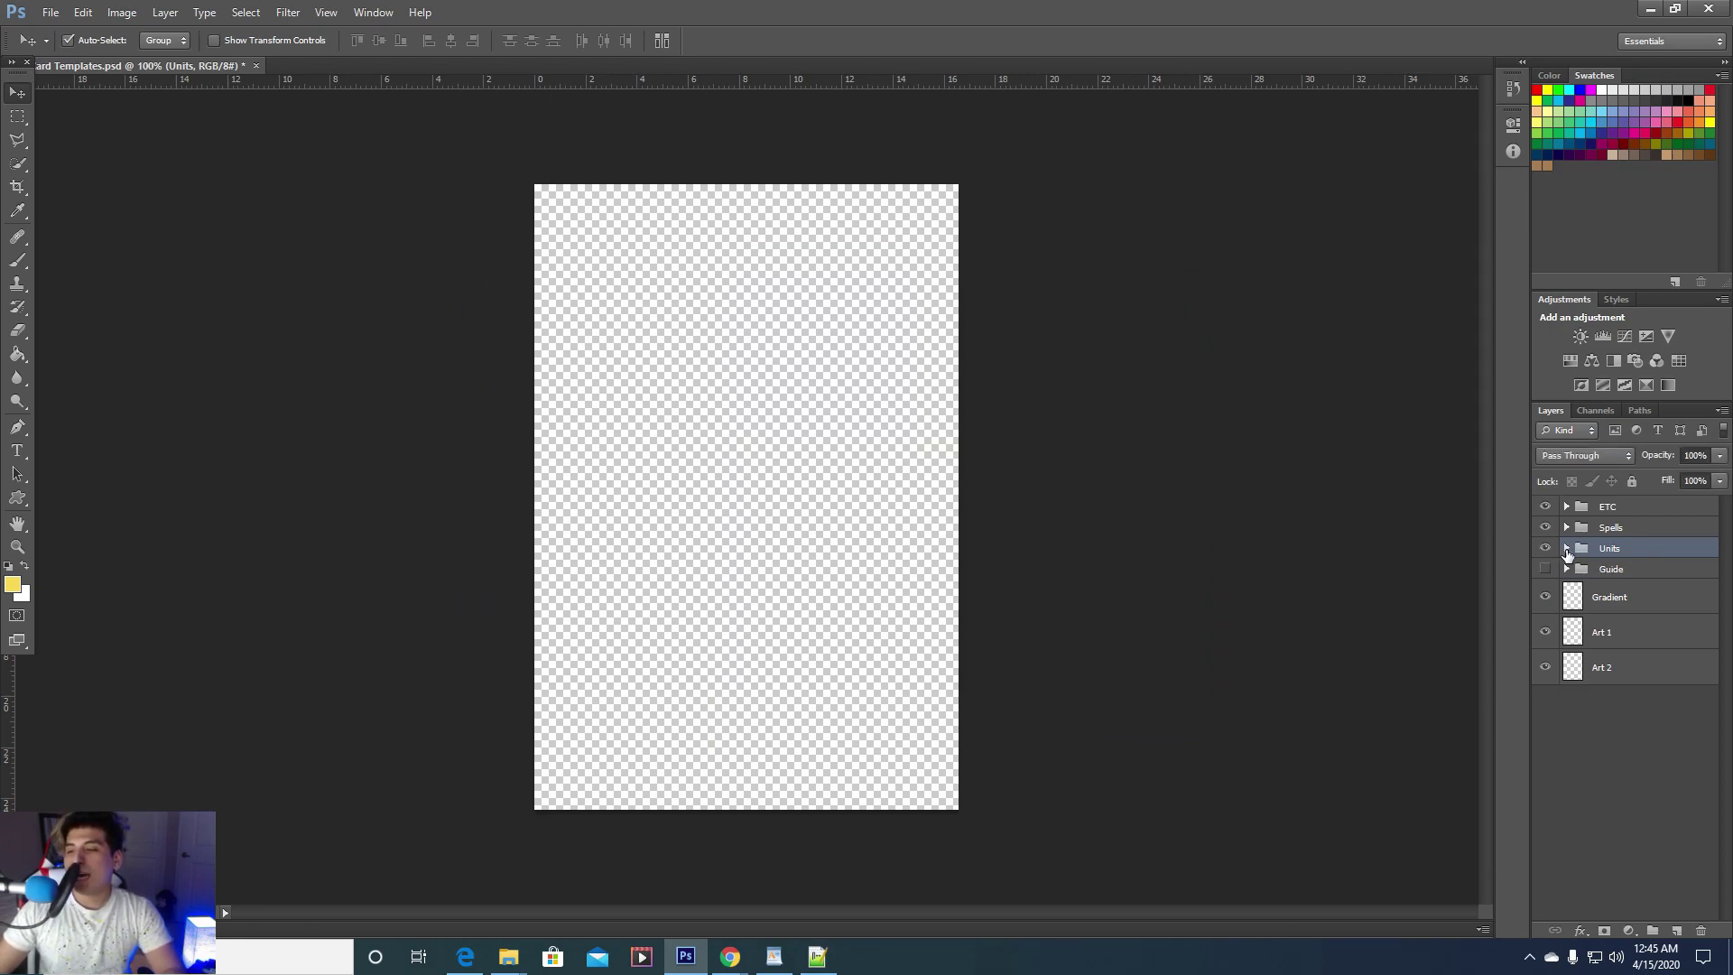
pyautogui.click(1567, 548)
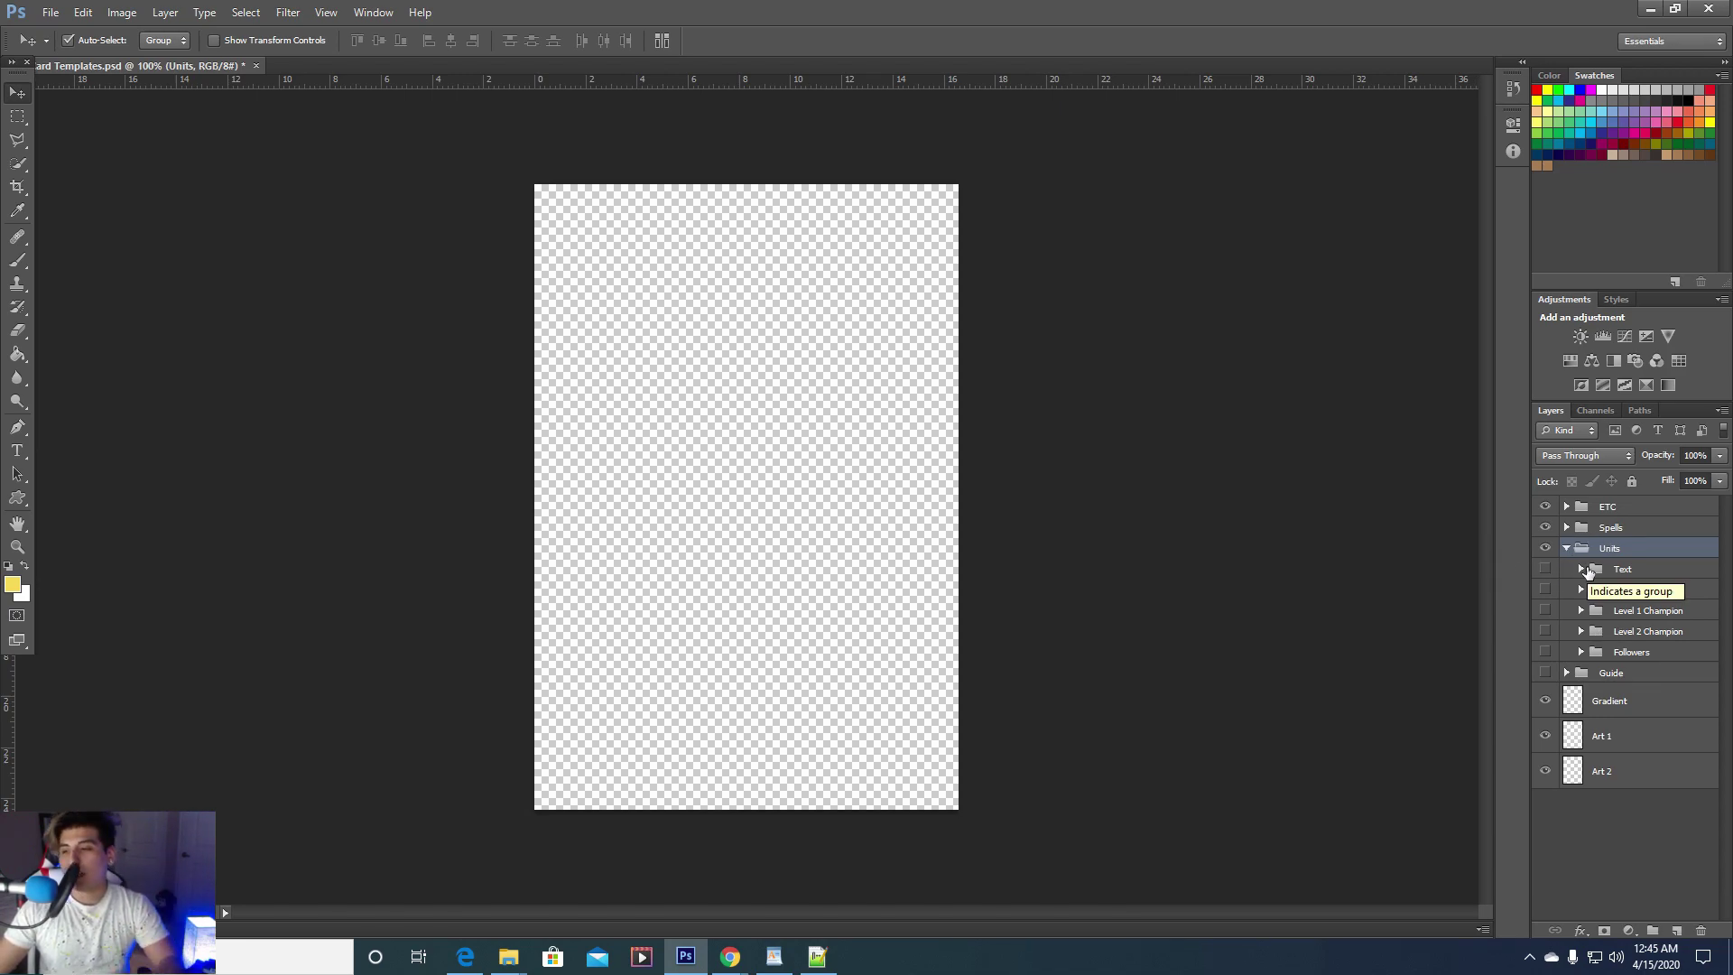
pyautogui.click(1545, 569)
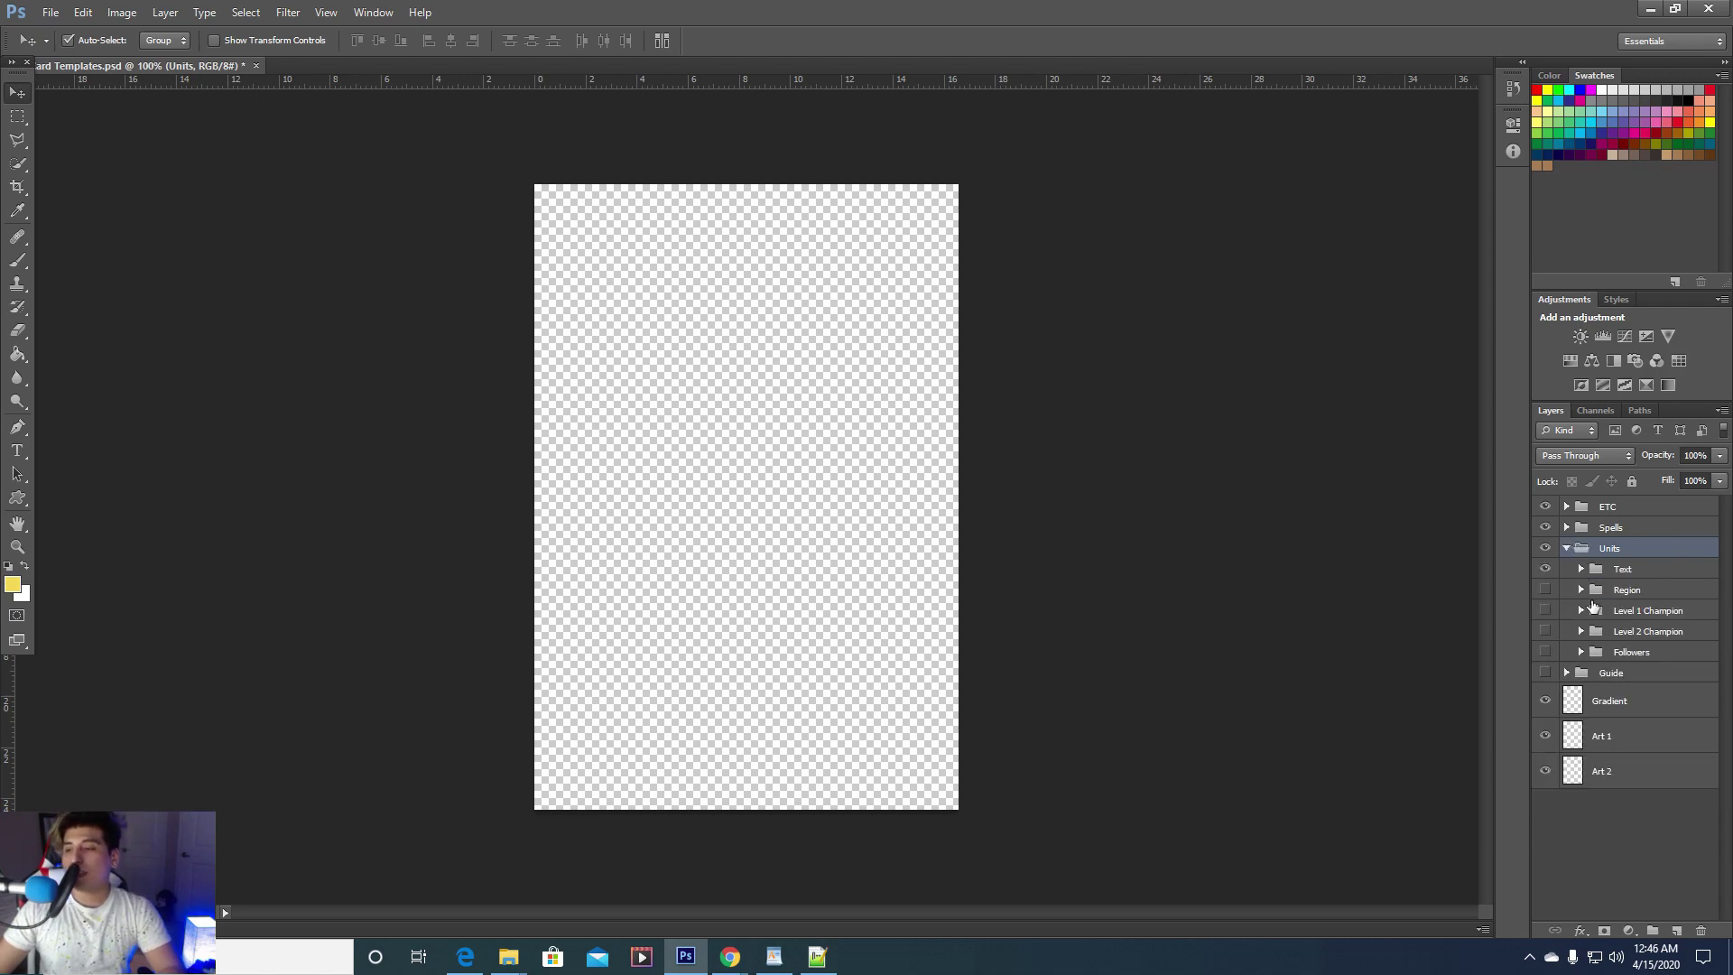
pyautogui.click(1580, 569)
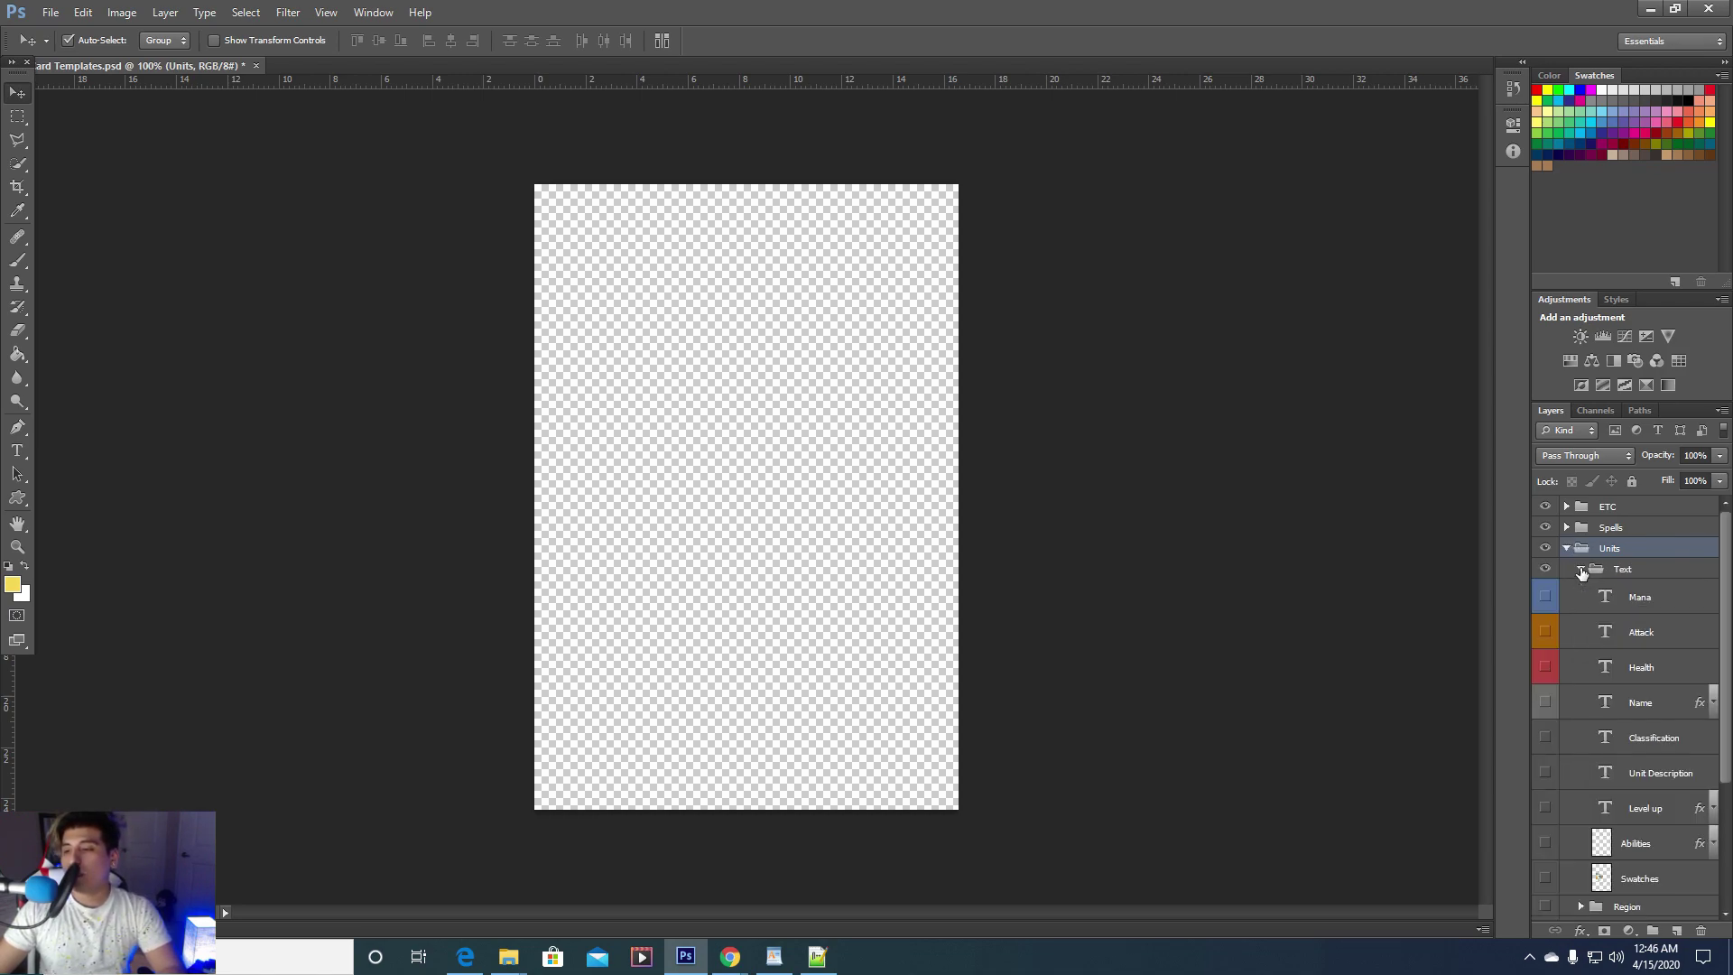
pyautogui.scroll(-2, 1606, 686)
pyautogui.scroll(-1, 1570, 741)
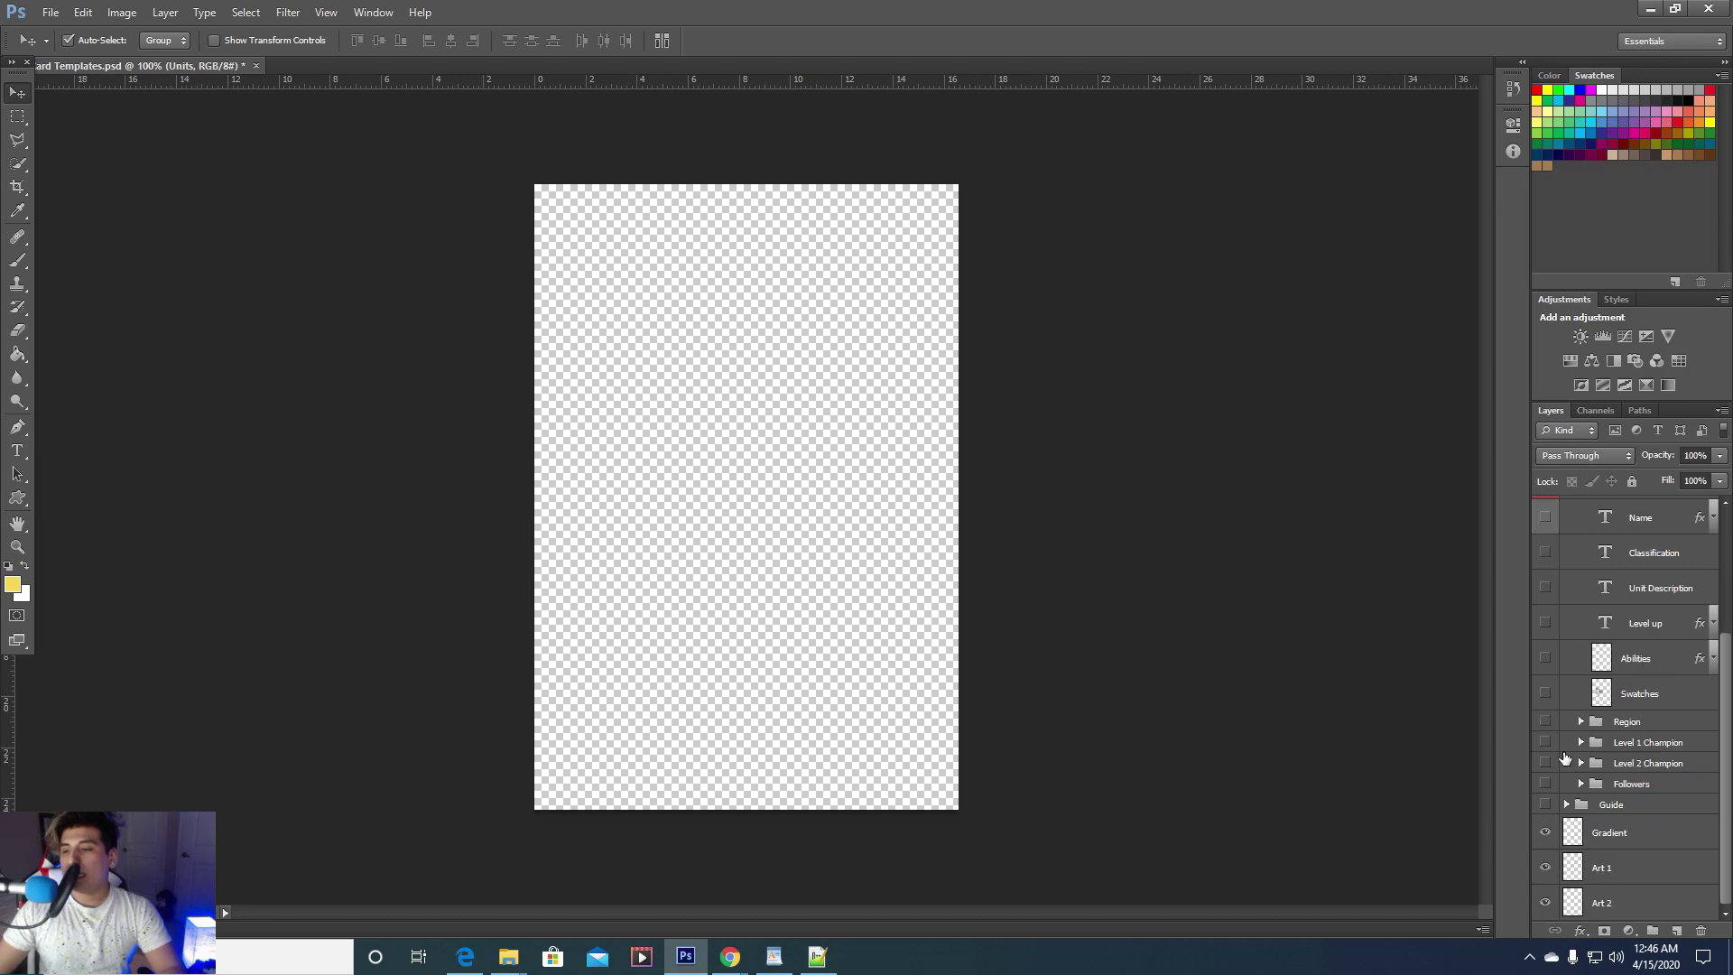
# Expand the Level 1 Champion group, make it visible, and preview its Classification layer before hiding that layer again
pyautogui.click(1583, 743)
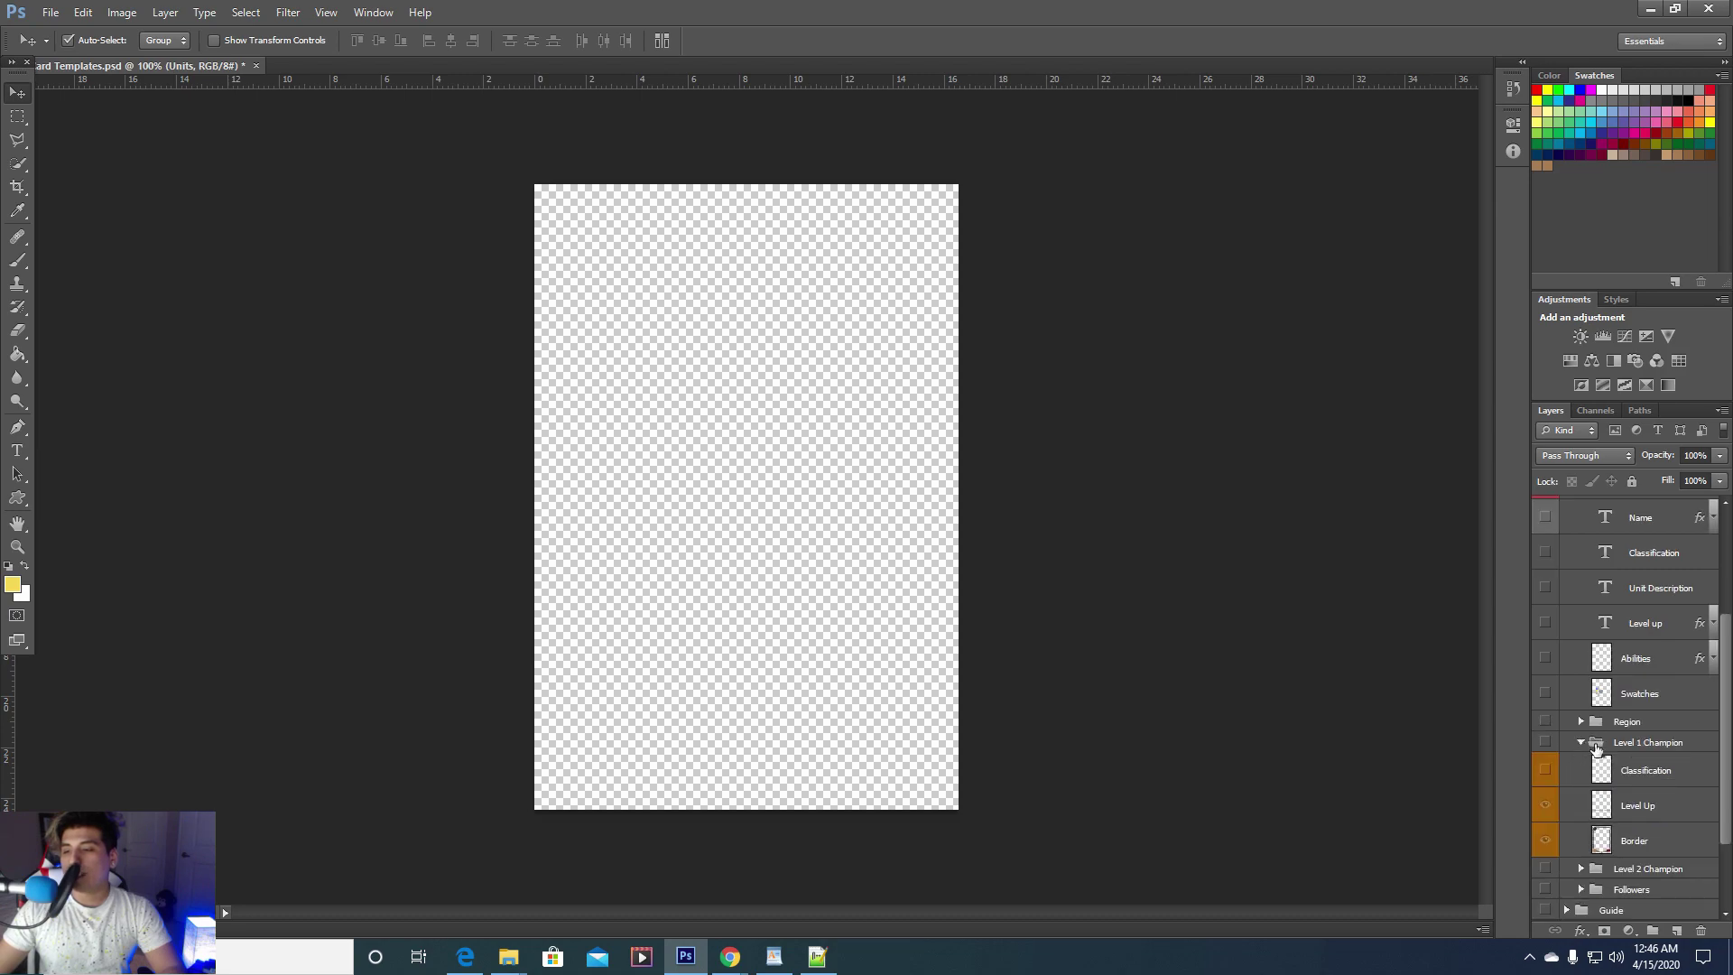
pyautogui.click(1547, 804)
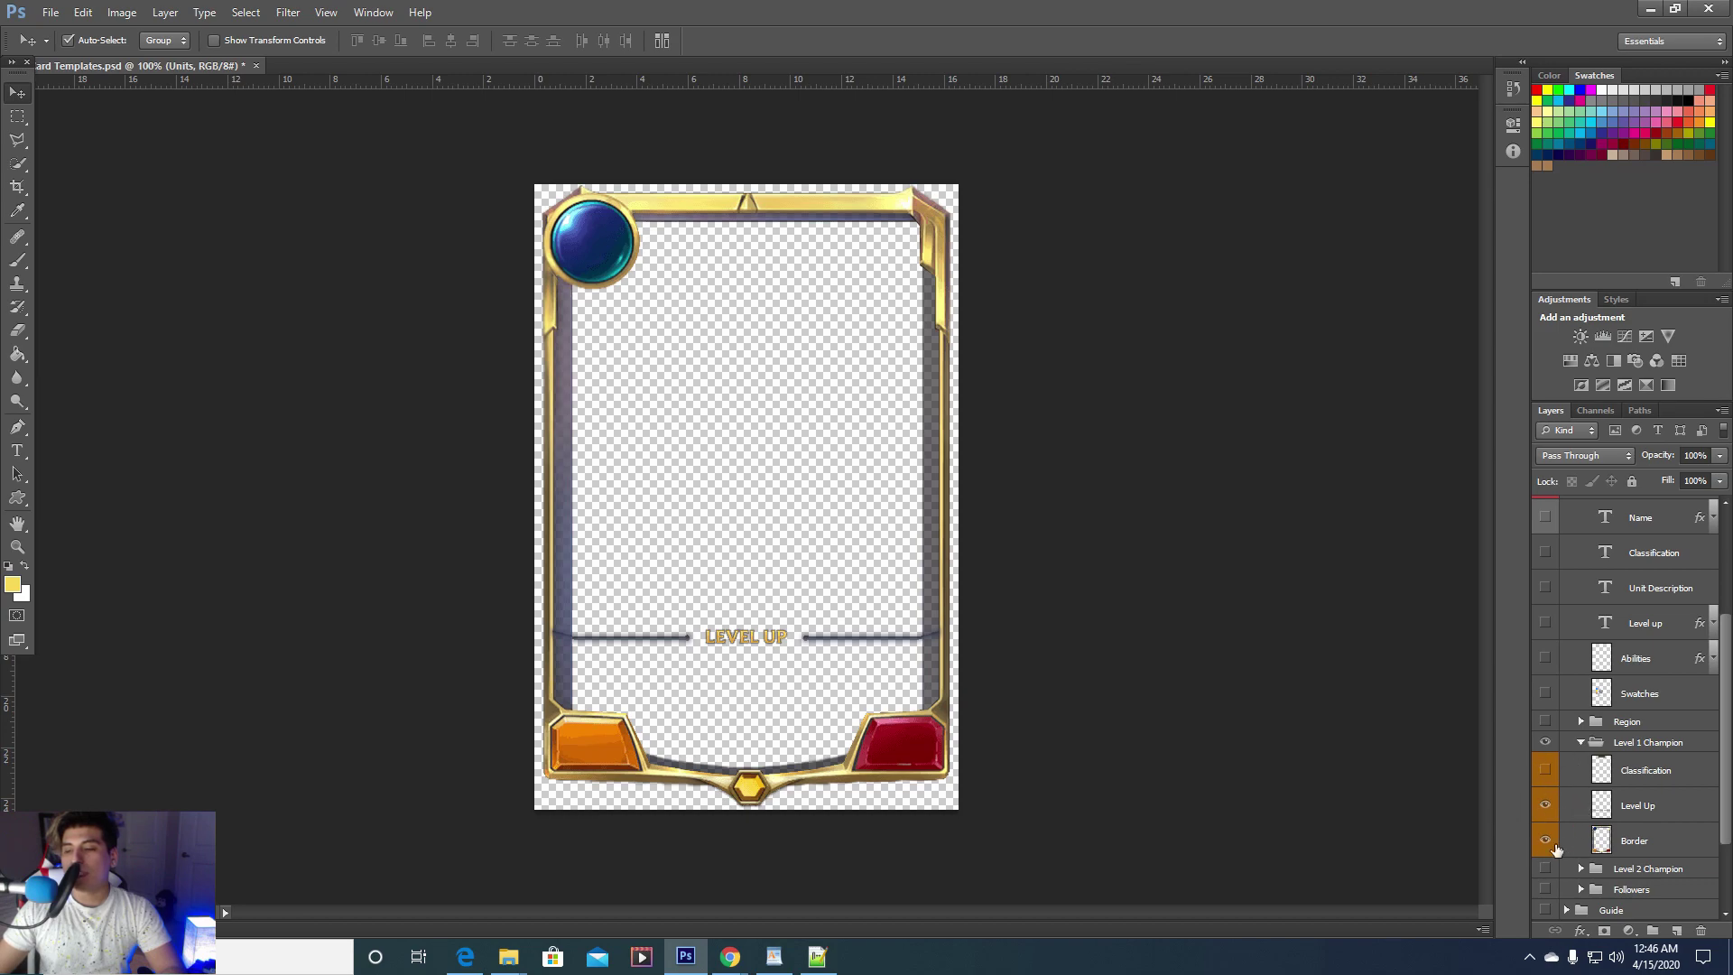
pyautogui.click(1544, 772)
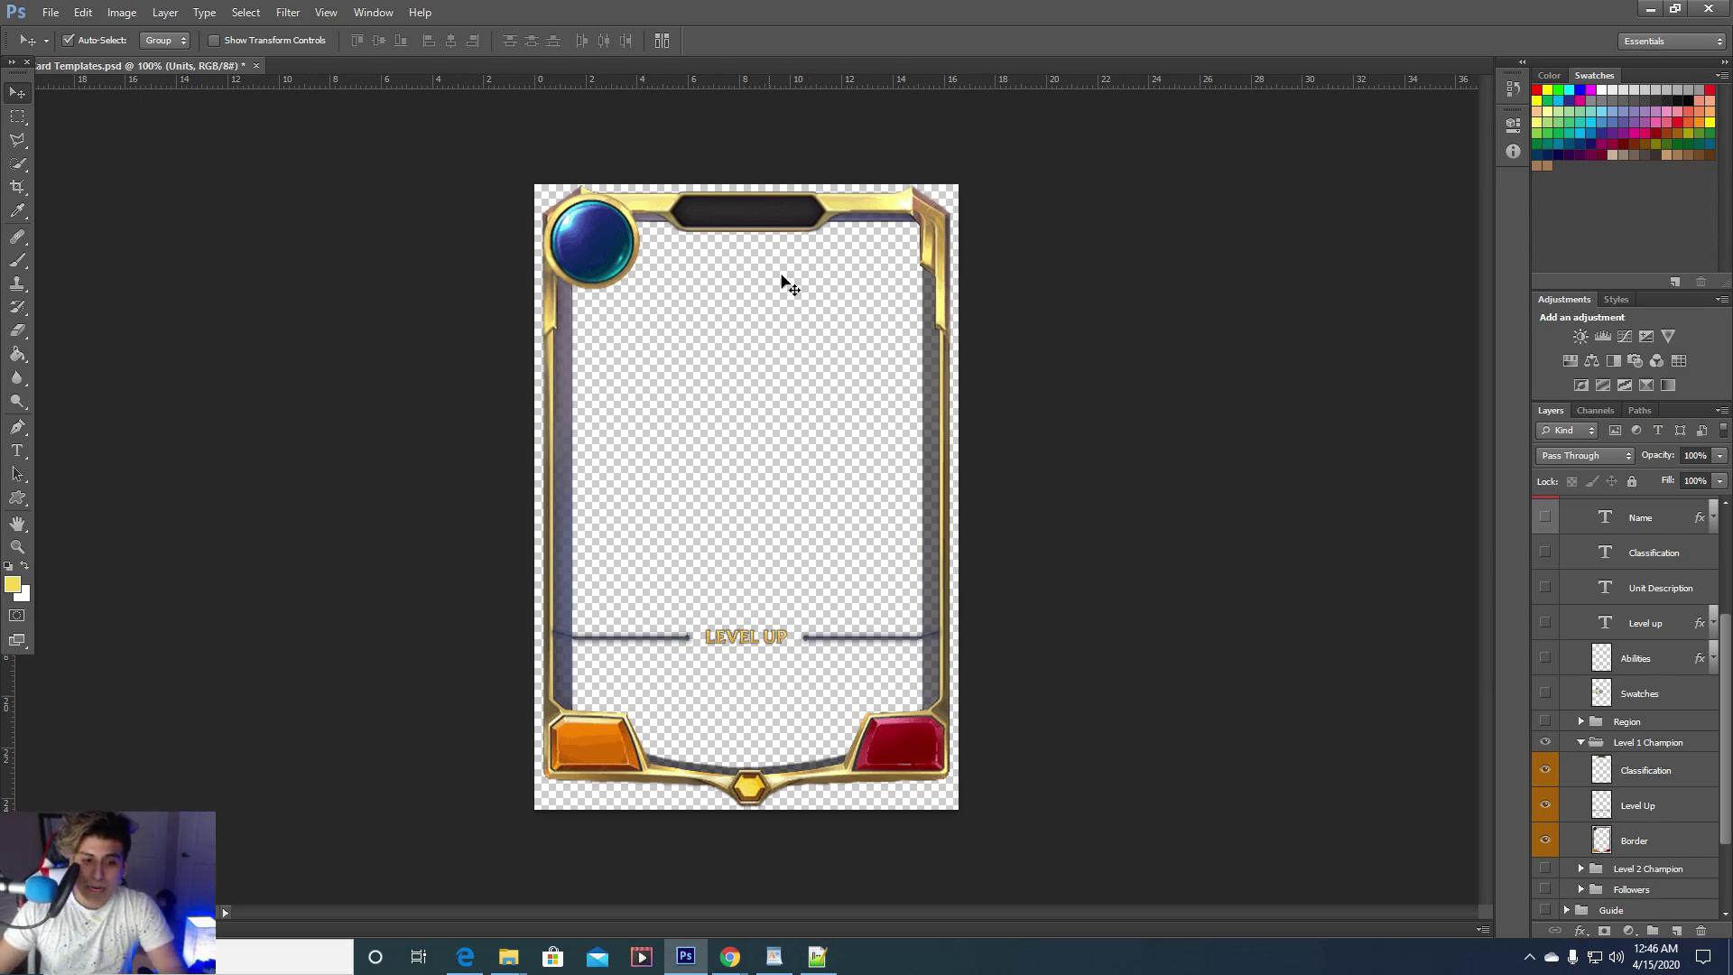
pyautogui.click(1545, 770)
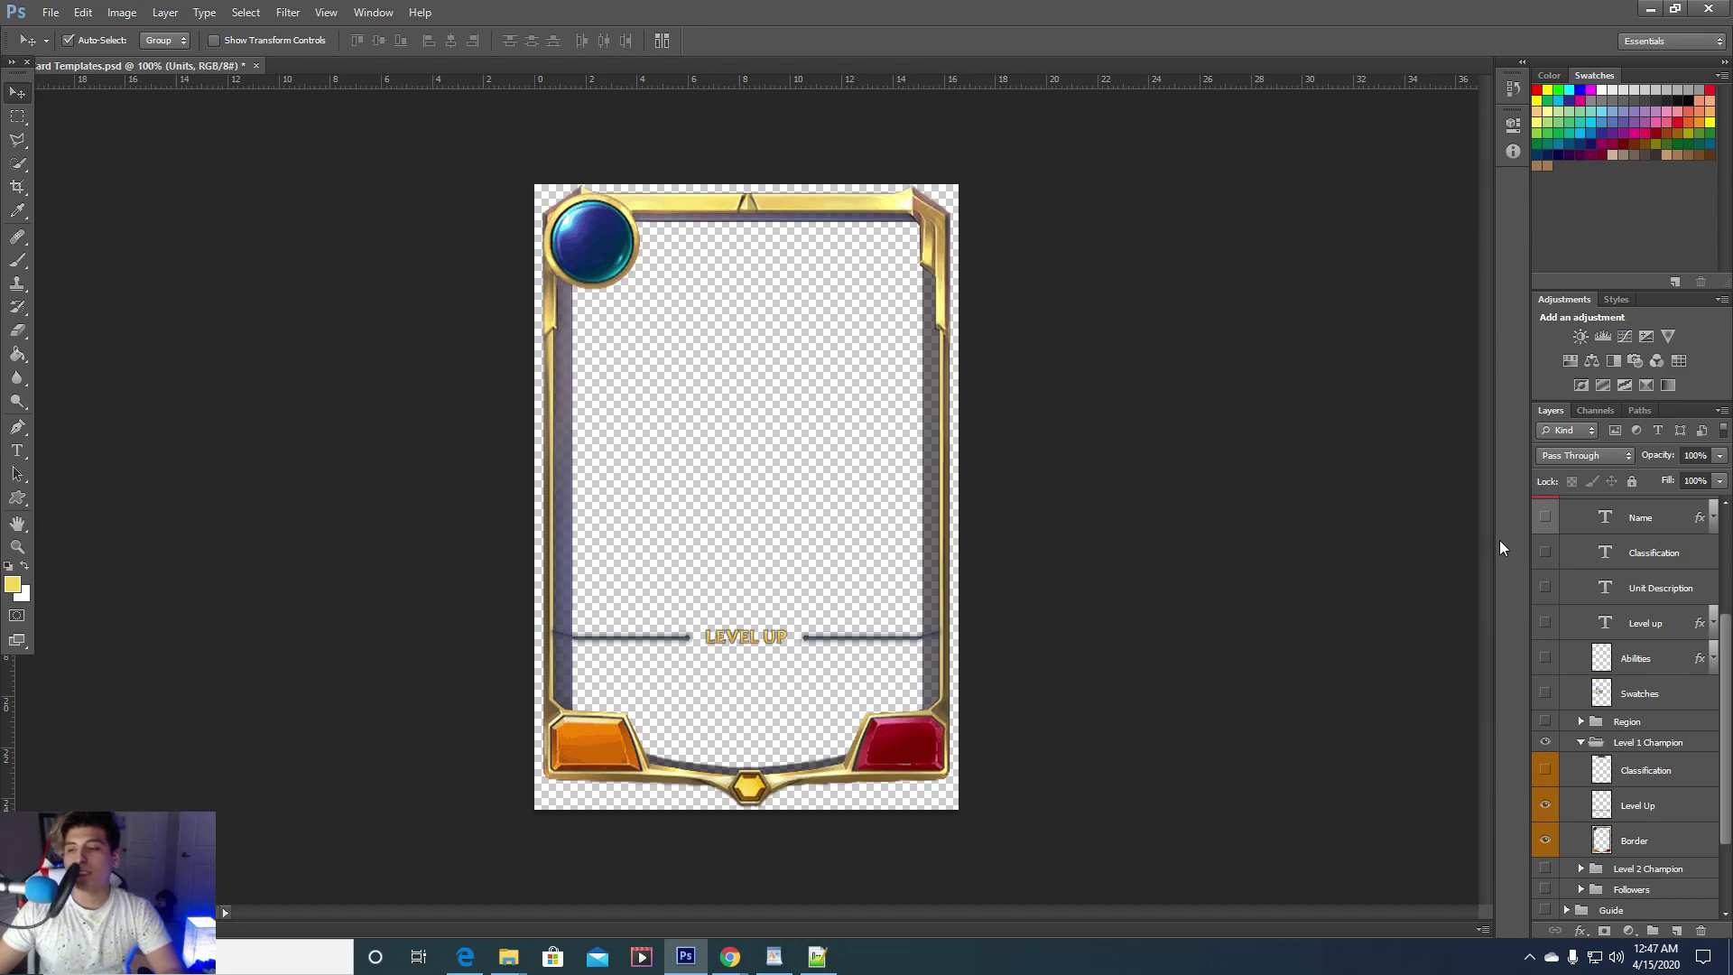
# Show the Mana, Attack, Health and Name text layers in the Text subgroup of Units
pyautogui.scroll(-1, 1670, 758)
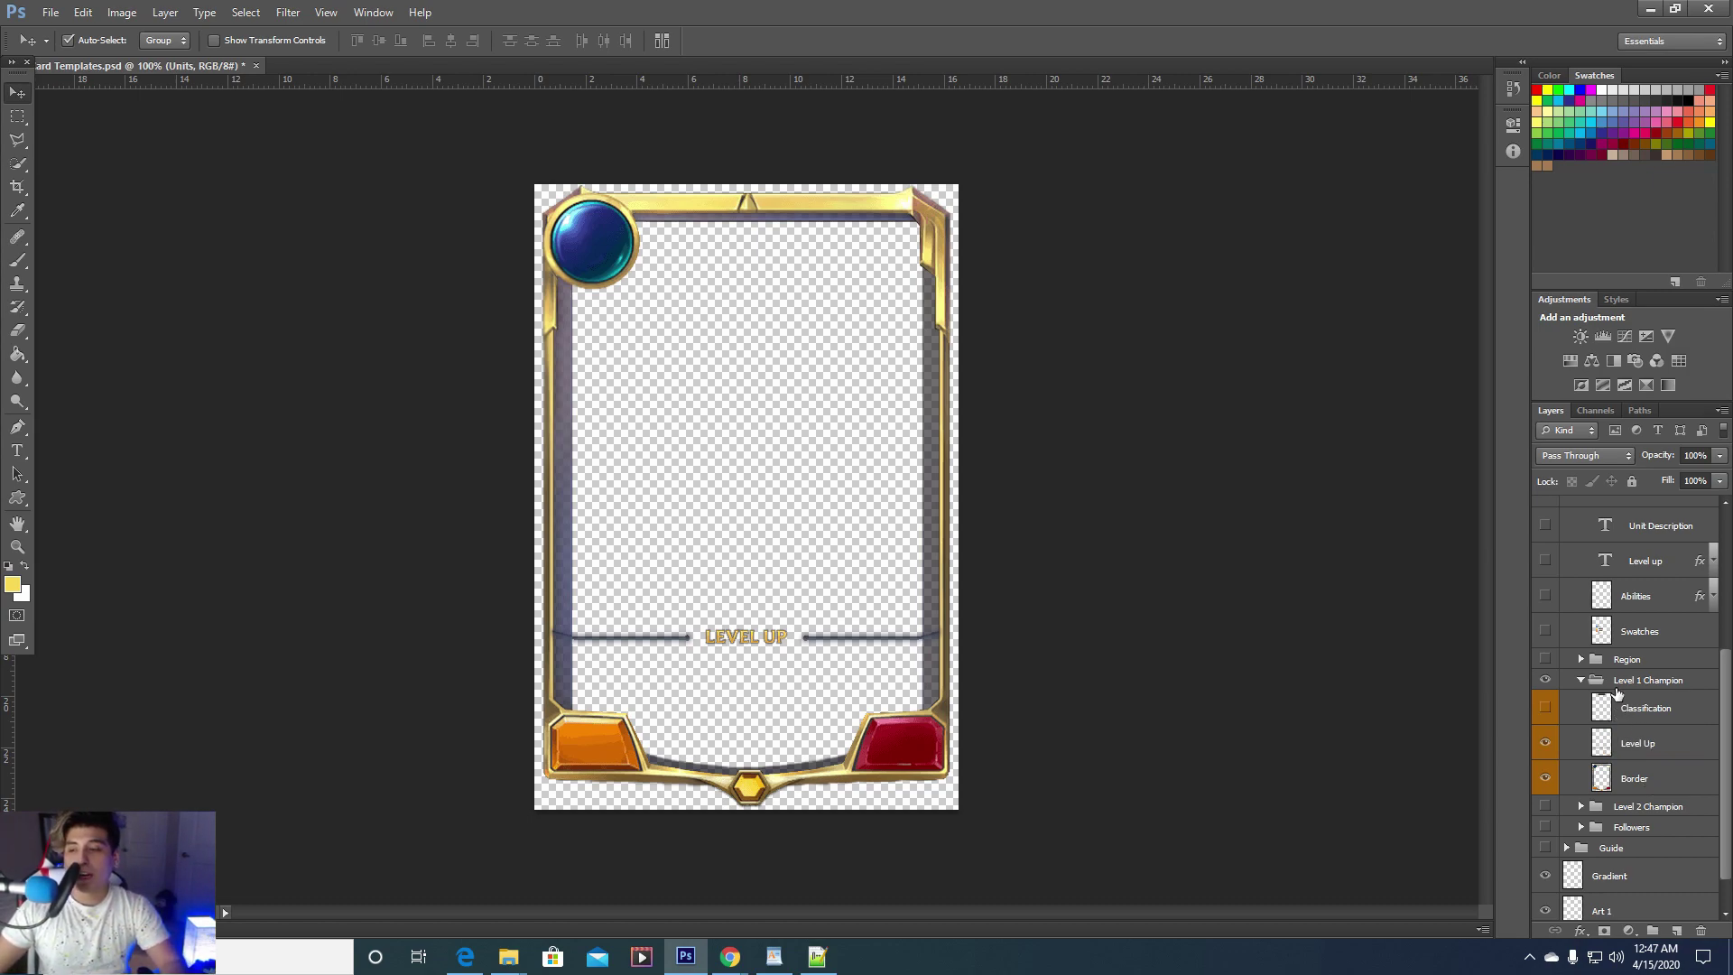
pyautogui.scroll(2, 1616, 713)
pyautogui.scroll(2, 1616, 694)
pyautogui.click(1544, 558)
pyautogui.click(1545, 593)
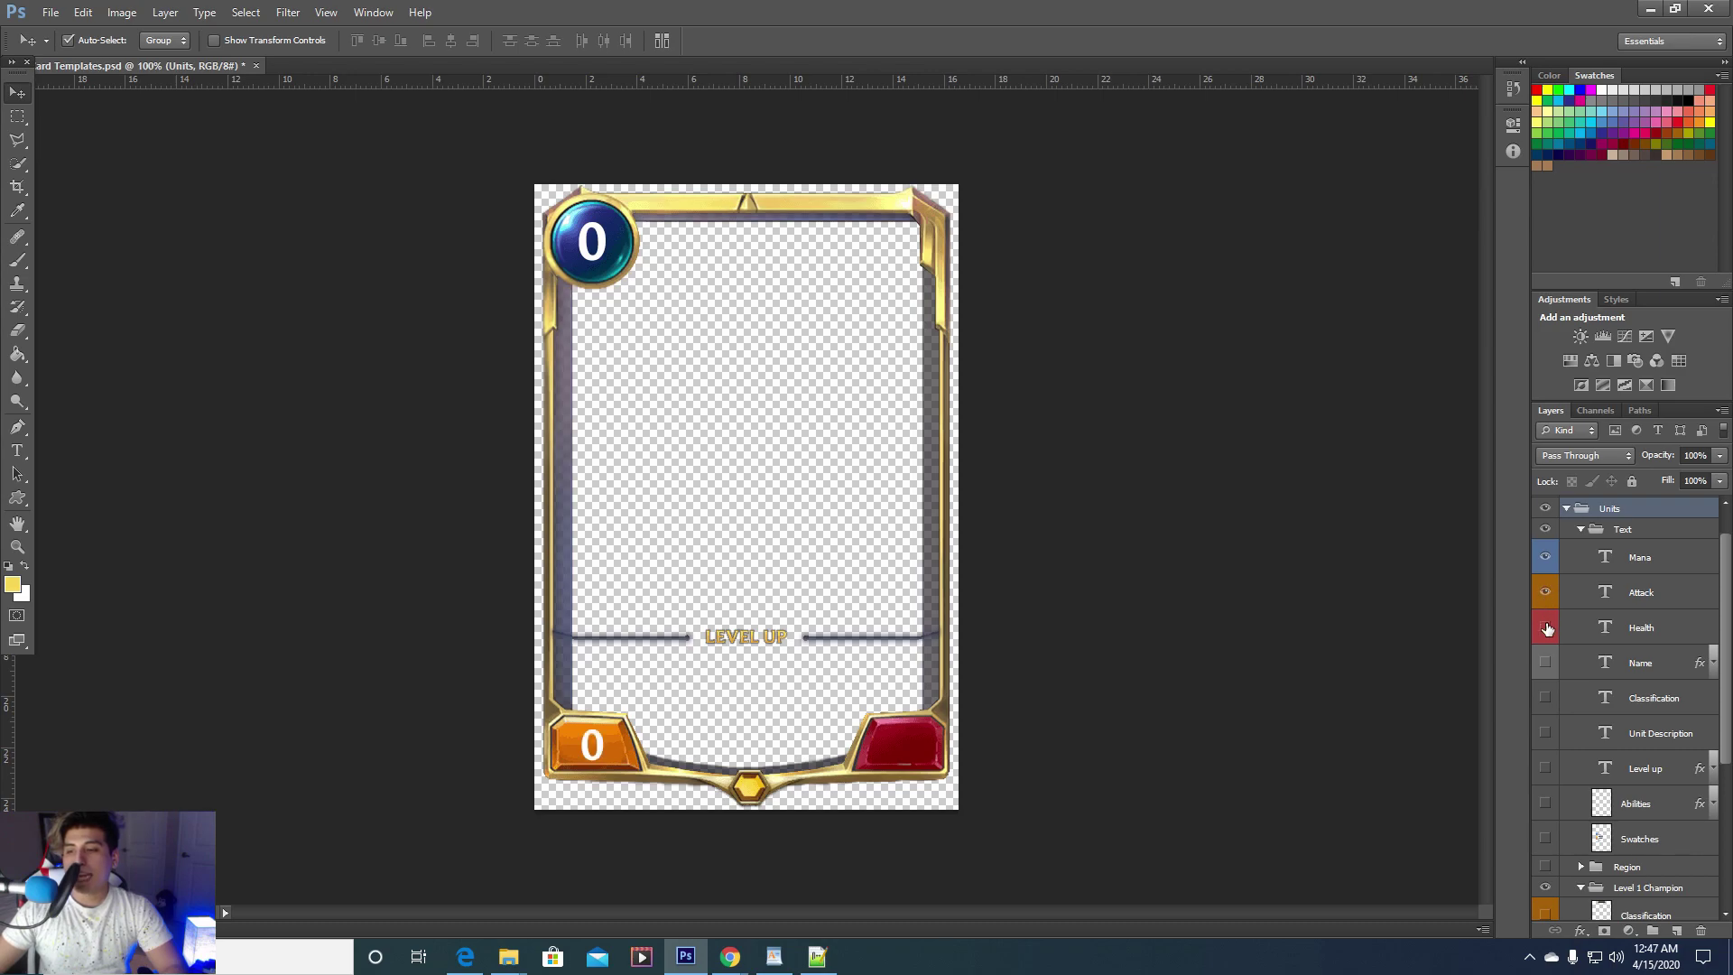
pyautogui.click(1545, 628)
pyautogui.click(1547, 664)
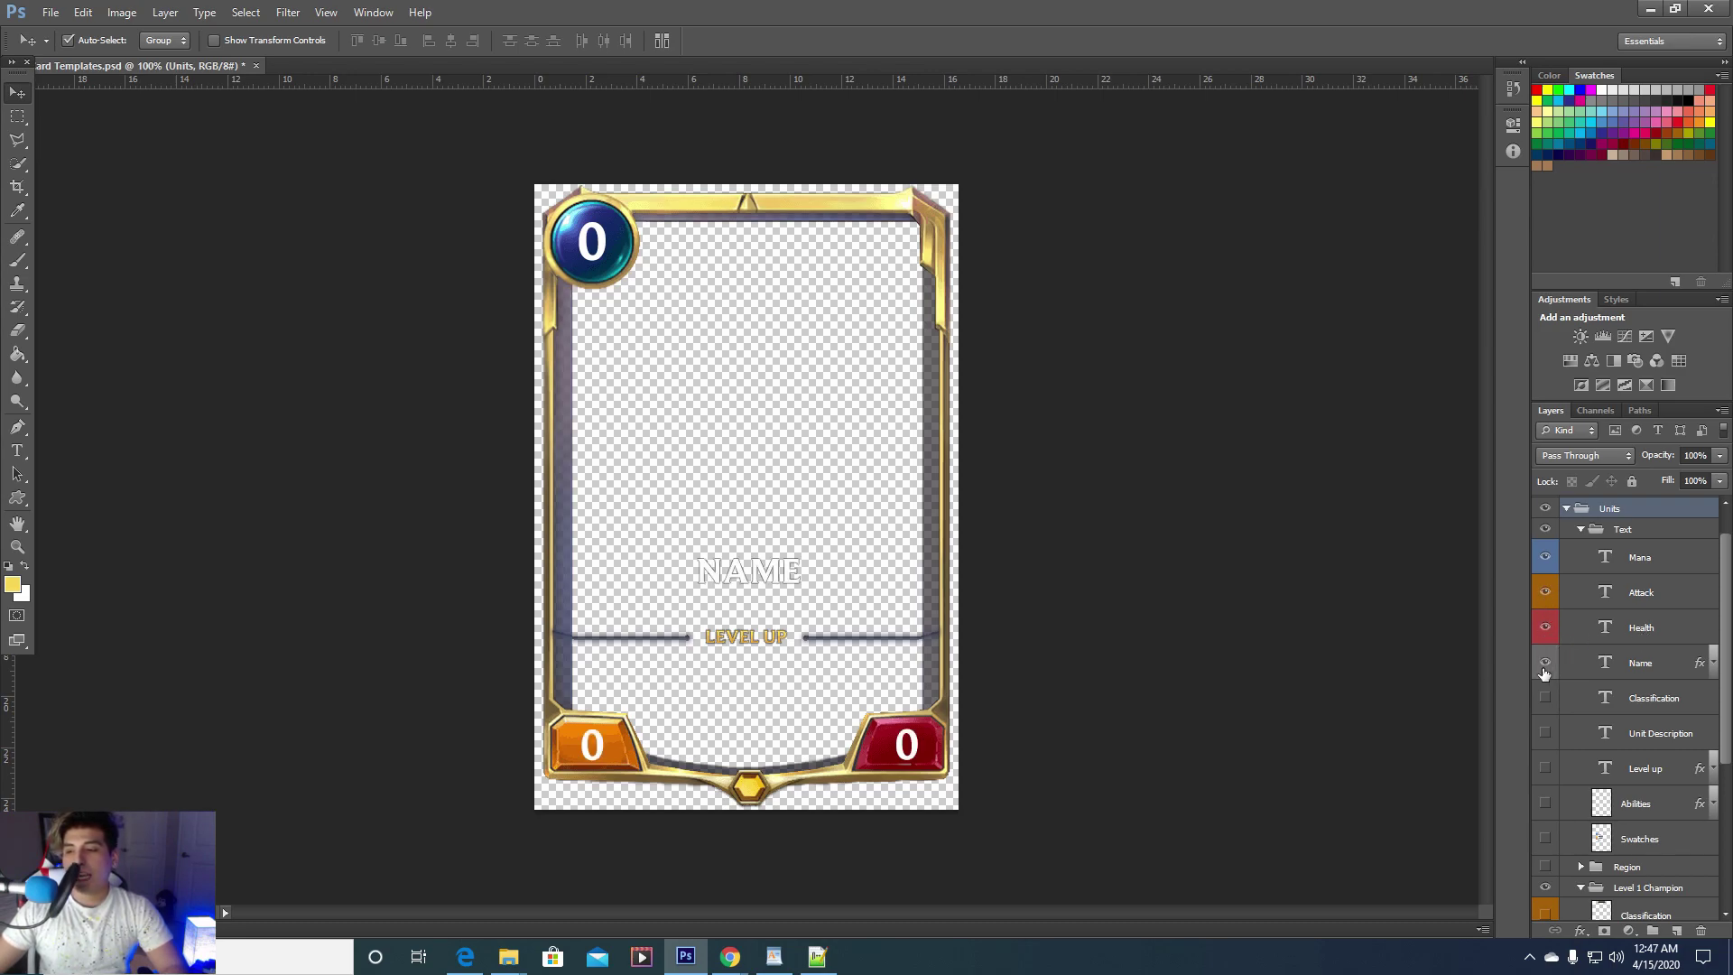
# Toggle the Unit Description text layer of the Units group to check where it sits on the champion card
pyautogui.scroll(-2, 1544, 672)
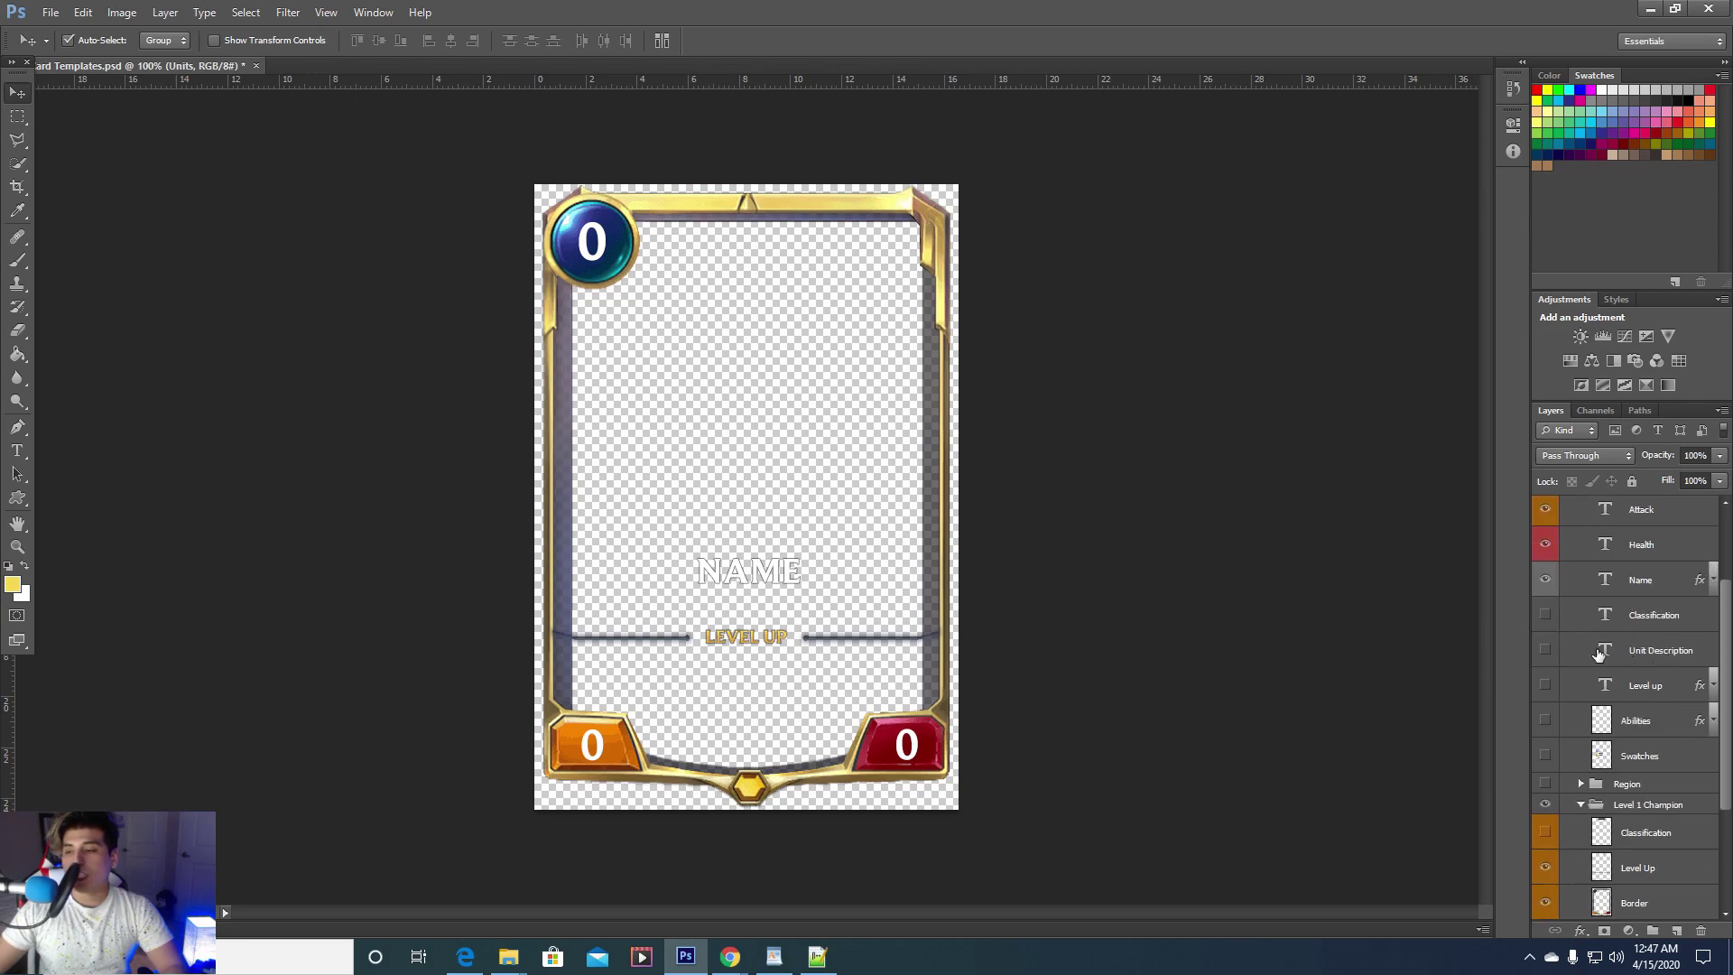
pyautogui.click(1547, 617)
pyautogui.click(1546, 650)
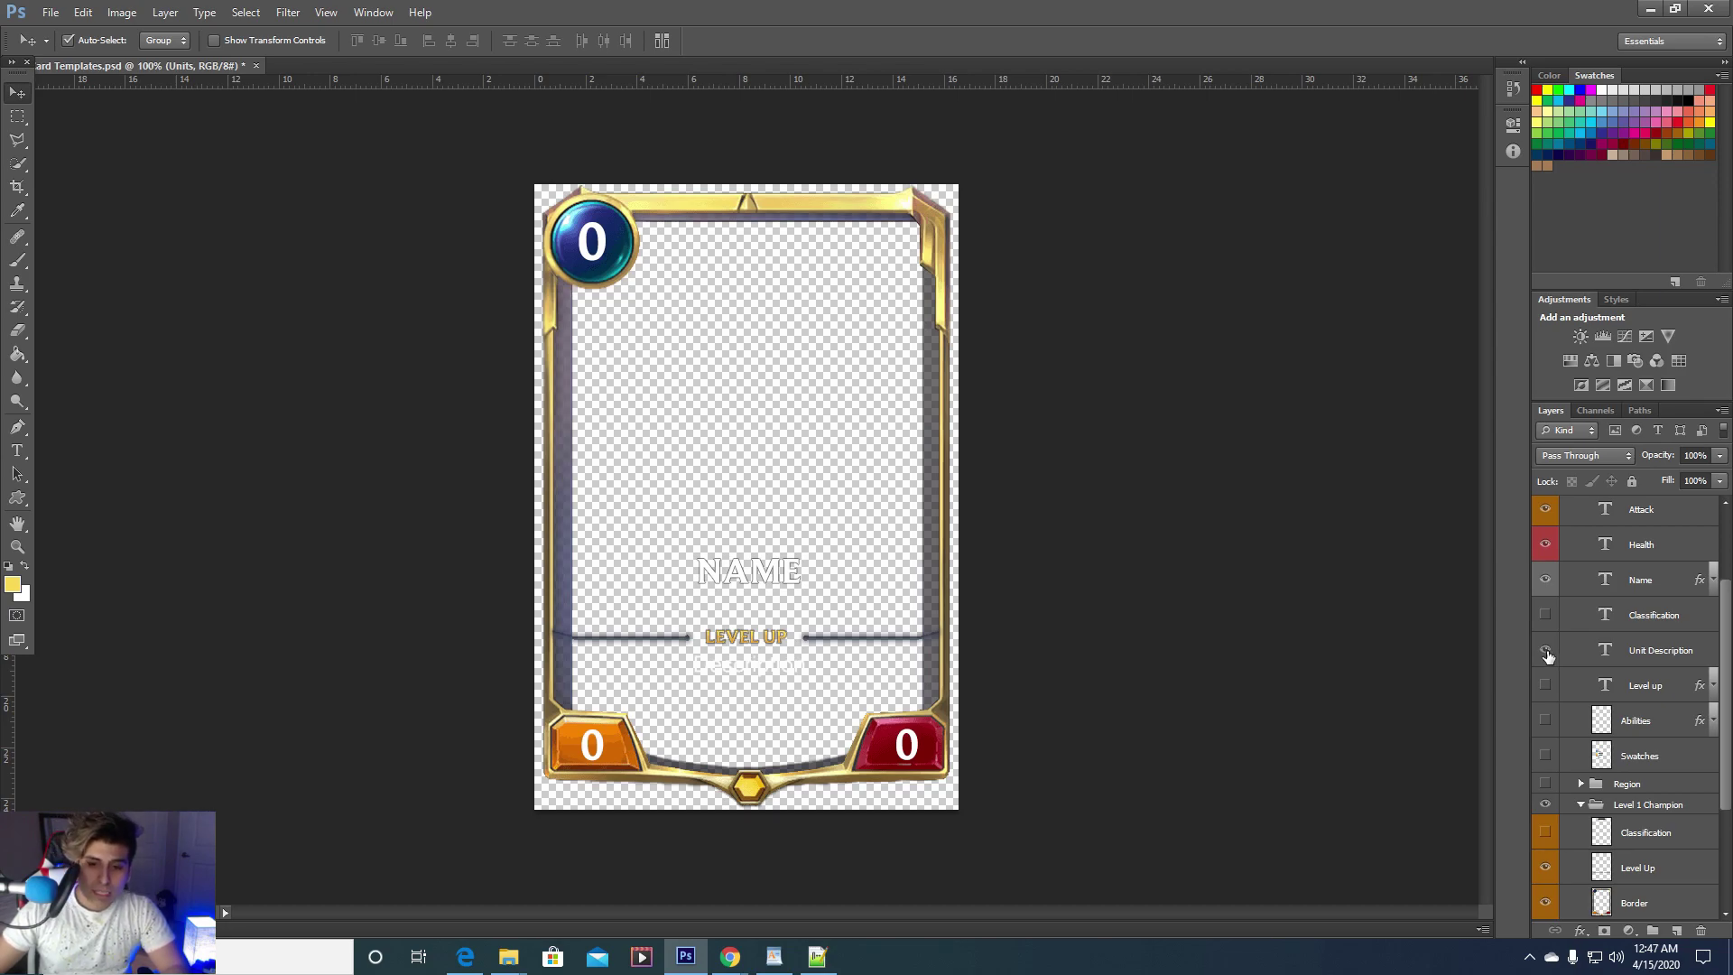
pyautogui.click(1546, 651)
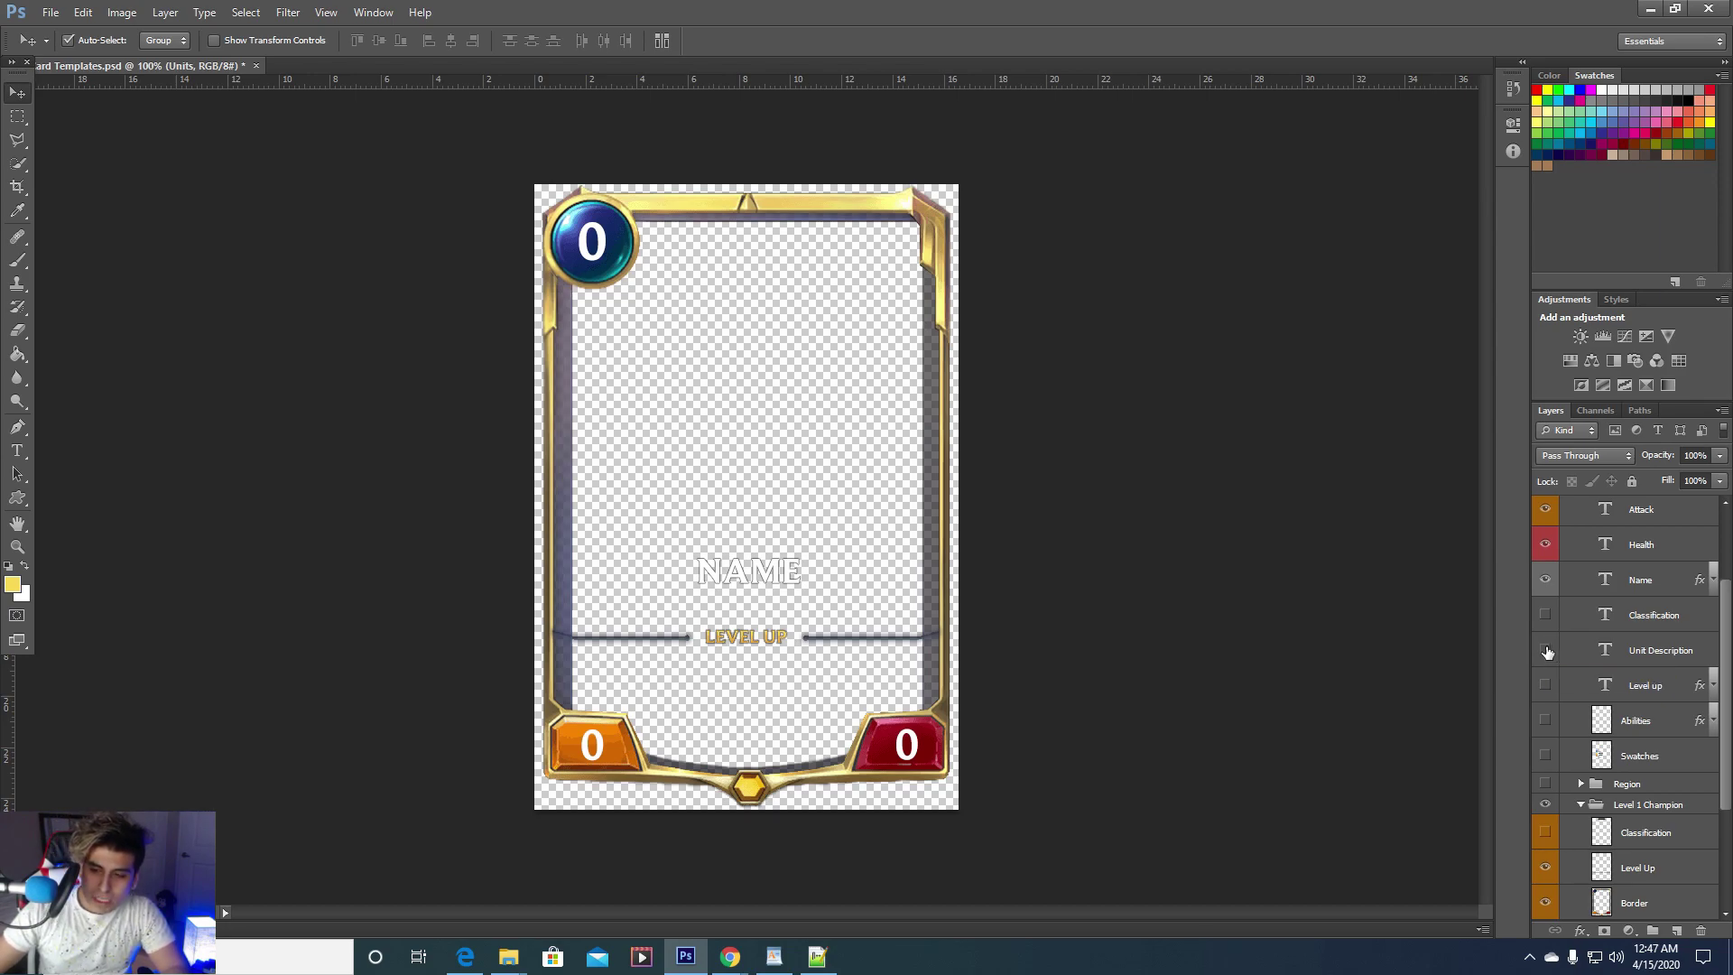
pyautogui.click(1546, 651)
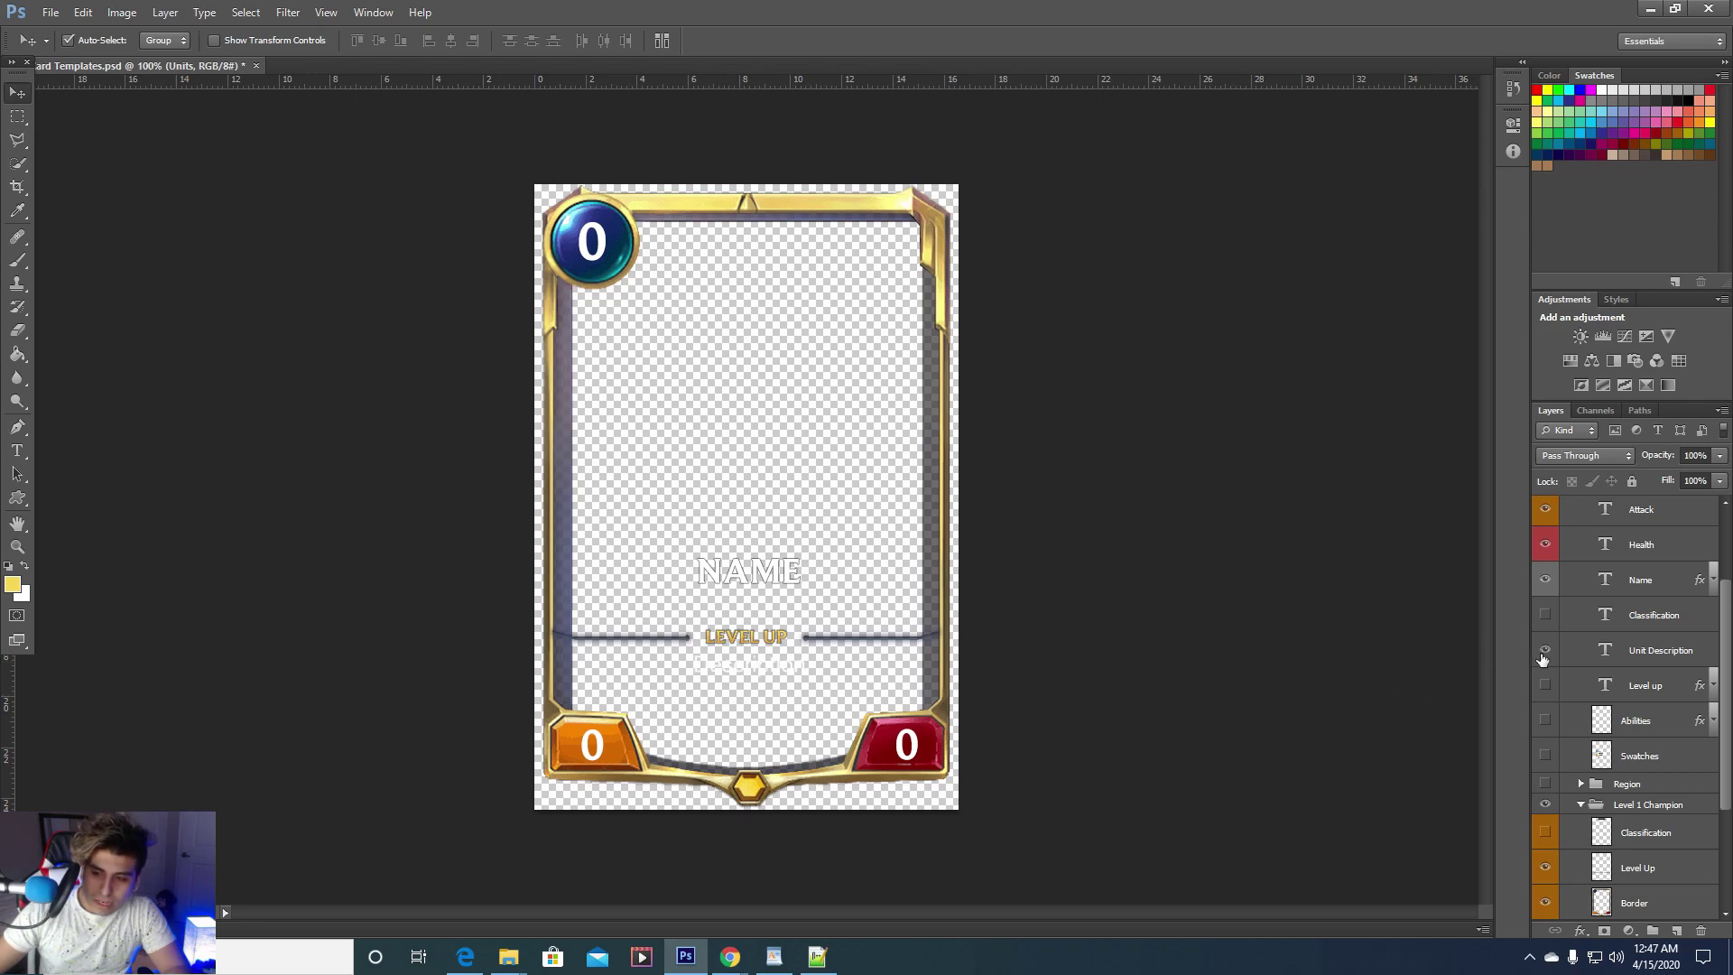
# Make the Guide group visible, expand it, and preview the Champion Level 1 and Champion Level 2 example cards one at a time
pyautogui.scroll(-4, 1575, 664)
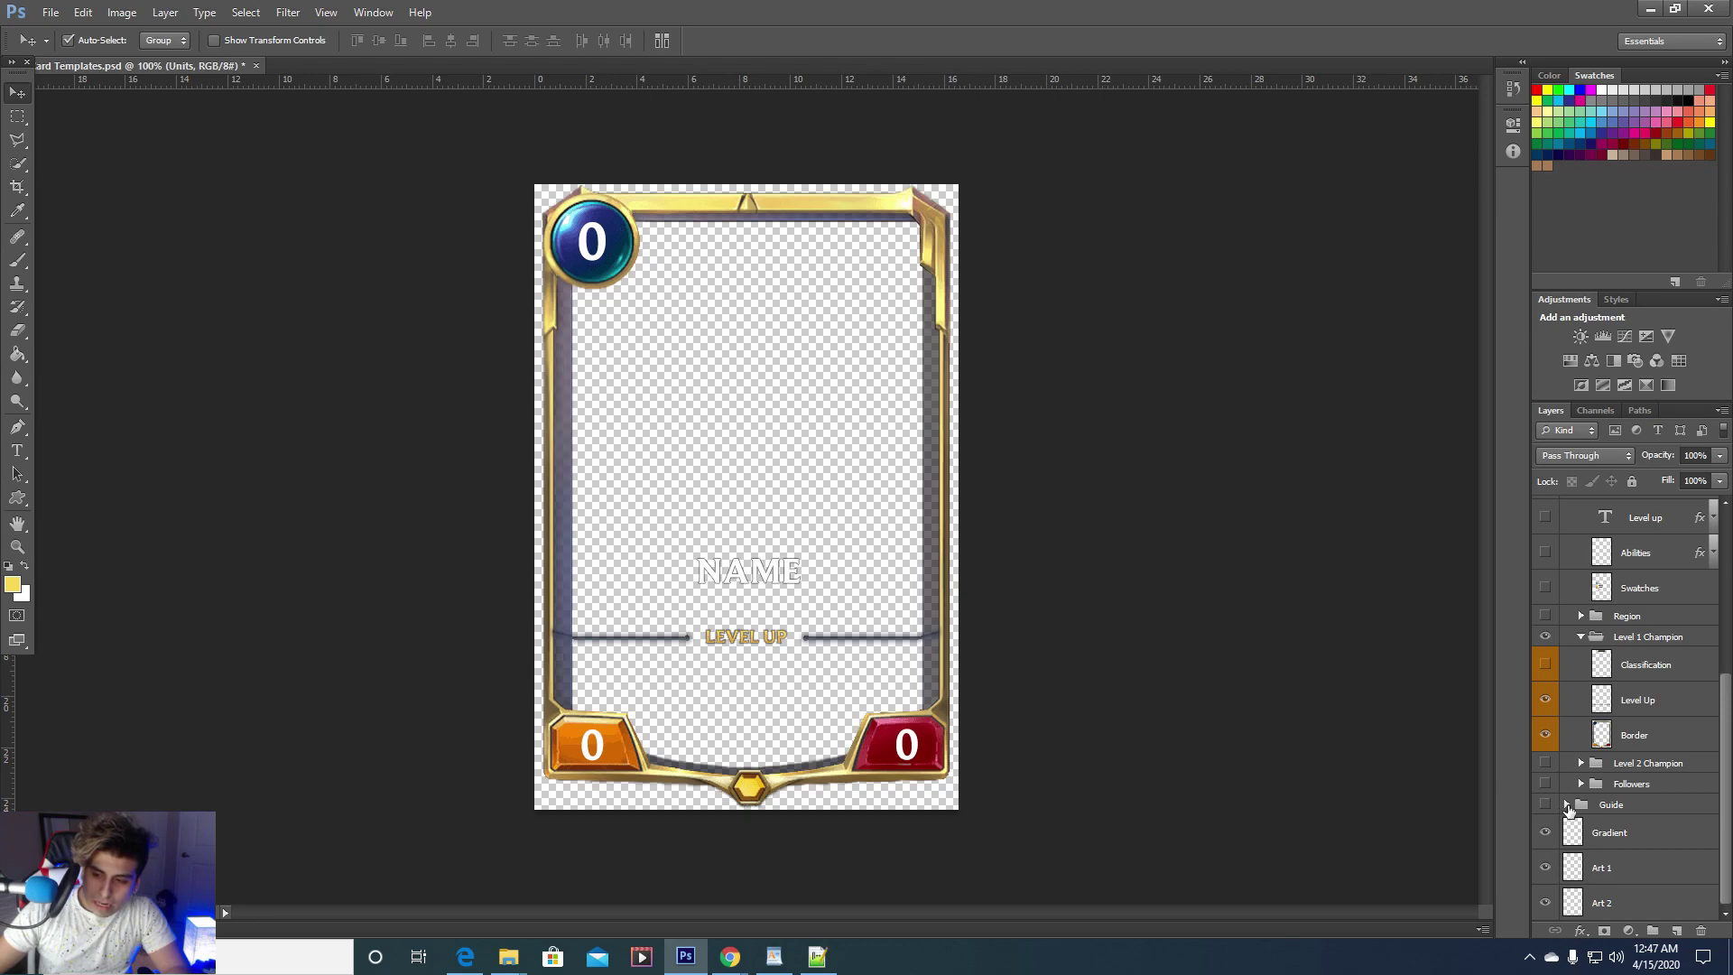
pyautogui.click(1569, 804)
pyautogui.scroll(-1, 1568, 804)
pyautogui.click(1544, 742)
pyautogui.click(1545, 805)
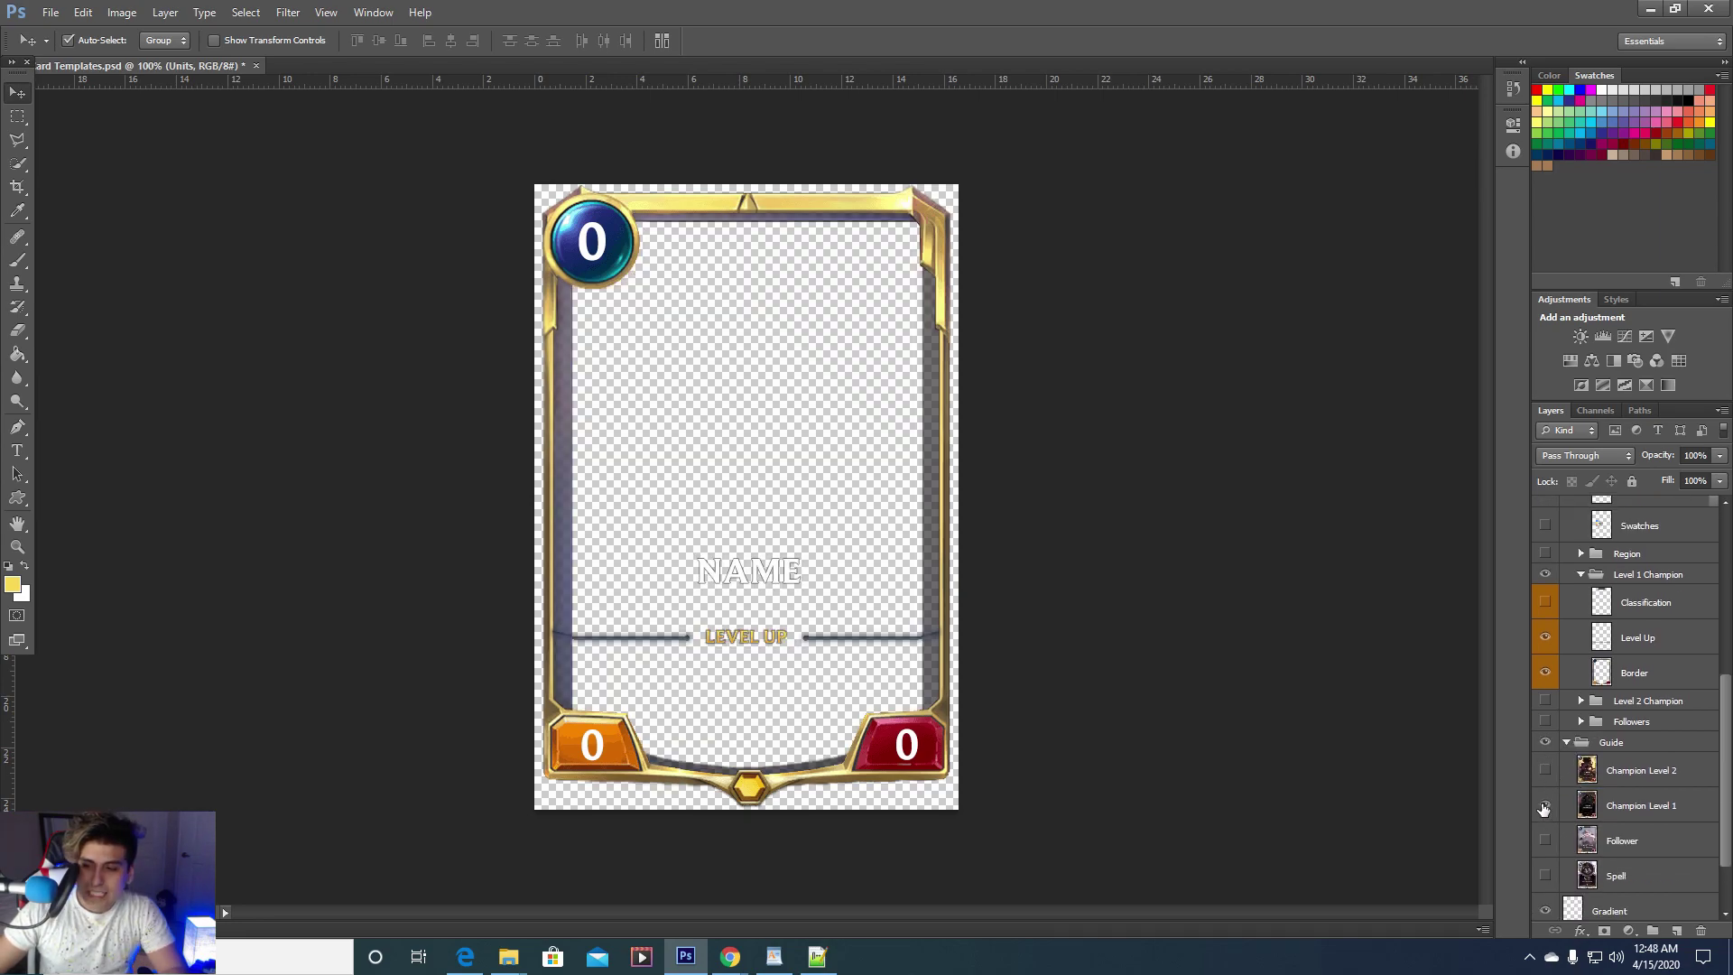
pyautogui.click(1544, 806)
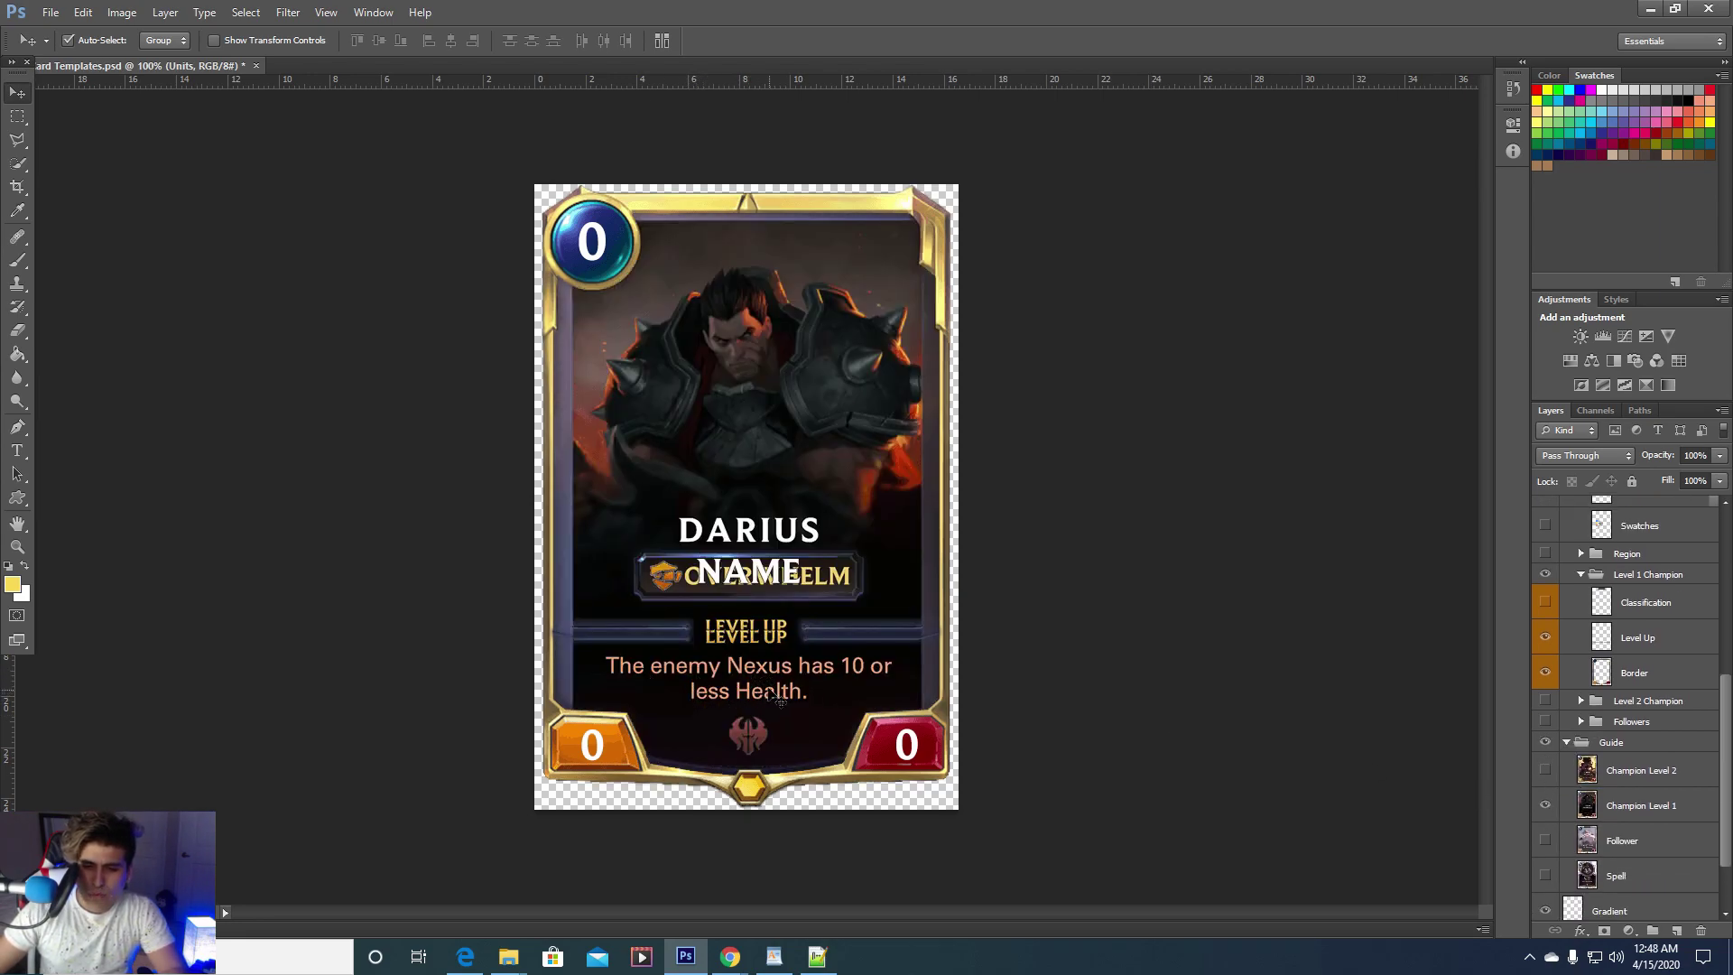
pyautogui.click(1545, 805)
pyautogui.click(1546, 770)
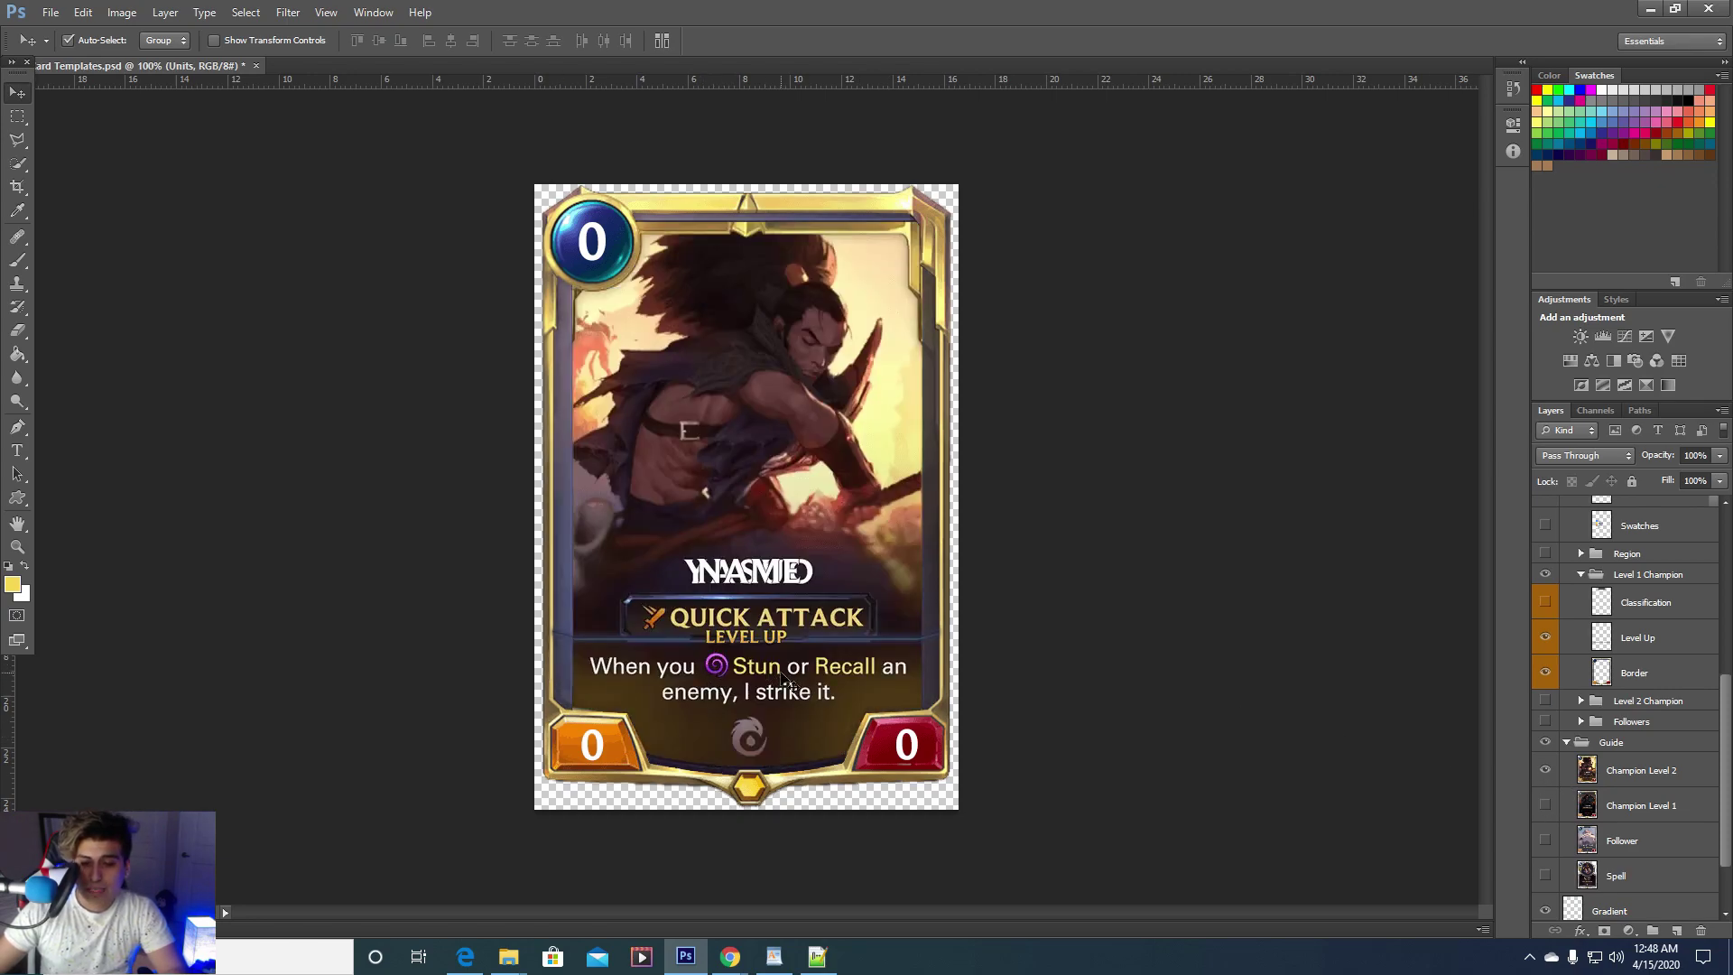
pyautogui.click(1545, 772)
# Hide the Unit Description text layer and show the Level up text layer in the Units group
pyautogui.scroll(3, 1547, 686)
pyautogui.click(1545, 627)
pyautogui.click(1545, 627)
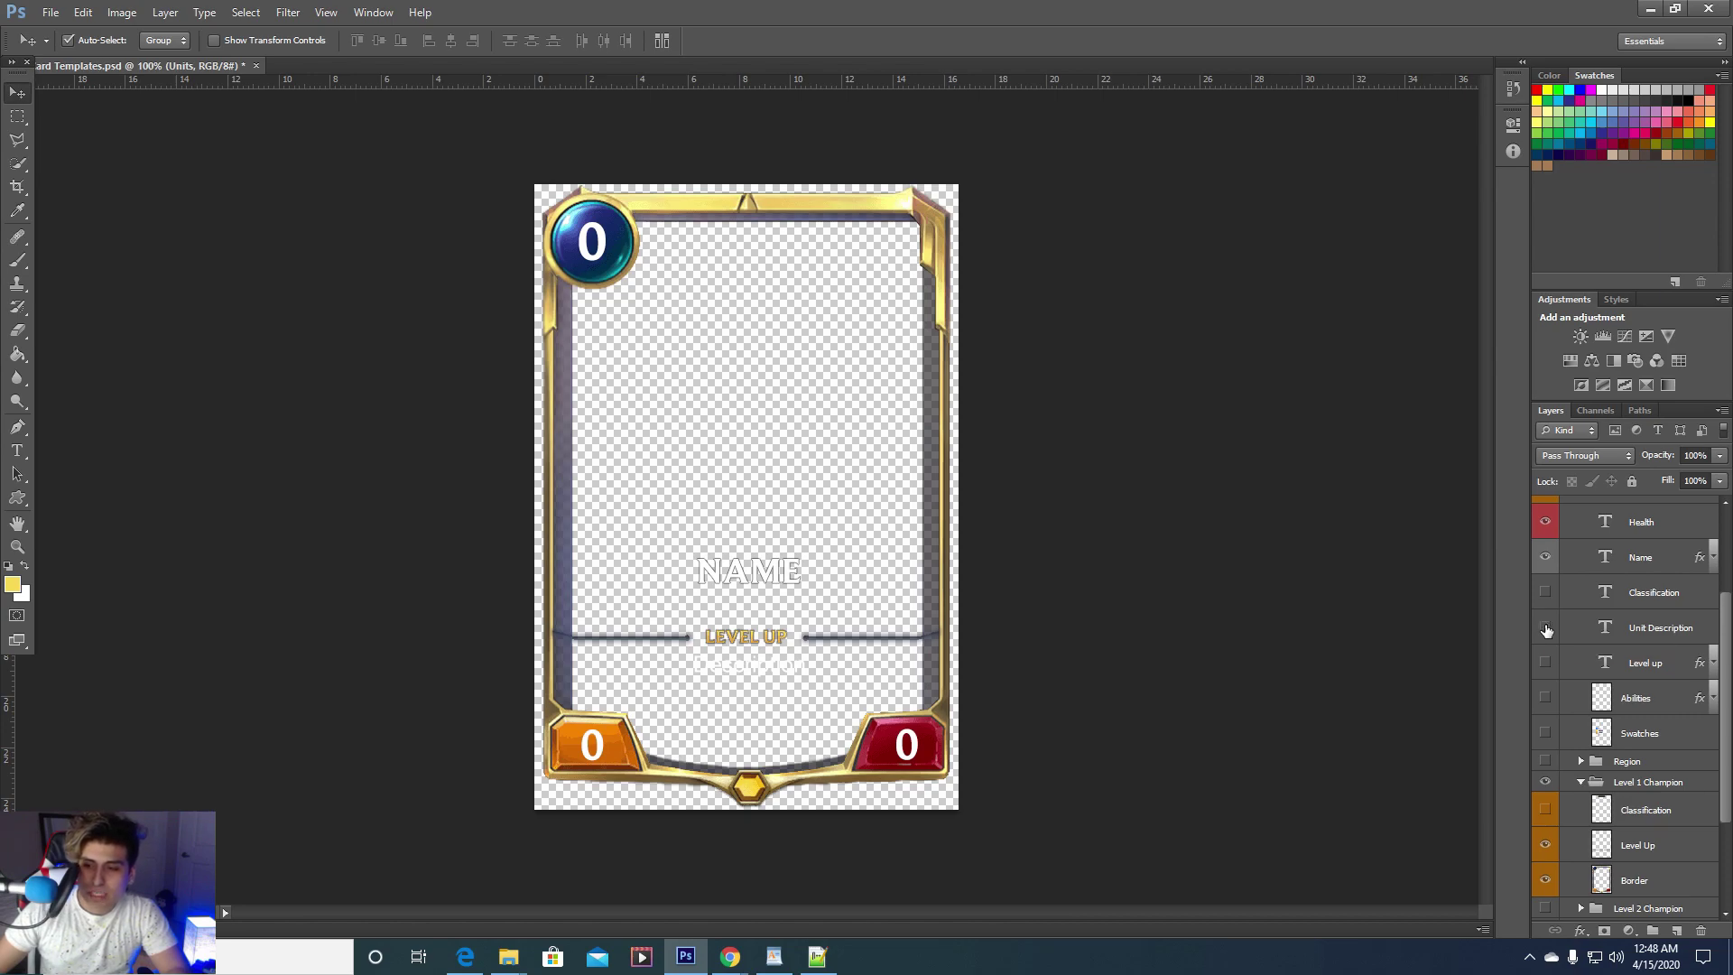
pyautogui.click(1546, 663)
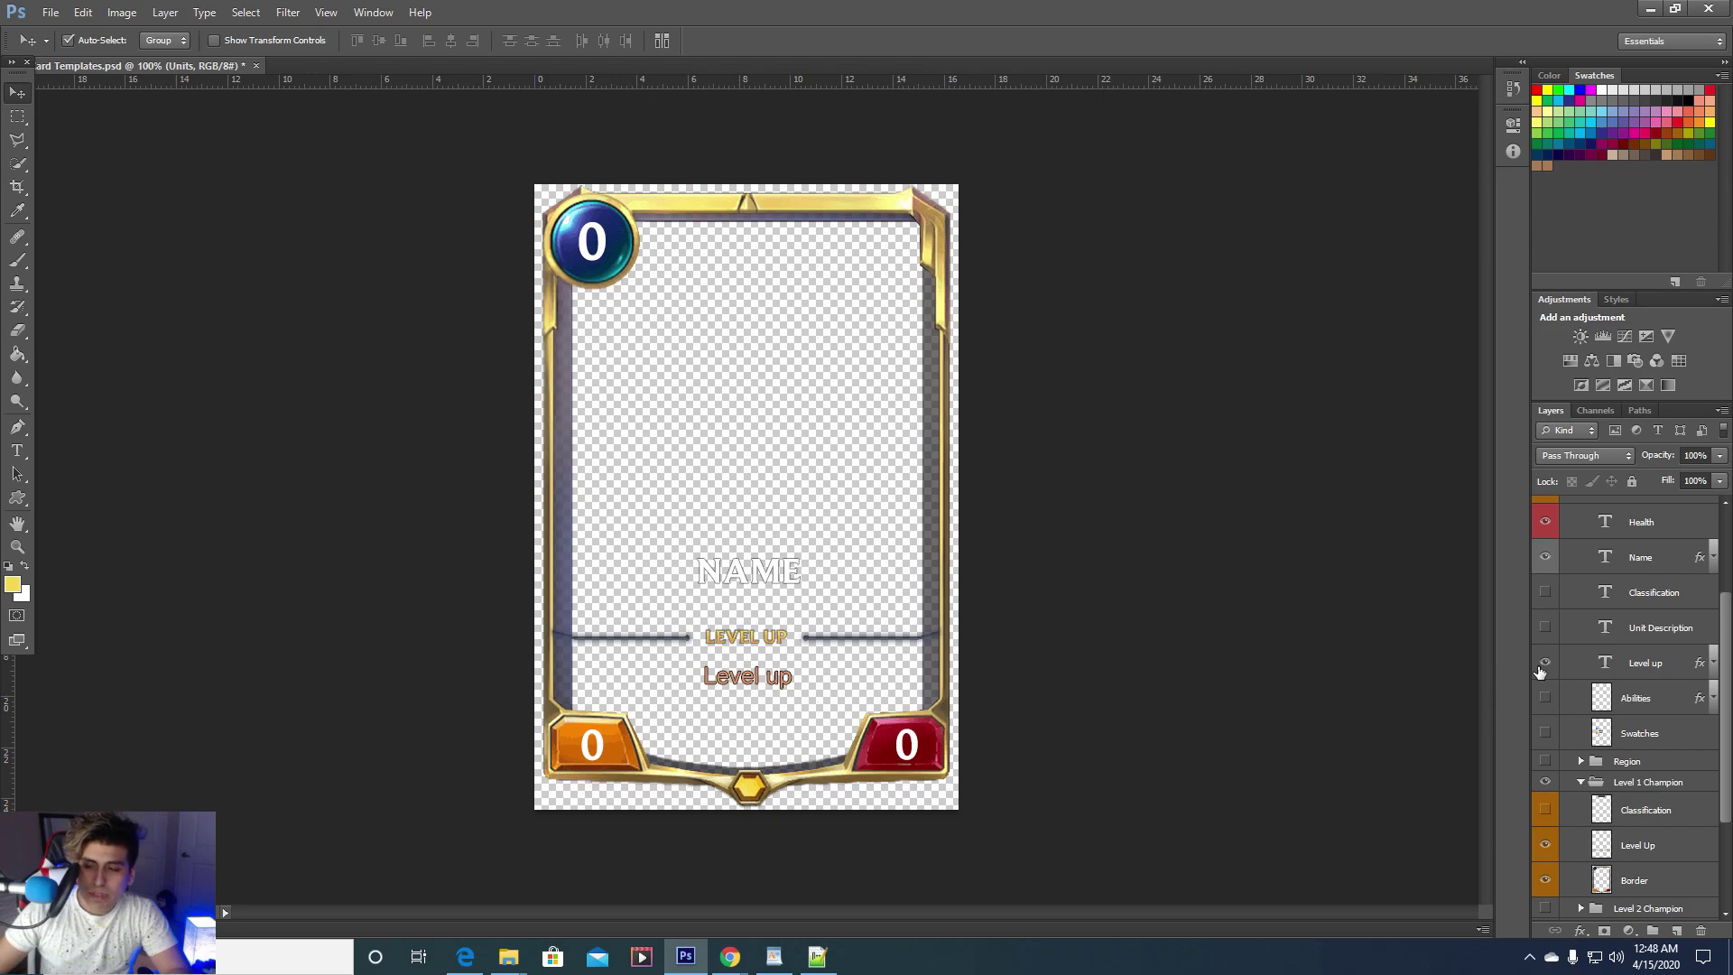
# Collapse the Level 1 Champion subgroup and the whole Units group
pyautogui.scroll(-3, 1556, 718)
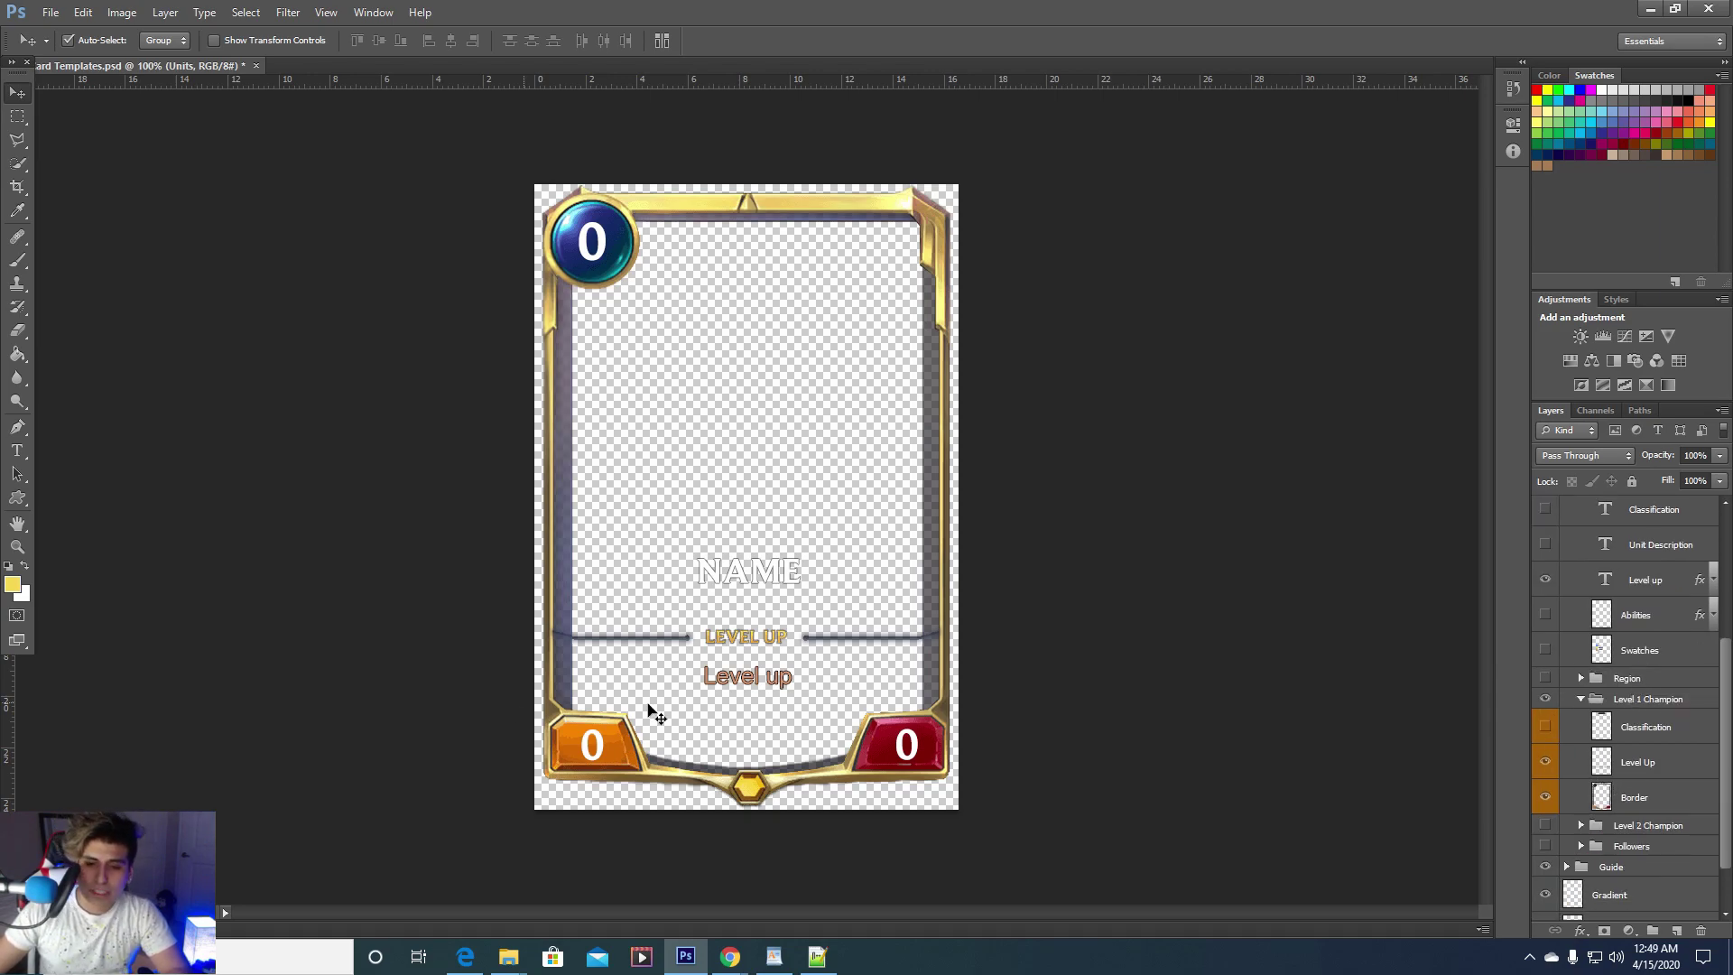
pyautogui.scroll(-2, 1620, 767)
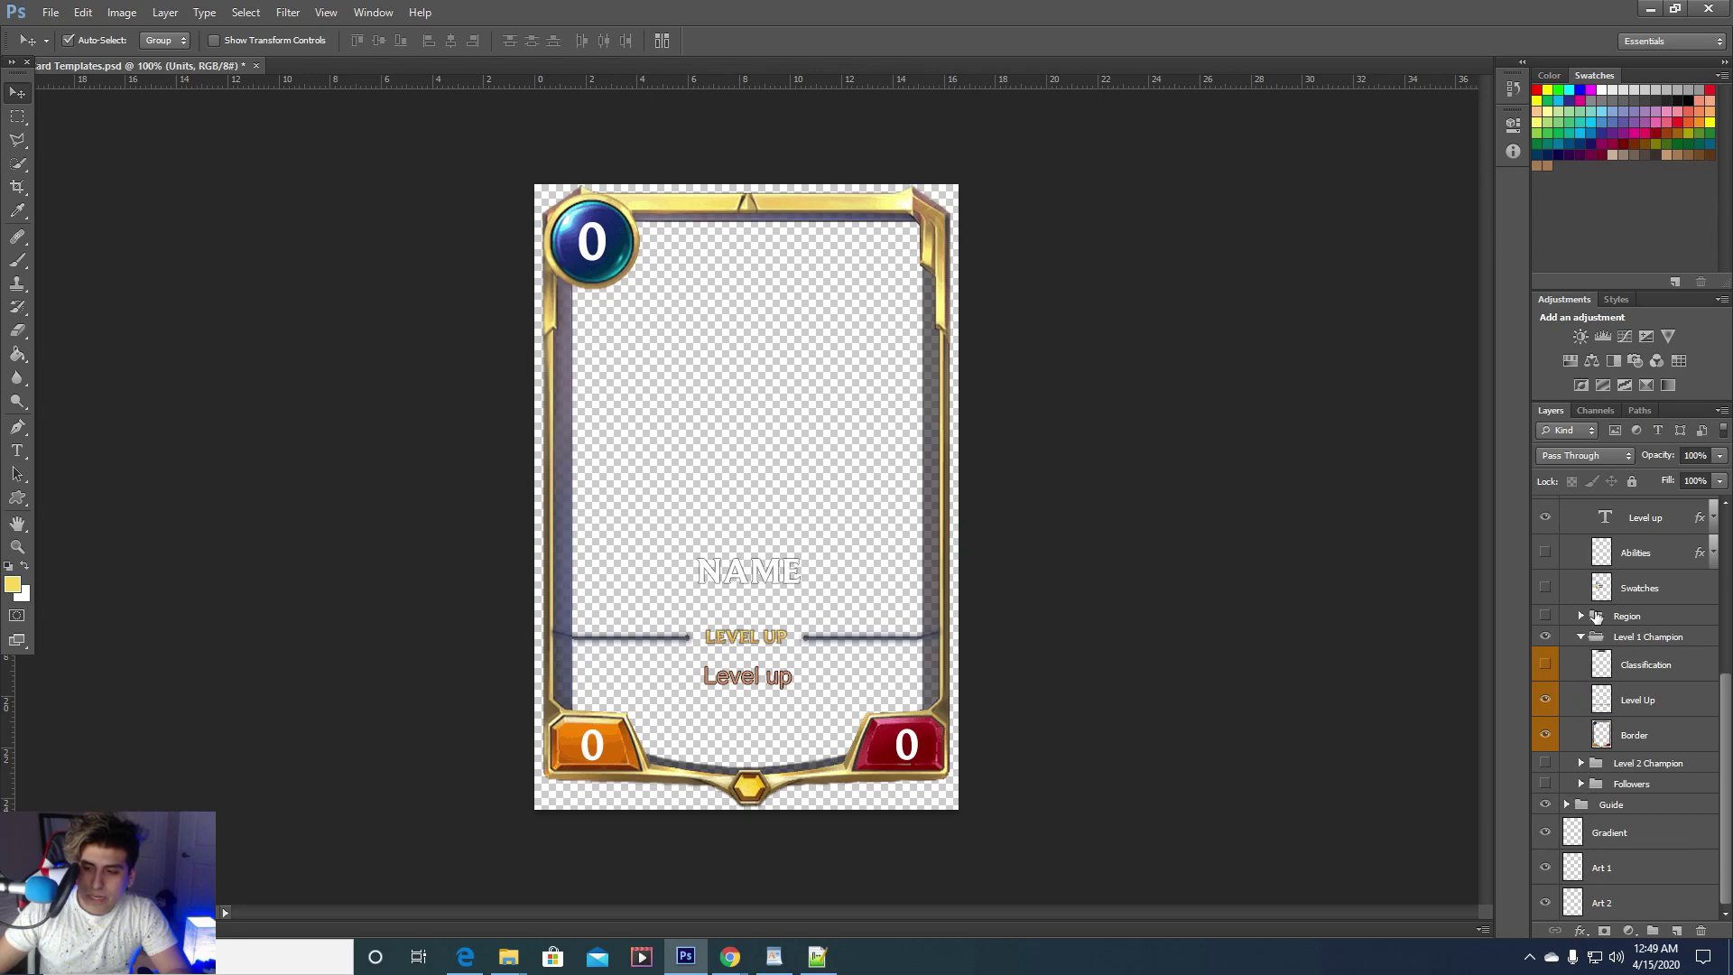
pyautogui.click(1580, 639)
pyautogui.scroll(3, 1598, 650)
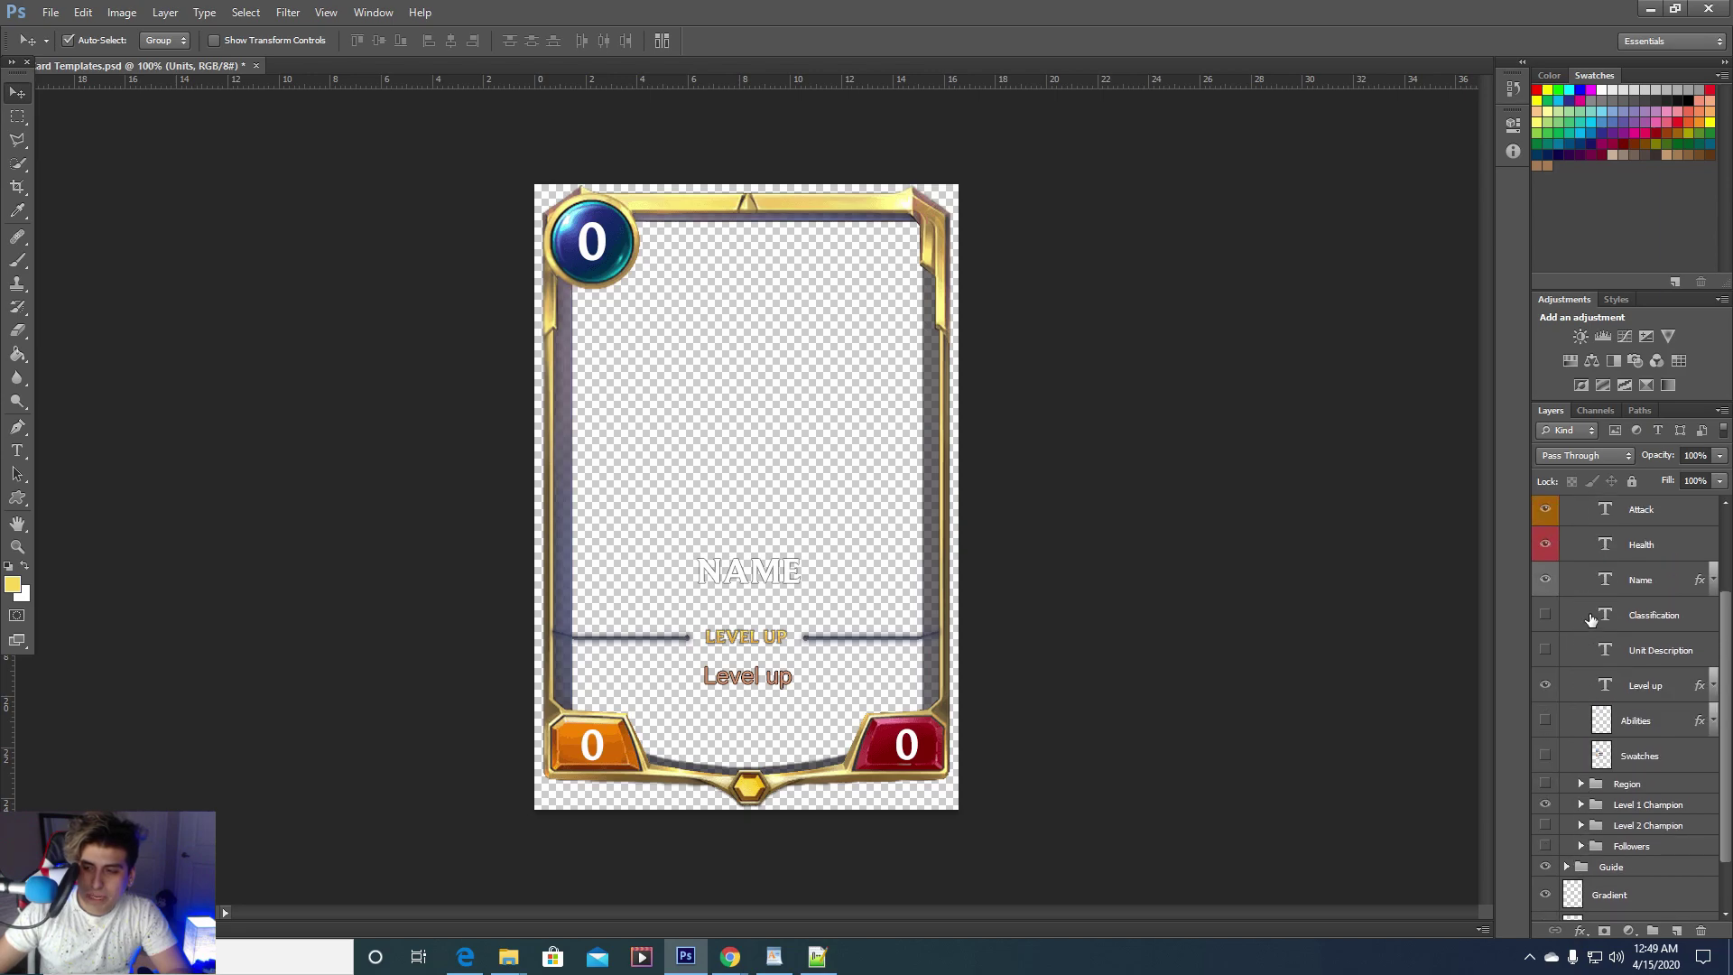
pyautogui.scroll(4, 1609, 661)
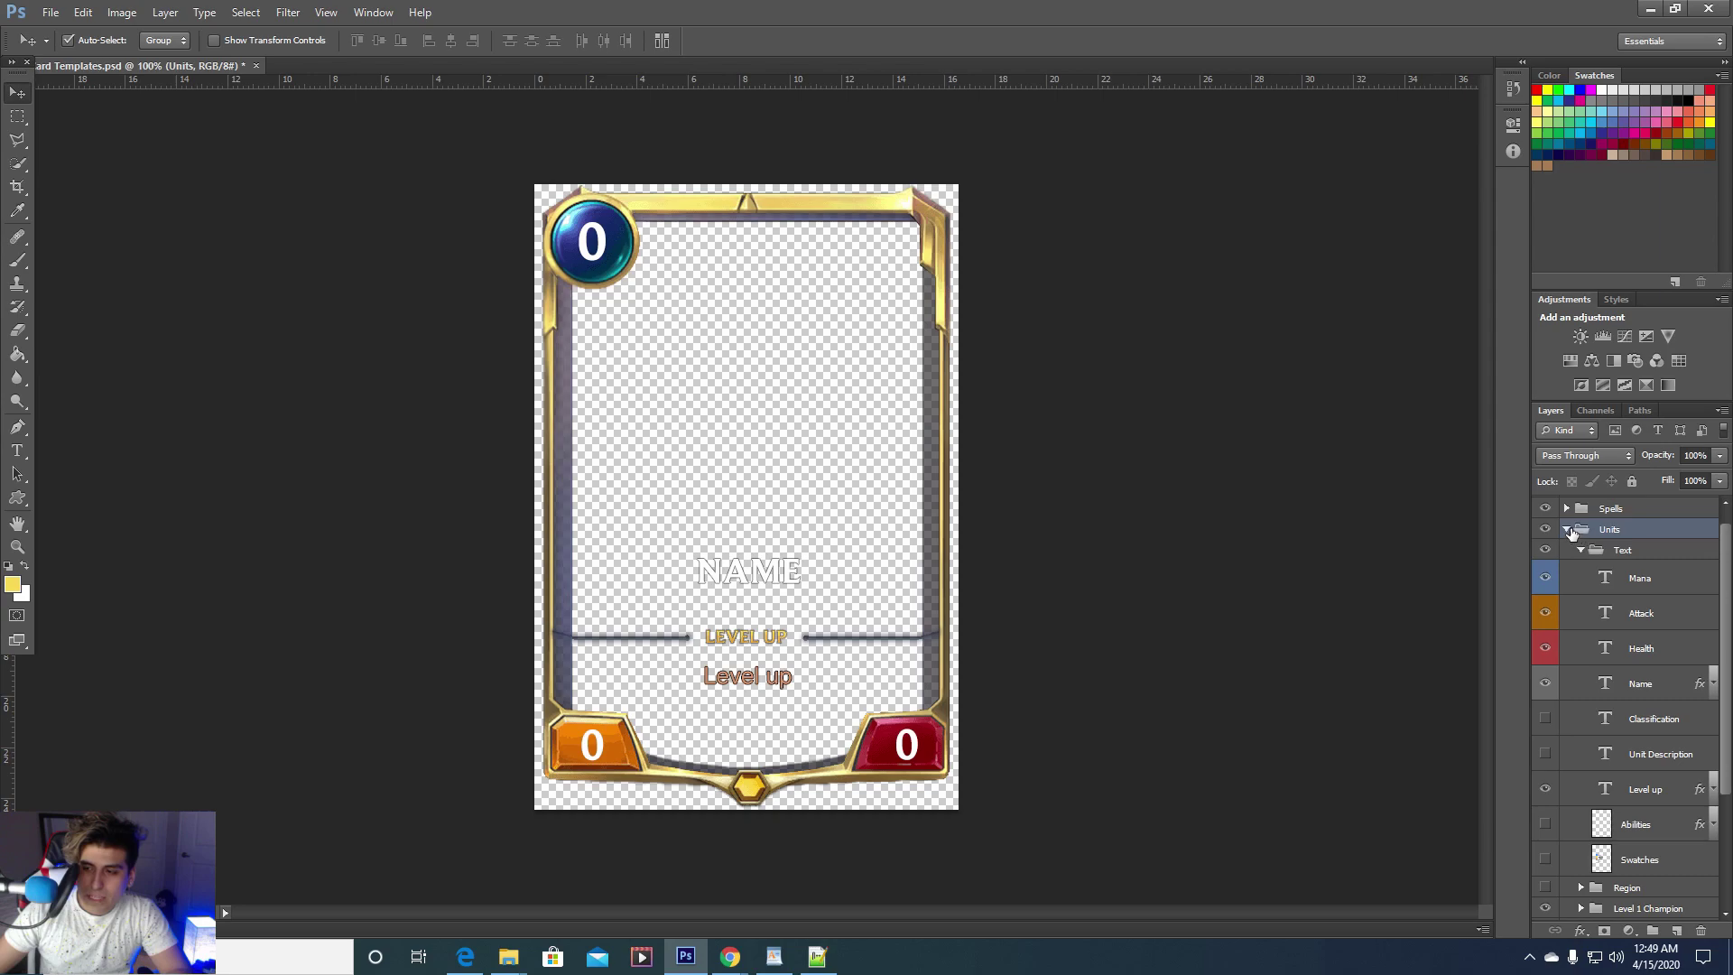
pyautogui.click(1568, 530)
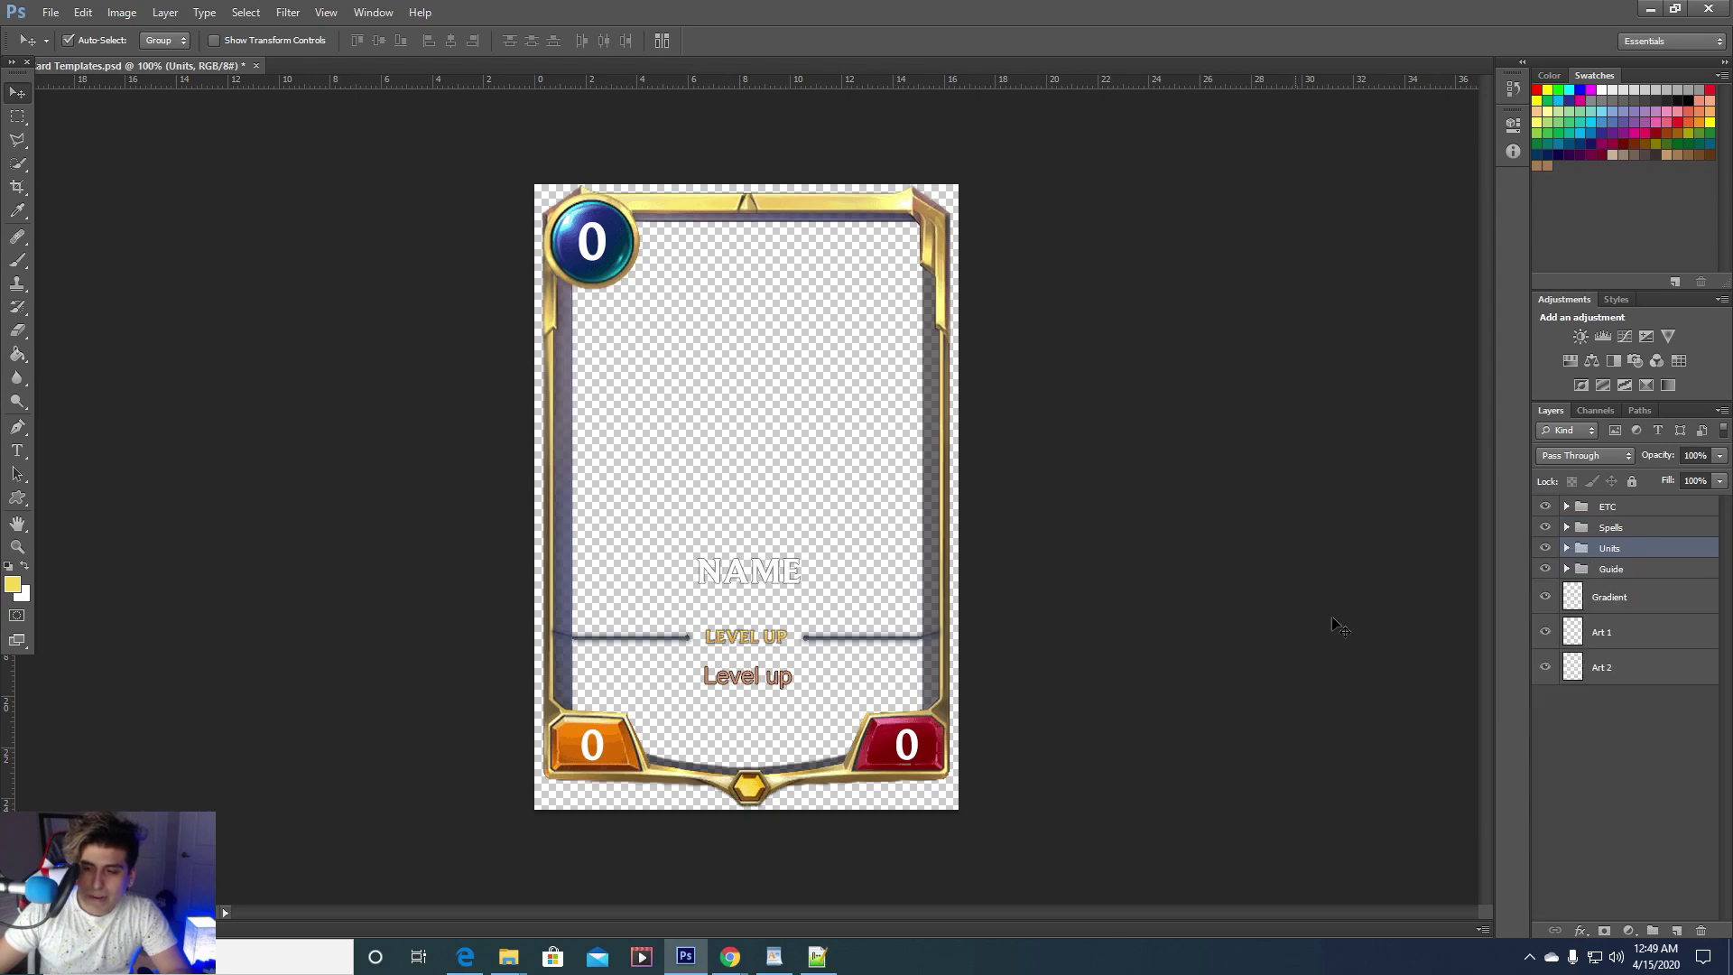
# Expand the Guide group and compare the template with the Champion Level 2 and Champion Level 1 examples, hiding each again
pyautogui.click(1568, 571)
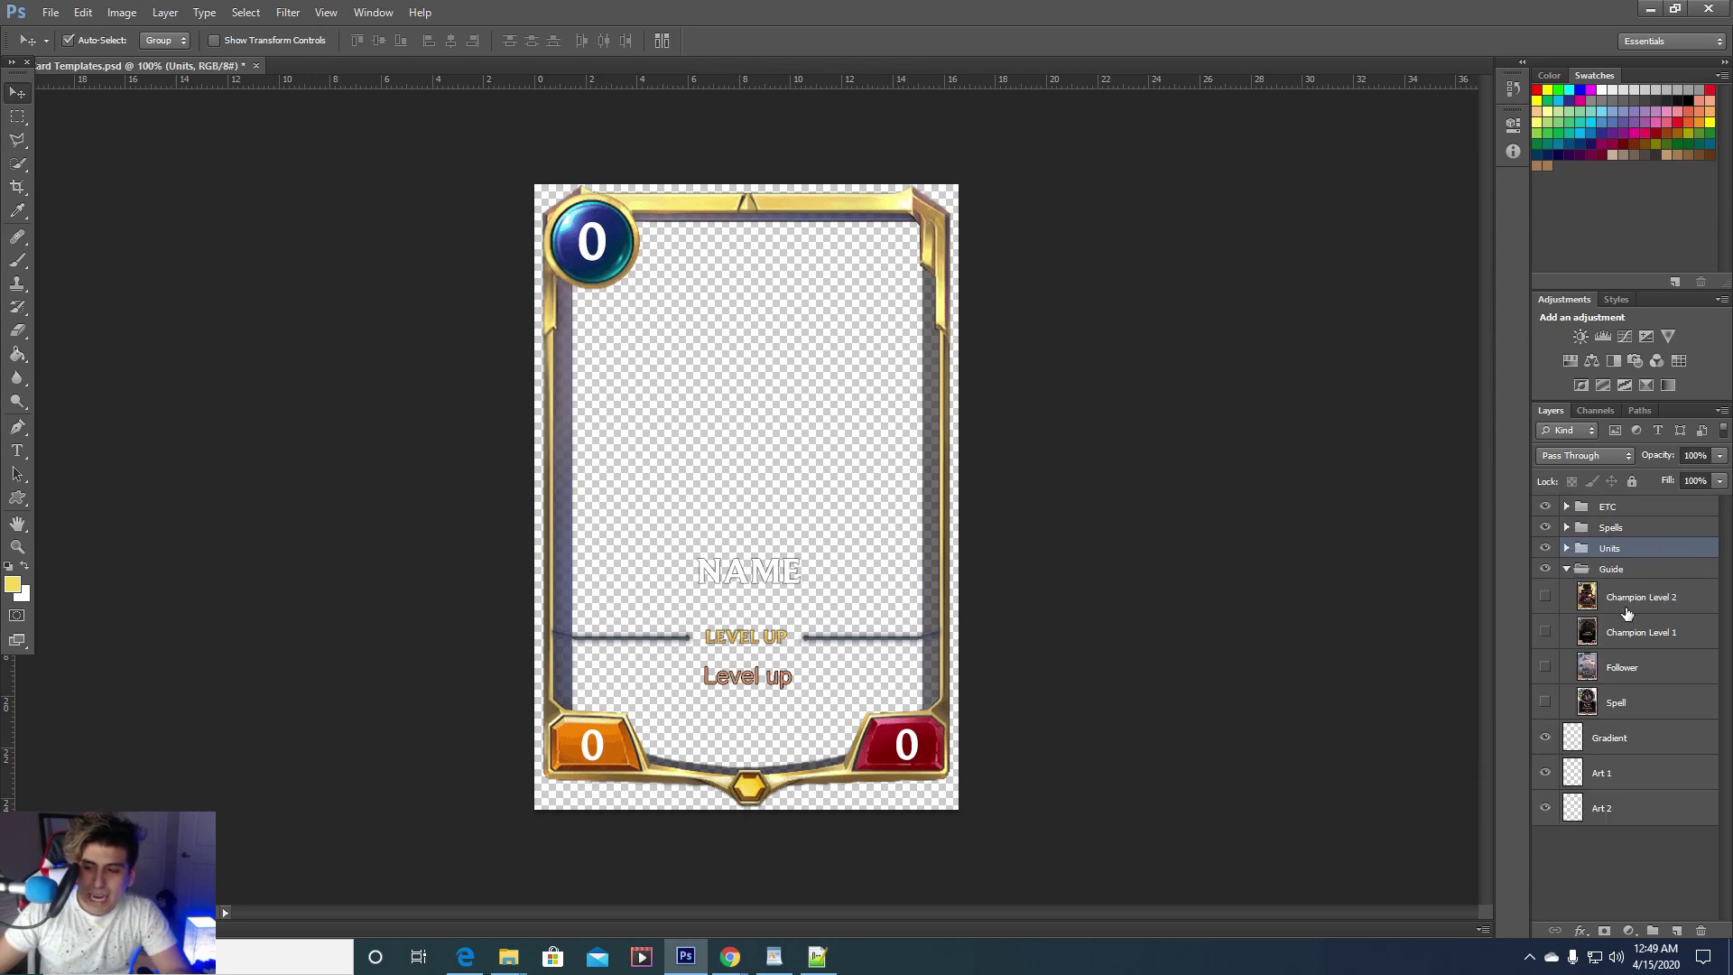
pyautogui.click(1544, 598)
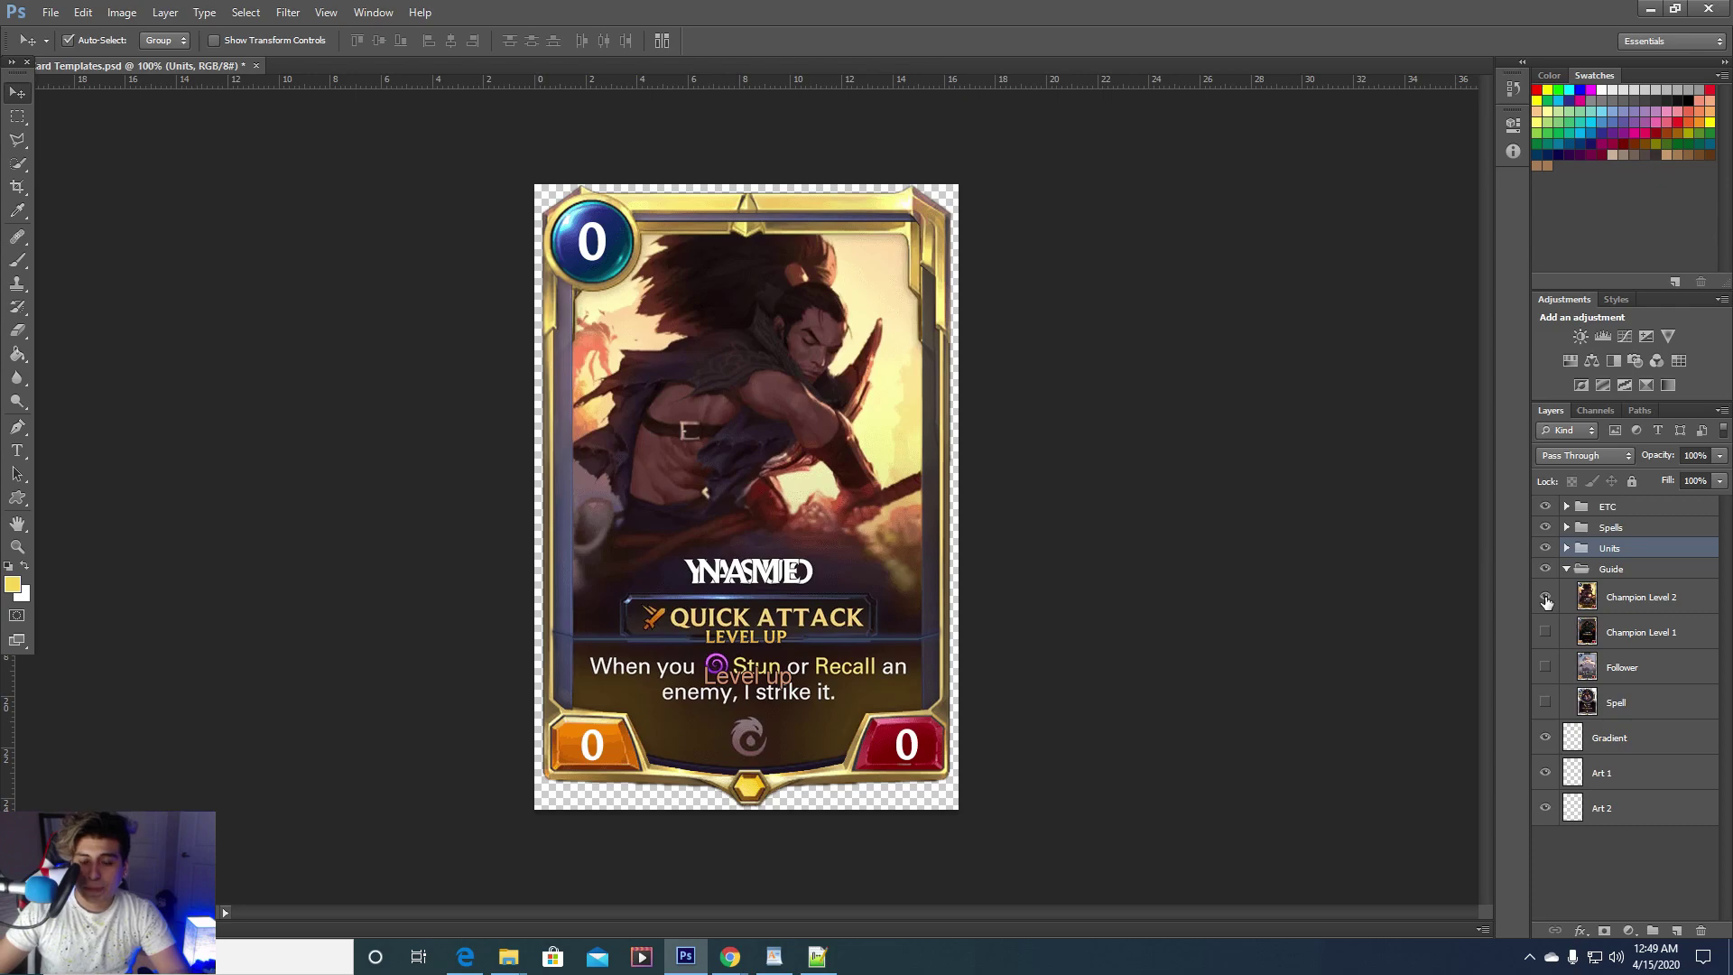
pyautogui.click(1545, 597)
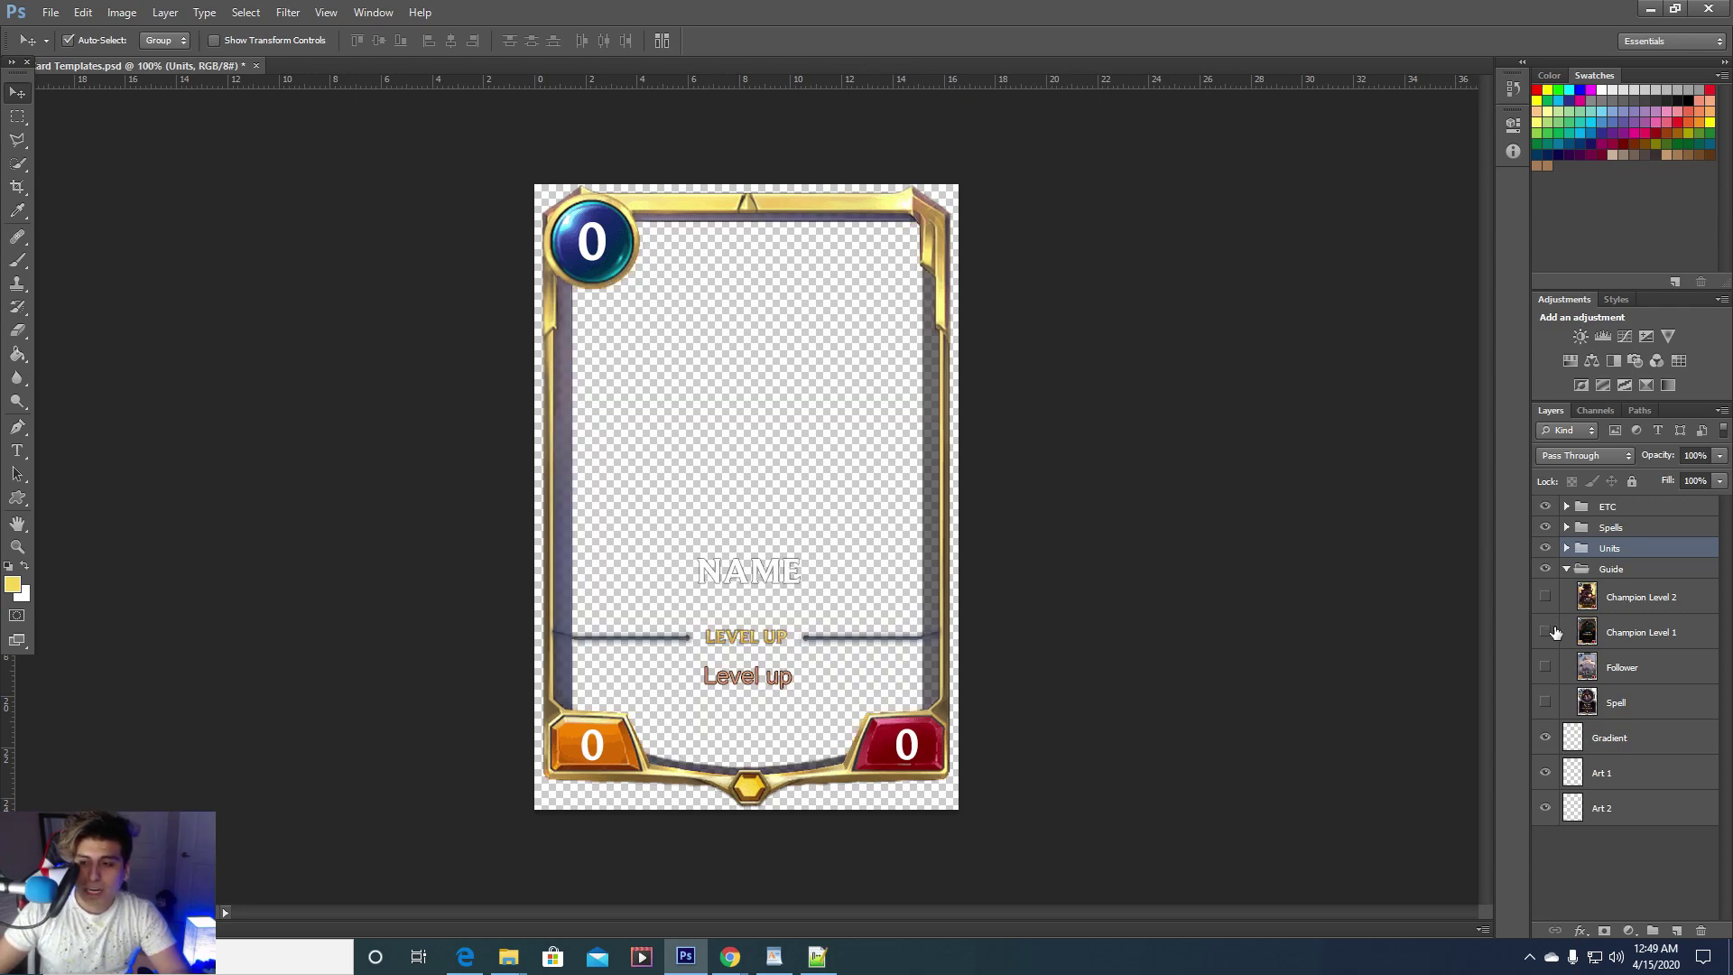
pyautogui.click(1546, 633)
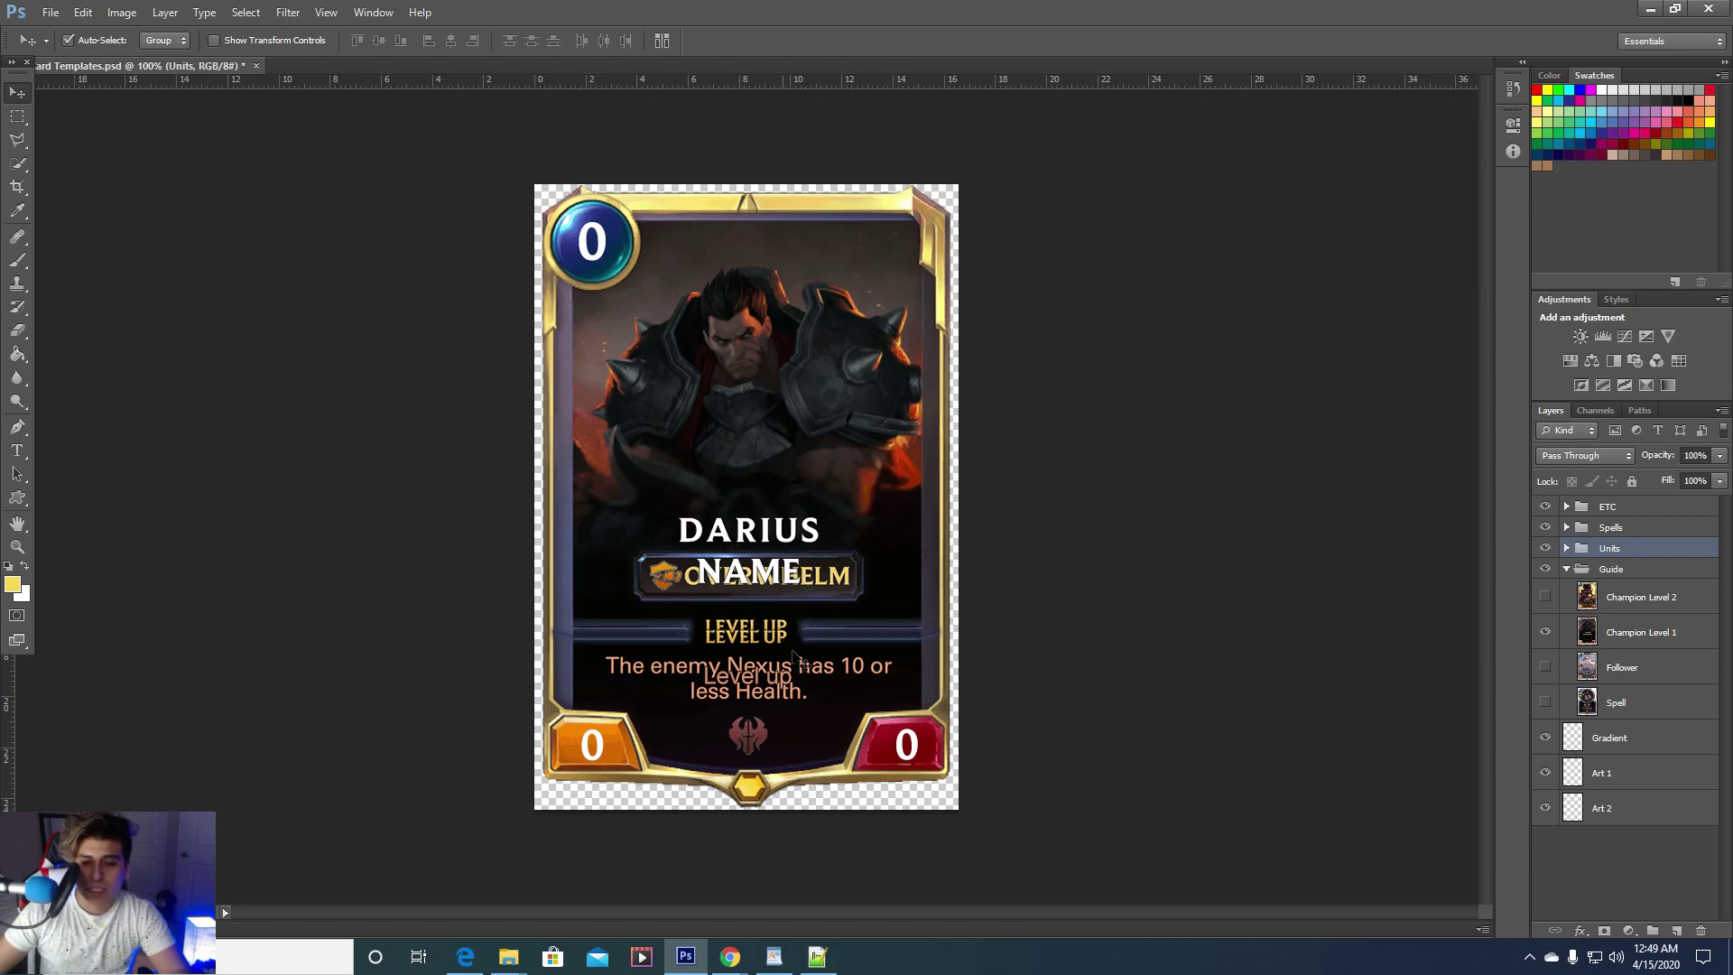
pyautogui.click(1546, 633)
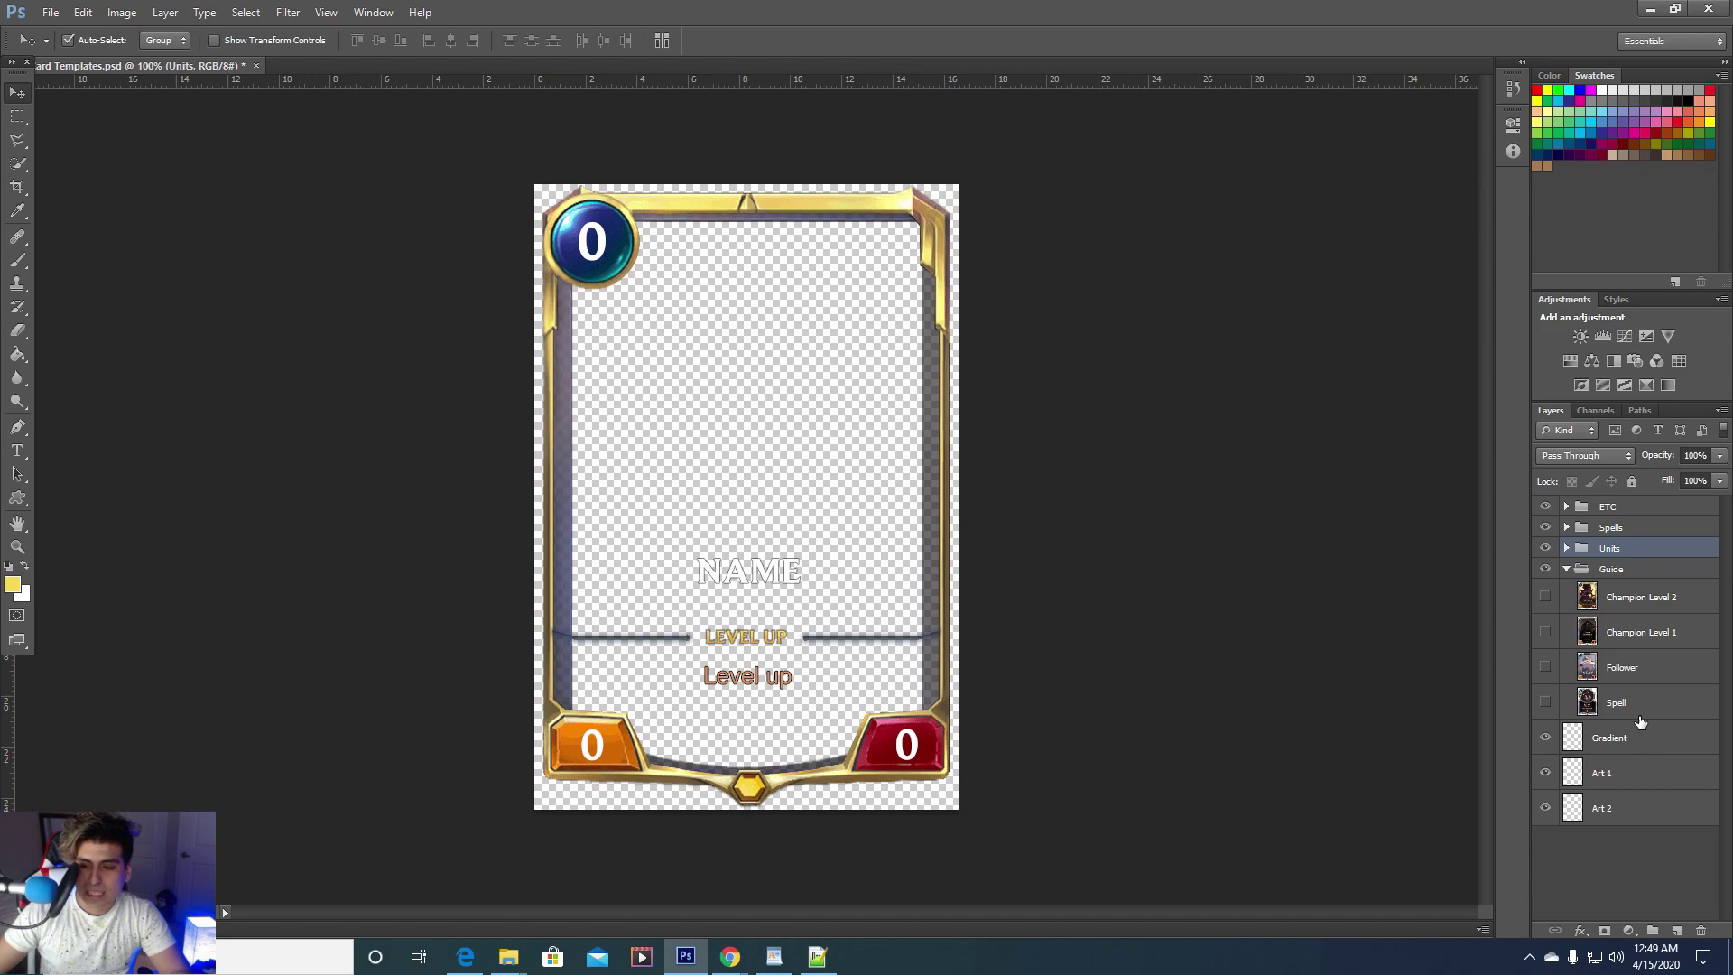
# Switch to File Explorer and select the ryzehd image in the LoR Custom Card Templates folder
pyautogui.moveTo(1732, 12); pyautogui.dragTo(722, 250)
pyautogui.click(869, 427)
pyautogui.moveTo(856, 247); pyautogui.dragTo(737, 248)
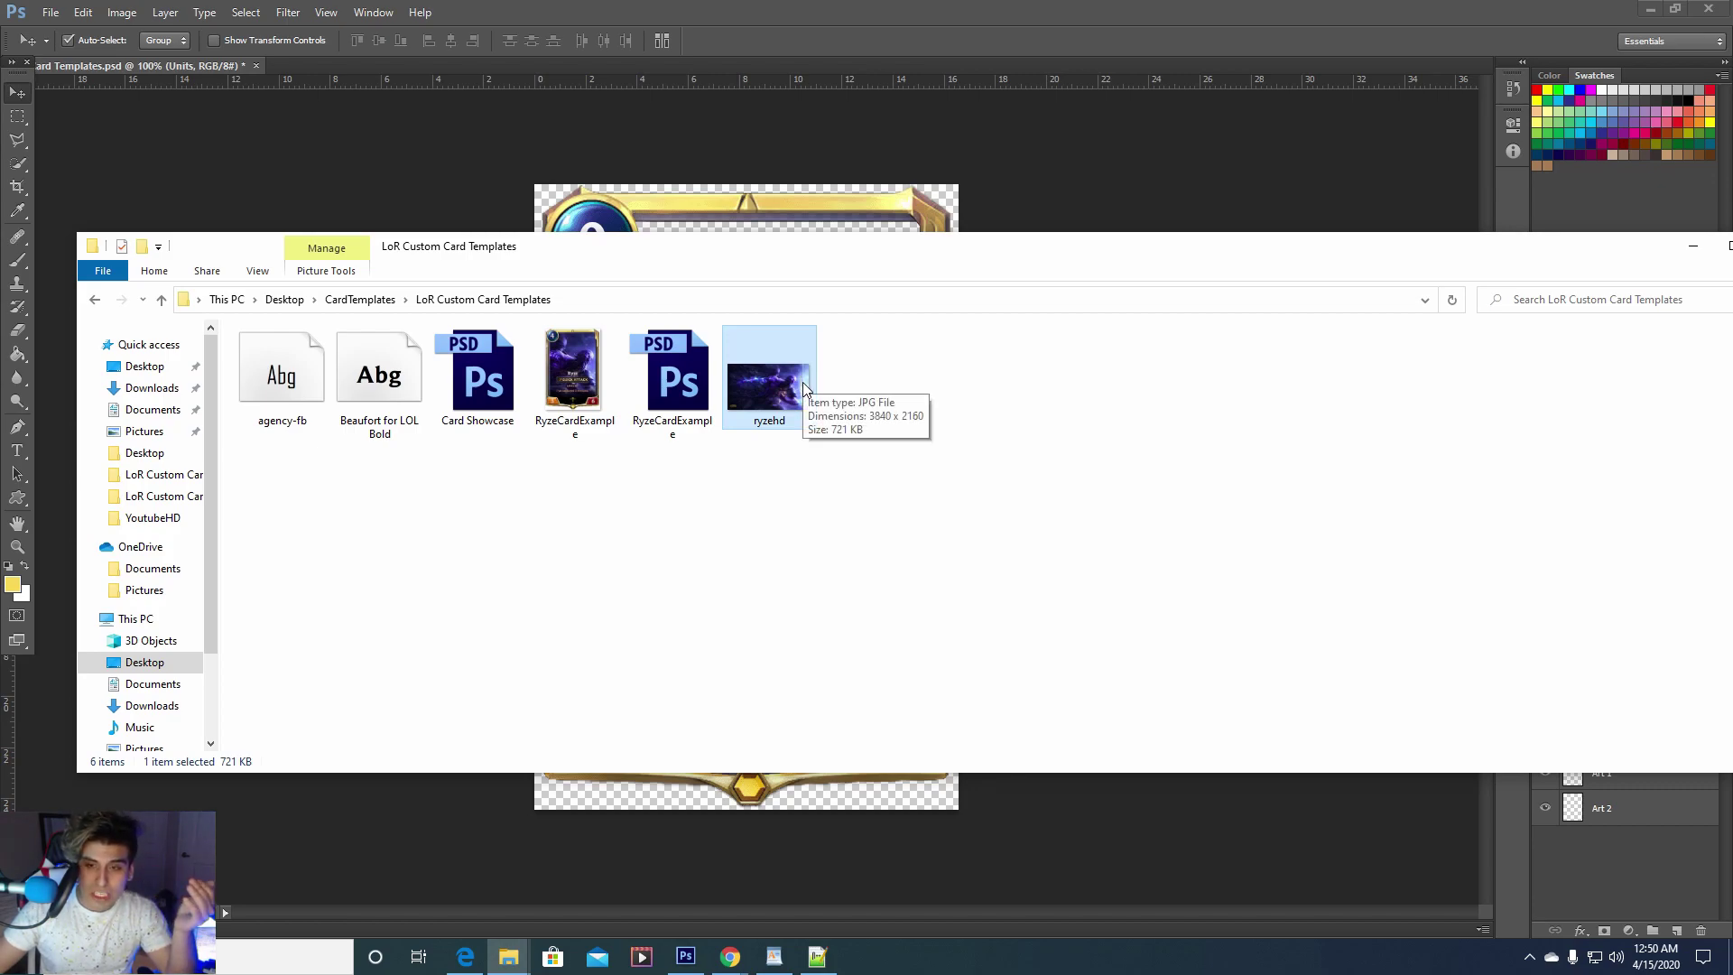
# Switch to Chrome and browse lolwallpapers.net for champion artwork, viewing the Zed & Reaper wallpaper page and returning to the list
pyautogui.hotkey('alt', 'Tab')
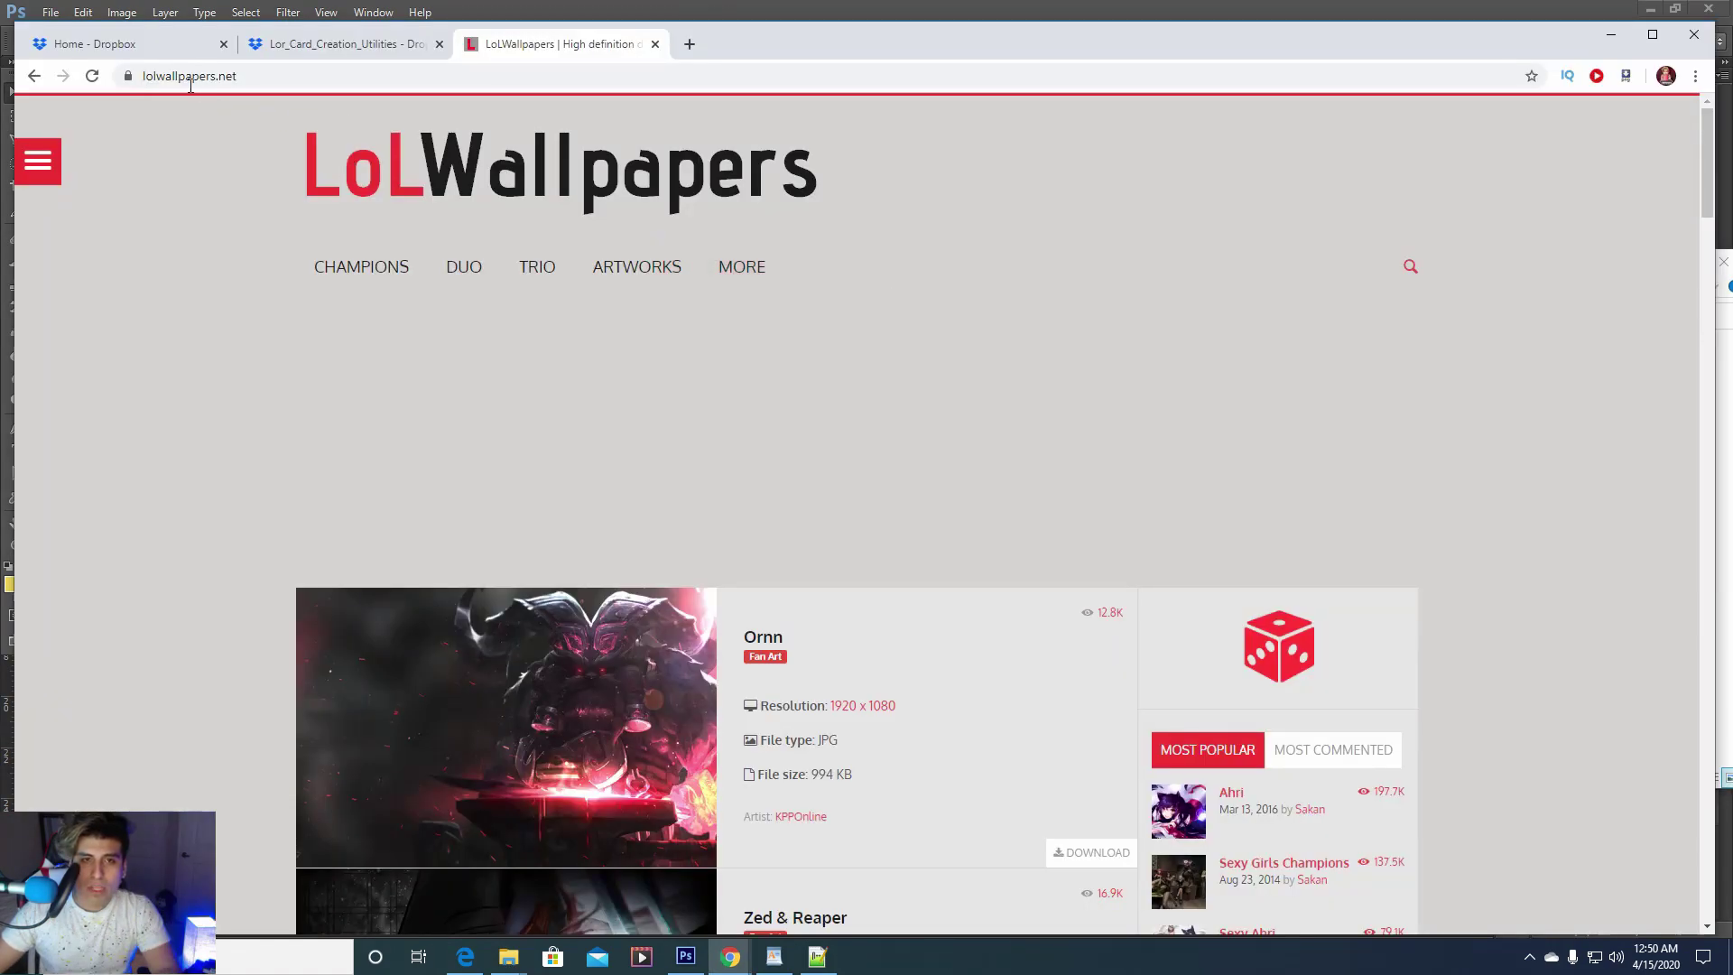
pyautogui.scroll(-4, 907, 279)
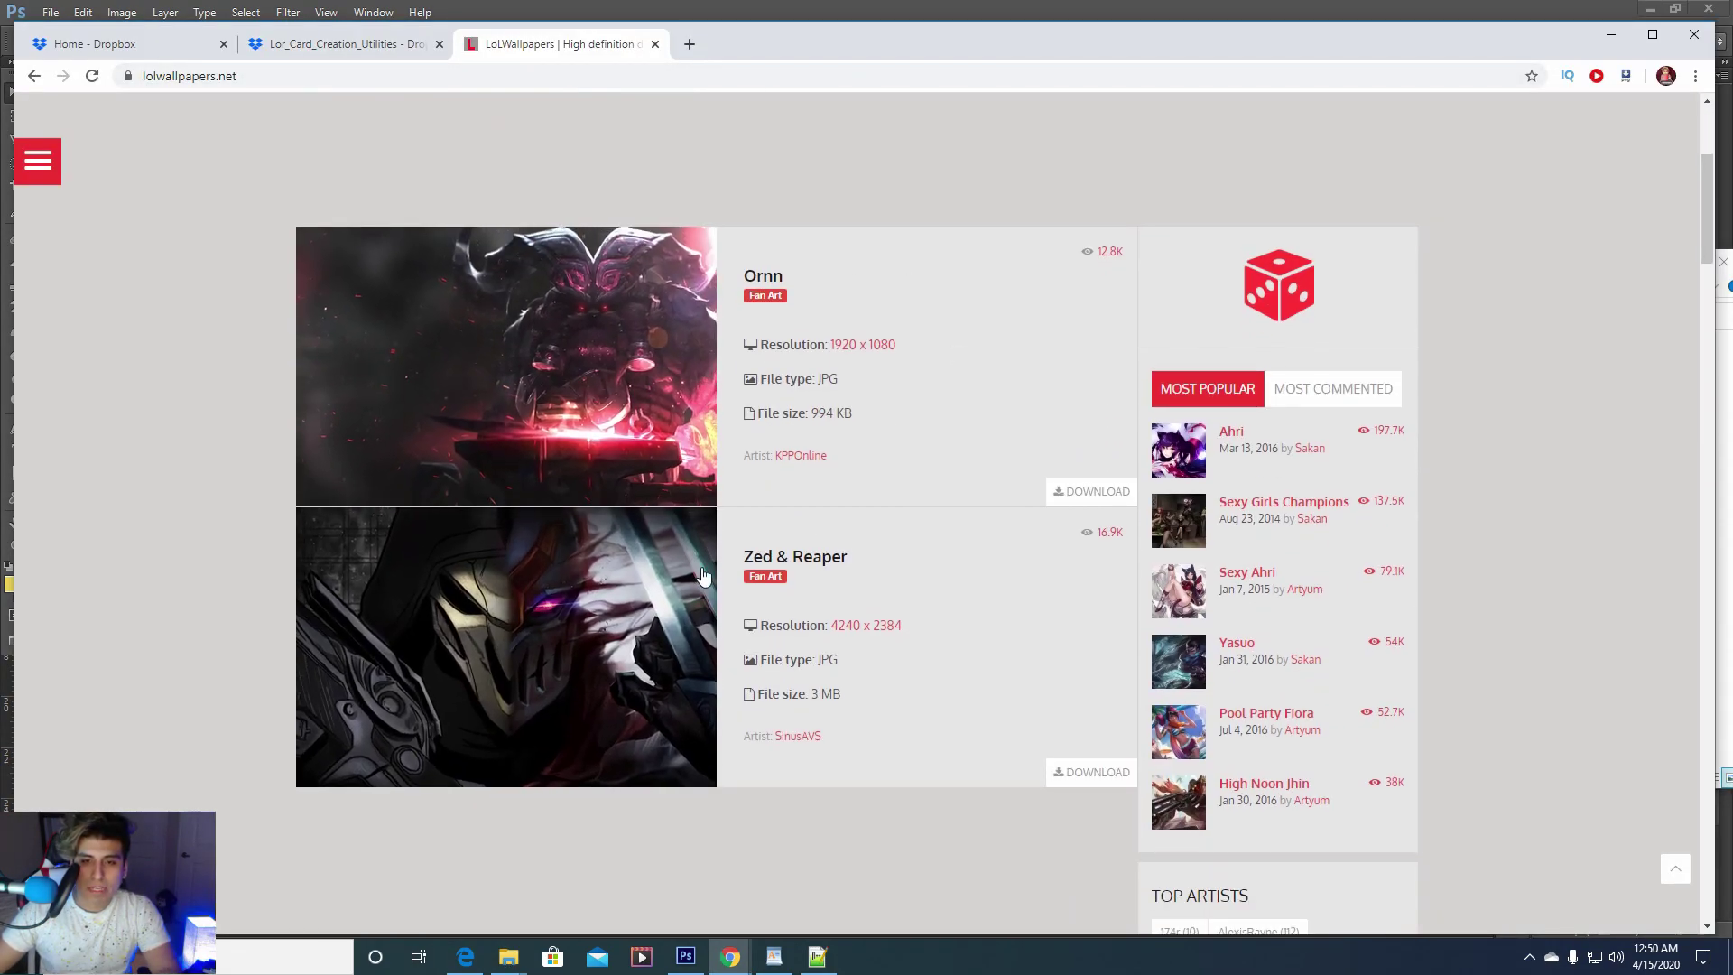
pyautogui.scroll(-4, 705, 602)
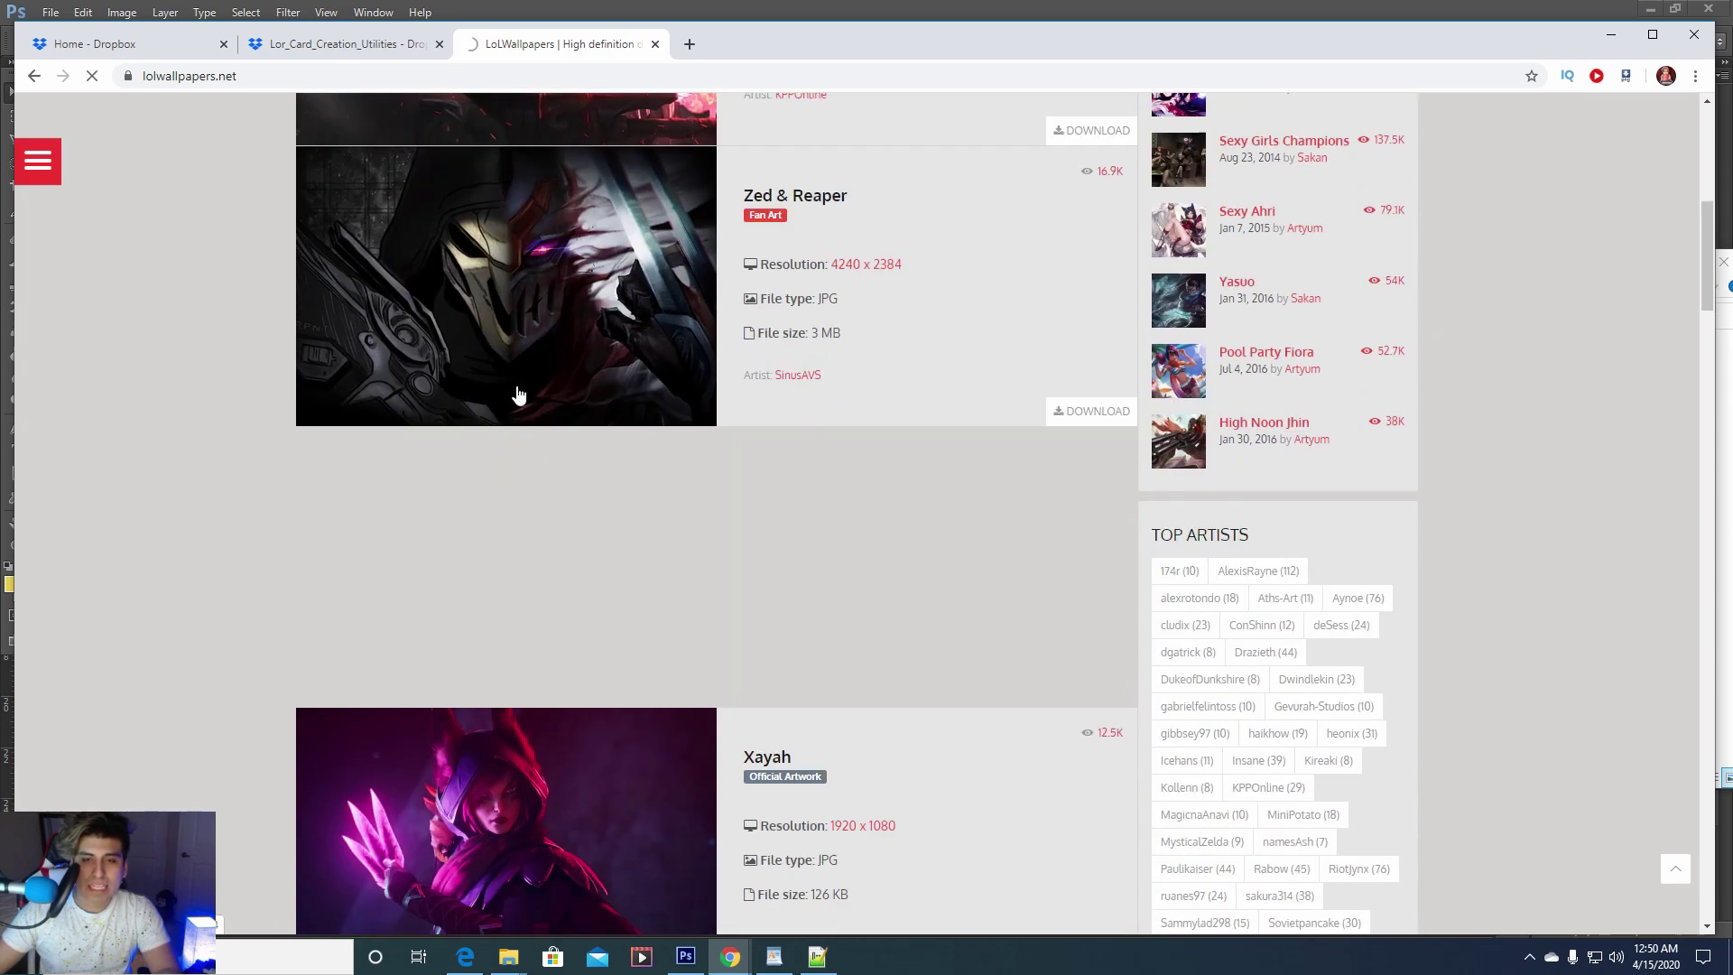
pyautogui.click(533, 350)
pyautogui.scroll(-7, 775, 339)
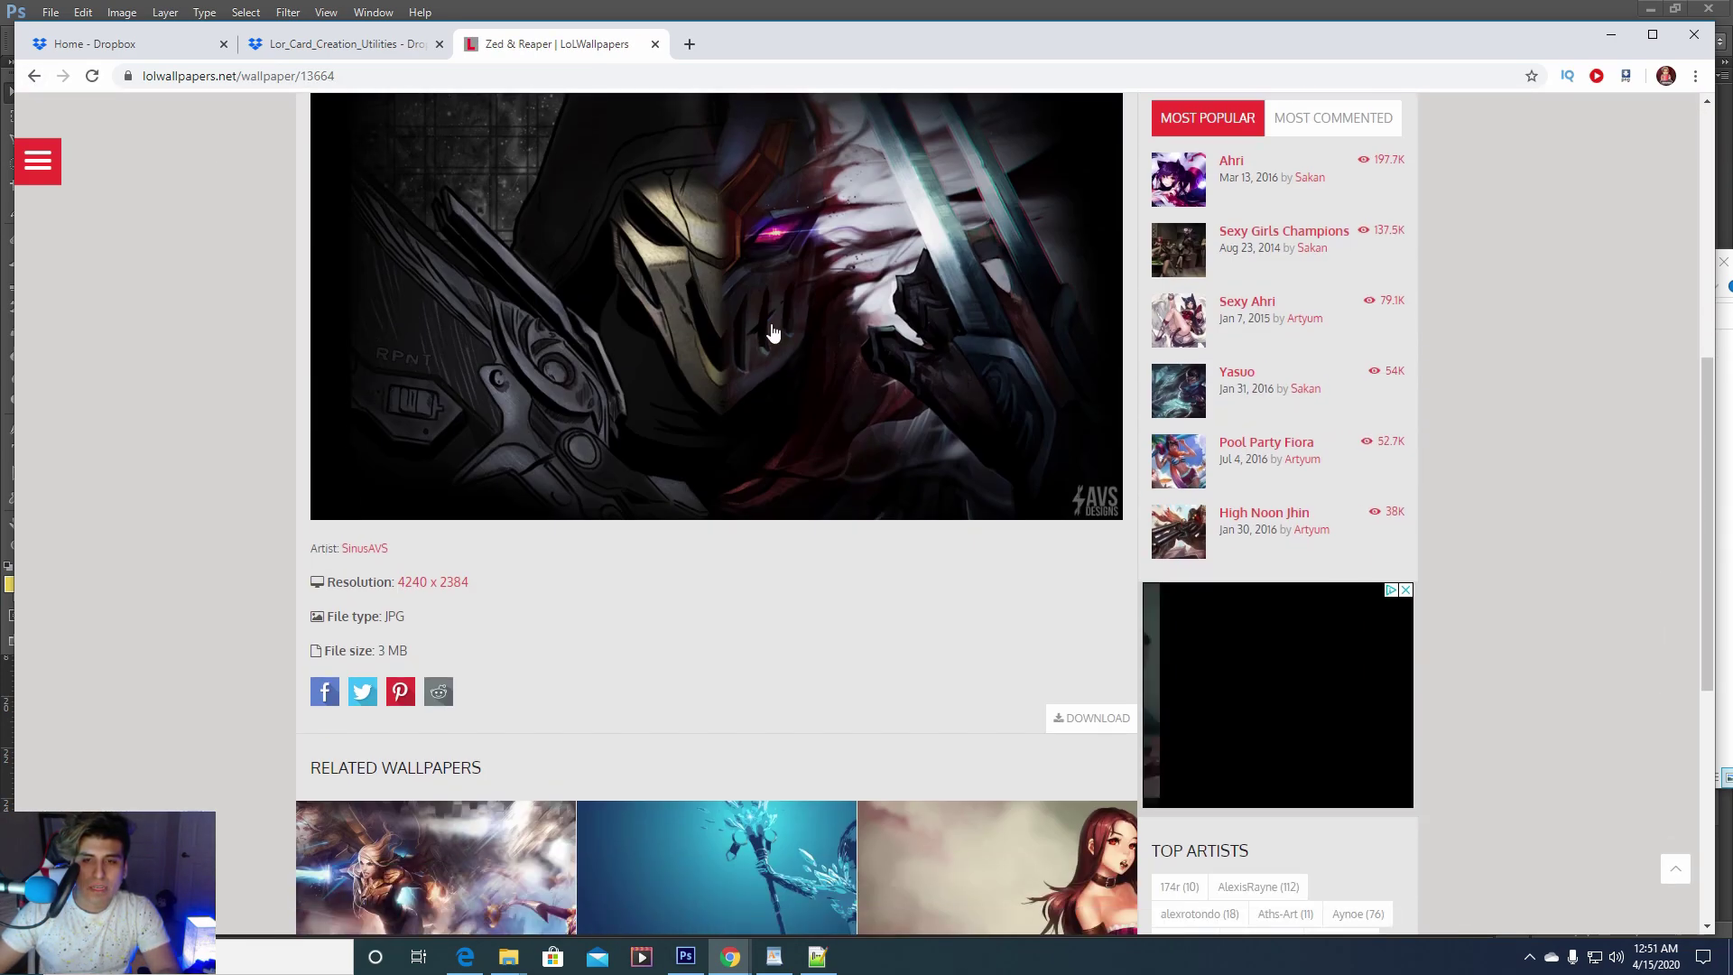
pyautogui.hotkey('alt', 'Left')
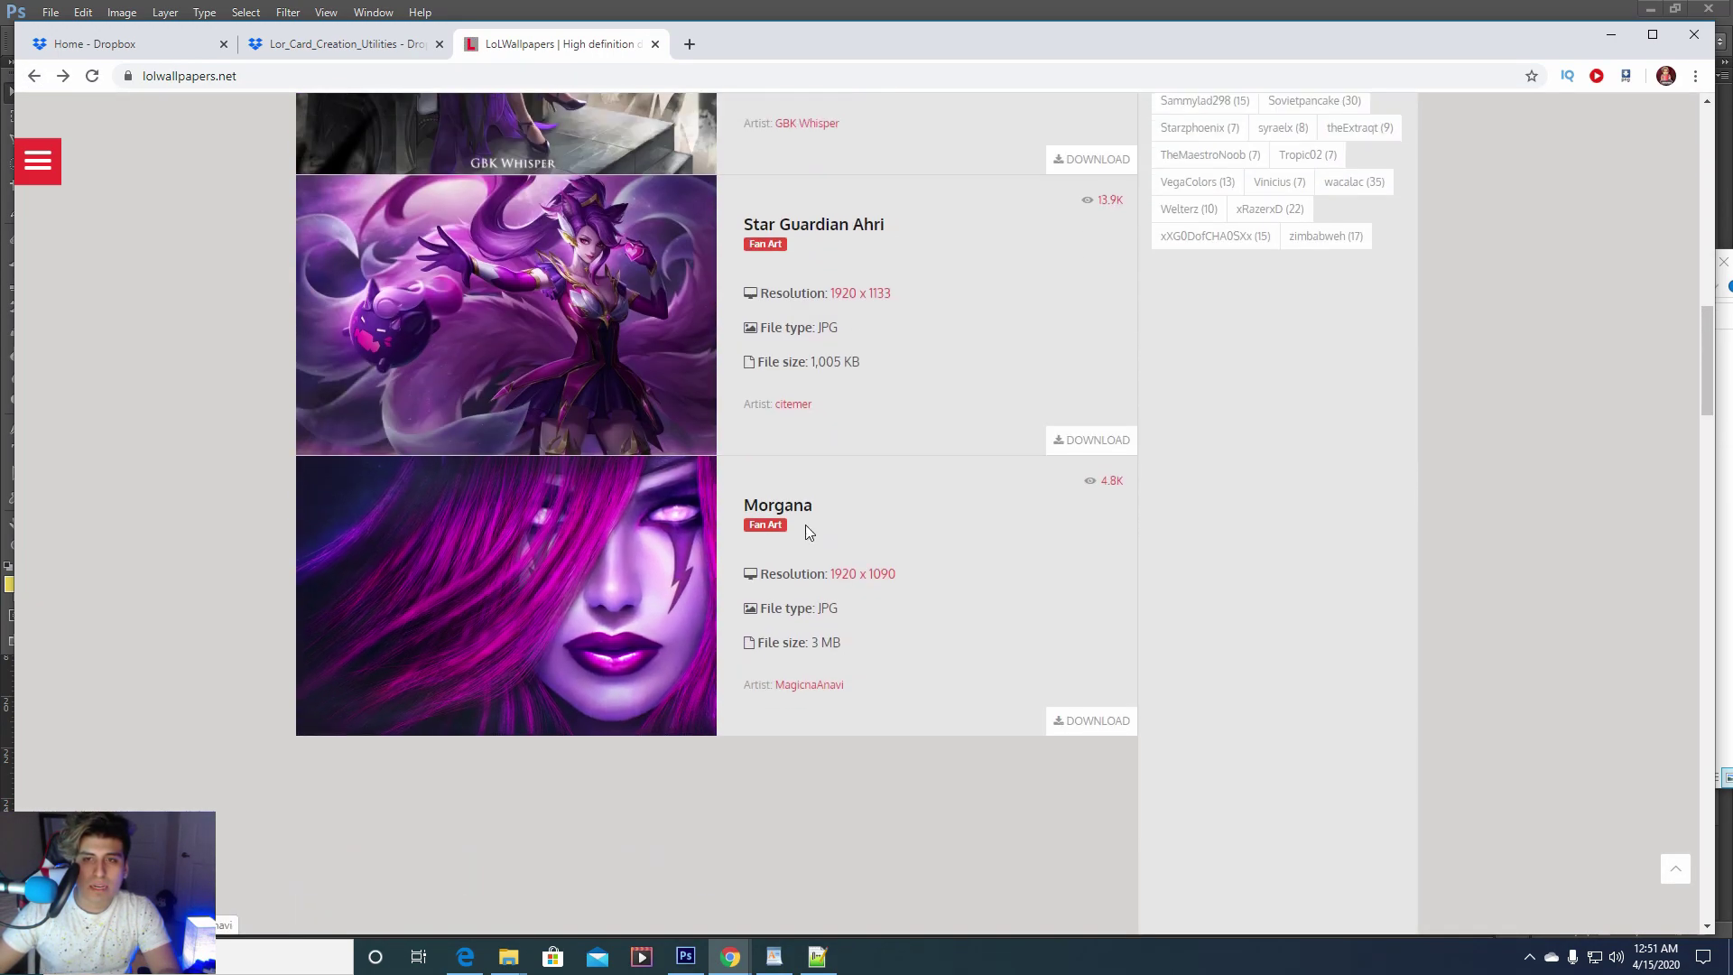
# Place the ryzehd image from the LoR Custom Card Templates folder into the card document in Photoshop
pyautogui.click(508, 957)
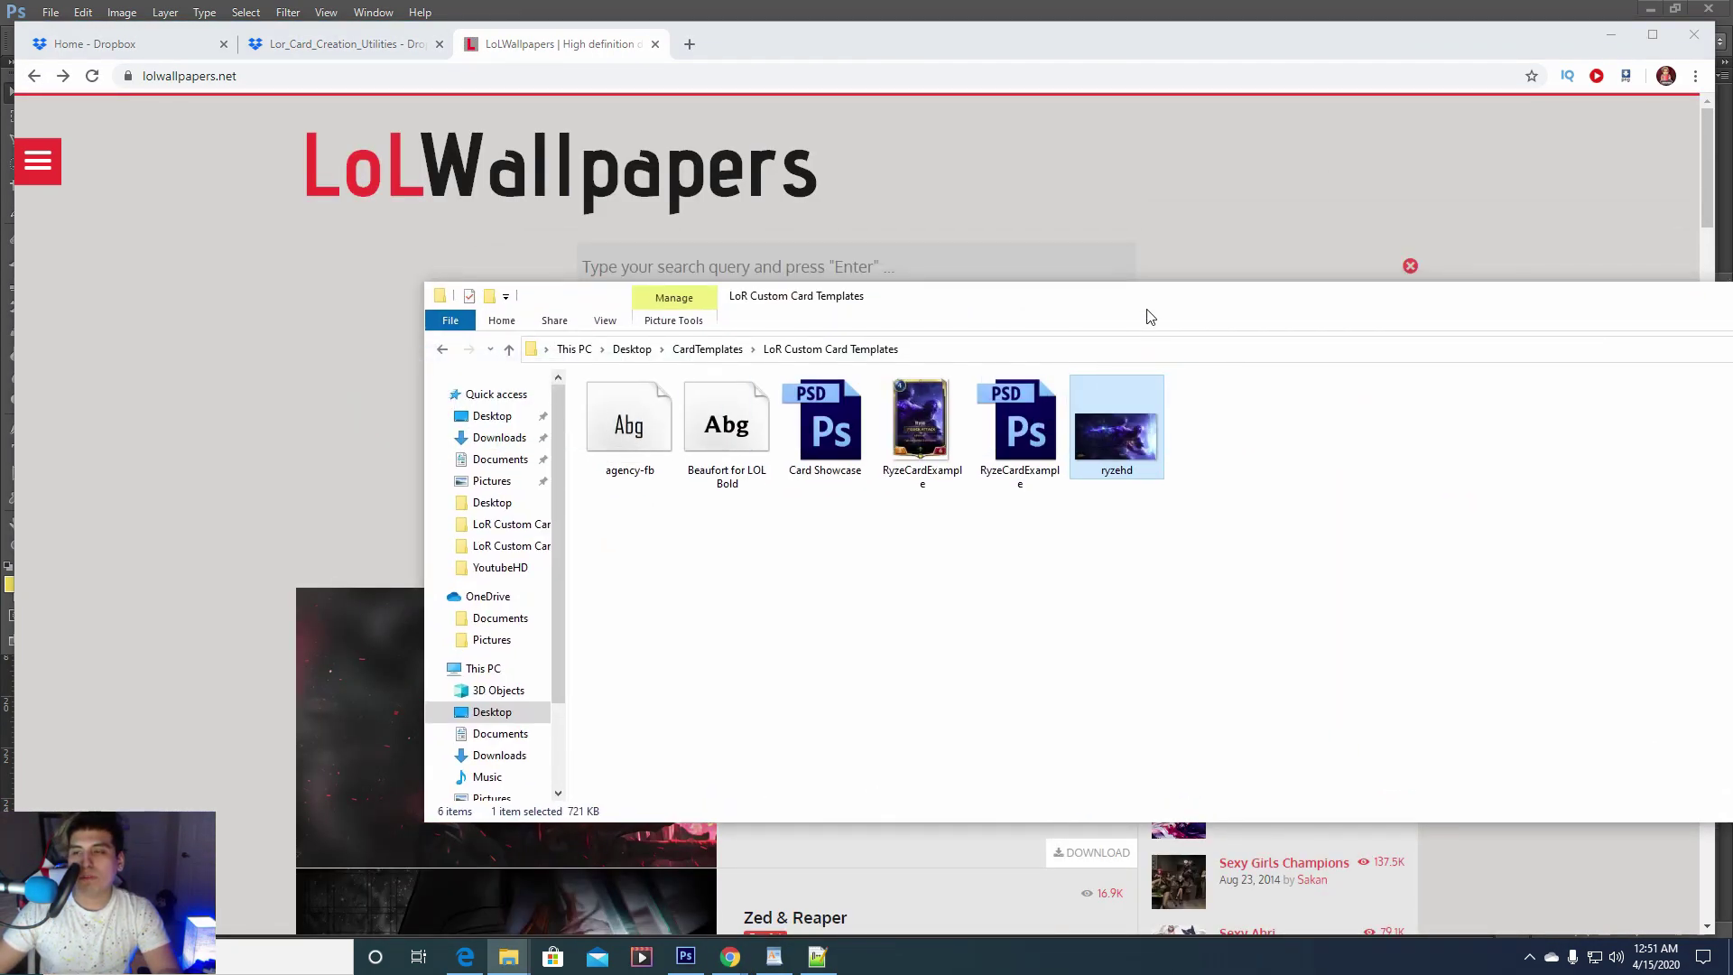
pyautogui.click(508, 957)
pyautogui.click(685, 957)
pyautogui.moveTo(685, 957); pyautogui.dragTo(843, 356)
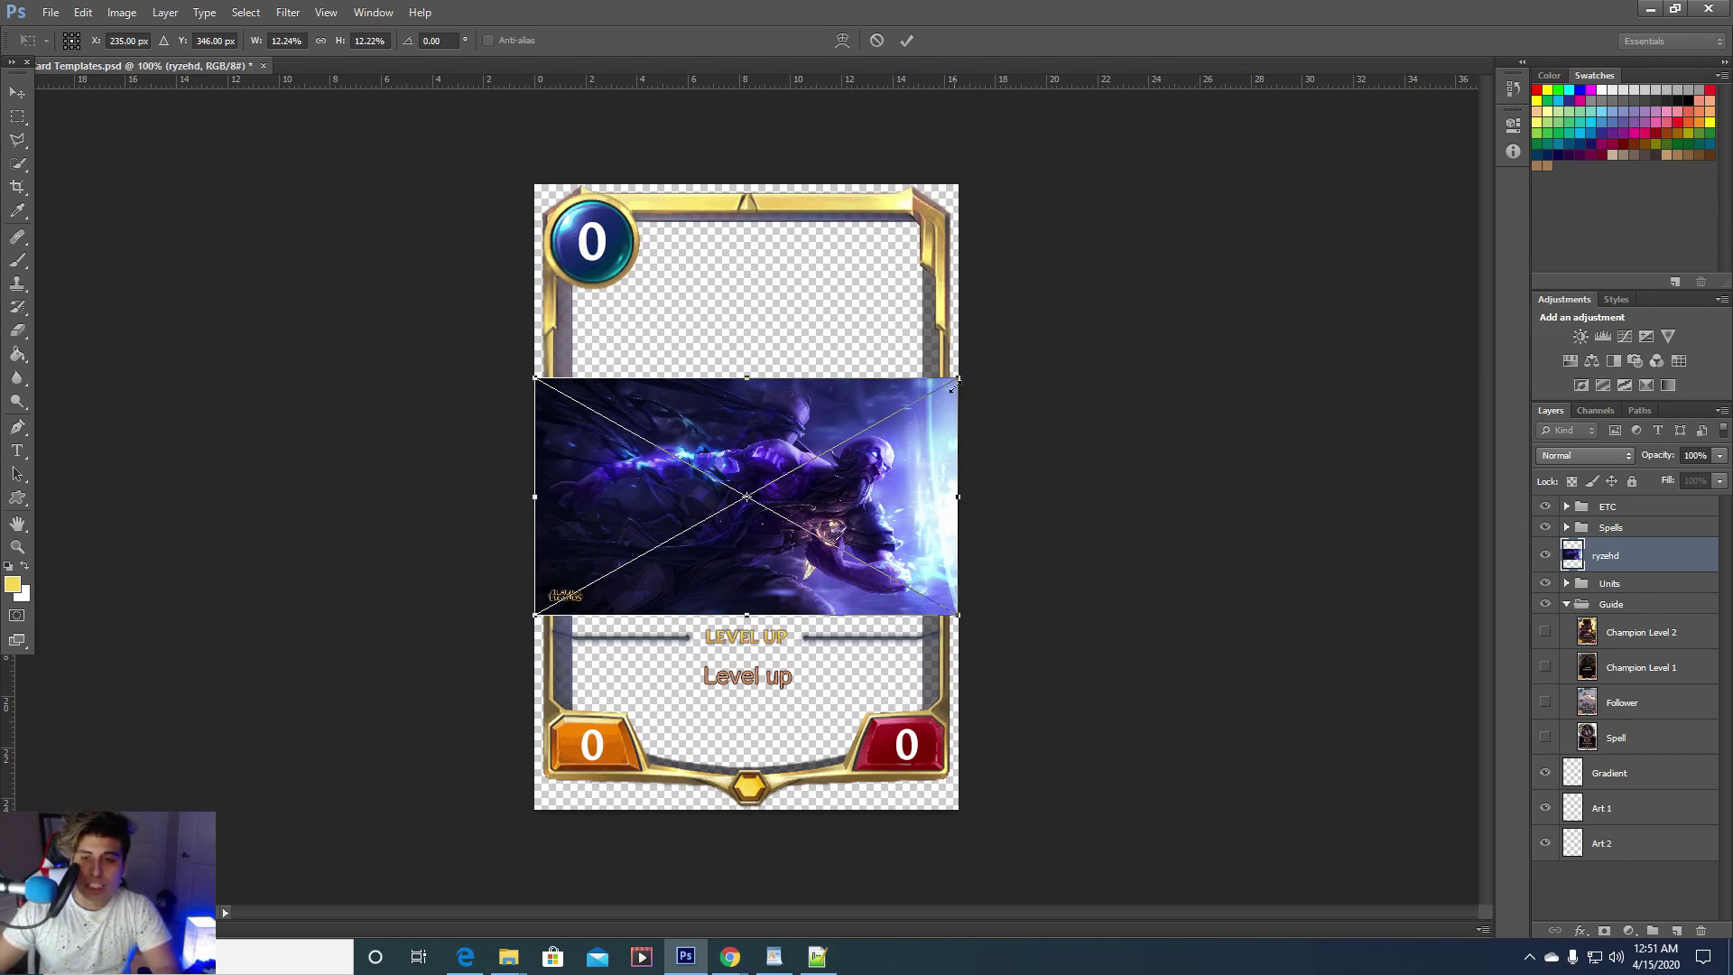
# Enlarge the placed ryzehd artwork proportionally until it covers the card, reposition it and commit the transform
pyautogui.moveTo(957, 380); pyautogui.dragTo(1133, 107)
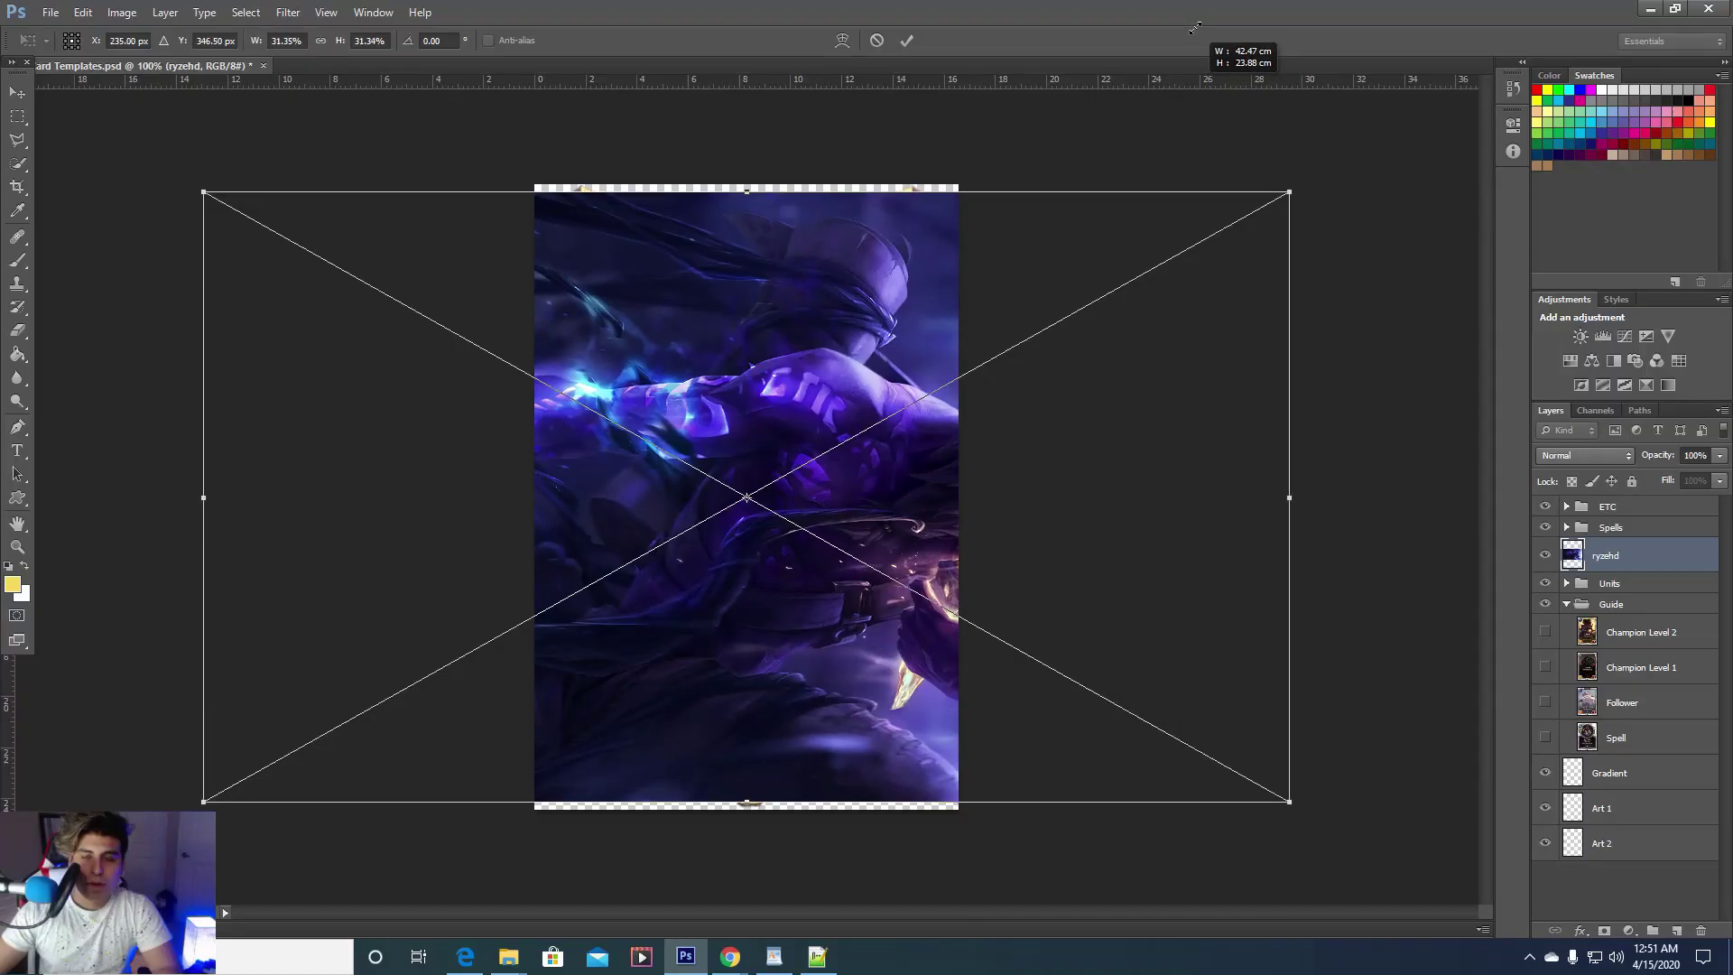
pyautogui.moveTo(1173, 91); pyautogui.dragTo(1146, 206)
pyautogui.moveTo(896, 403); pyautogui.dragTo(731, 380)
pyautogui.moveTo(1014, 236); pyautogui.dragTo(1125, 159)
pyautogui.moveTo(832, 421); pyautogui.dragTo(837, 441)
pyautogui.click(907, 40)
pyautogui.moveTo(852, 298); pyautogui.dragTo(853, 305)
# Move the ryzehd layer beneath the Gradient layer and shift the artwork so the champion's face sits inside the card frame
pyautogui.moveTo(1605, 556); pyautogui.dragTo(1623, 781)
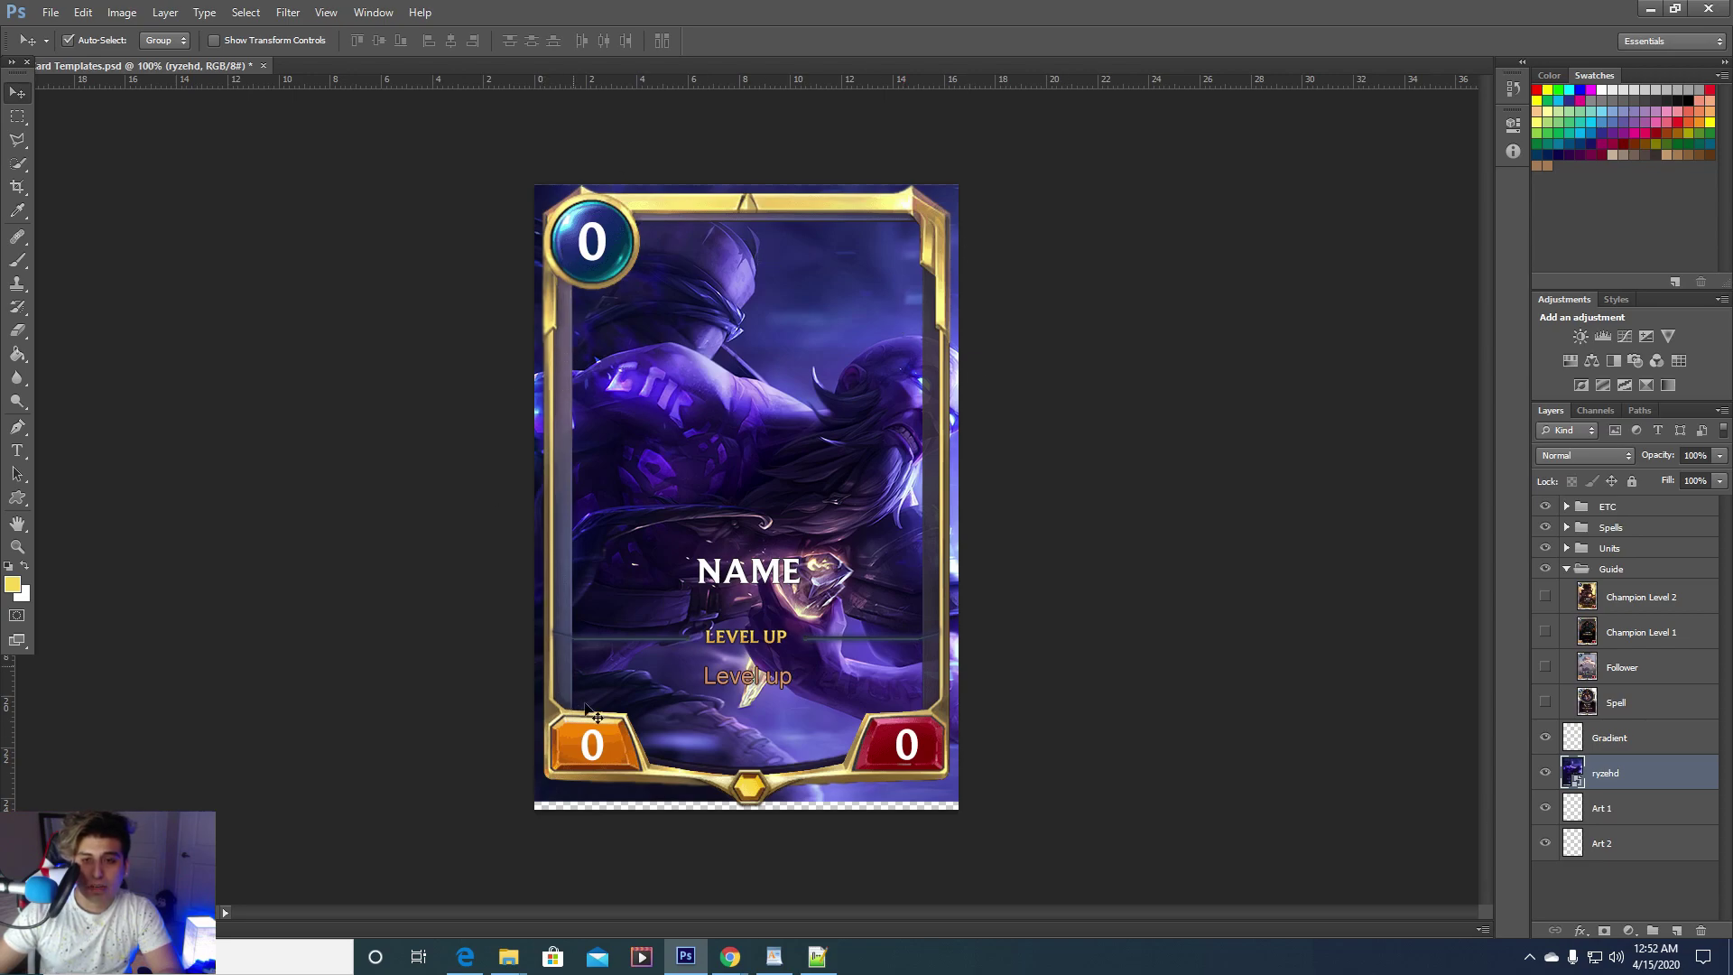
pyautogui.moveTo(784, 428); pyautogui.dragTo(712, 409)
pyautogui.press('alt')
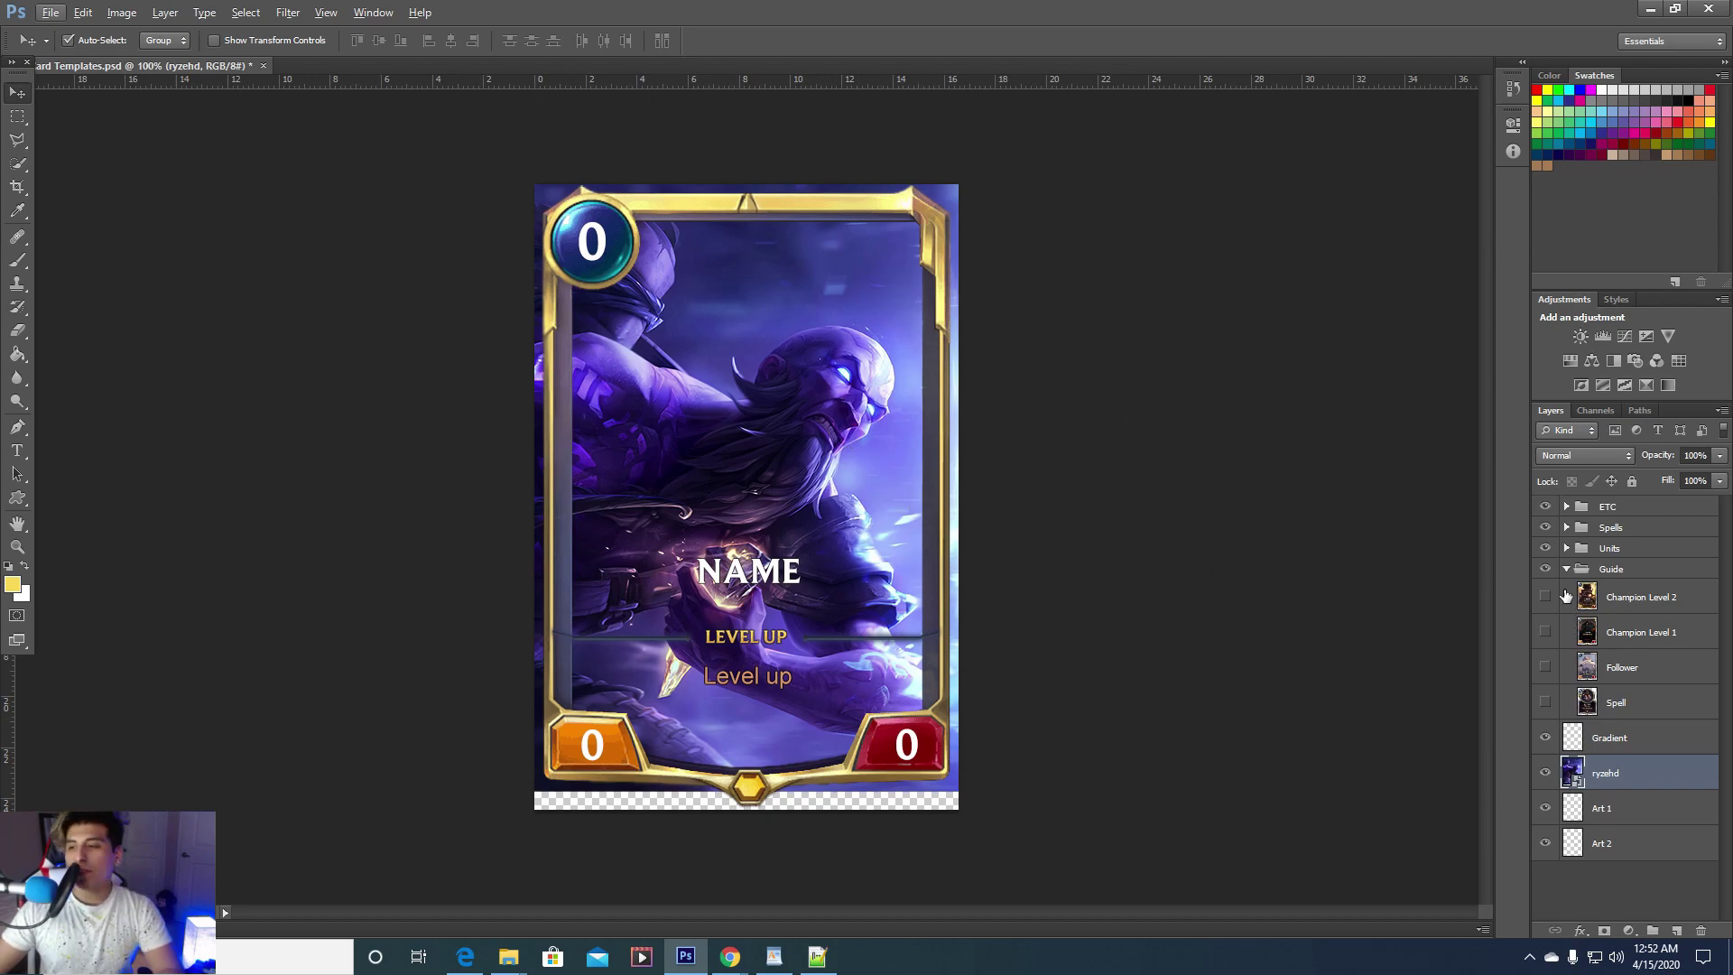
# Show the Champion Level 1 guide example to examine its dark lower area, and hide it again
pyautogui.click(1544, 632)
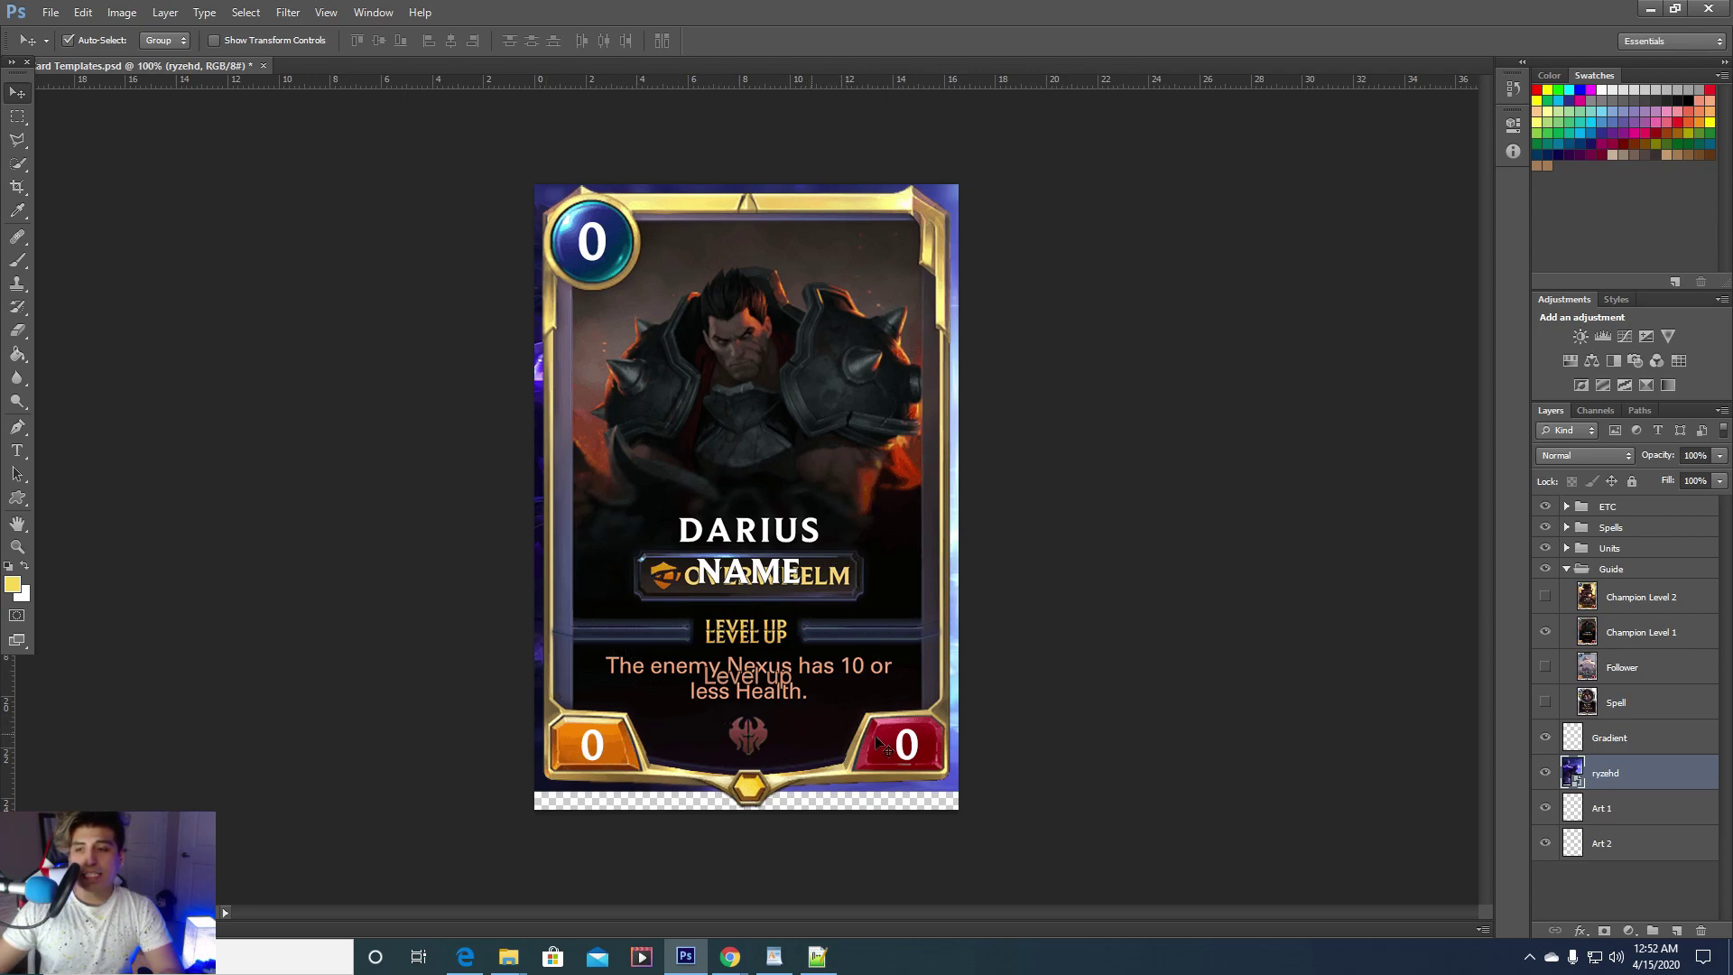
pyautogui.click(1544, 631)
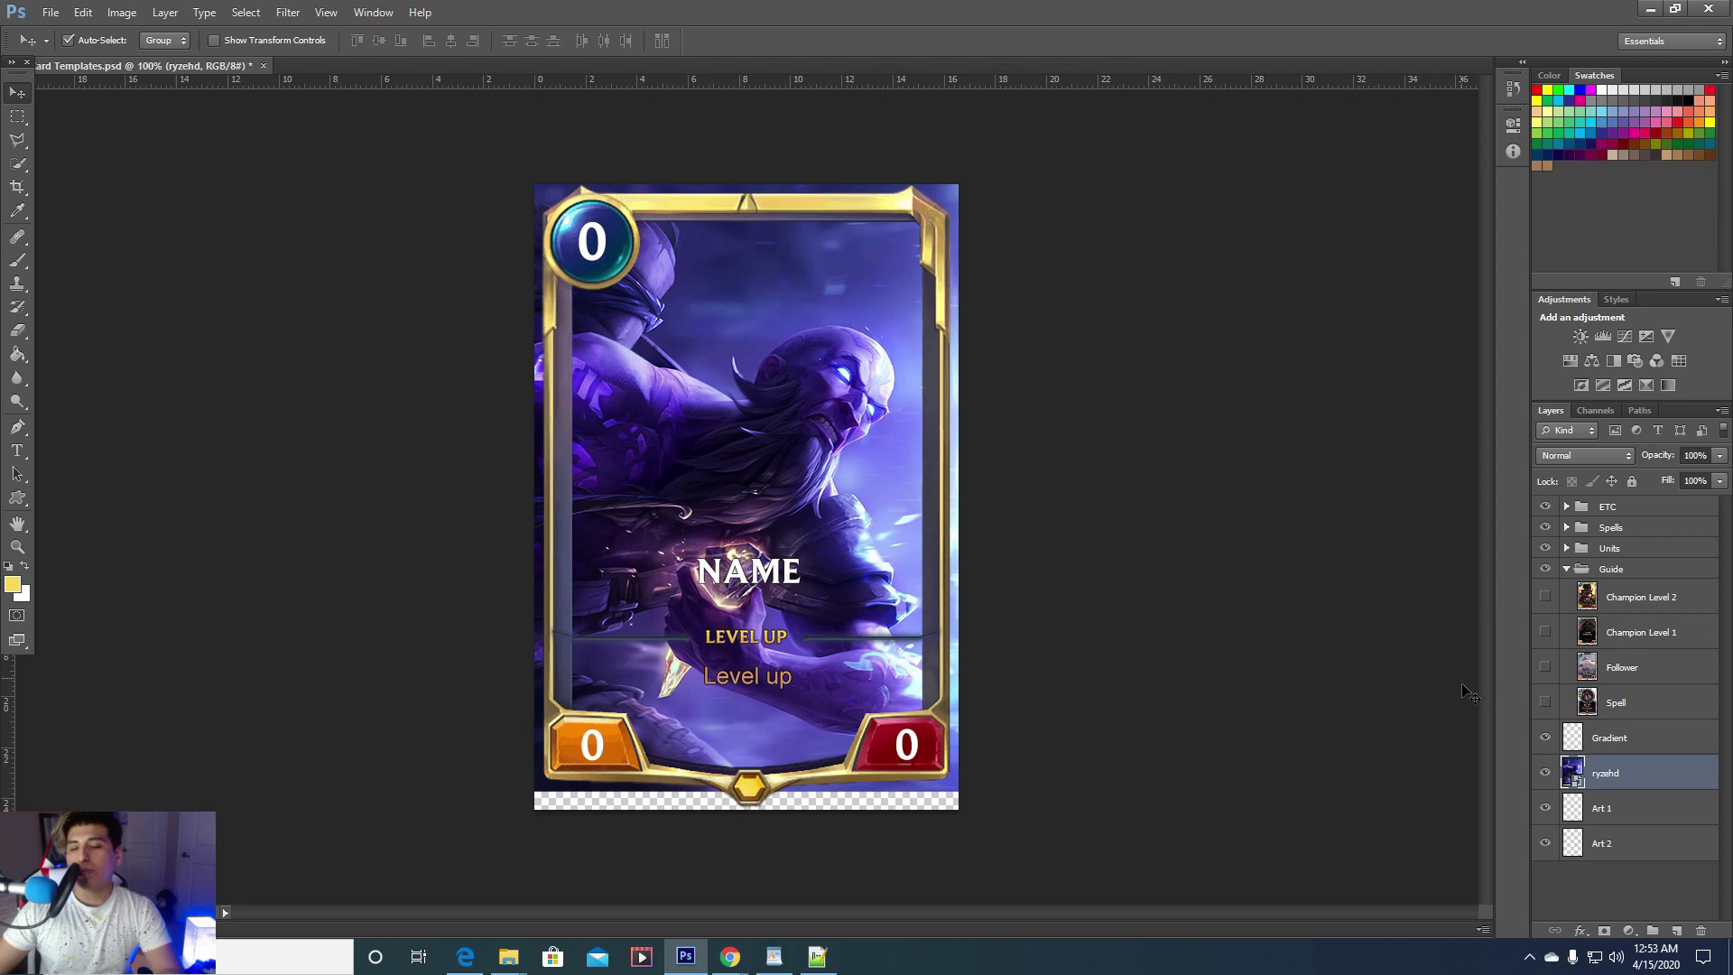
# Replace the active Paint Bucket Tool with the Gradient Tool
pyautogui.press('g')
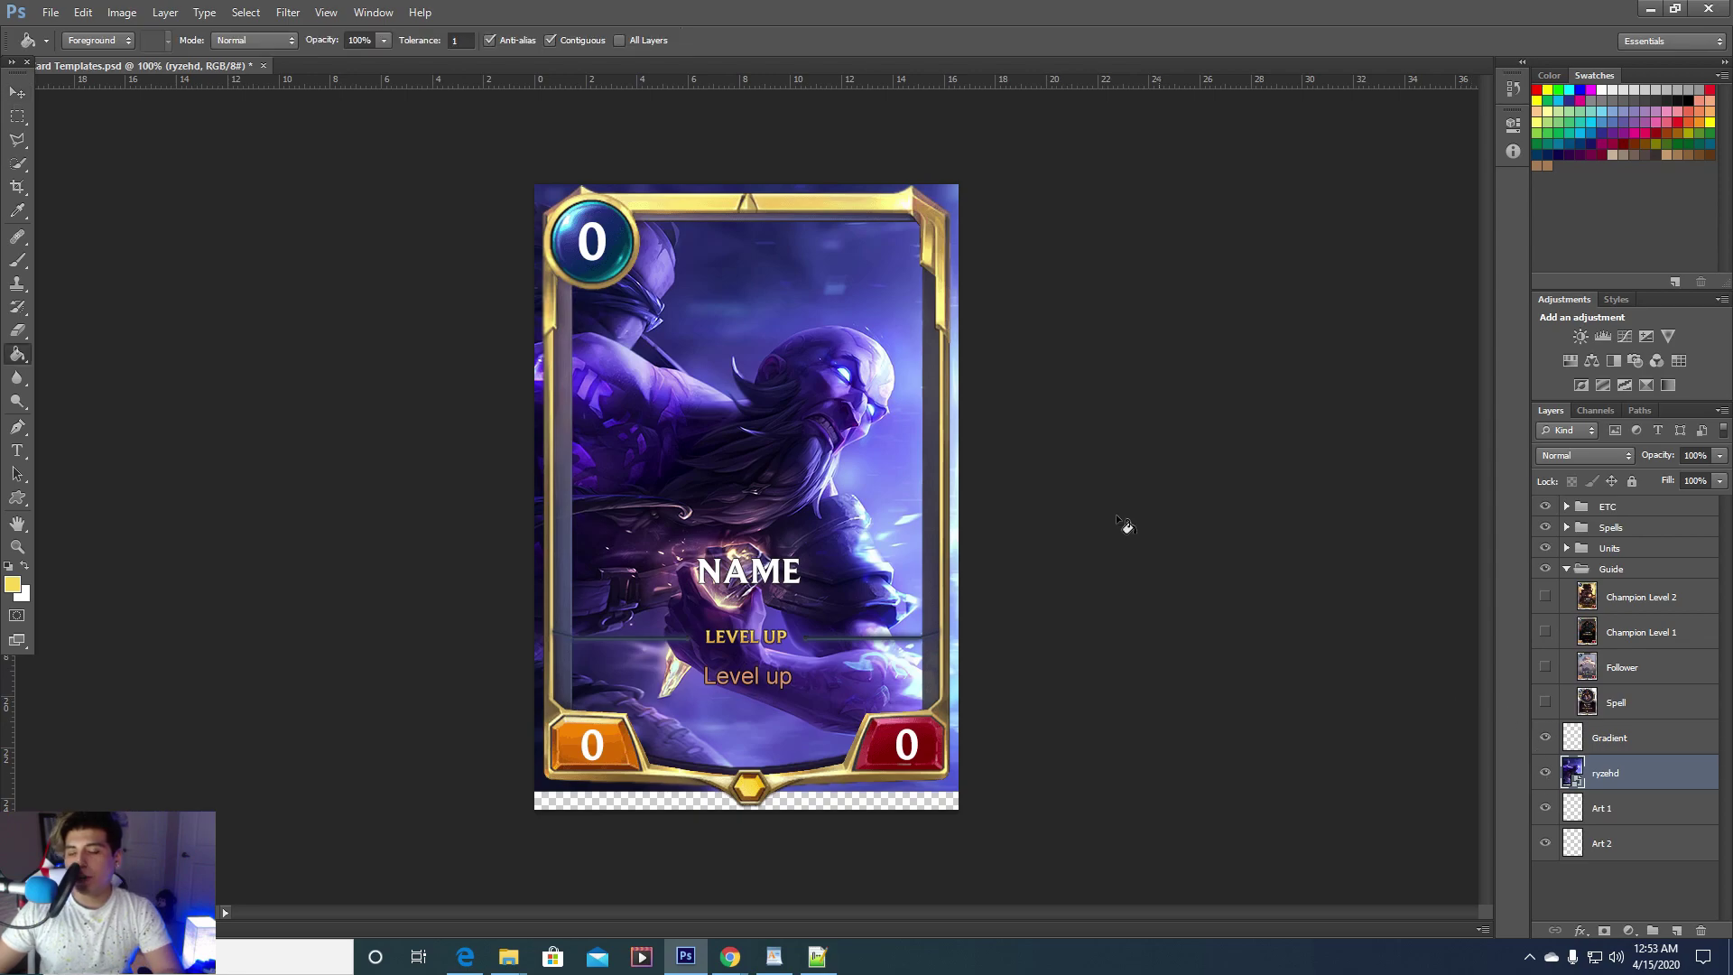
pyautogui.rightClick(22, 354)
pyautogui.click(84, 353)
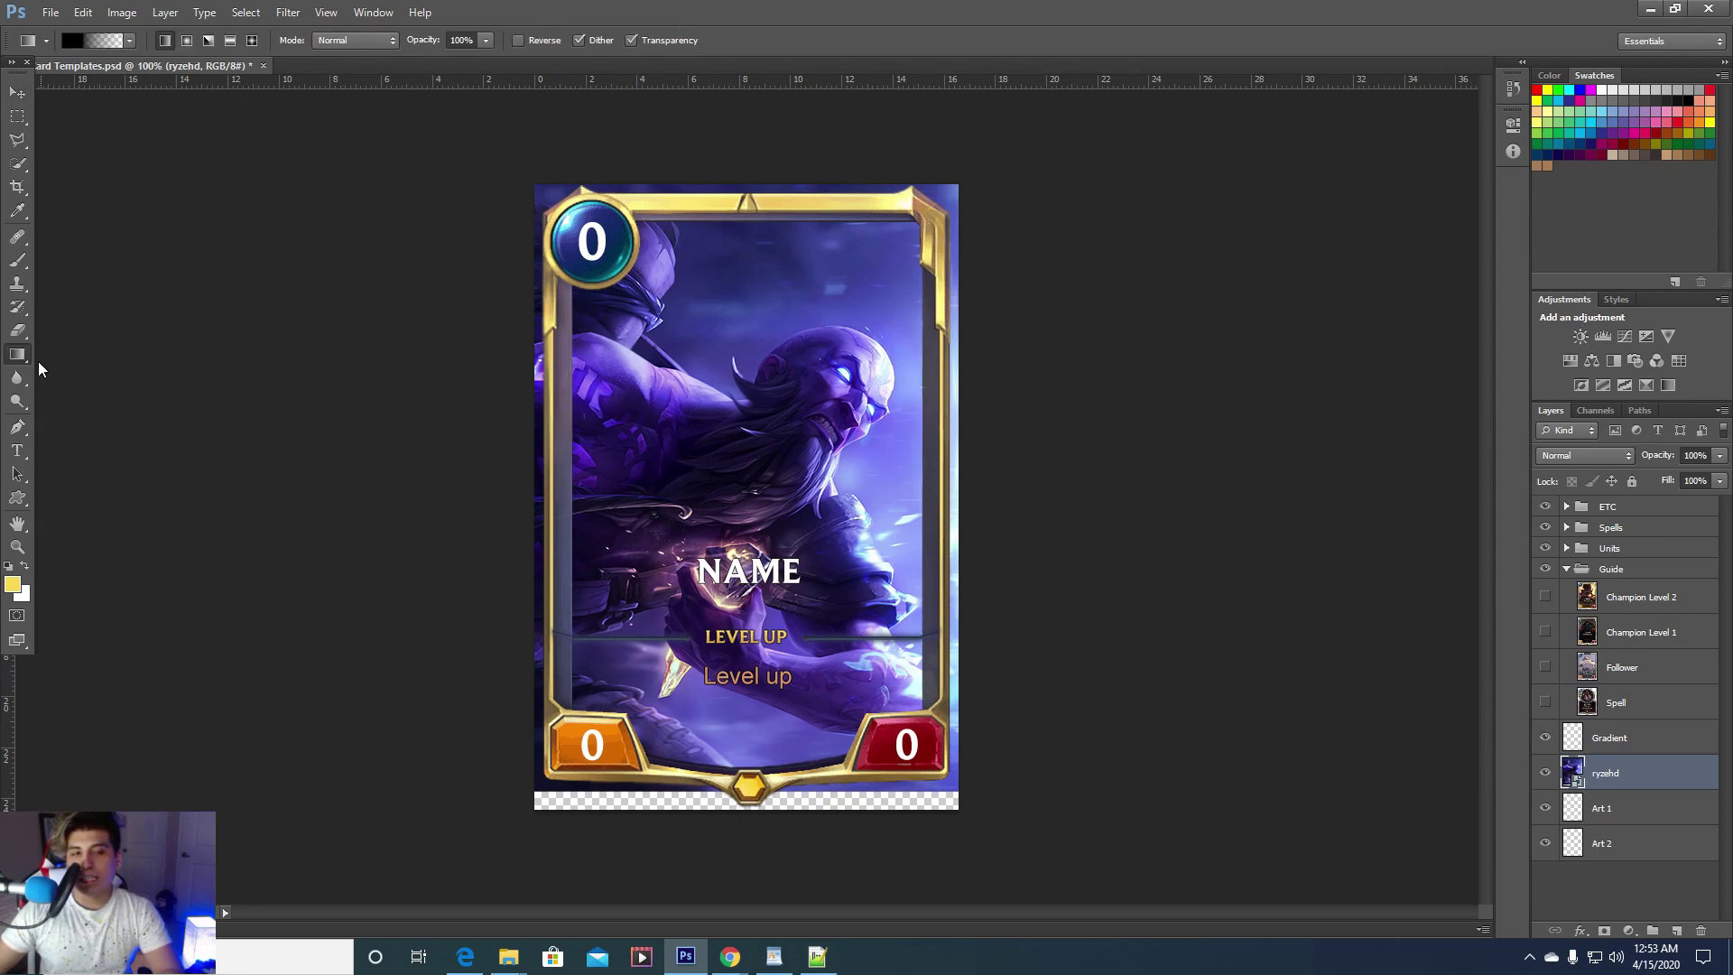
pyautogui.rightClick(20, 356)
pyautogui.click(75, 356)
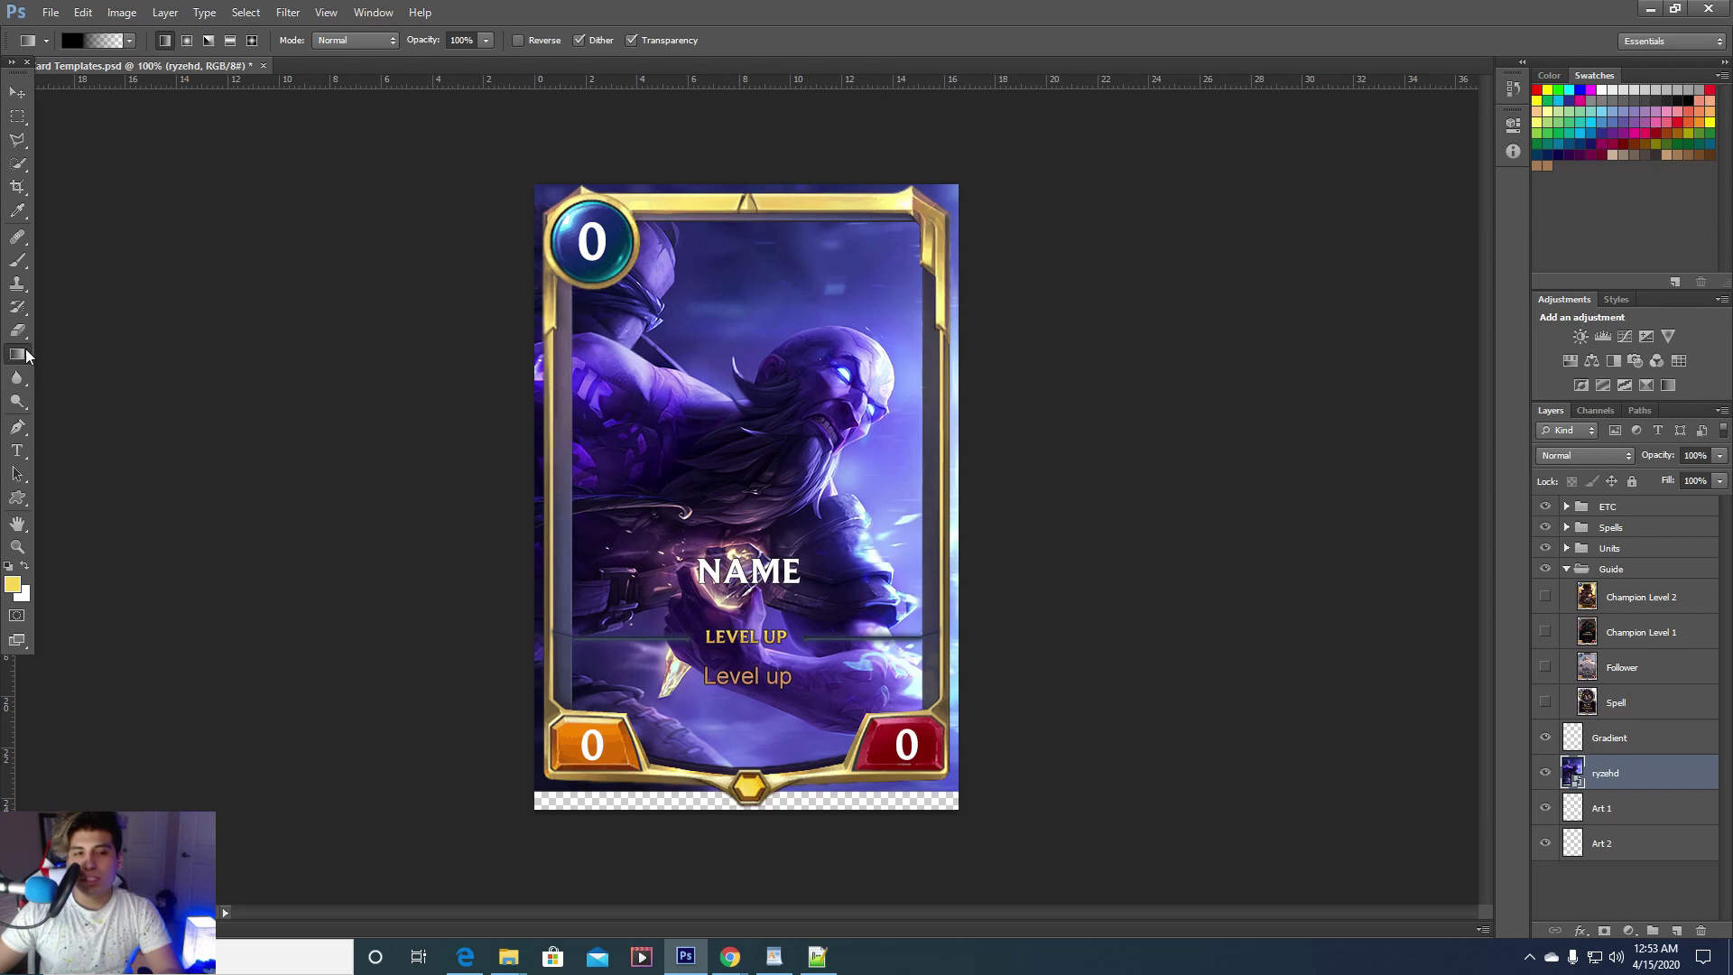
# Try the Gradient Tool on the ryzehd smart object, and rasterize the ryzehd layer
pyautogui.click(742, 446)
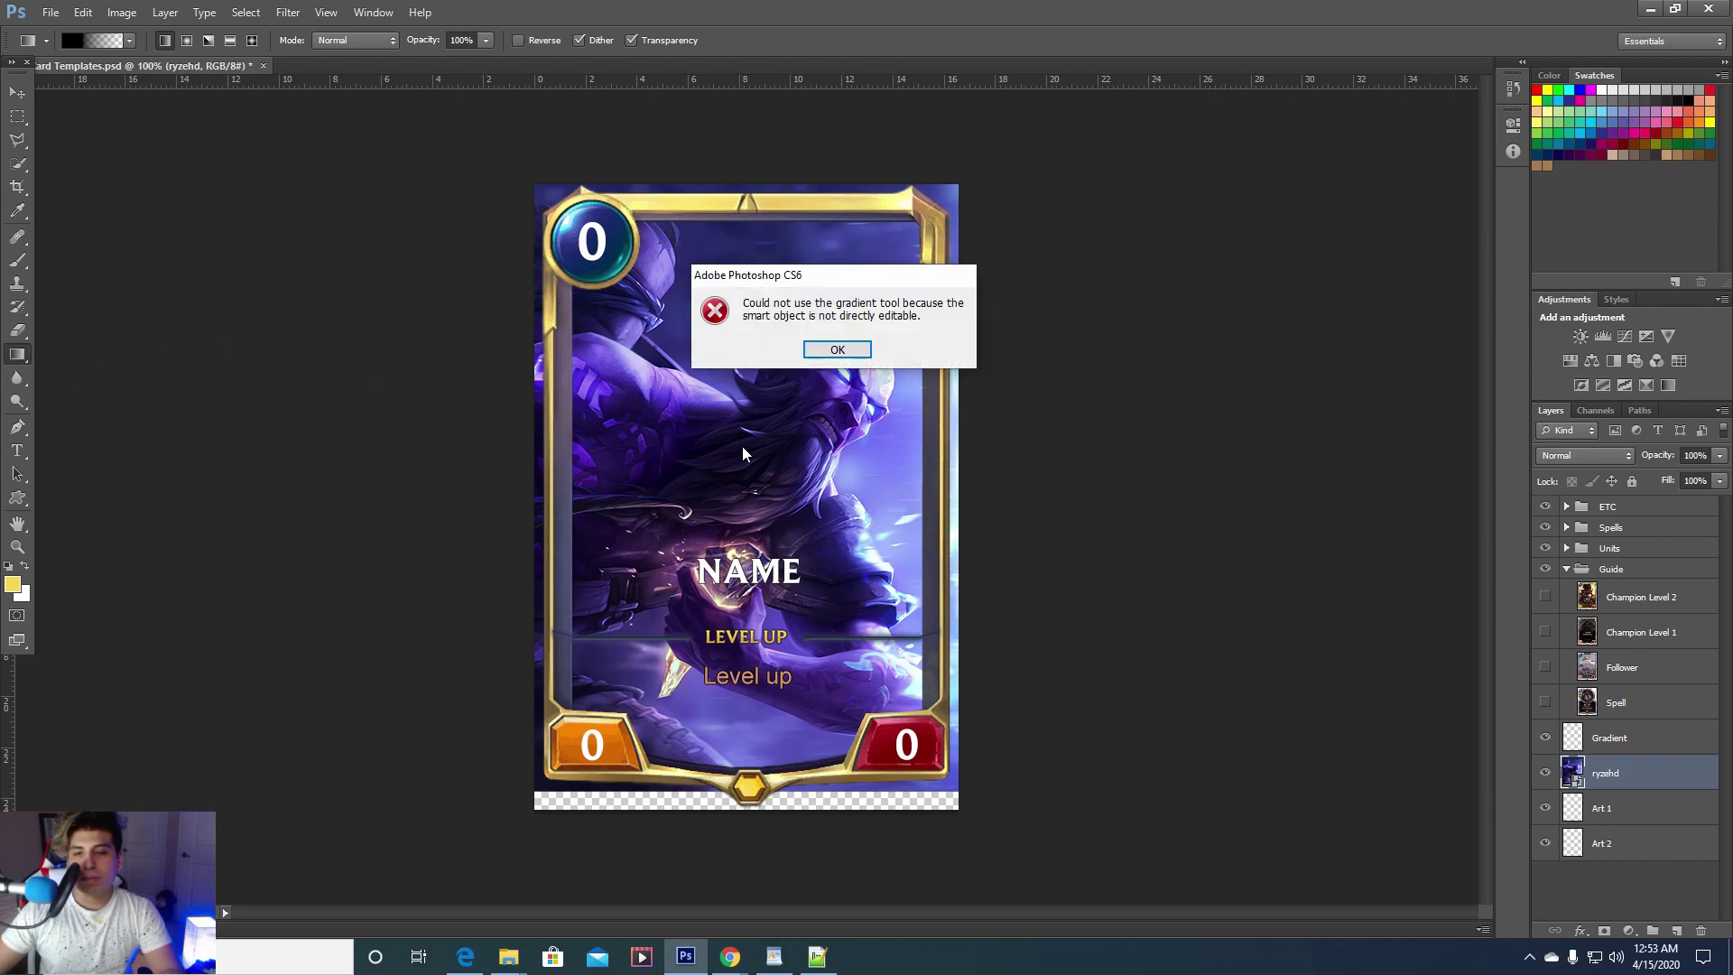
pyautogui.click(838, 349)
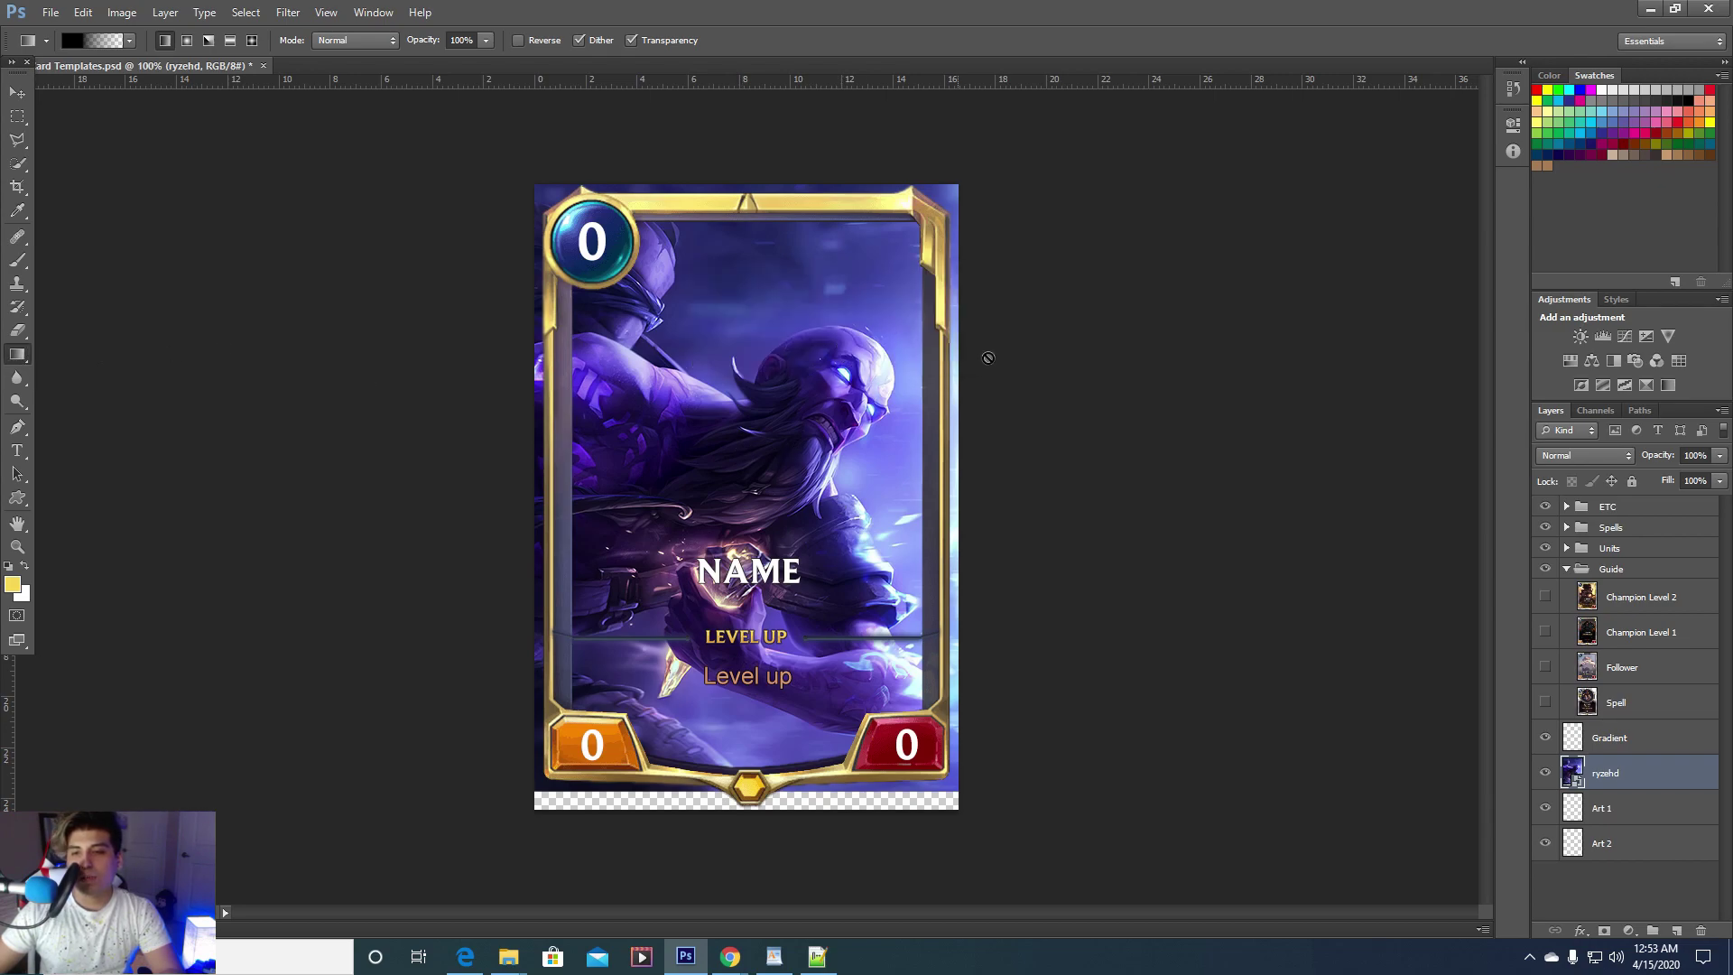
pyautogui.rightClick(1608, 774)
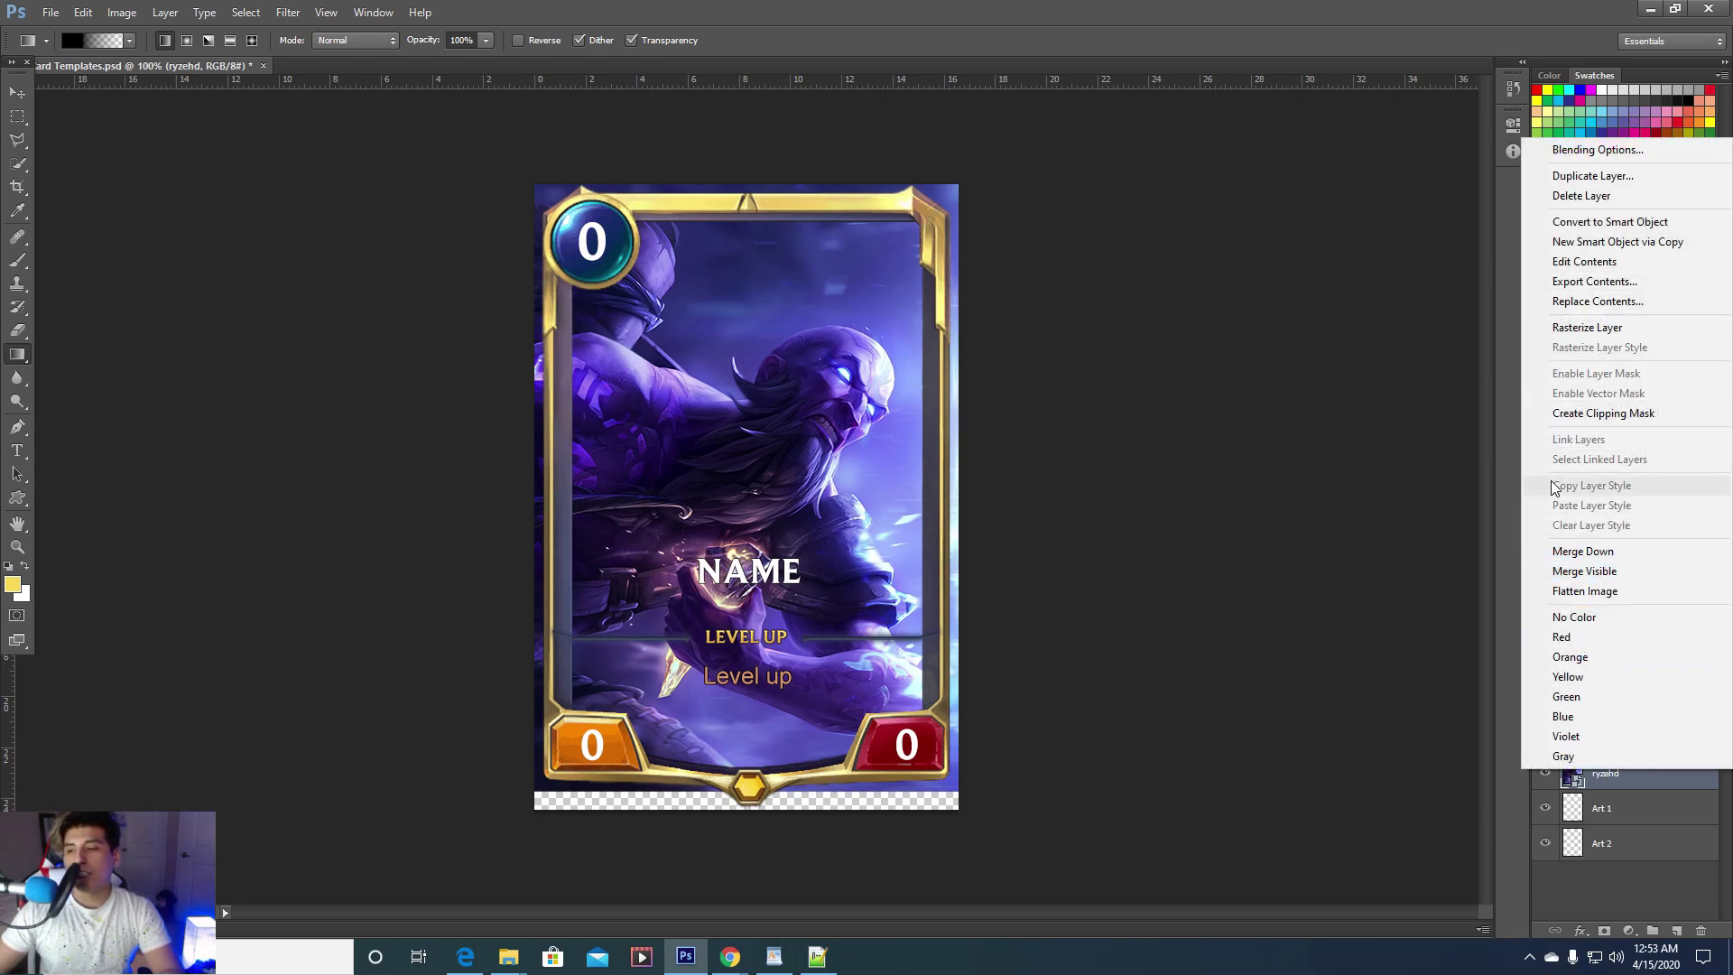
pyautogui.click(1585, 329)
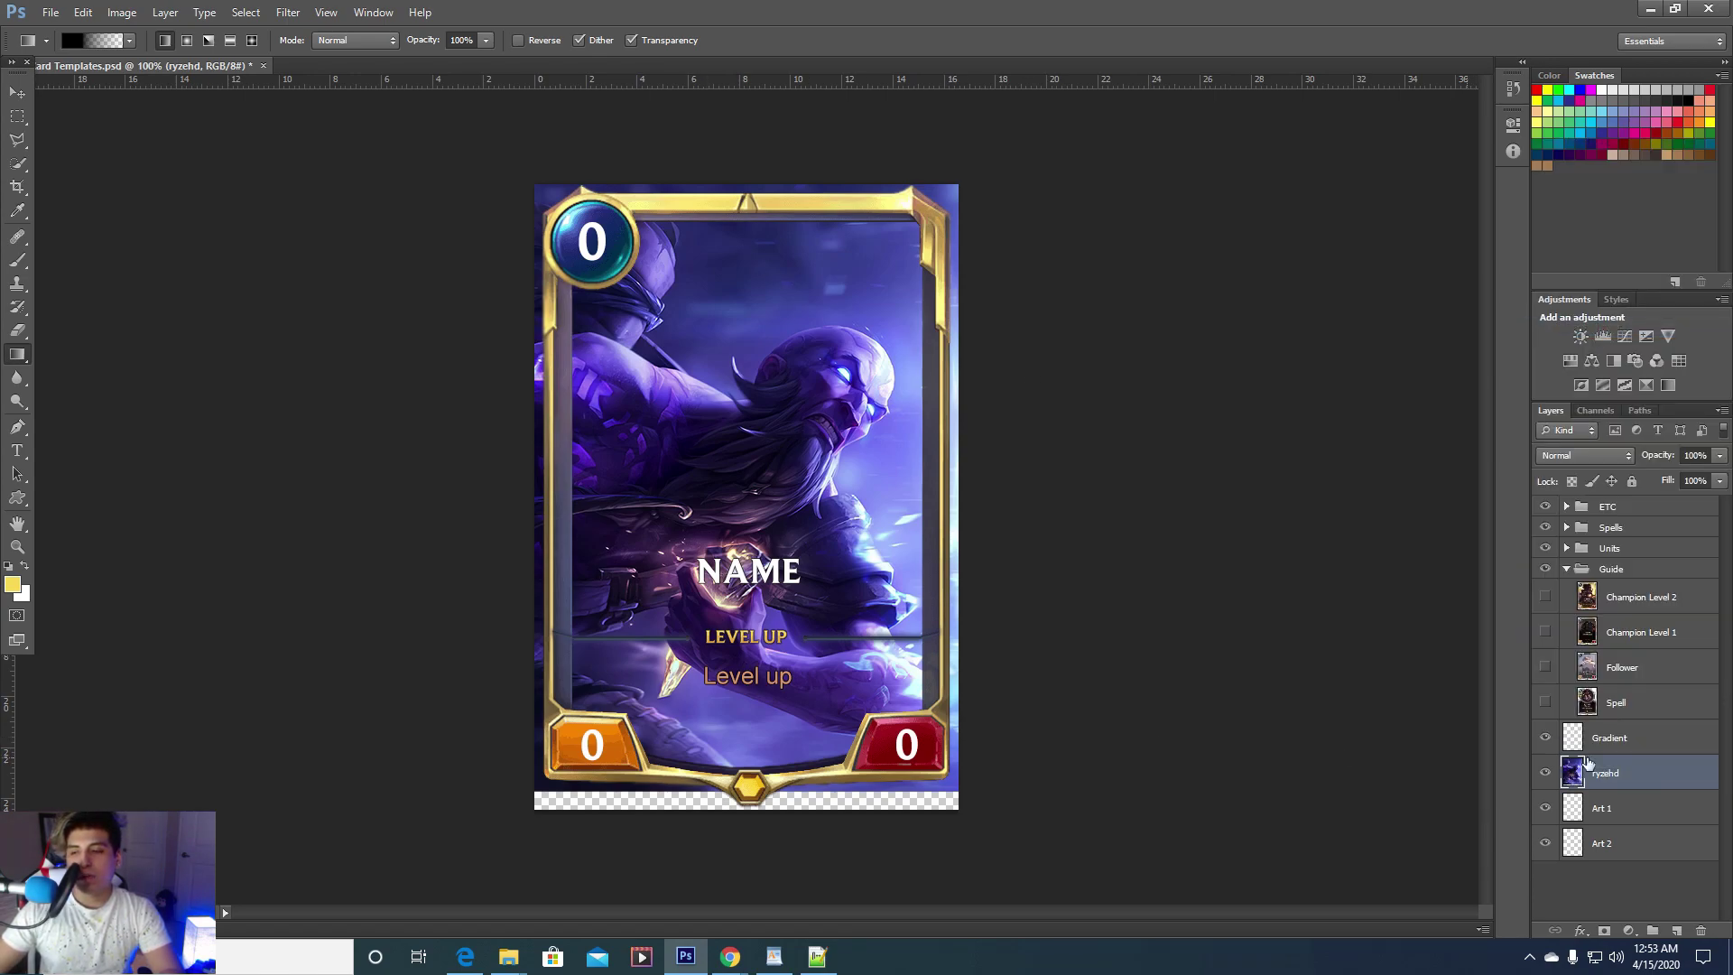
# Examine the current gradient's settings and compare the card with the Champion Level 2 guide example, hiding it again
pyautogui.click(70, 42)
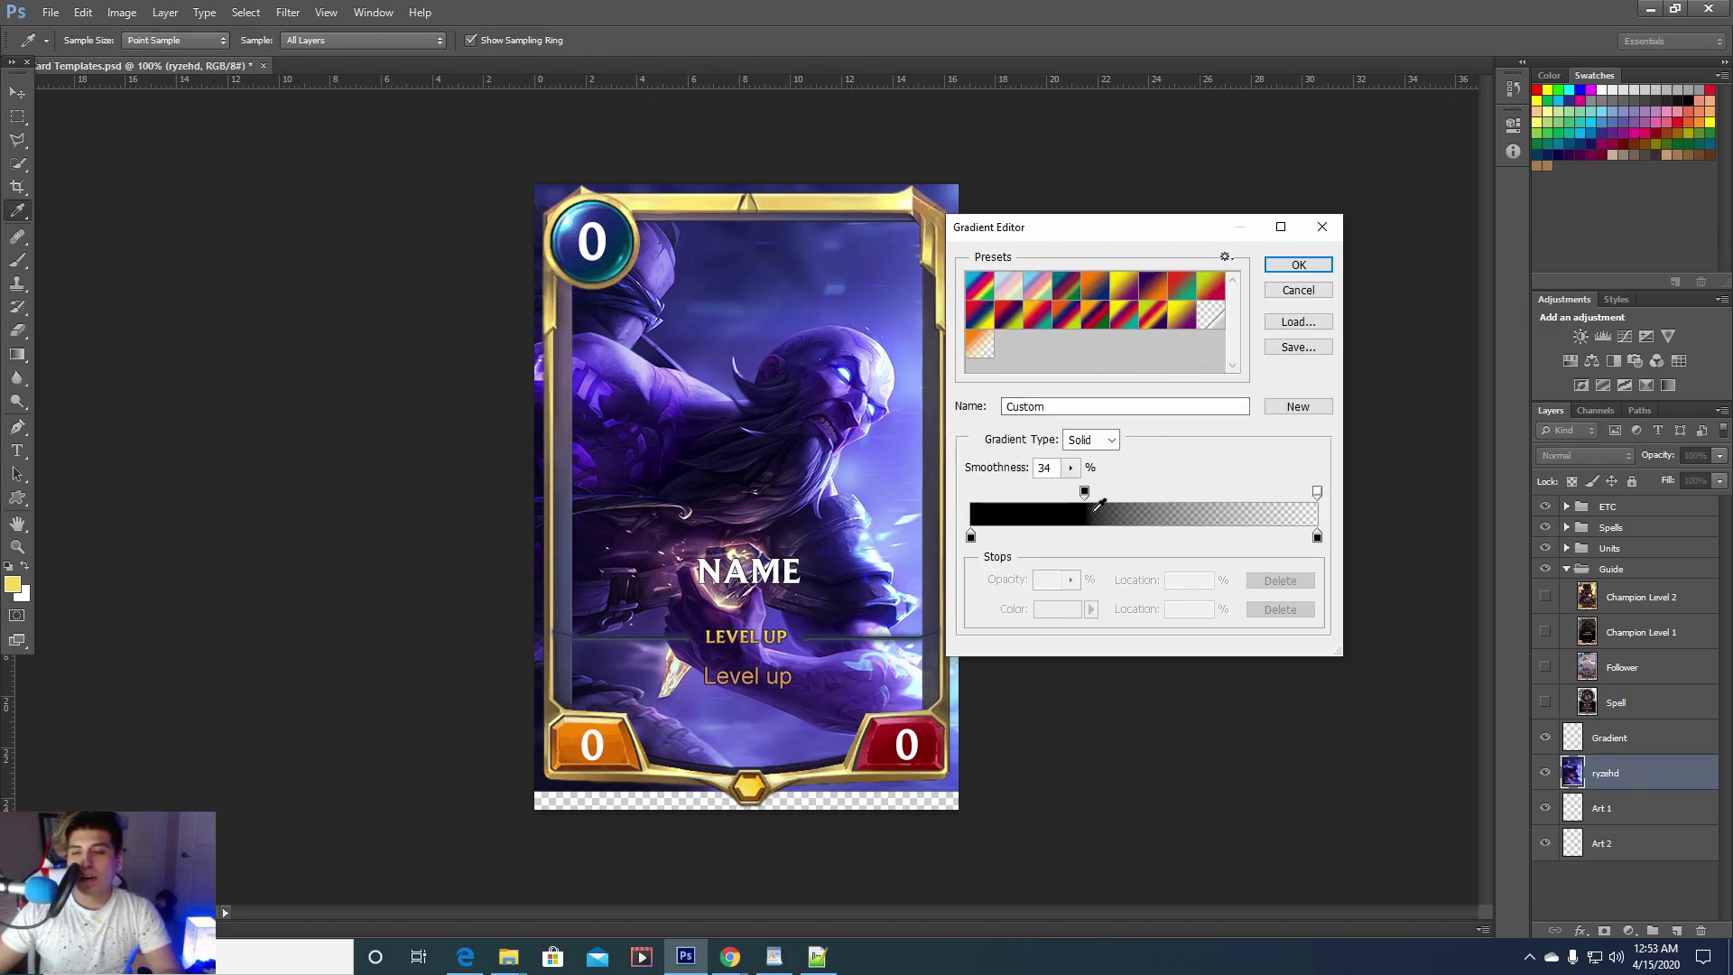
pyautogui.click(1318, 290)
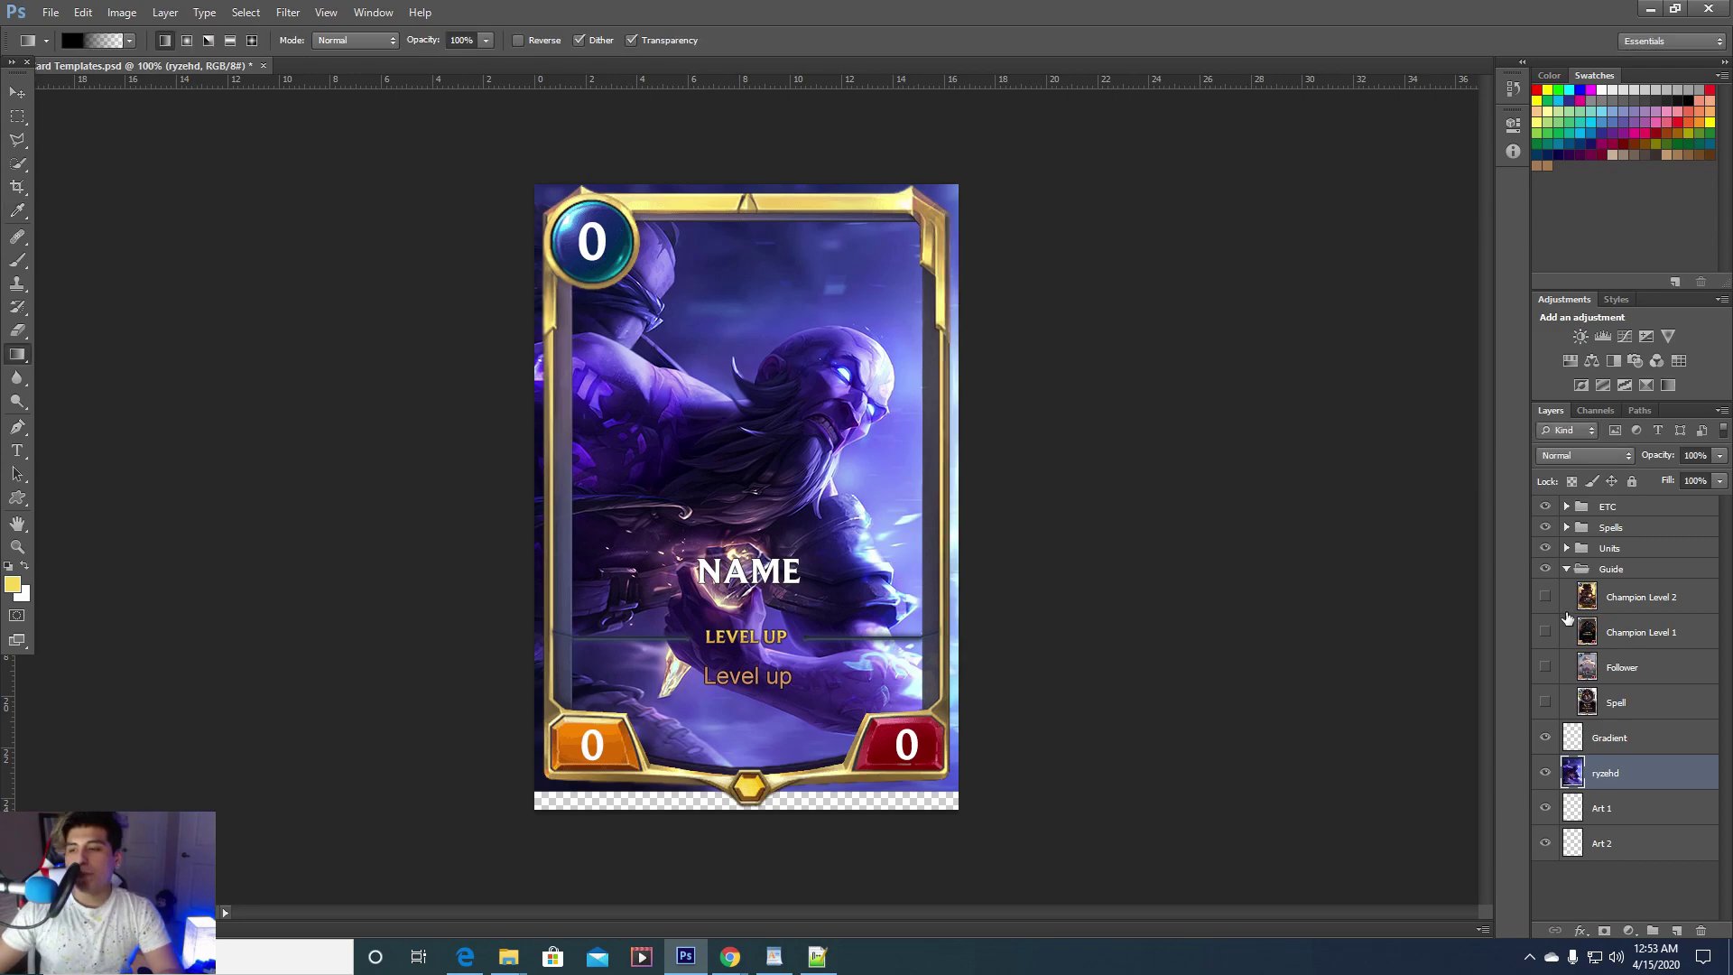
pyautogui.click(1546, 597)
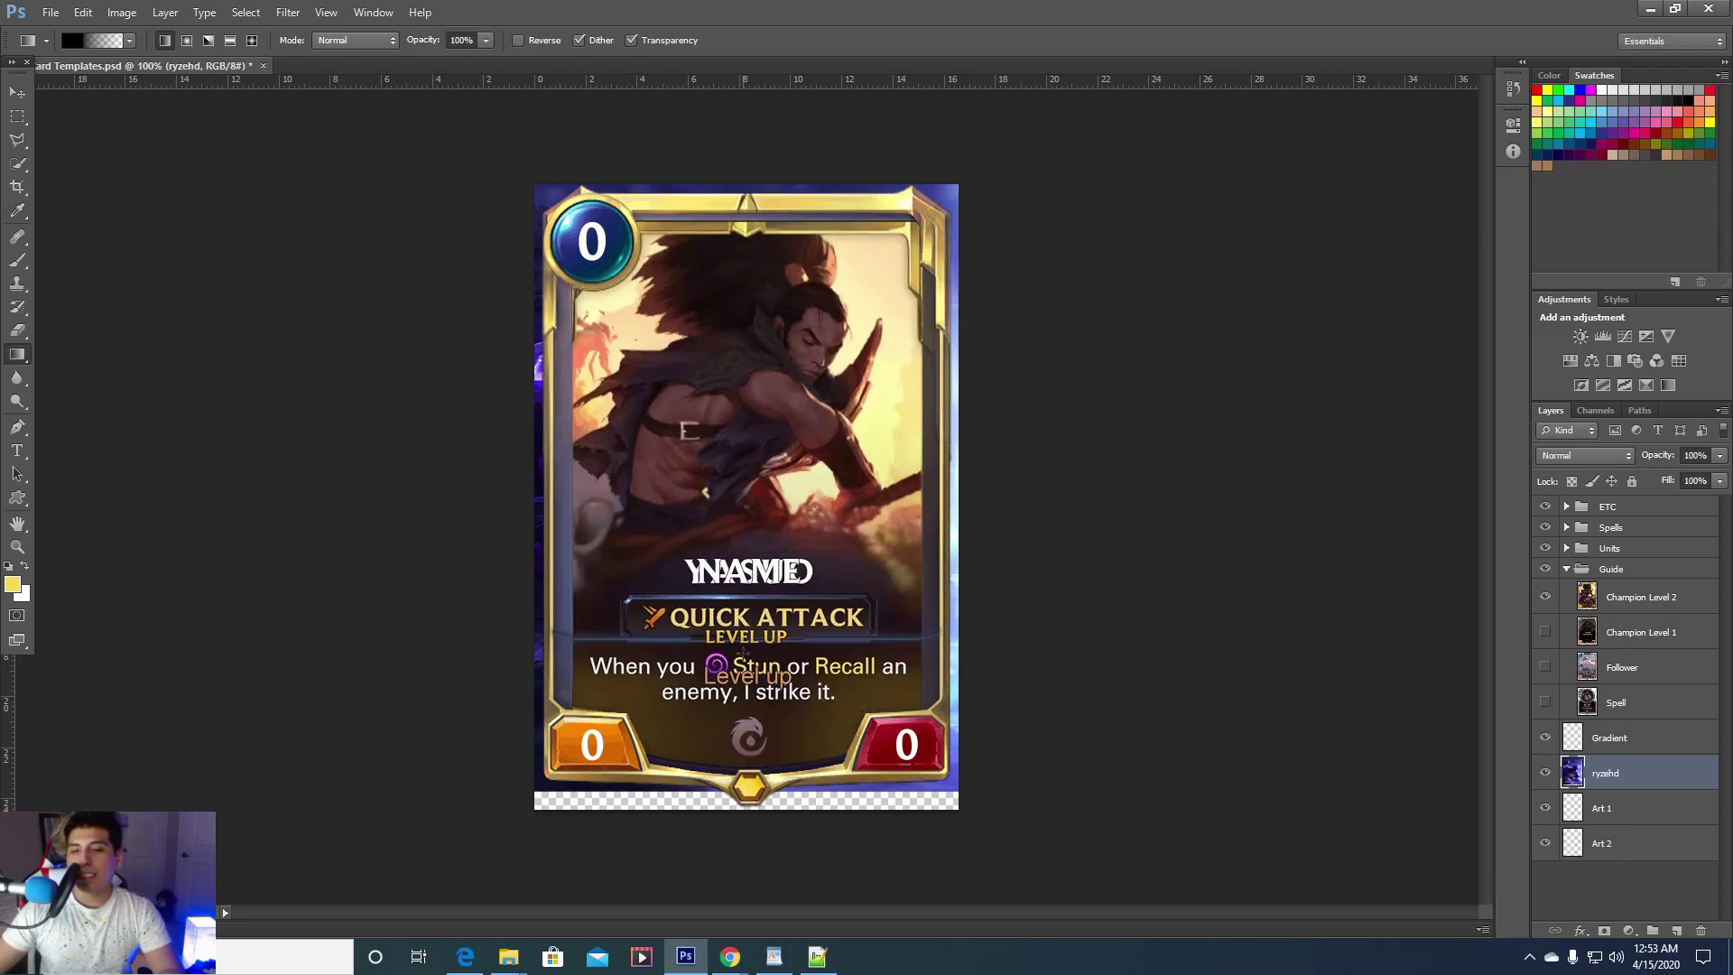
pyautogui.click(1546, 597)
pyautogui.click(1545, 598)
pyautogui.click(1545, 599)
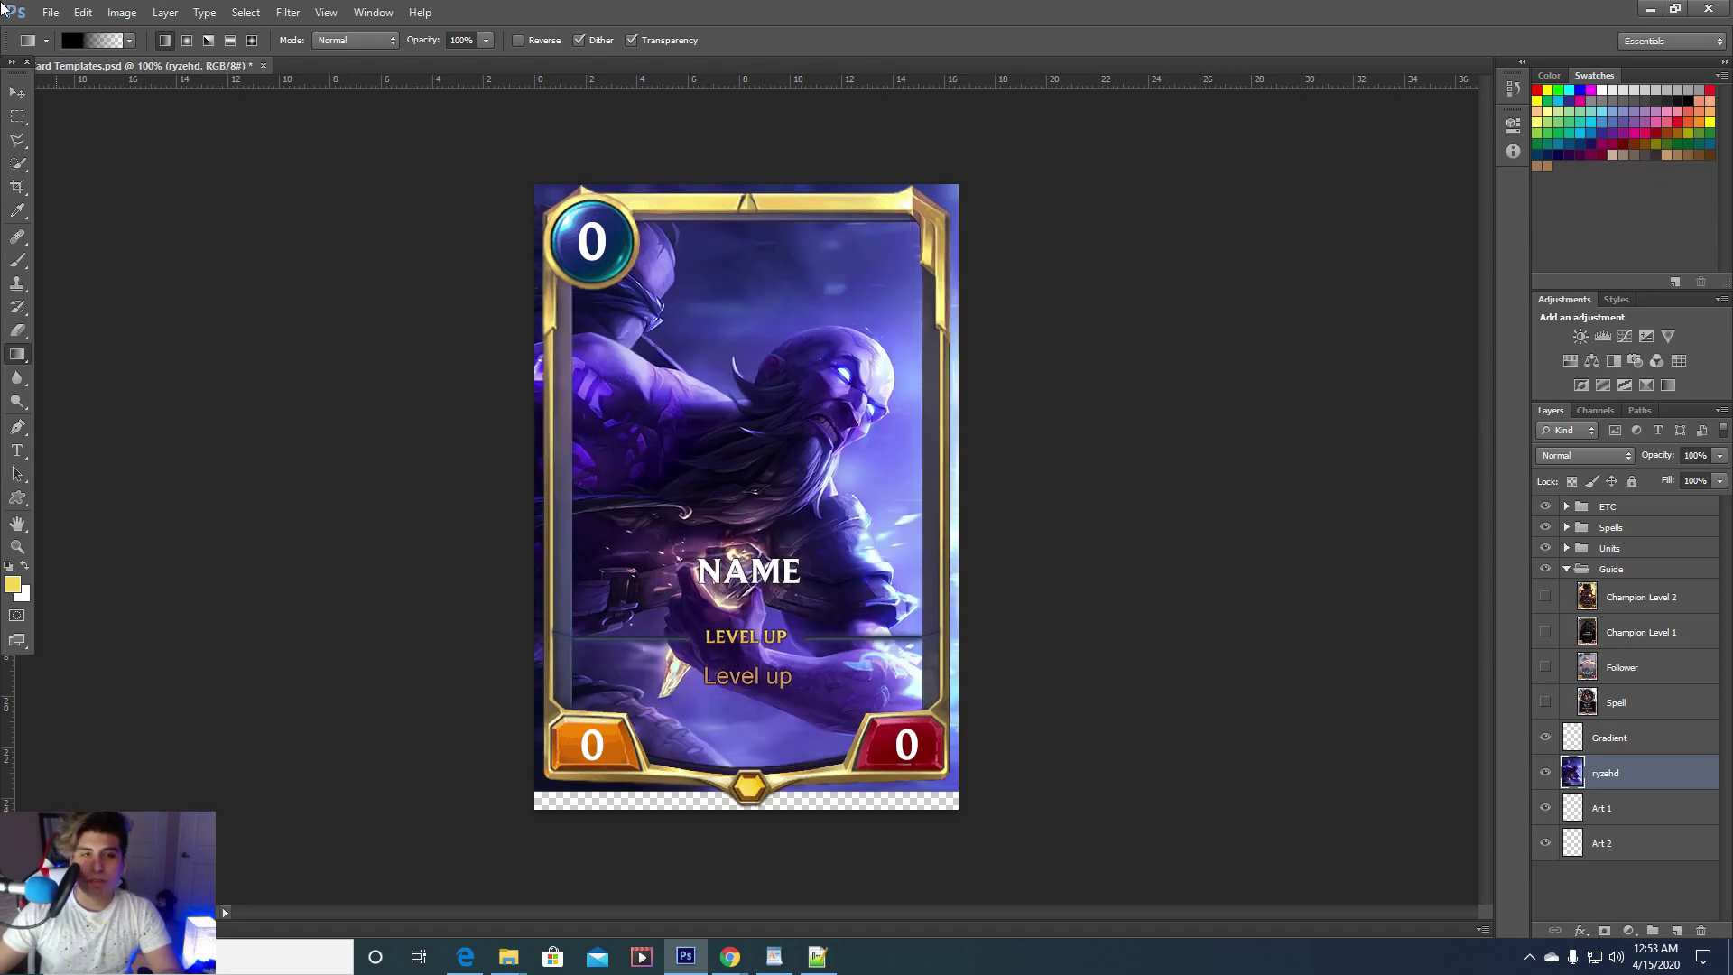
# Set the gradient's starting colour stop to gold #ad8119 and move its 100% opacity stop to location 55%
pyautogui.click(94, 41)
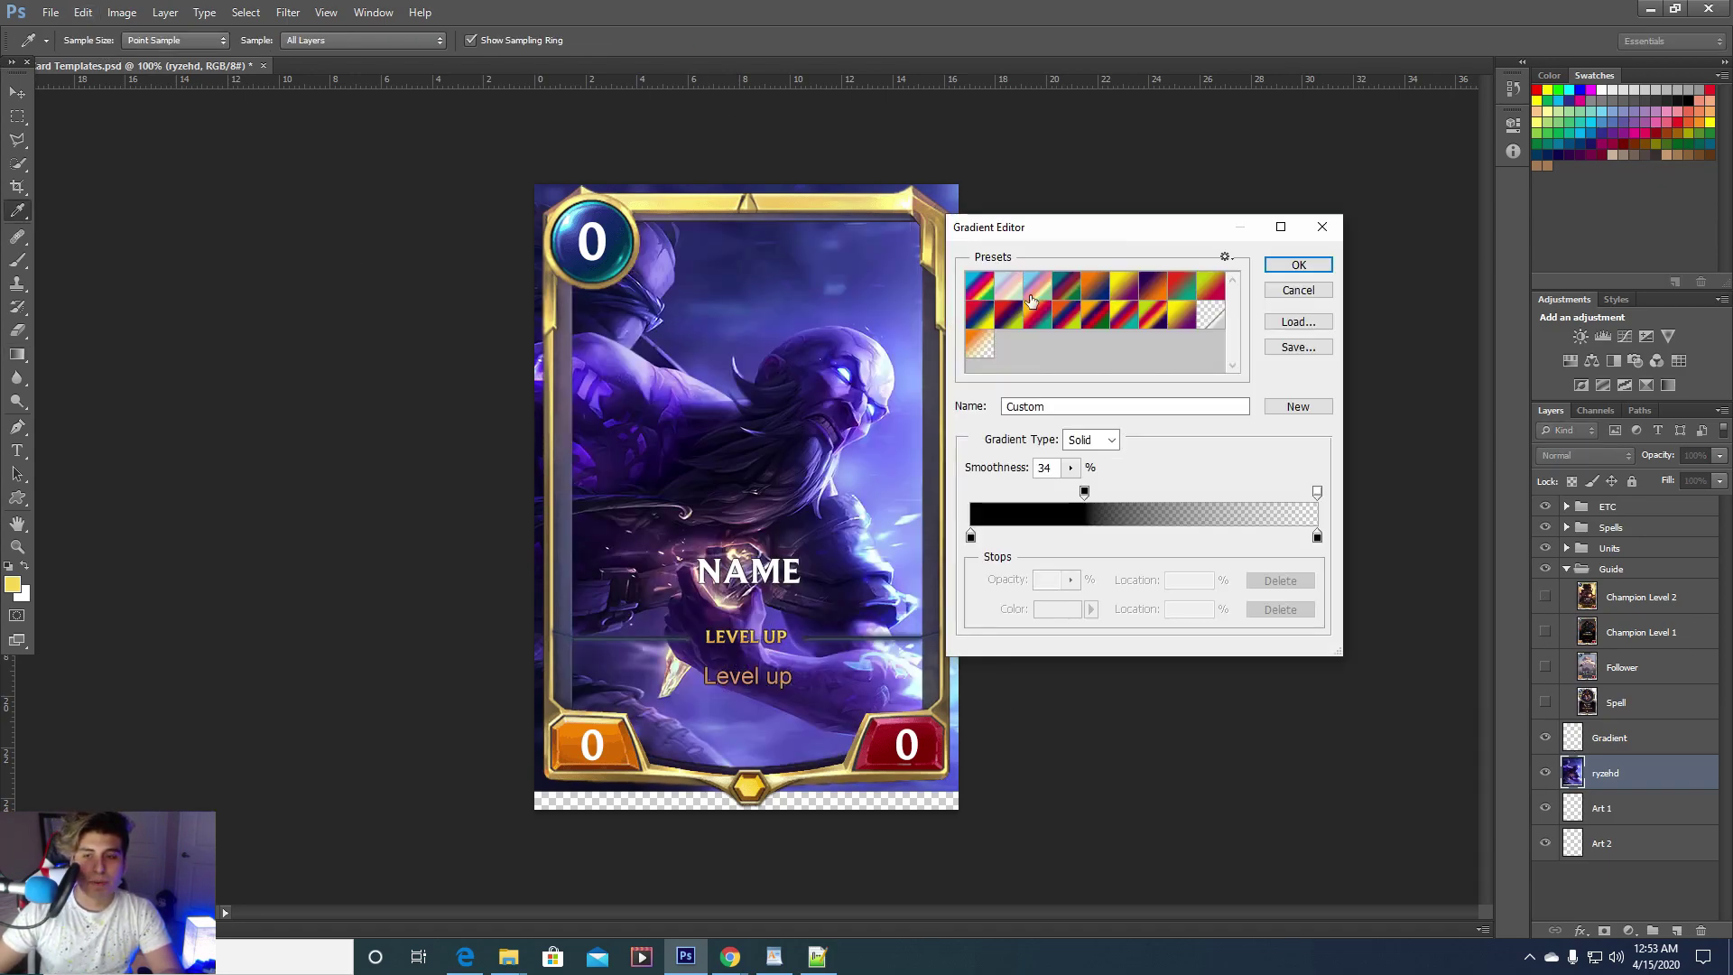
pyautogui.click(971, 537)
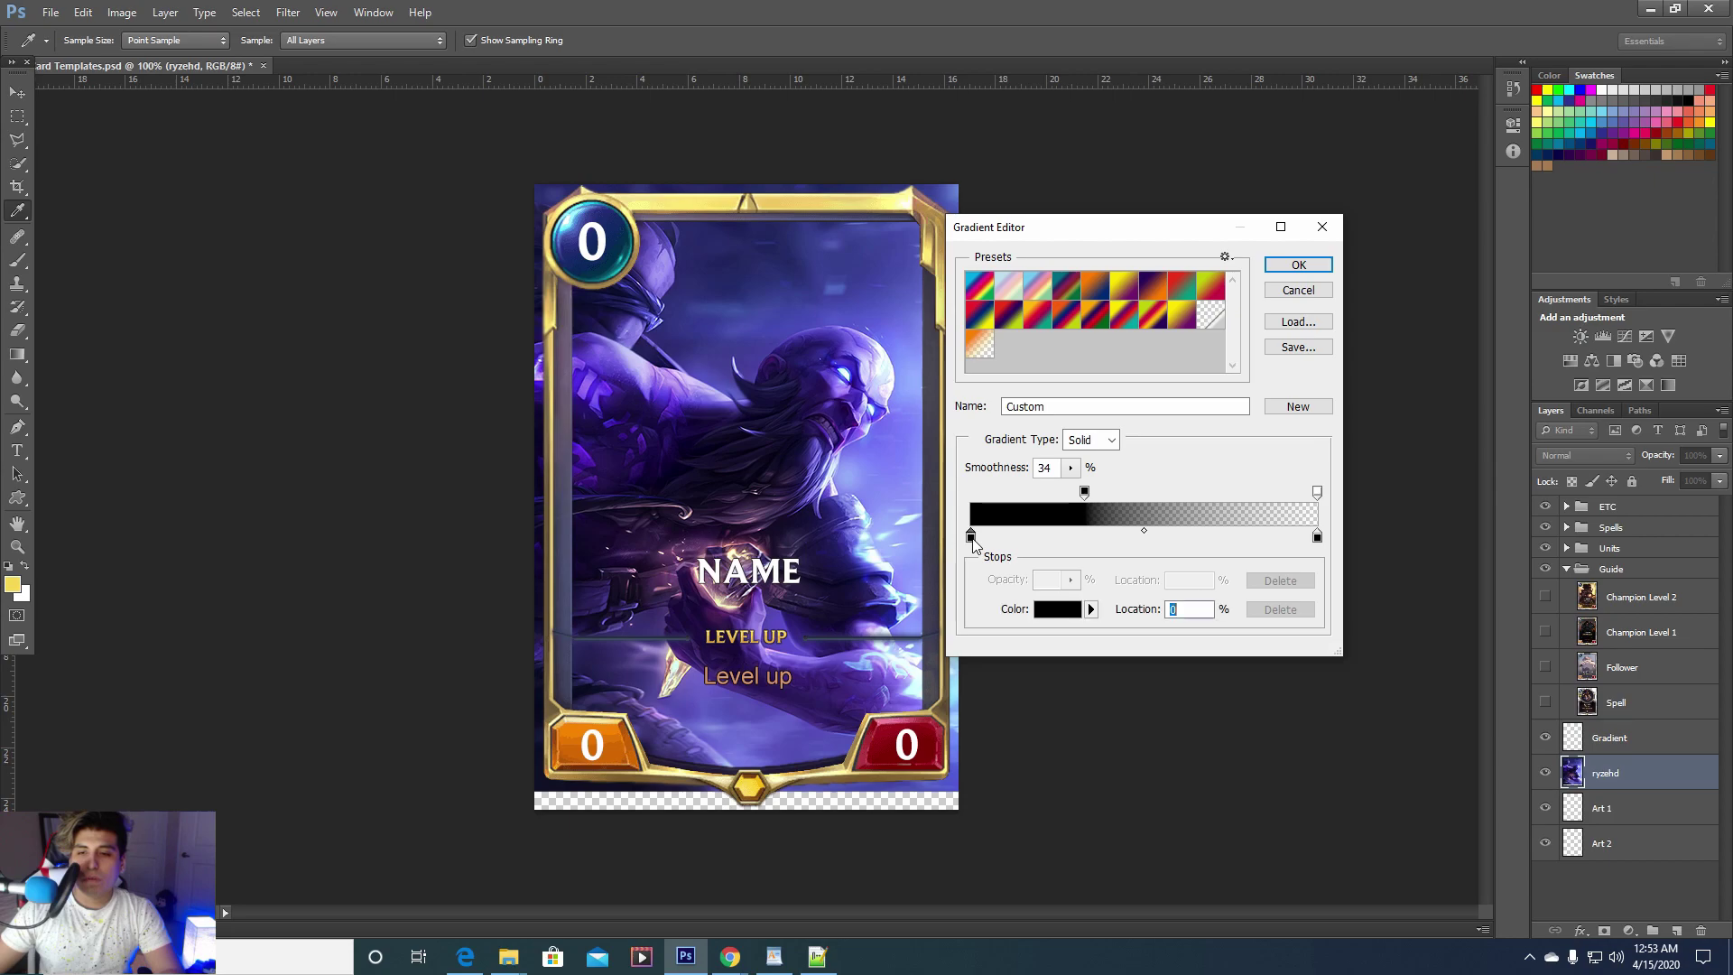
pyautogui.click(1058, 609)
pyautogui.click(1285, 351)
pyautogui.moveTo(1294, 378)
pyautogui.mouseDown()
pyautogui.moveTo(1287, 347)
pyautogui.moveTo(1297, 444)
pyautogui.moveTo(1296, 399)
pyautogui.mouseUp()
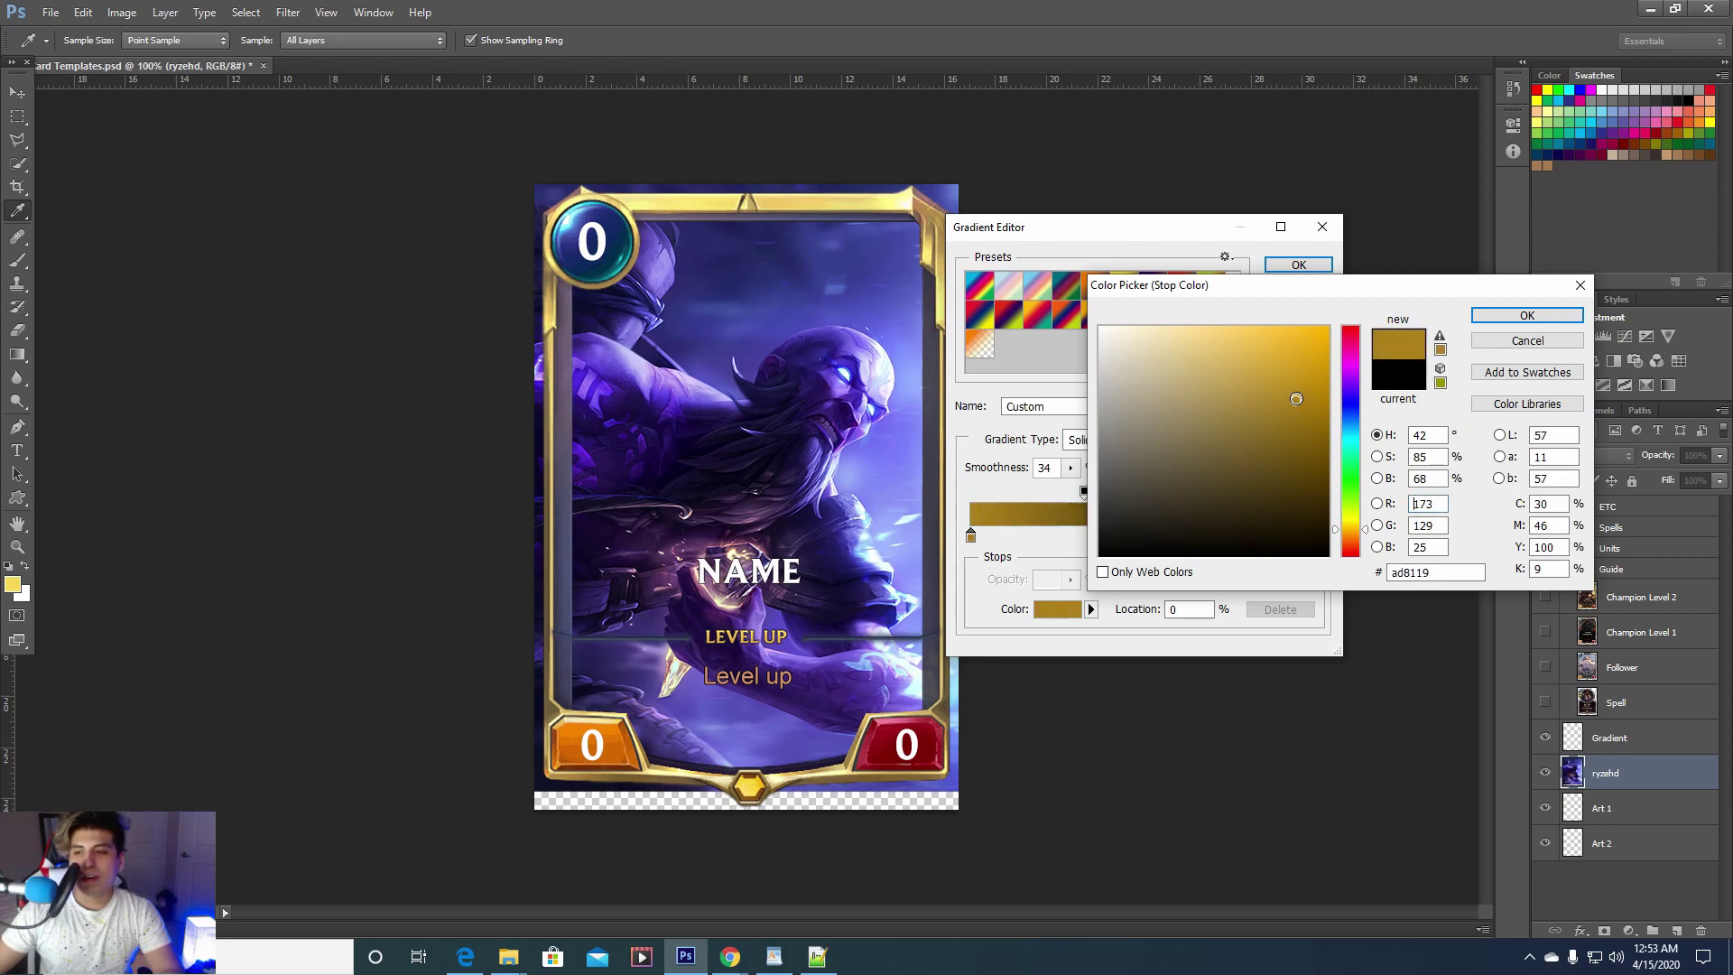
pyautogui.click(1524, 314)
pyautogui.click(1092, 492)
pyautogui.moveTo(1092, 492); pyautogui.dragTo(1166, 492)
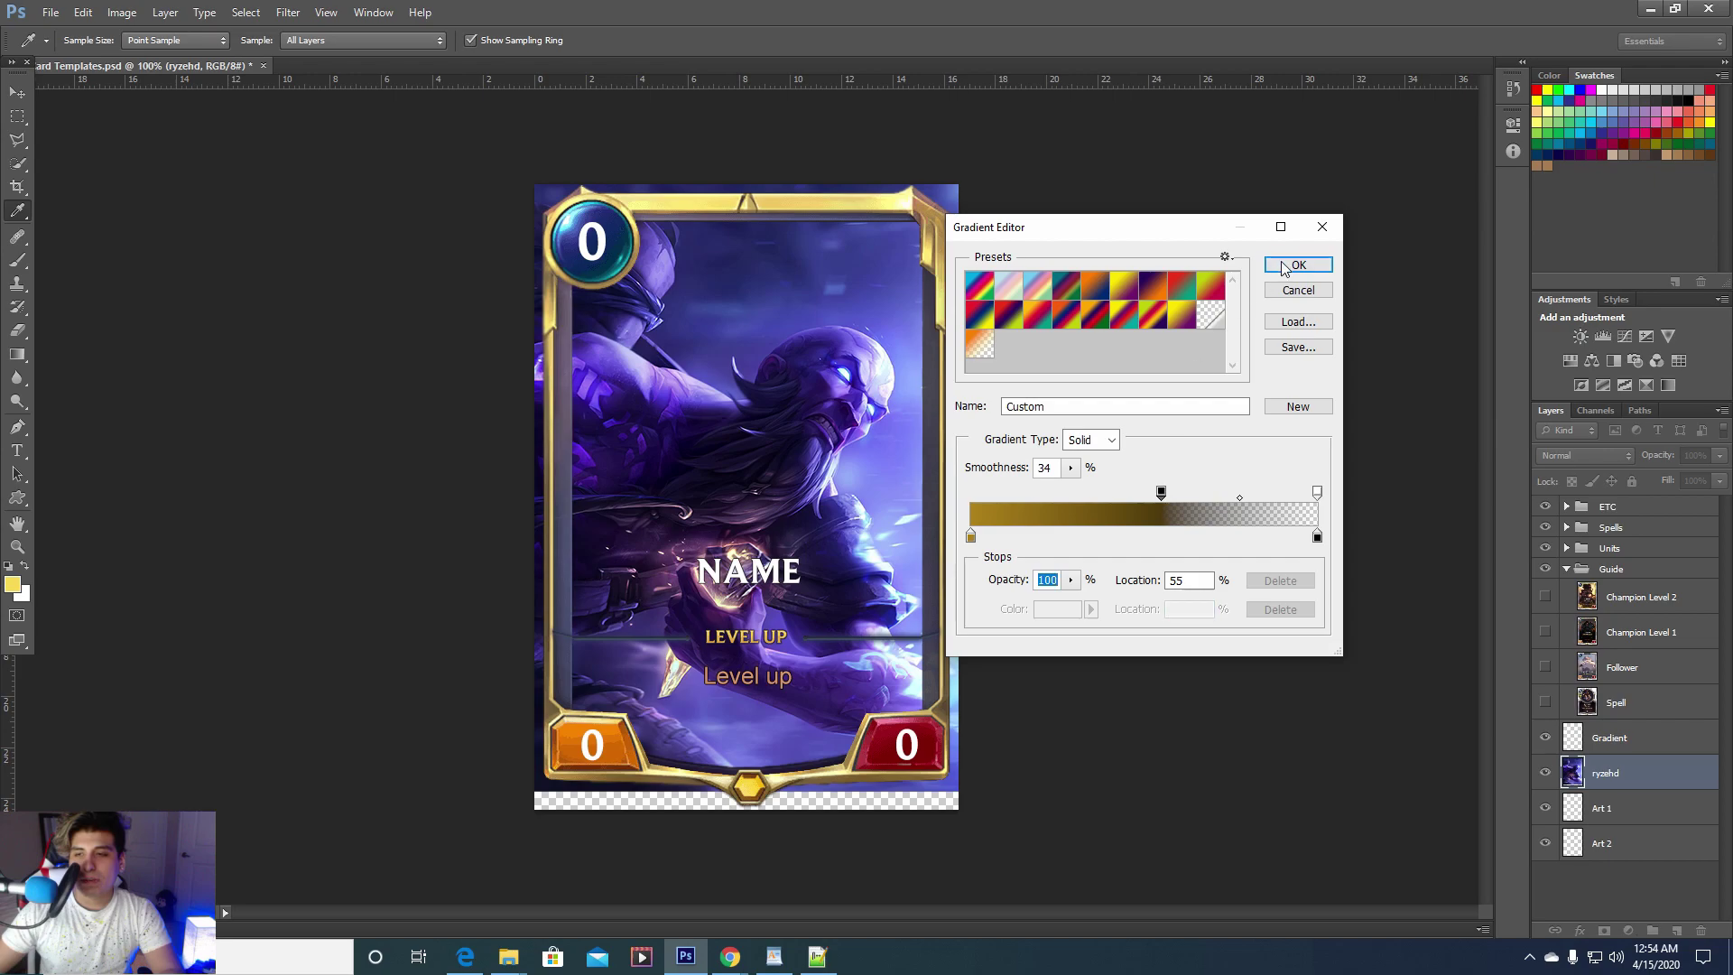
pyautogui.click(1297, 265)
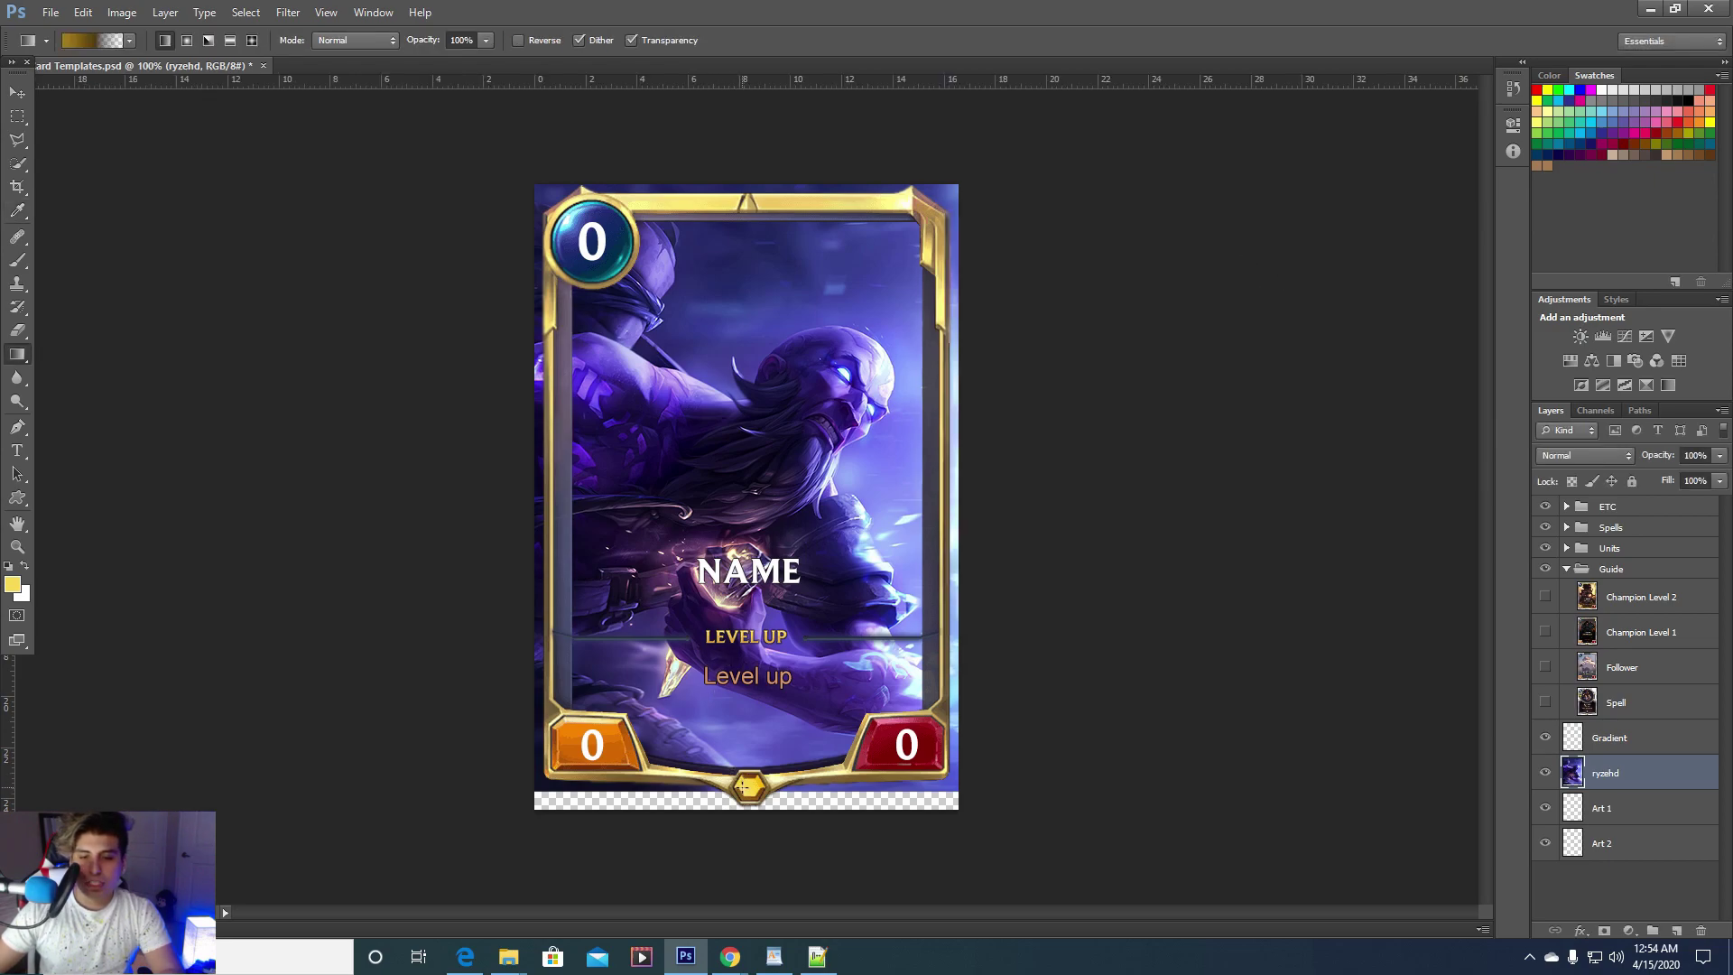
# Apply the gold gradient upward over the ryzehd artwork's lower part and compare it repeatedly with the Champion Level 2 example
pyautogui.moveTo(738, 690); pyautogui.dragTo(742, 530)
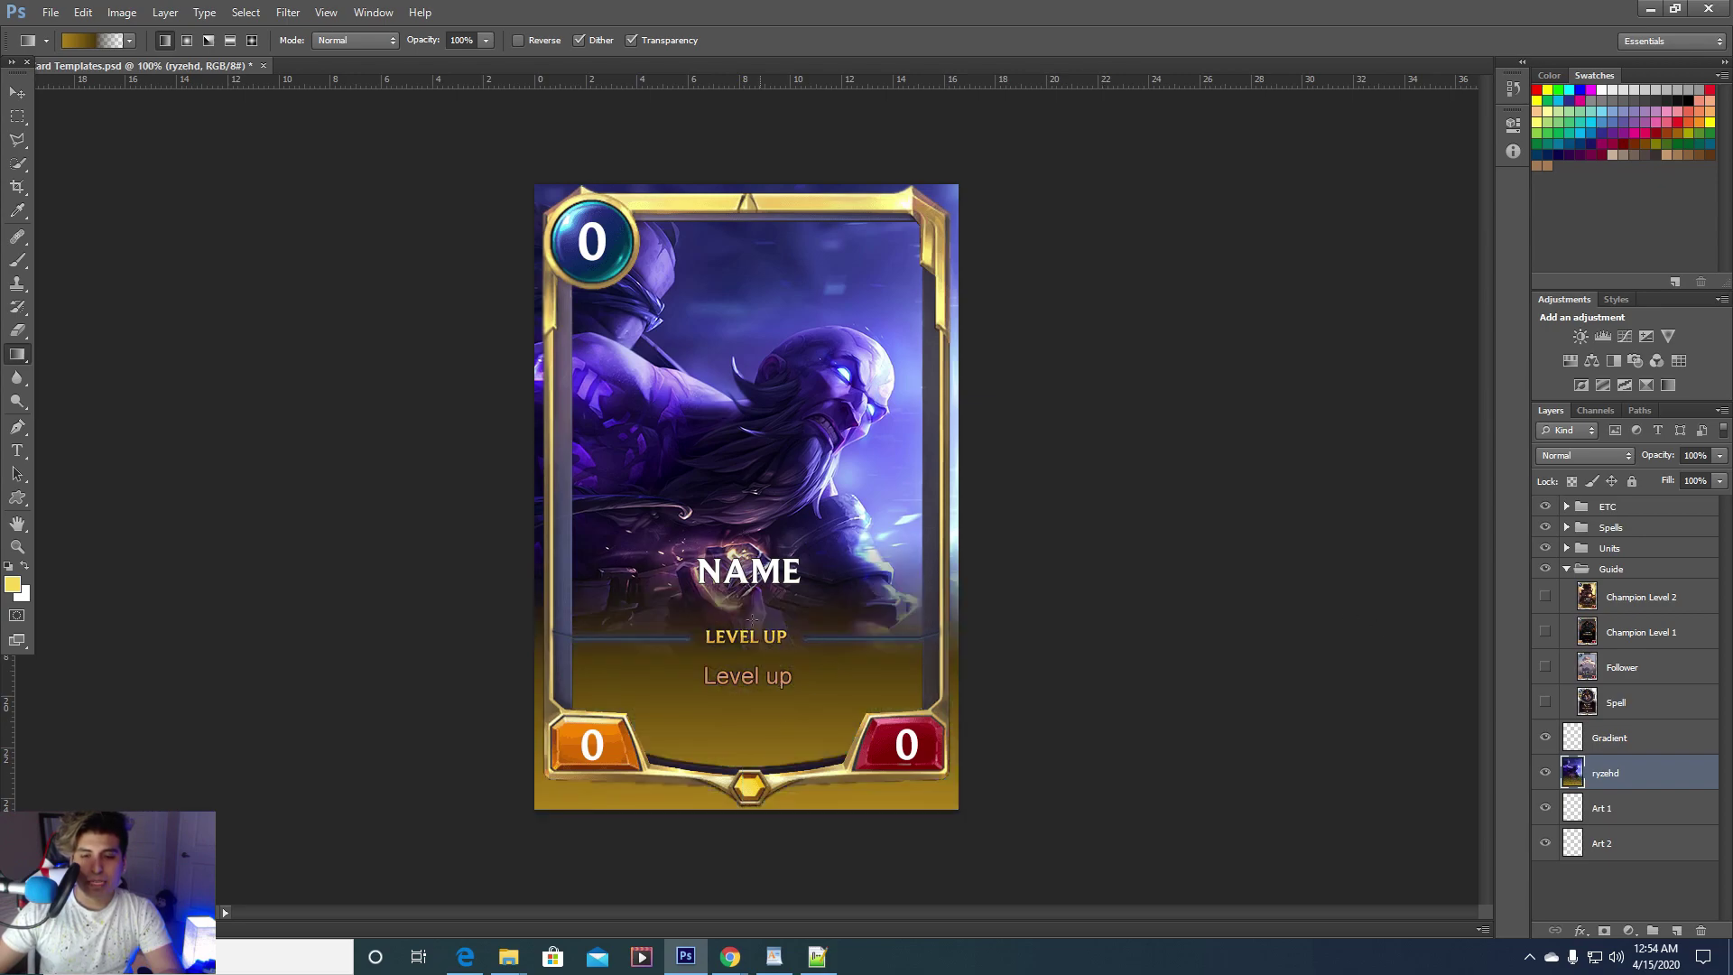
pyautogui.scroll(2, 726, 710)
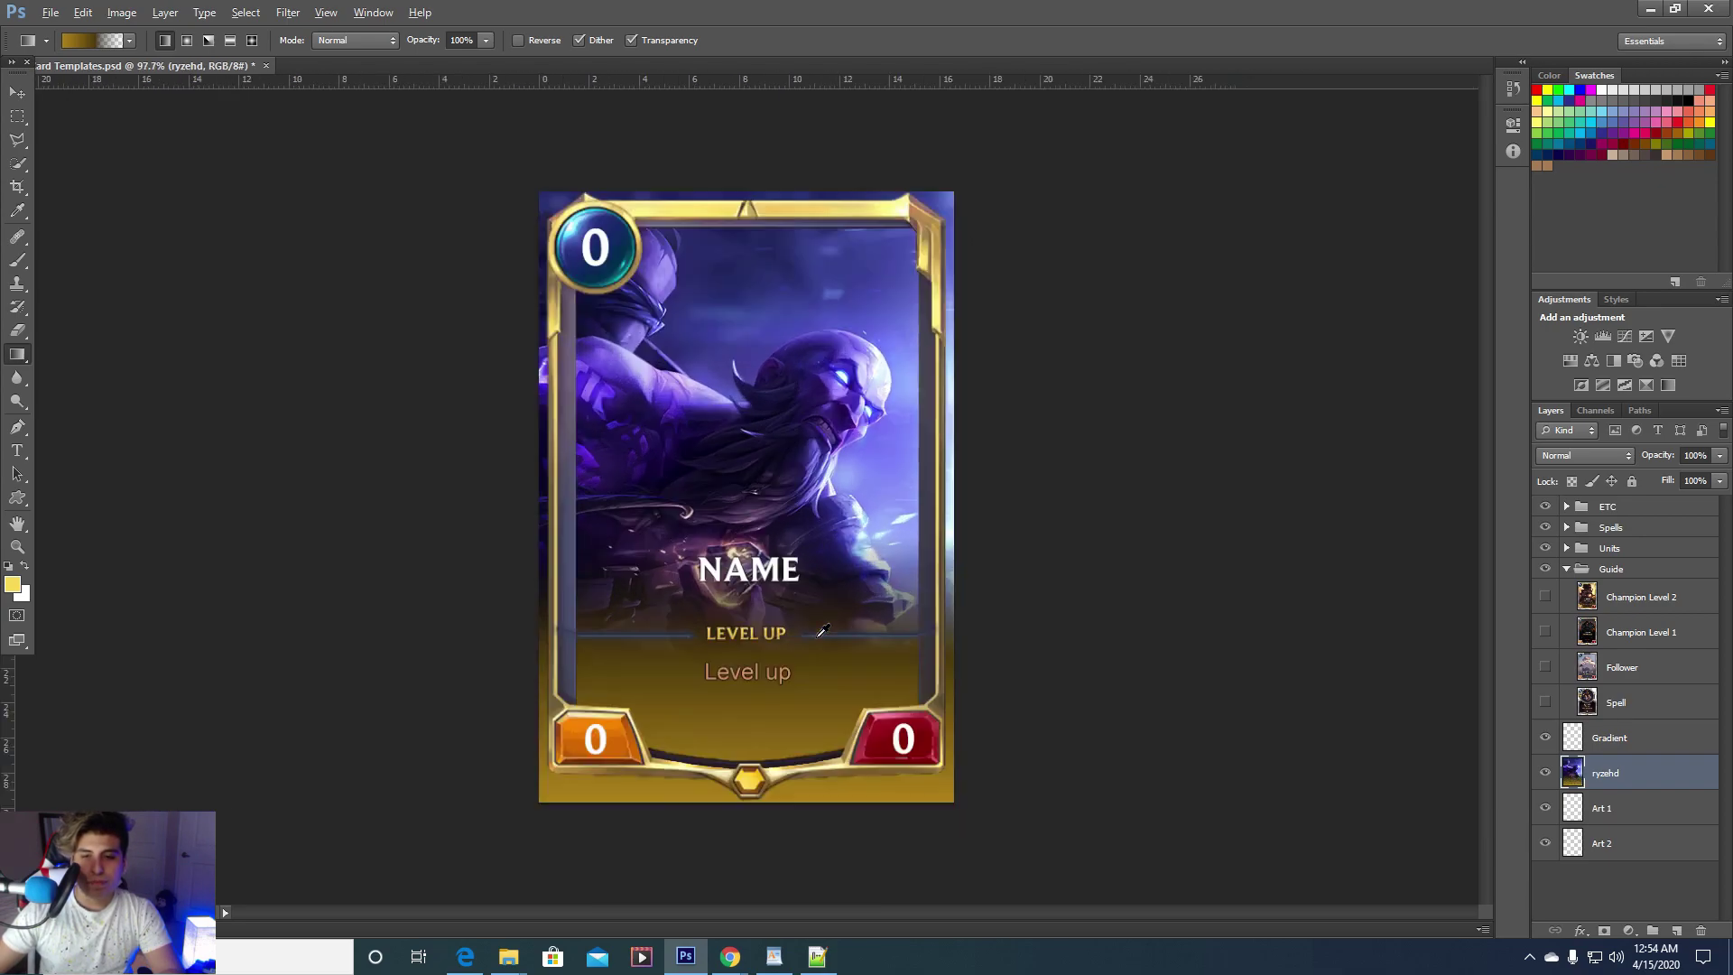
pyautogui.click(1545, 598)
pyautogui.click(1545, 597)
pyautogui.click(1545, 598)
pyautogui.click(1546, 598)
pyautogui.click(1546, 598)
pyautogui.click(1545, 597)
pyautogui.click(1545, 597)
pyautogui.click(1545, 597)
pyautogui.click(1546, 597)
pyautogui.click(1545, 598)
pyautogui.click(1545, 597)
pyautogui.click(1545, 598)
pyautogui.click(1546, 598)
pyautogui.click(1545, 598)
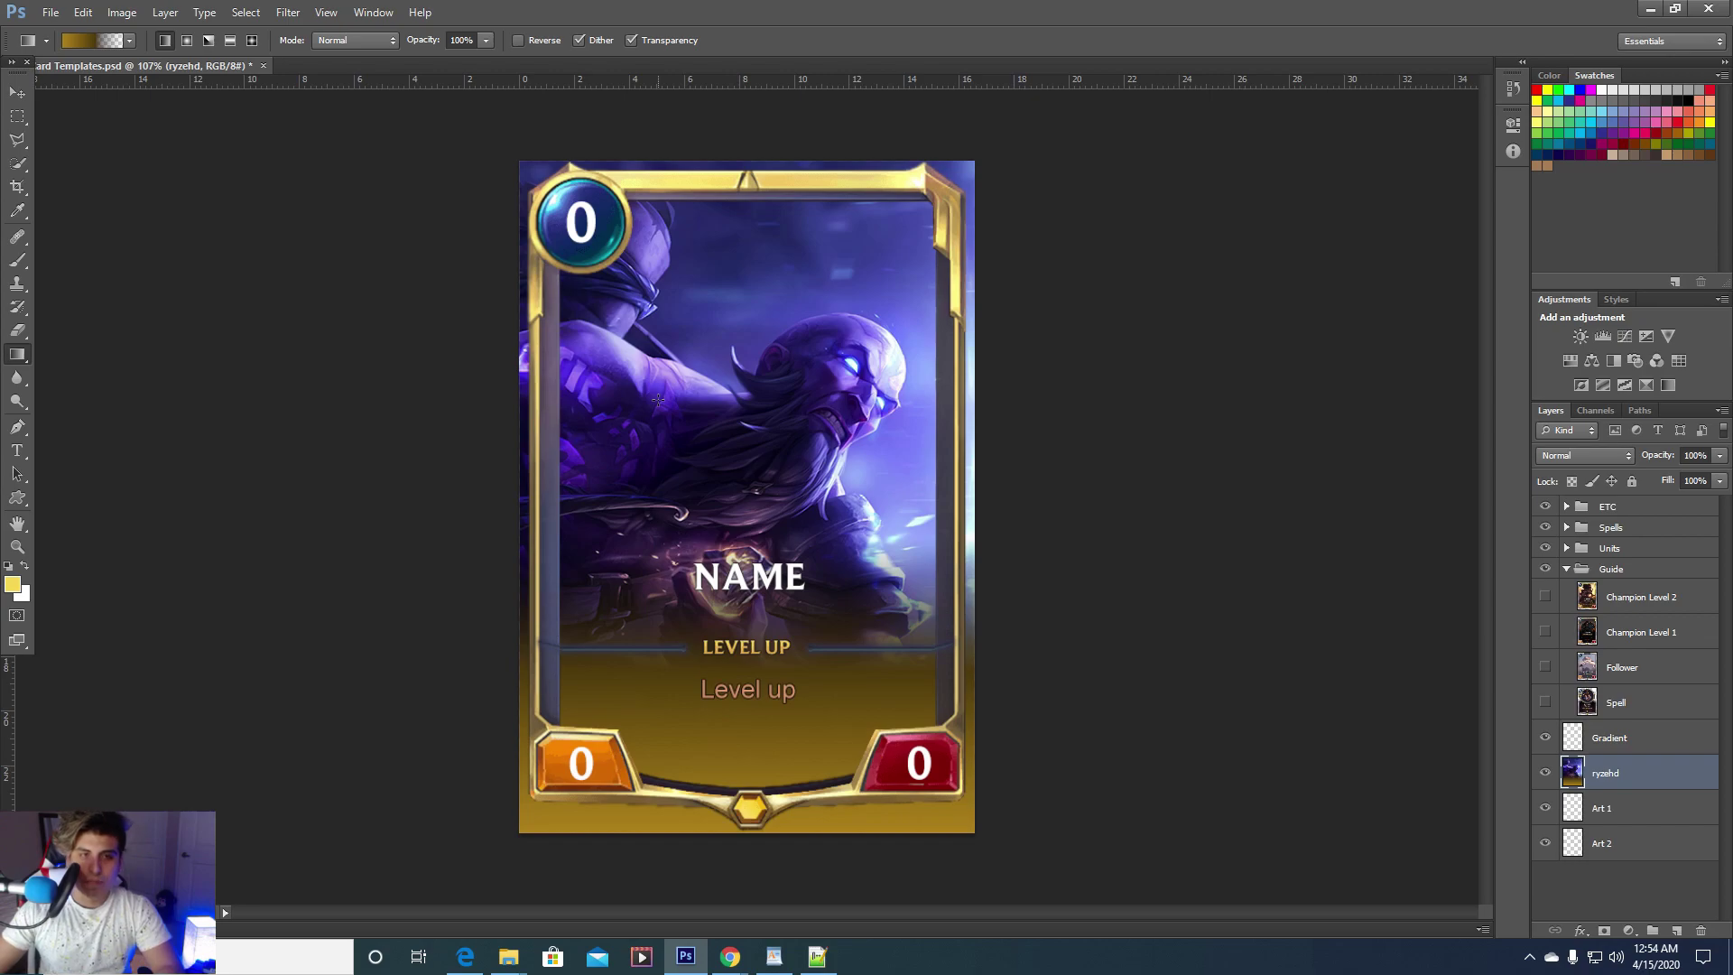
# Undo the applied gradient and move the gradient's 100% opacity stop to location 12%
pyautogui.hotkey('ctrl', 'z')
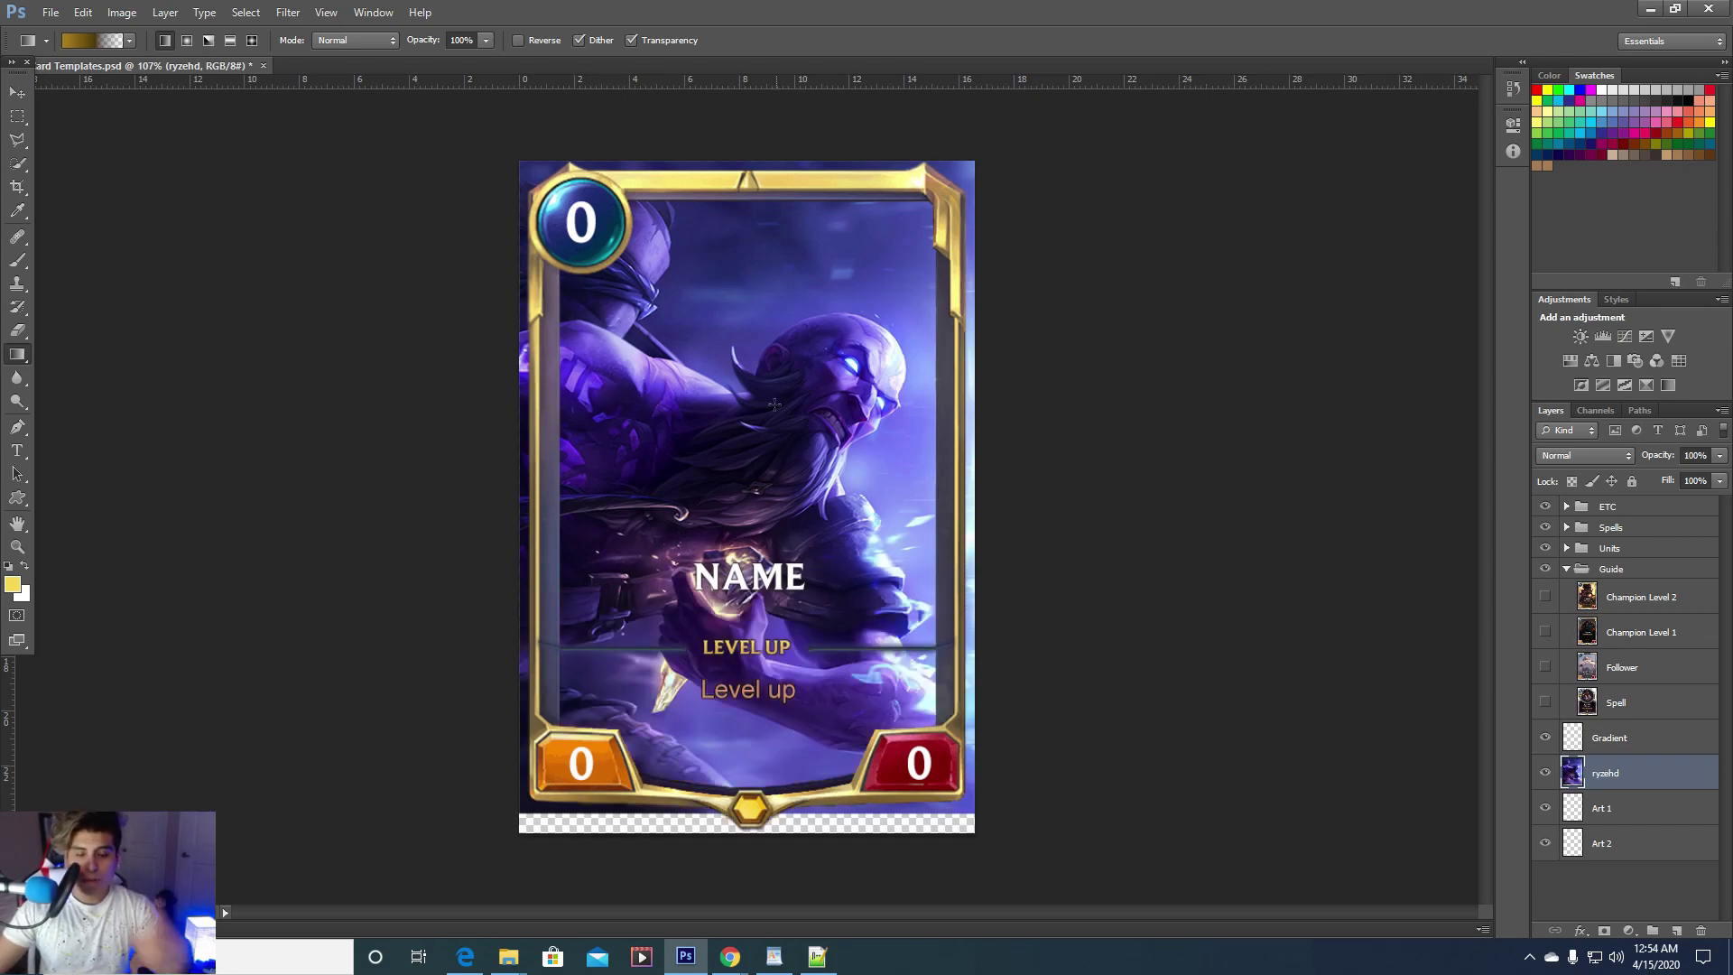
pyautogui.click(72, 39)
pyautogui.moveTo(1296, 492); pyautogui.dragTo(1025, 498)
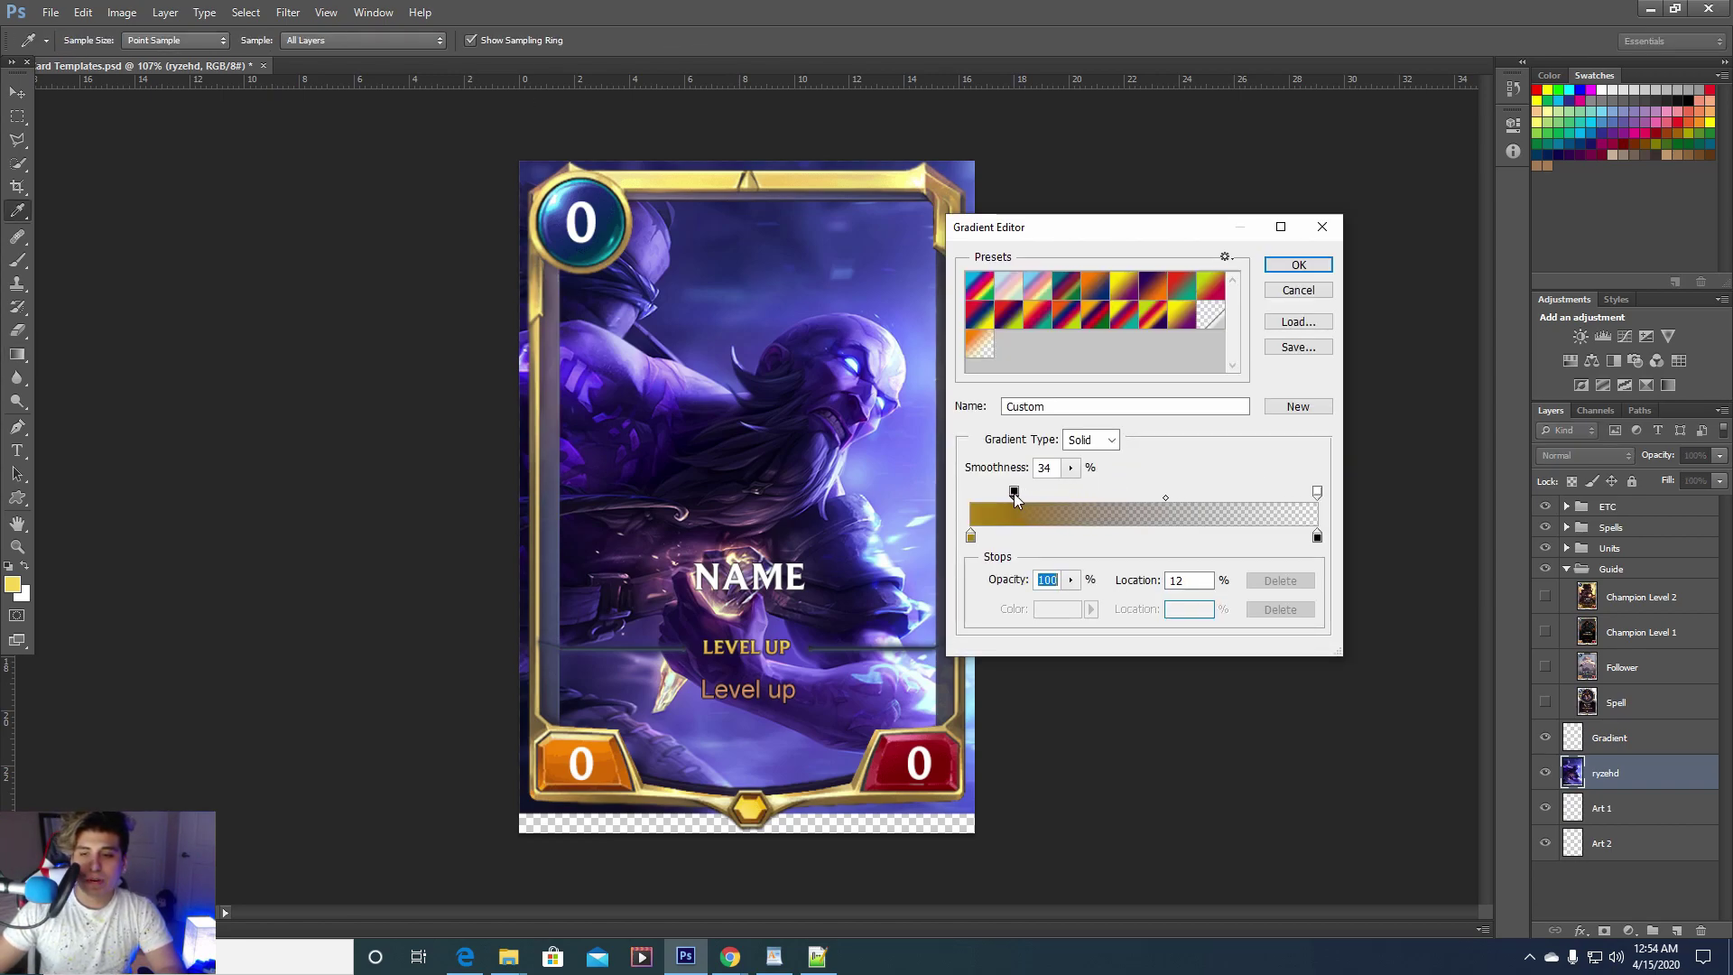
pyautogui.click(1298, 264)
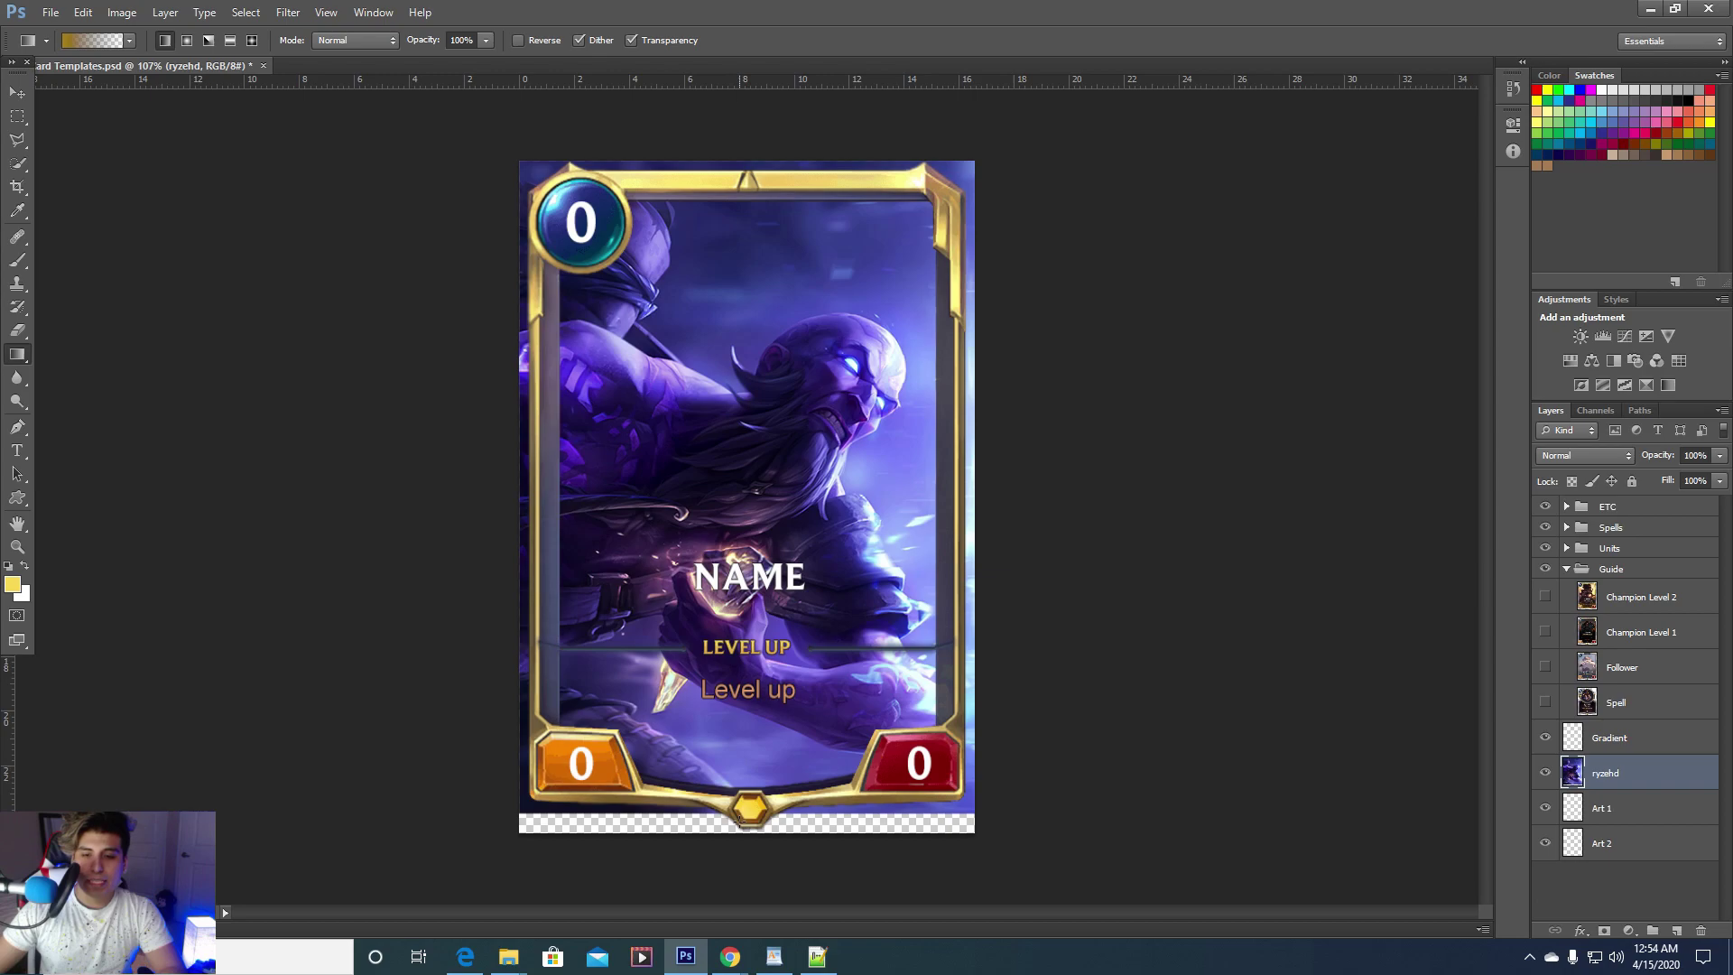
# Apply the softened gold gradient to the ryzehd layer from the card's bottom edge up to about the champion's beard
pyautogui.moveTo(739, 649); pyautogui.dragTo(740, 642)
pyautogui.hotkey('ctrl', 'z')
pyautogui.moveTo(742, 812); pyautogui.dragTo(740, 478)
# Toggle the Champion Level 2 guide example to compare its gradient with the new card's gold fade
pyautogui.click(1544, 597)
pyautogui.click(1545, 598)
pyautogui.click(1544, 598)
pyautogui.click(1545, 597)
pyautogui.click(1544, 598)
pyautogui.click(1544, 598)
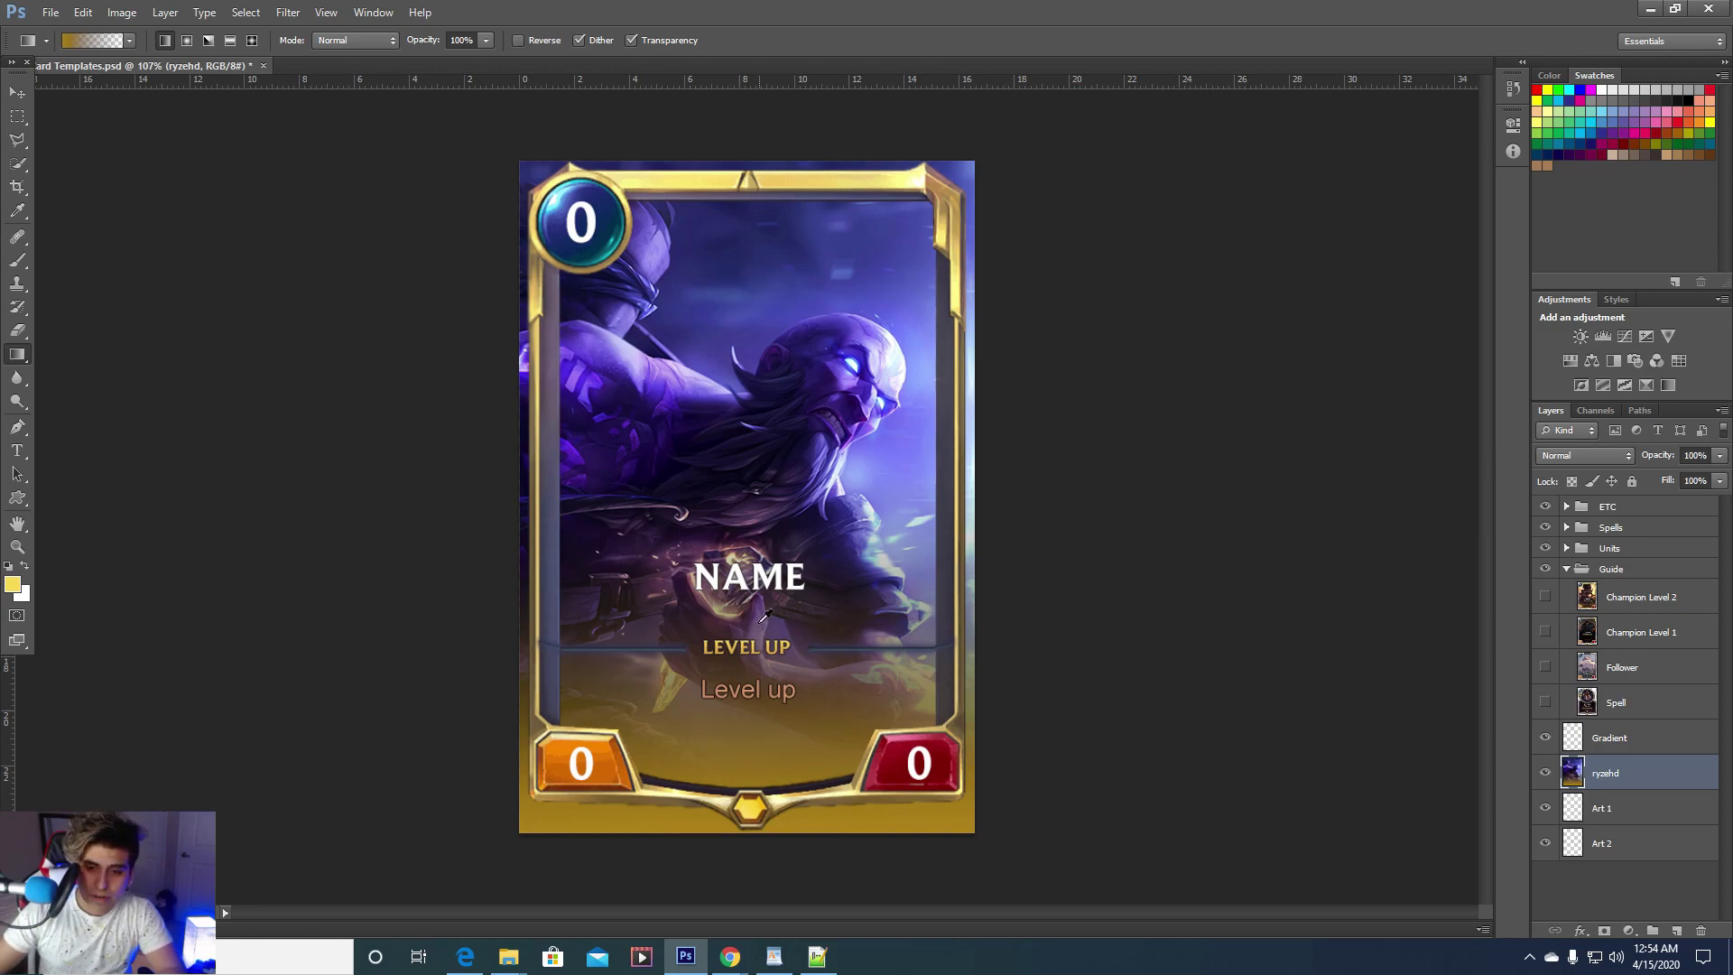
pyautogui.keyDown('alt'); pyautogui.scroll(-1, 834, 534); pyautogui.keyUp('alt')
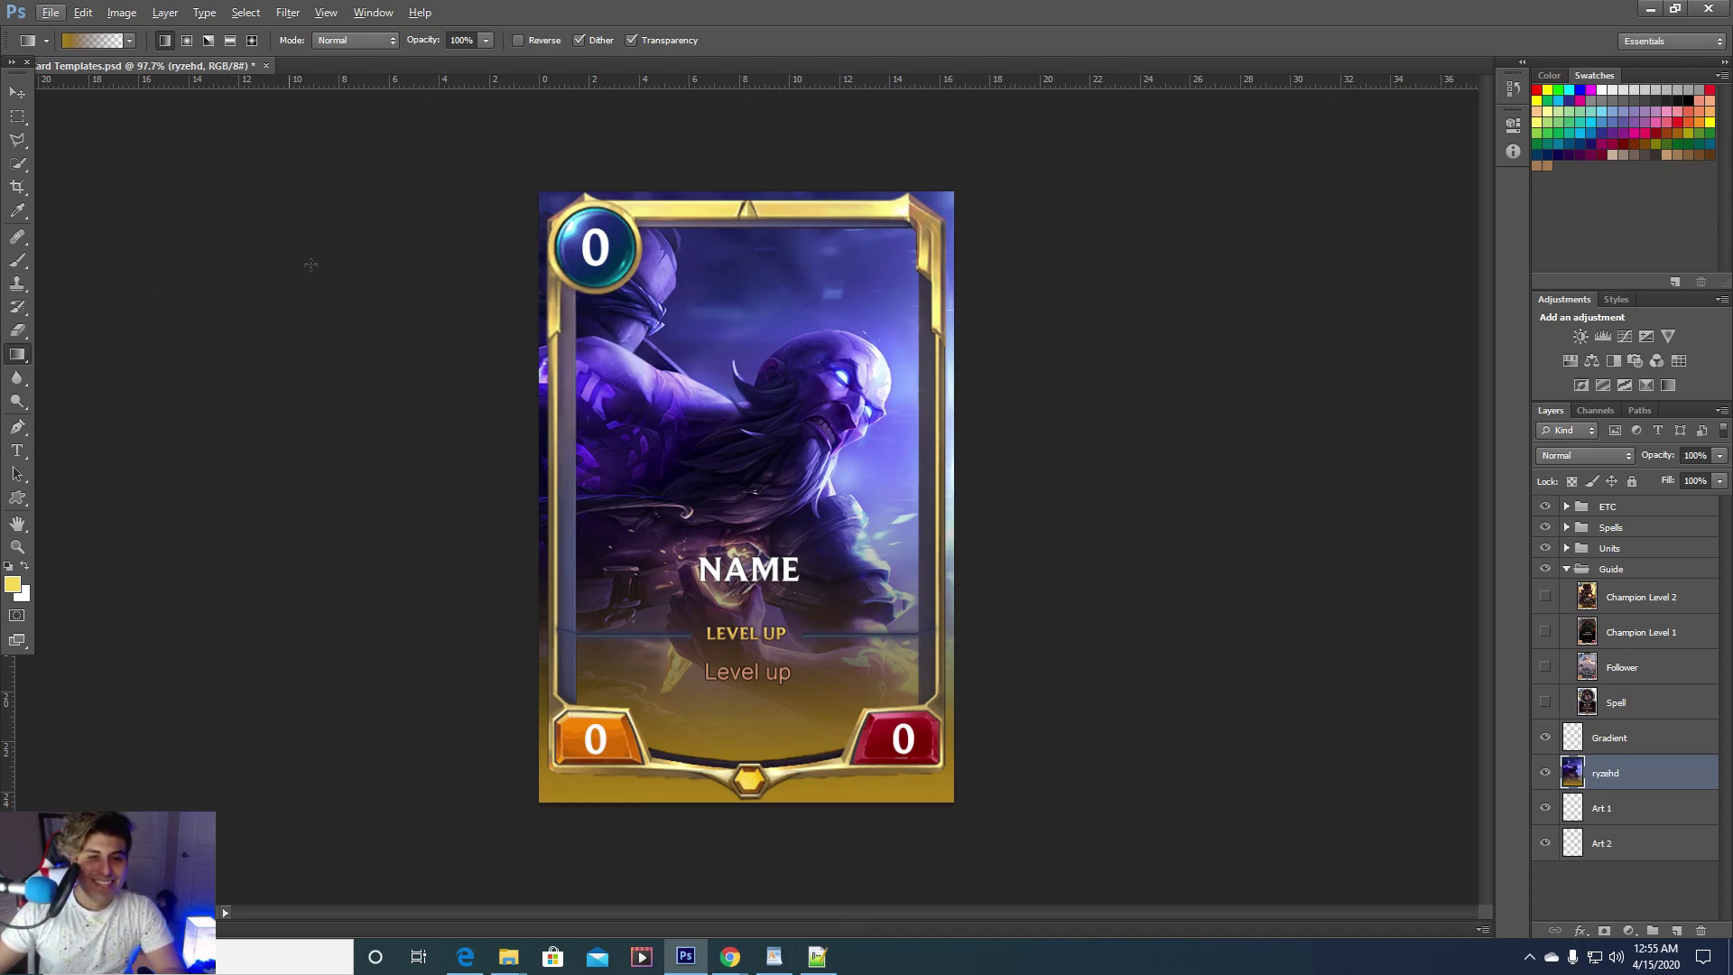
# Activate the Polygonal Lasso variant of the lasso selection tools
pyautogui.click(21, 144)
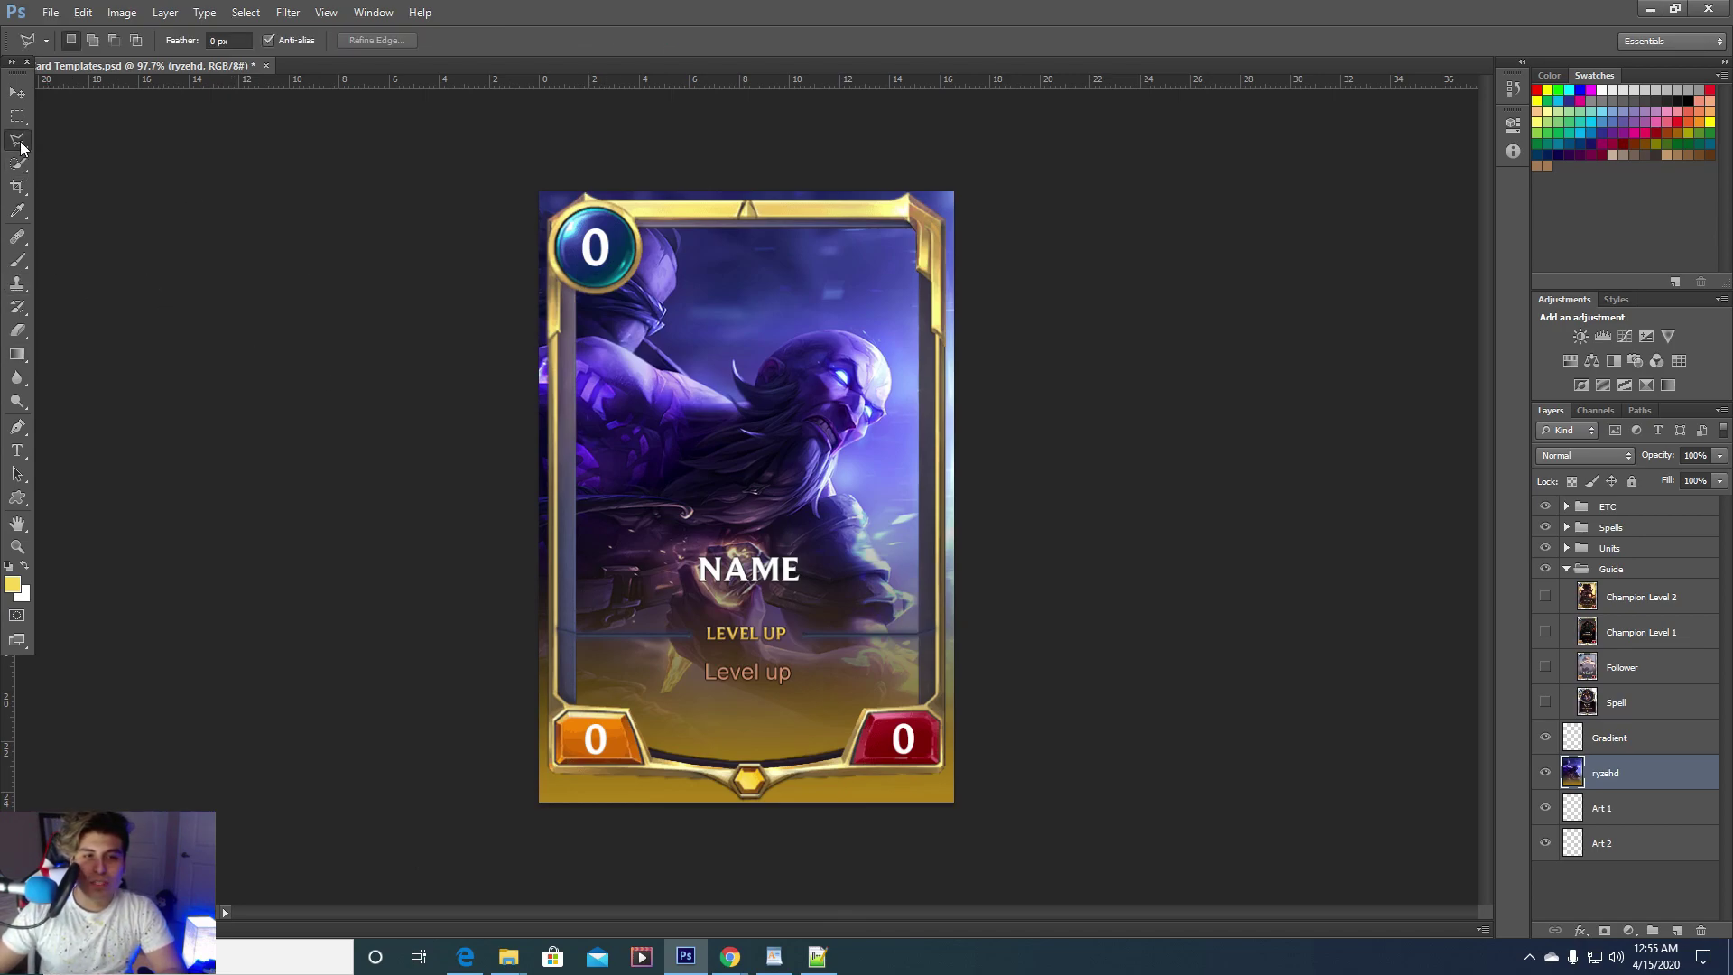
pyautogui.click(81, 159)
pyautogui.click(16, 143)
pyautogui.click(77, 155)
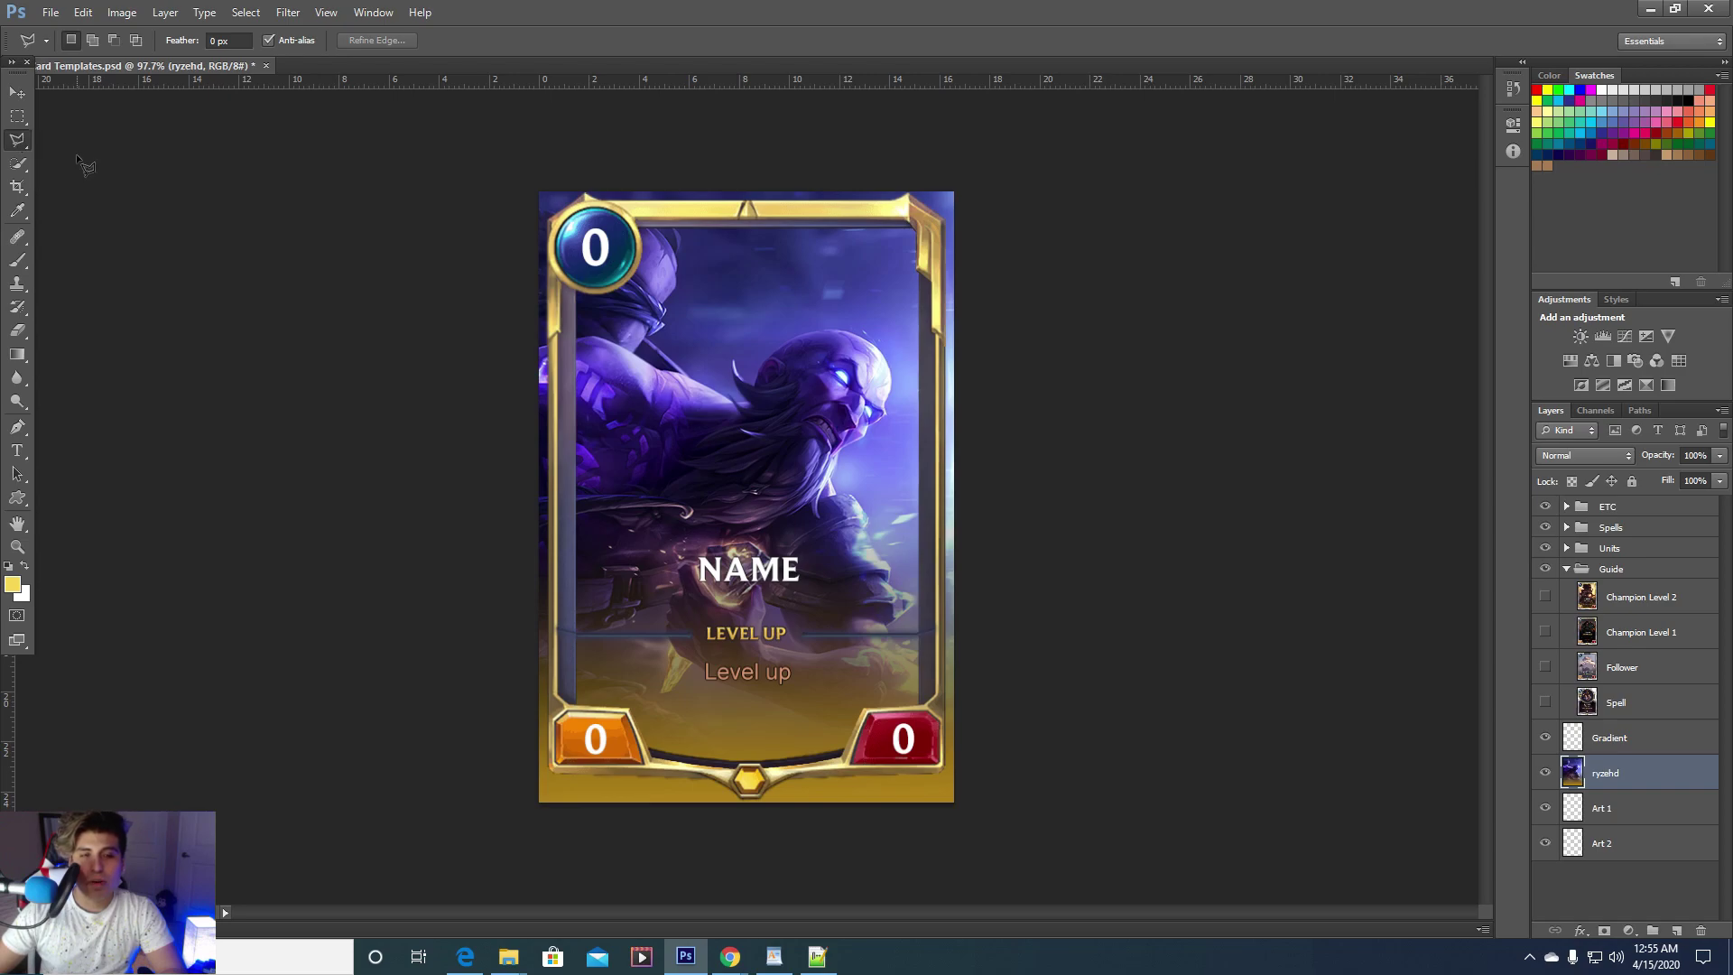
pyautogui.click(14, 145)
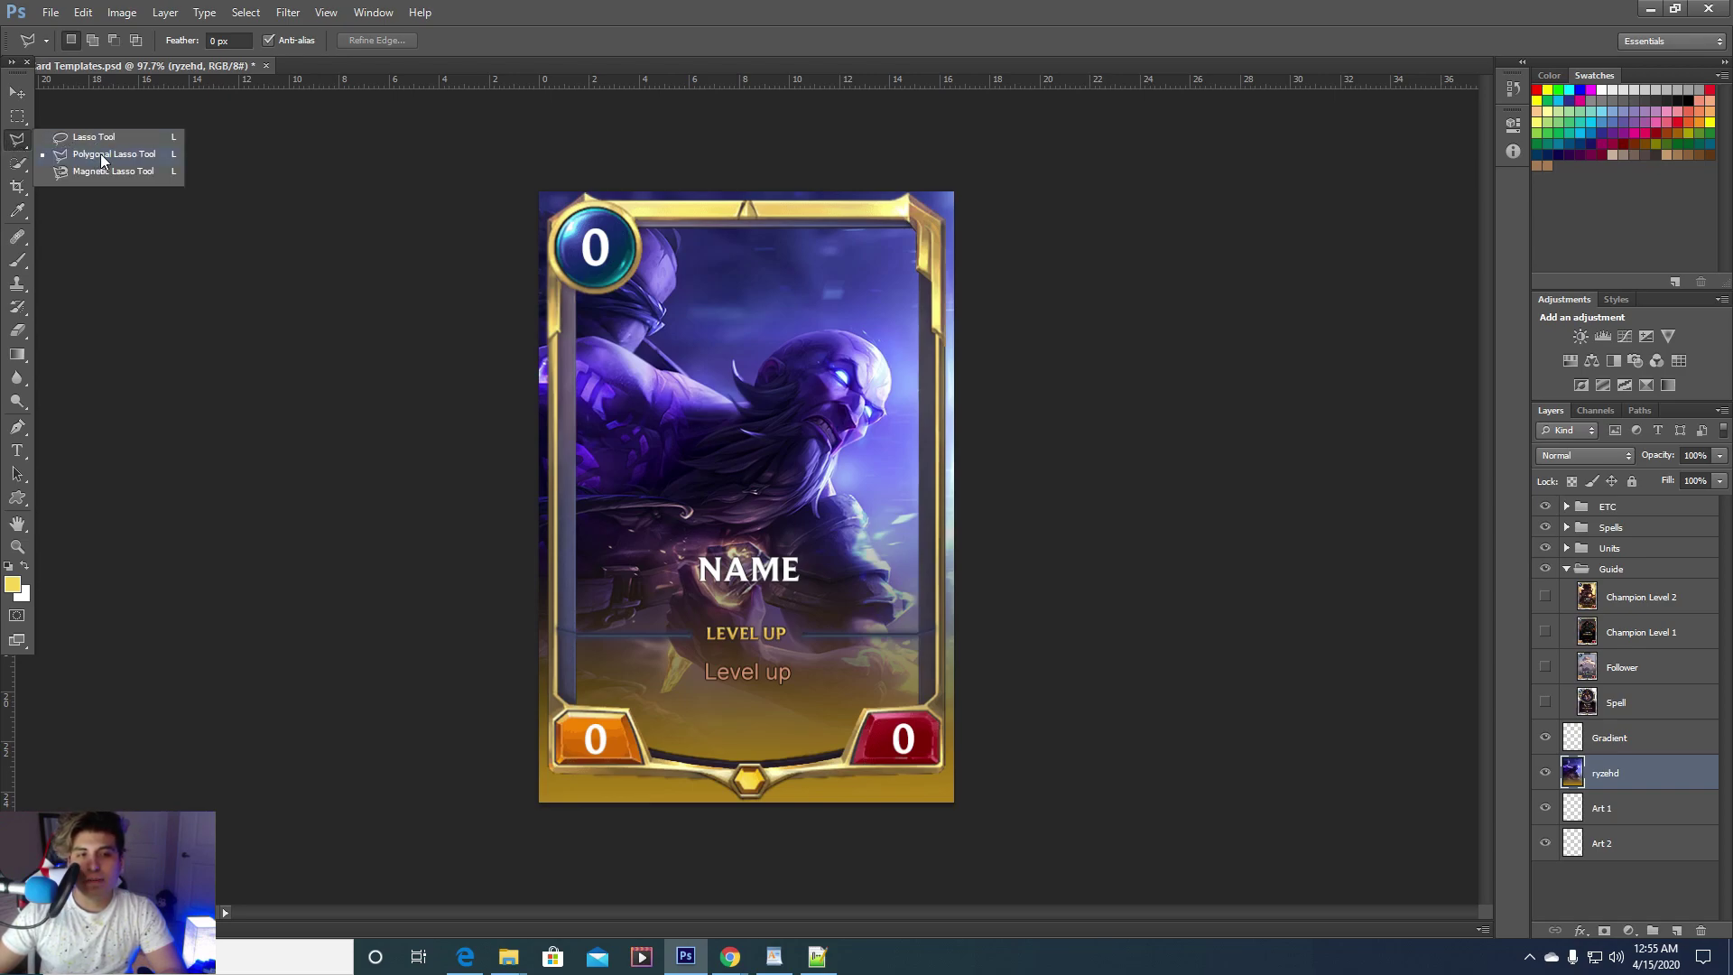
pyautogui.click(102, 159)
pyautogui.click(20, 144)
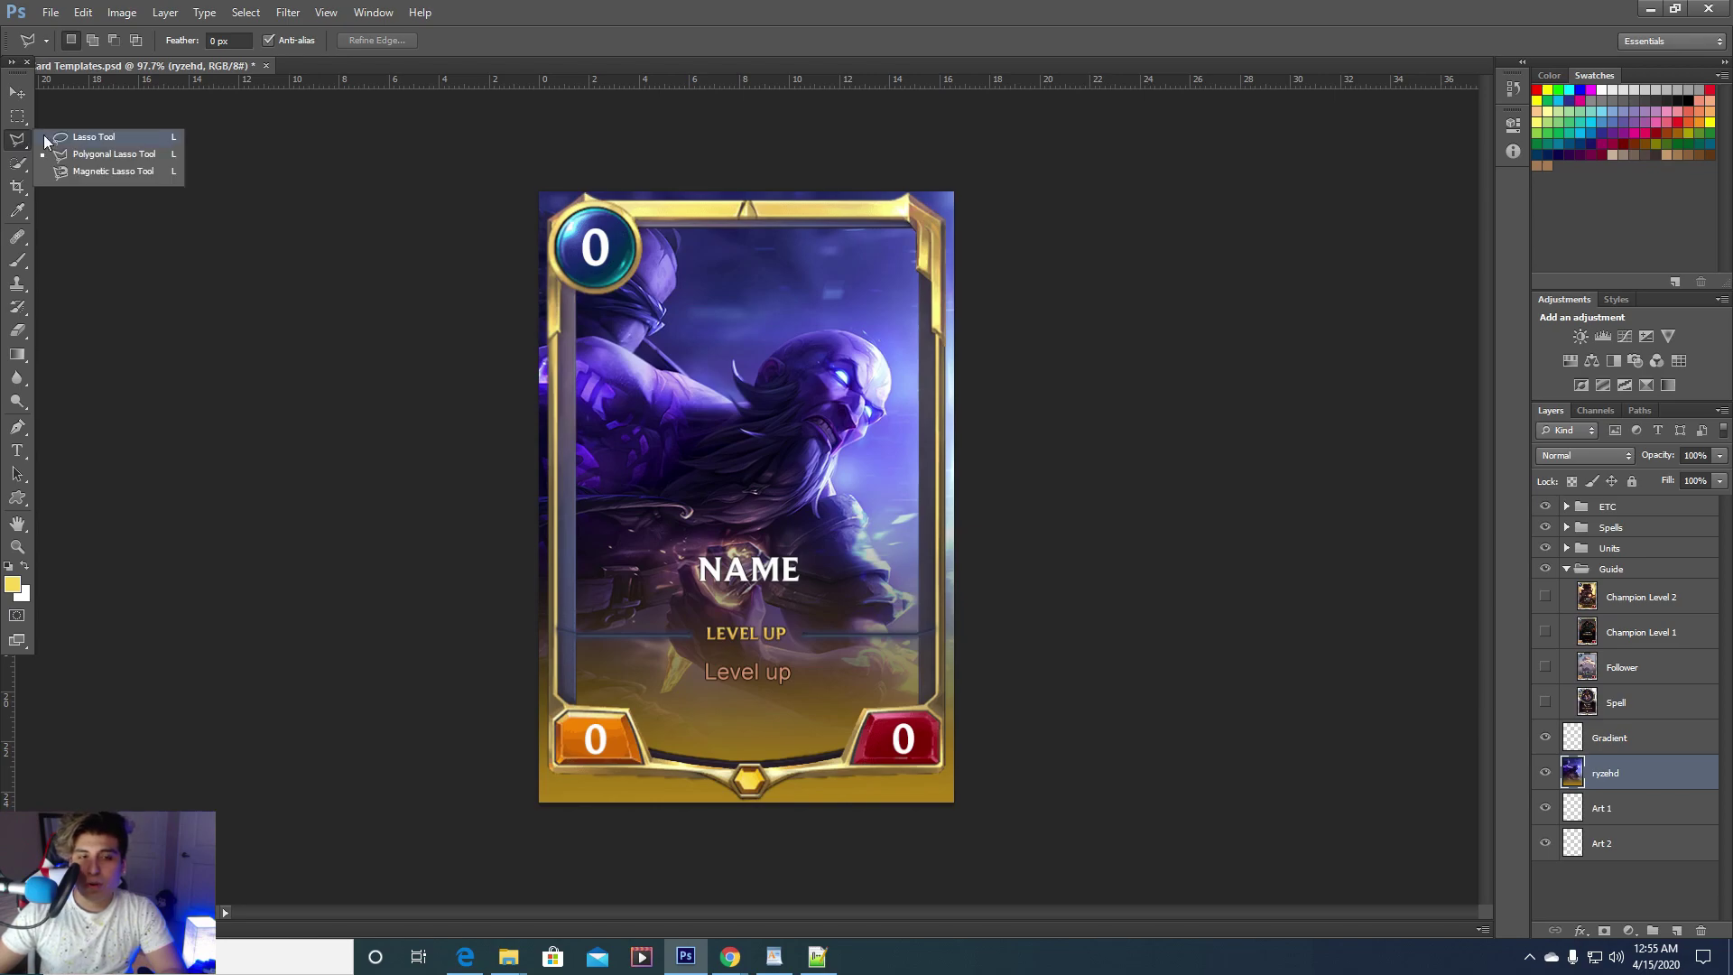
pyautogui.click(104, 156)
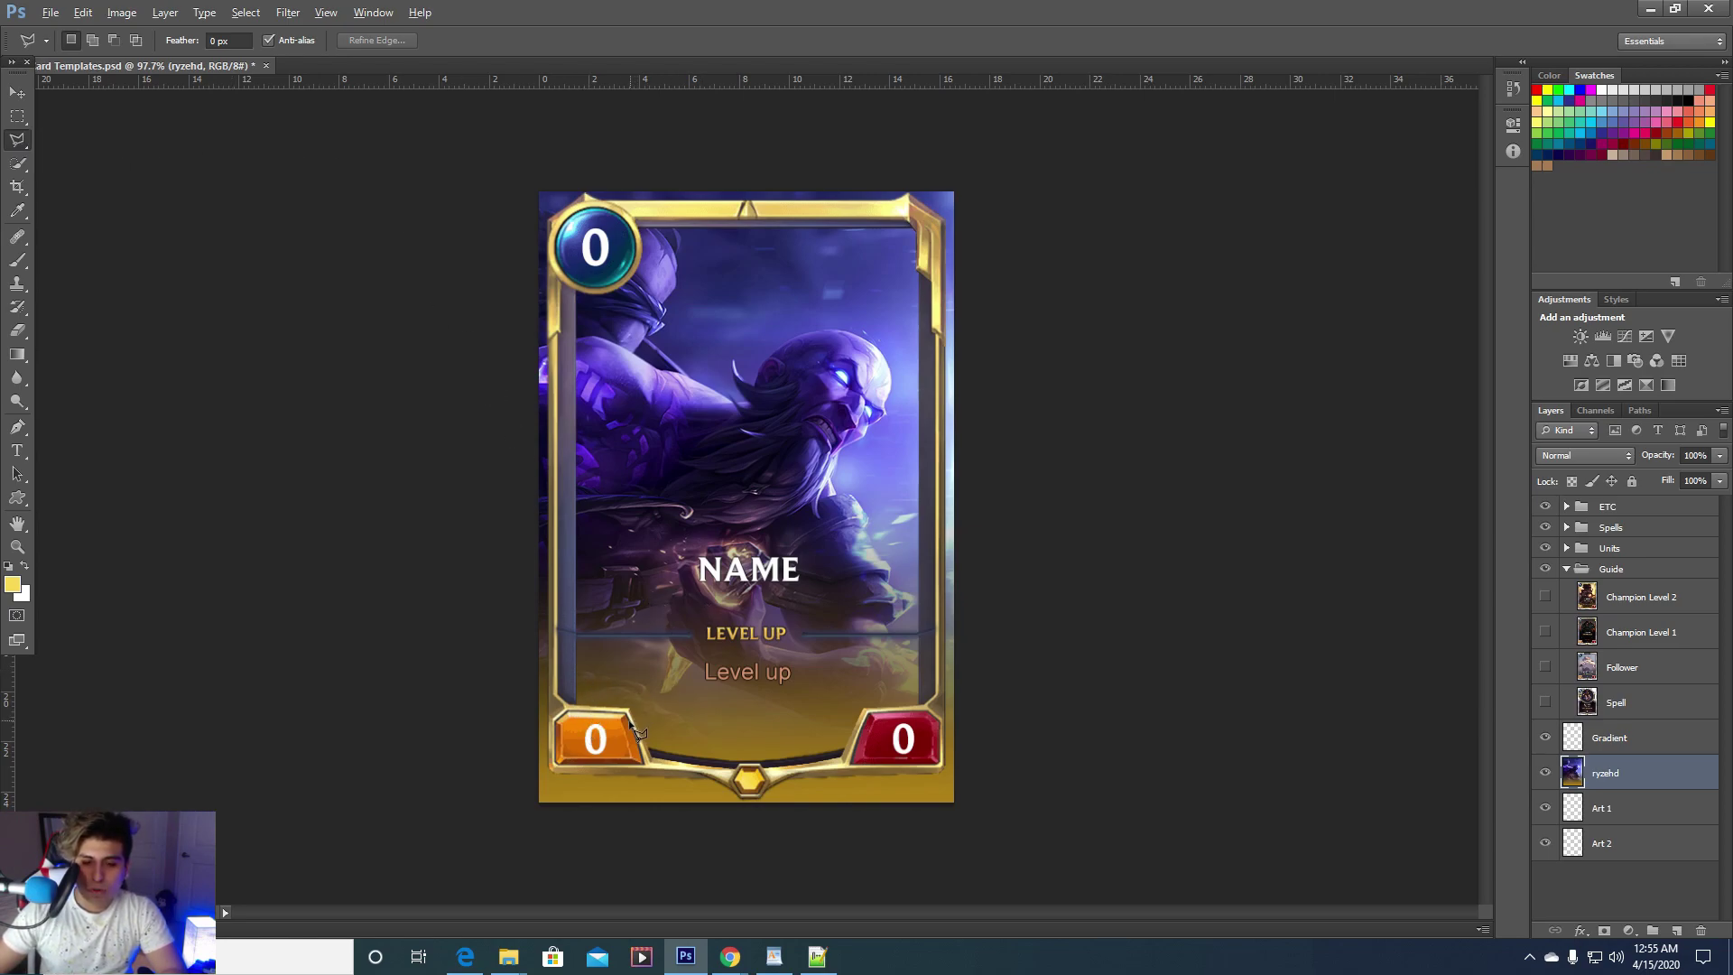
pyautogui.scroll(2, 613, 726)
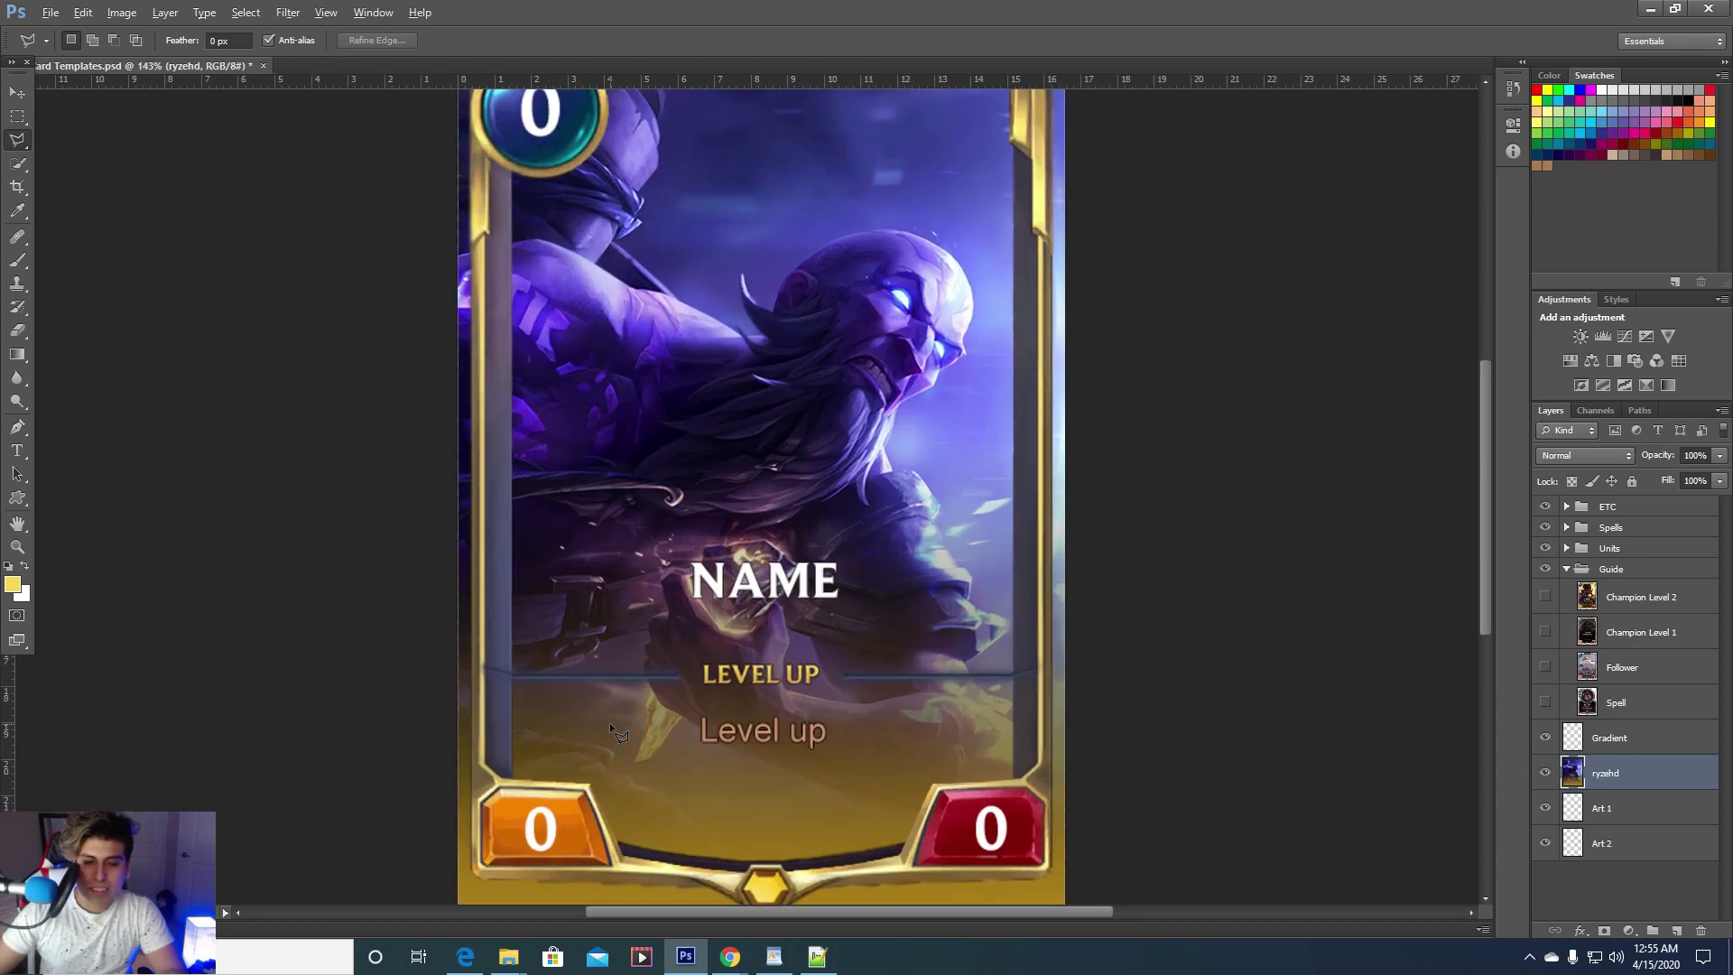
pyautogui.scroll(2, 608, 721)
pyautogui.scroll(-3, 606, 720)
pyautogui.scroll(2, 606, 722)
pyautogui.scroll(-4, 603, 721)
pyautogui.scroll(1, 598, 723)
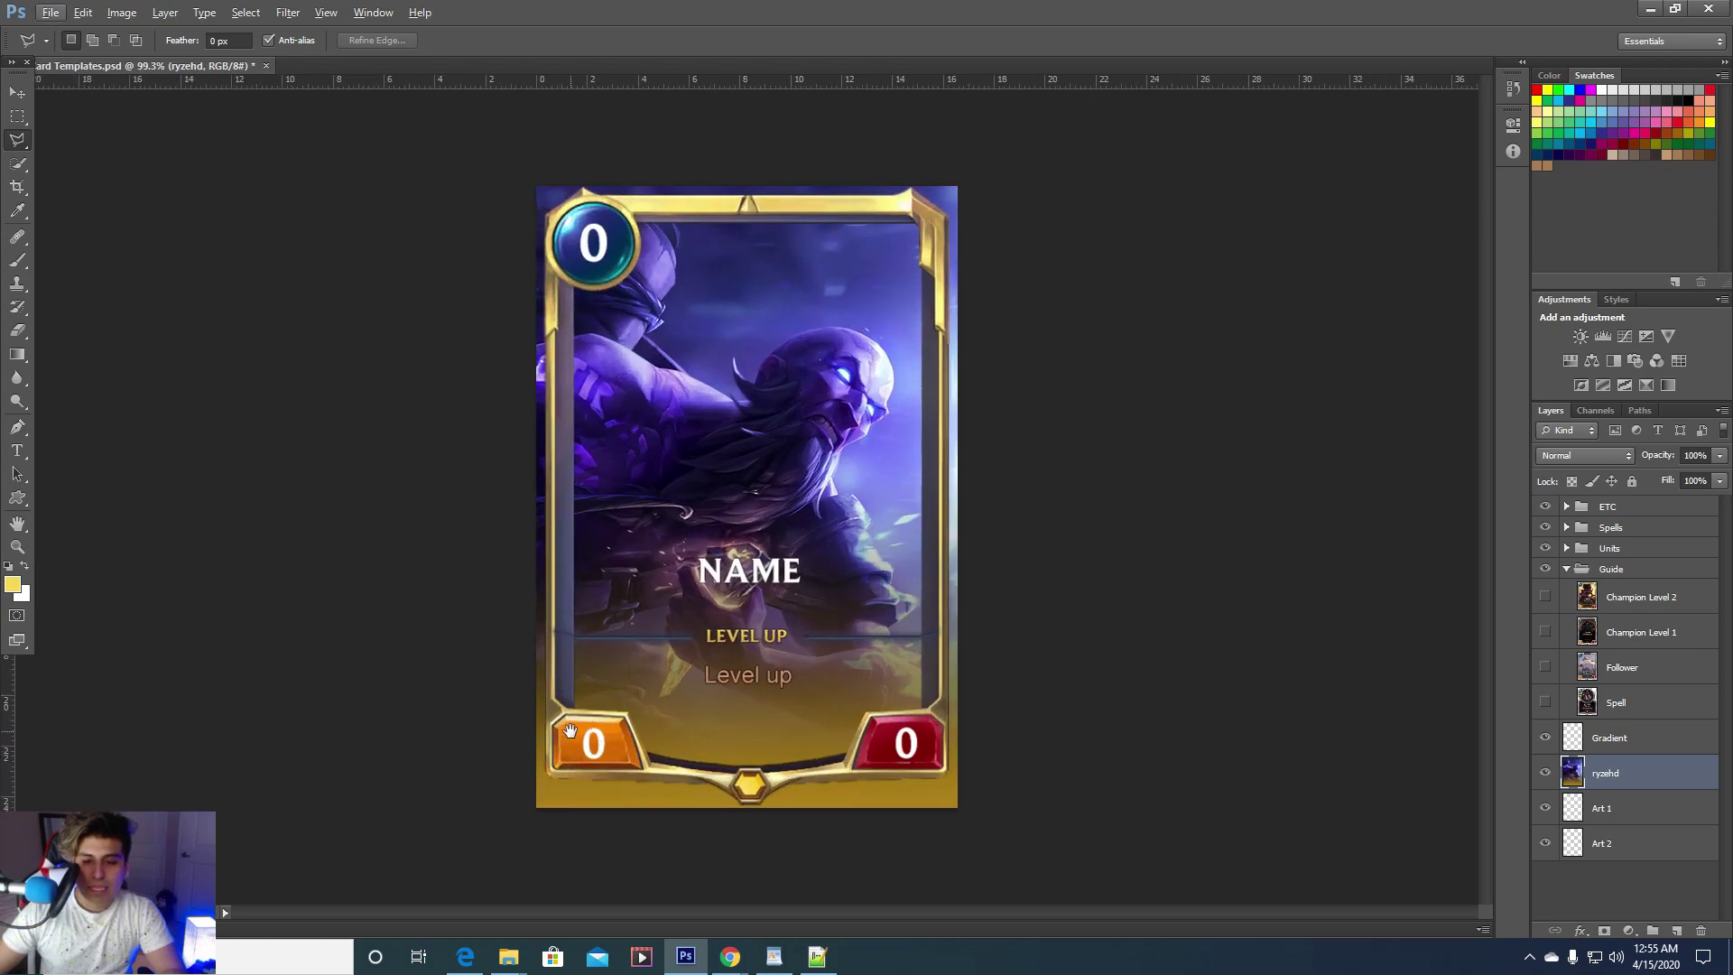
pyautogui.scroll(3, 648, 702)
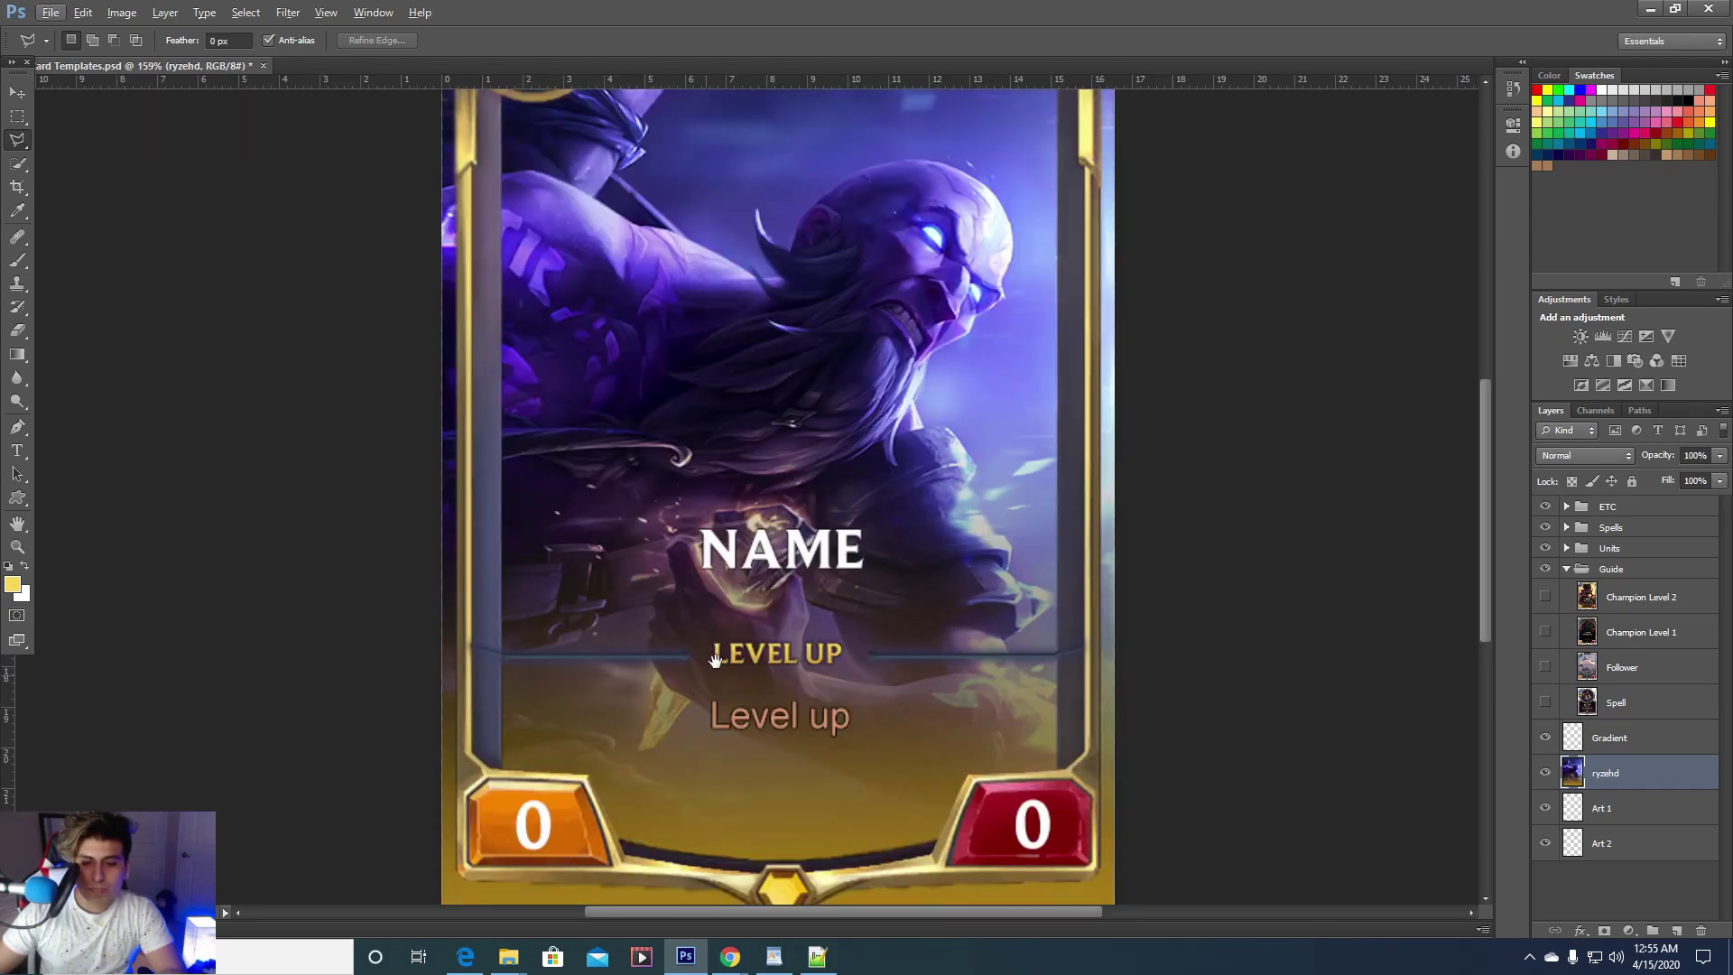
pyautogui.moveTo(738, 645); pyautogui.dragTo(675, 702)
pyautogui.scroll(-3, 733, 622)
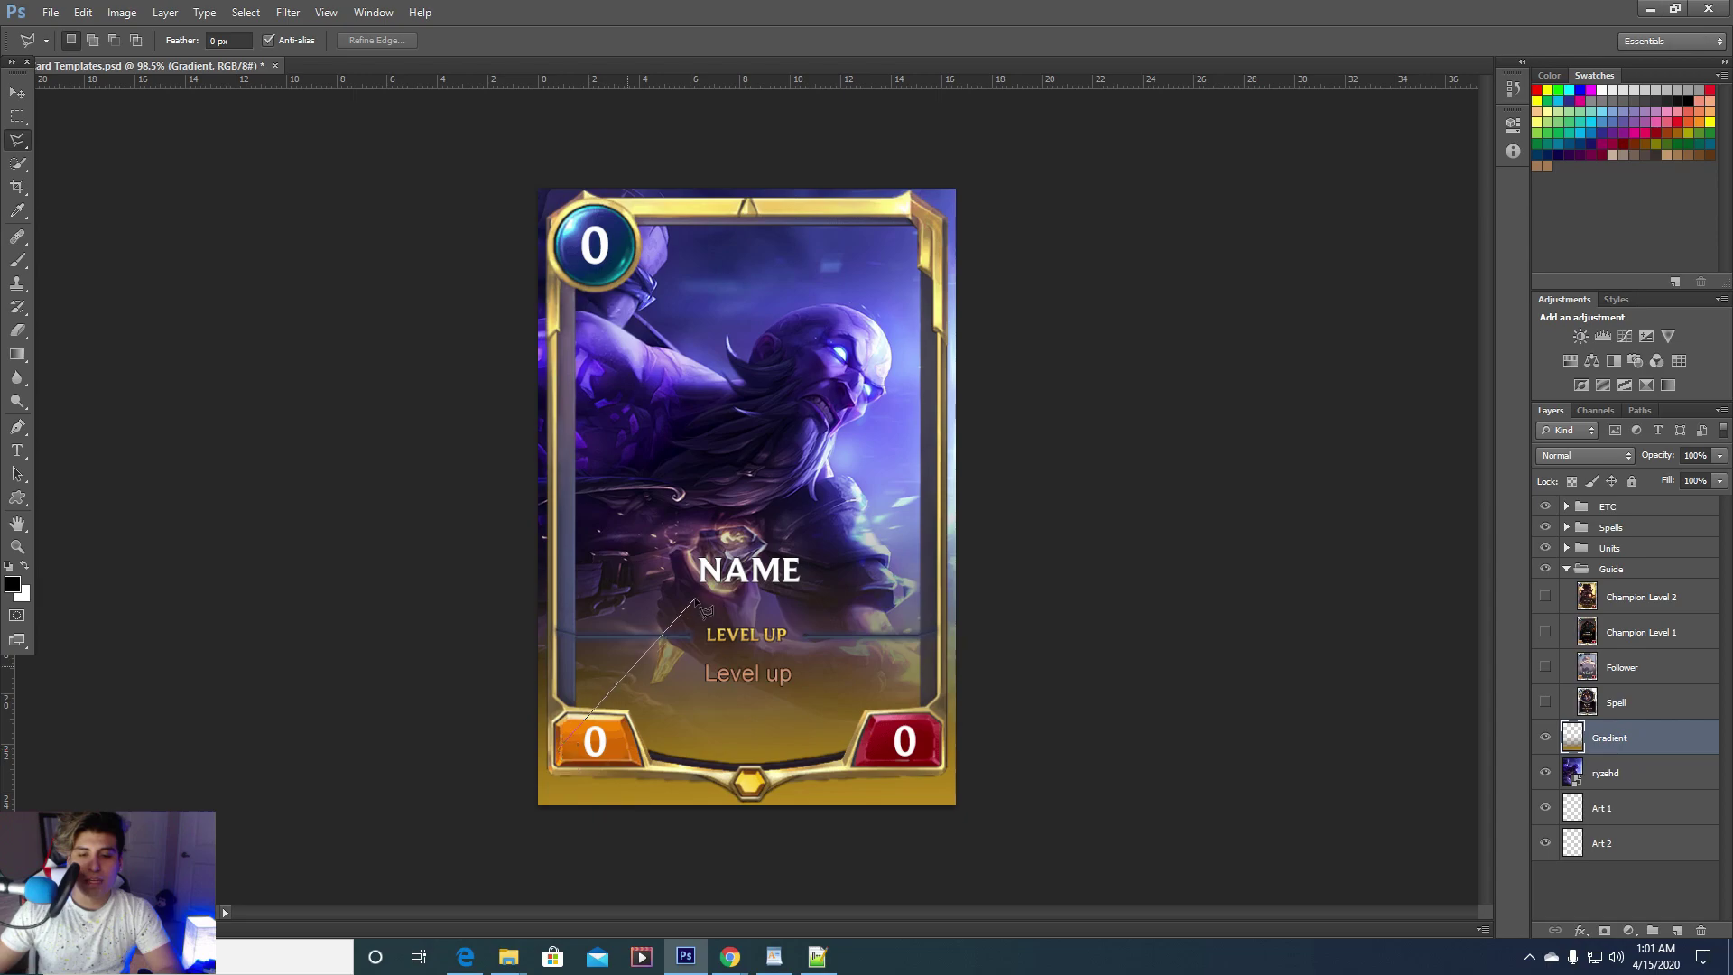
# Trace a closed polygonal selection around the card along its gold frame, keeping the points on the frame itself
pyautogui.click(560, 713)
pyautogui.click(587, 205)
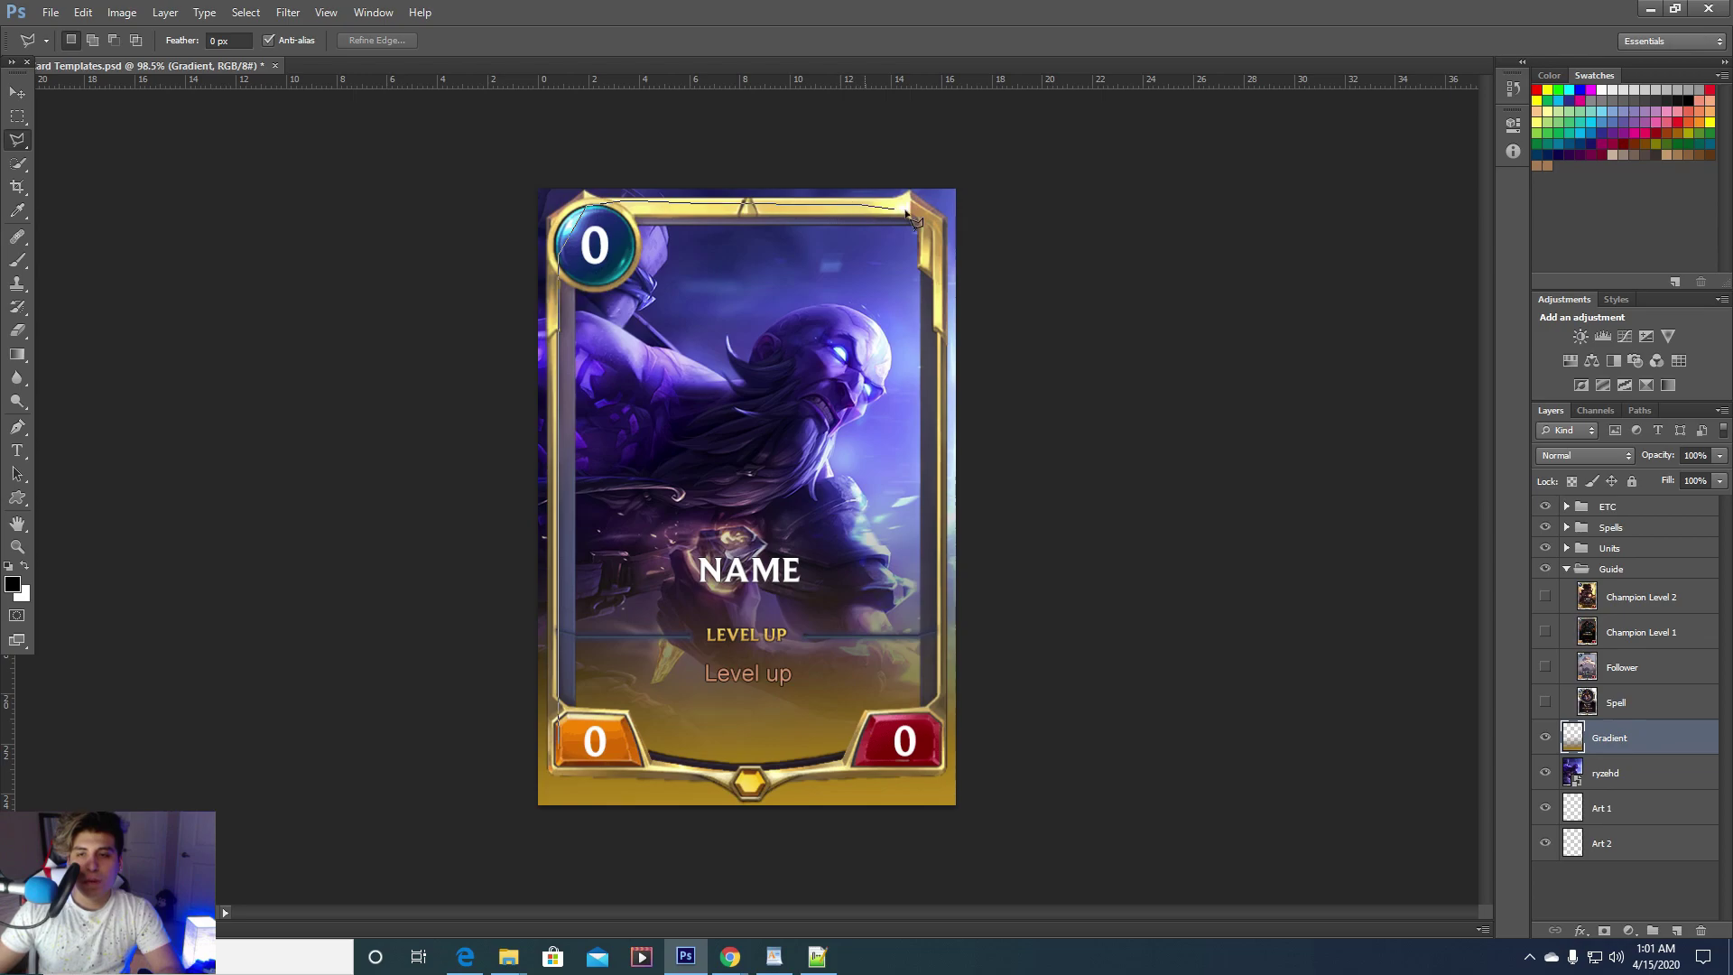
pyautogui.click(939, 229)
pyautogui.click(952, 704)
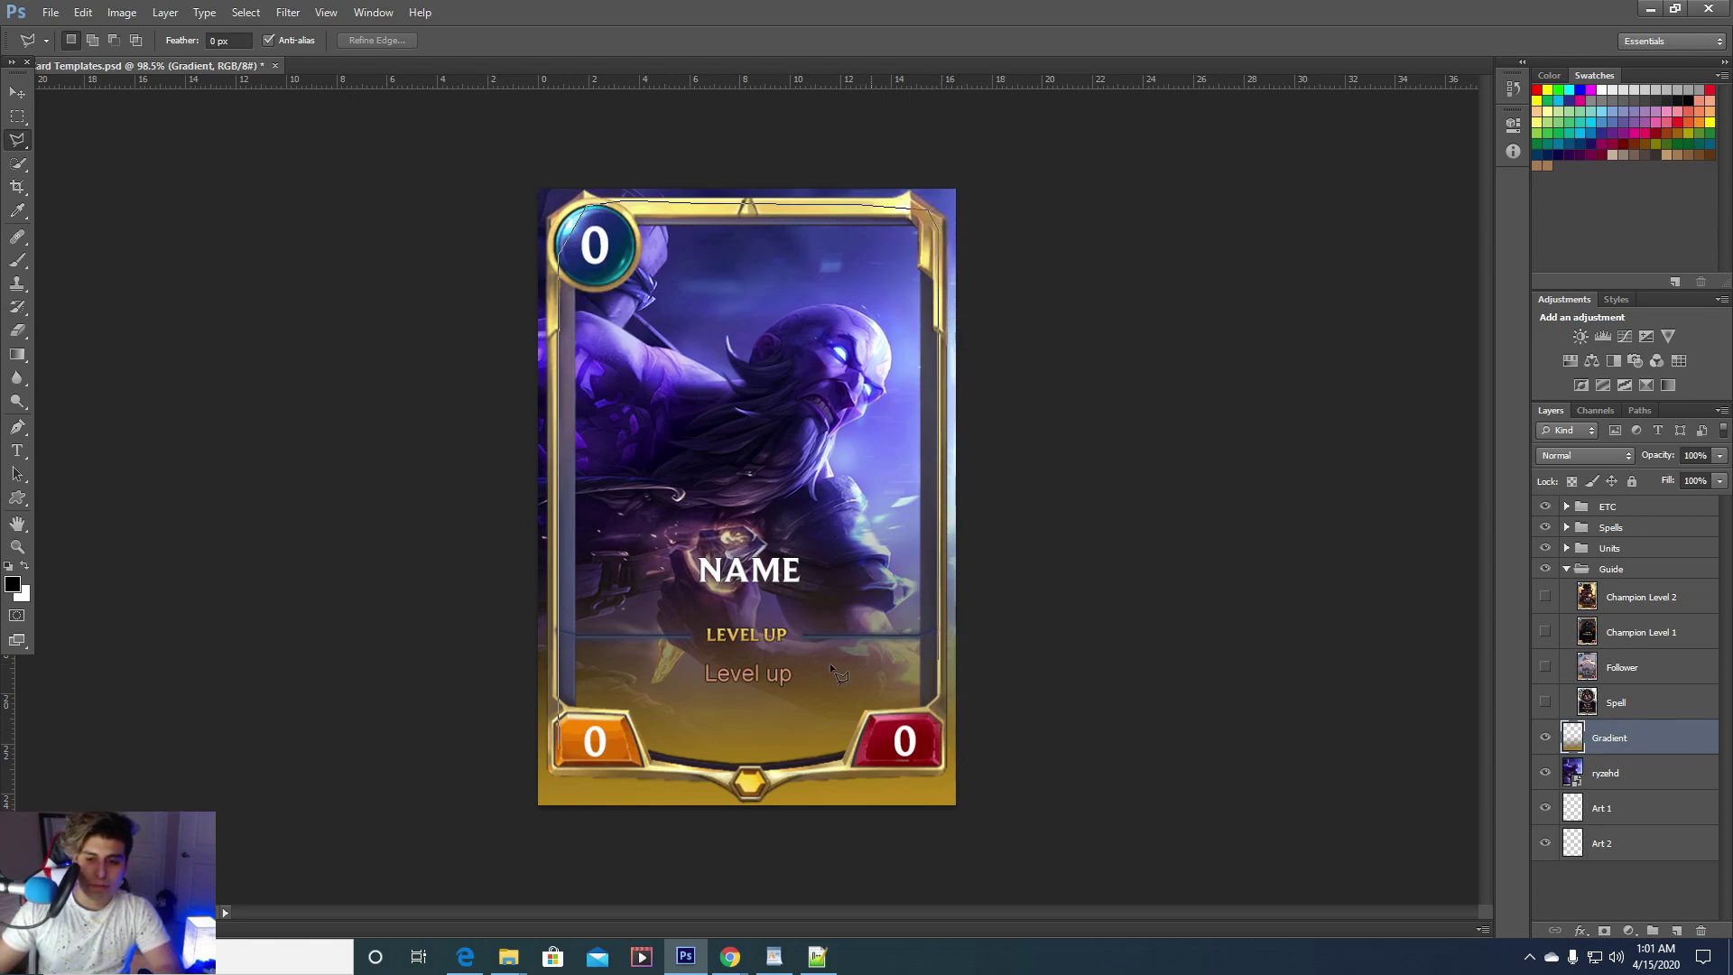
pyautogui.click(941, 756)
pyautogui.click(740, 782)
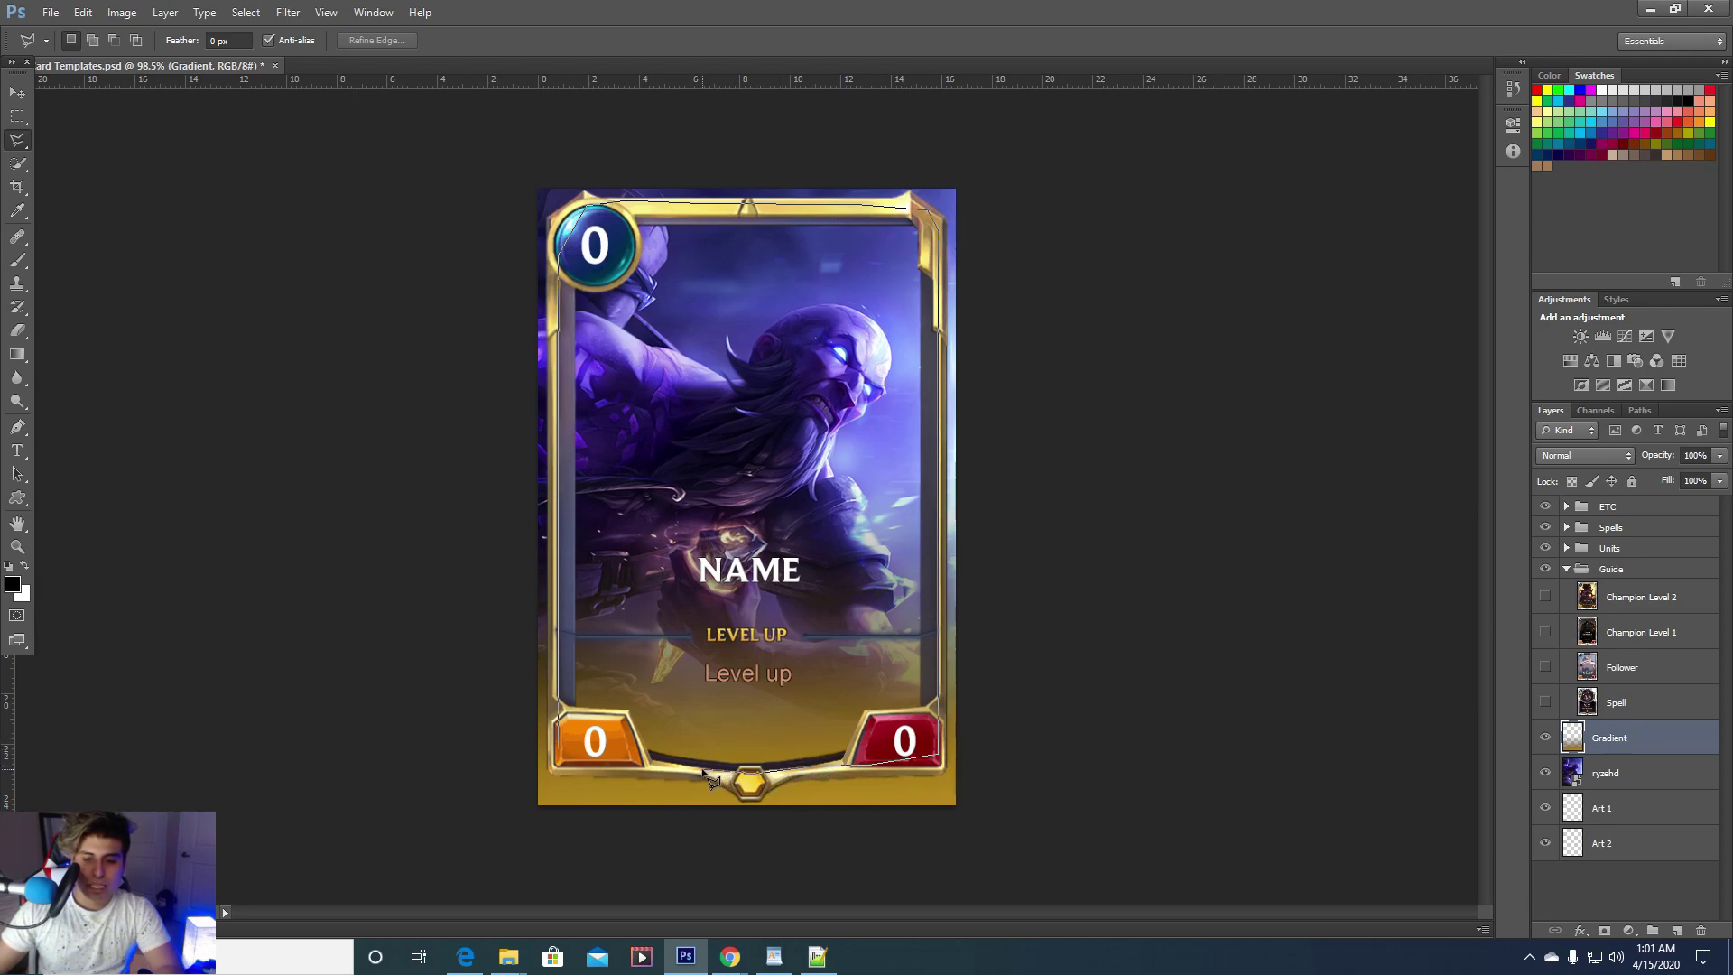
pyautogui.doubleClick(565, 729)
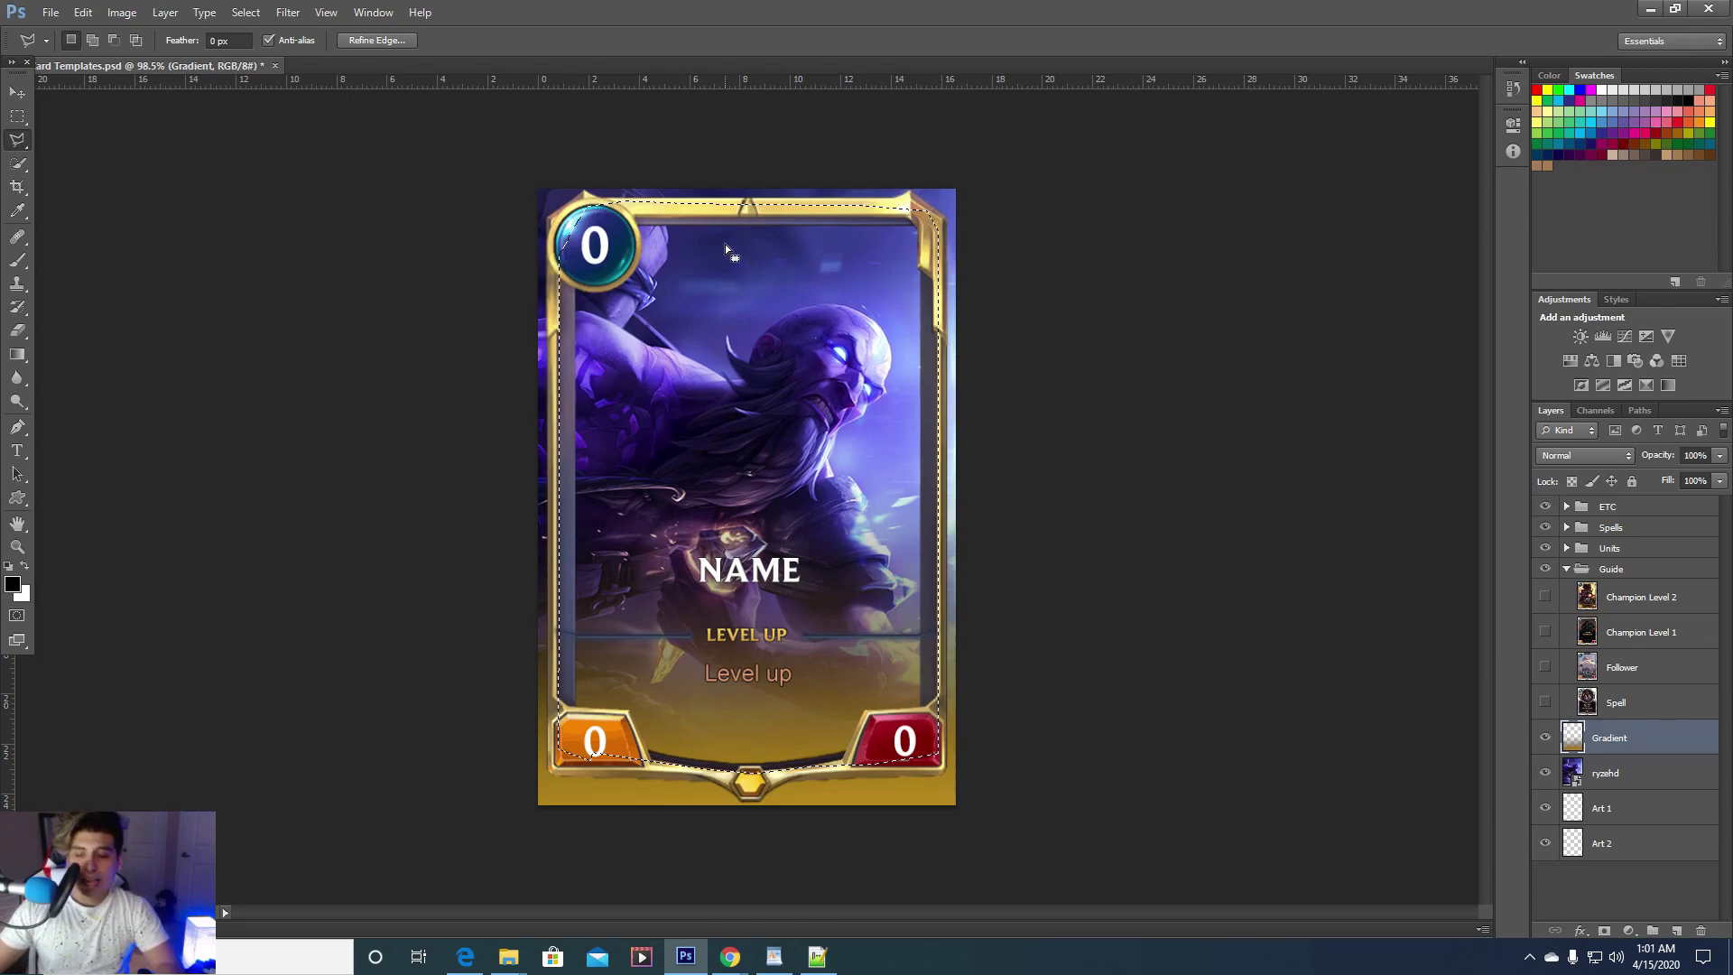
# Try clearing the selected area from the Gradient layer and undo the deletion
pyautogui.press('Delete')
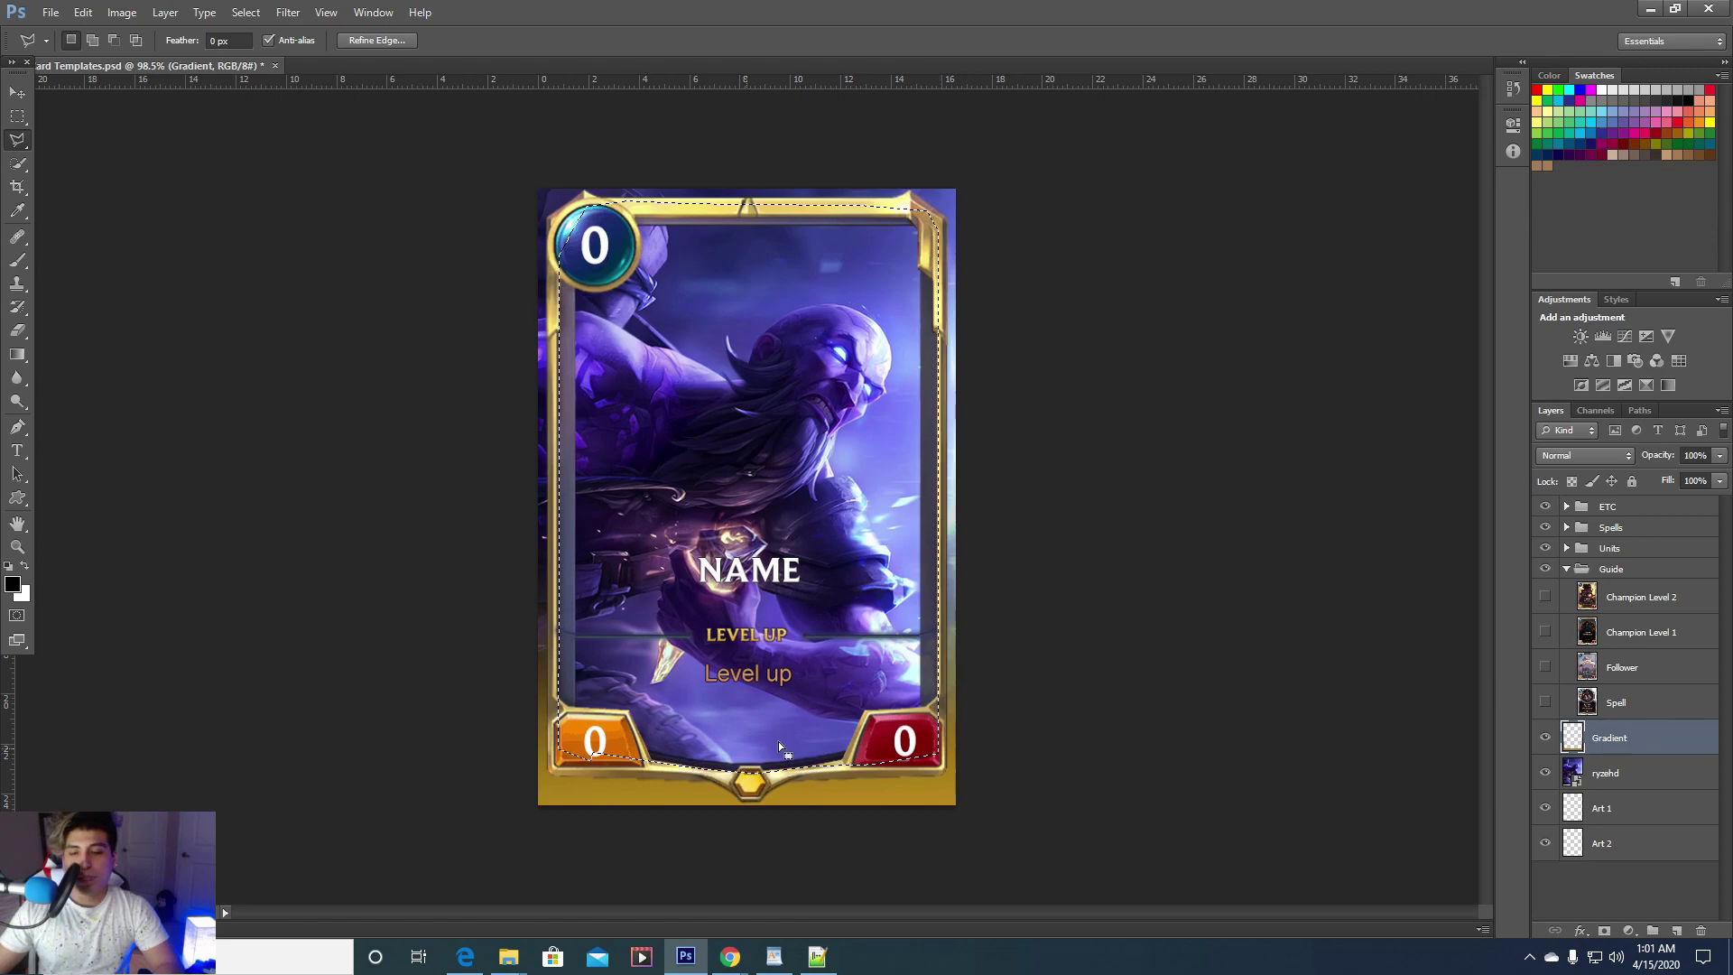
pyautogui.hotkey('ctrl', 'z')
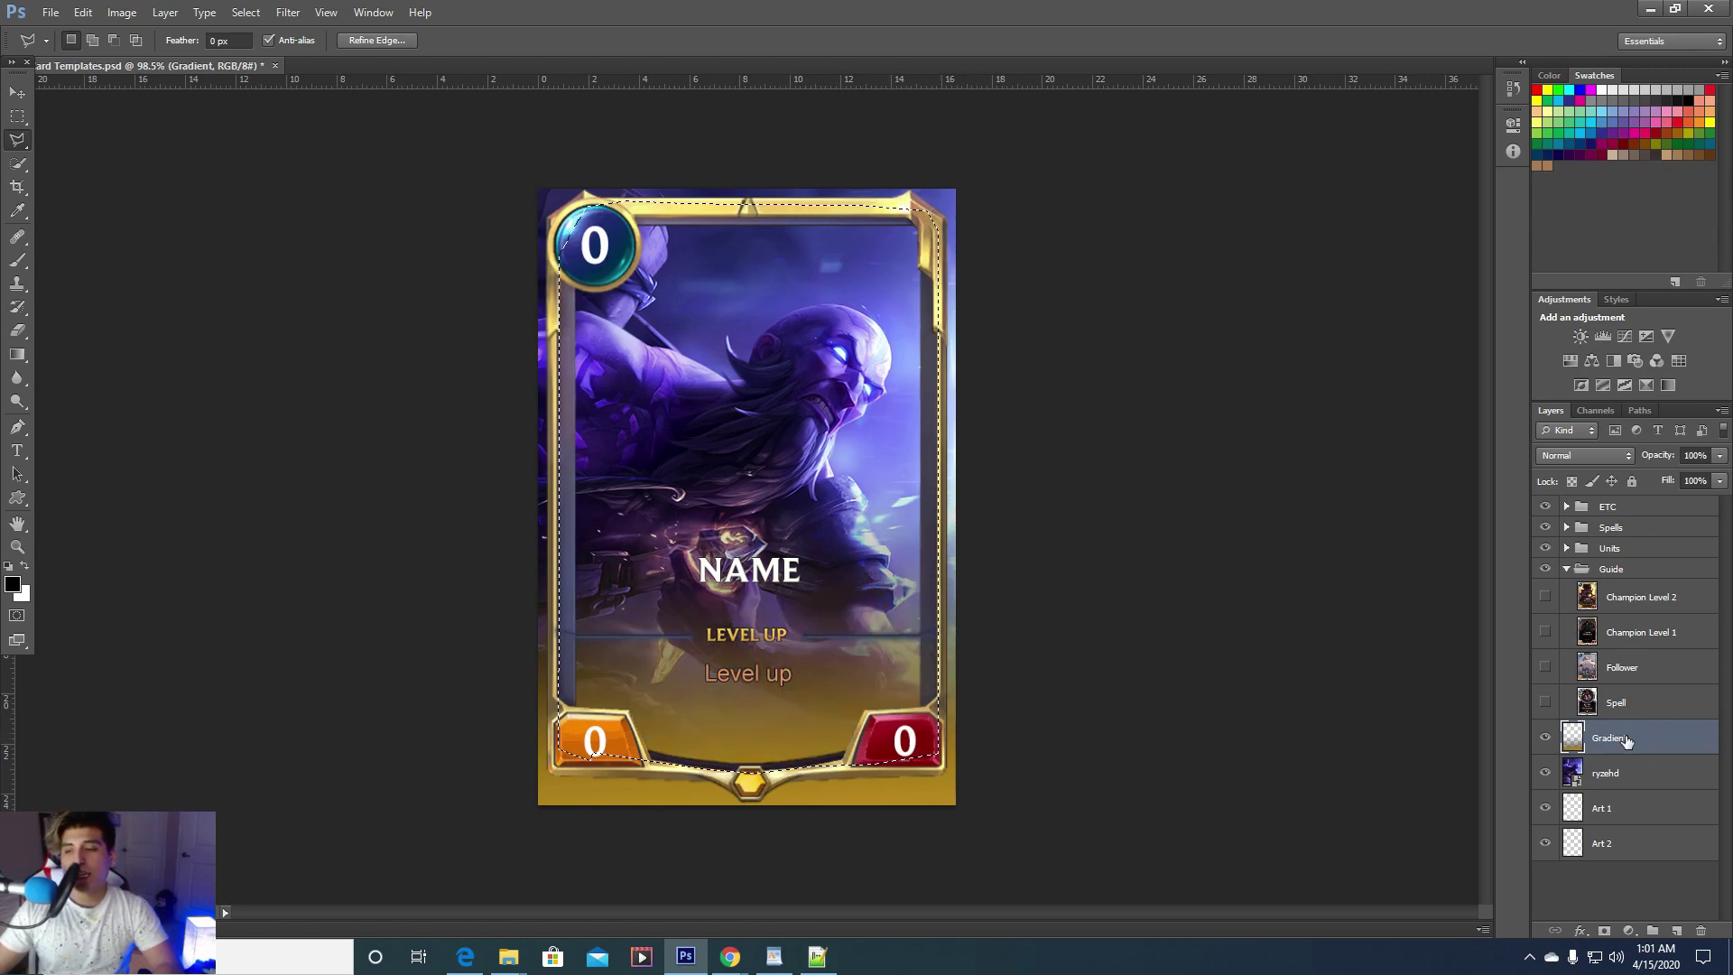
# Rasterize the ryzehd smart object layer so that parts of it can be deleted
pyautogui.click(1644, 774)
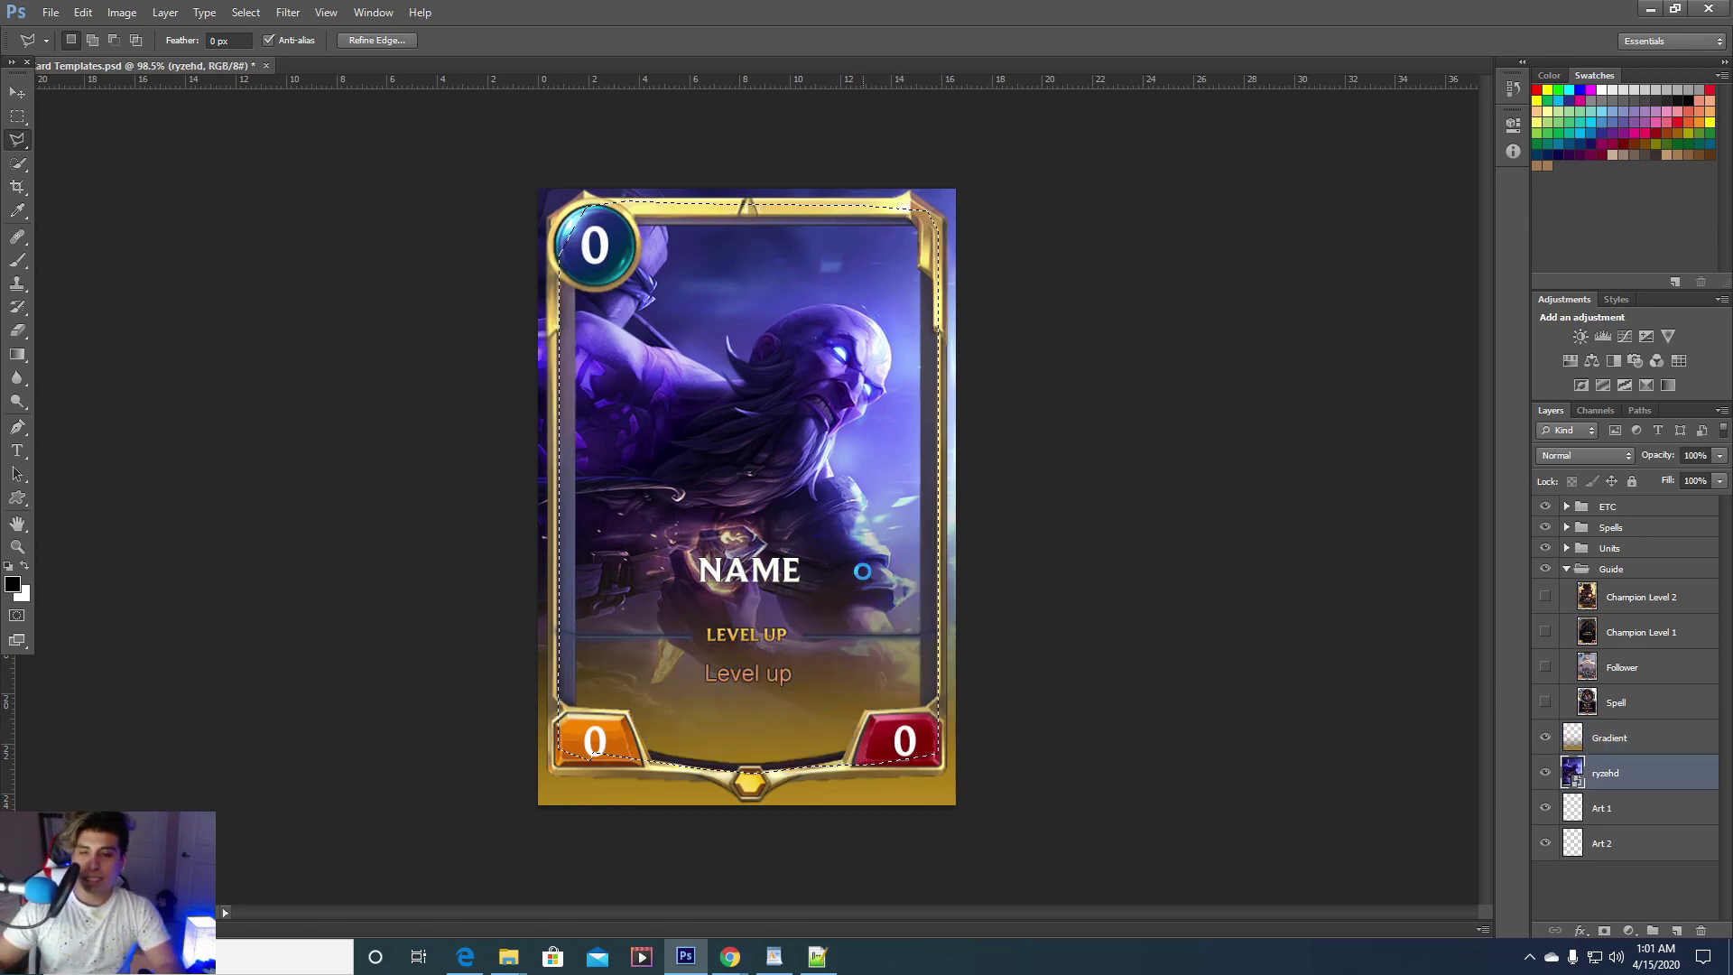
pyautogui.press('Delete')
pyautogui.press('Return')
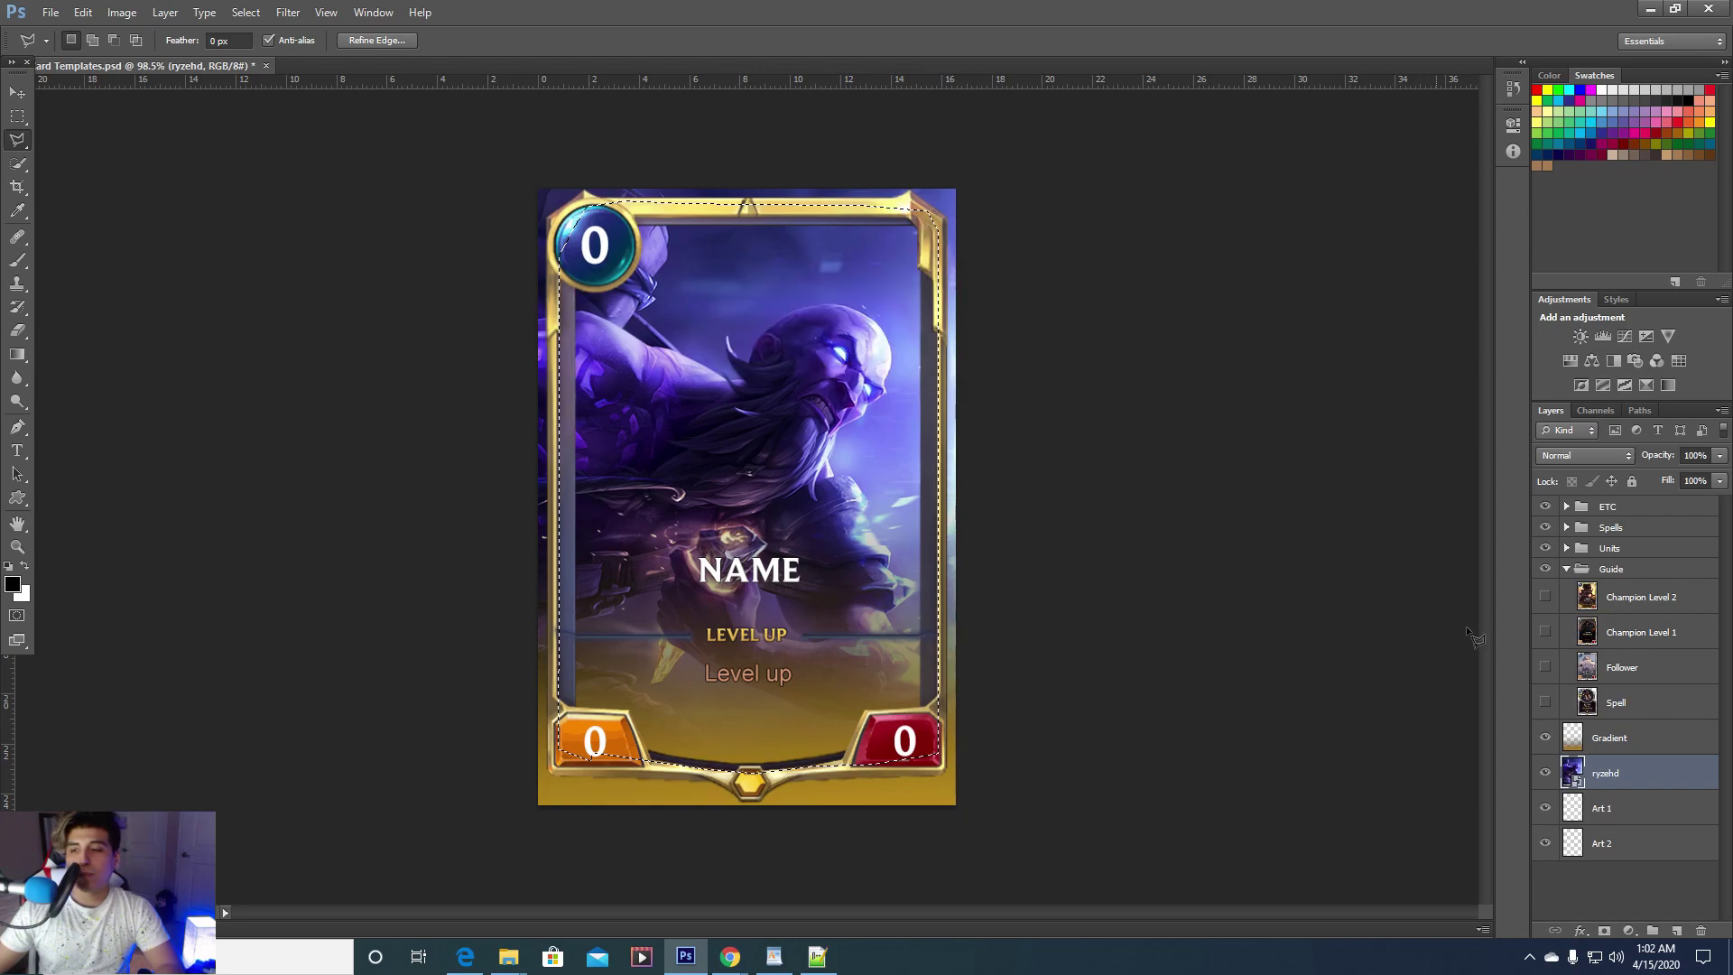
pyautogui.rightClick(1657, 777)
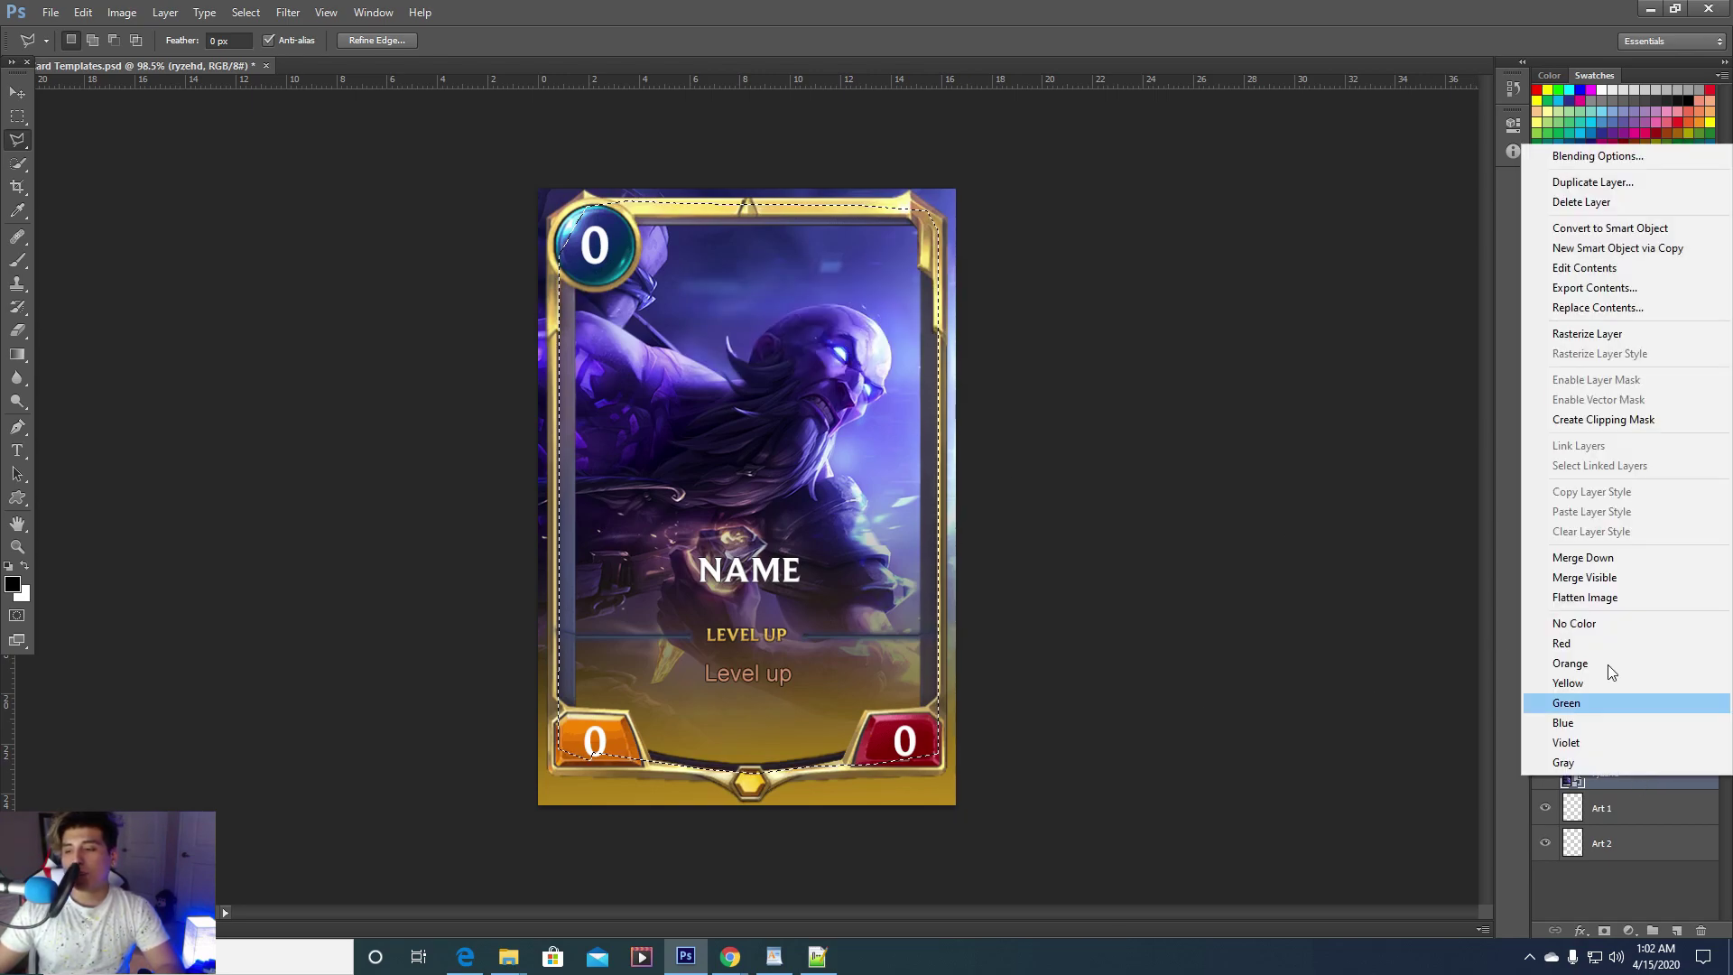
pyautogui.click(1587, 334)
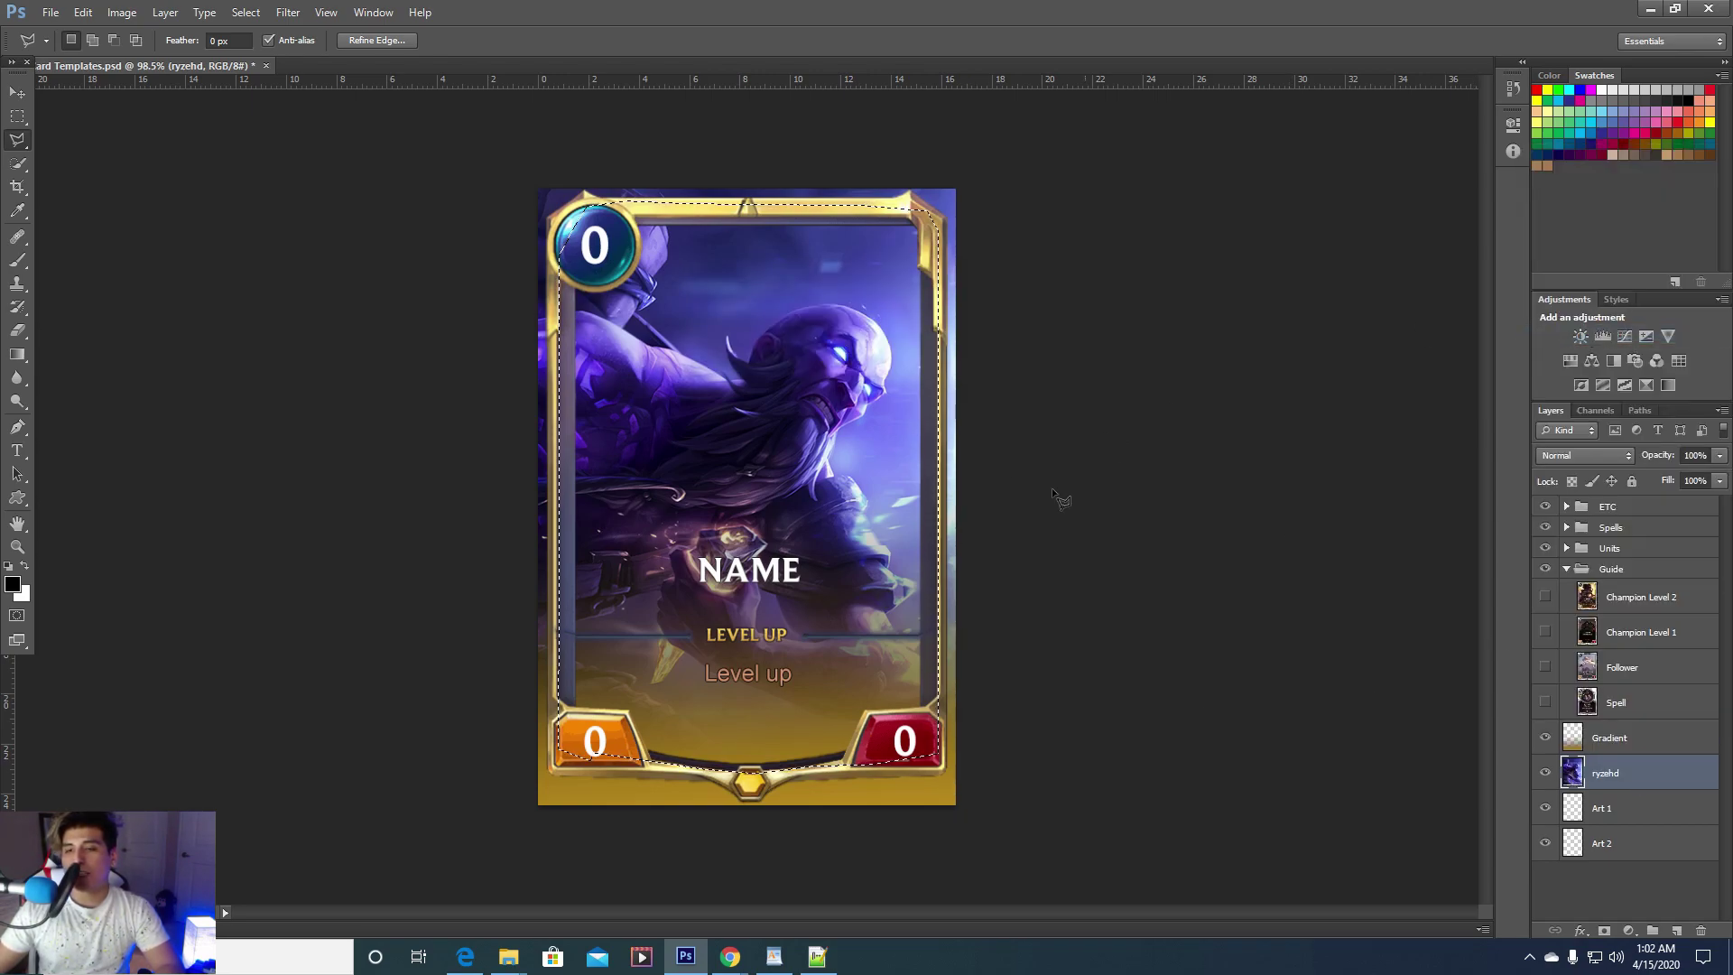
# Try deleting the ryzehd artwork inside the frame selection and undo the deletion
pyautogui.press('Delete')
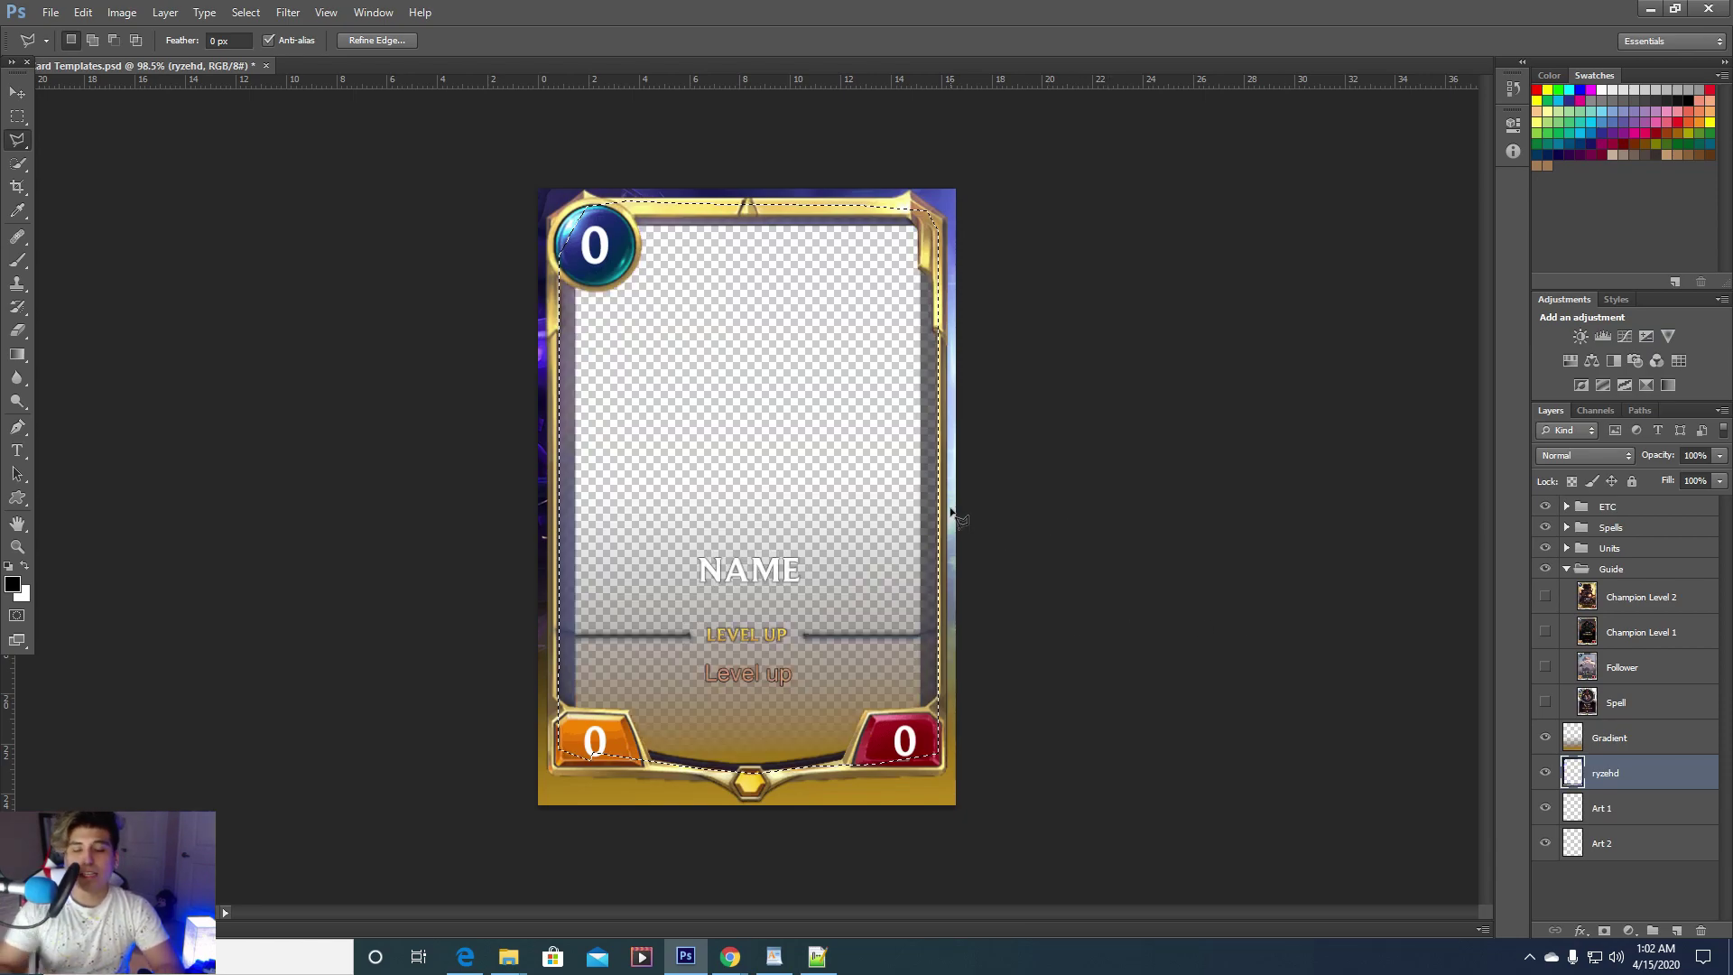
pyautogui.hotkey('ctrl', 'z')
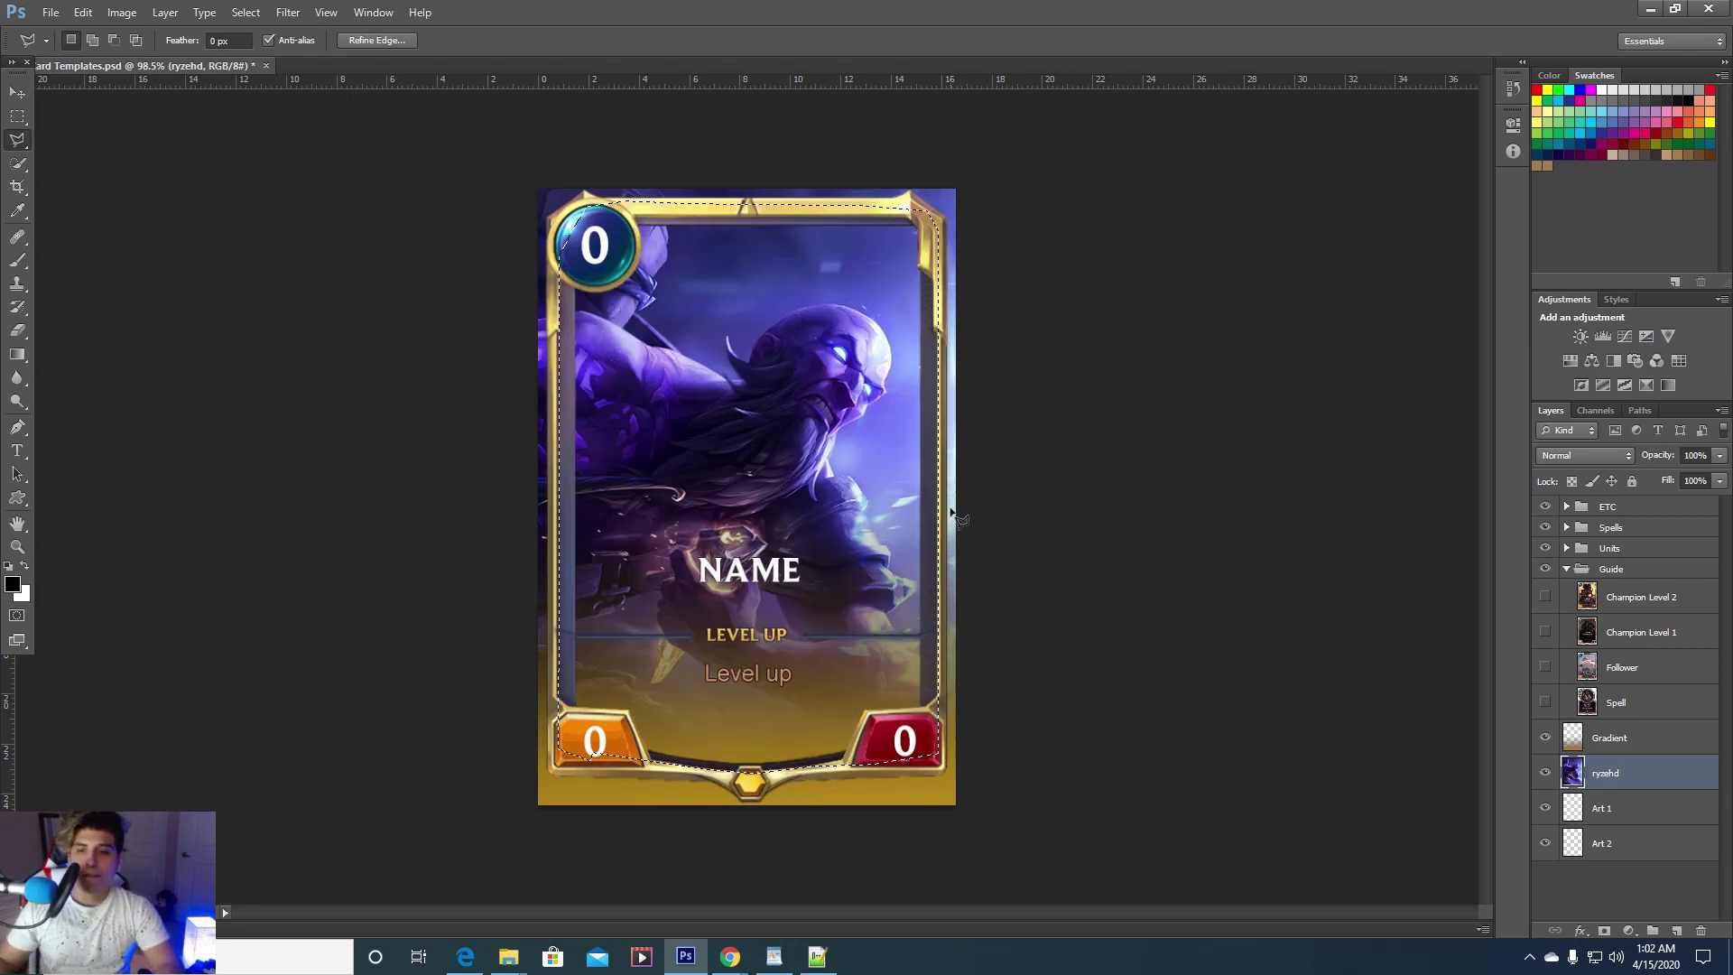
# Invert the frame selection and delete the ryzehd artwork outside the card frame
pyautogui.rightClick(862, 199)
pyautogui.click(893, 227)
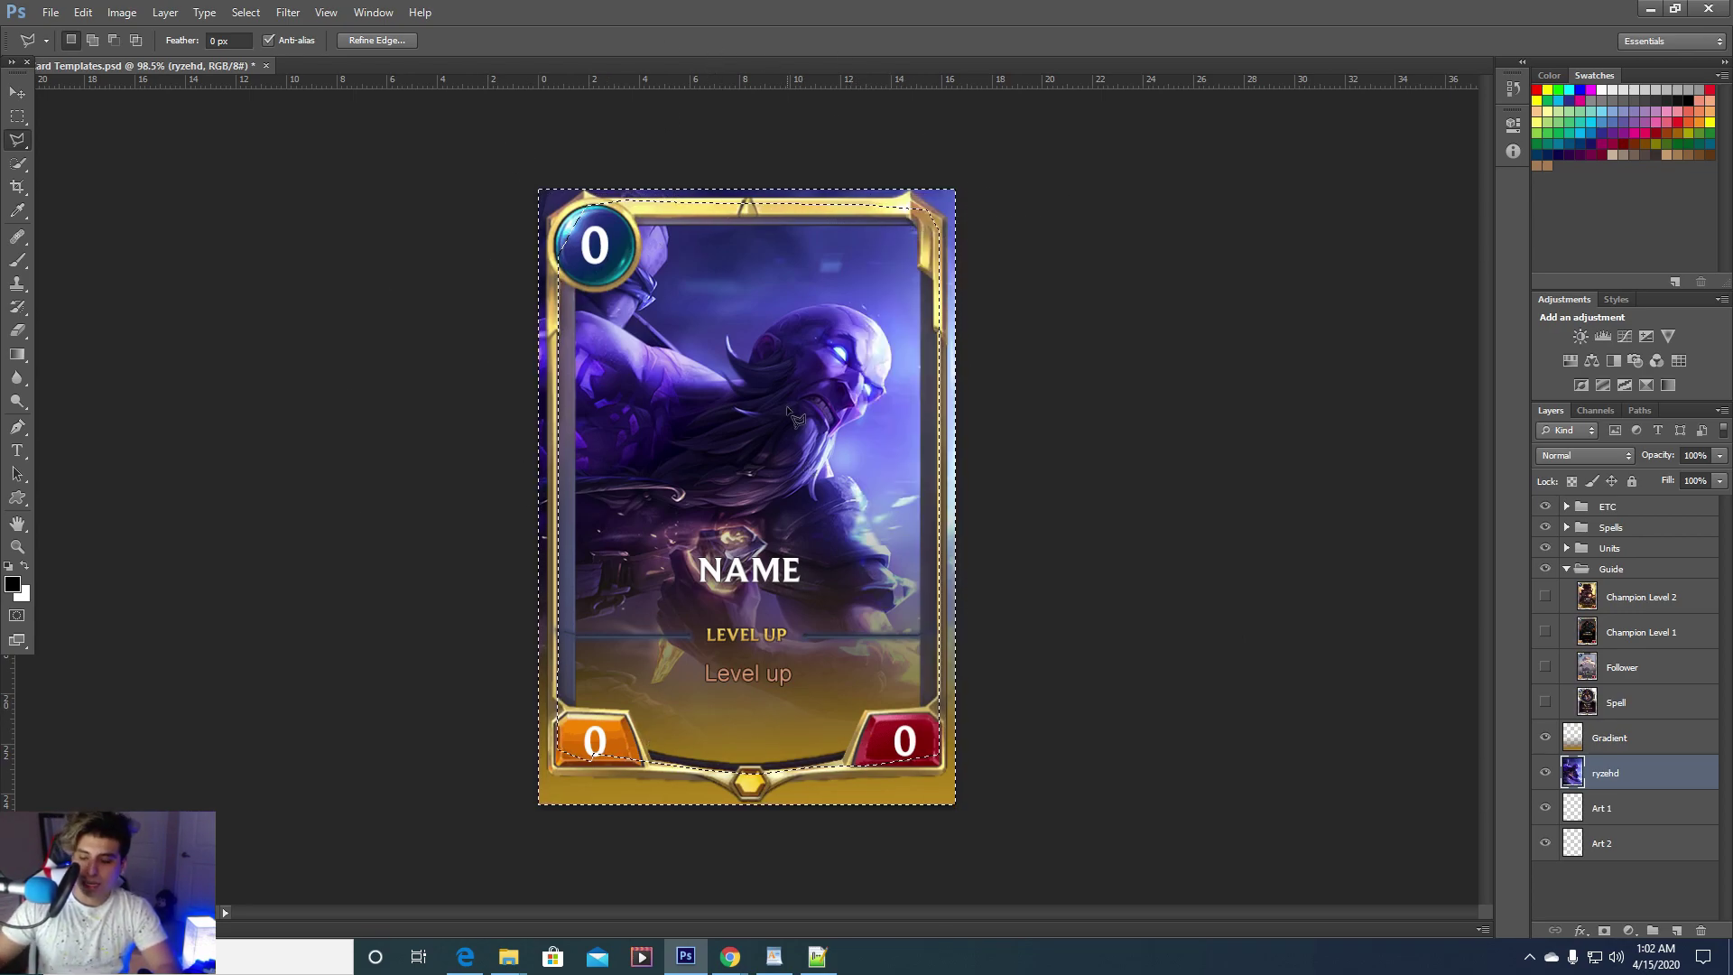
pyautogui.press('Delete')
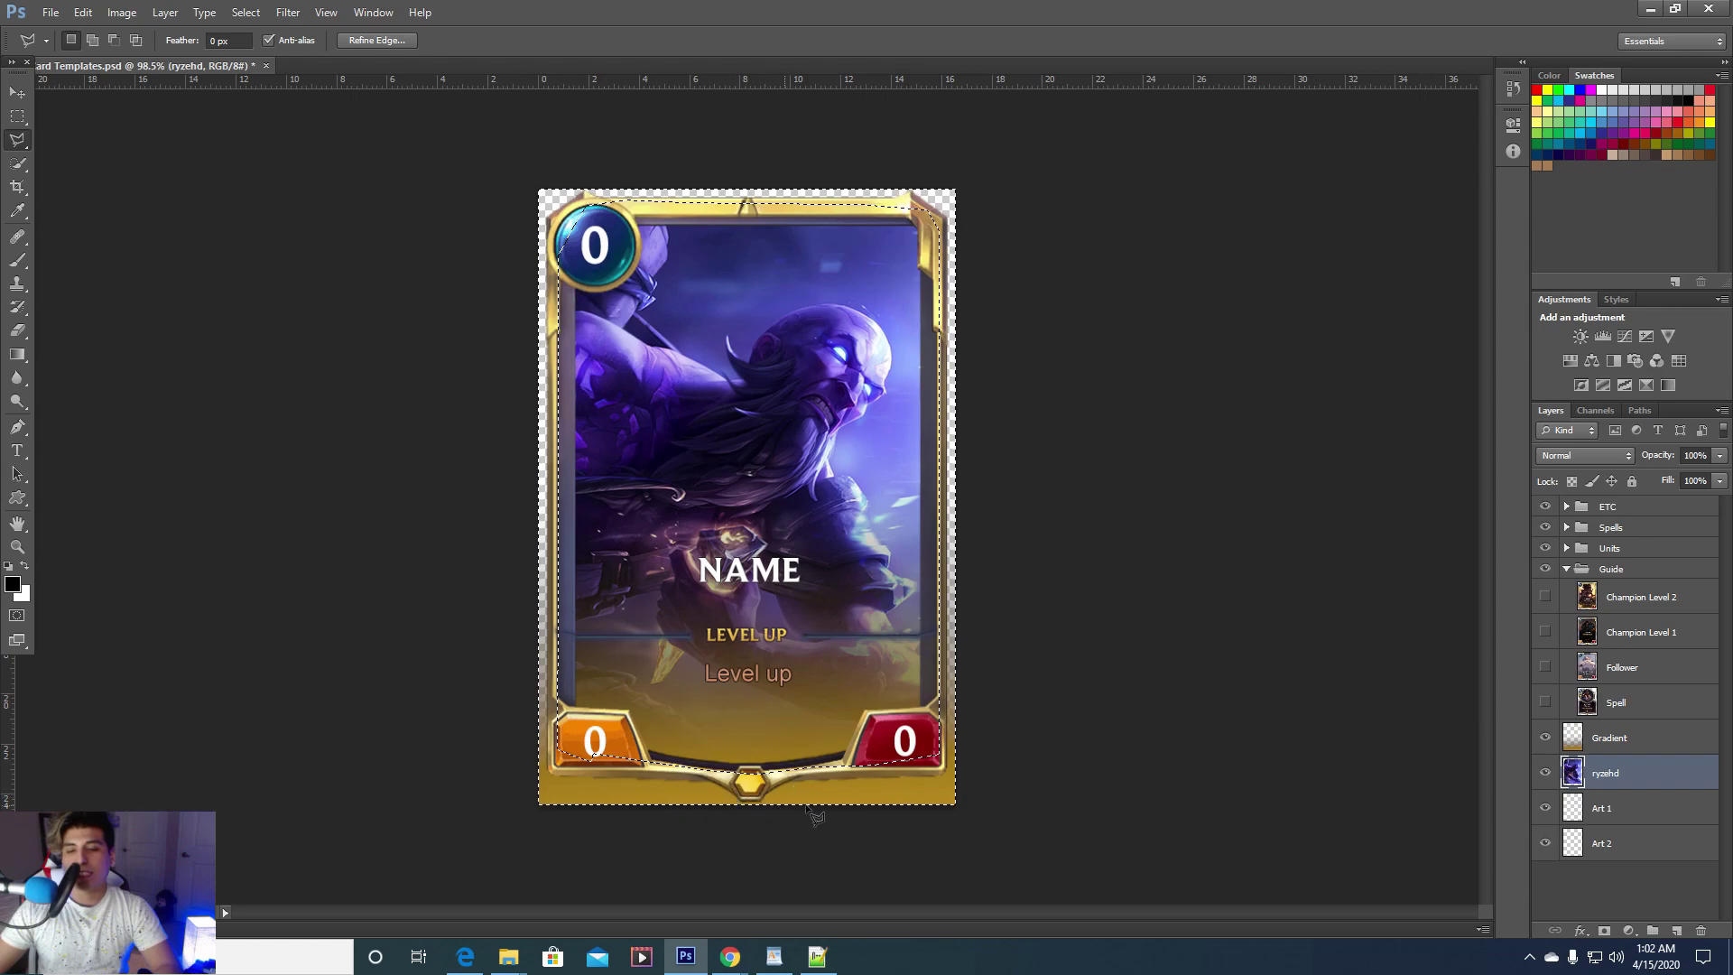
# Delete the part of the Gradient layer outside the card frame and clear the selection
pyautogui.click(1621, 743)
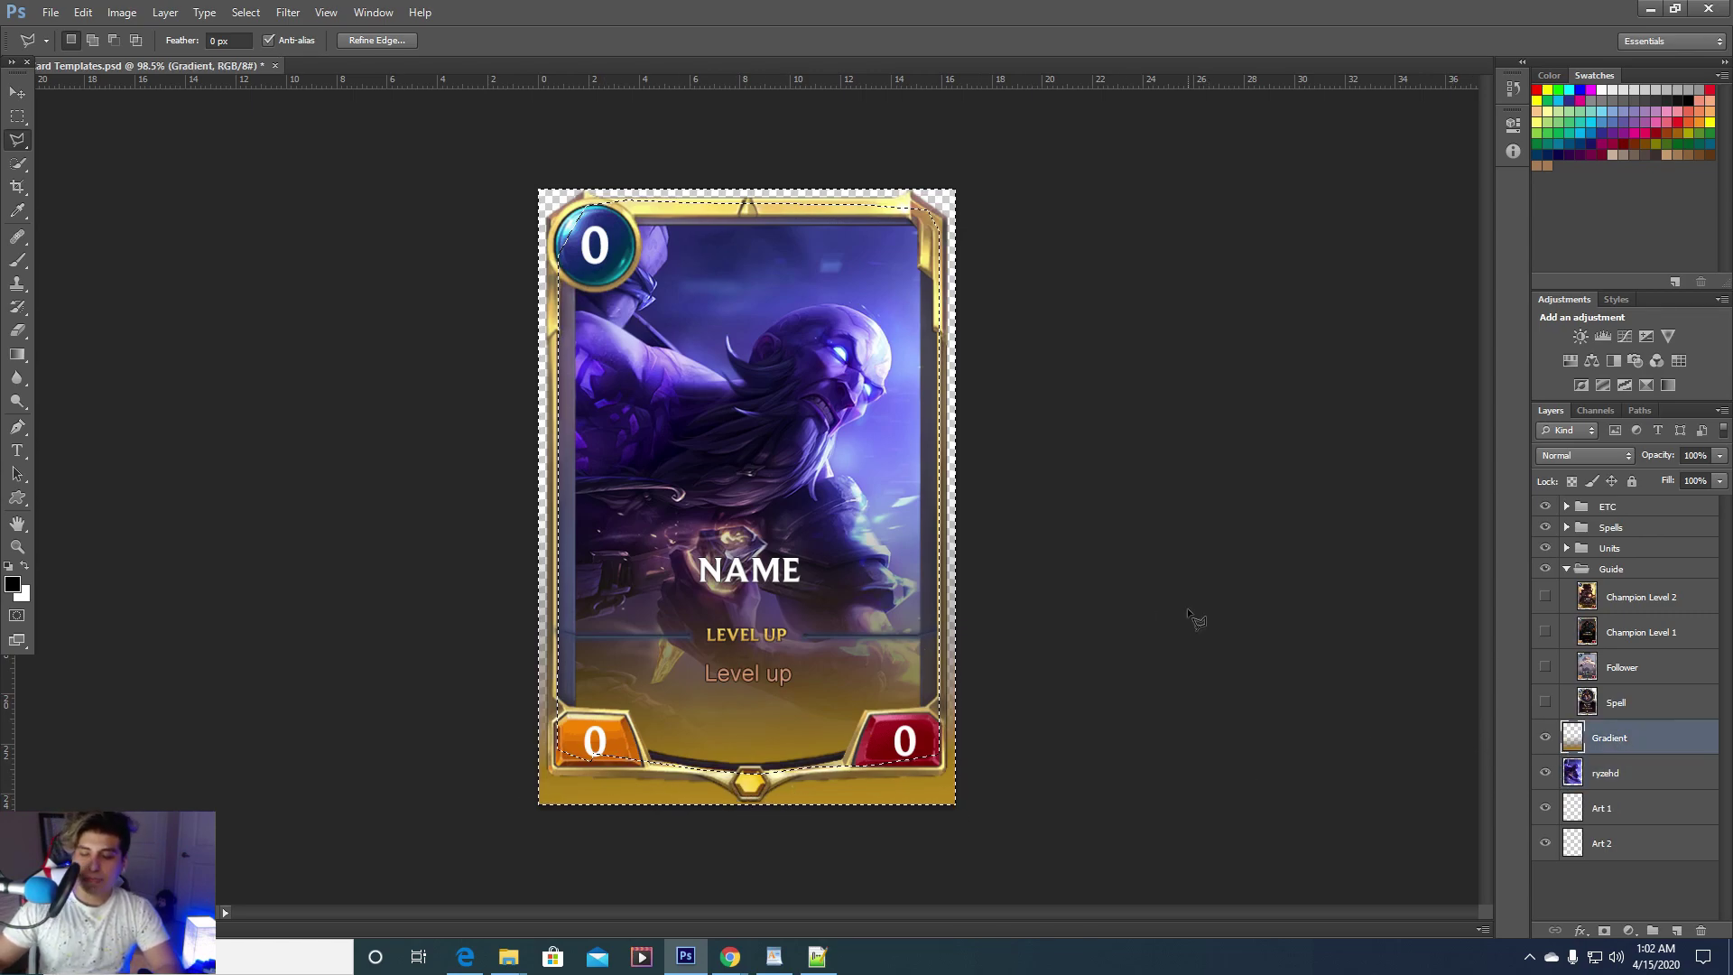
pyautogui.press('Delete')
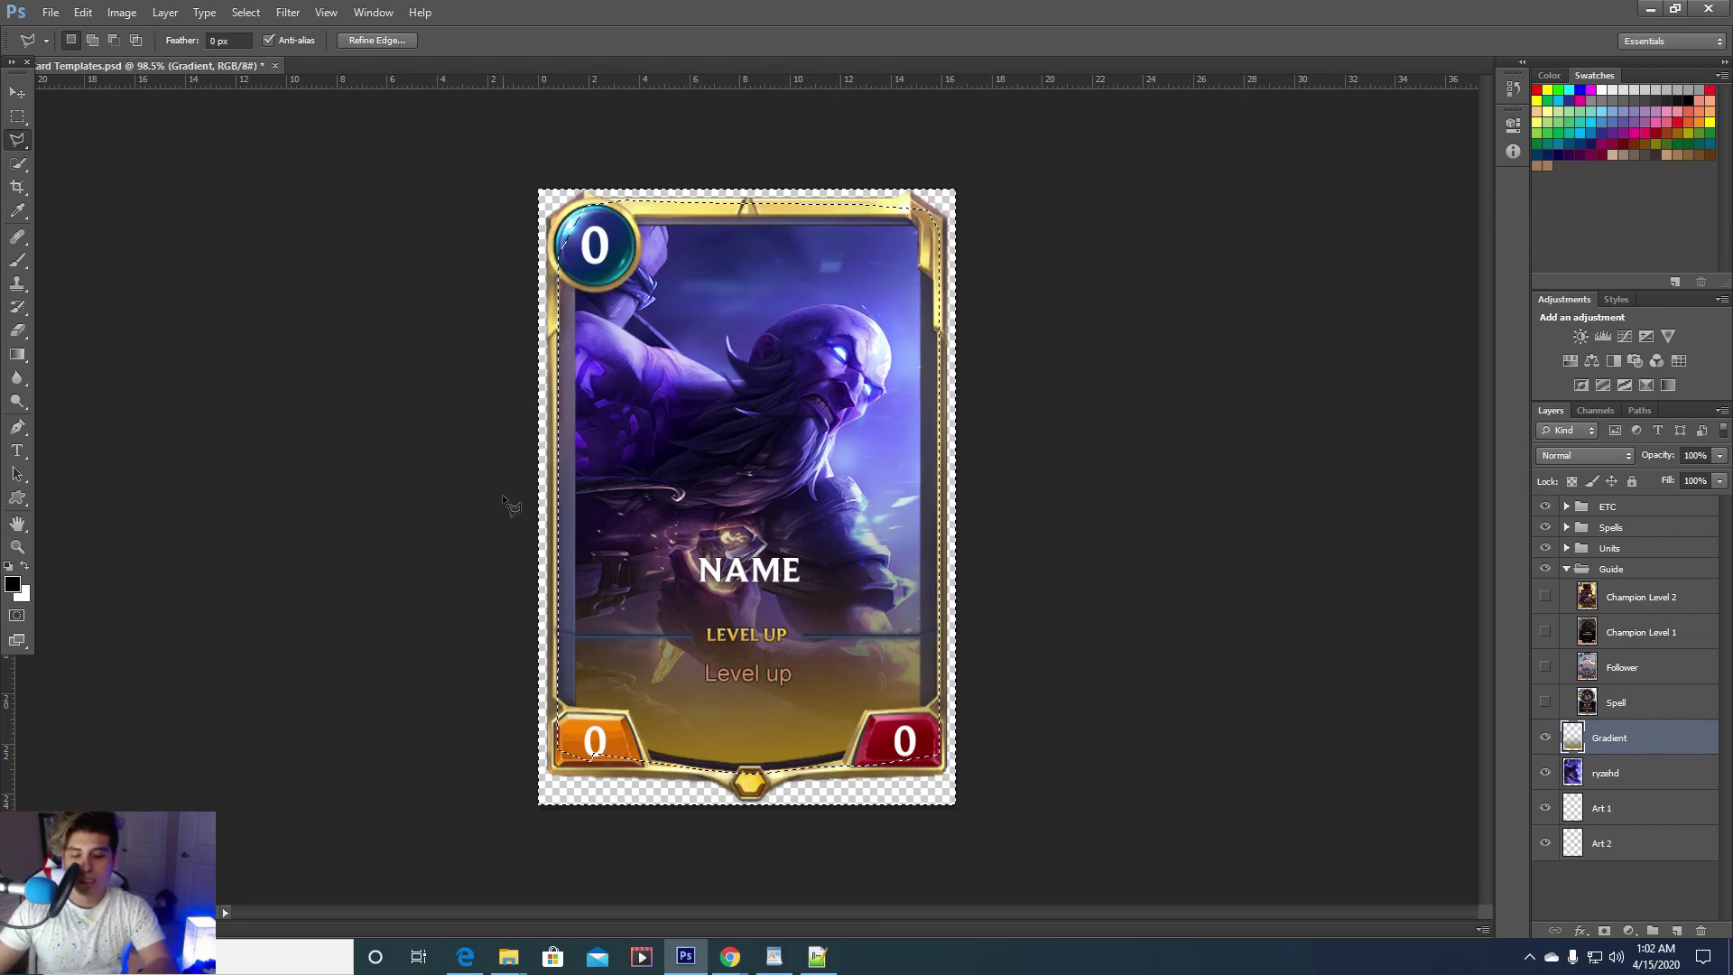
pyautogui.hotkey('ctrl', 'd')
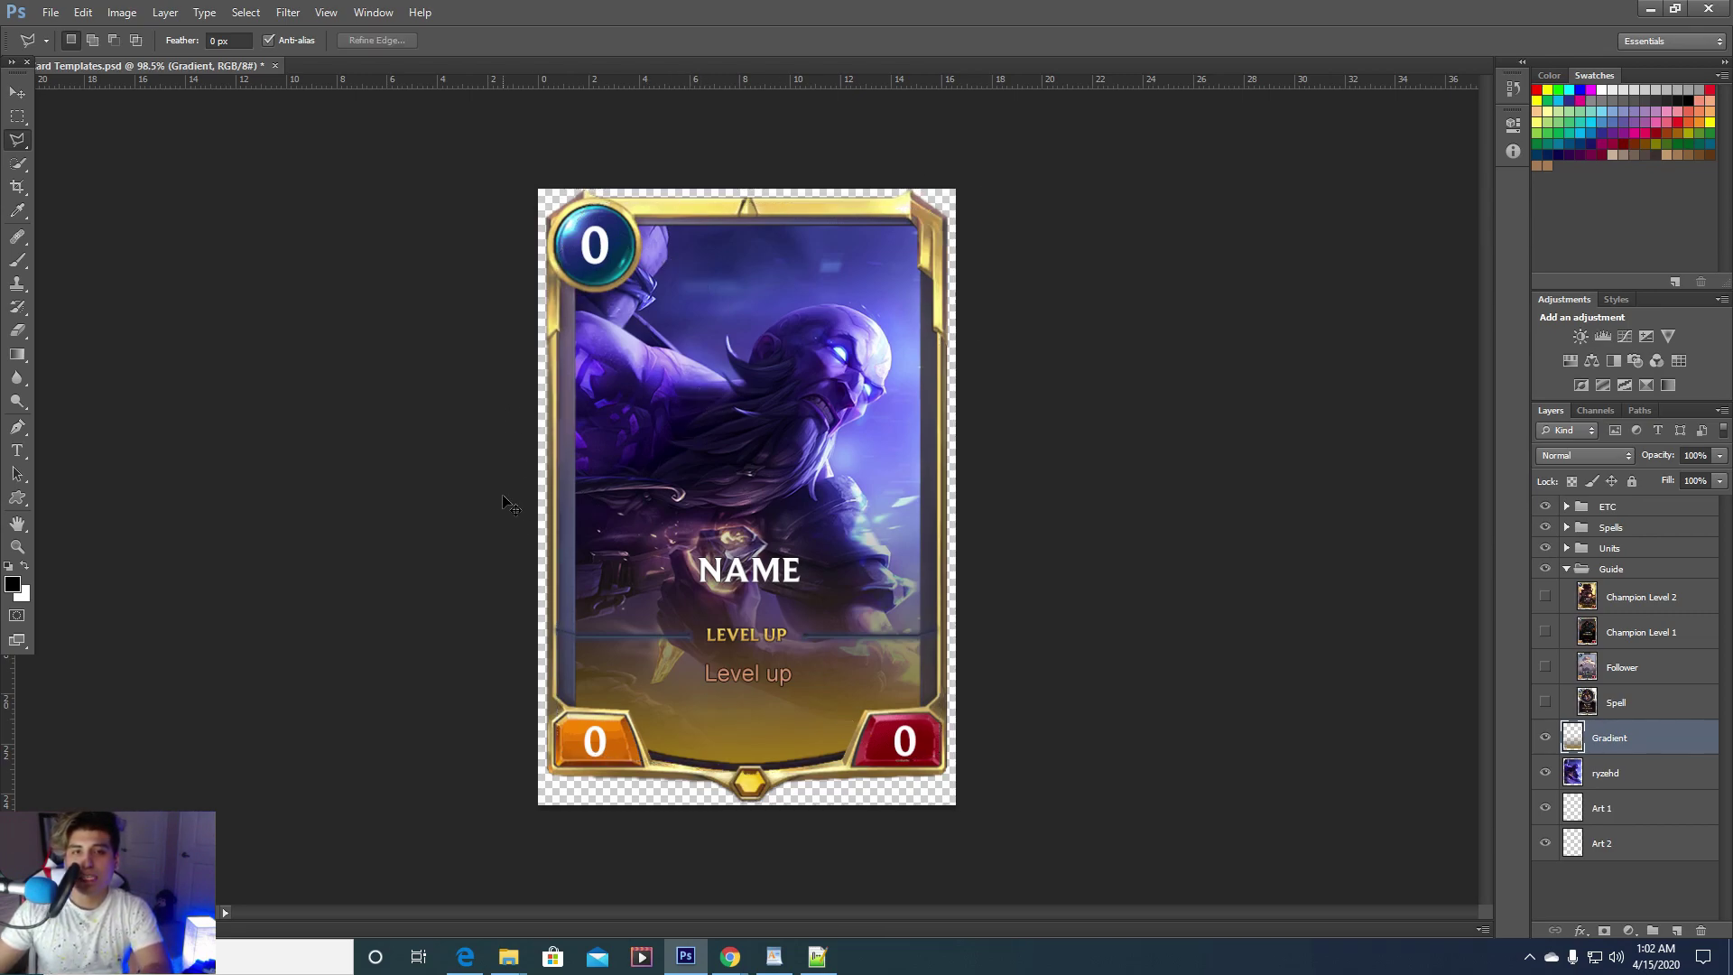
# Look over the Select commands and inspect the trimmed card's frame edges and artwork at several zoom levels
pyautogui.click(165, 13)
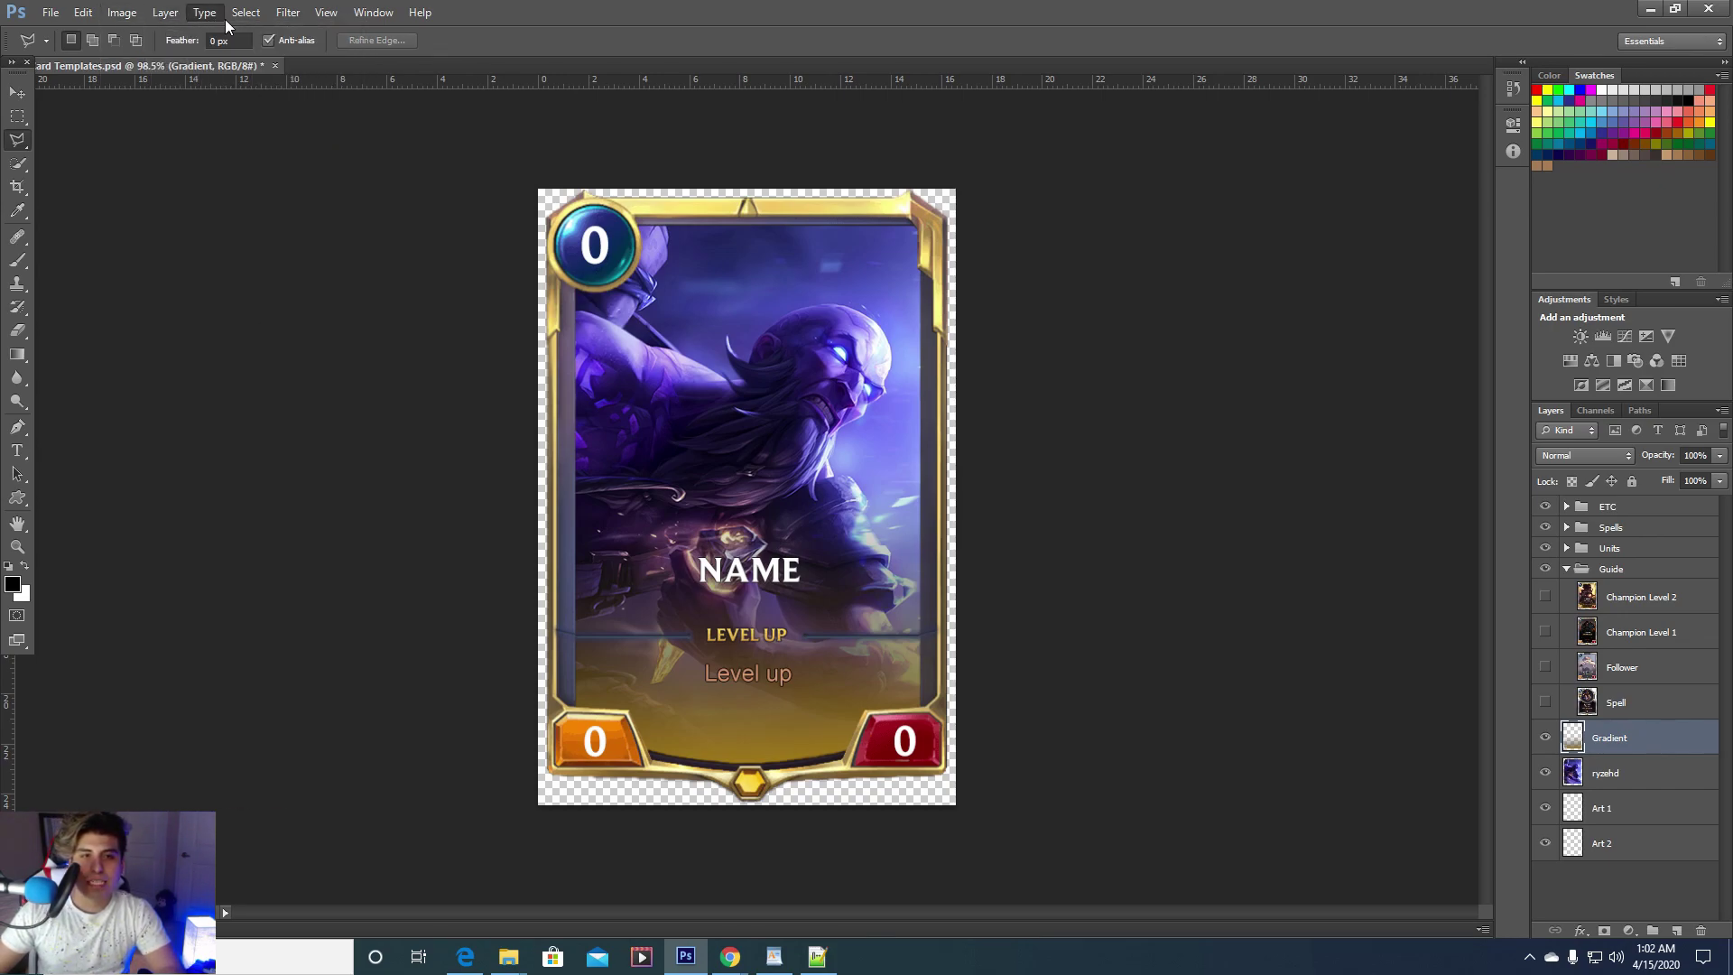
pyautogui.moveTo(245, 14)
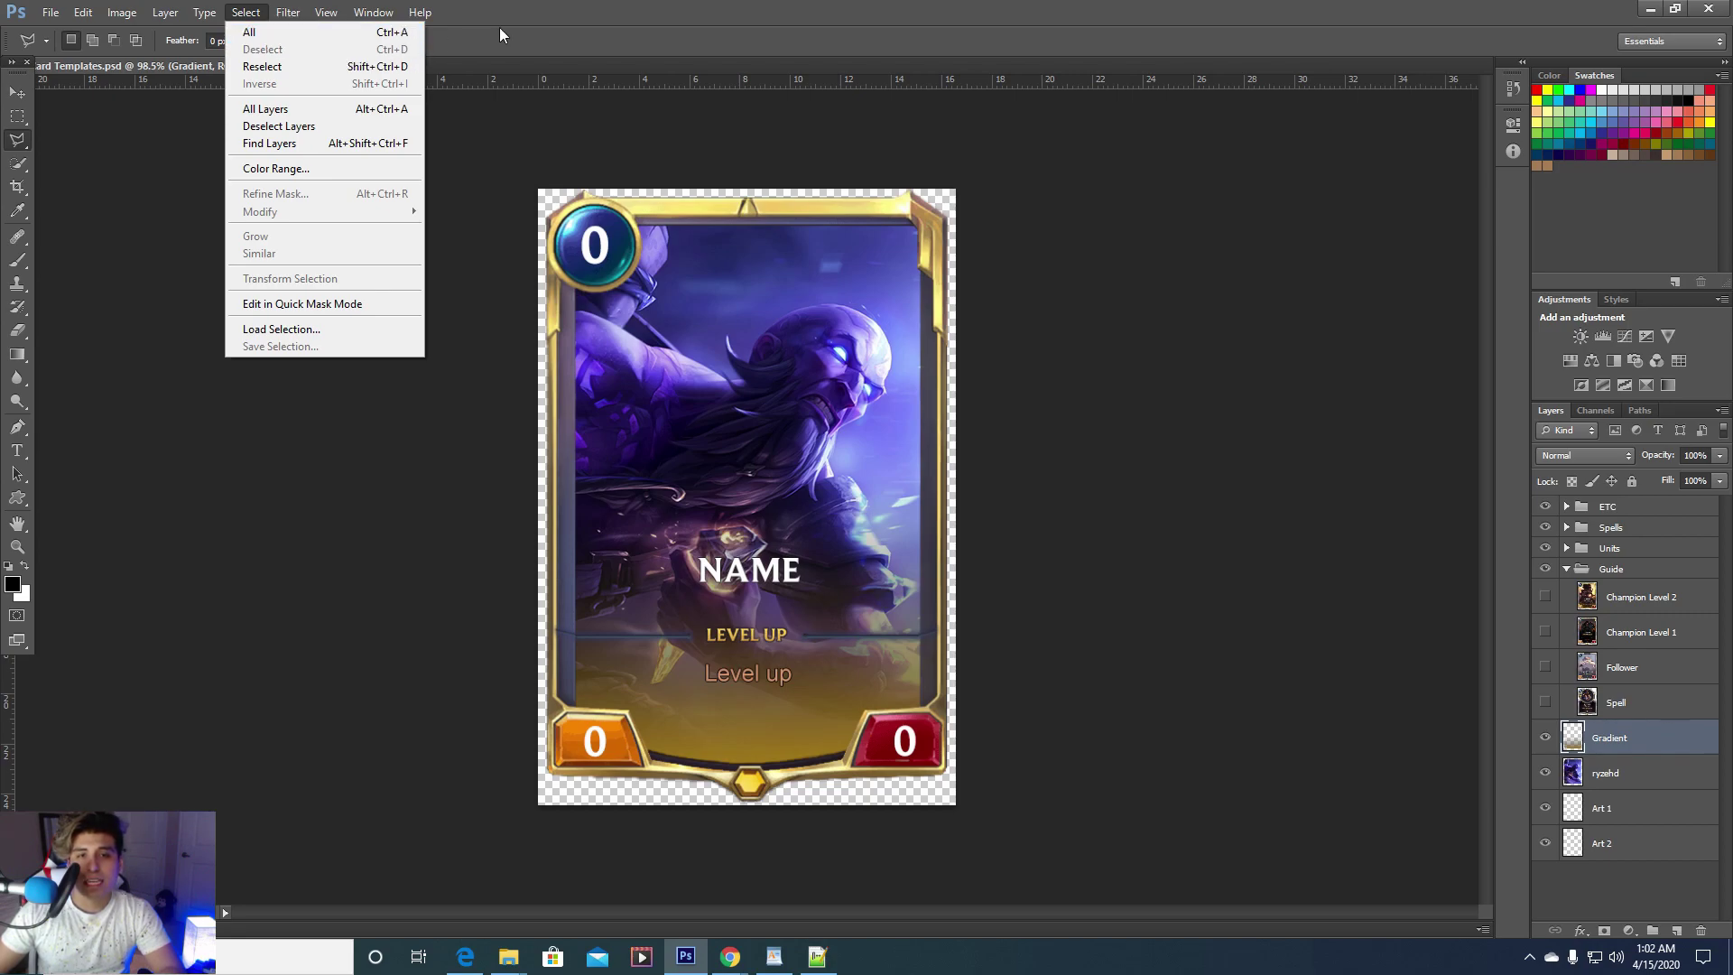
pyautogui.click(702, 129)
pyautogui.scroll(3, 898, 471)
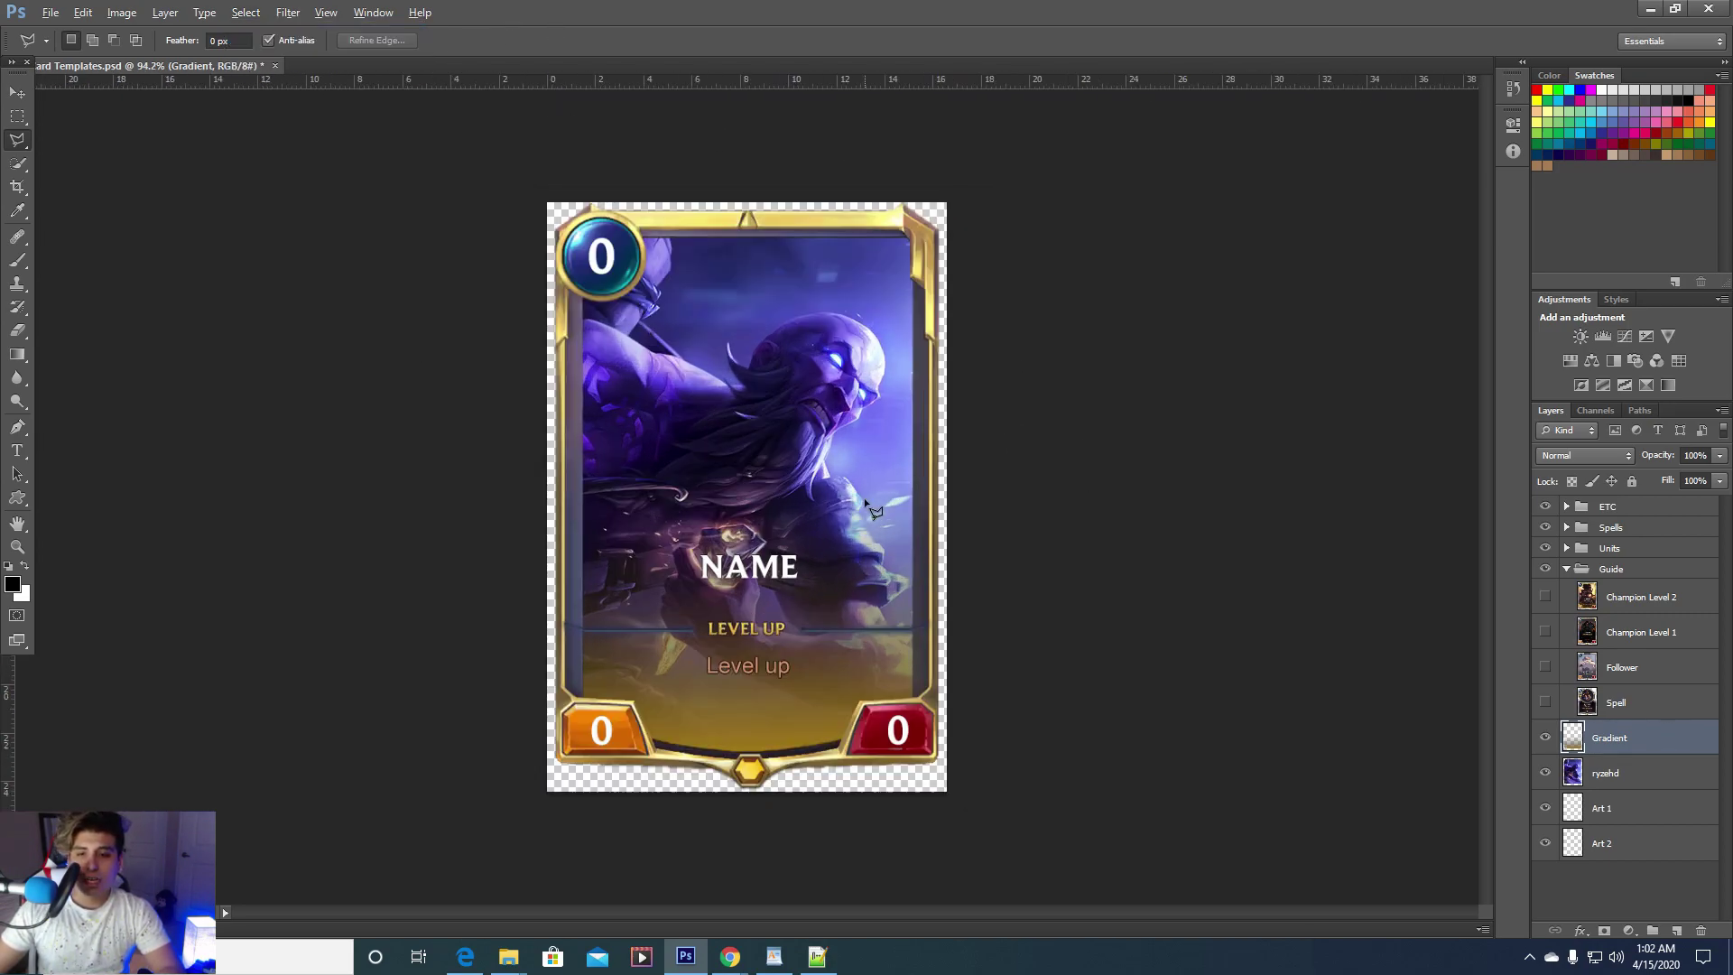
pyautogui.scroll(3, 823, 521)
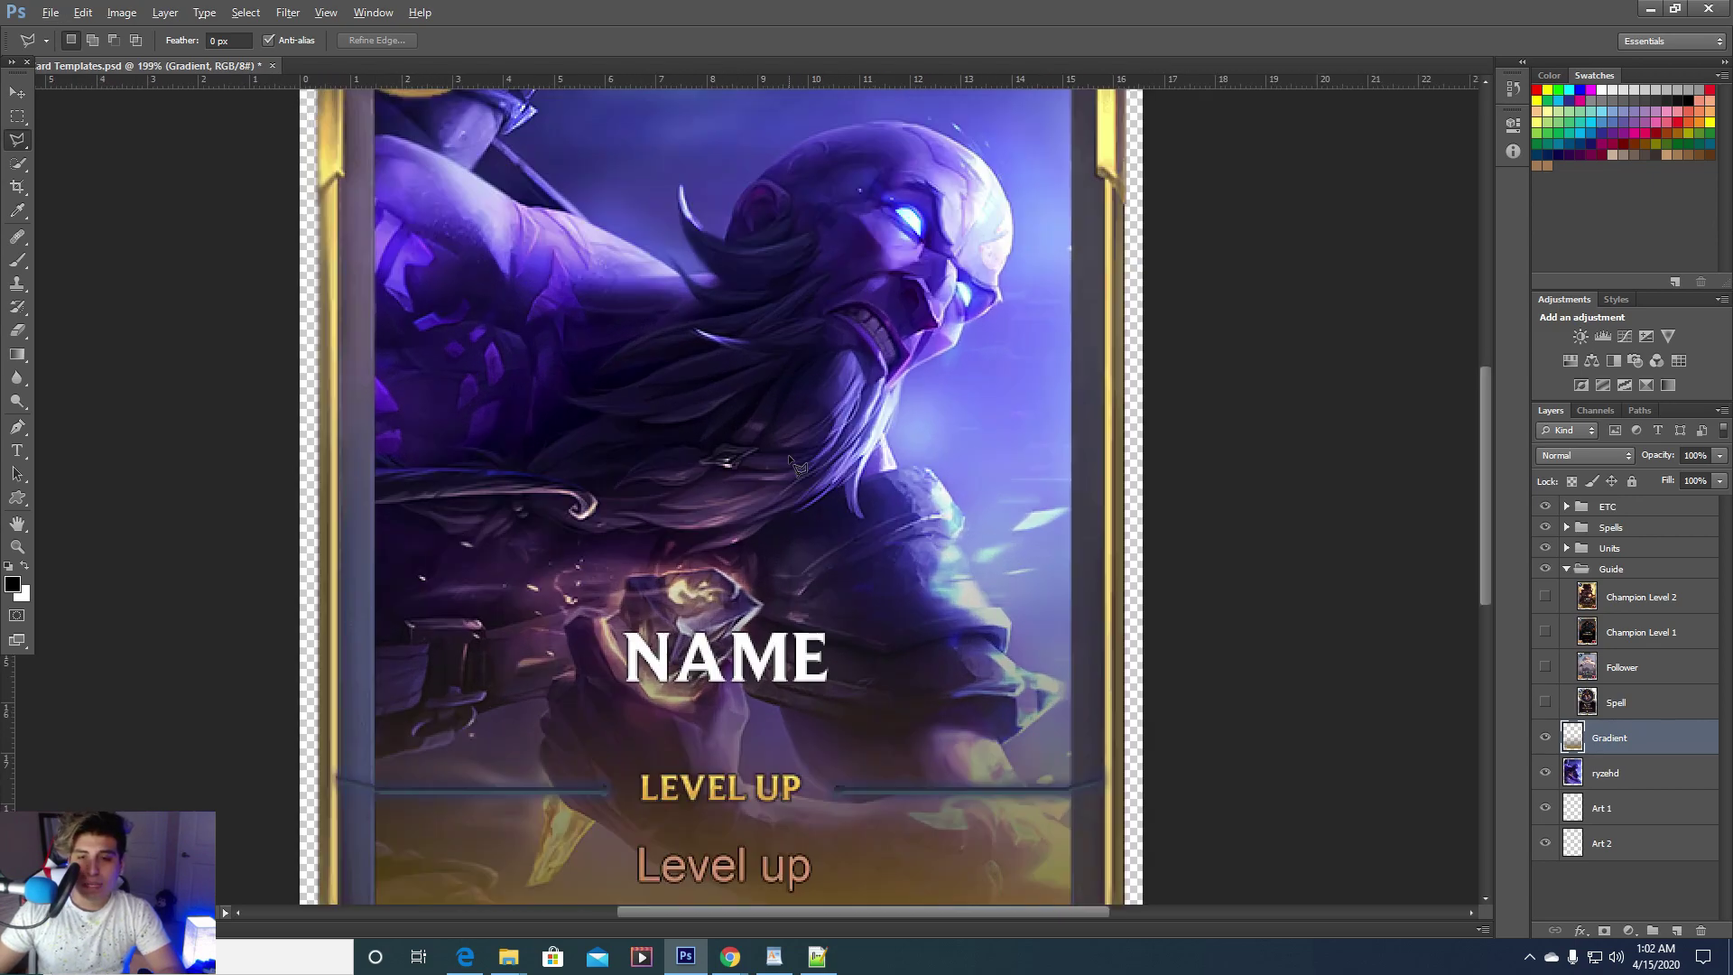
pyautogui.scroll(-4, 804, 478)
pyautogui.scroll(-2, 799, 476)
pyautogui.scroll(3, 801, 478)
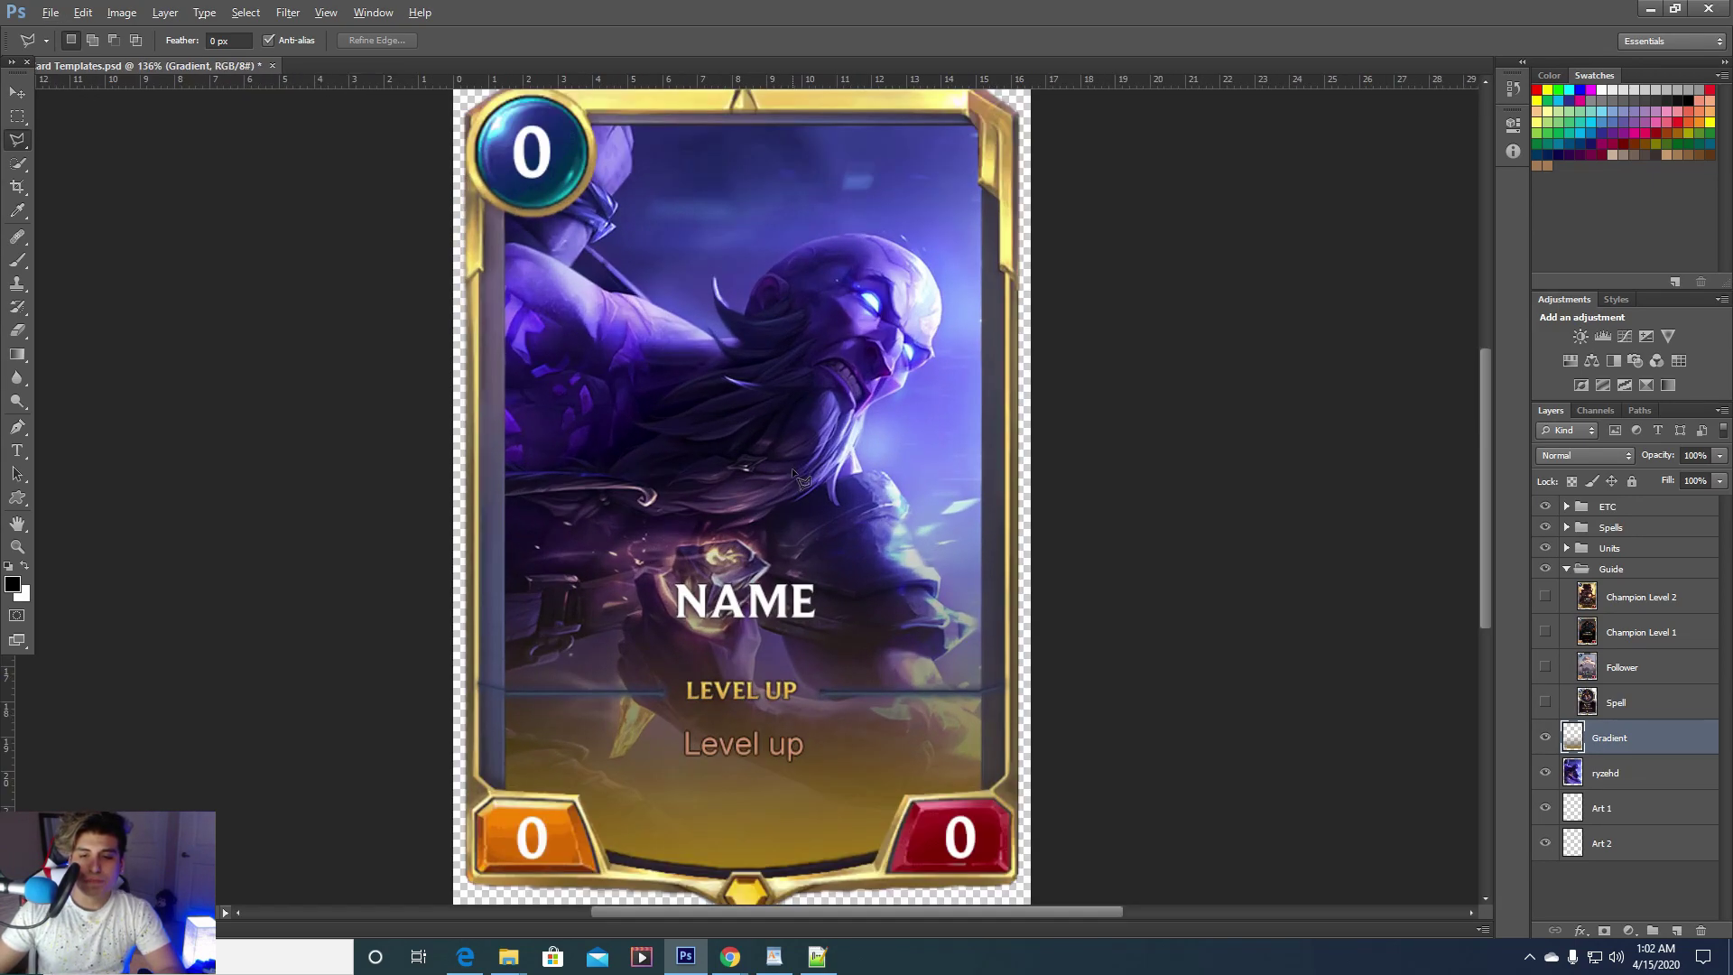
pyautogui.scroll(-2, 802, 478)
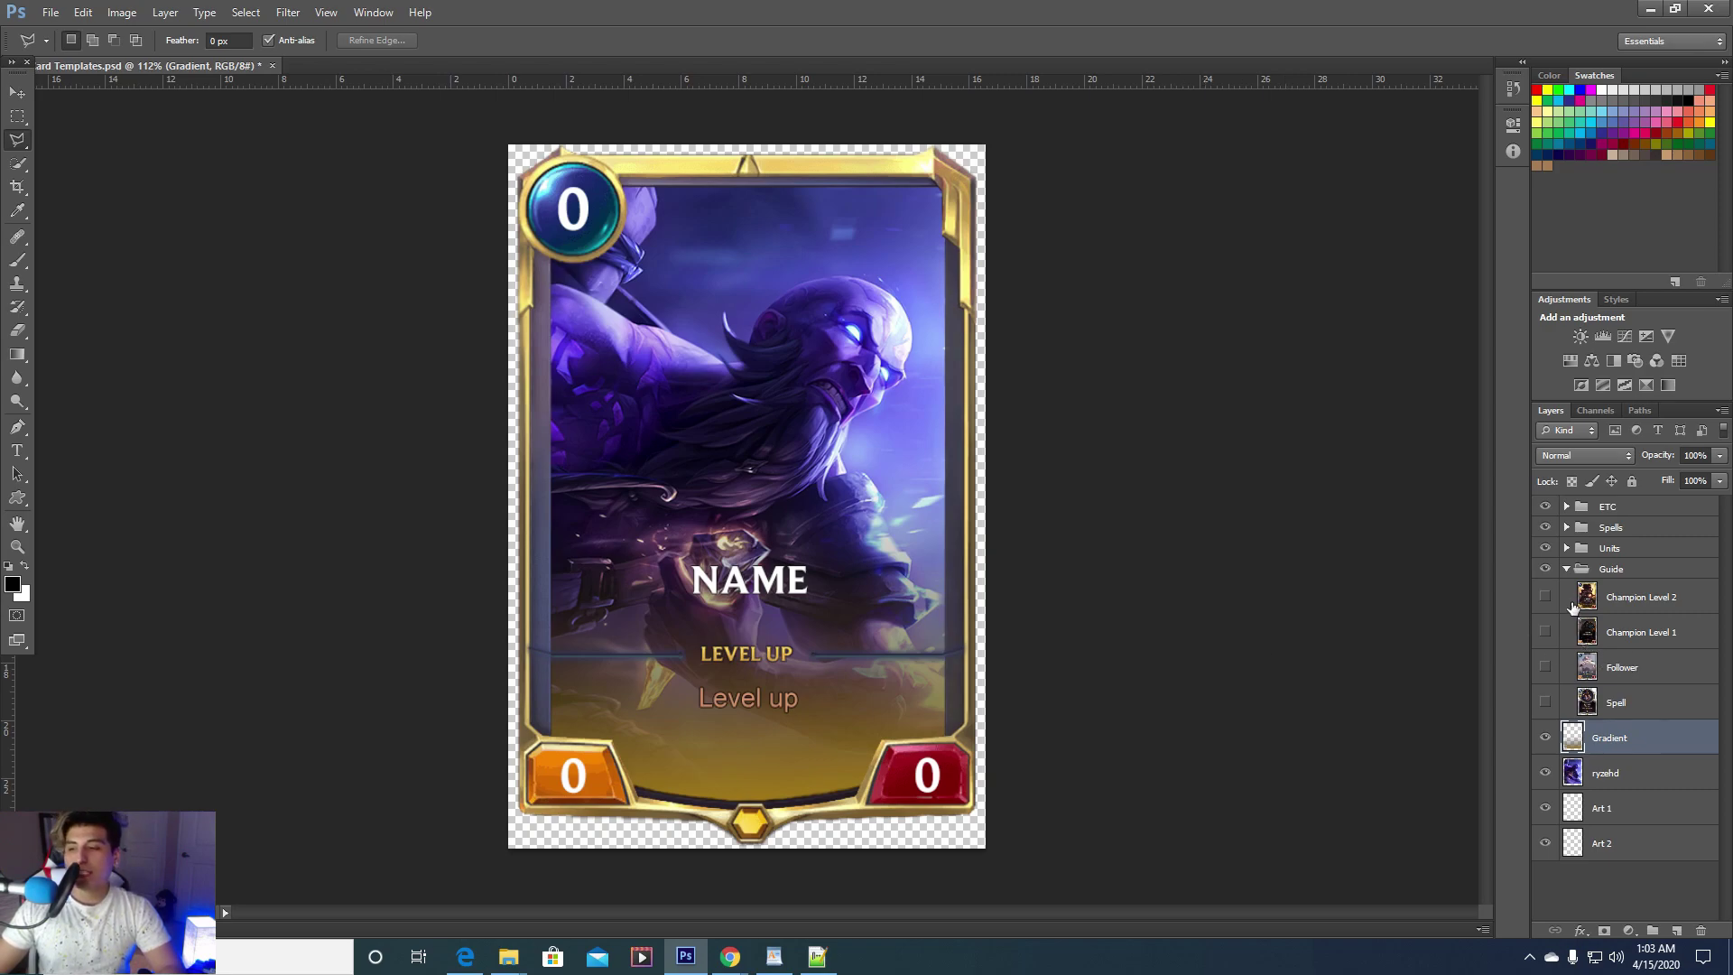
# Toggle the Champion Level 1 guide repeatedly to compare its text placement with the new card, leaving the guide shown
pyautogui.click(1545, 632)
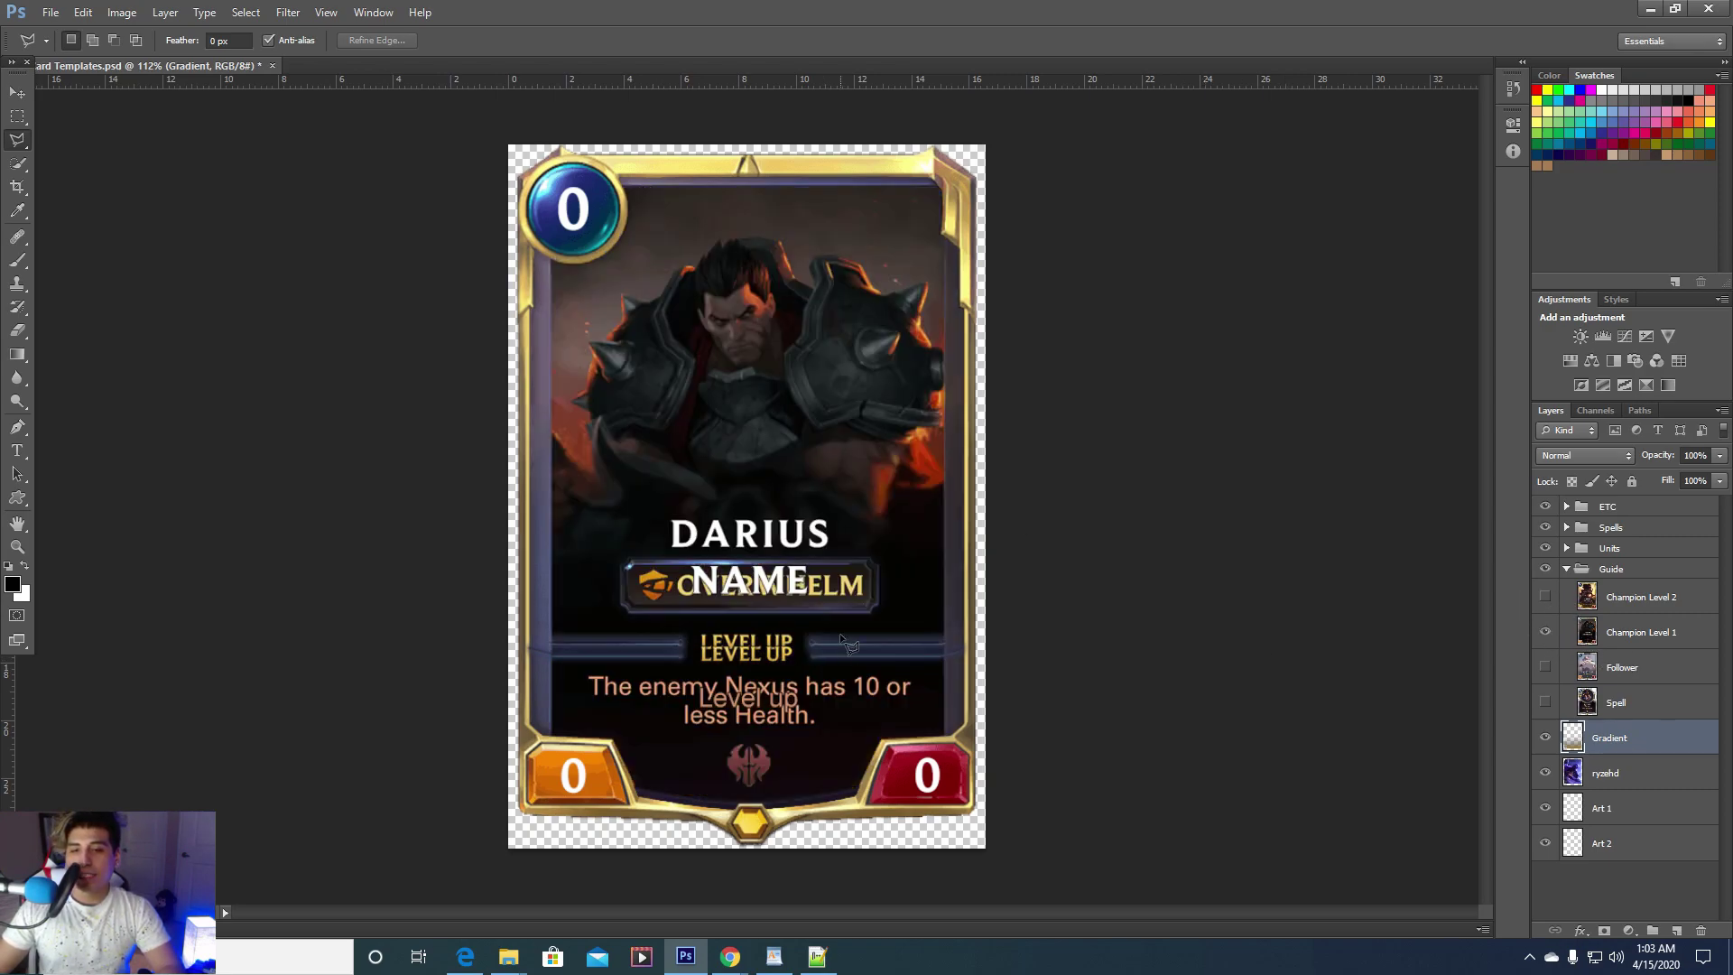
pyautogui.click(1545, 634)
pyautogui.click(1545, 634)
pyautogui.click(1545, 634)
pyautogui.click(1545, 634)
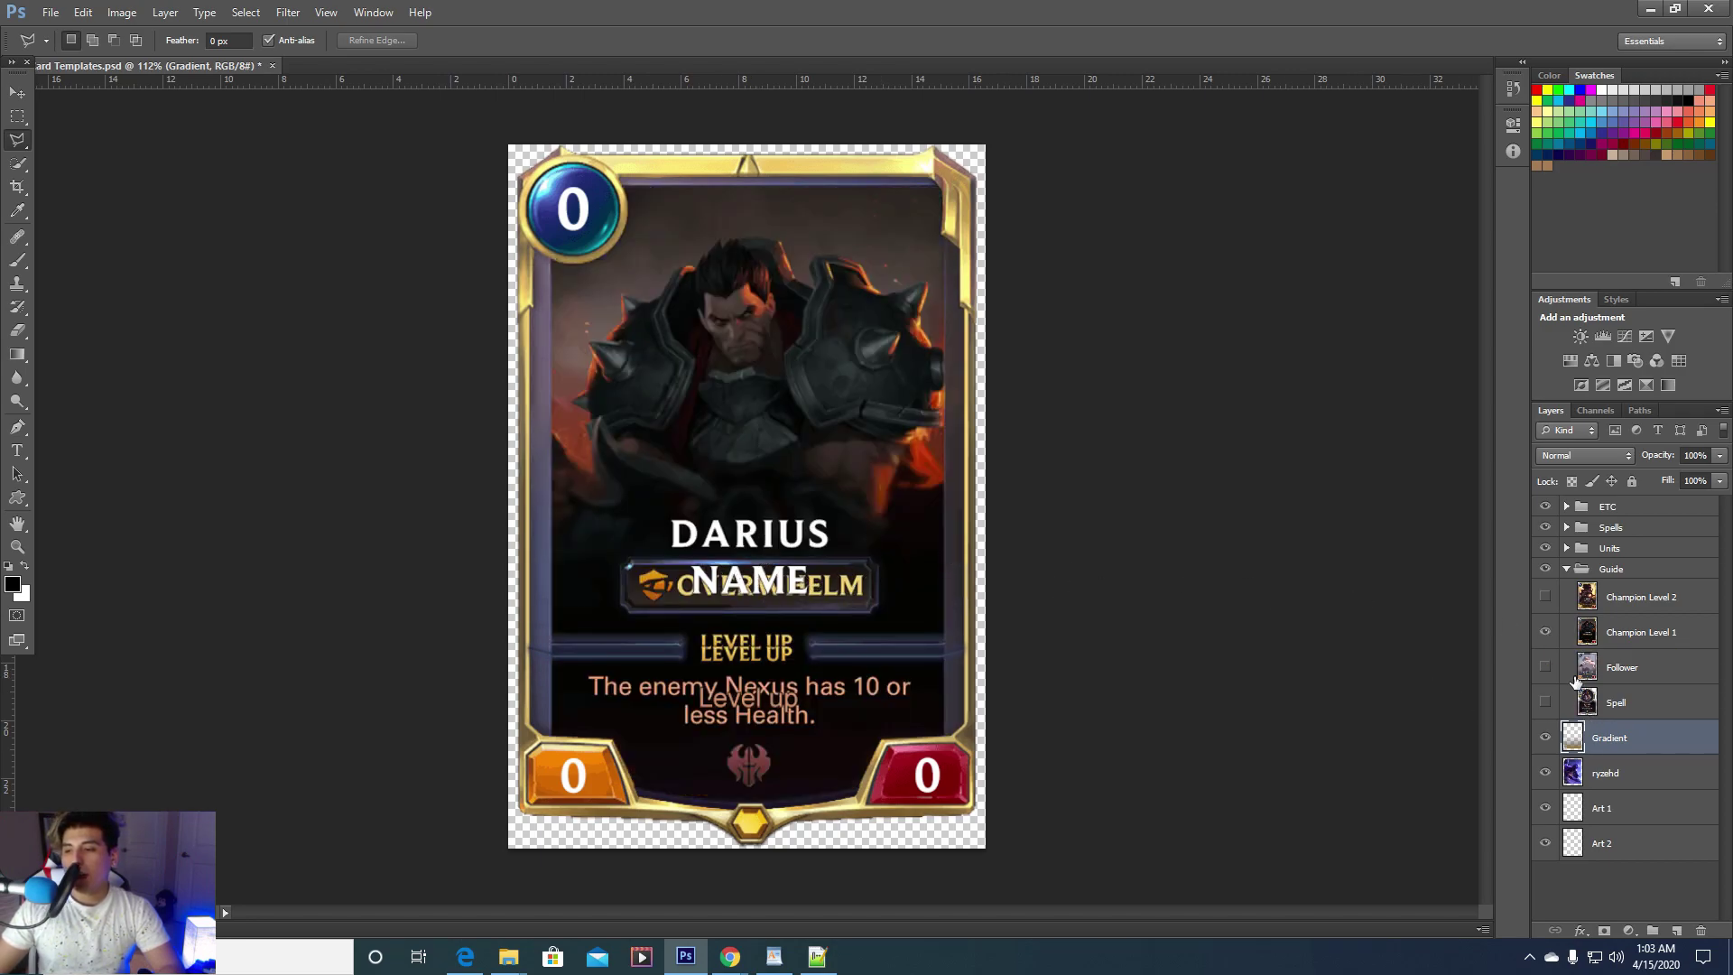
pyautogui.click(1545, 634)
pyautogui.click(1545, 634)
# Expand the Units group's text layers, select the Name layer and activate the Move tool
pyautogui.click(1566, 548)
pyautogui.scroll(-1, 1627, 663)
pyautogui.scroll(-1, 1634, 665)
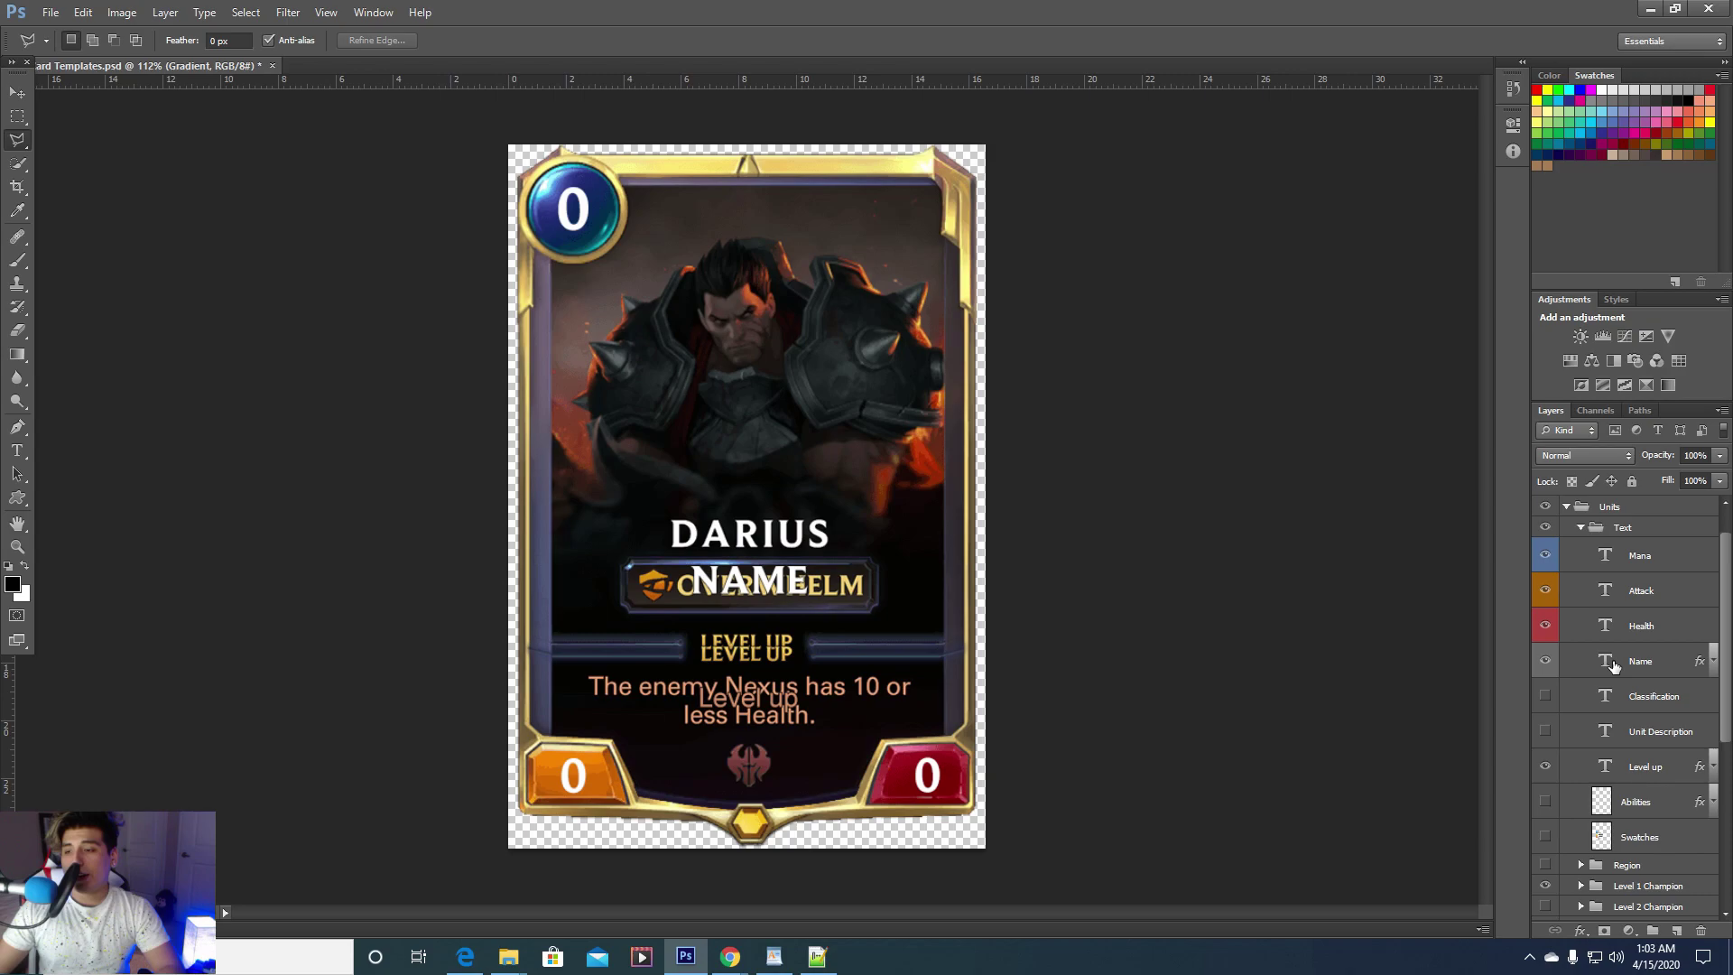
pyautogui.click(1614, 665)
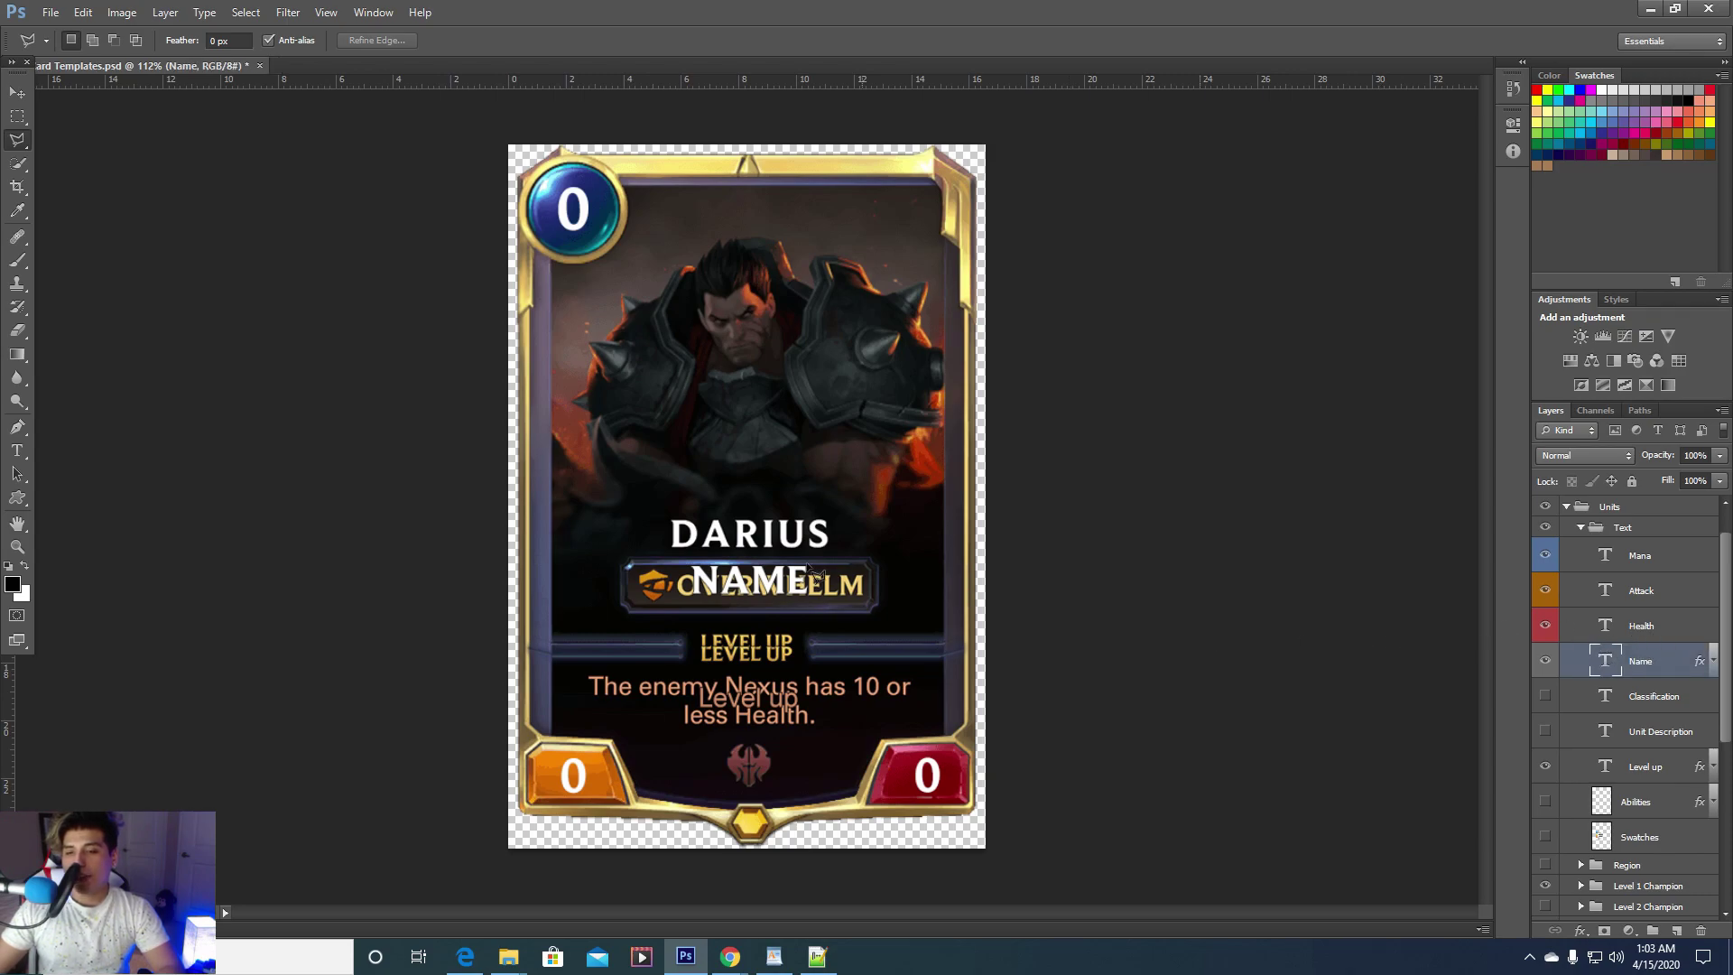
pyautogui.rightClick(19, 143)
pyautogui.click(19, 143)
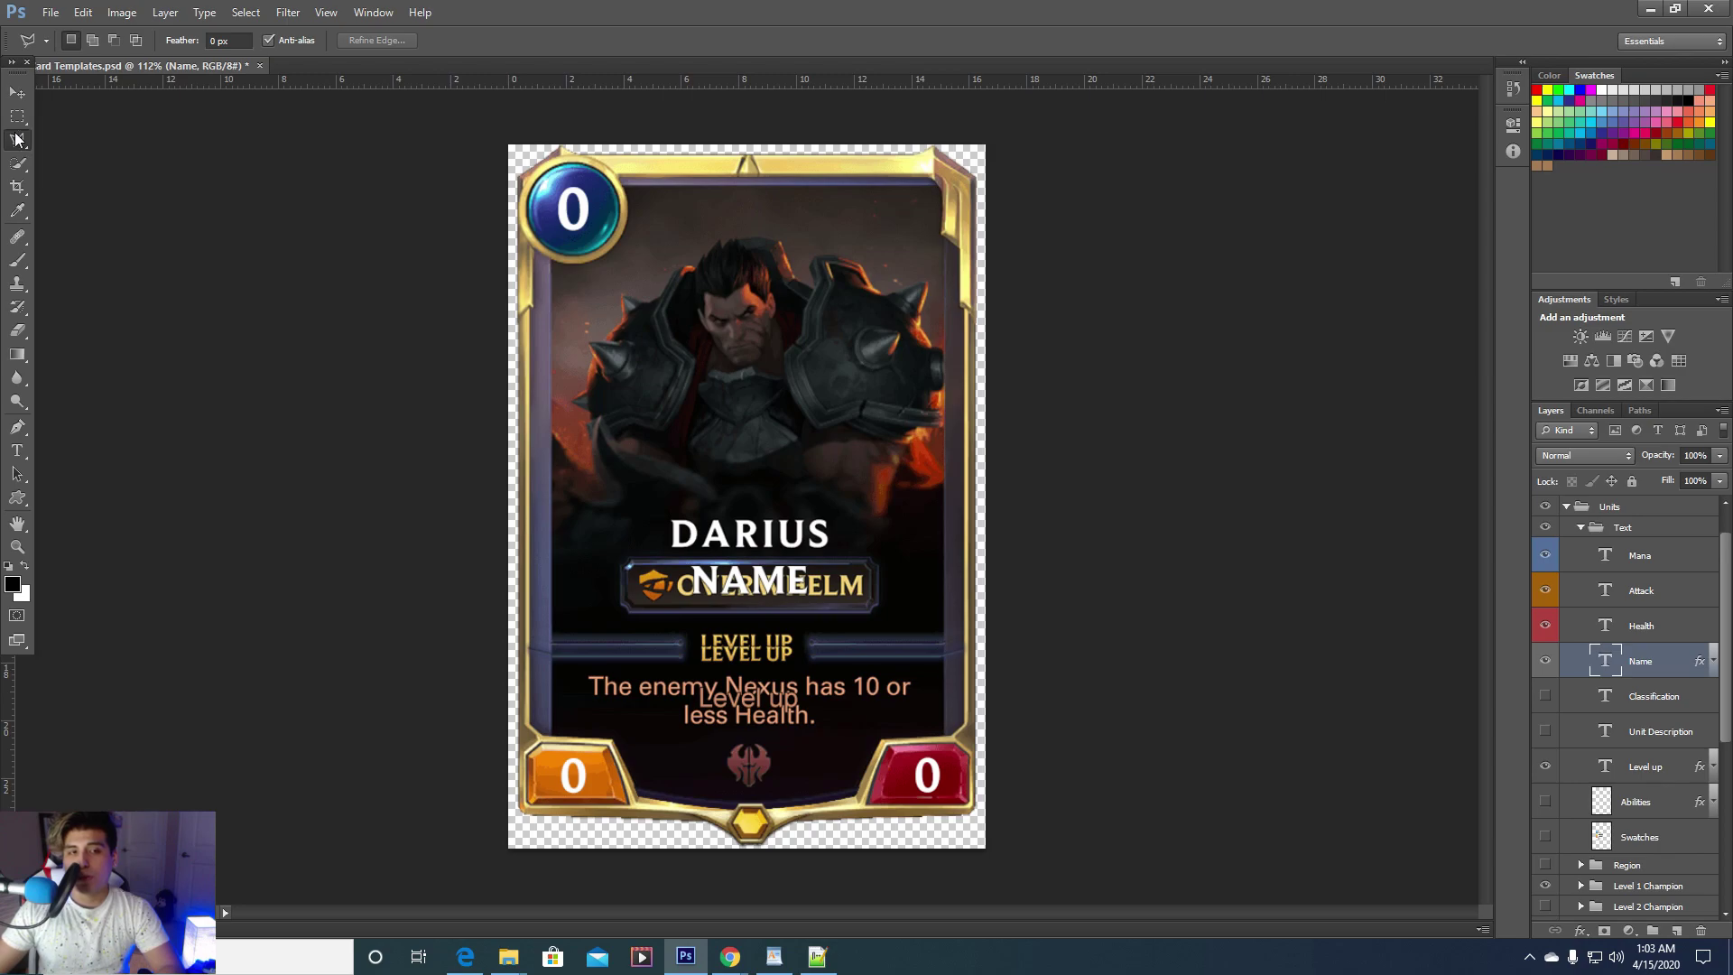
pyautogui.click(17, 92)
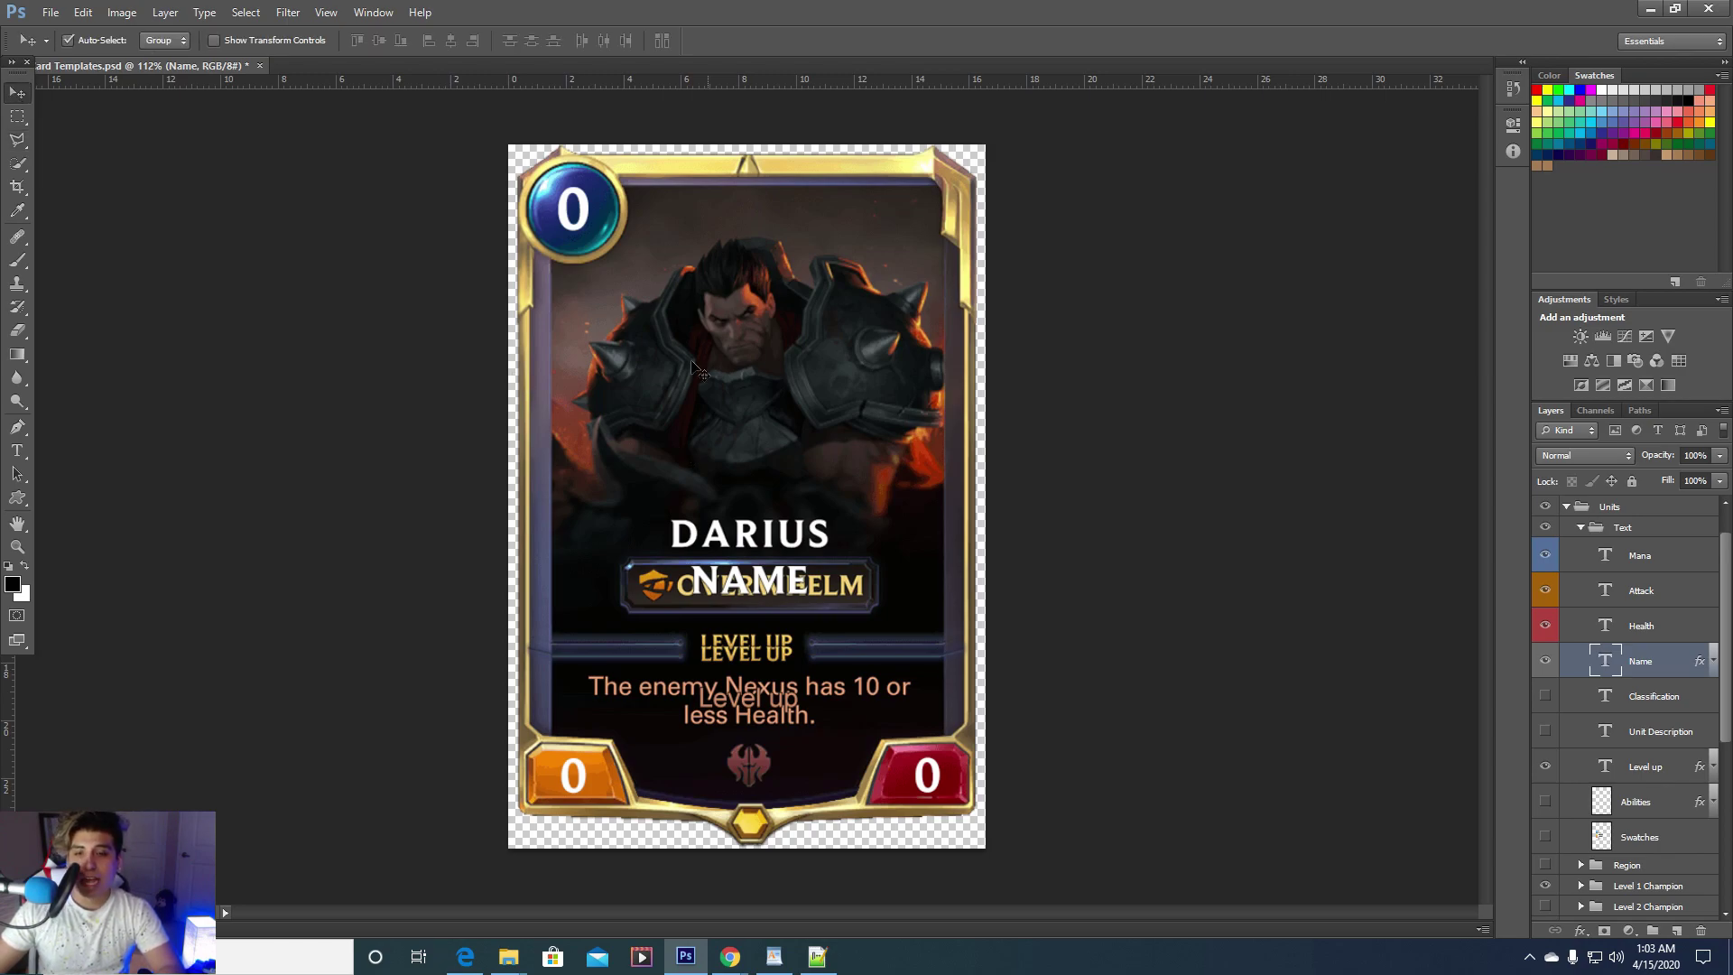
pyautogui.moveTo(821, 555); pyautogui.dragTo(794, 625)
pyautogui.moveTo(726, 516)
pyautogui.mouseDown()
pyautogui.moveTo(343, 514)
pyautogui.moveTo(727, 516)
pyautogui.mouseUp()
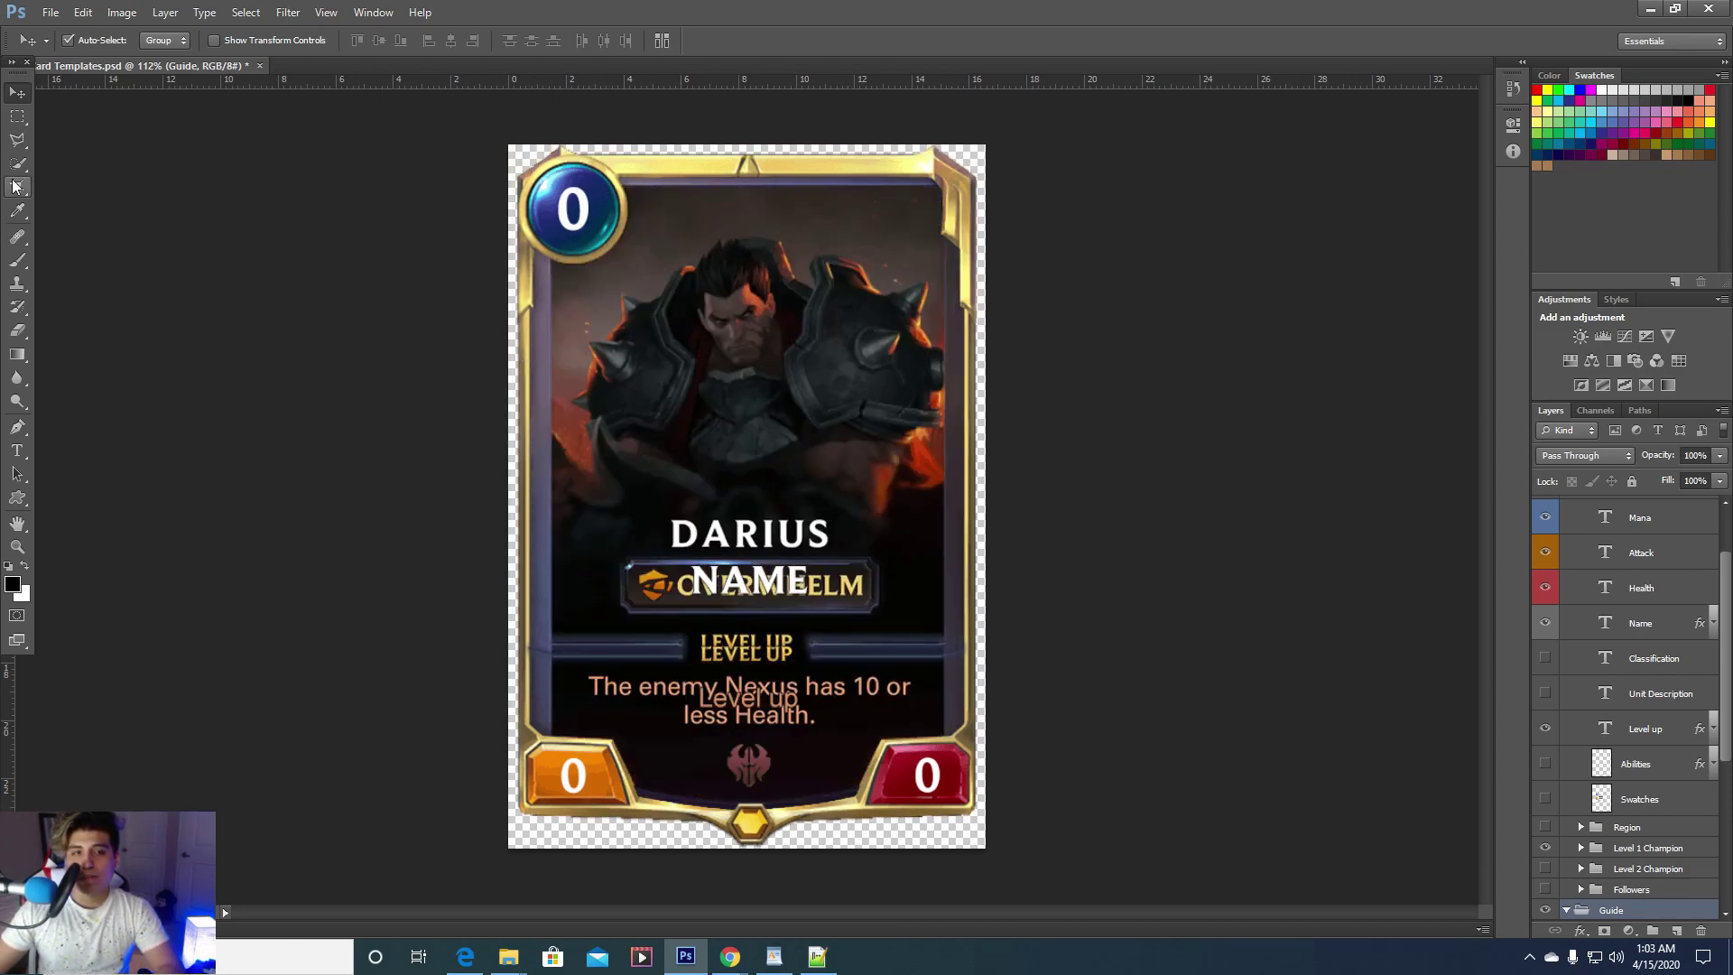
pyautogui.click(18, 140)
pyautogui.click(80, 156)
pyautogui.click(588, 314)
pyautogui.click(838, 290)
pyautogui.doubleClick(767, 383)
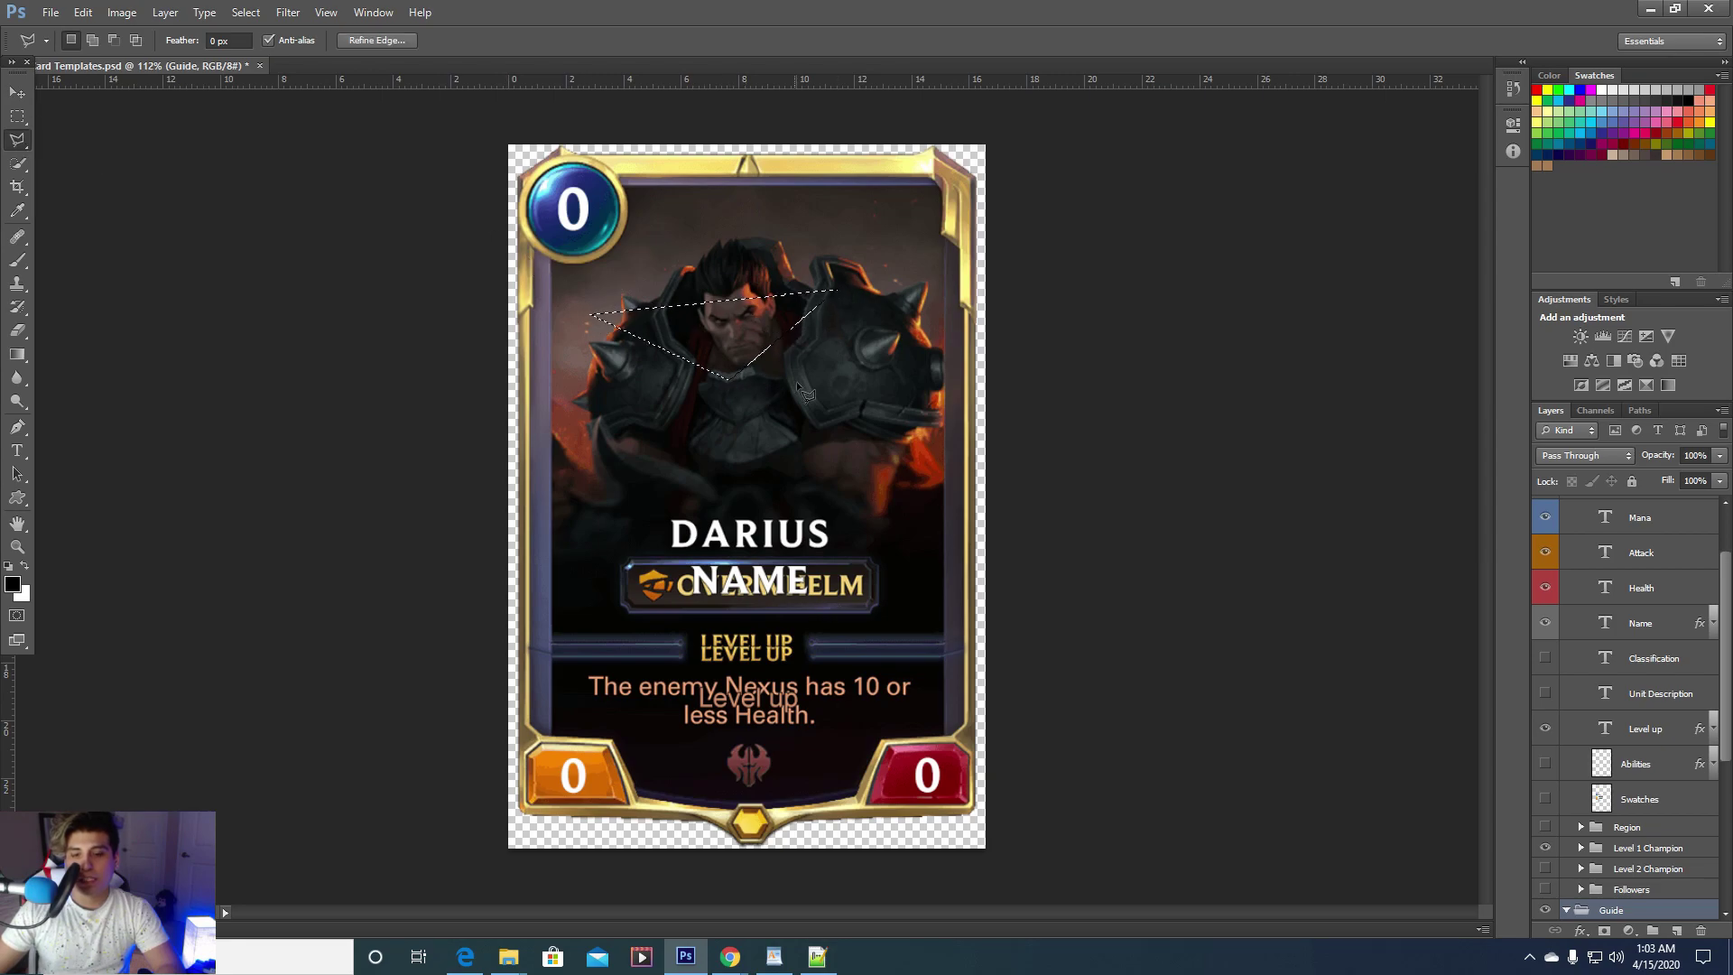
pyautogui.hotkey('ctrl', 'd')
pyautogui.press('v')
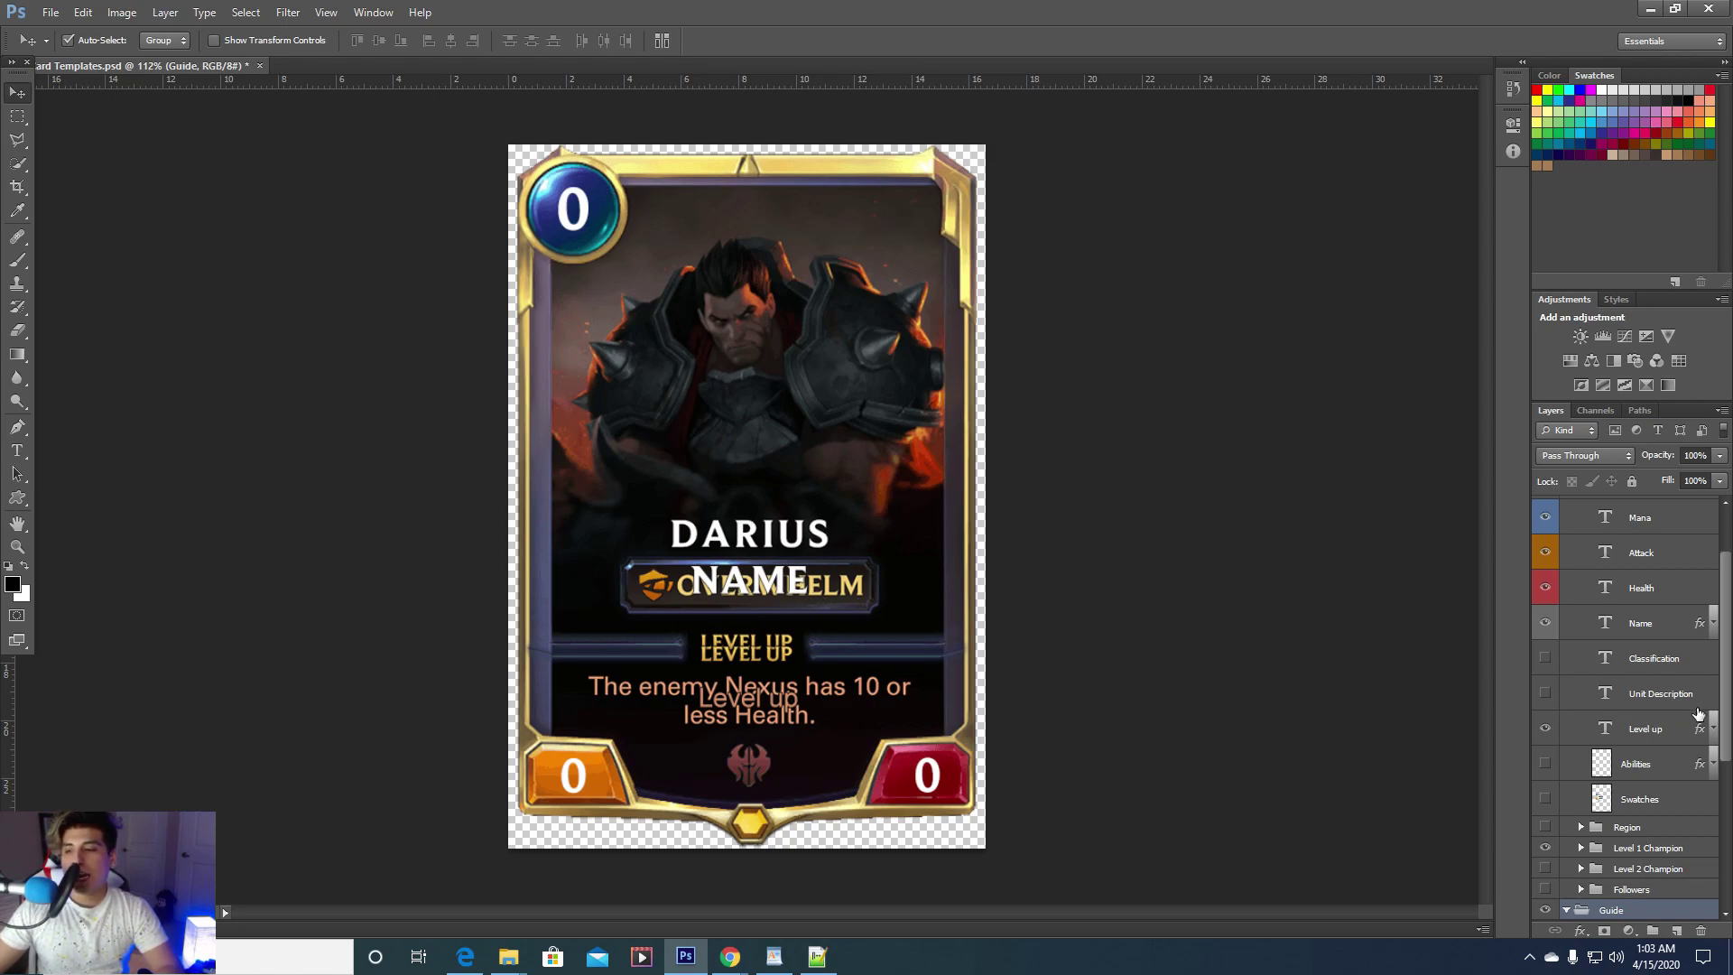
# Move the Name text straight up so it lines up with the guide's DARIUS title
pyautogui.click(1636, 631)
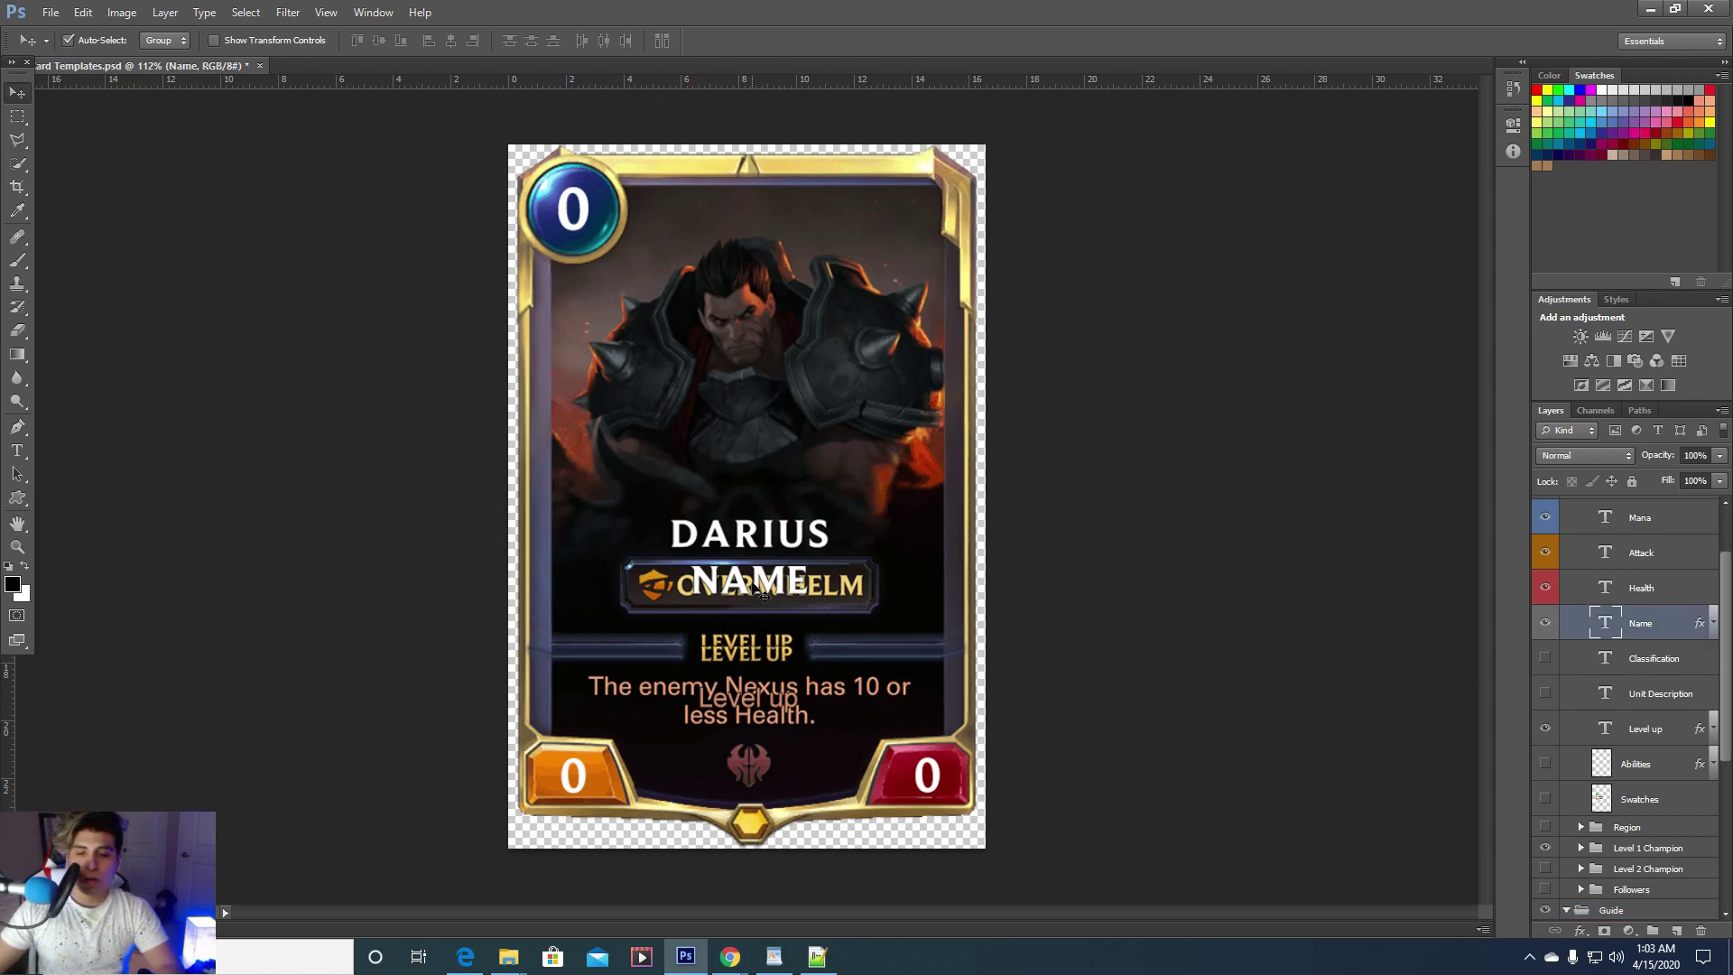
pyautogui.moveTo(754, 587); pyautogui.dragTo(824, 539)
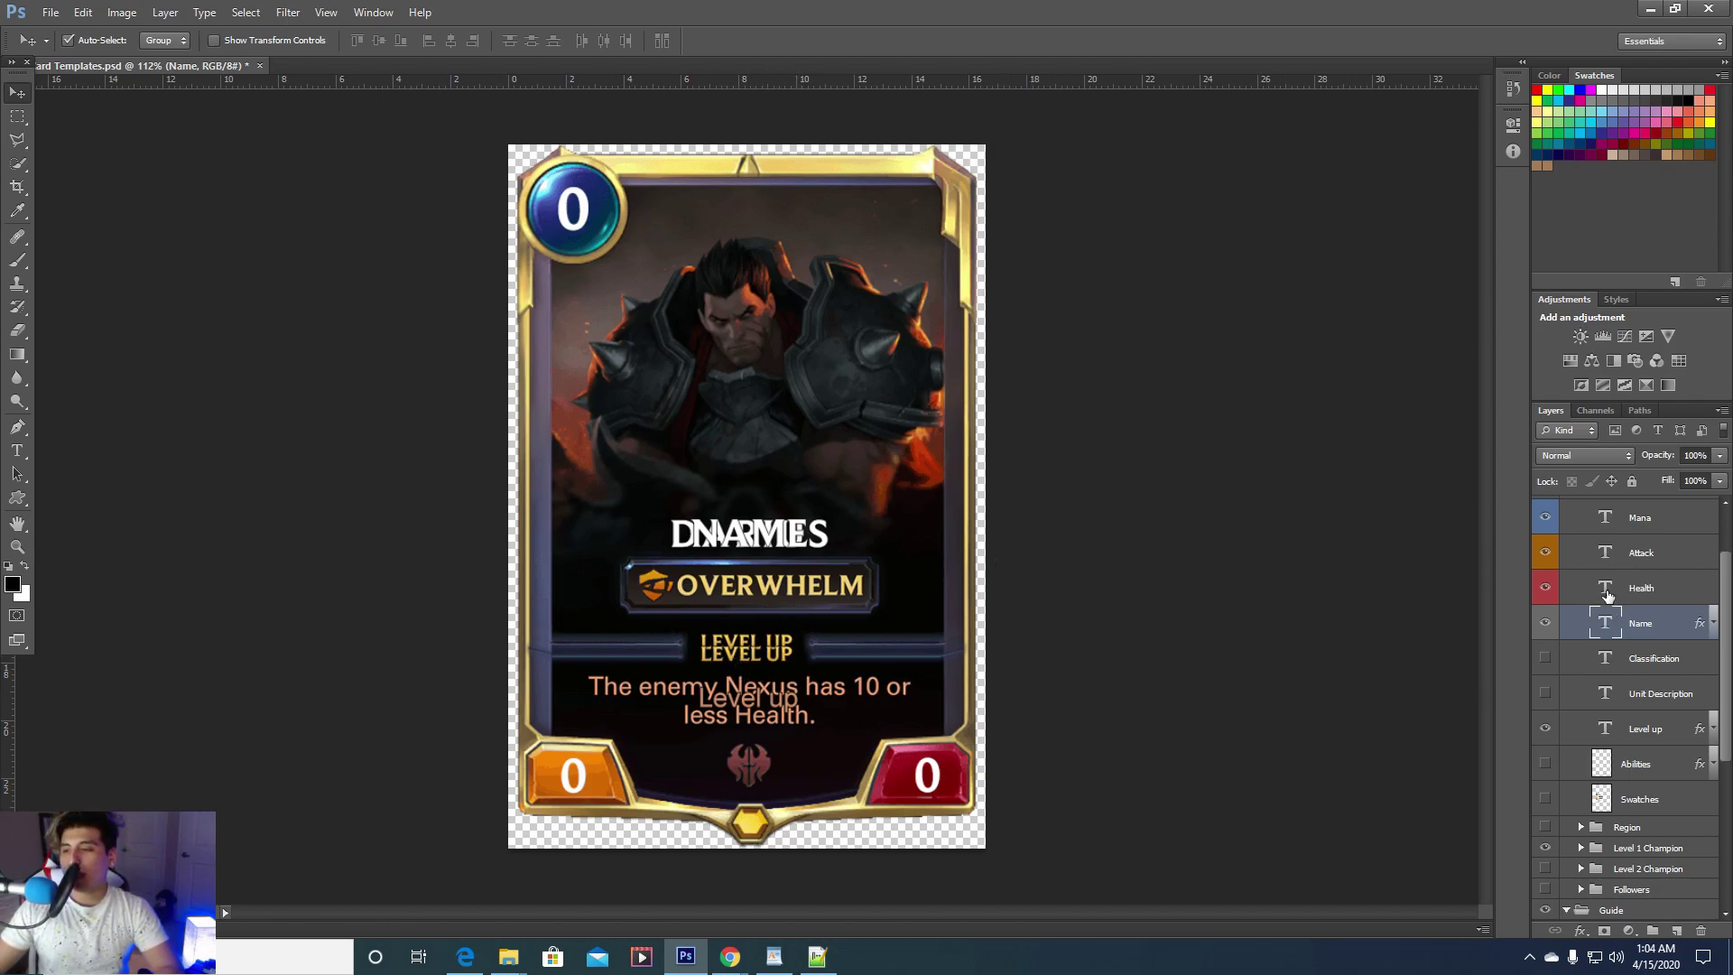
# Move the Level Up divider graphic in the Level 1 Champion group up onto the guide's LEVEL UP heading
pyautogui.click(1634, 737)
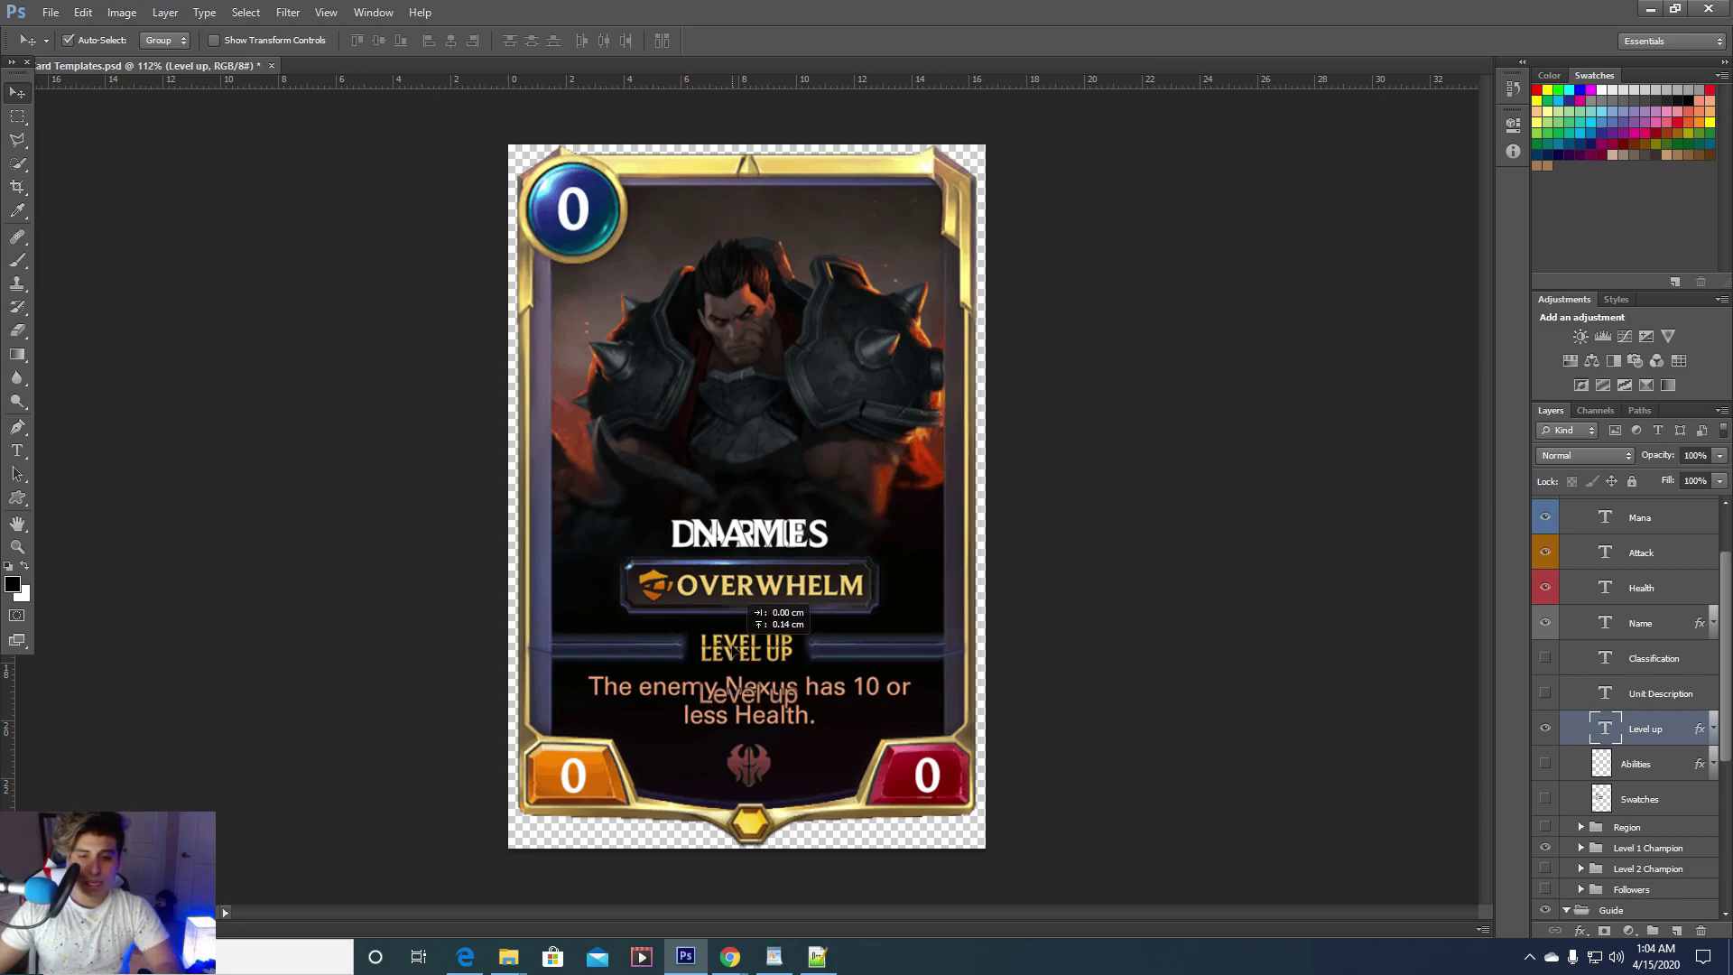
pyautogui.click(778, 681)
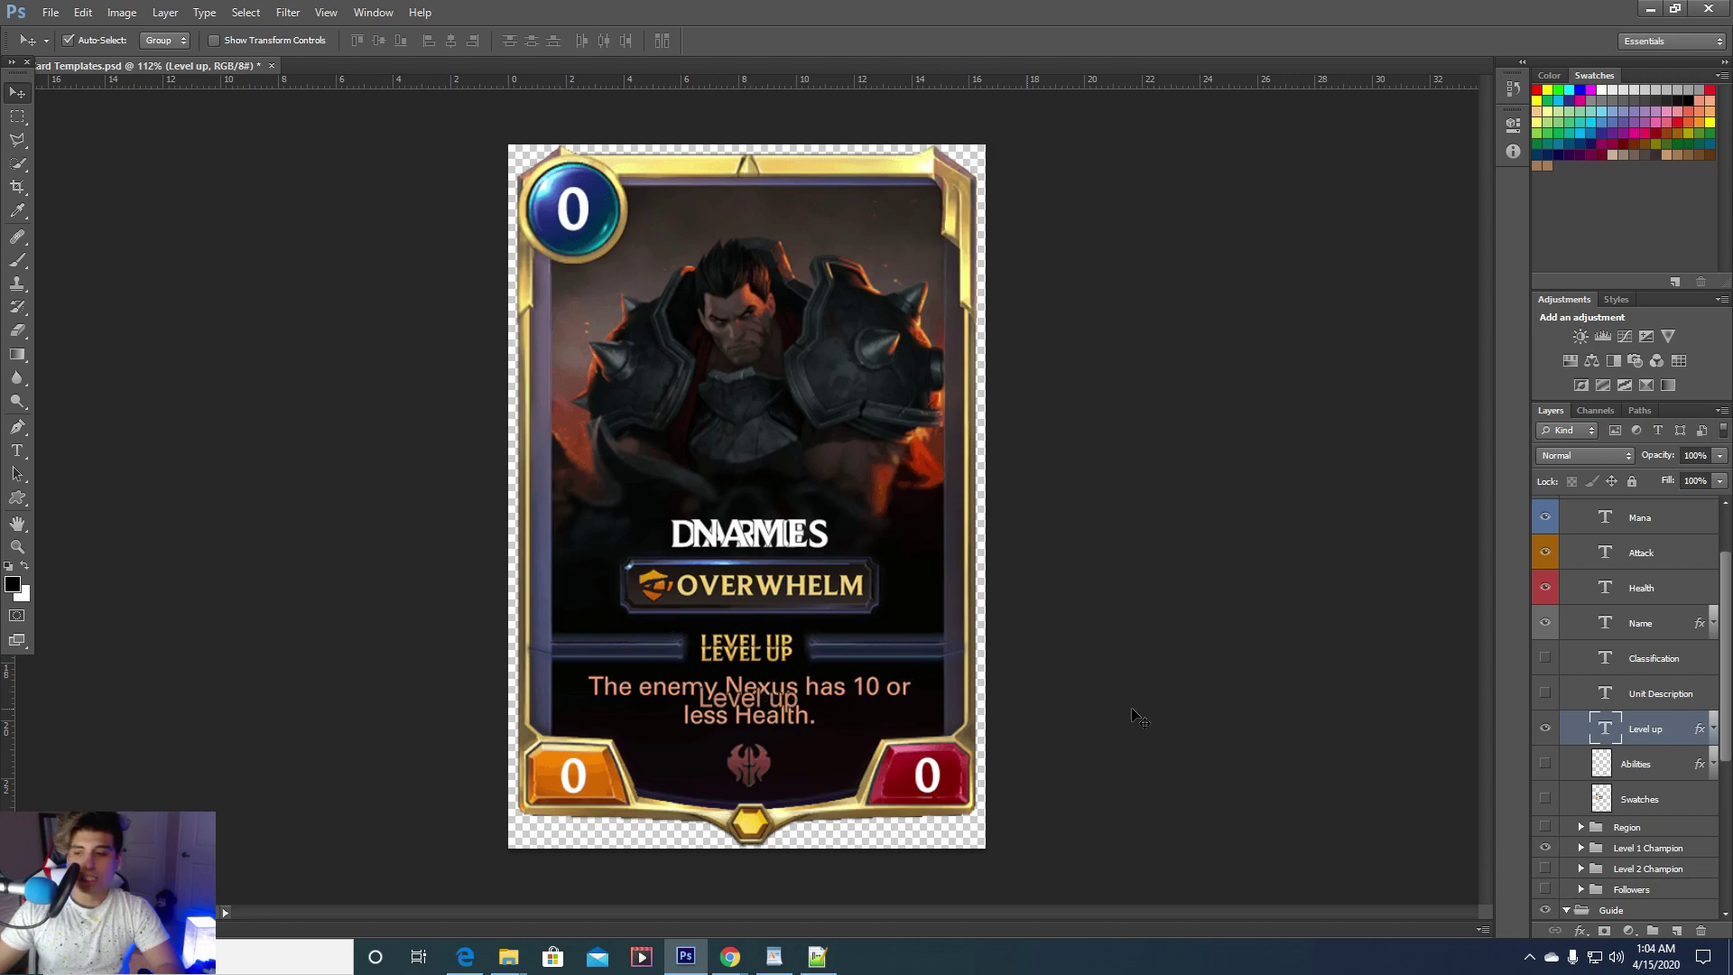
pyautogui.scroll(-2, 1616, 683)
pyautogui.scroll(-1, 1614, 683)
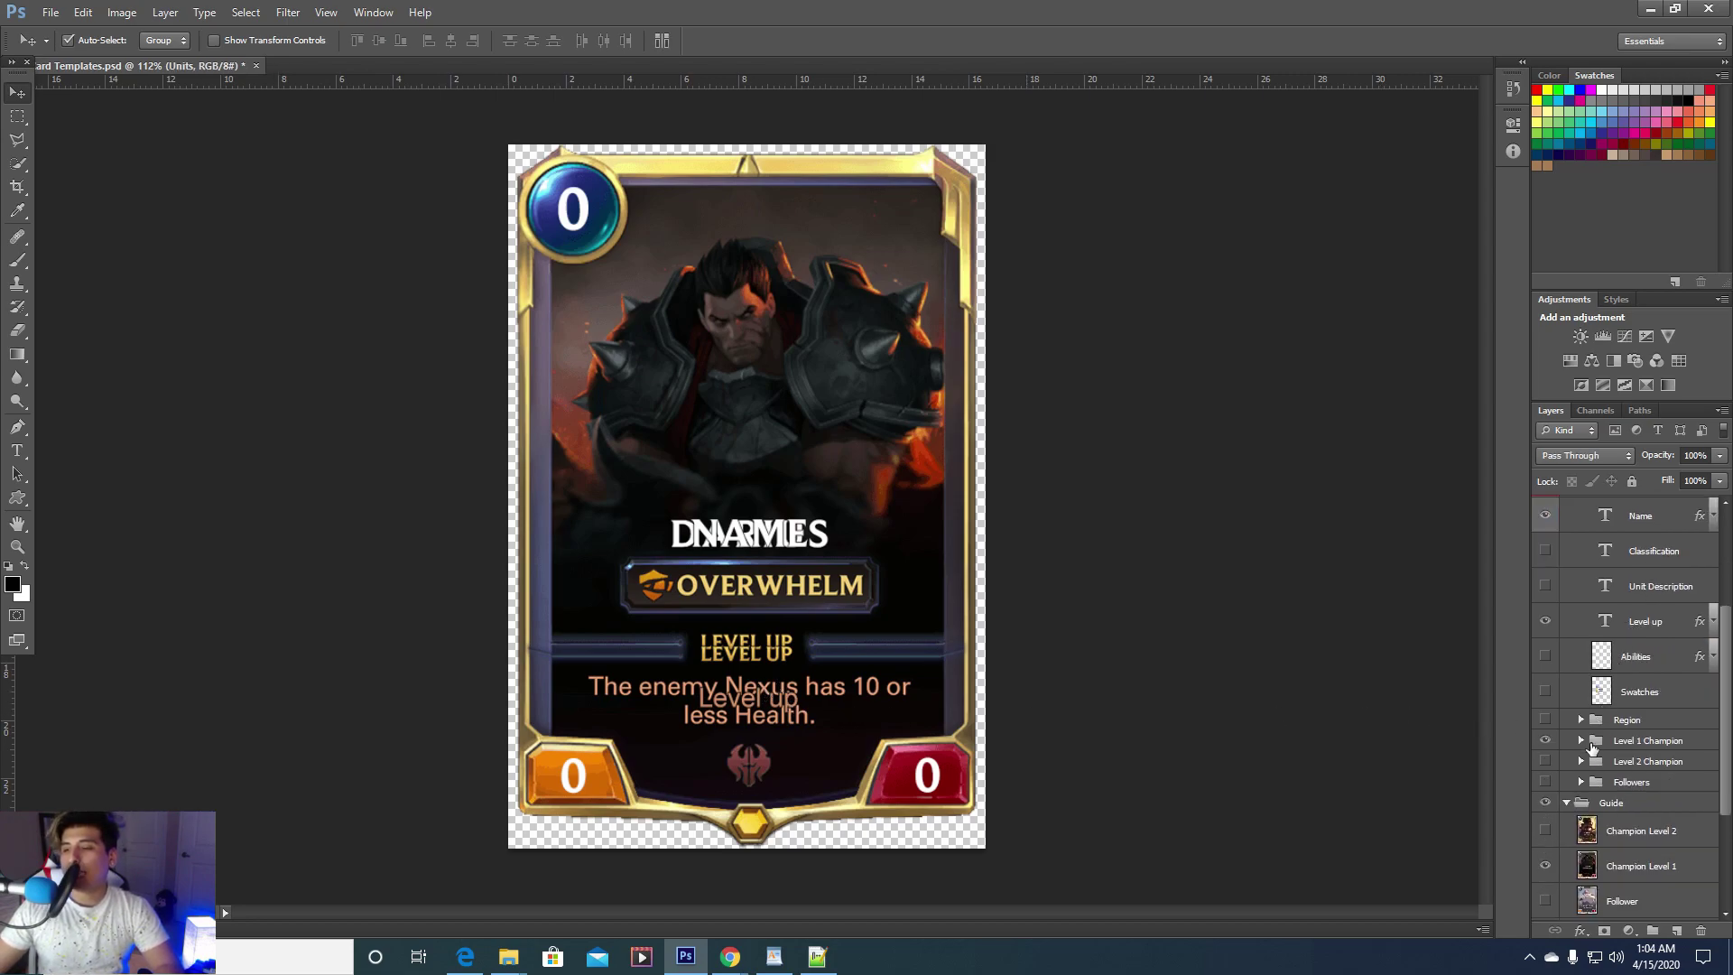
pyautogui.click(1580, 740)
pyautogui.scroll(-3, 1589, 745)
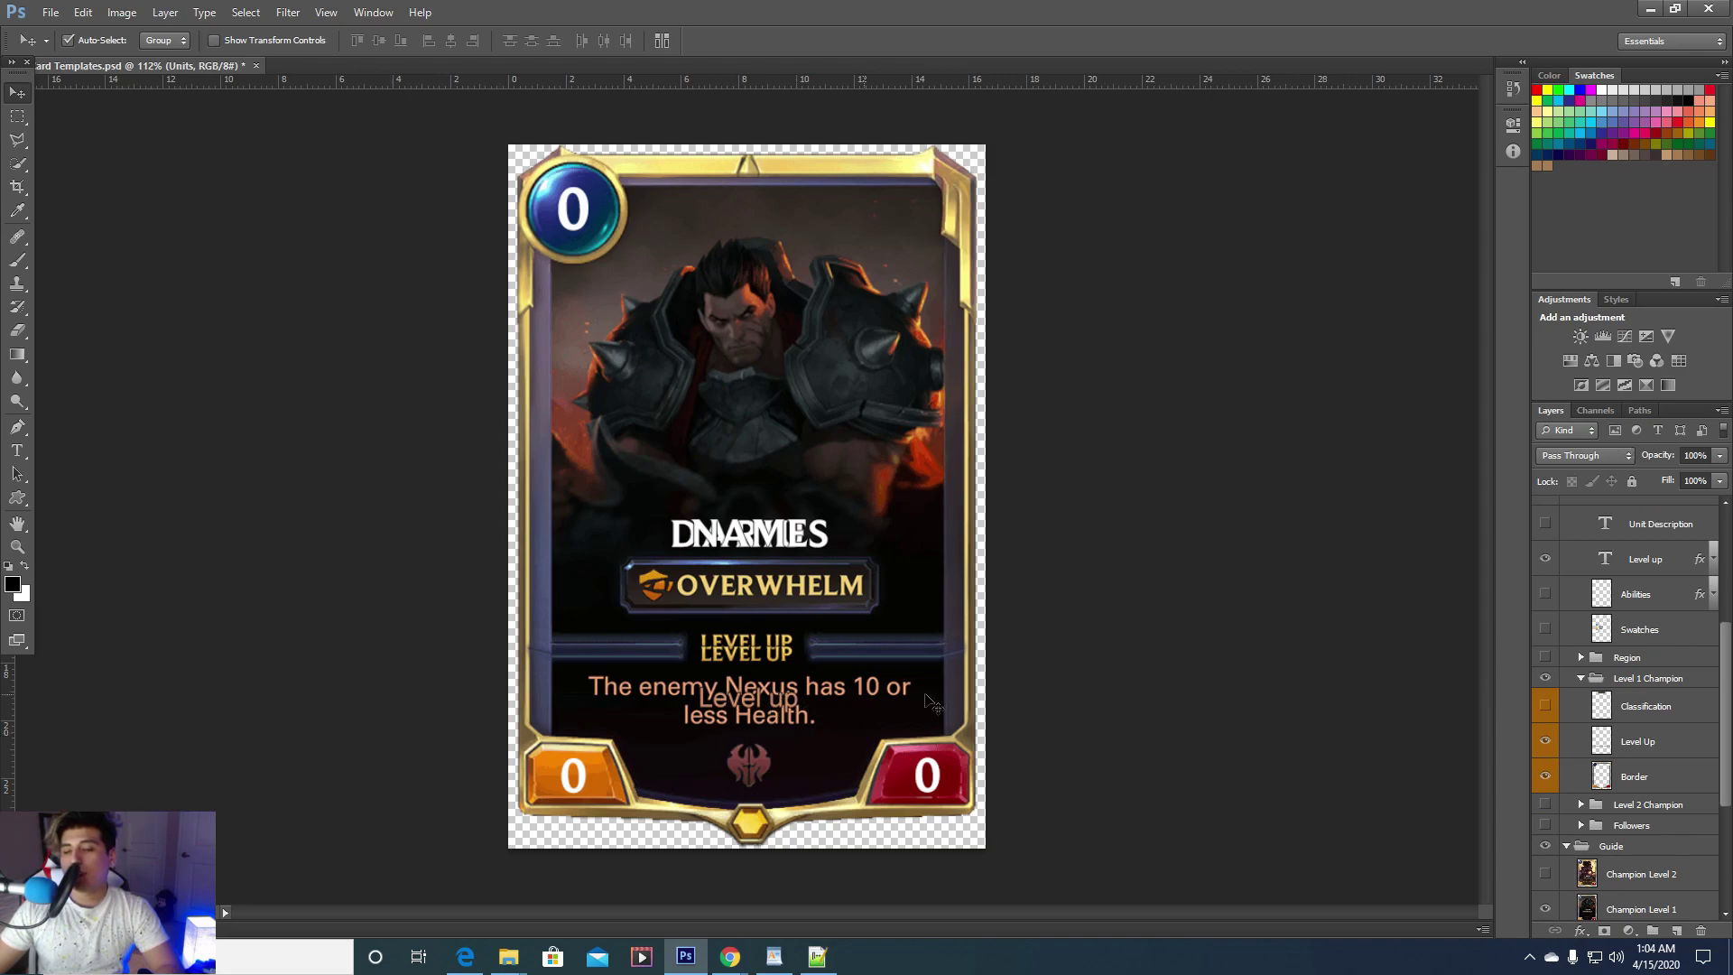
pyautogui.click(1635, 748)
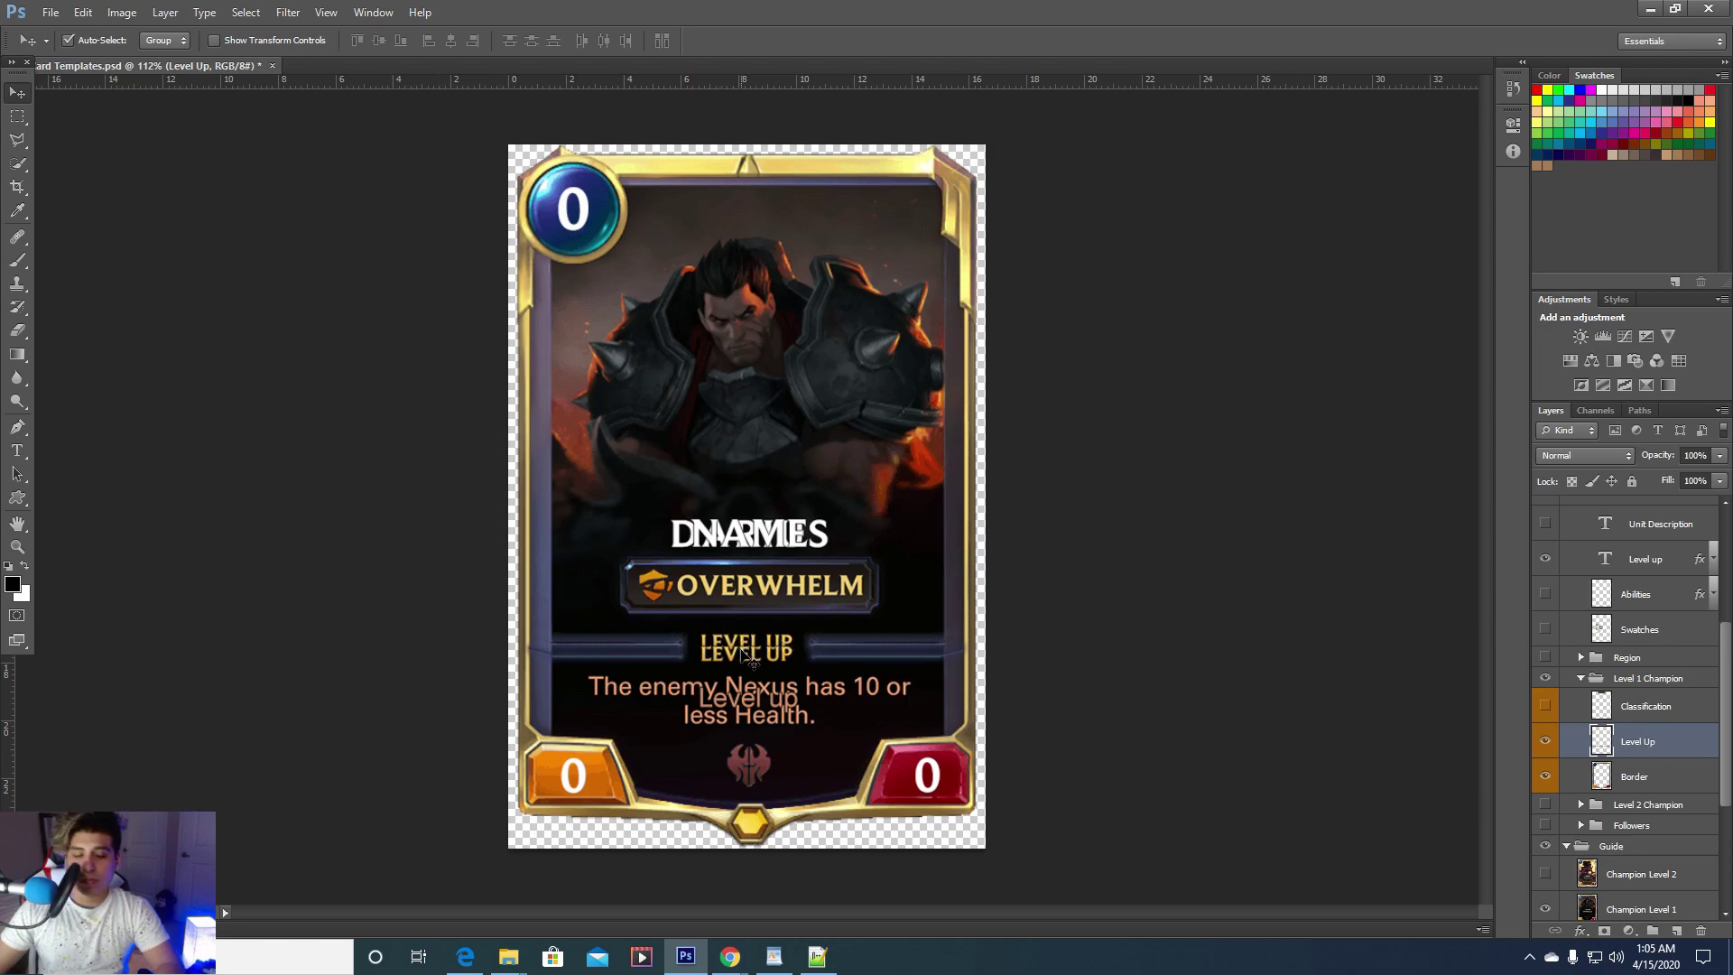
pyautogui.moveTo(756, 660); pyautogui.dragTo(748, 644)
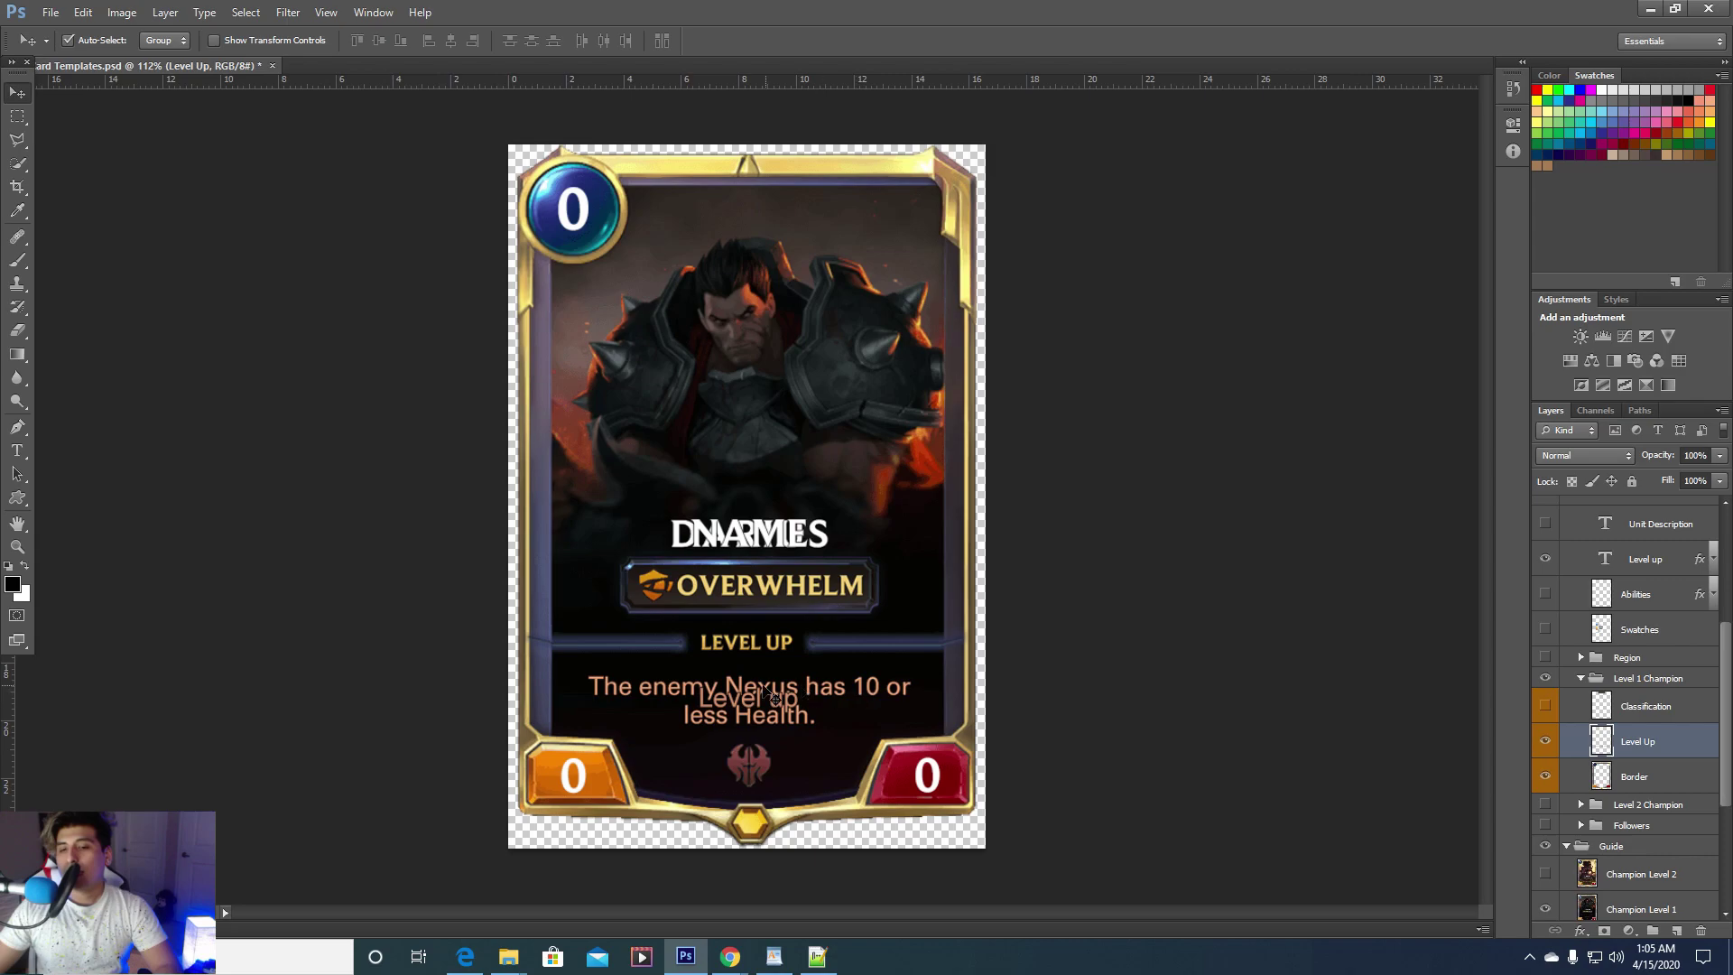
# Move the Level up description text up to line up with the first line of the guide's description
pyautogui.scroll(-2, 1622, 765)
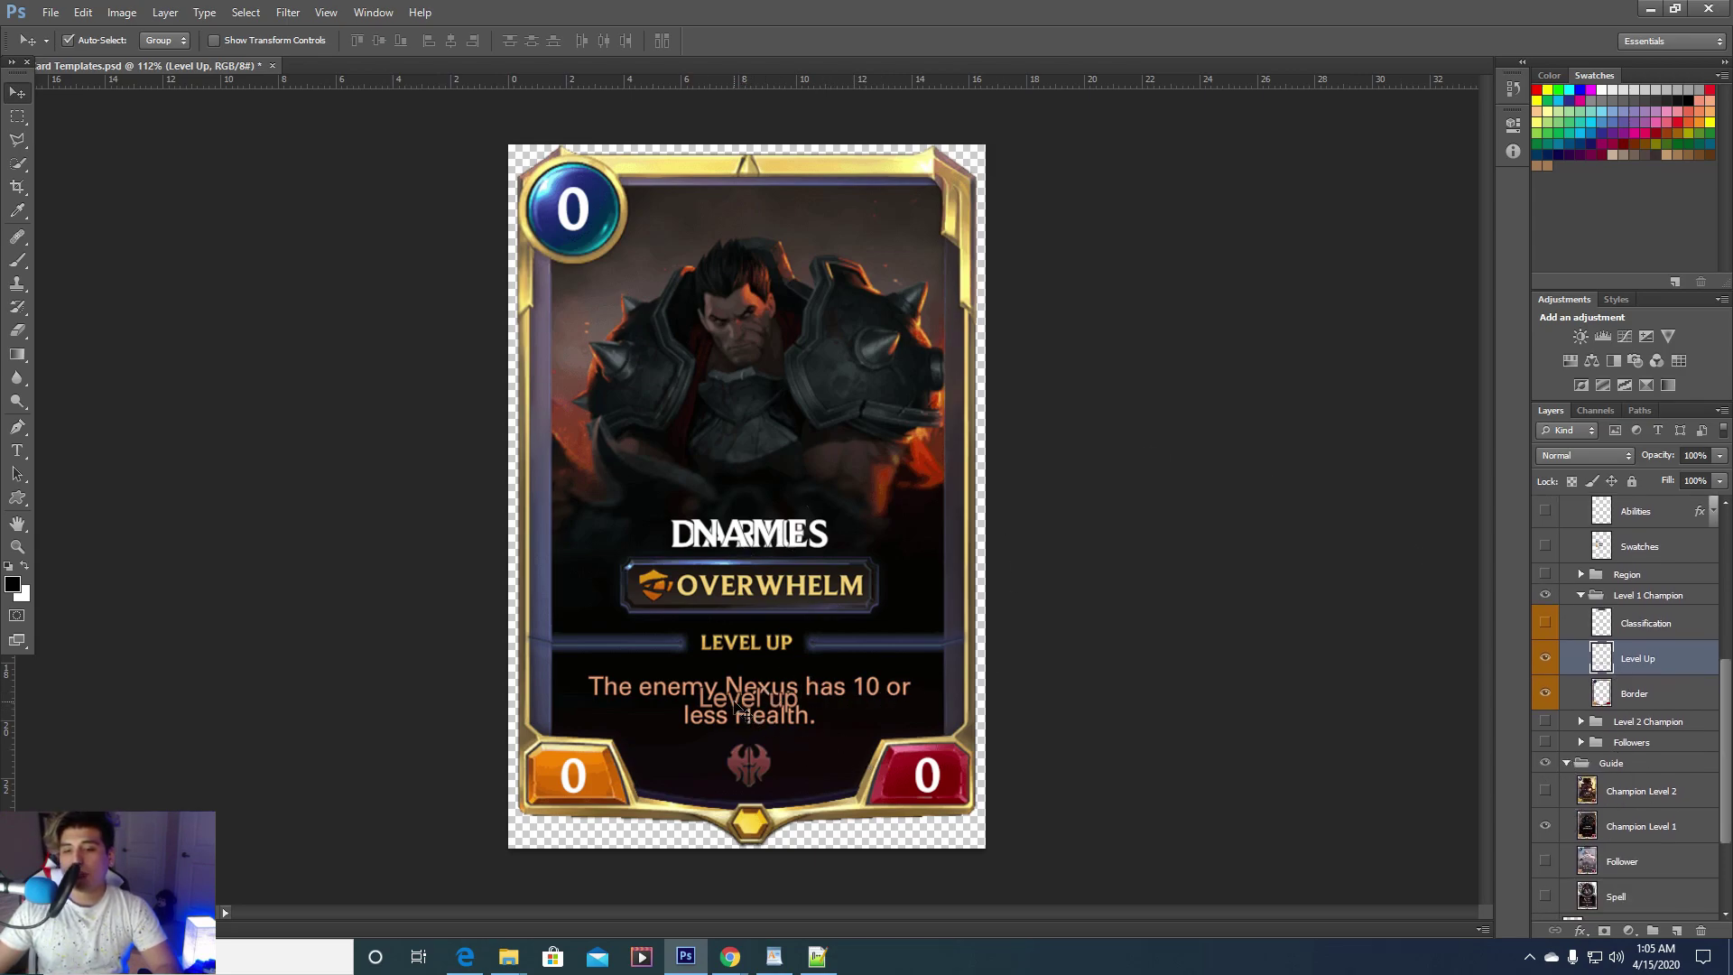
pyautogui.scroll(3, 1606, 668)
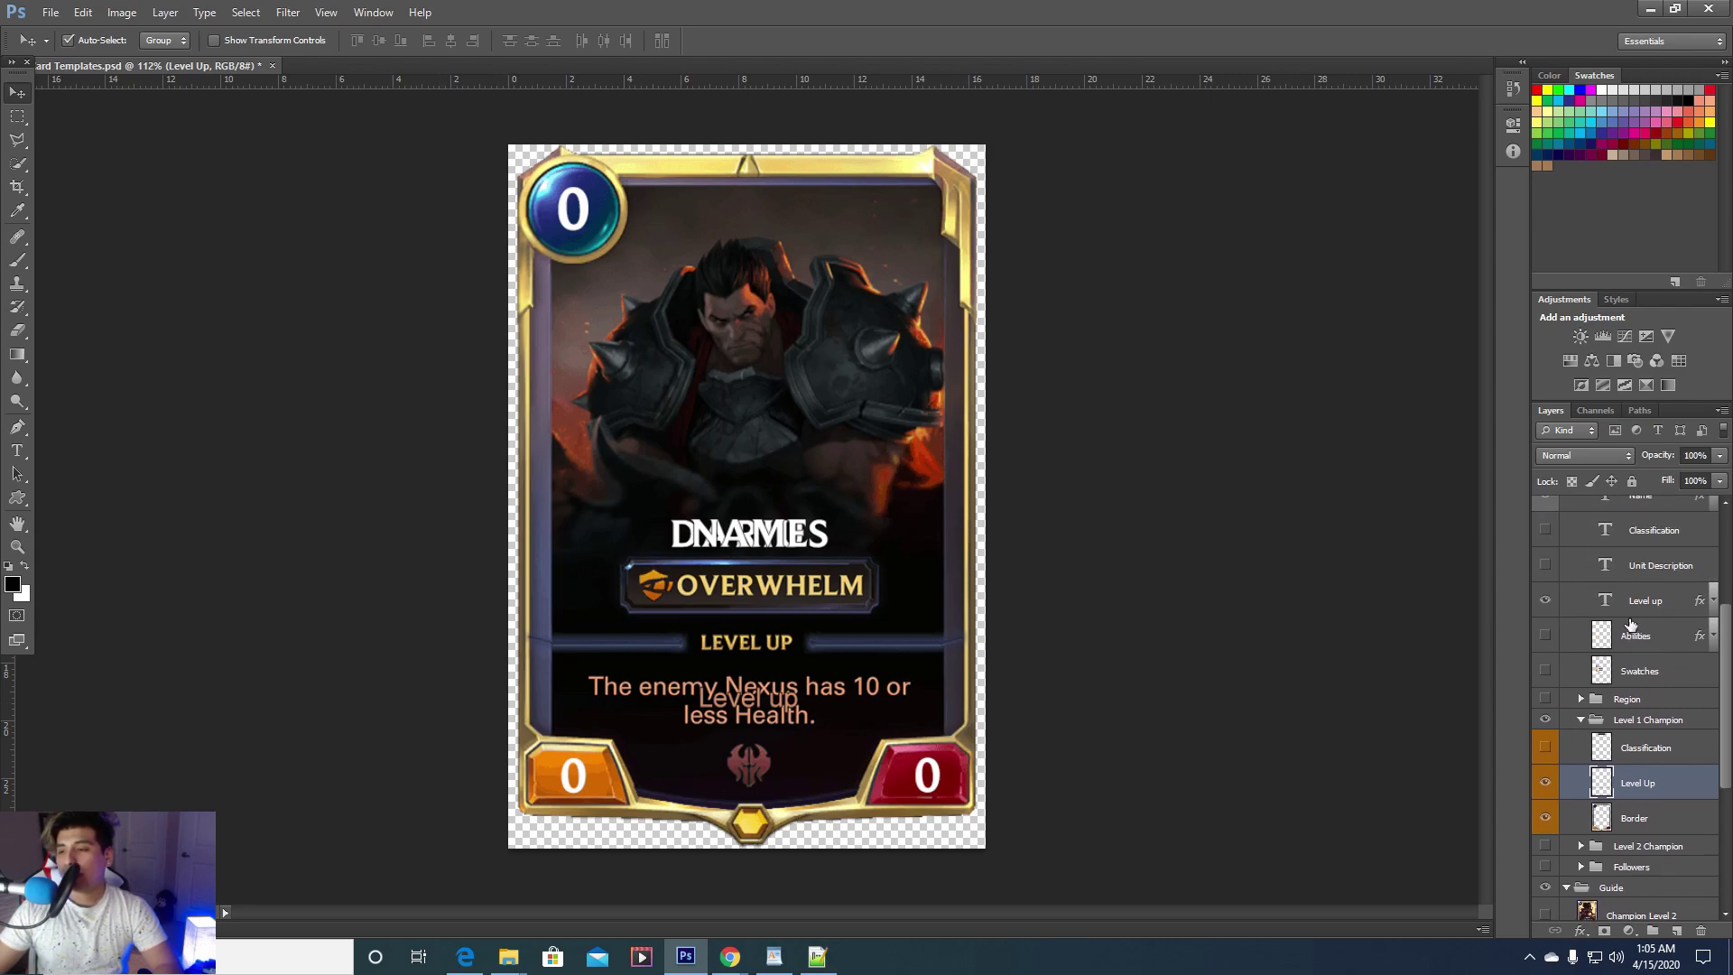
pyautogui.click(1629, 614)
pyautogui.scroll(4, 1671, 578)
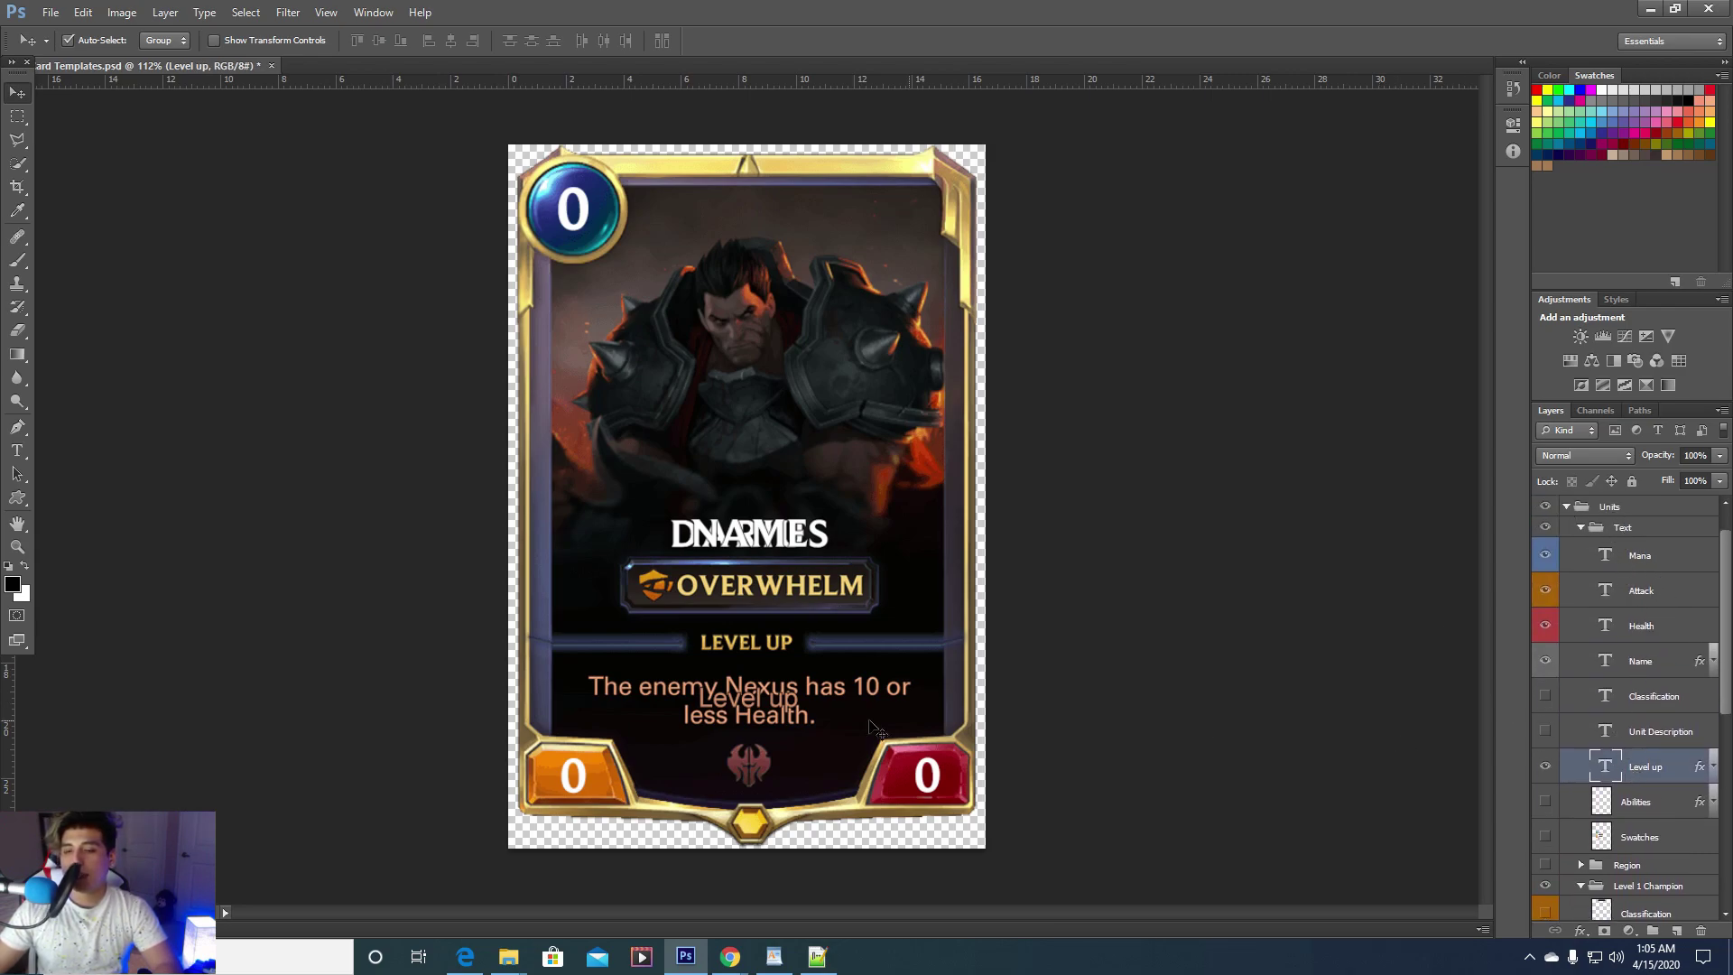
pyautogui.moveTo(745, 696); pyautogui.dragTo(745, 684)
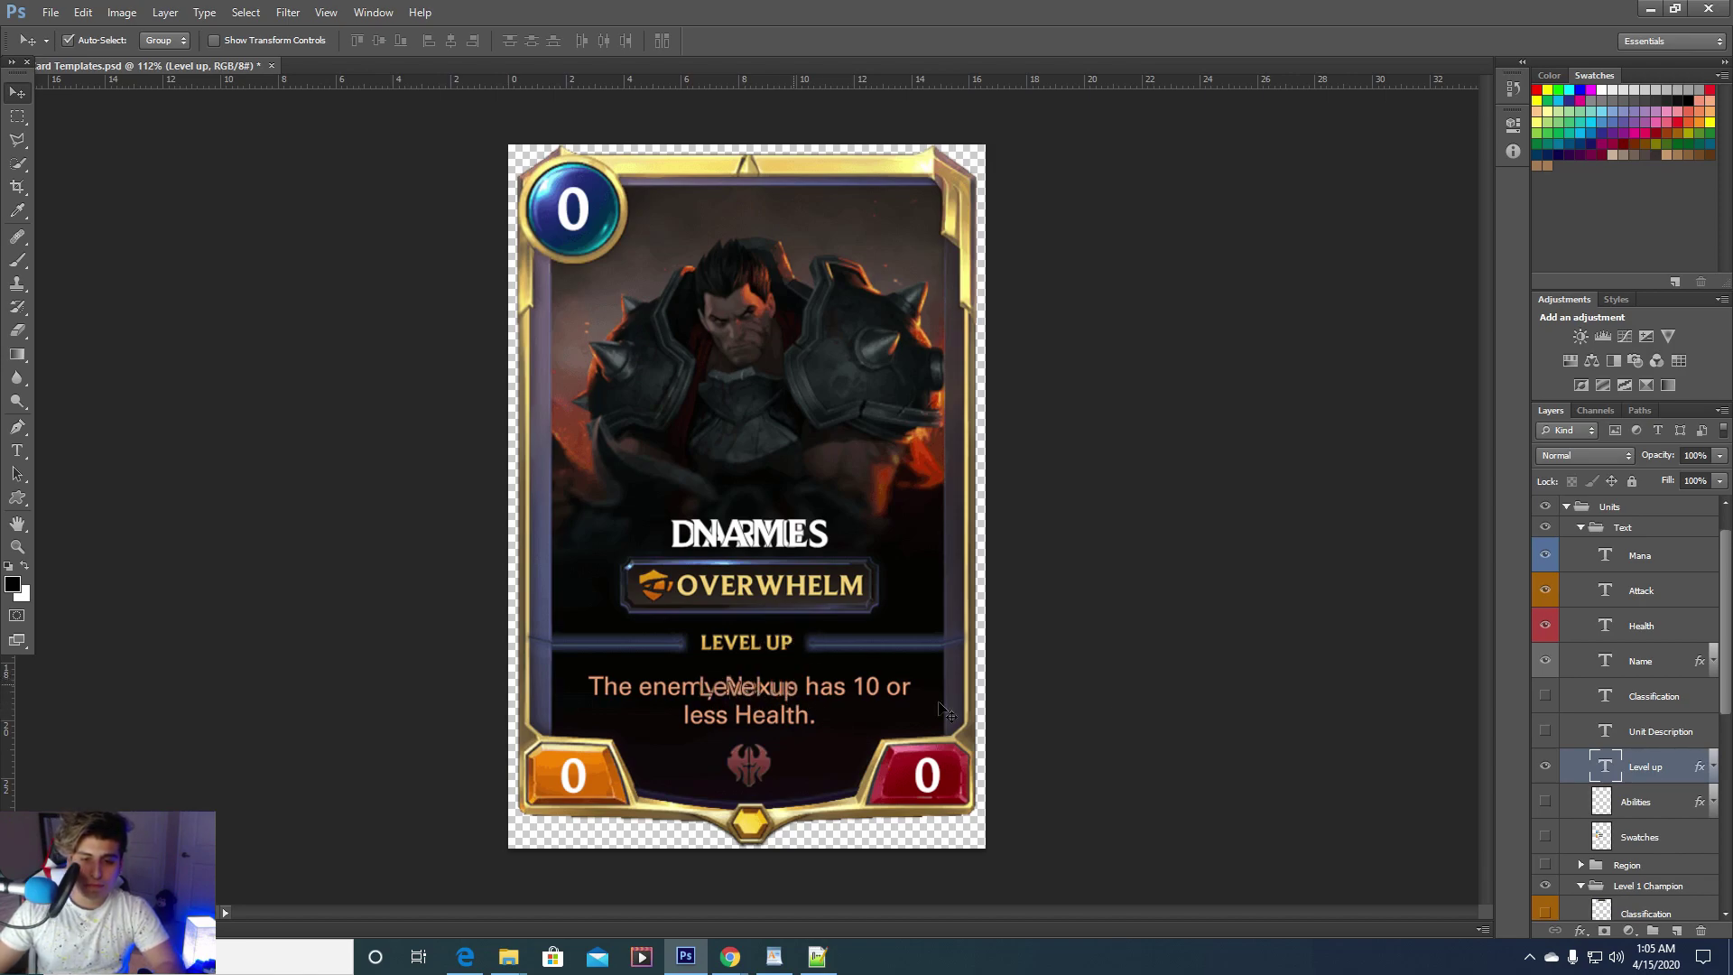
# Hide the Champion Level 1 guide layer to reveal the Ryze artwork
pyautogui.scroll(-3, 1599, 542)
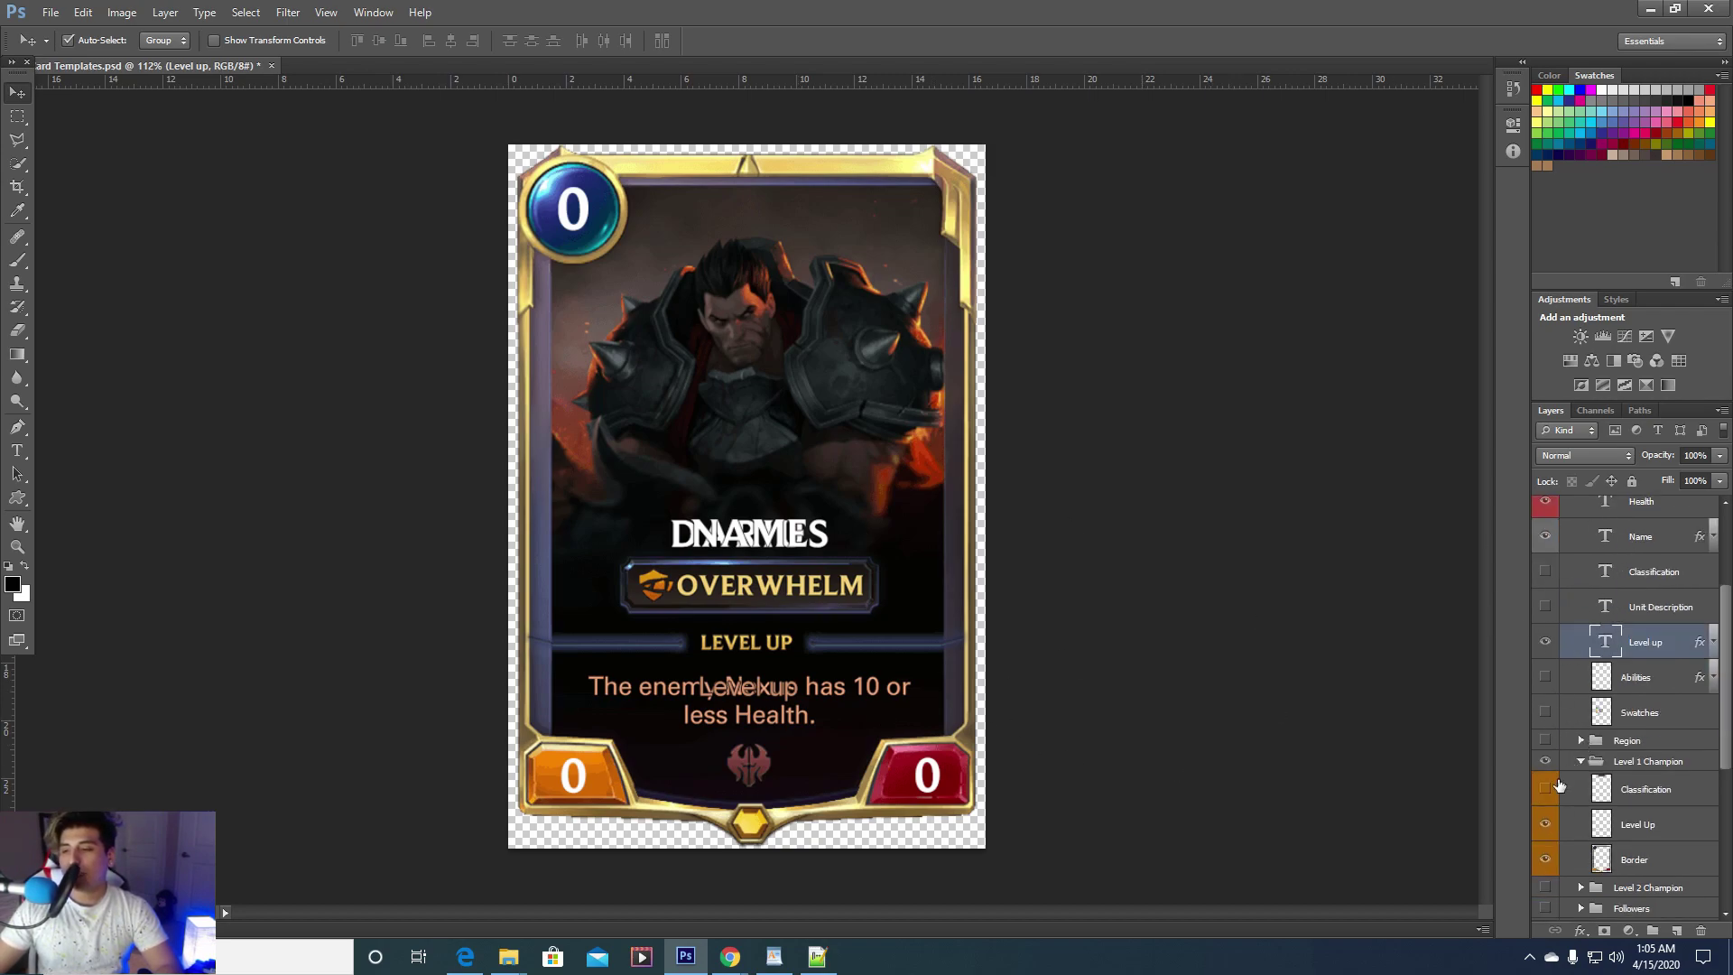
pyautogui.scroll(-4, 1580, 798)
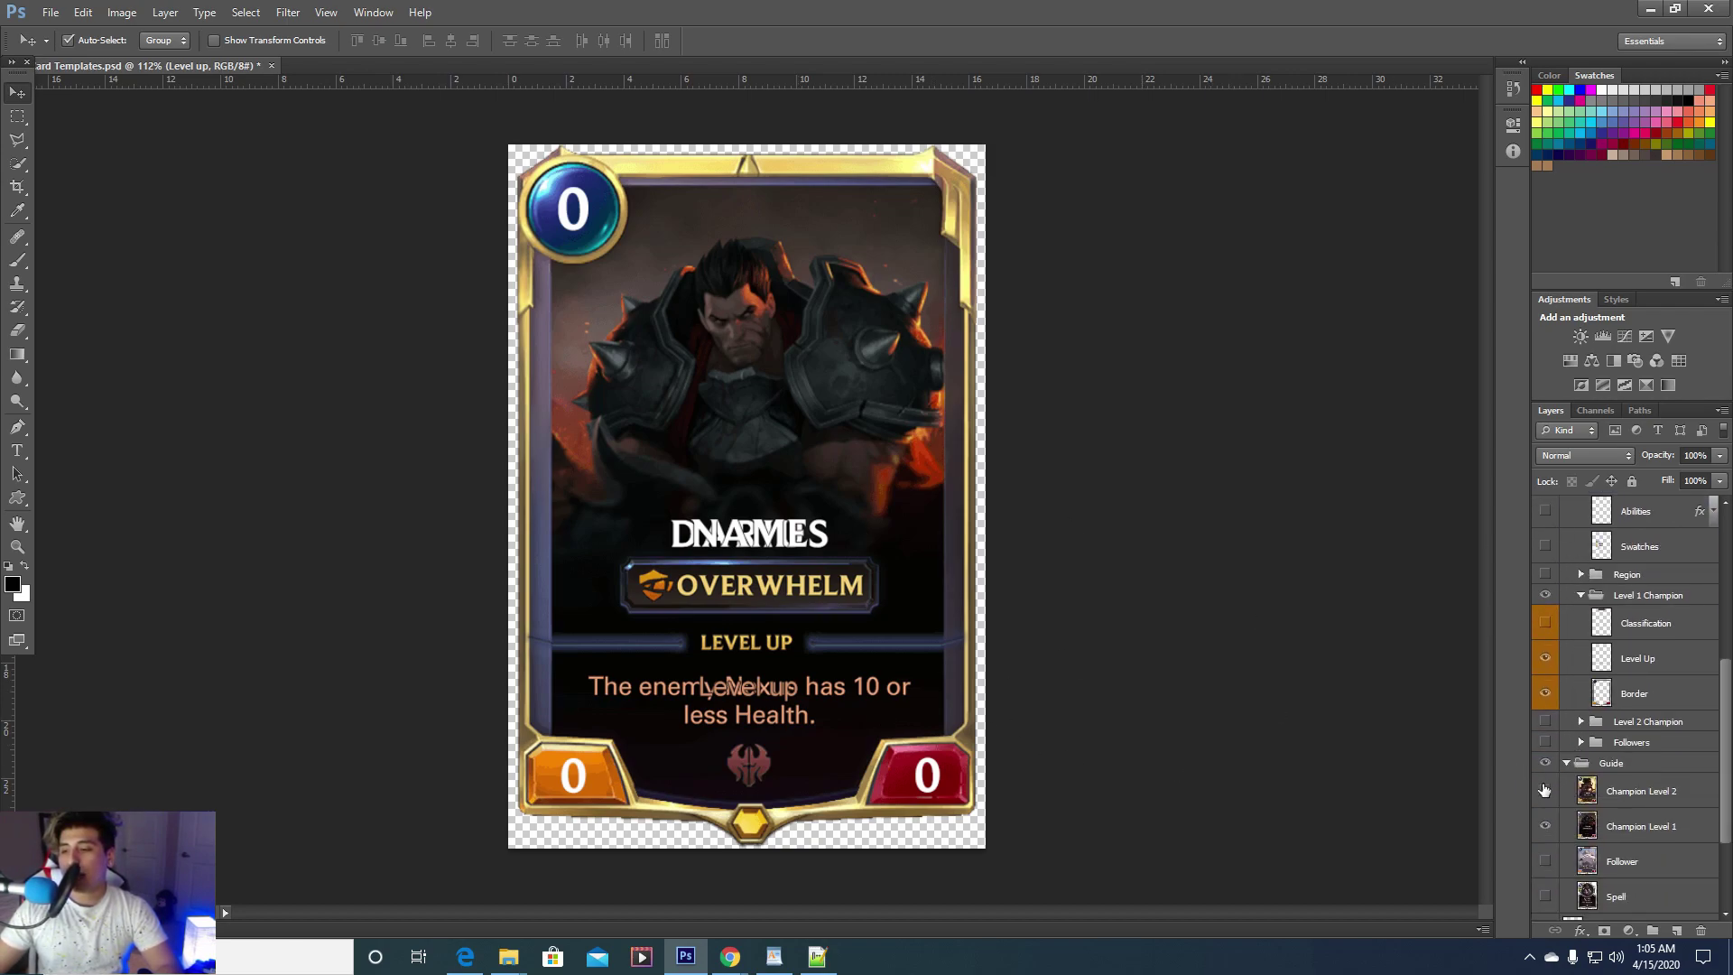
pyautogui.click(1547, 828)
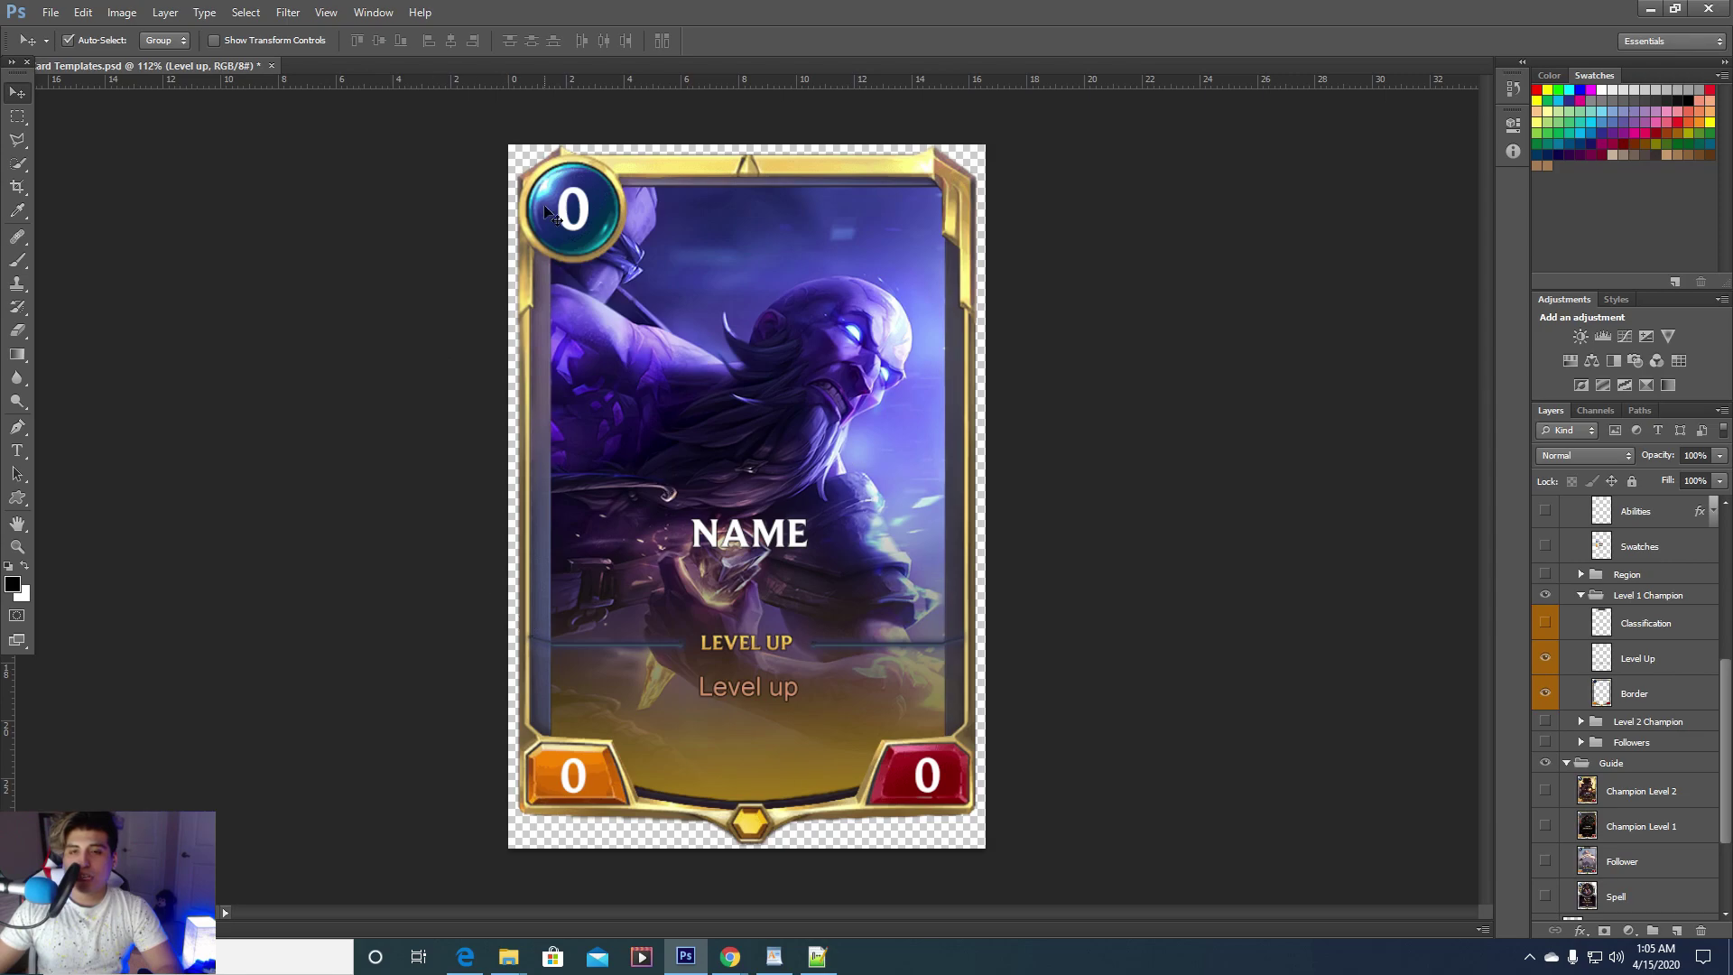
# Change the card's Mana text to 4 with the Type tool
pyautogui.click(17, 454)
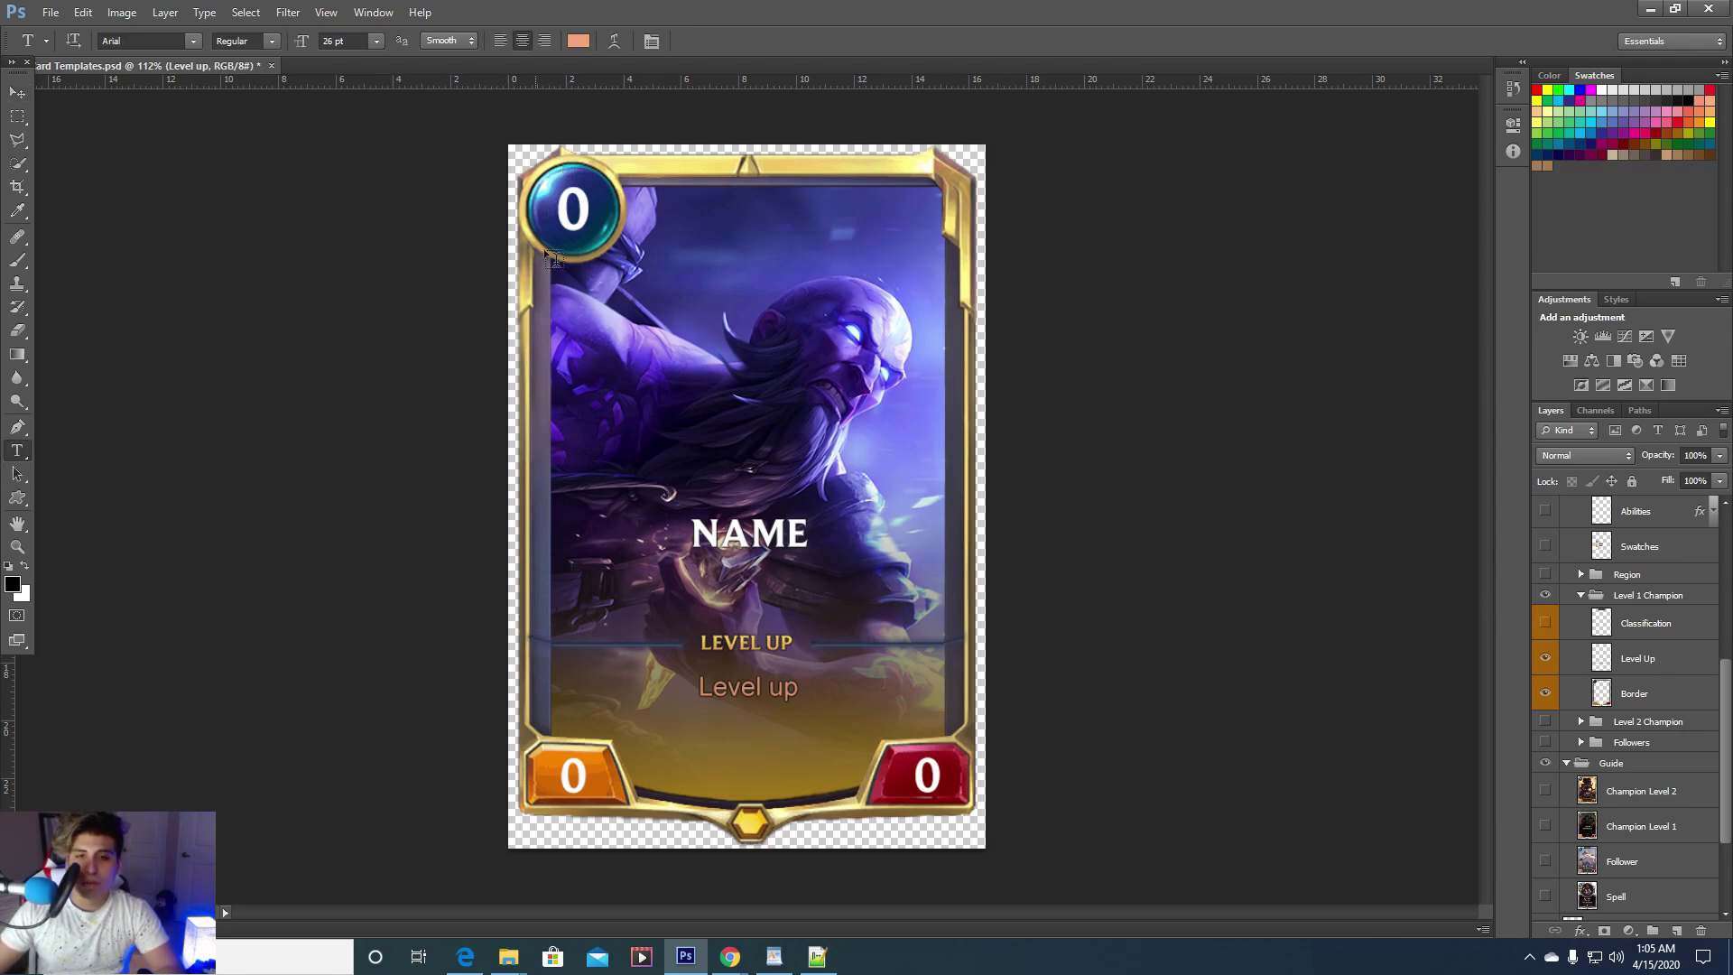
pyautogui.click(575, 213)
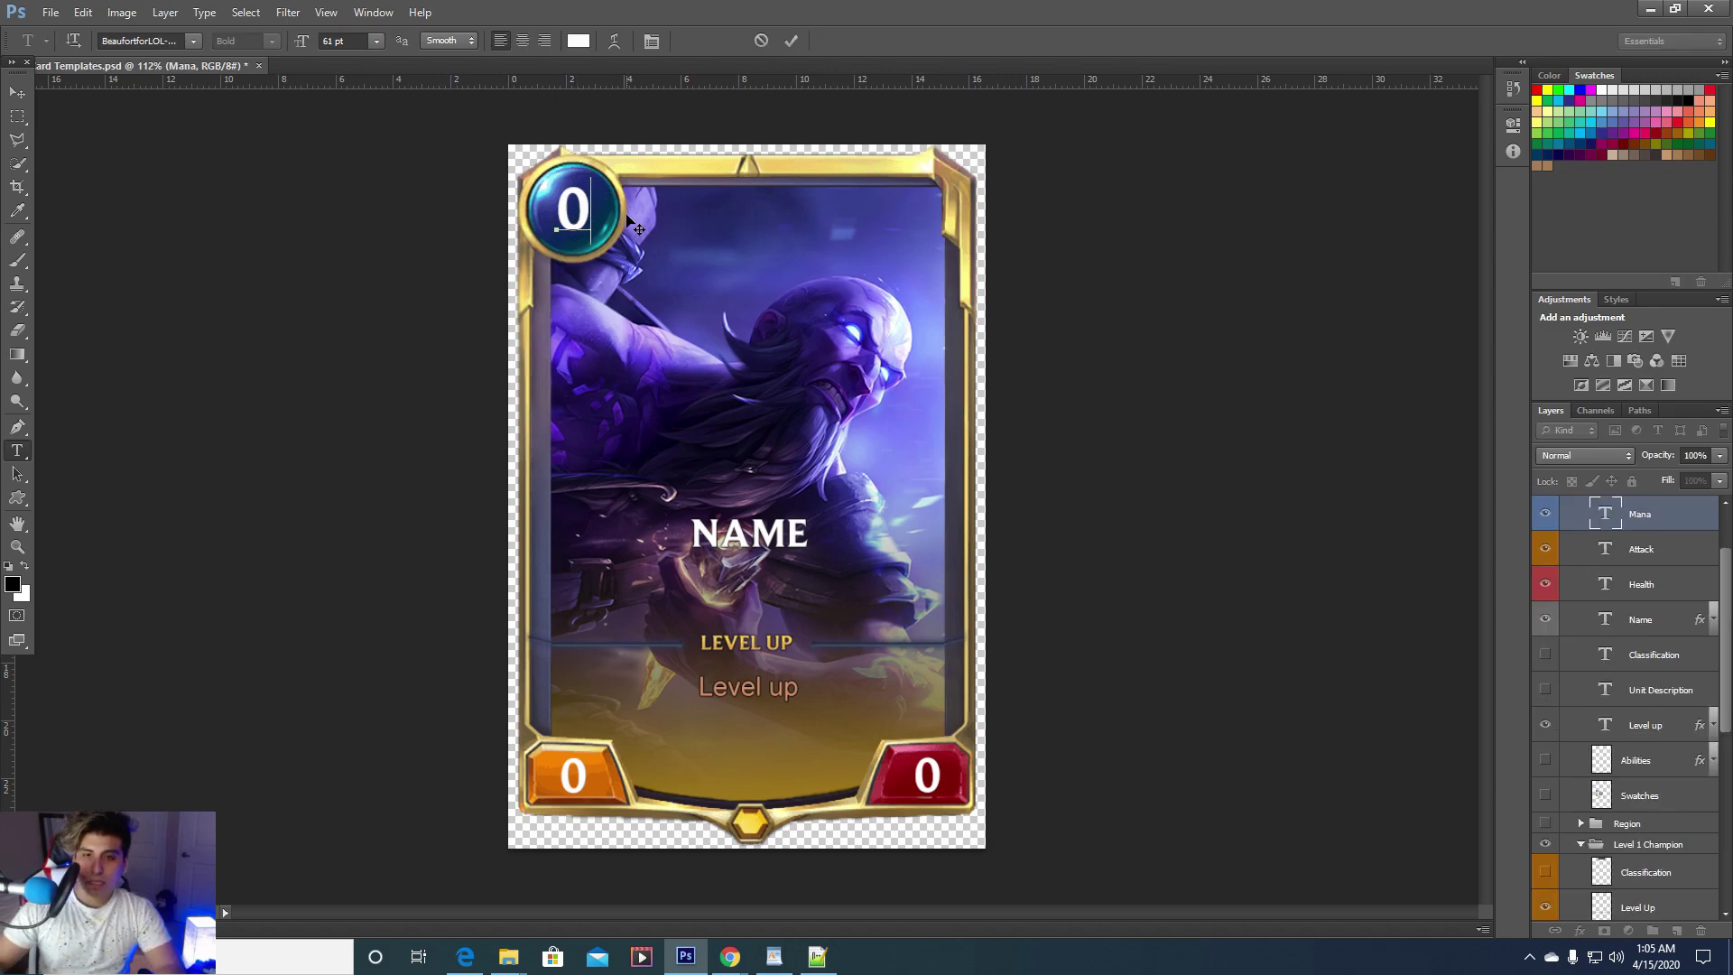
pyautogui.press('BackSpace')
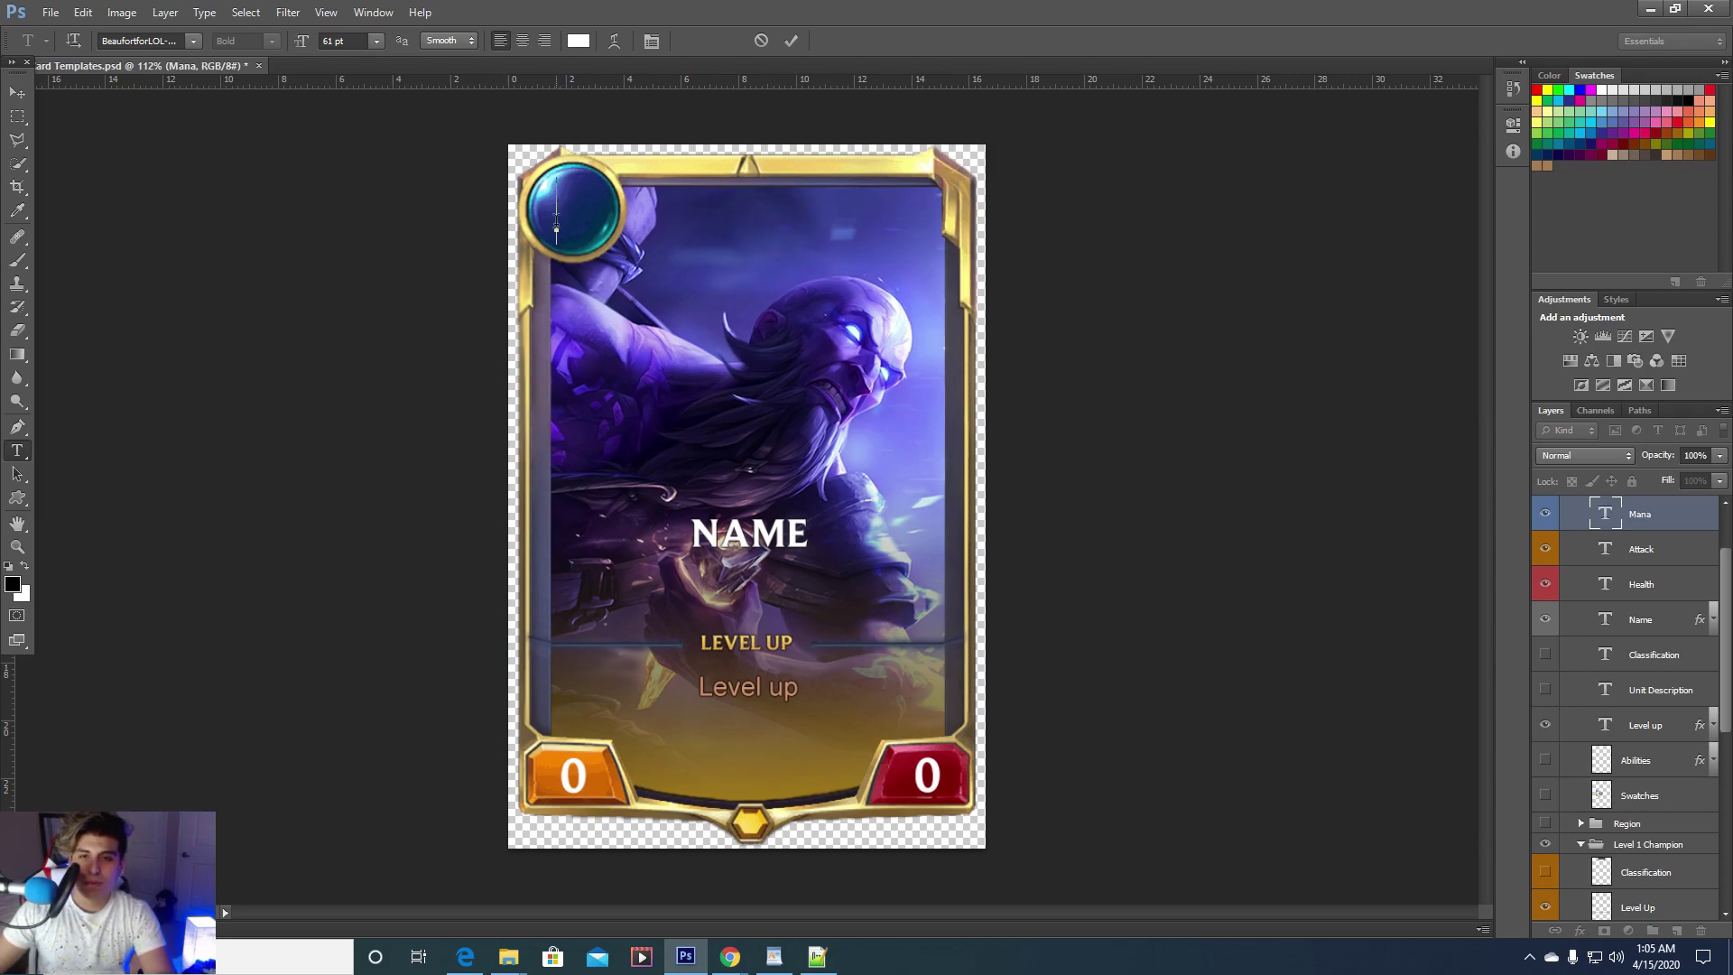
pyautogui.write('4')
pyautogui.click(784, 41)
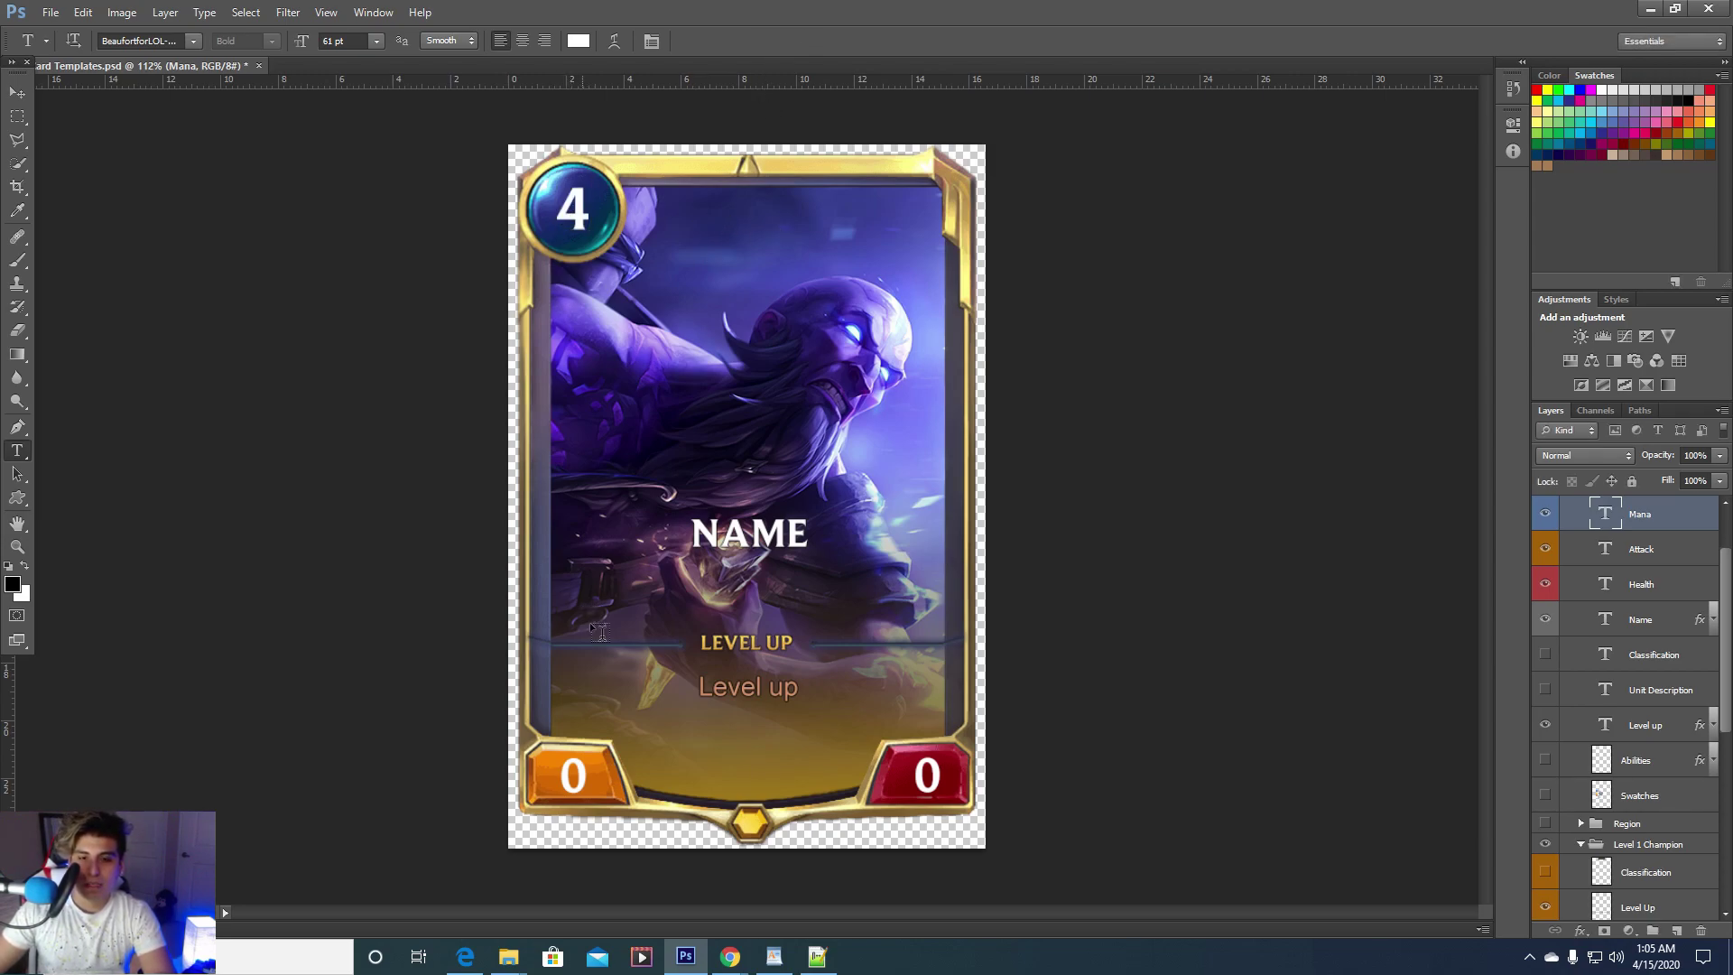
# Change the card's Attack text to 3
pyautogui.click(578, 767)
pyautogui.press('BackSpace')
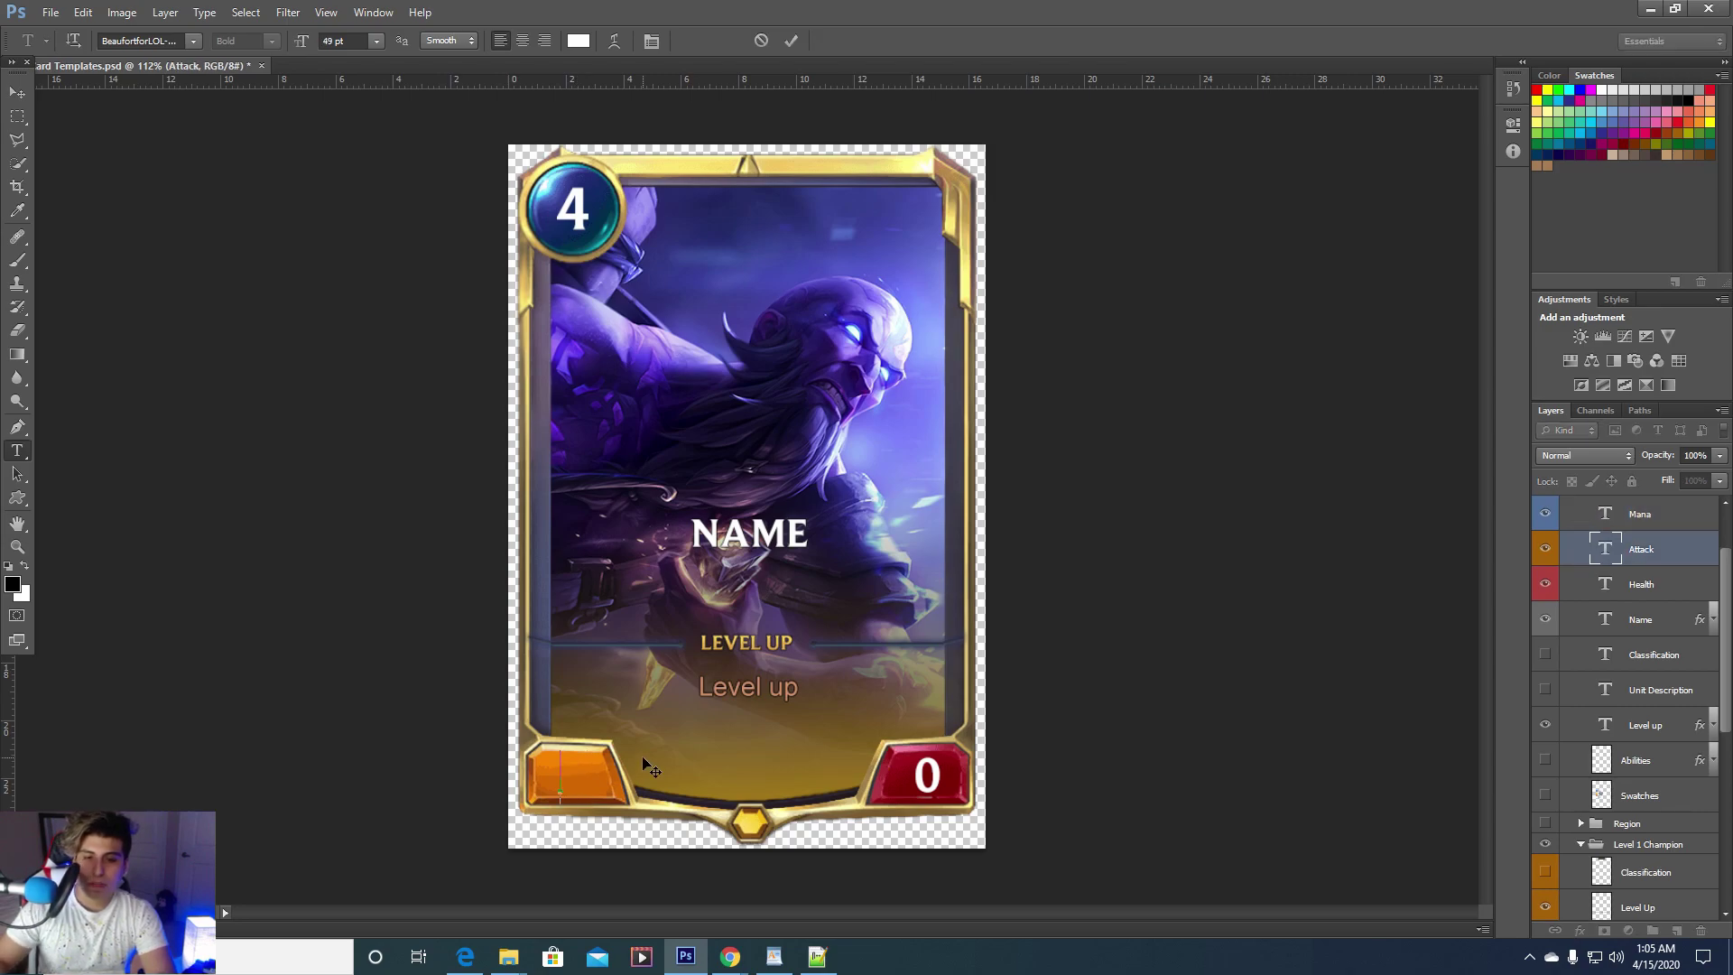
pyautogui.write('3')
pyautogui.click(790, 43)
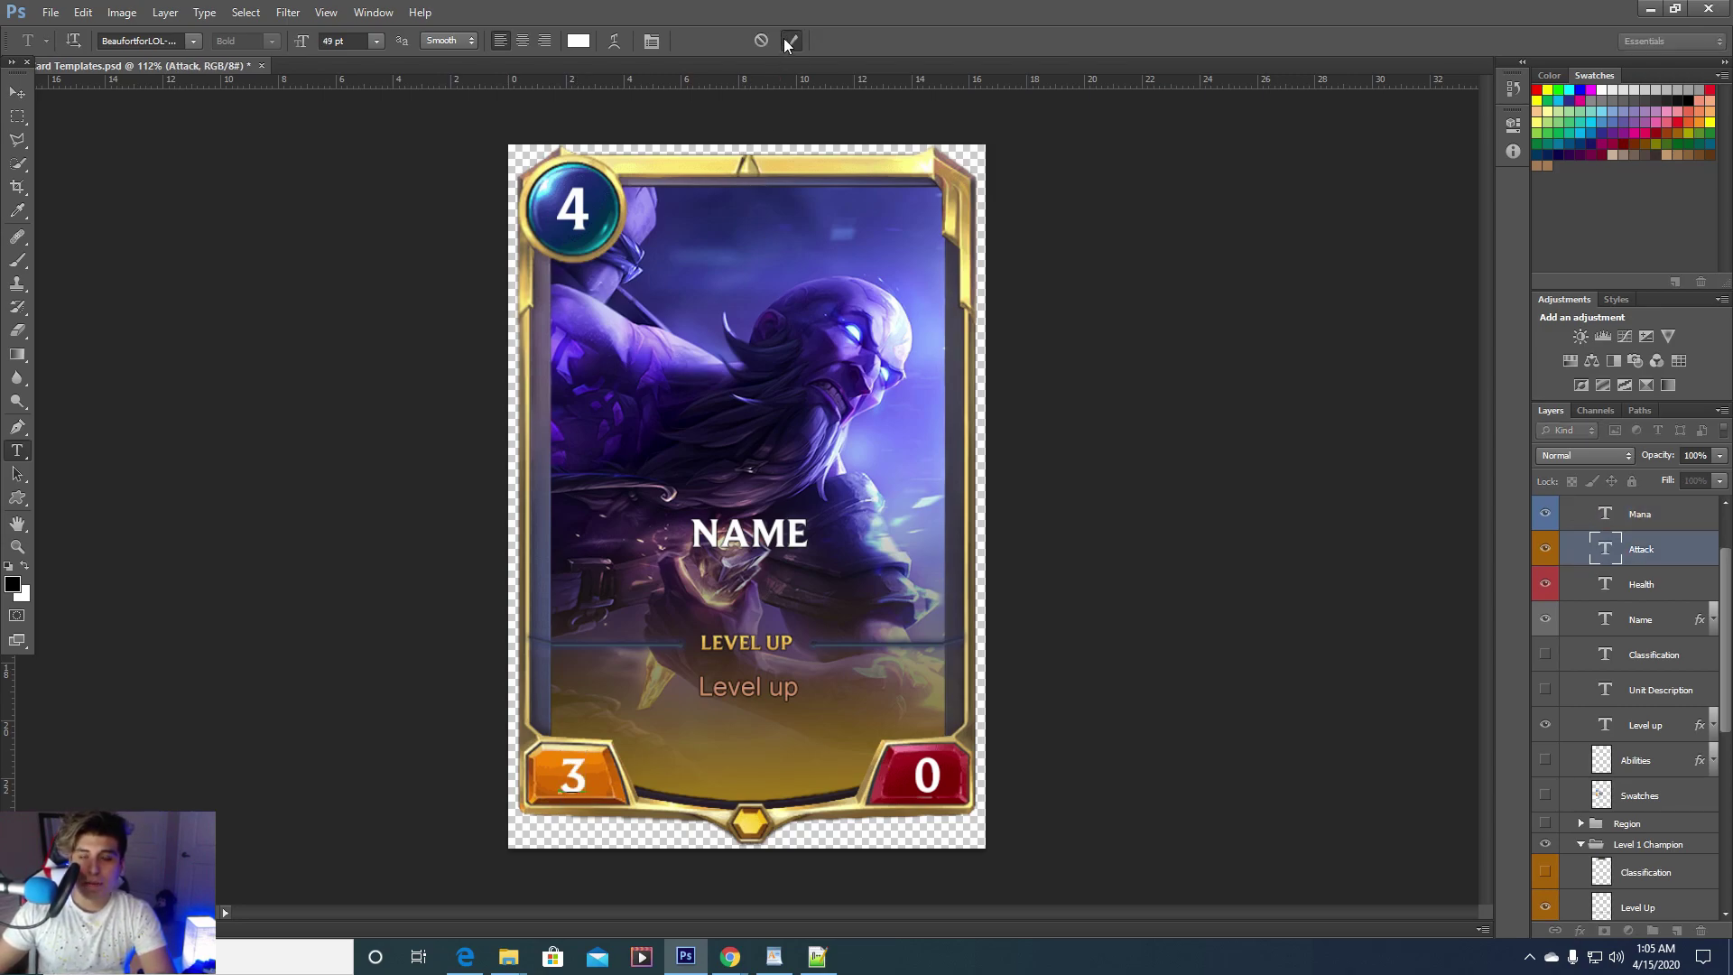
# Change the card's Health text to 6
pyautogui.click(1636, 589)
pyautogui.doubleClick(1606, 582)
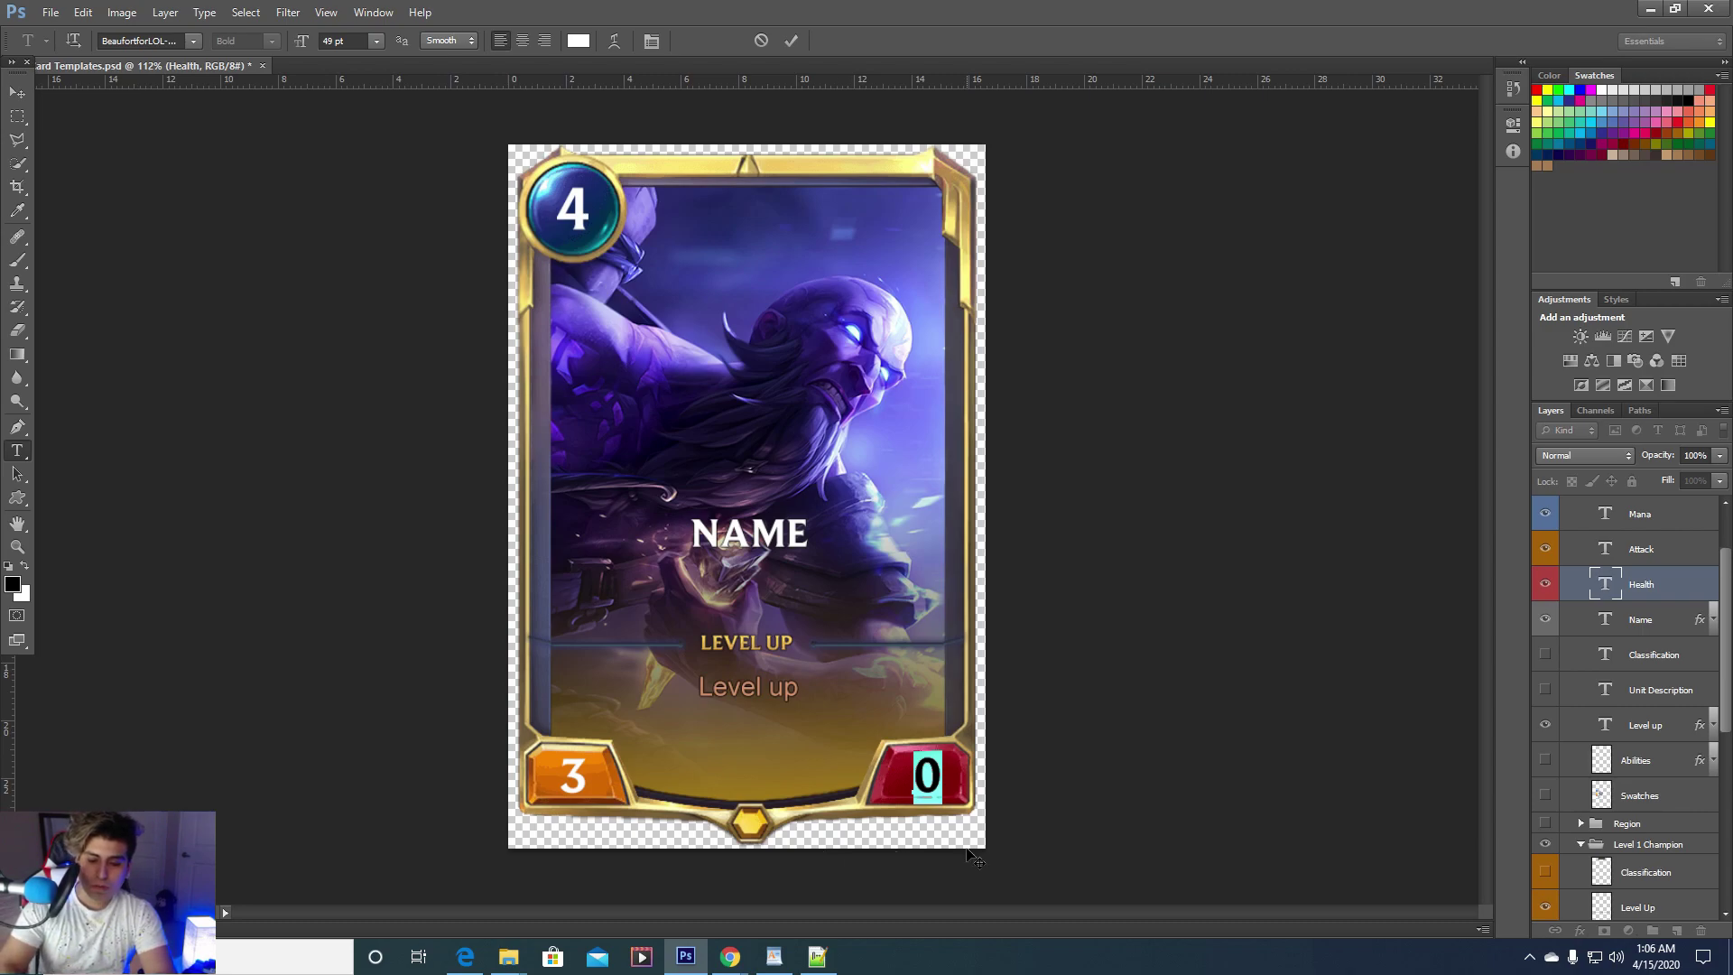
pyautogui.write('6')
pyautogui.click(791, 41)
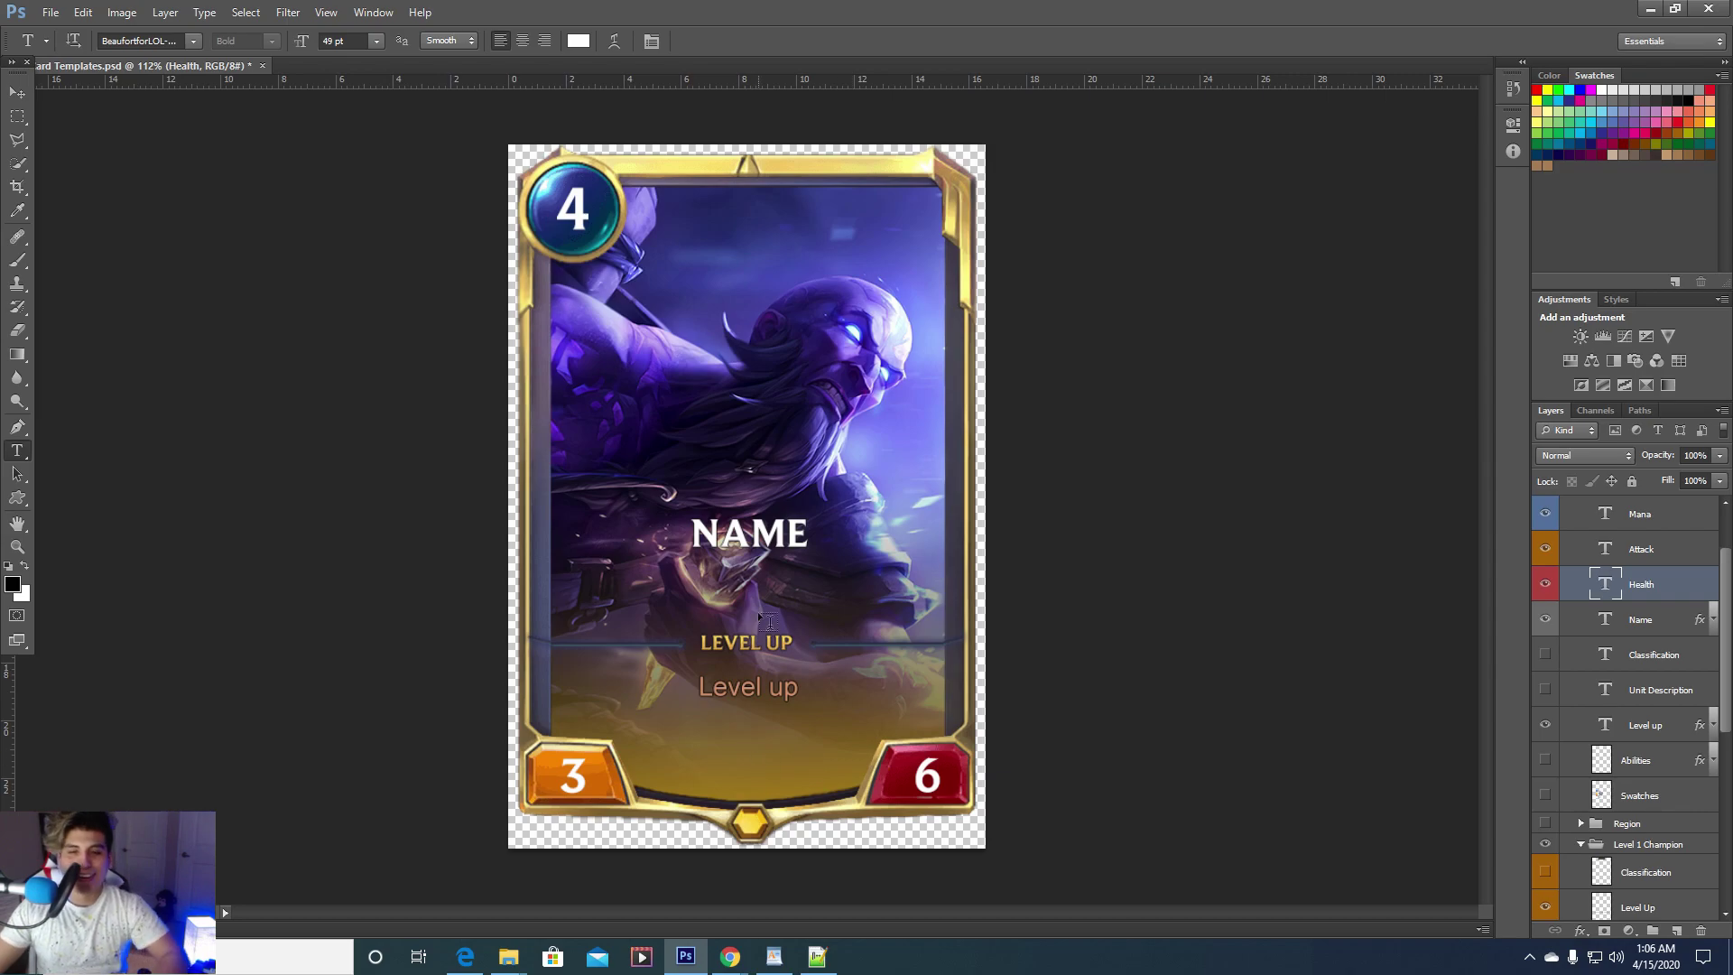
# Replace the NAME placeholder on the card with RYZE
pyautogui.doubleClick(722, 535)
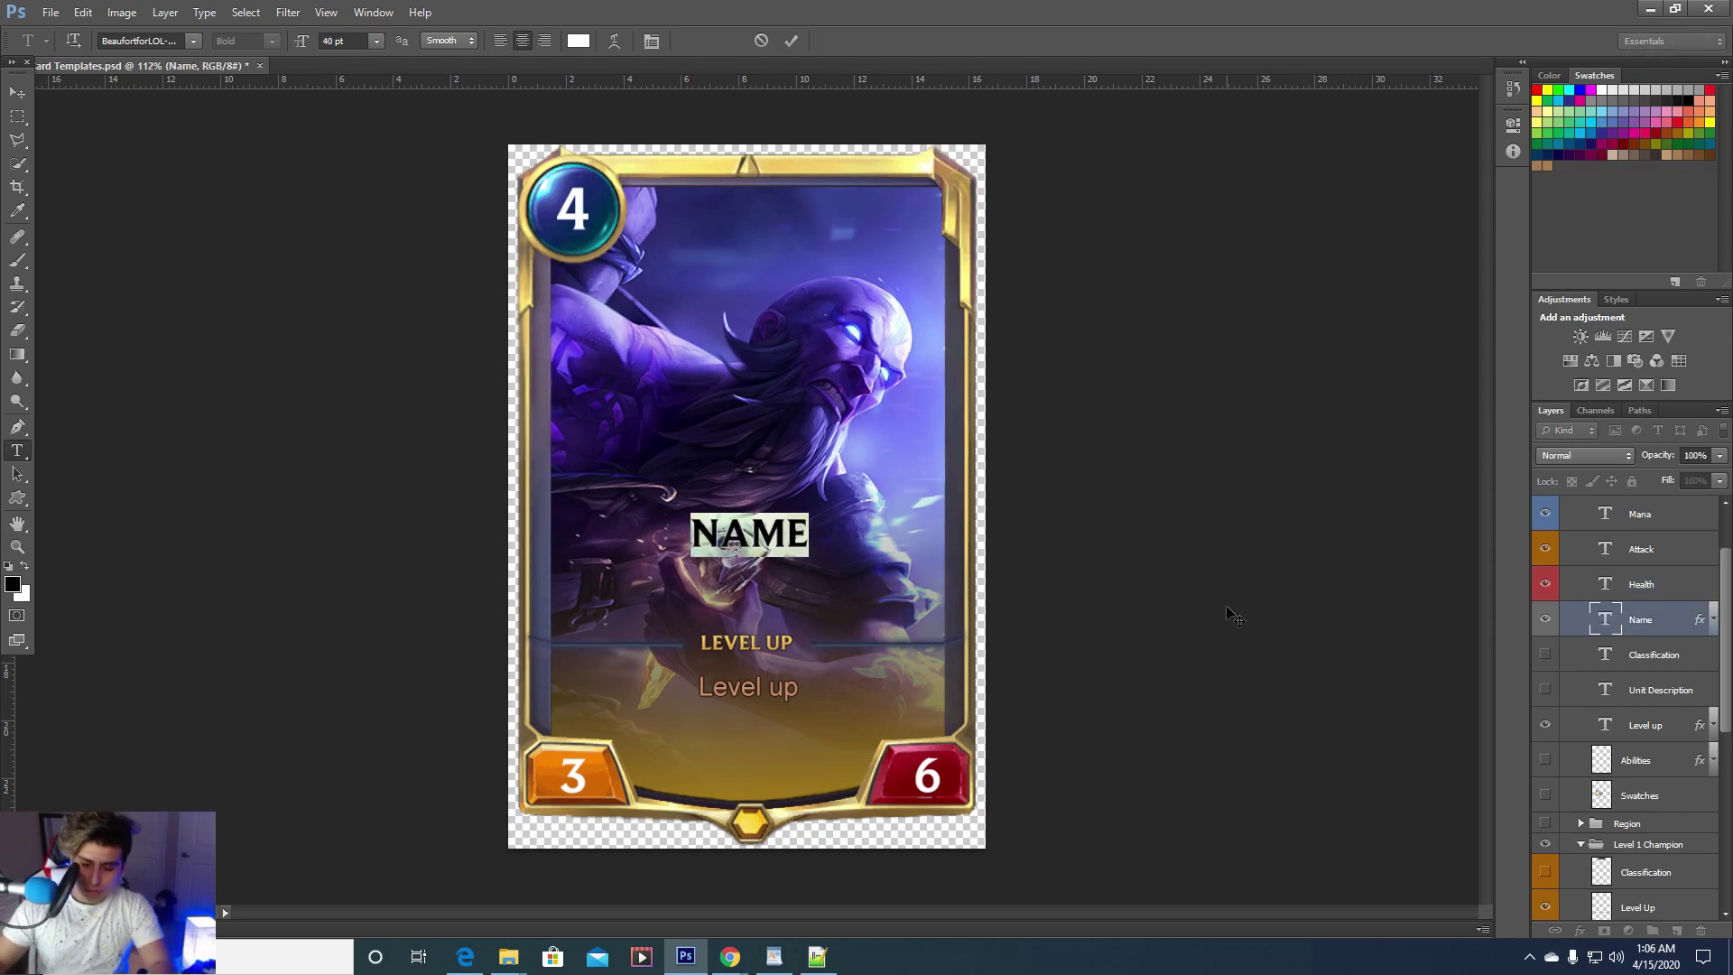
pyautogui.press('BackSpace')
pyautogui.write('R')
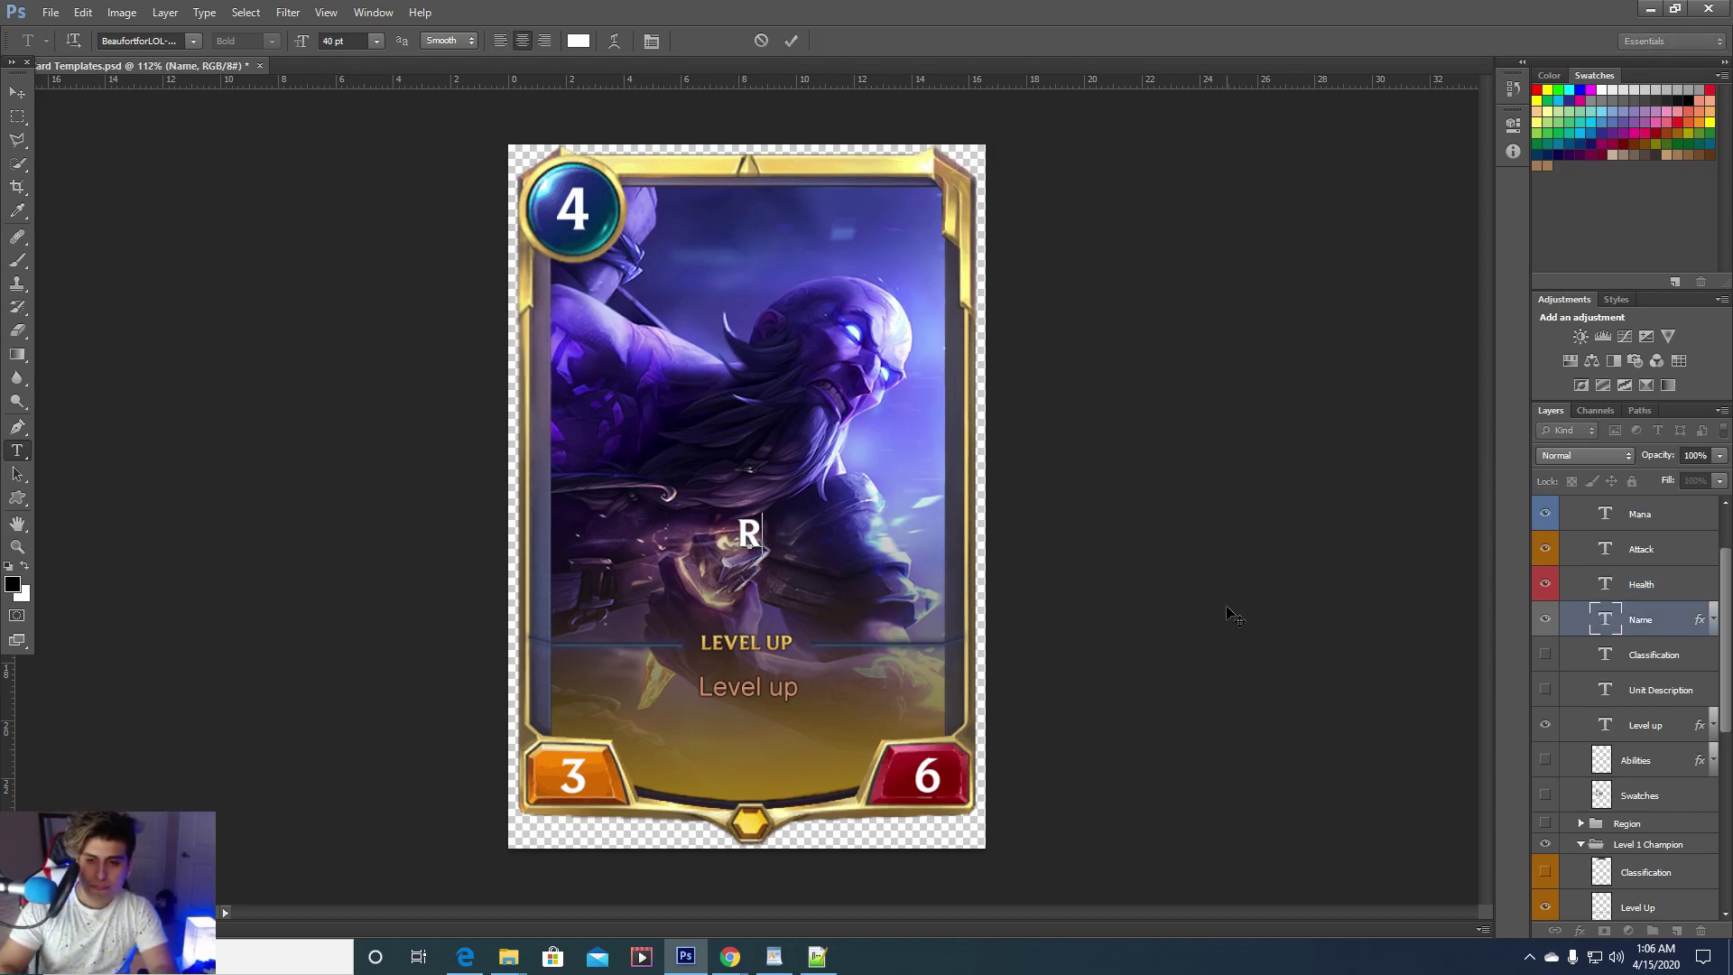
pyautogui.write('YZE')
pyautogui.click(791, 40)
# Replace the Level up placeholder text on the card with "I've captured 3 enemy units." and commit it
pyautogui.click(787, 693)
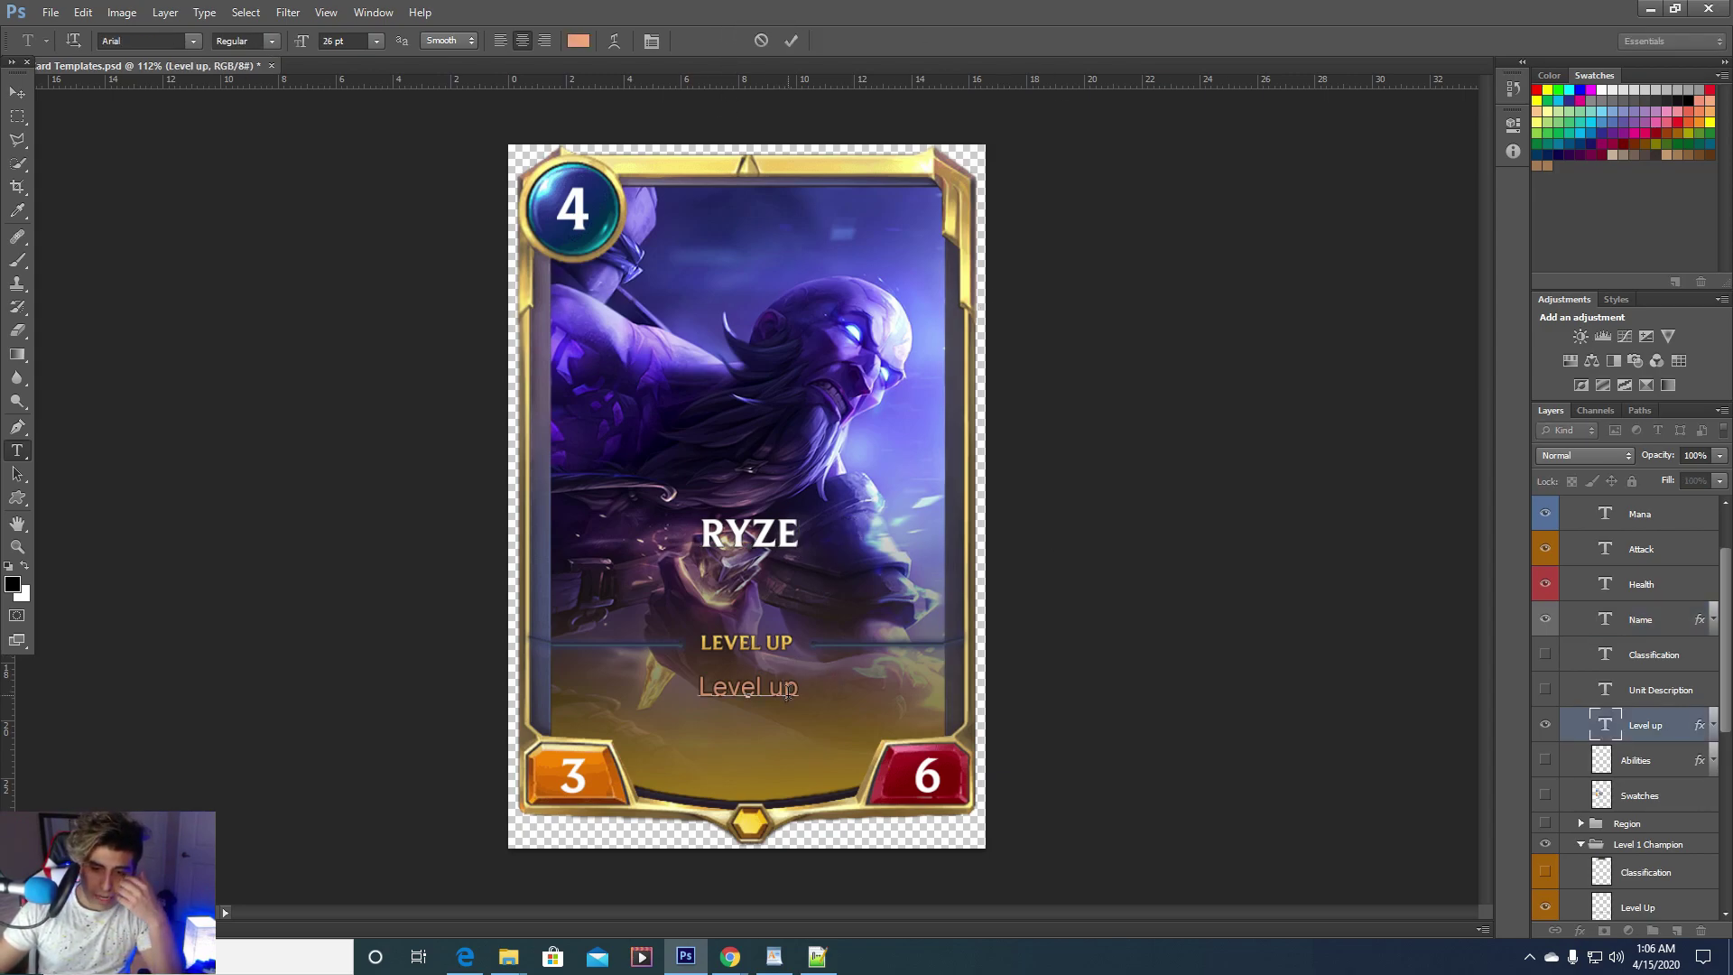
pyautogui.moveTo(804, 686); pyautogui.dragTo(702, 686)
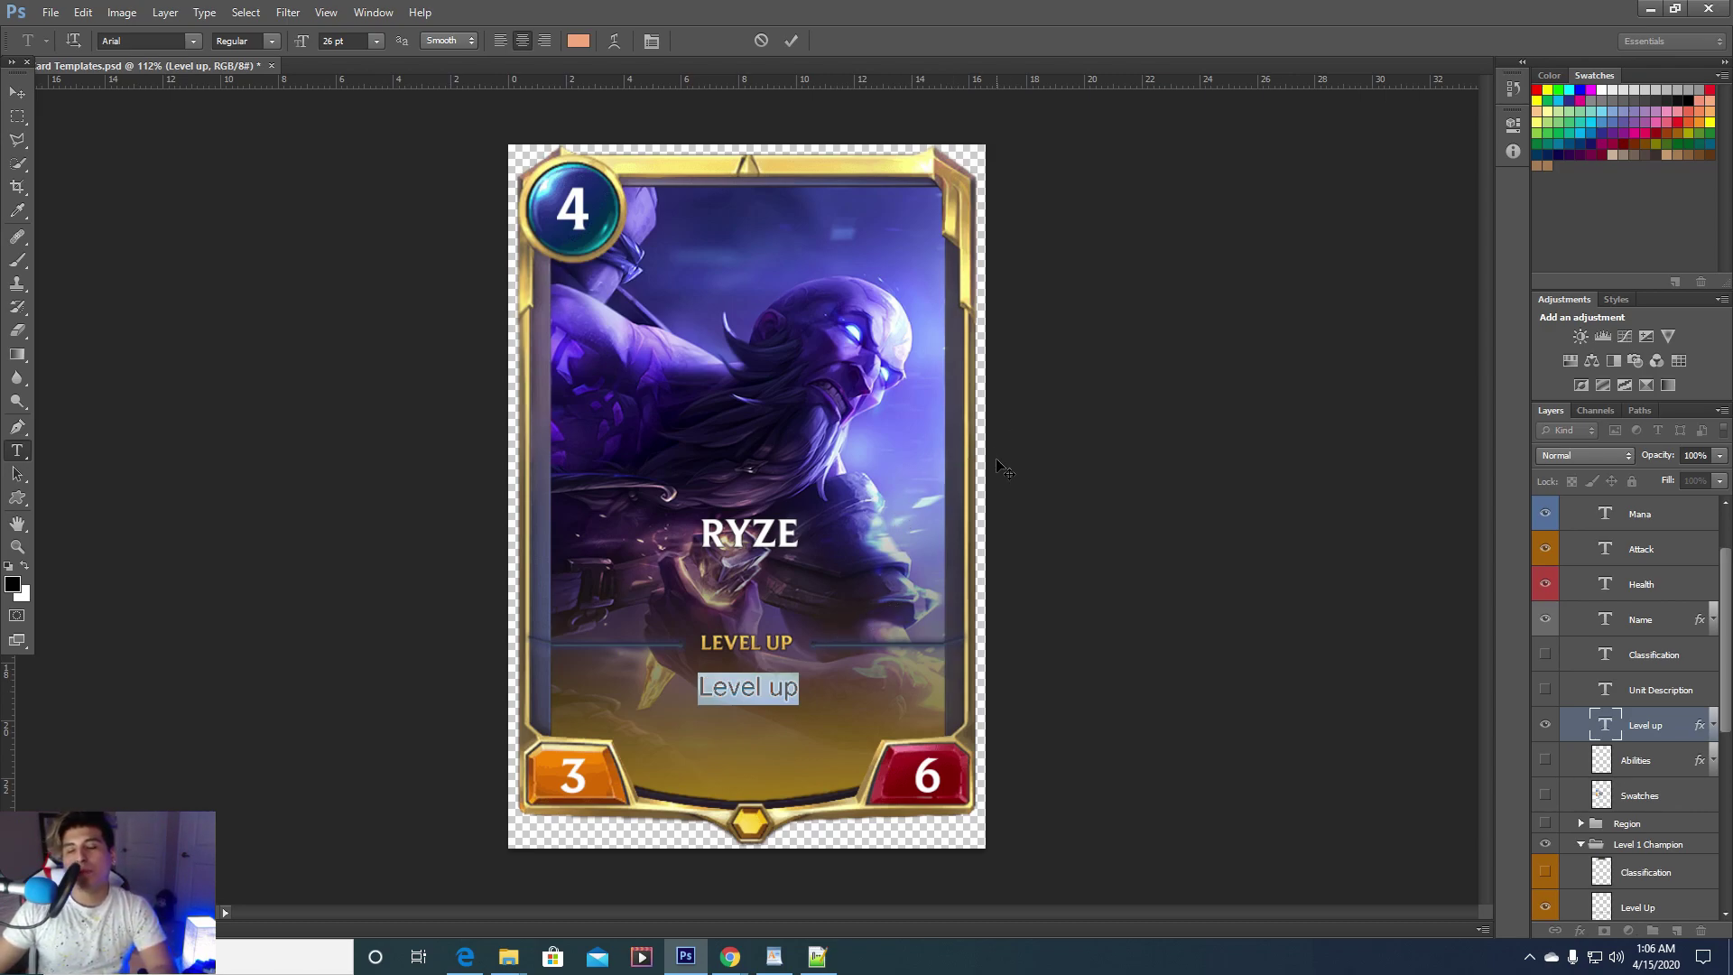
pyautogui.write("I've detained 3 ene")
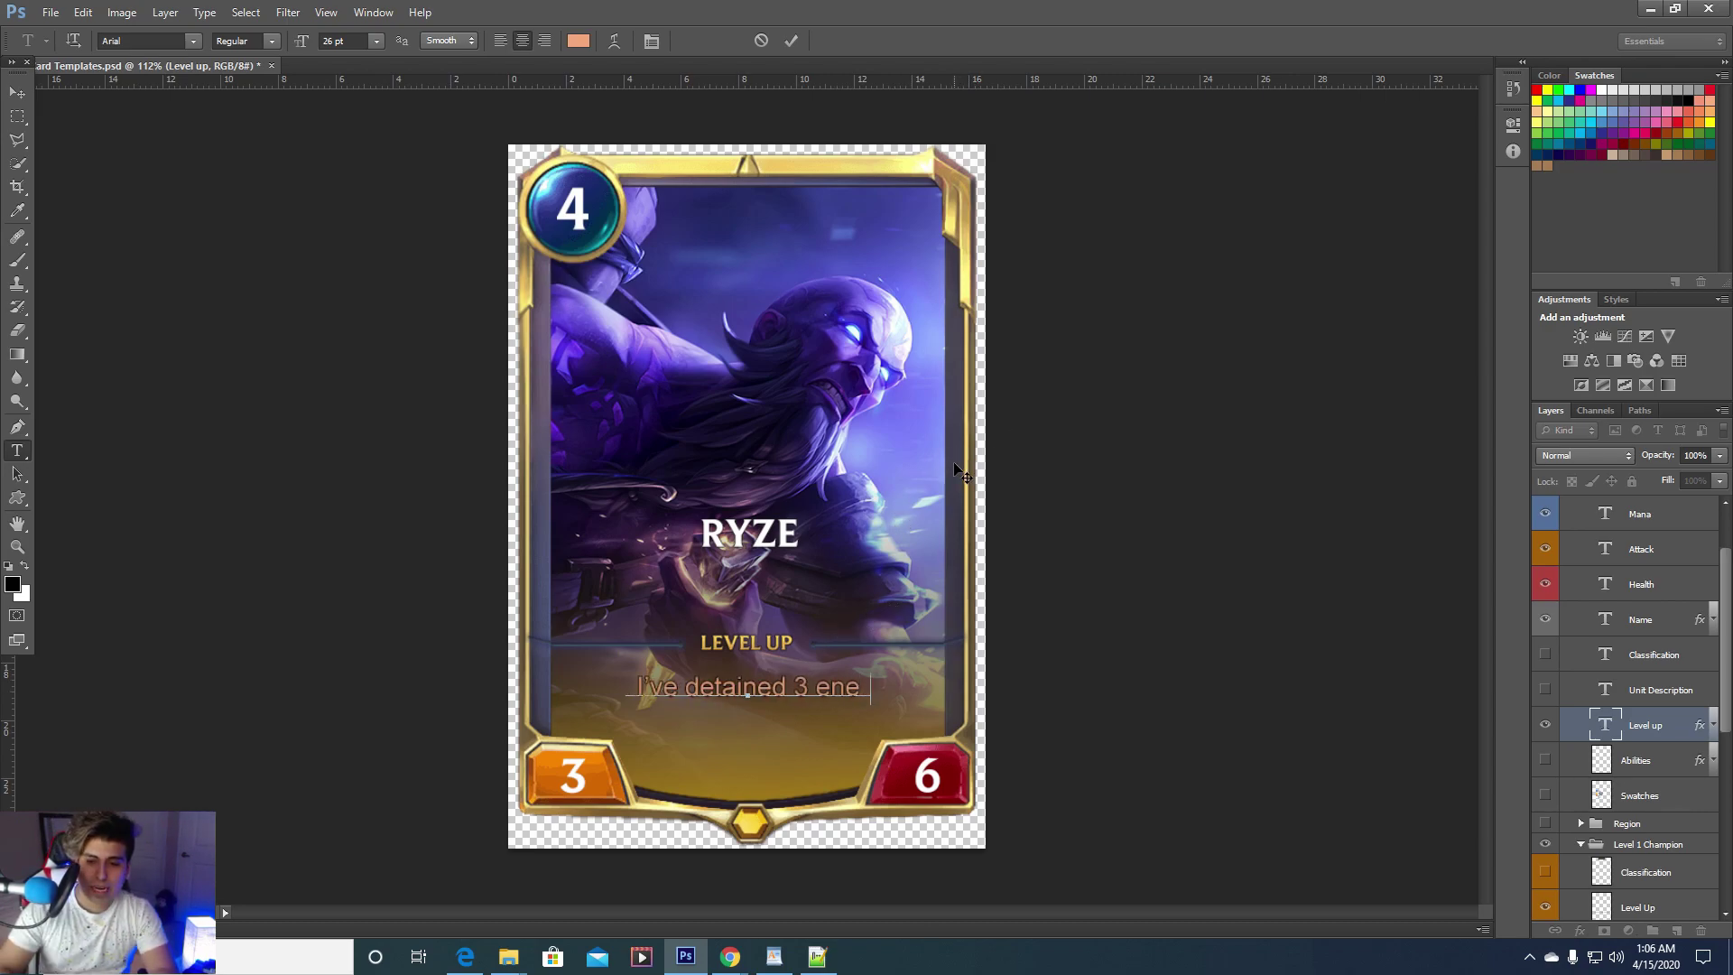
pyautogui.write('my units')
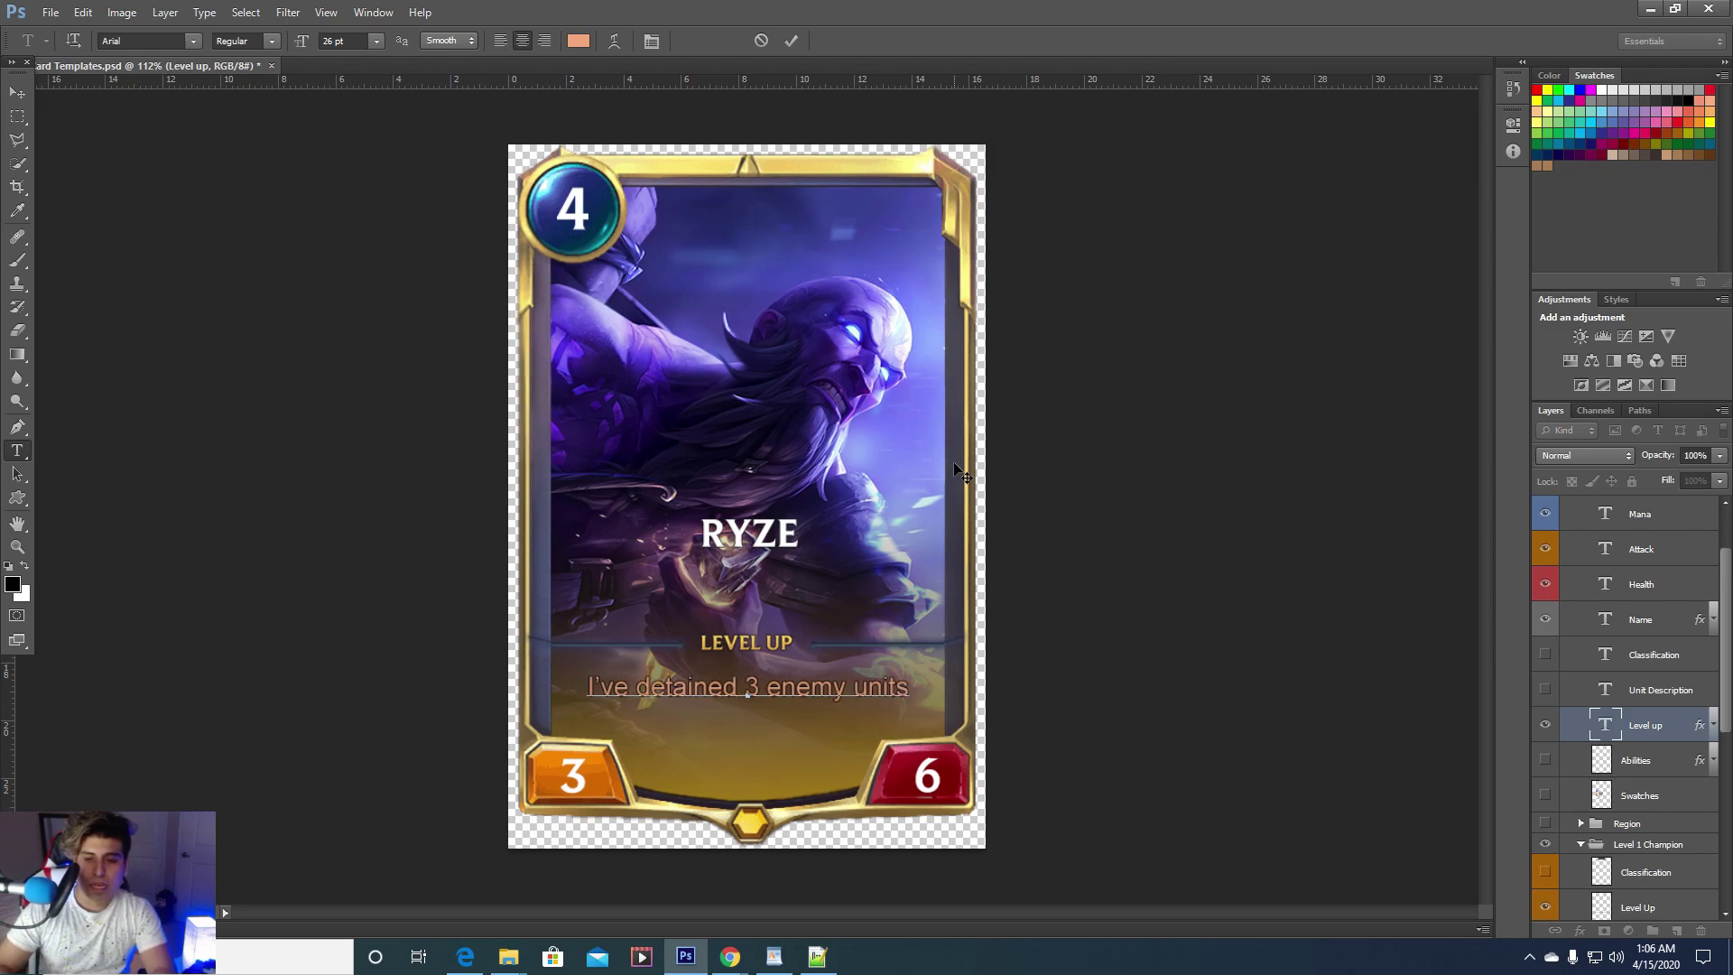
pyautogui.doubleClick(728, 687)
pyautogui.write('captured')
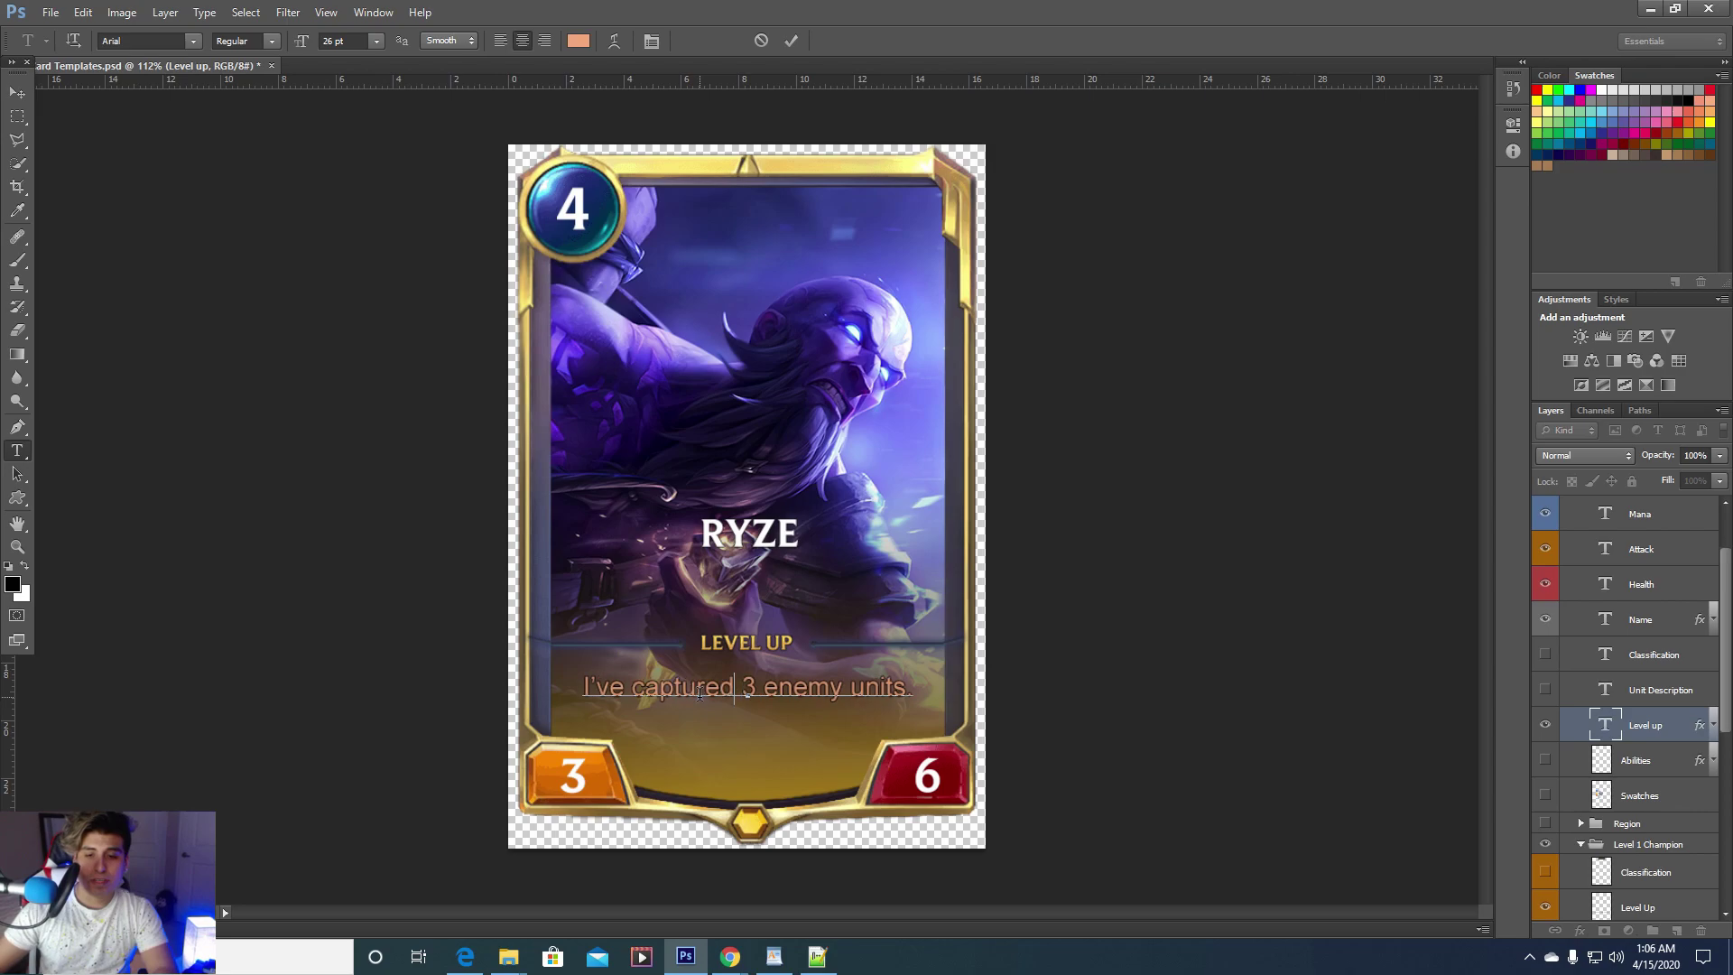
pyautogui.click(793, 41)
pyautogui.press('alt')
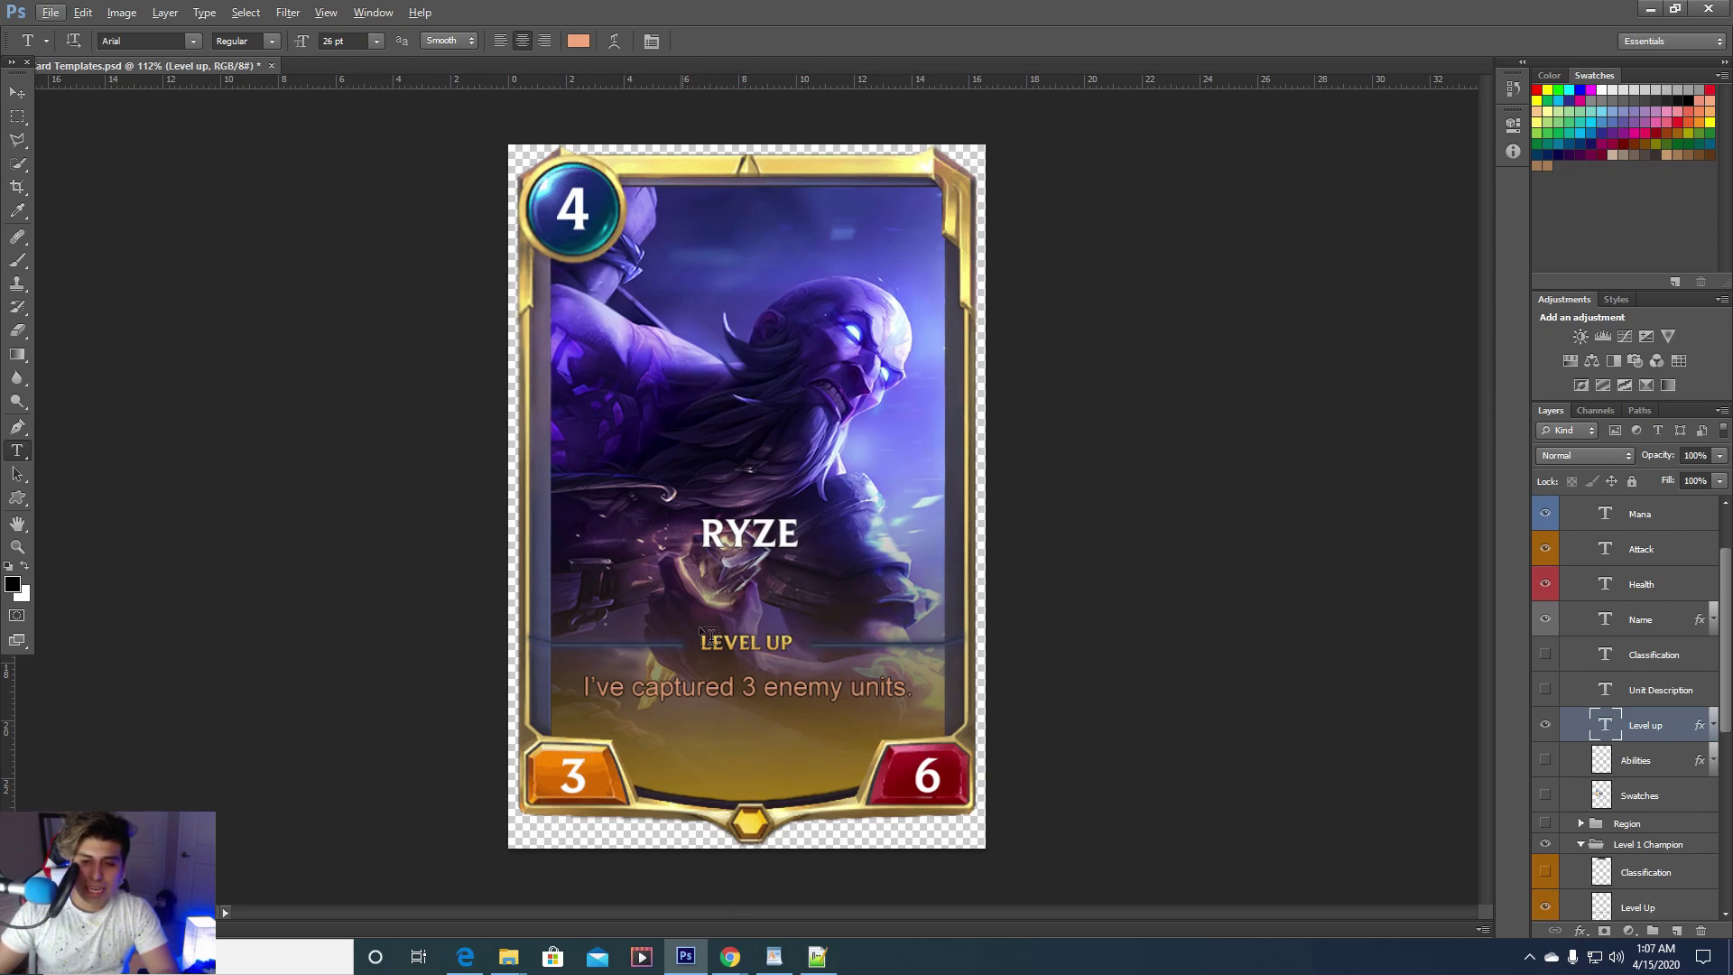
# Expand the ETC group and show the Icons layer with the keyword badges
pyautogui.scroll(3, 1629, 669)
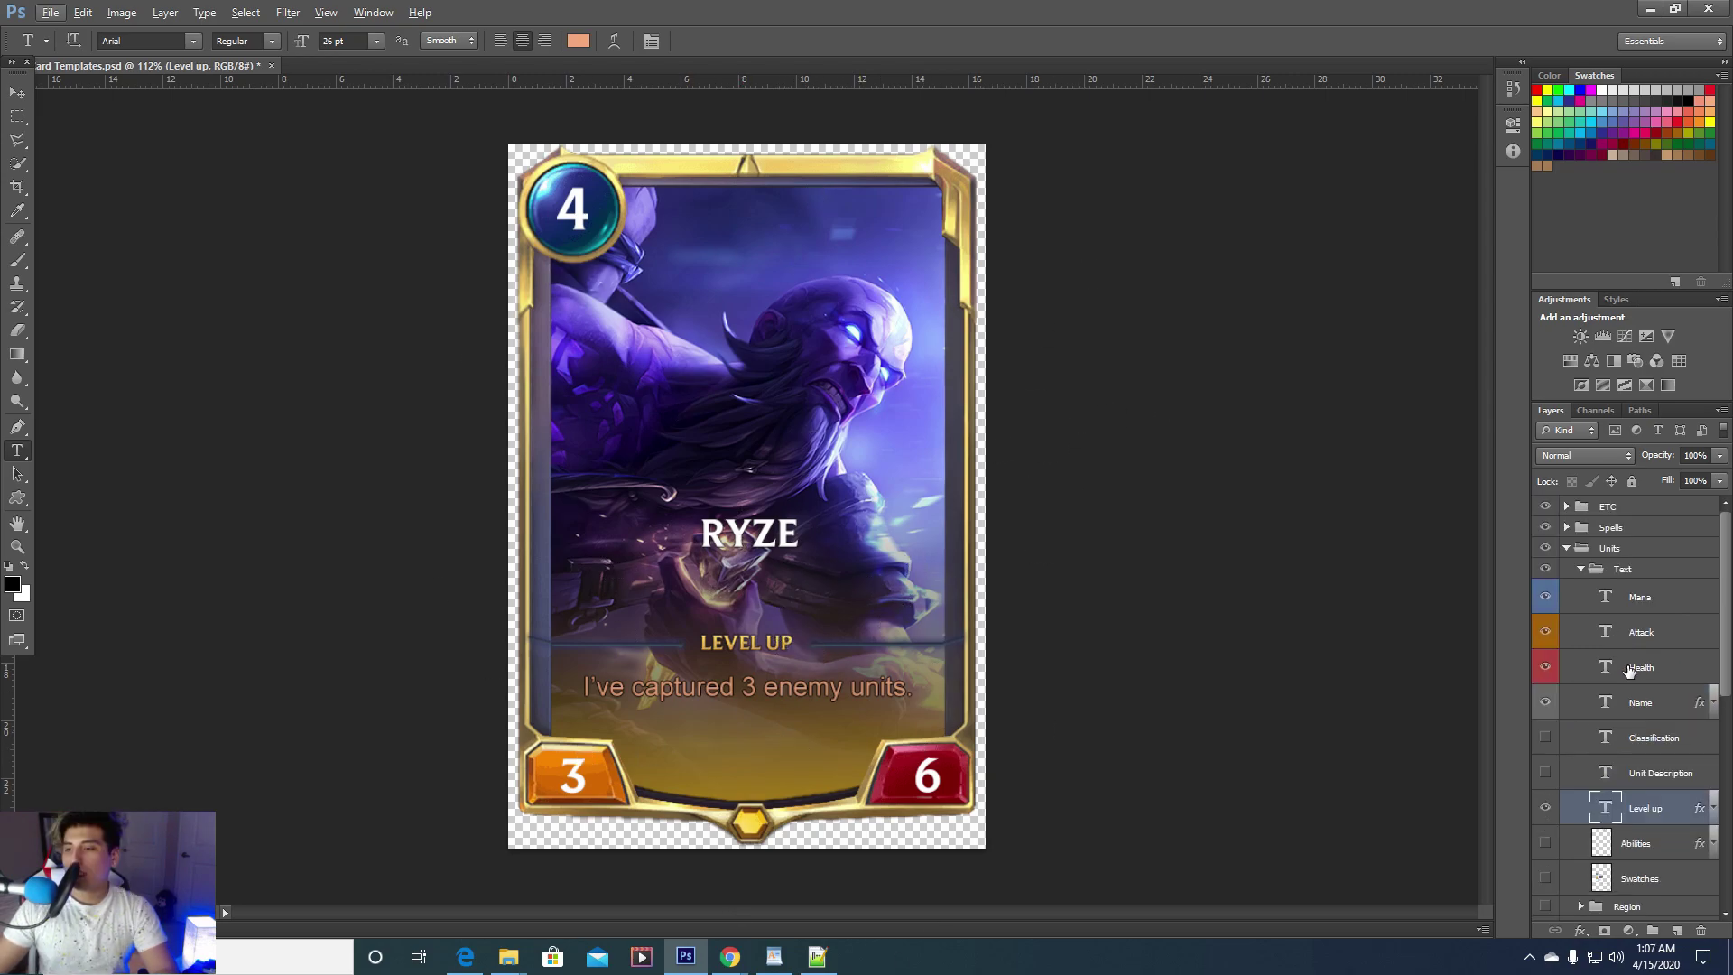
pyautogui.click(1568, 507)
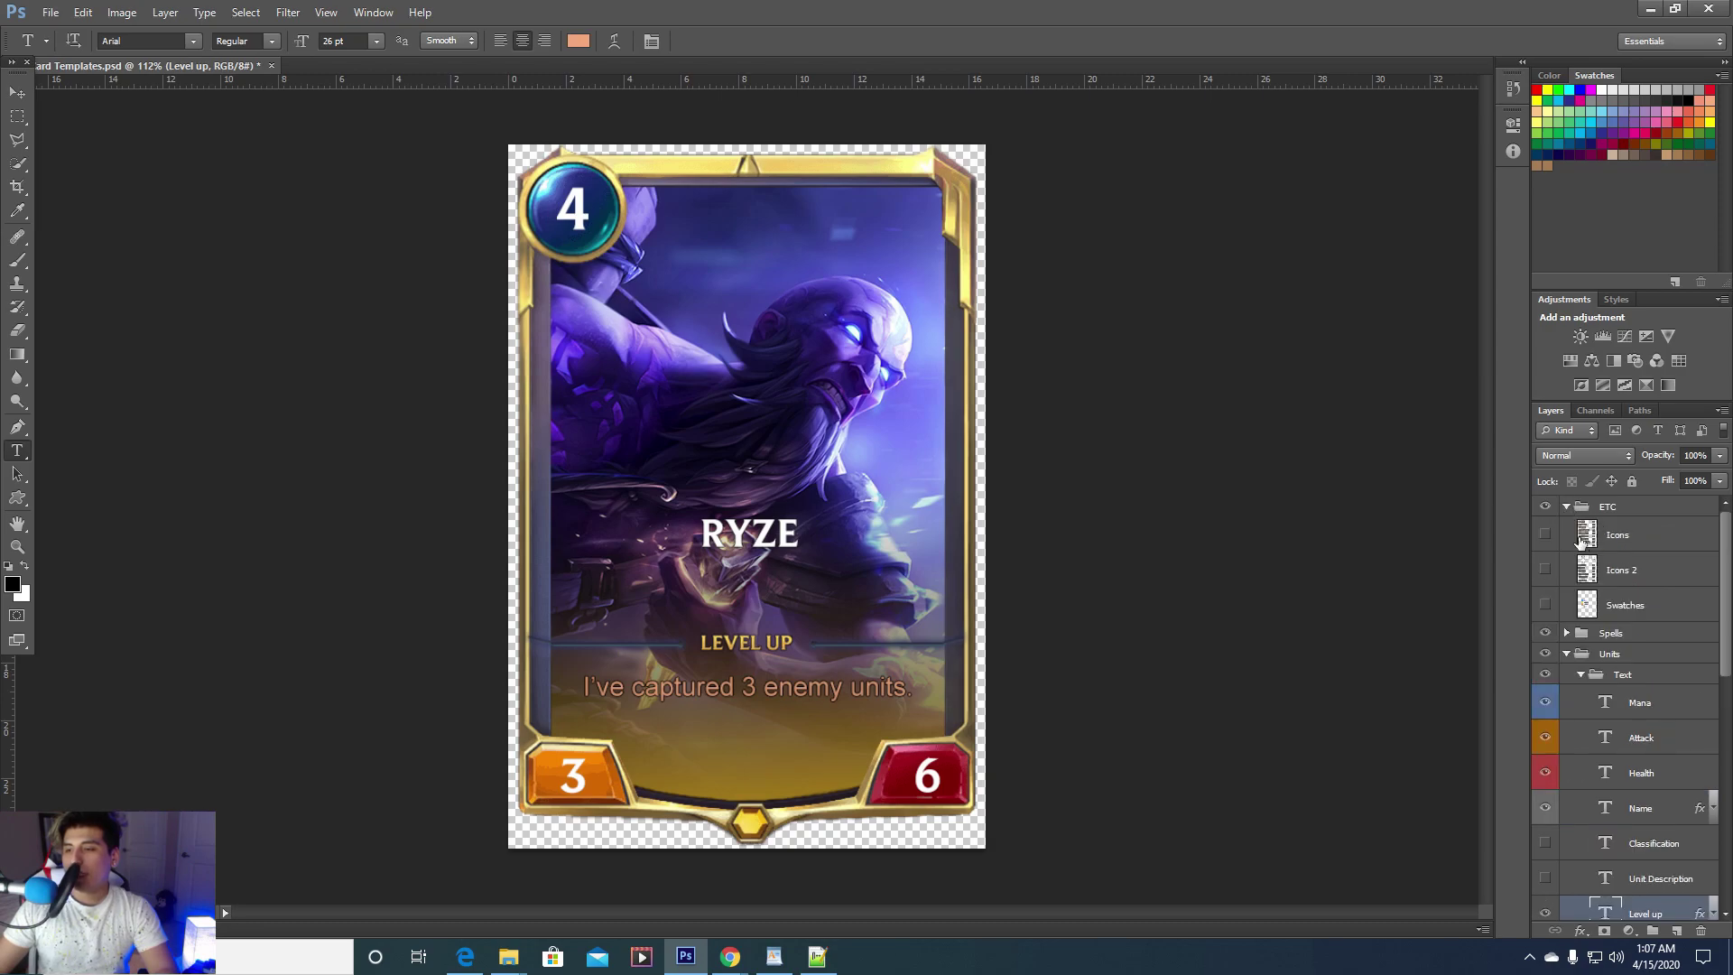
pyautogui.click(1546, 535)
pyautogui.click(1546, 535)
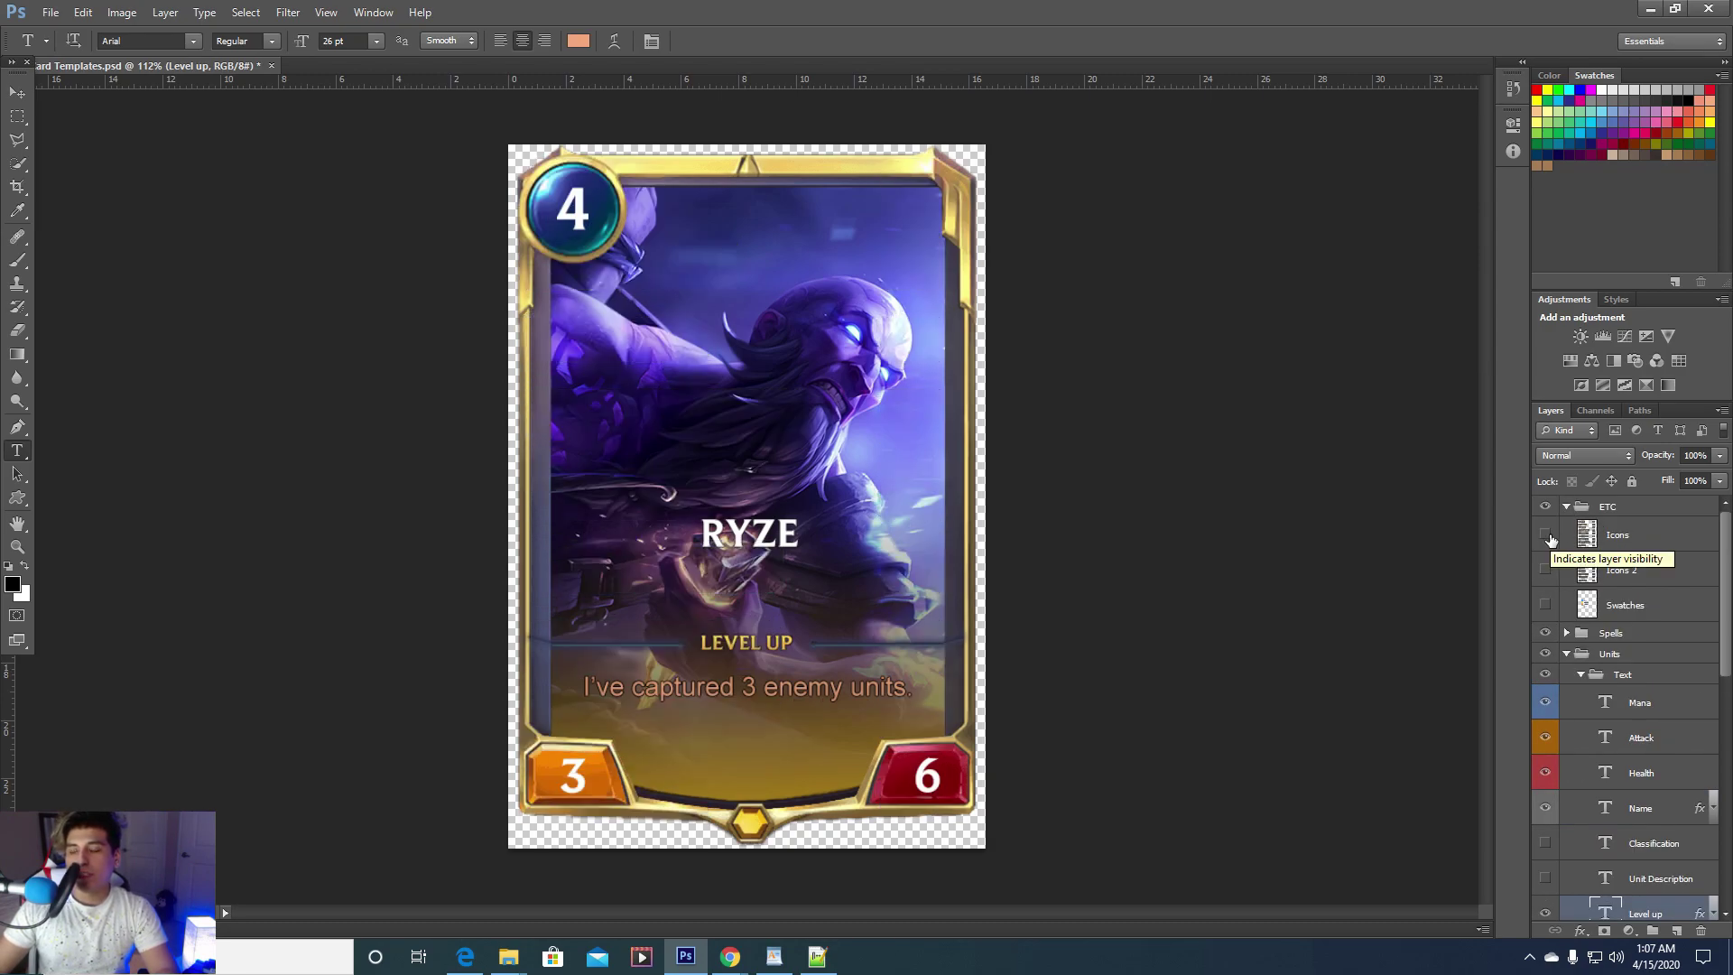
pyautogui.click(1547, 535)
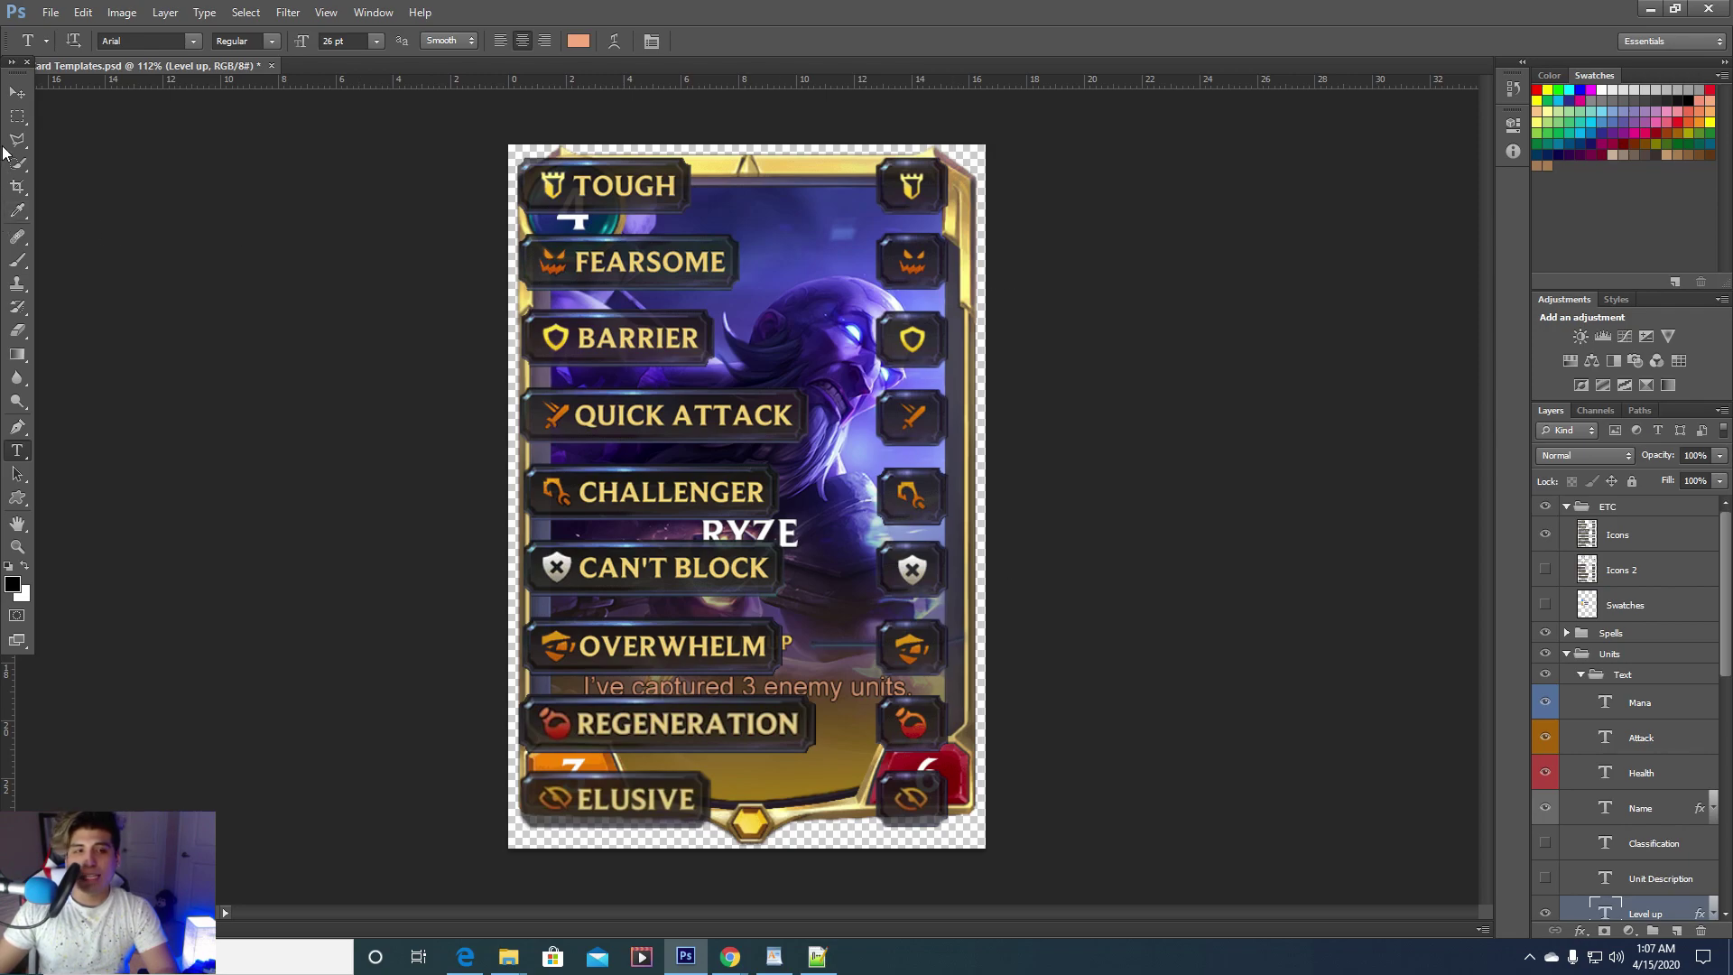
# Copy the QUICK ATTACK badge from the Icons layer using a rectangular marquee selection, and deselect it
pyautogui.click(16, 119)
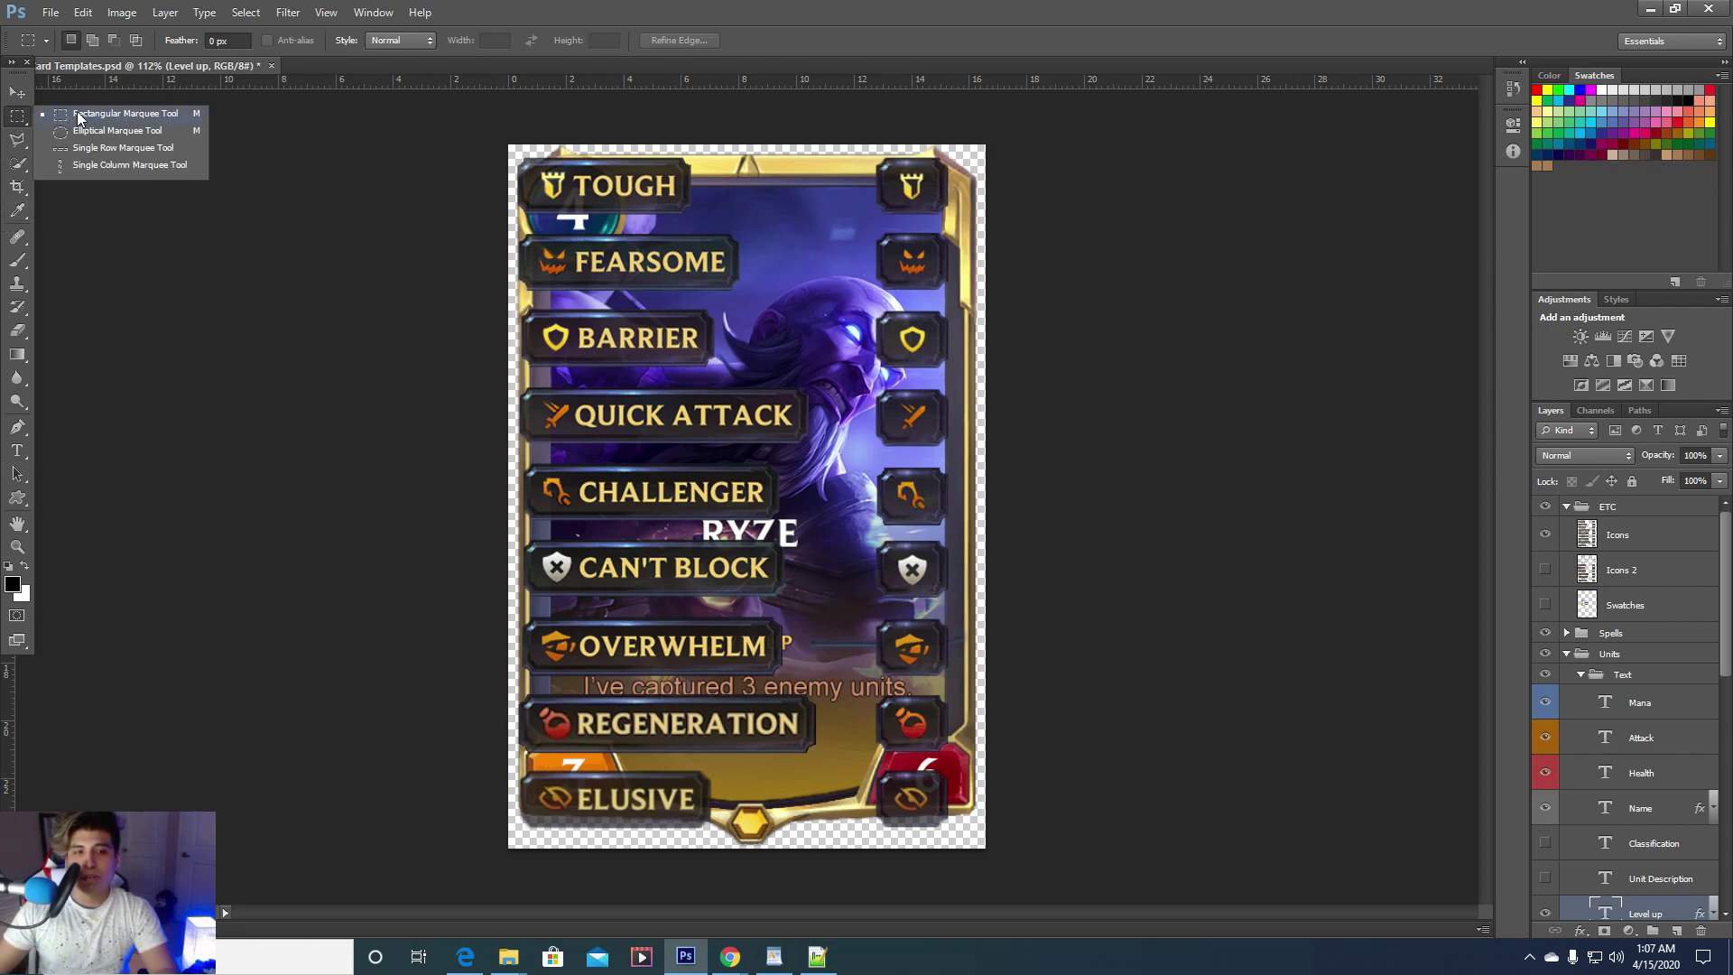
pyautogui.click(85, 112)
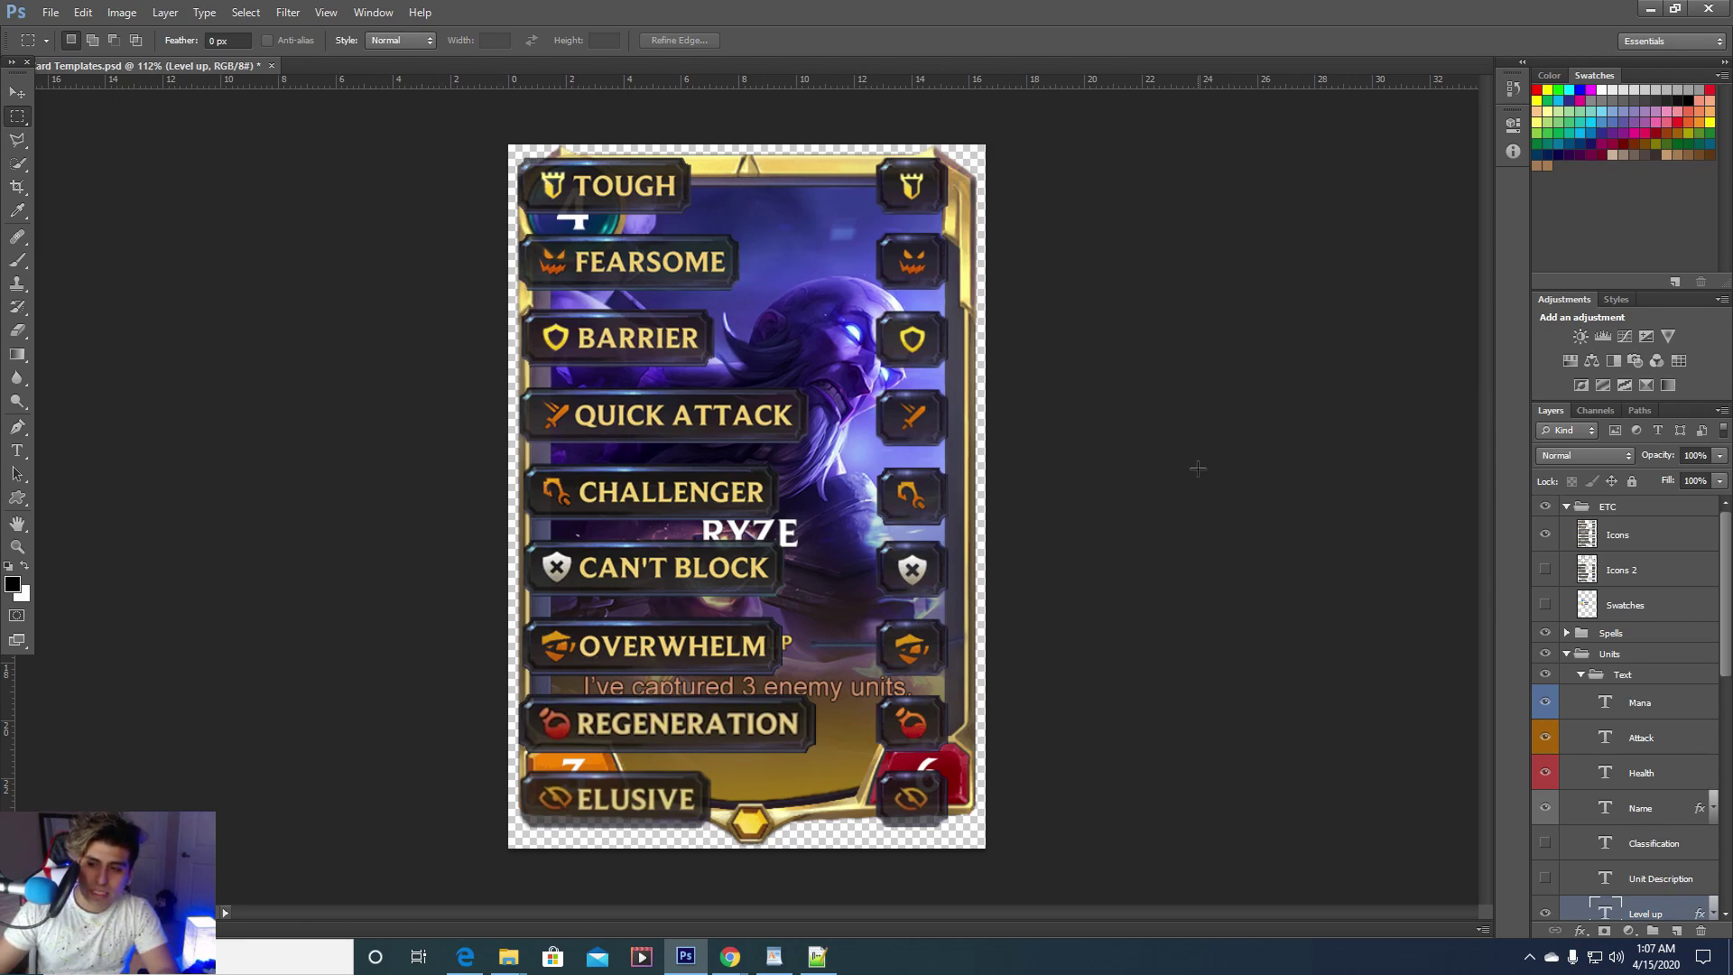
pyautogui.click(1661, 527)
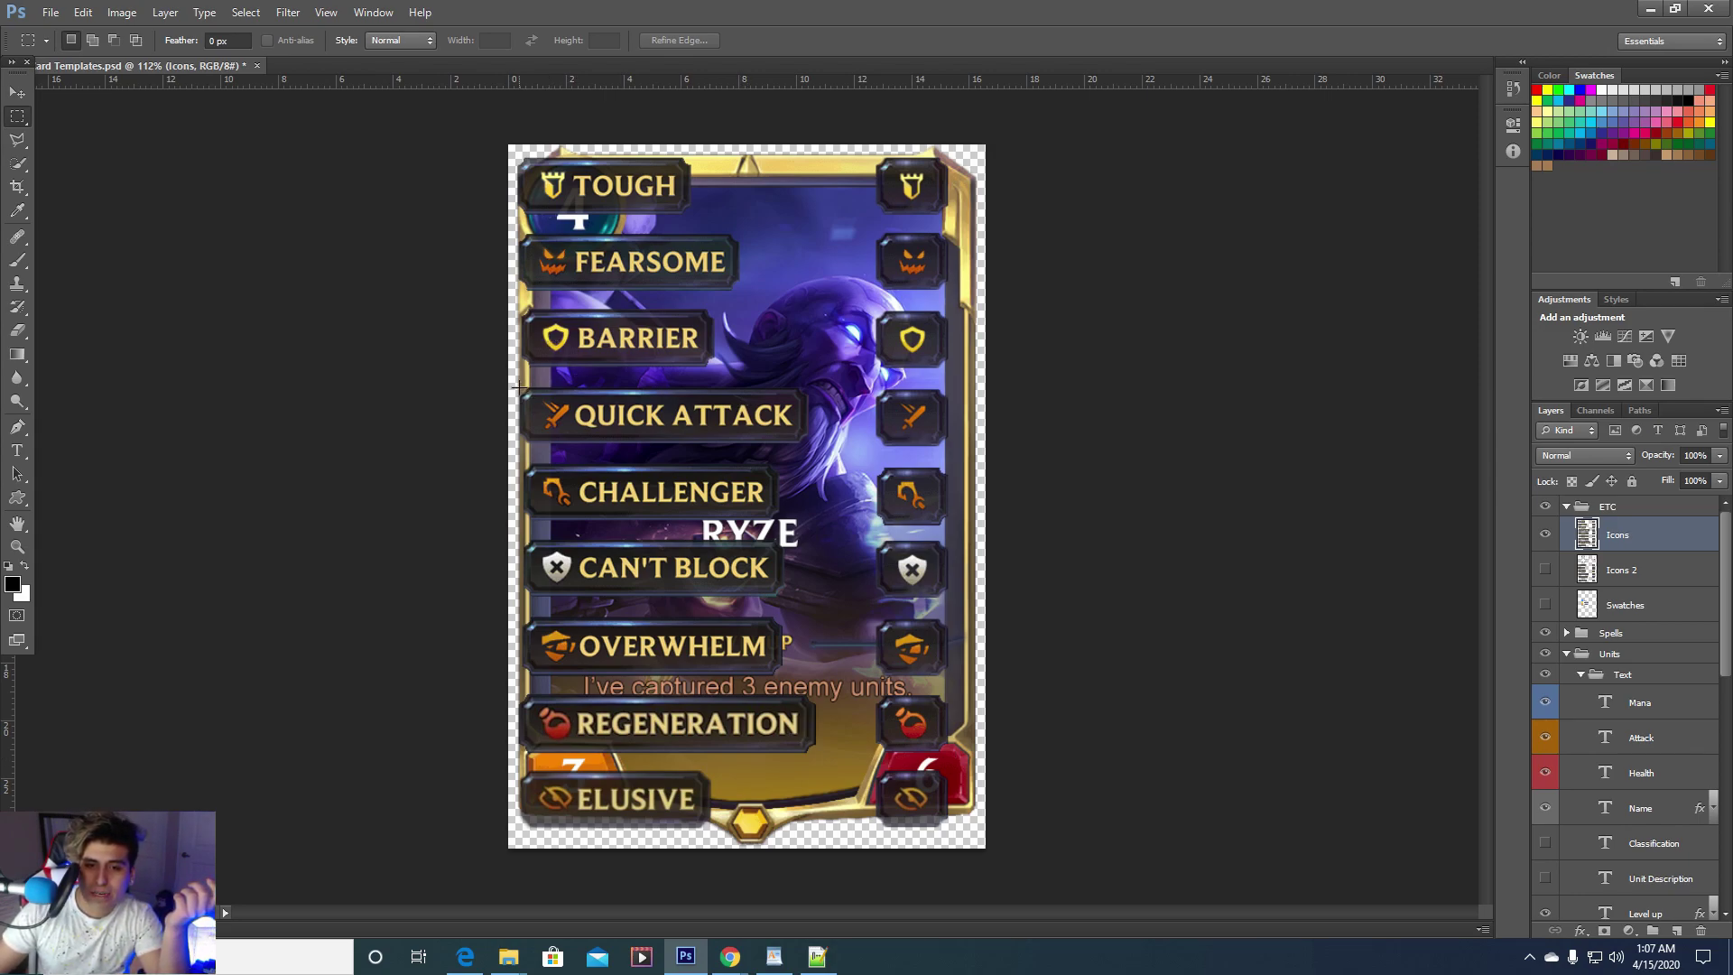
pyautogui.moveTo(519, 386); pyautogui.dragTo(815, 445)
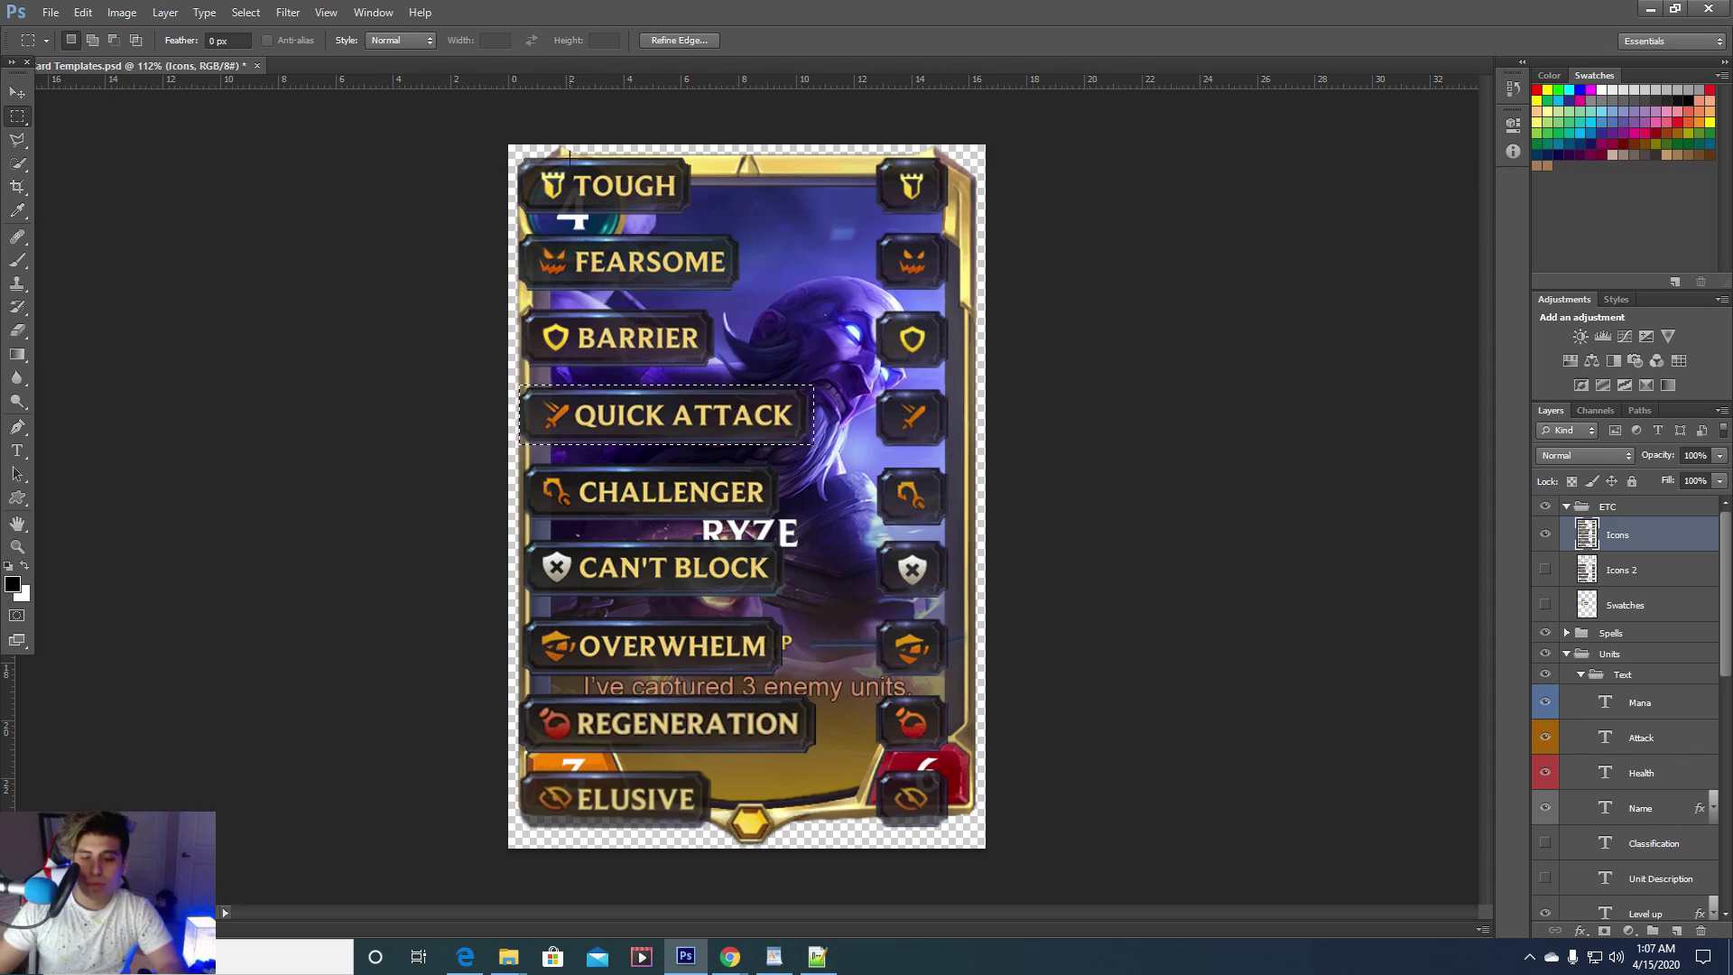
pyautogui.click(18, 93)
pyautogui.click(245, 12)
pyautogui.click(262, 48)
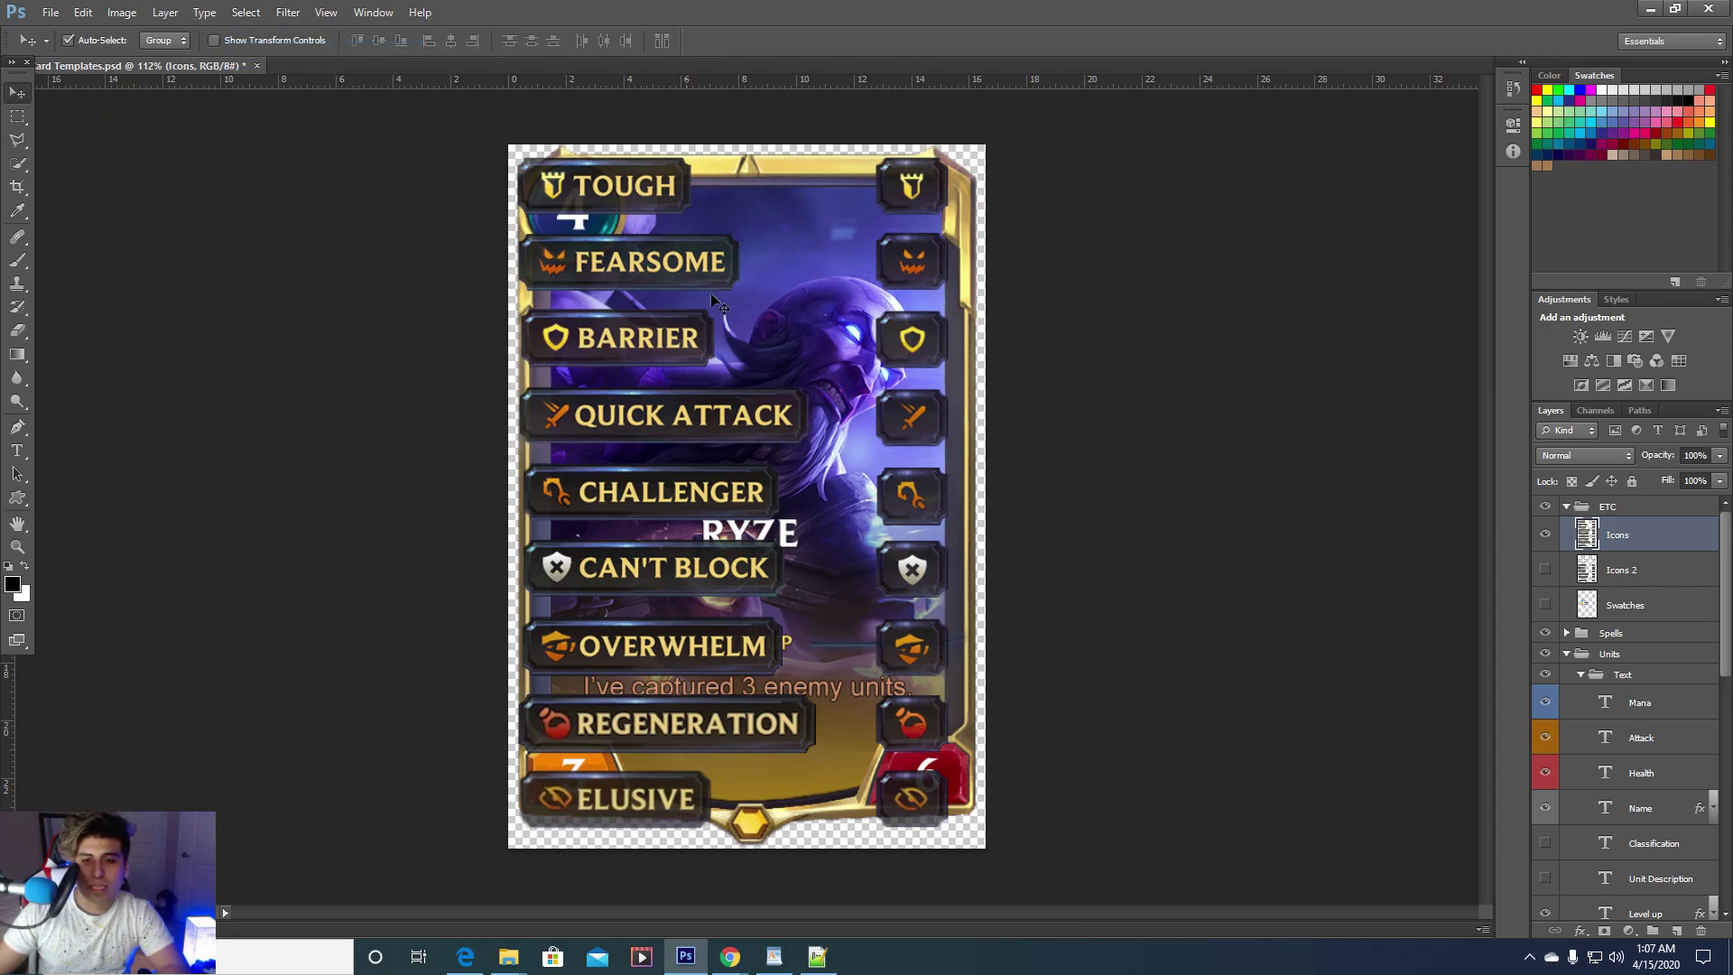
# Hide the Icons layer and paste the QUICK ATTACK badge as a new layer directly above the ryzehd art
pyautogui.click(1545, 536)
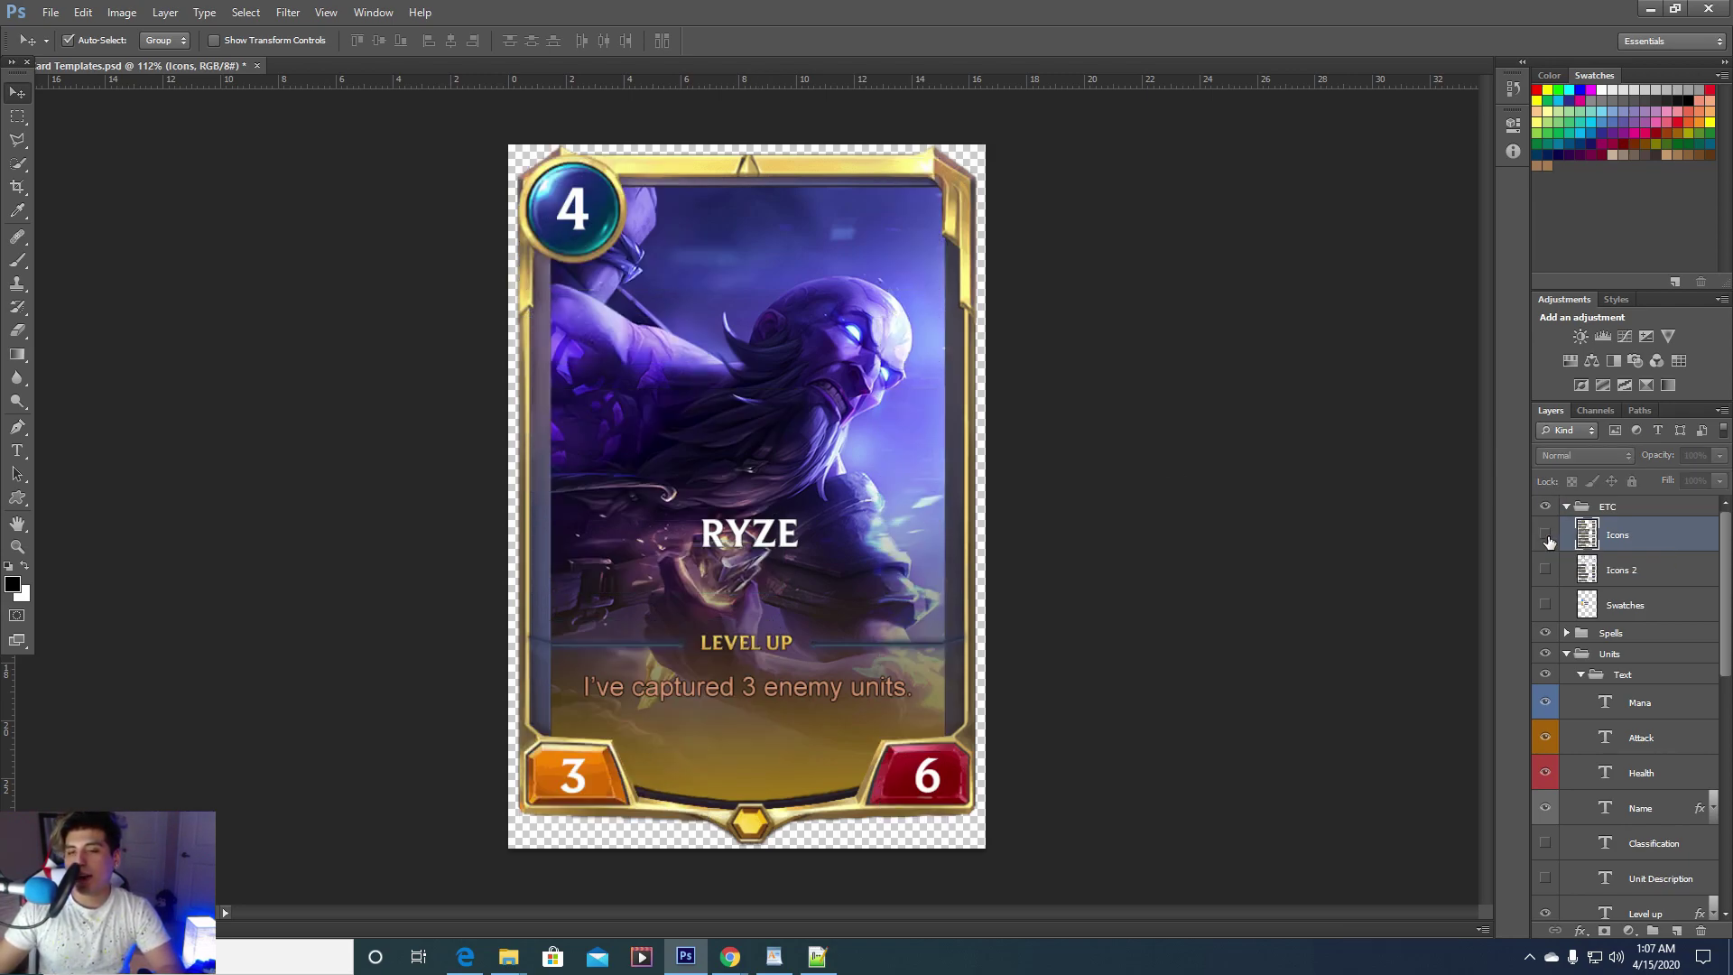
pyautogui.scroll(-5, 1625, 722)
pyautogui.scroll(-4, 1632, 766)
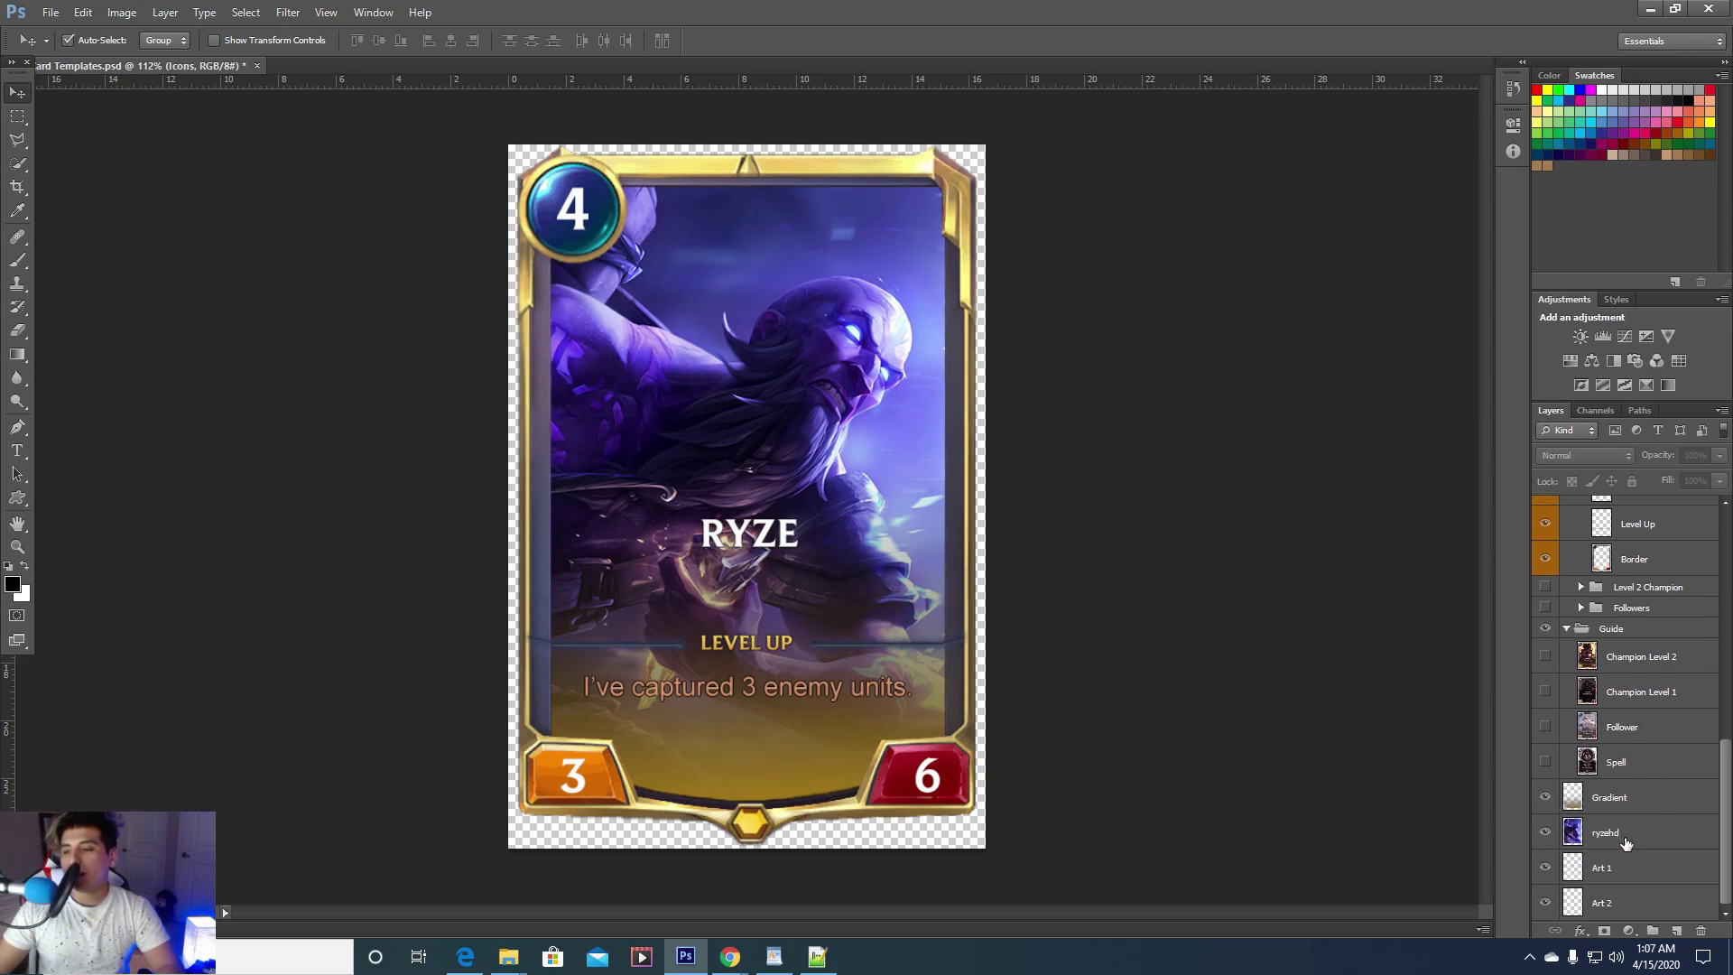
pyautogui.click(1627, 844)
pyautogui.hotkey('ctrl', 'v')
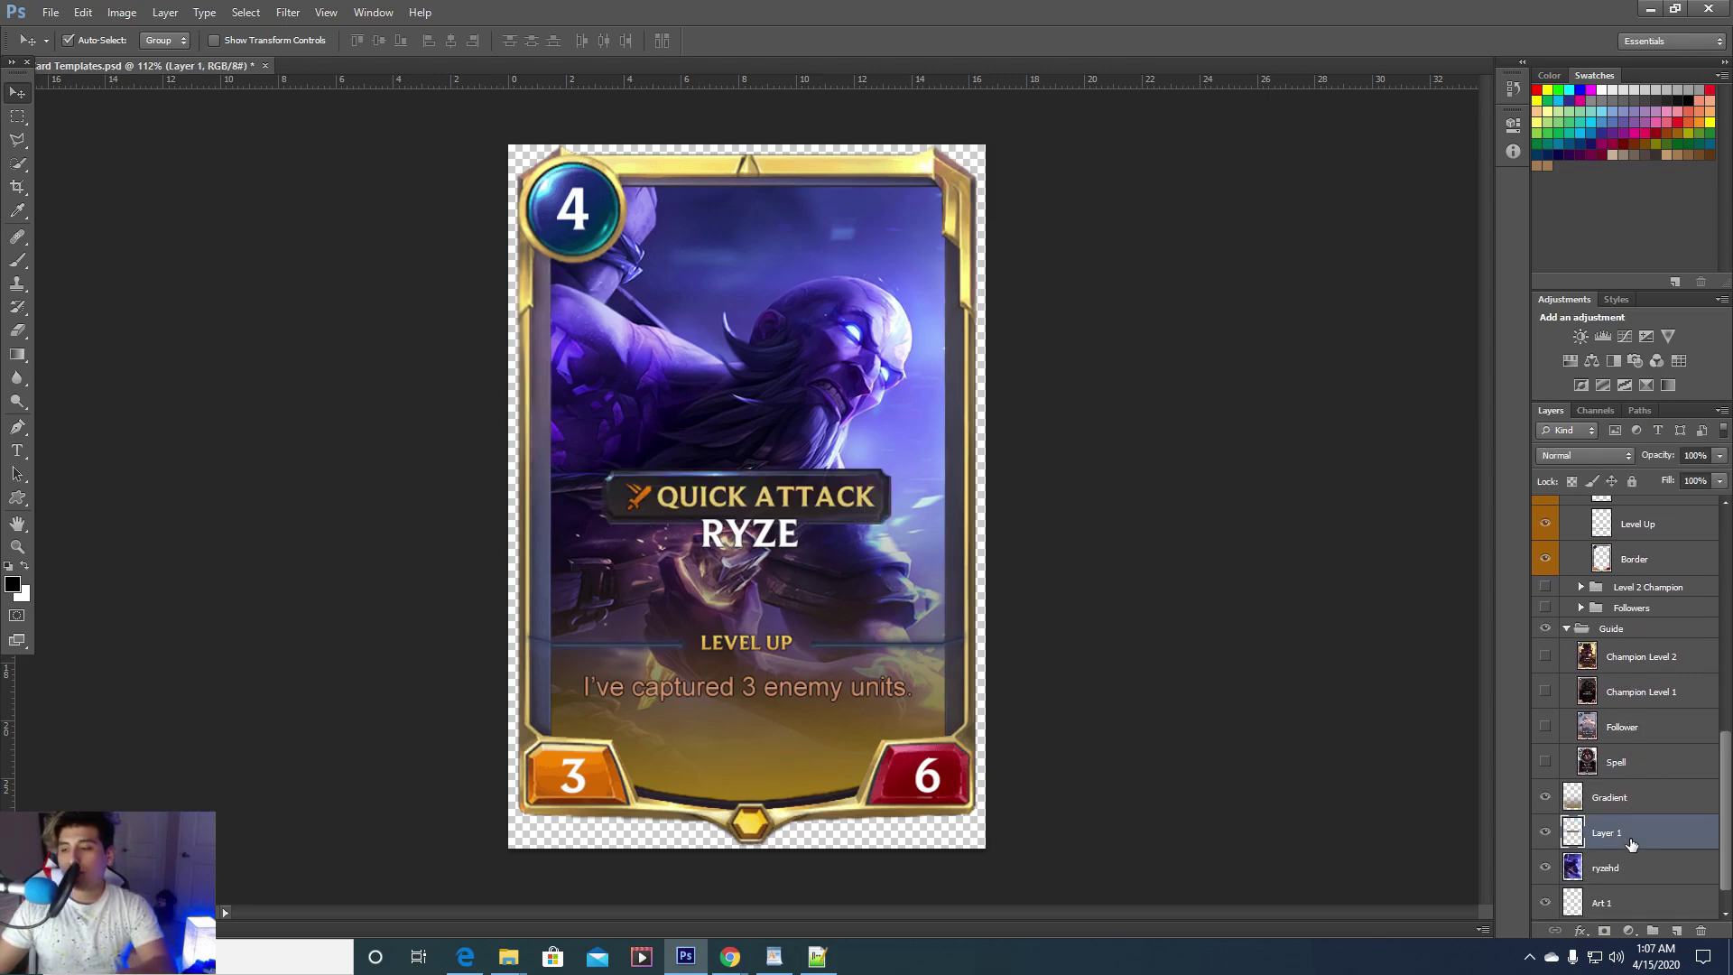
# Move the QUICK ATTACK badge straight down so it sits between the RYZE name and the LEVEL UP heading
pyautogui.moveTo(857, 502); pyautogui.dragTo(859, 579)
pyautogui.hotkey('ctrl', 'z')
pyautogui.moveTo(818, 502); pyautogui.dragTo(818, 586)
pyautogui.scroll(-2, 872, 594)
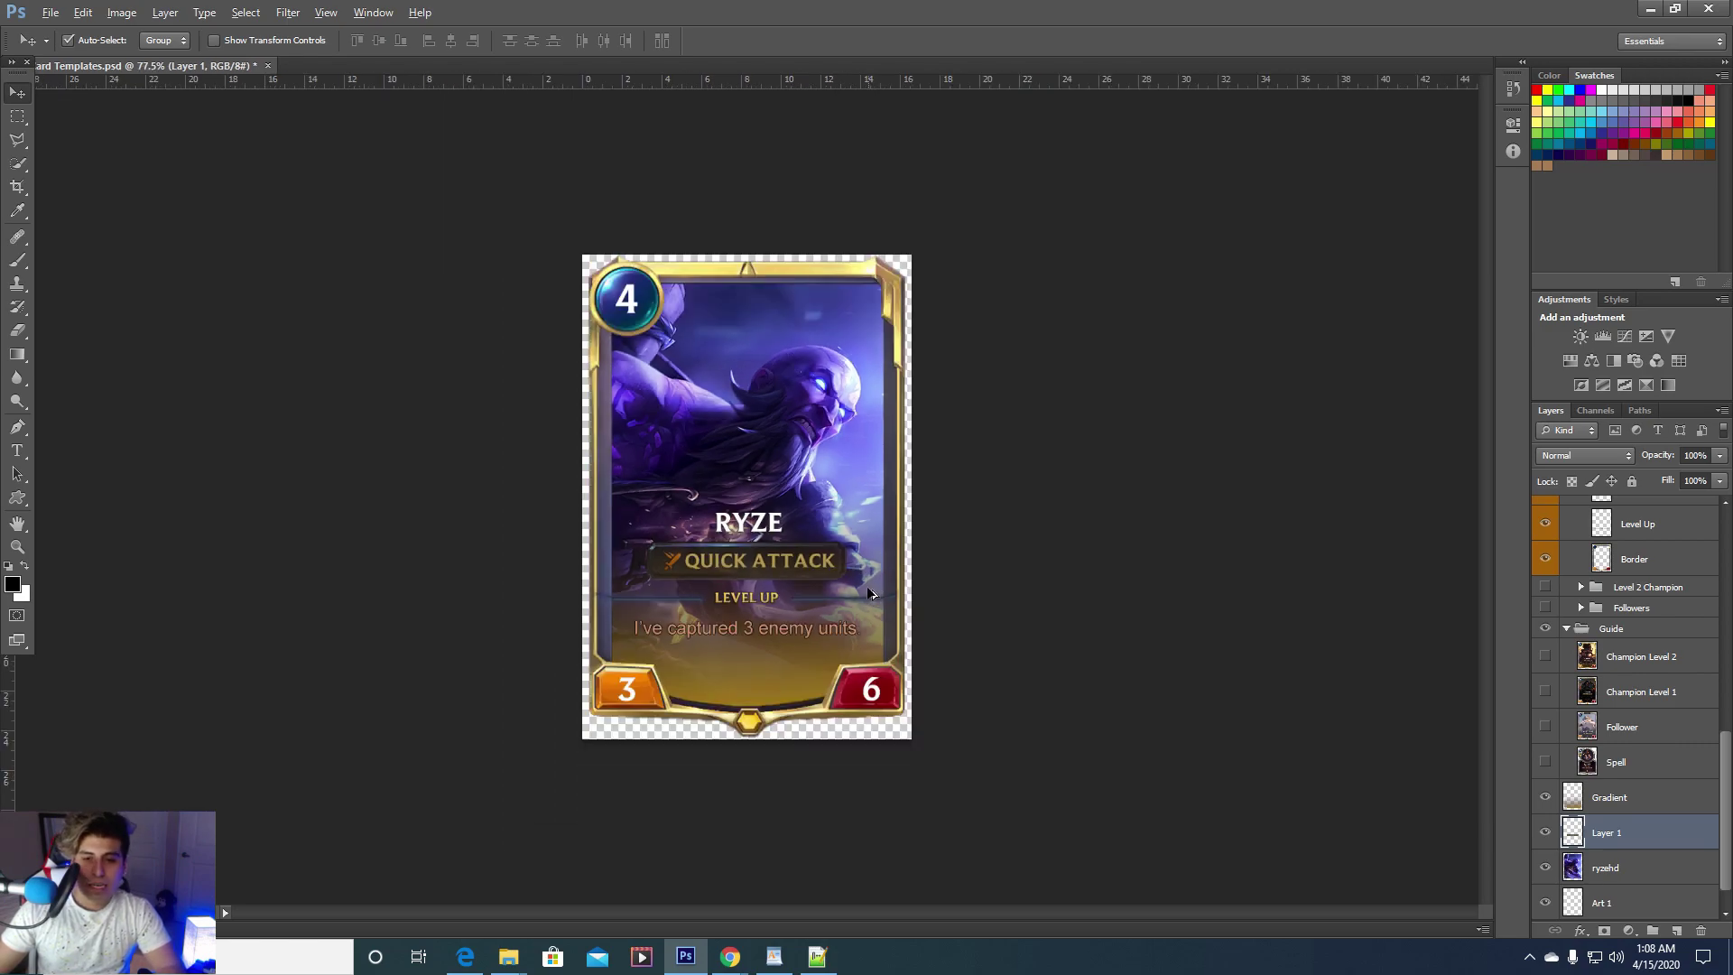
pyautogui.scroll(3, 872, 594)
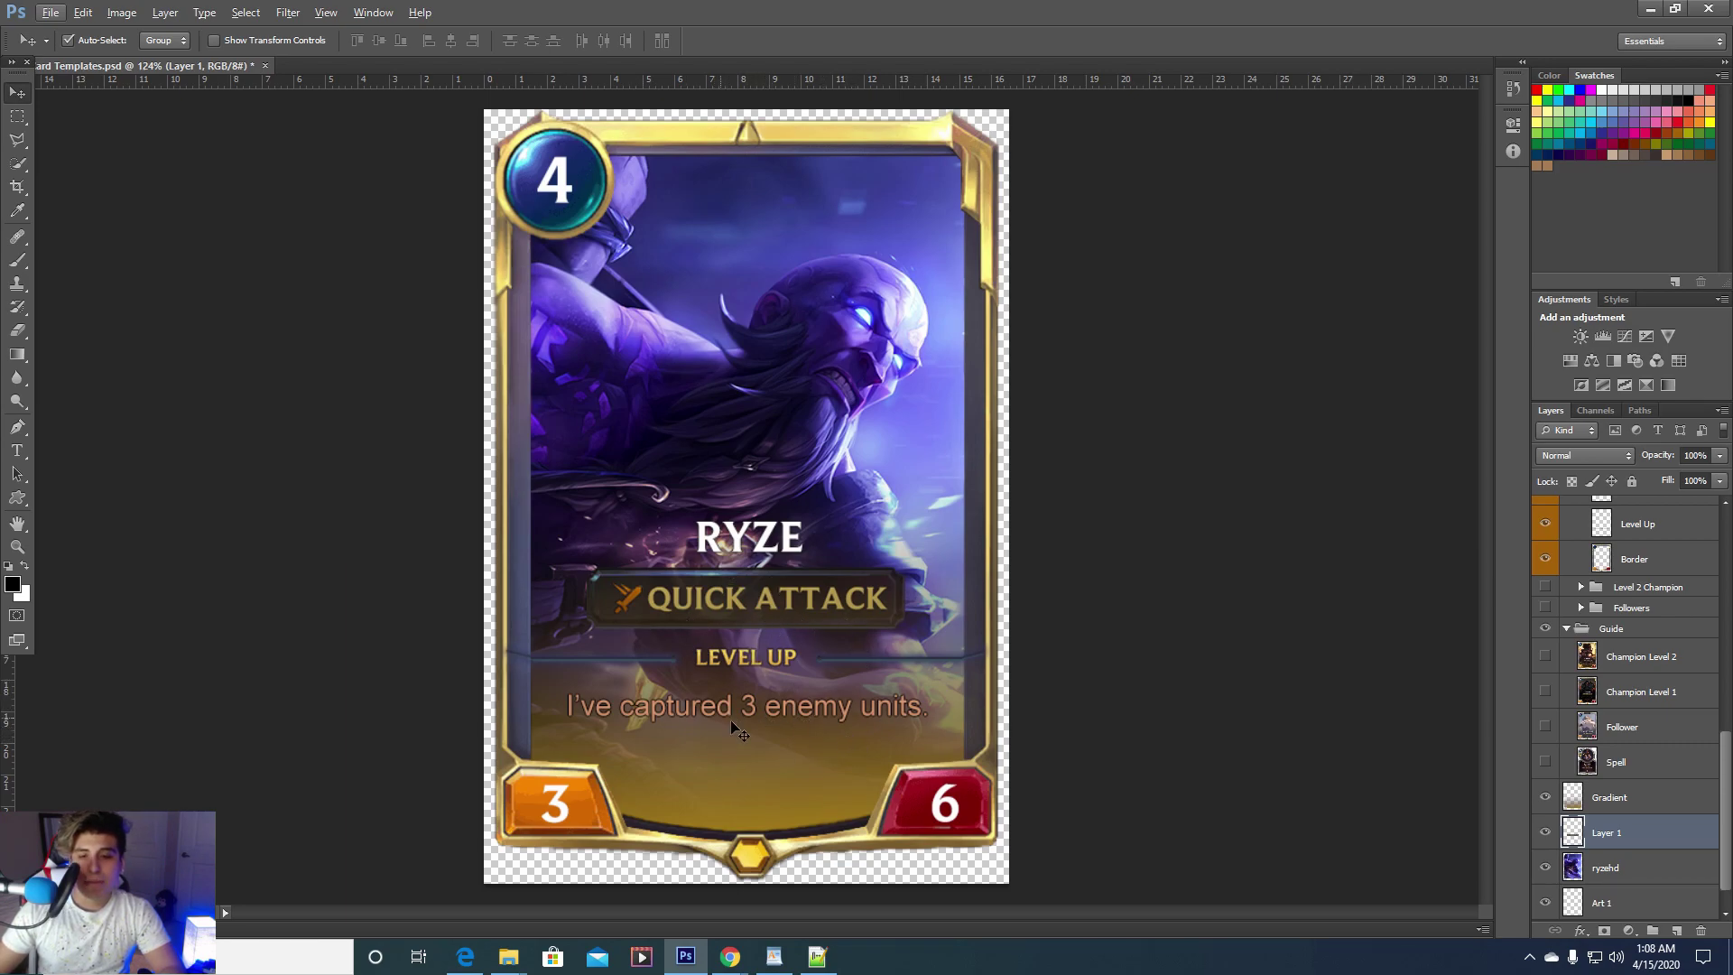
pyautogui.scroll(-1, 827, 643)
pyautogui.scroll(2, 884, 350)
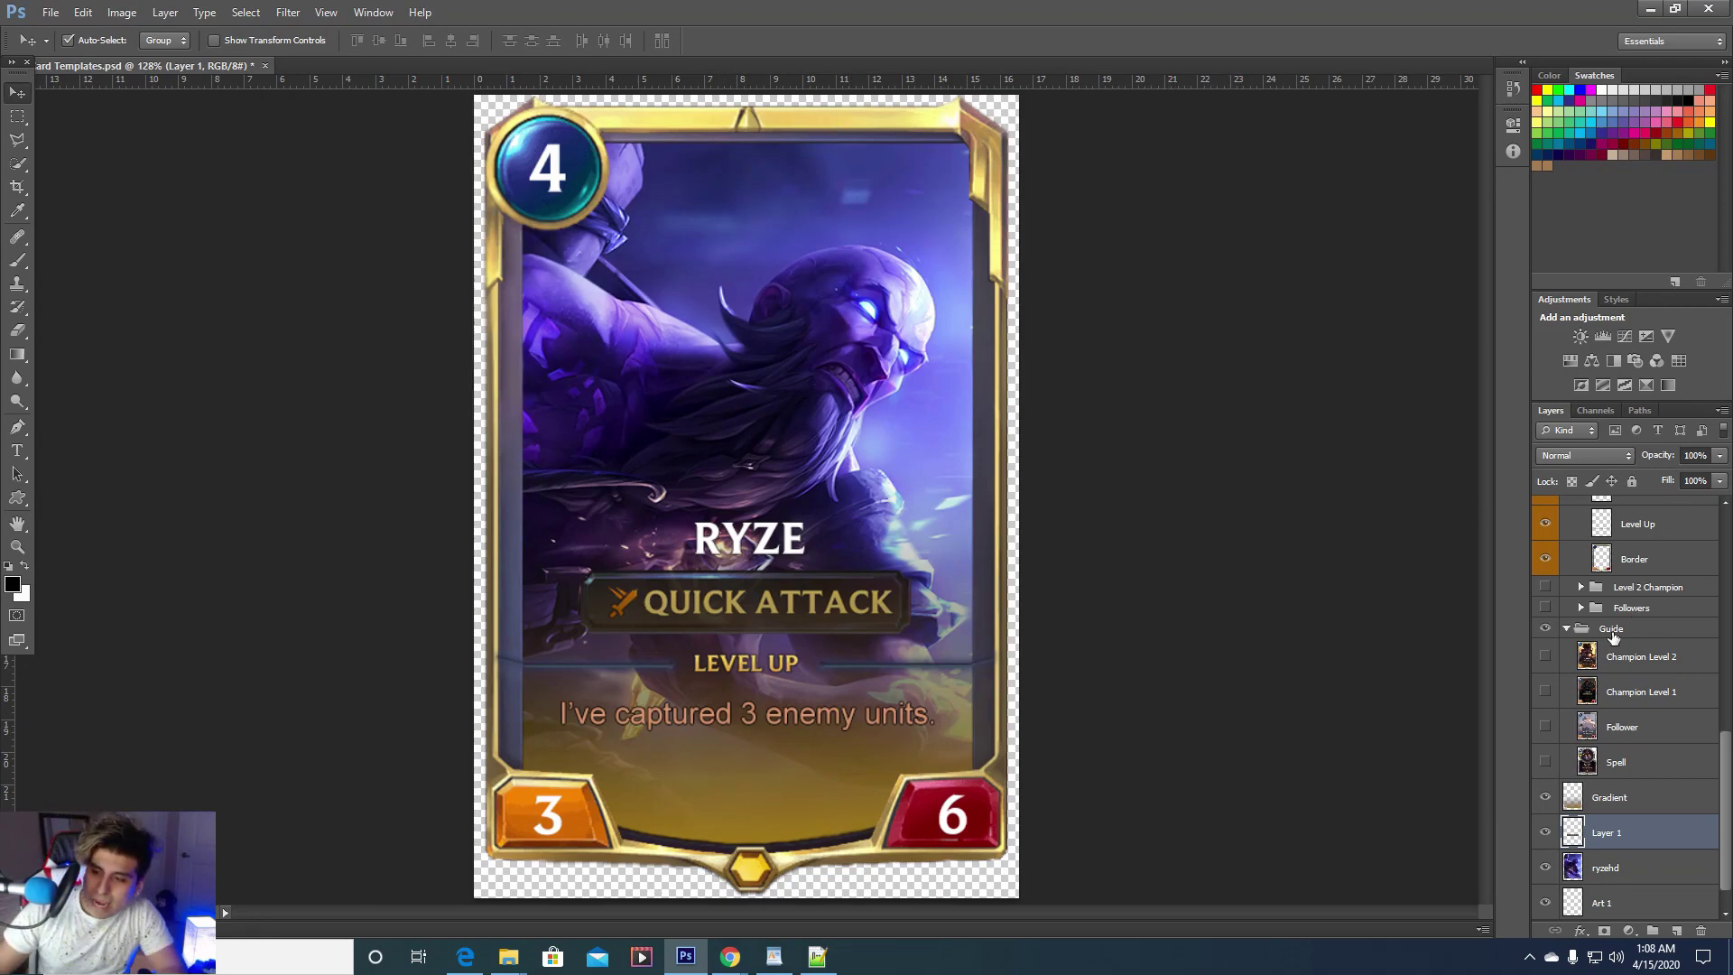
# Compare the card's badge and text placement with the Champion Level 1 guide, leaving the guide hidden
pyautogui.scroll(-1, 1616, 629)
pyautogui.click(1545, 656)
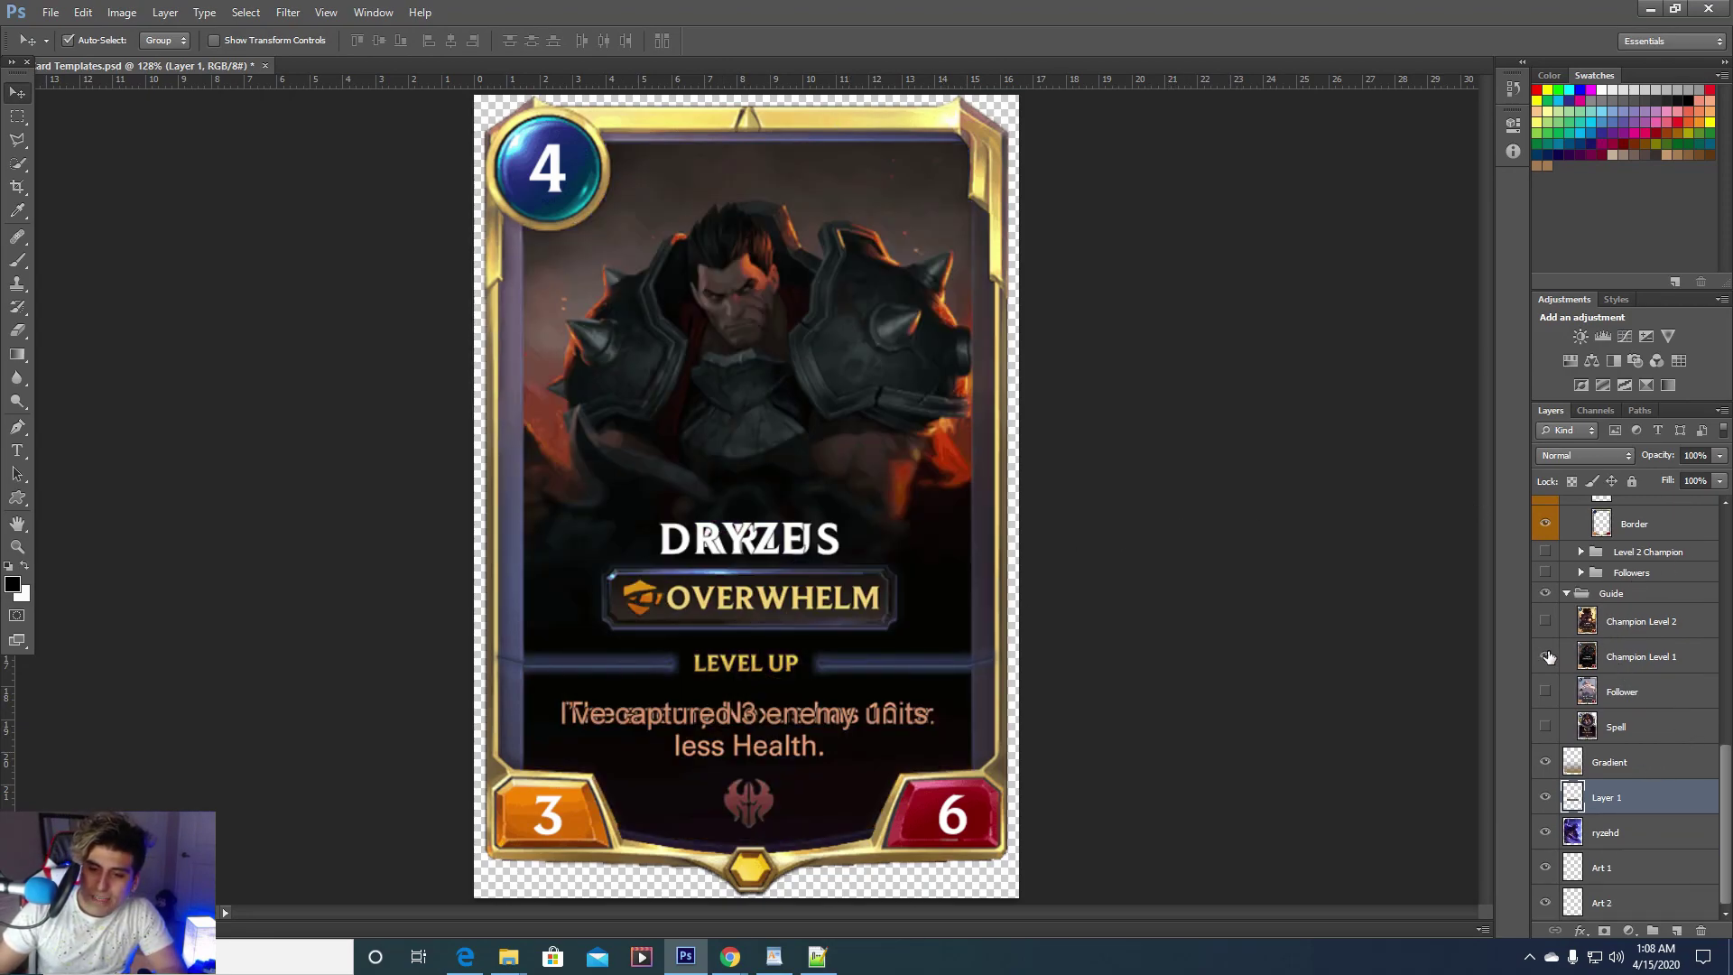
pyautogui.click(1545, 656)
pyautogui.click(1545, 656)
pyautogui.click(1545, 656)
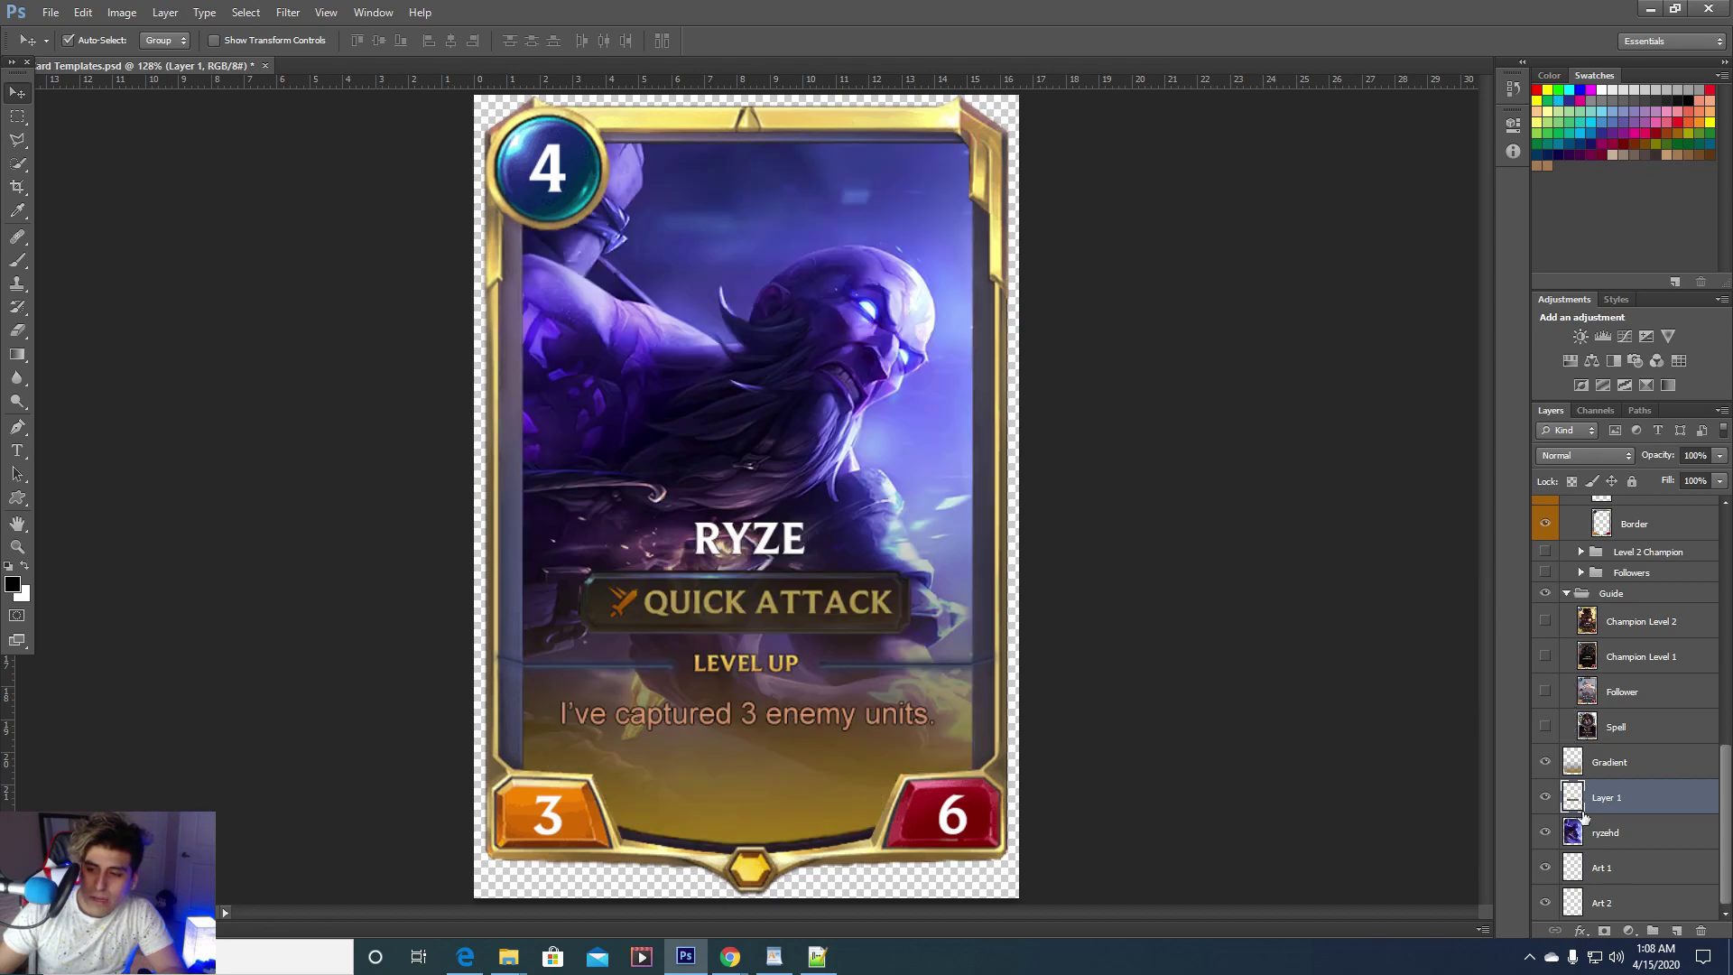
# On the Gradient layer, edit the gradient so its starting colour stop is black and its opacity stop is at 21%
pyautogui.click(1611, 760)
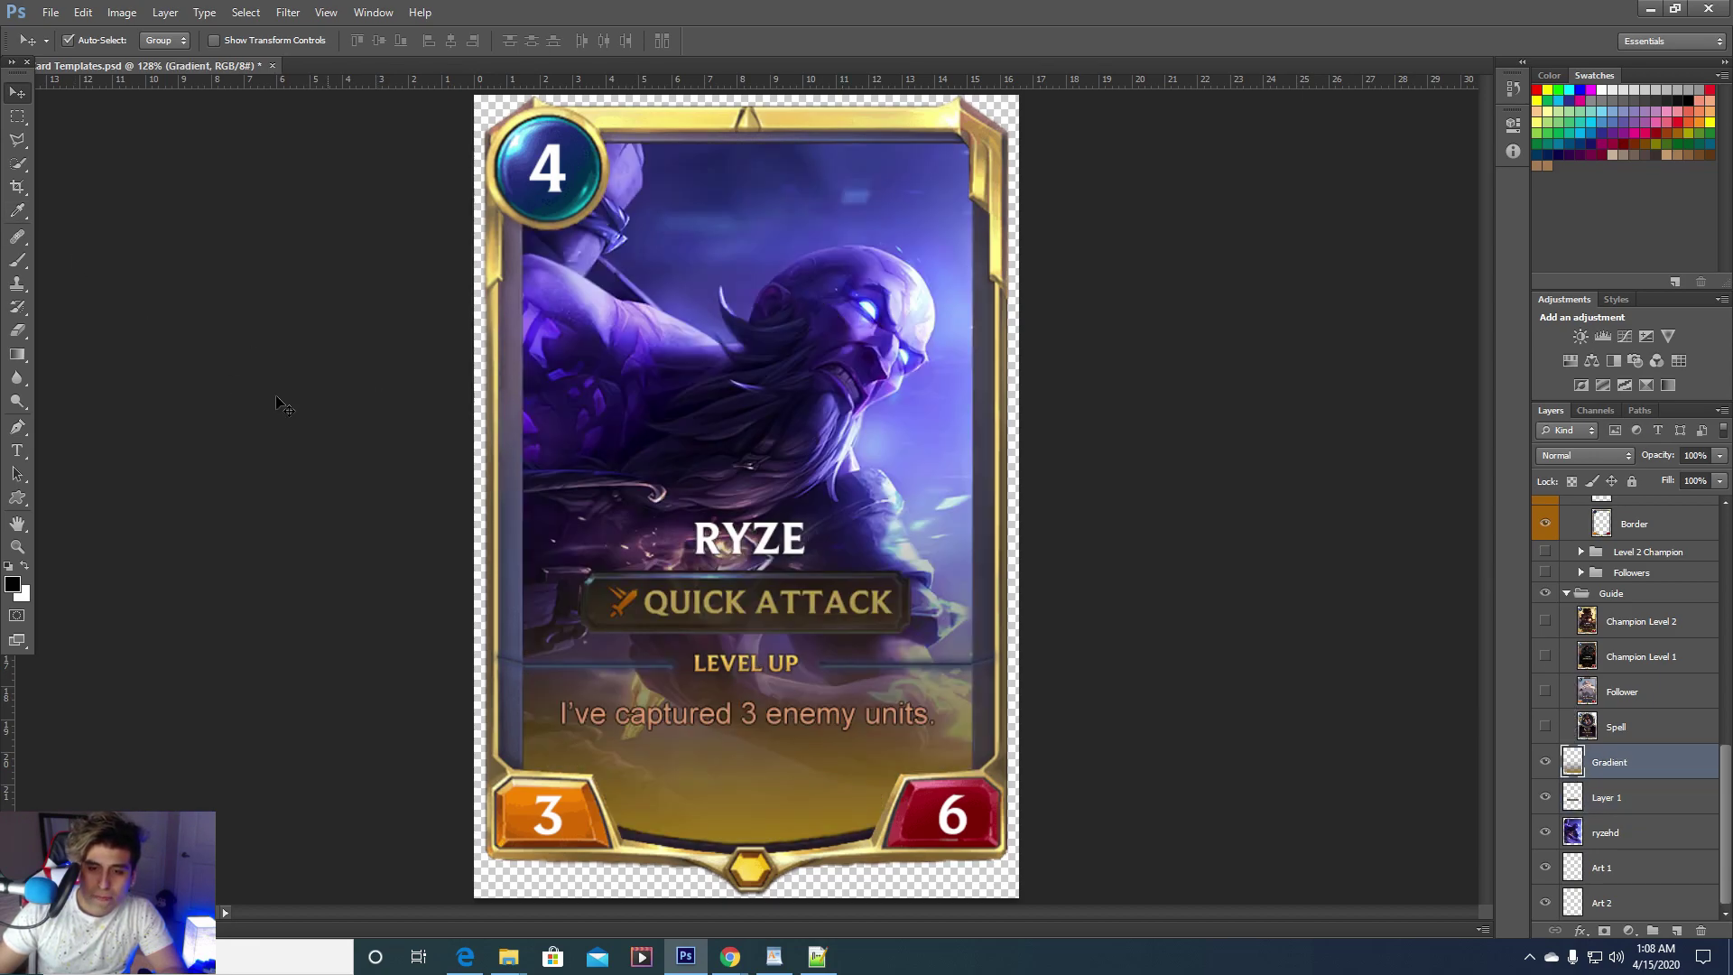
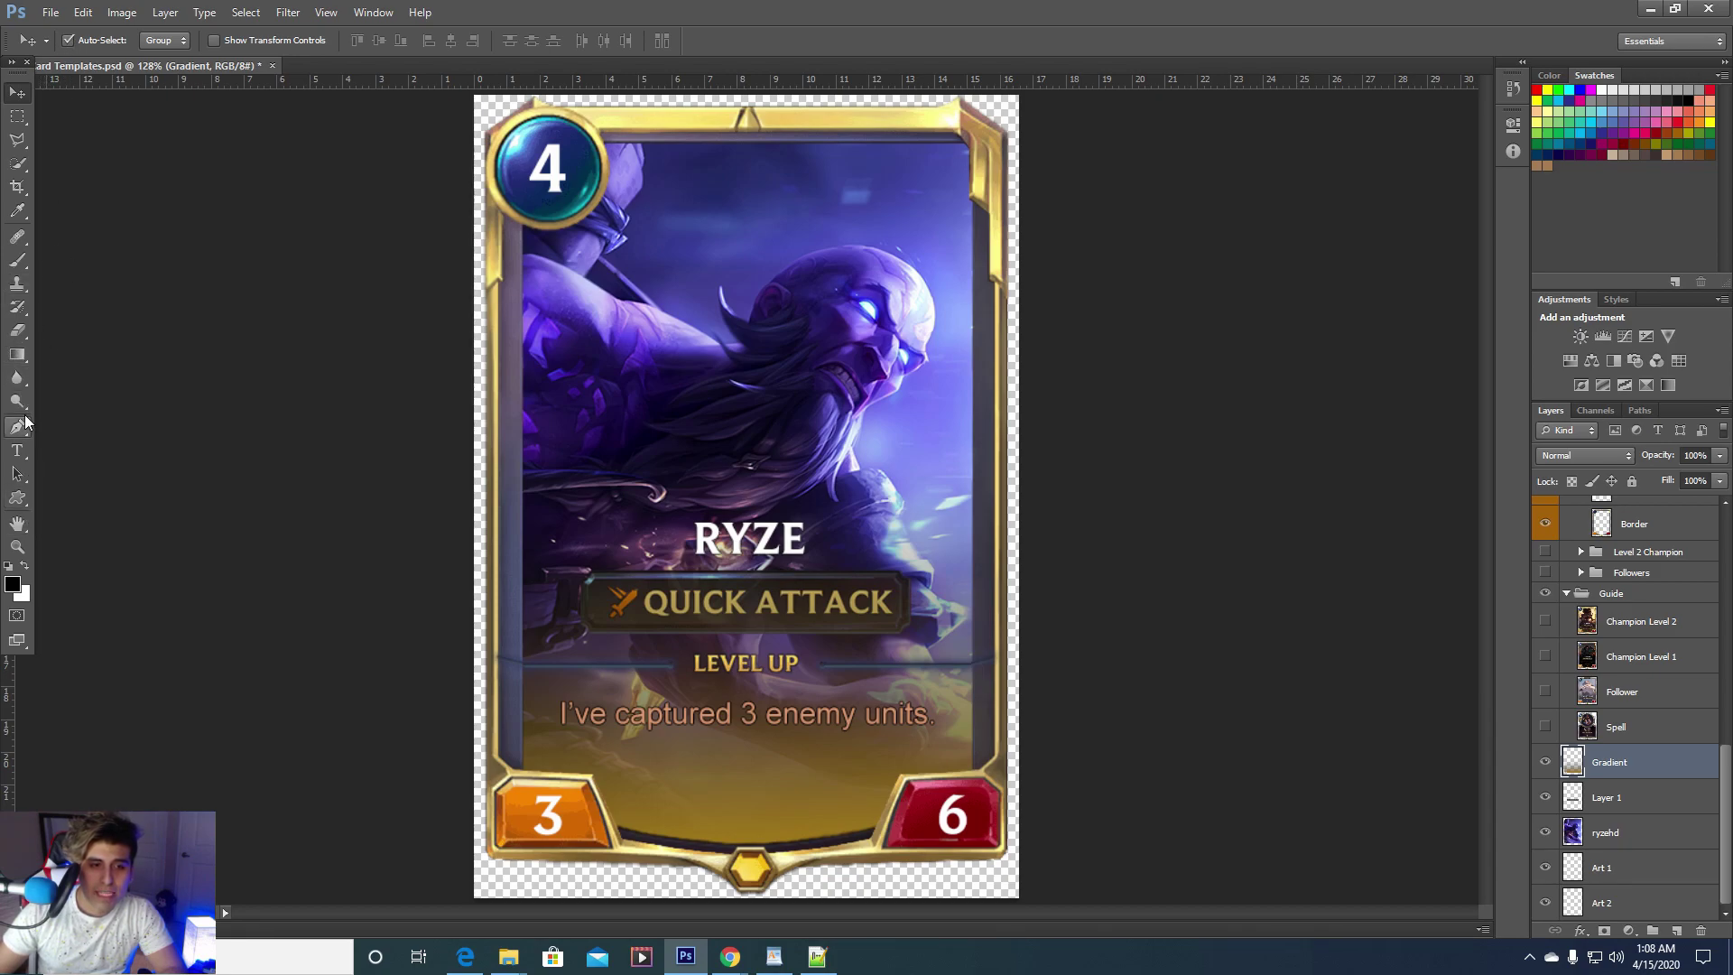
pyautogui.click(17, 354)
pyautogui.click(74, 42)
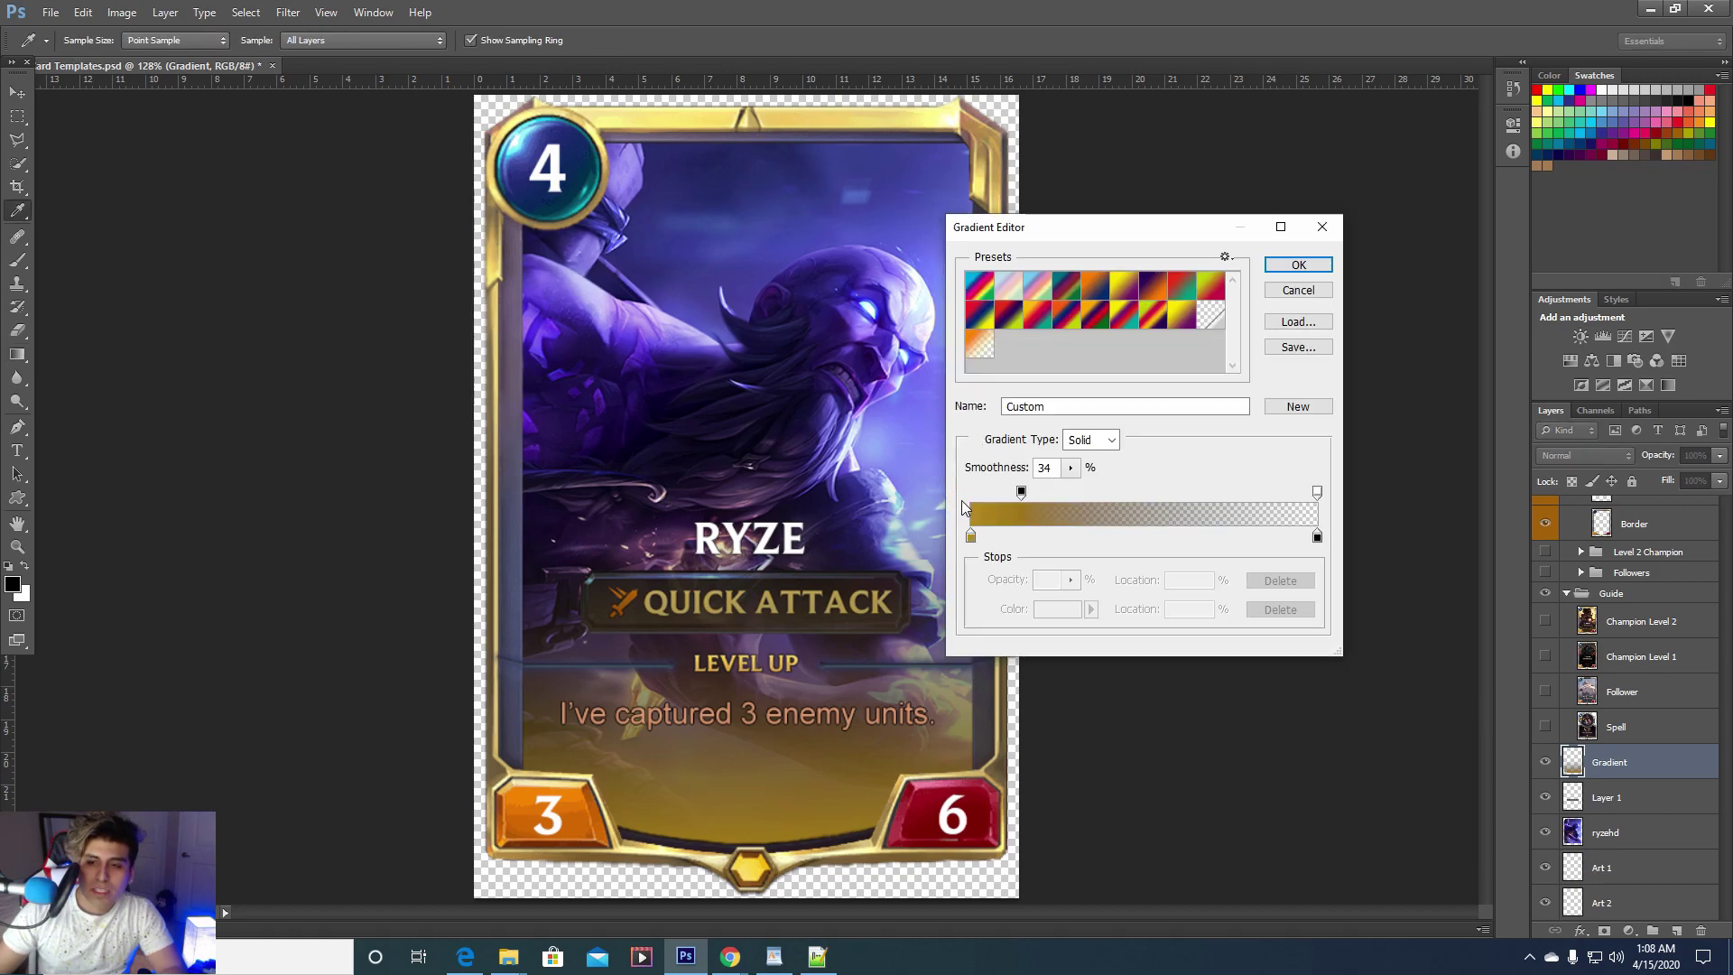
pyautogui.click(970, 536)
pyautogui.click(1057, 608)
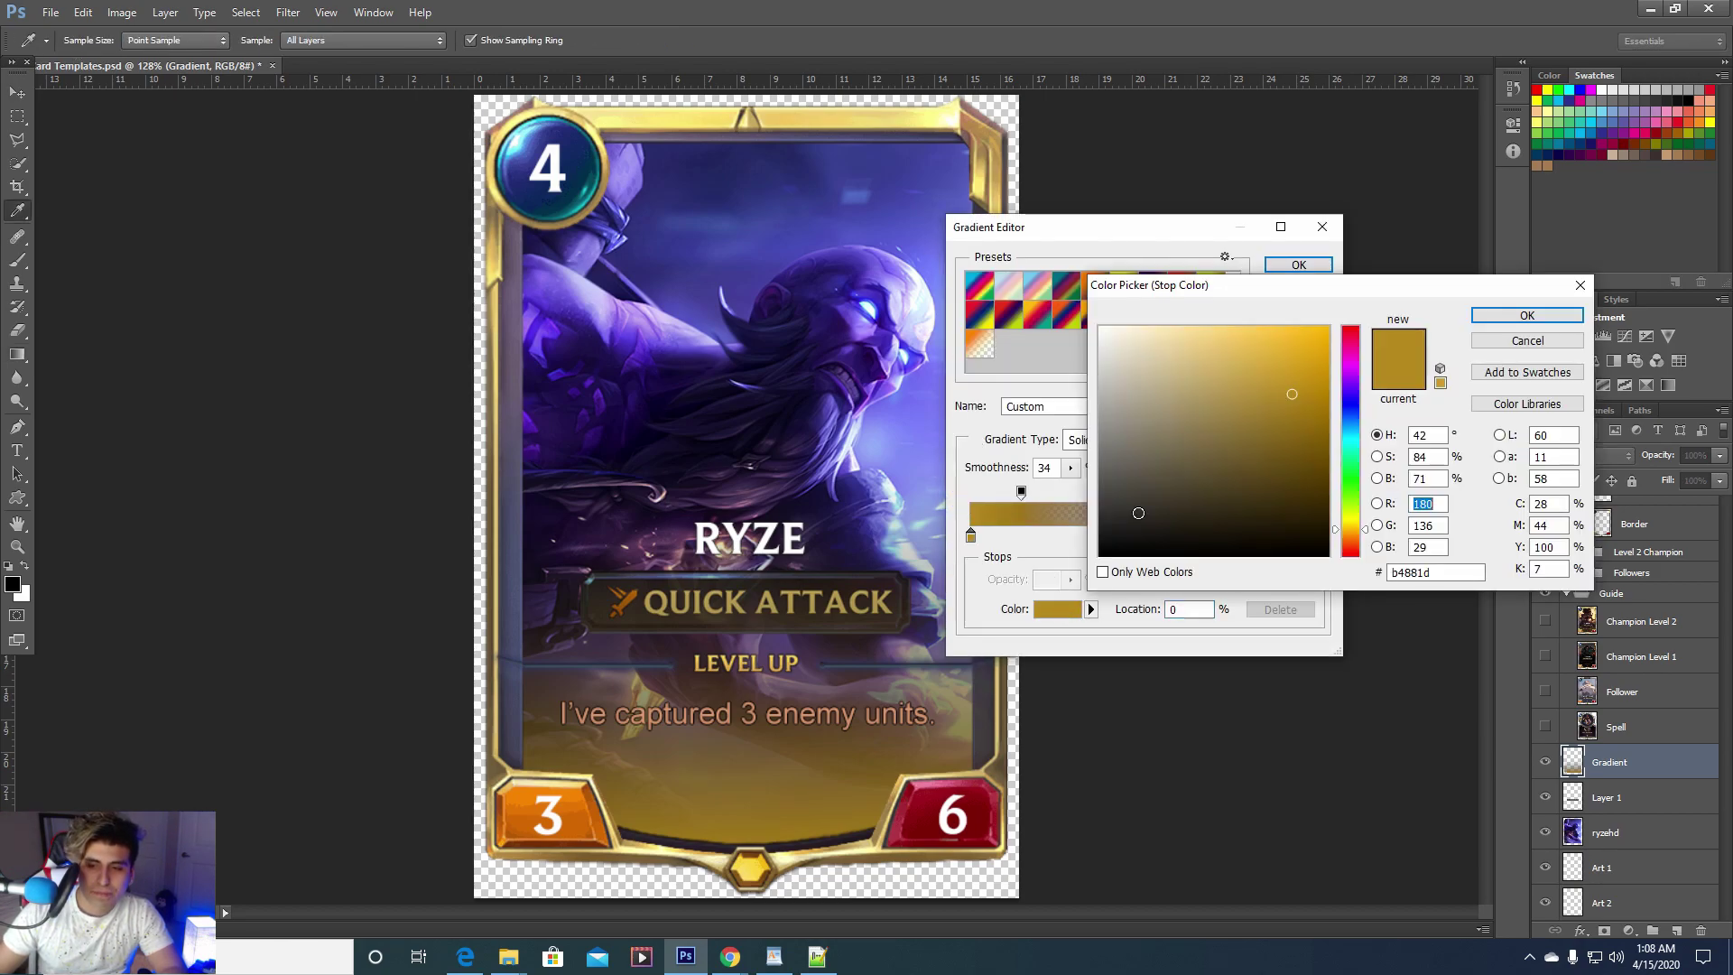
pyautogui.moveTo(1137, 507); pyautogui.dragTo(1097, 559)
pyautogui.click(1480, 318)
pyautogui.moveTo(1021, 491)
pyautogui.mouseDown()
pyautogui.moveTo(1053, 494)
pyautogui.moveTo(1038, 495)
pyautogui.mouseUp()
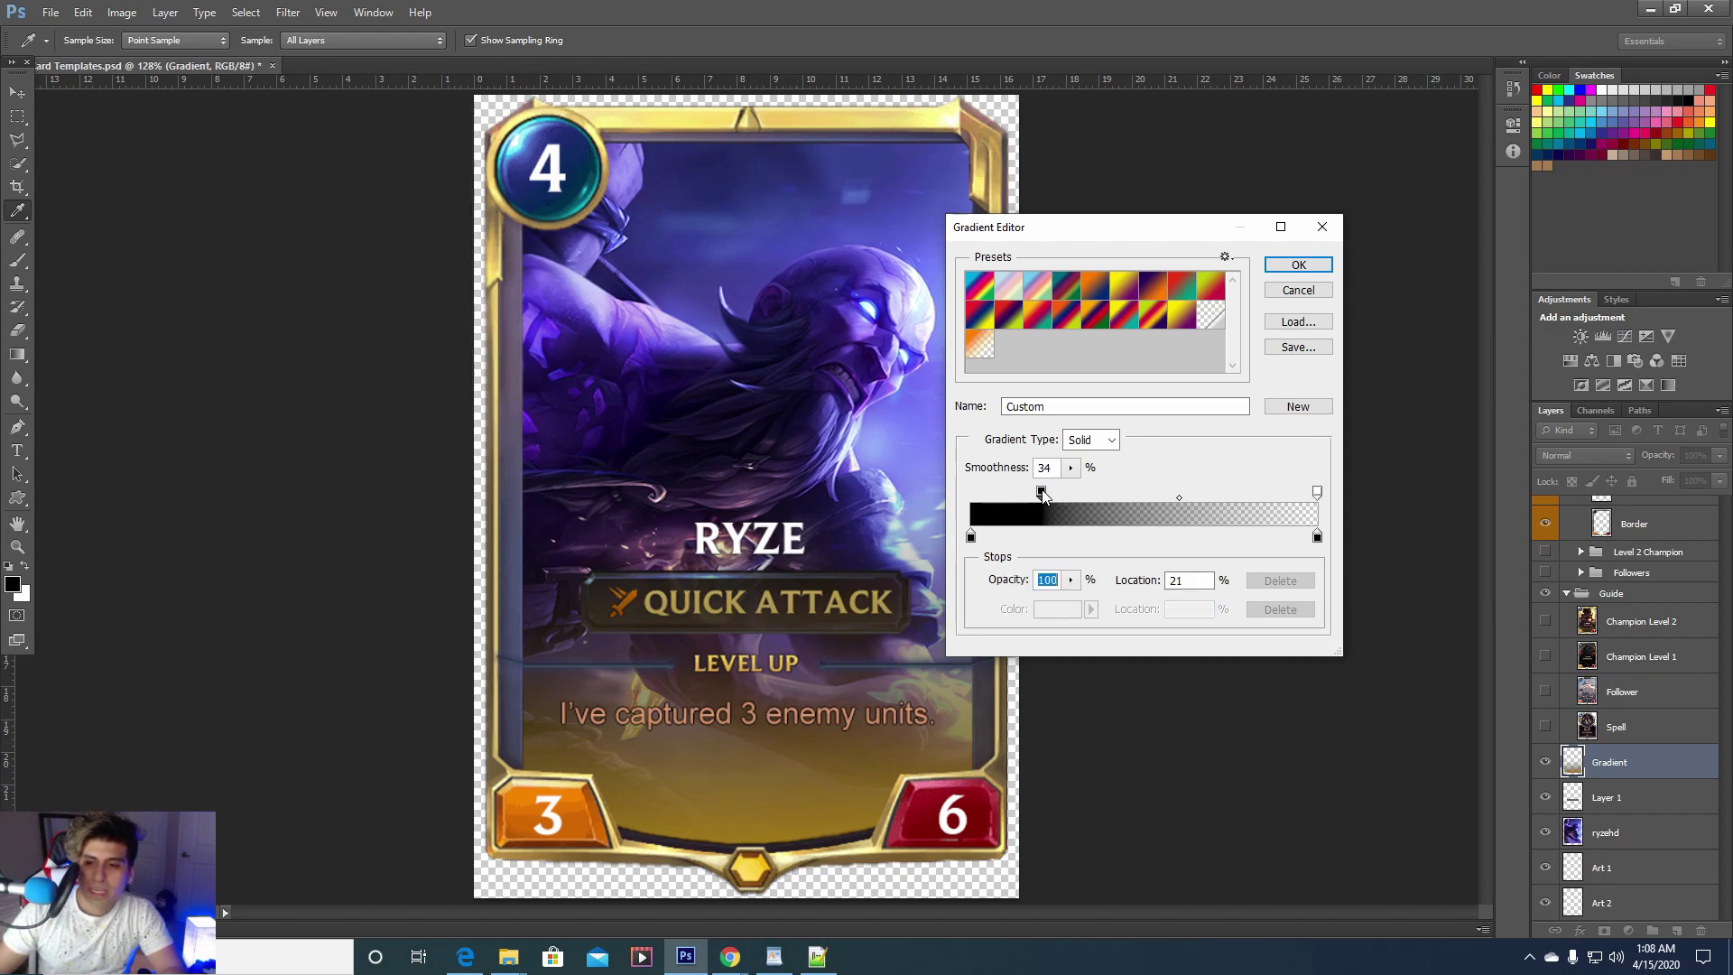
pyautogui.click(1293, 262)
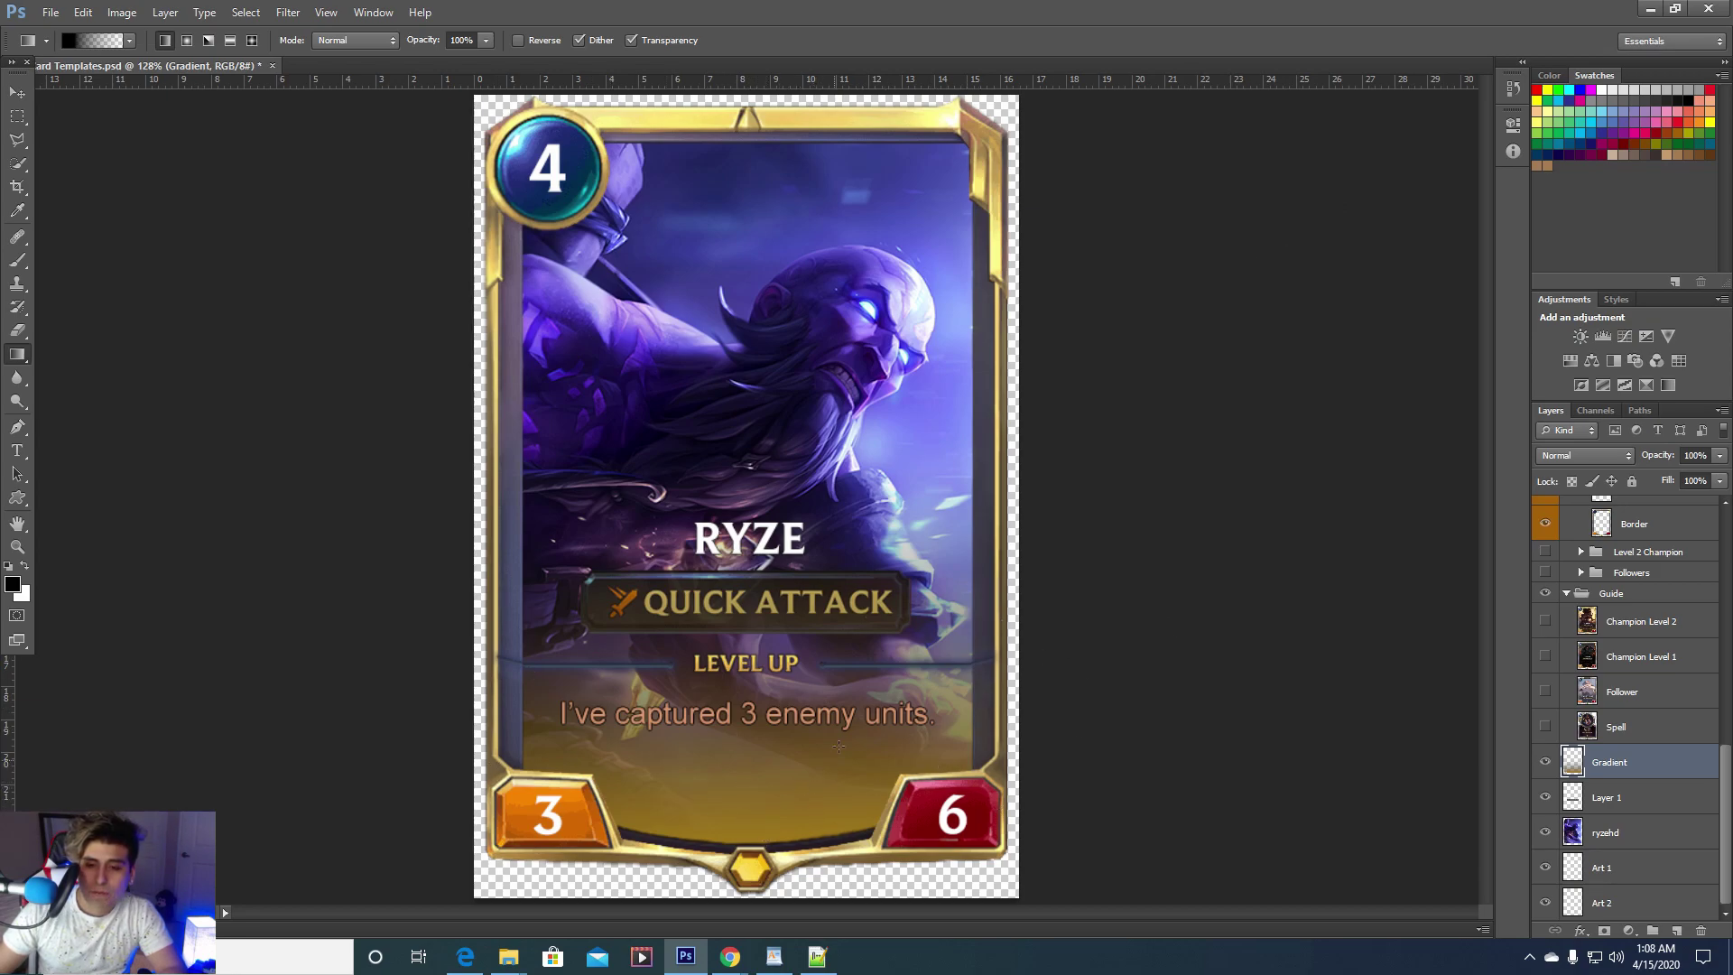
# Erase the existing gold gradient from the lower part of the Gradient layer
pyautogui.click(15, 334)
pyautogui.moveTo(967, 735); pyautogui.dragTo(632, 749)
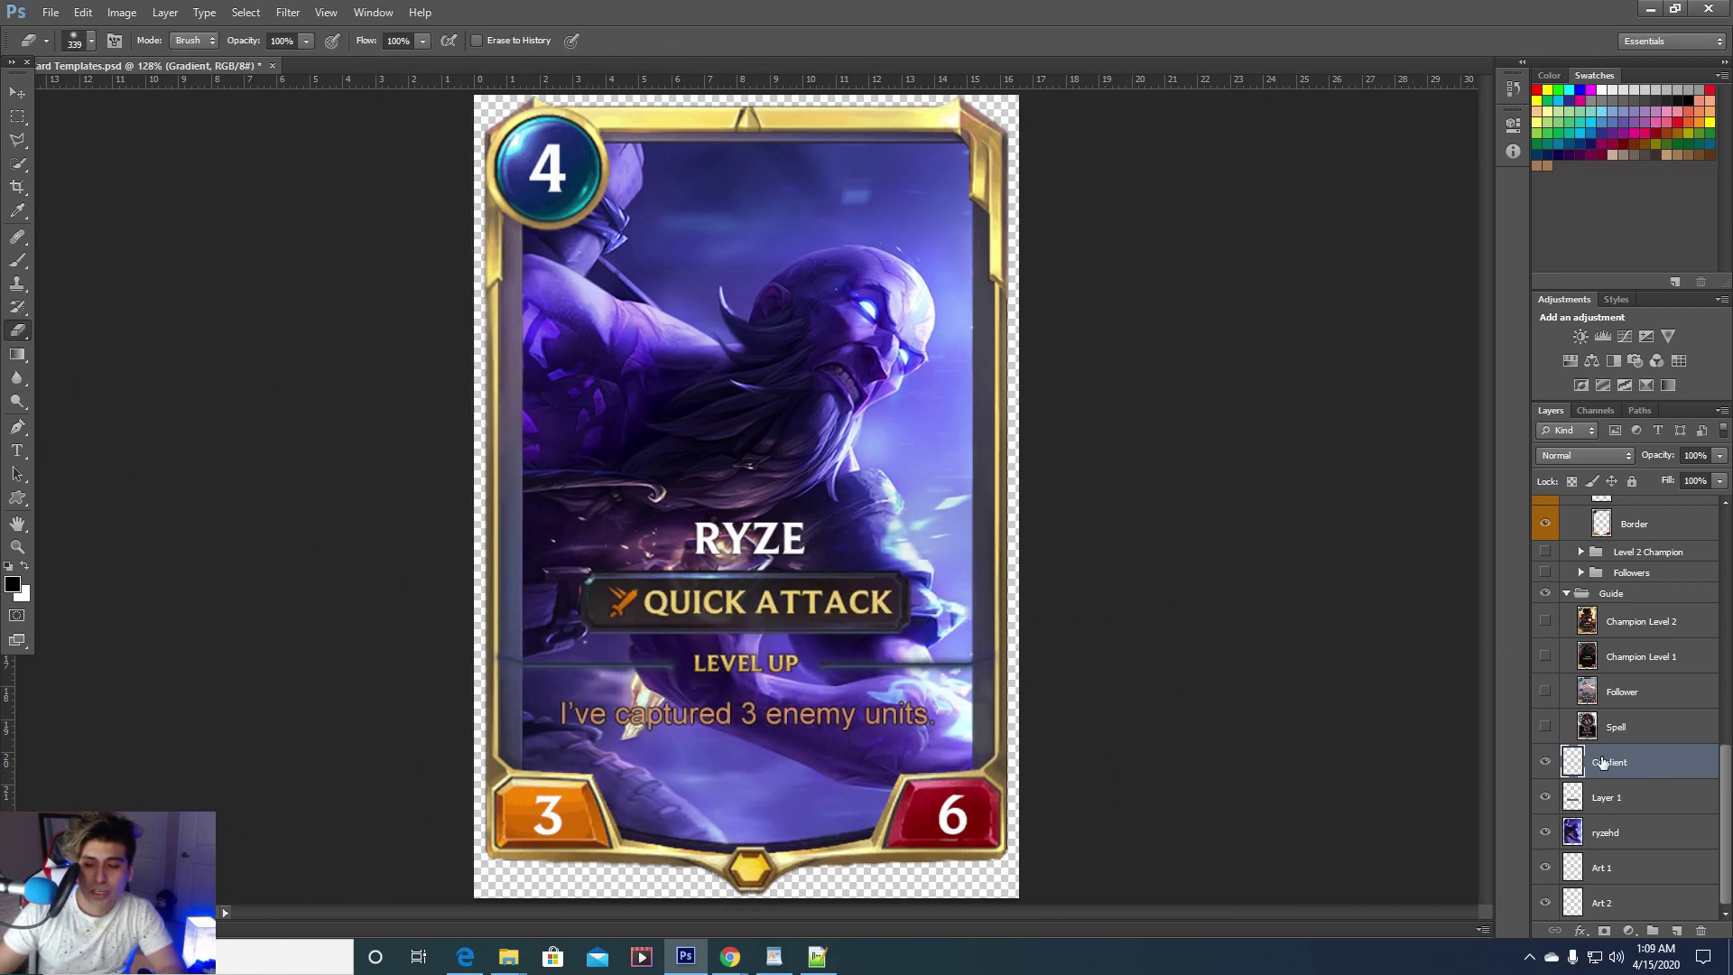
# Try a short black gradient upward from the stat boxes to the QUICK ATTACK badge, and undo it
pyautogui.click(16, 355)
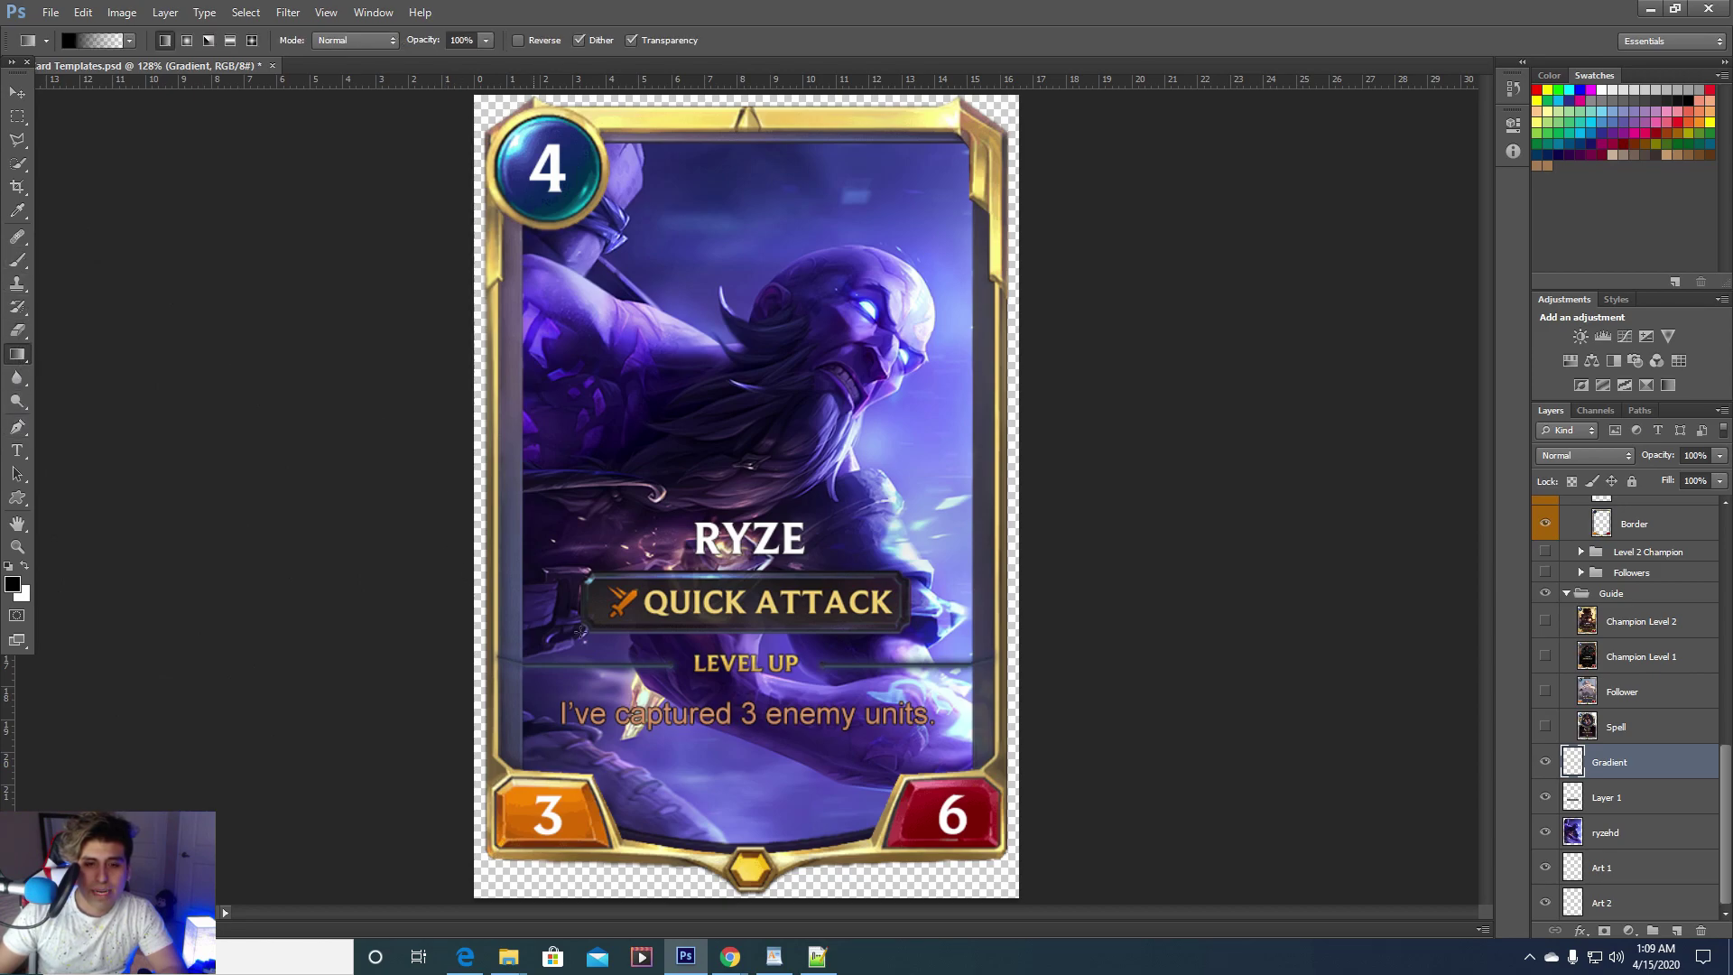
pyautogui.moveTo(748, 763); pyautogui.dragTo(751, 623)
pyautogui.hotkey('ctrl', 'z')
# Move the gradient's opacity stop to 35% and draw the black gradient from the card's bottom edge up to the QUICK ATTACK badge
pyautogui.click(90, 39)
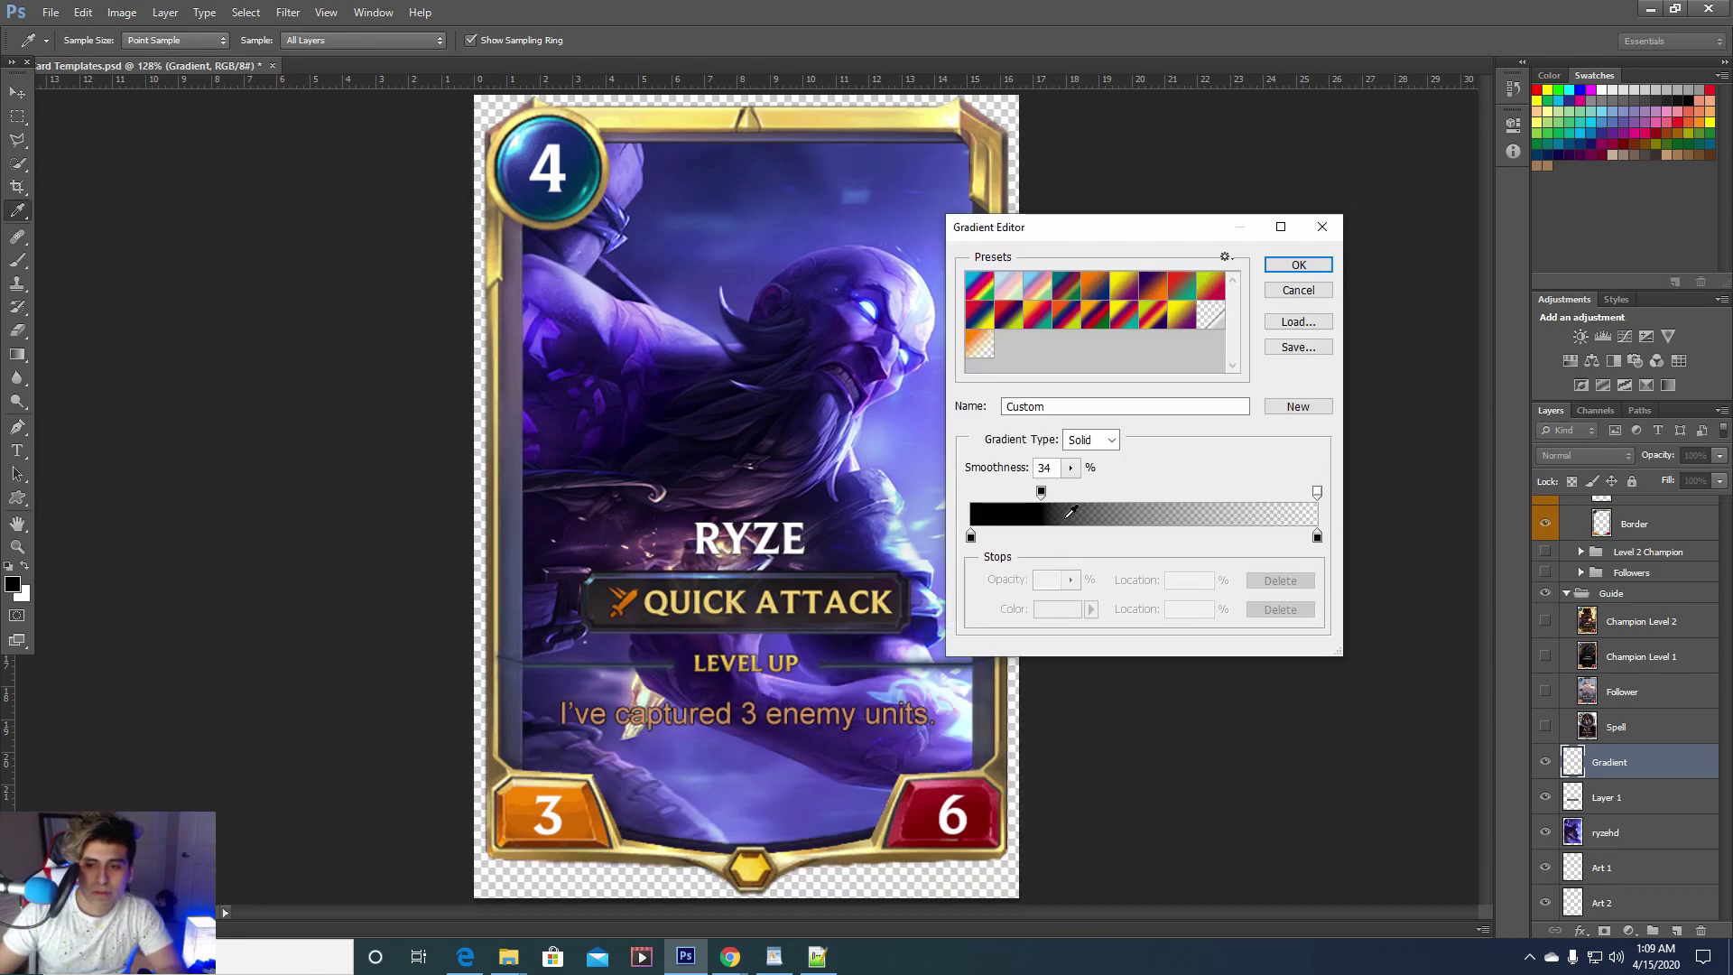
pyautogui.moveTo(1042, 492); pyautogui.dragTo(1091, 492)
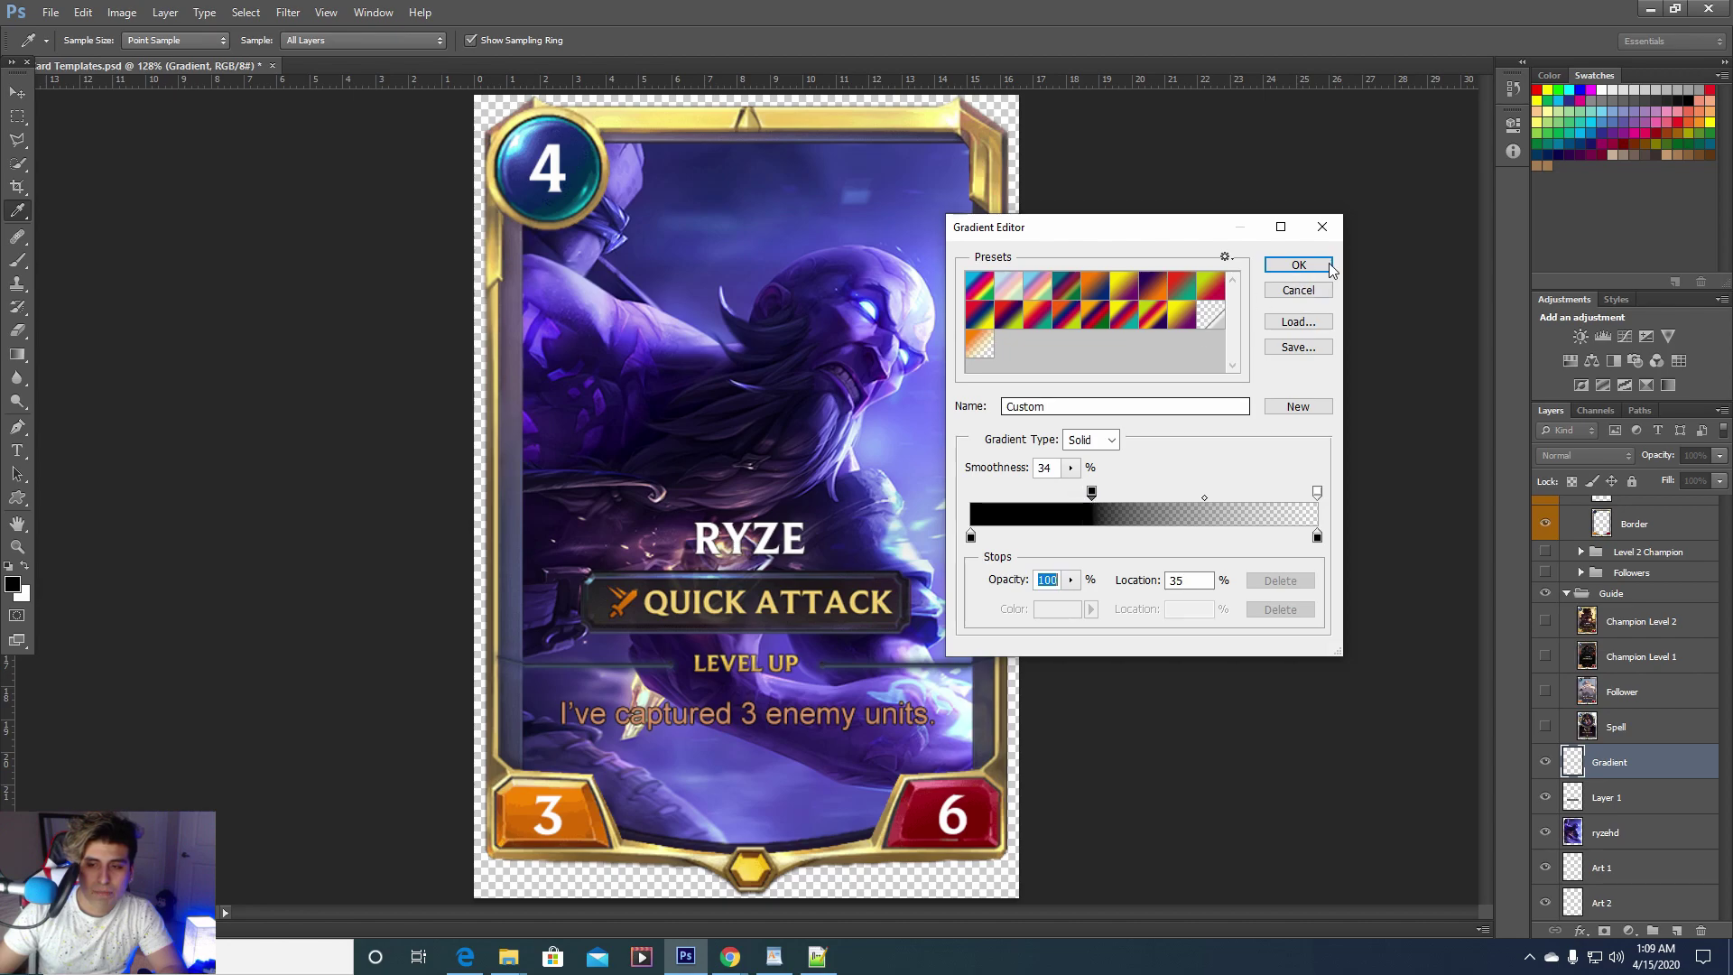
pyautogui.click(1298, 265)
pyautogui.moveTo(758, 880); pyautogui.dragTo(751, 591)
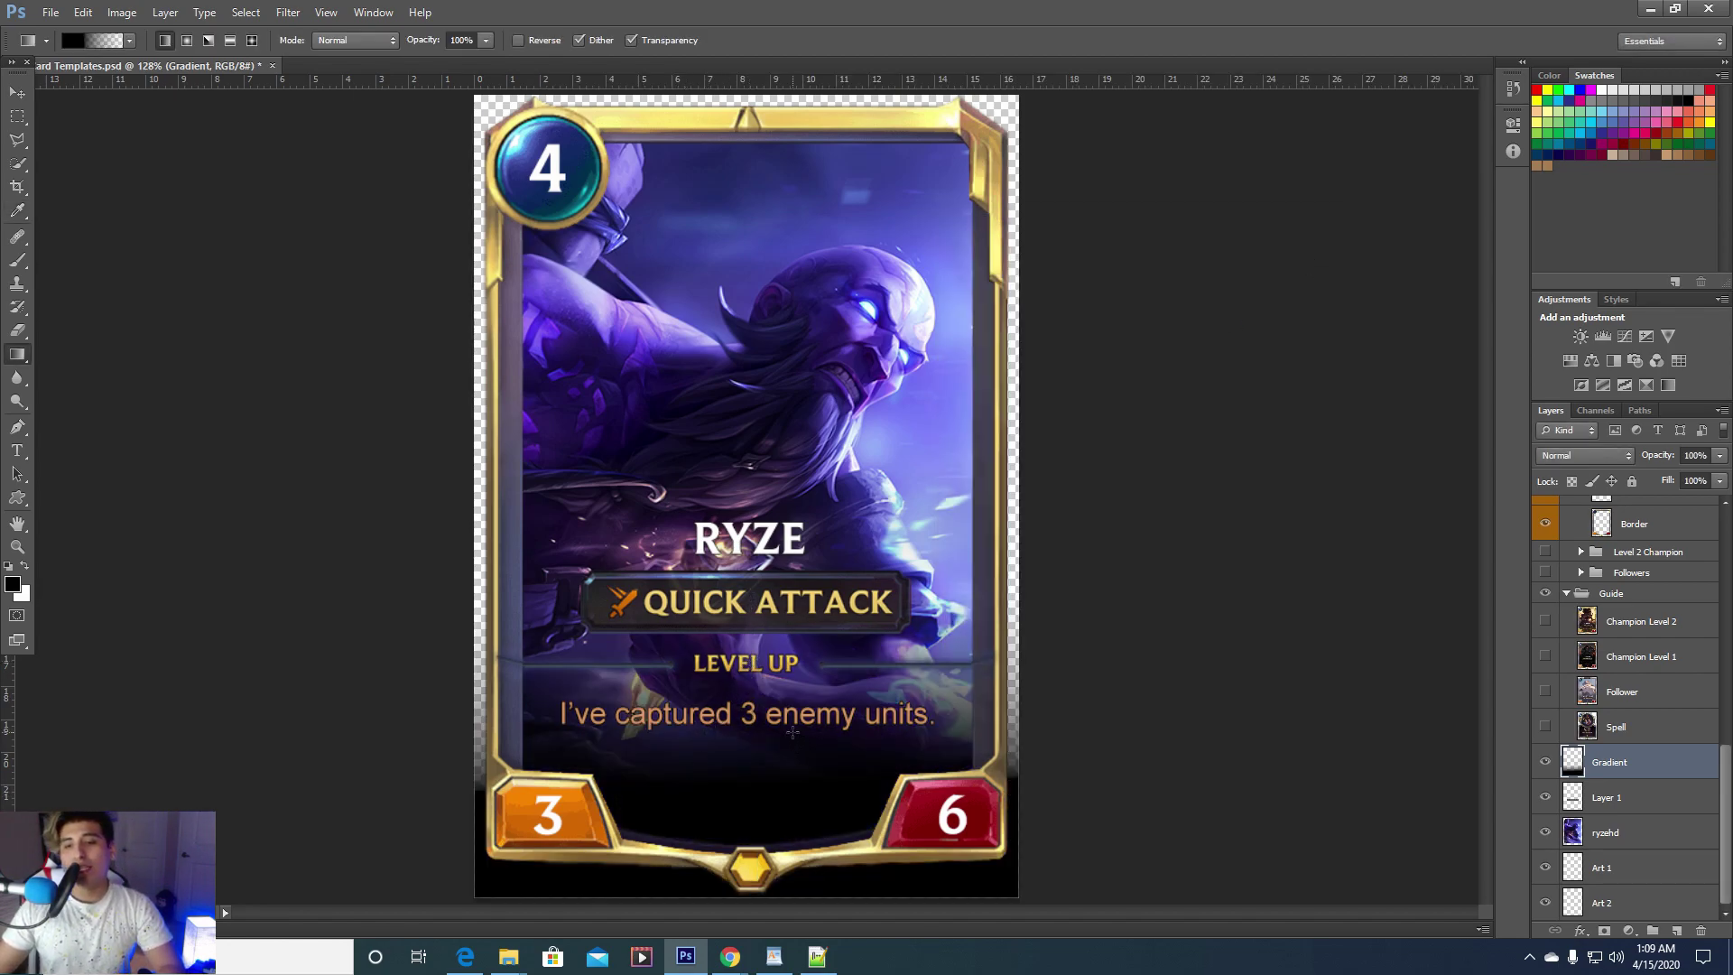
pyautogui.hotkey('ctrl', 'z')
pyautogui.scroll(-4, 799, 695)
pyautogui.scroll(4, 800, 686)
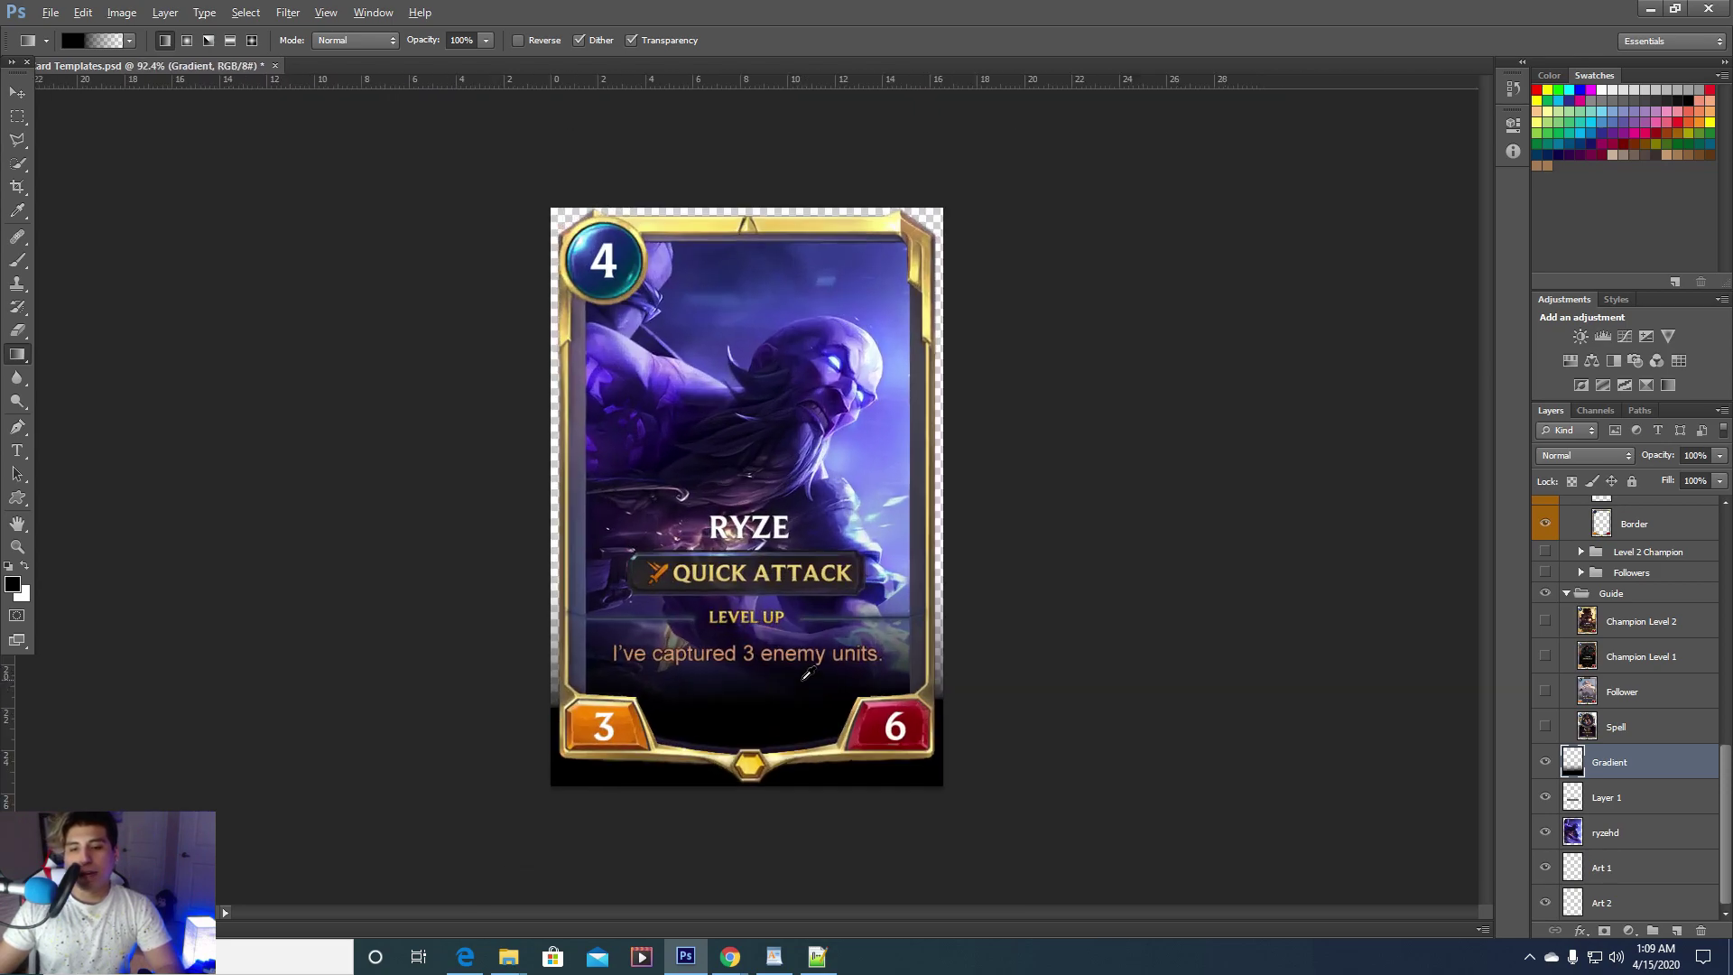
# Undo the last gradient and move the gradient's black opacity stop slightly farther toward the transparent end
pyautogui.moveTo(753, 744); pyautogui.dragTo(753, 559)
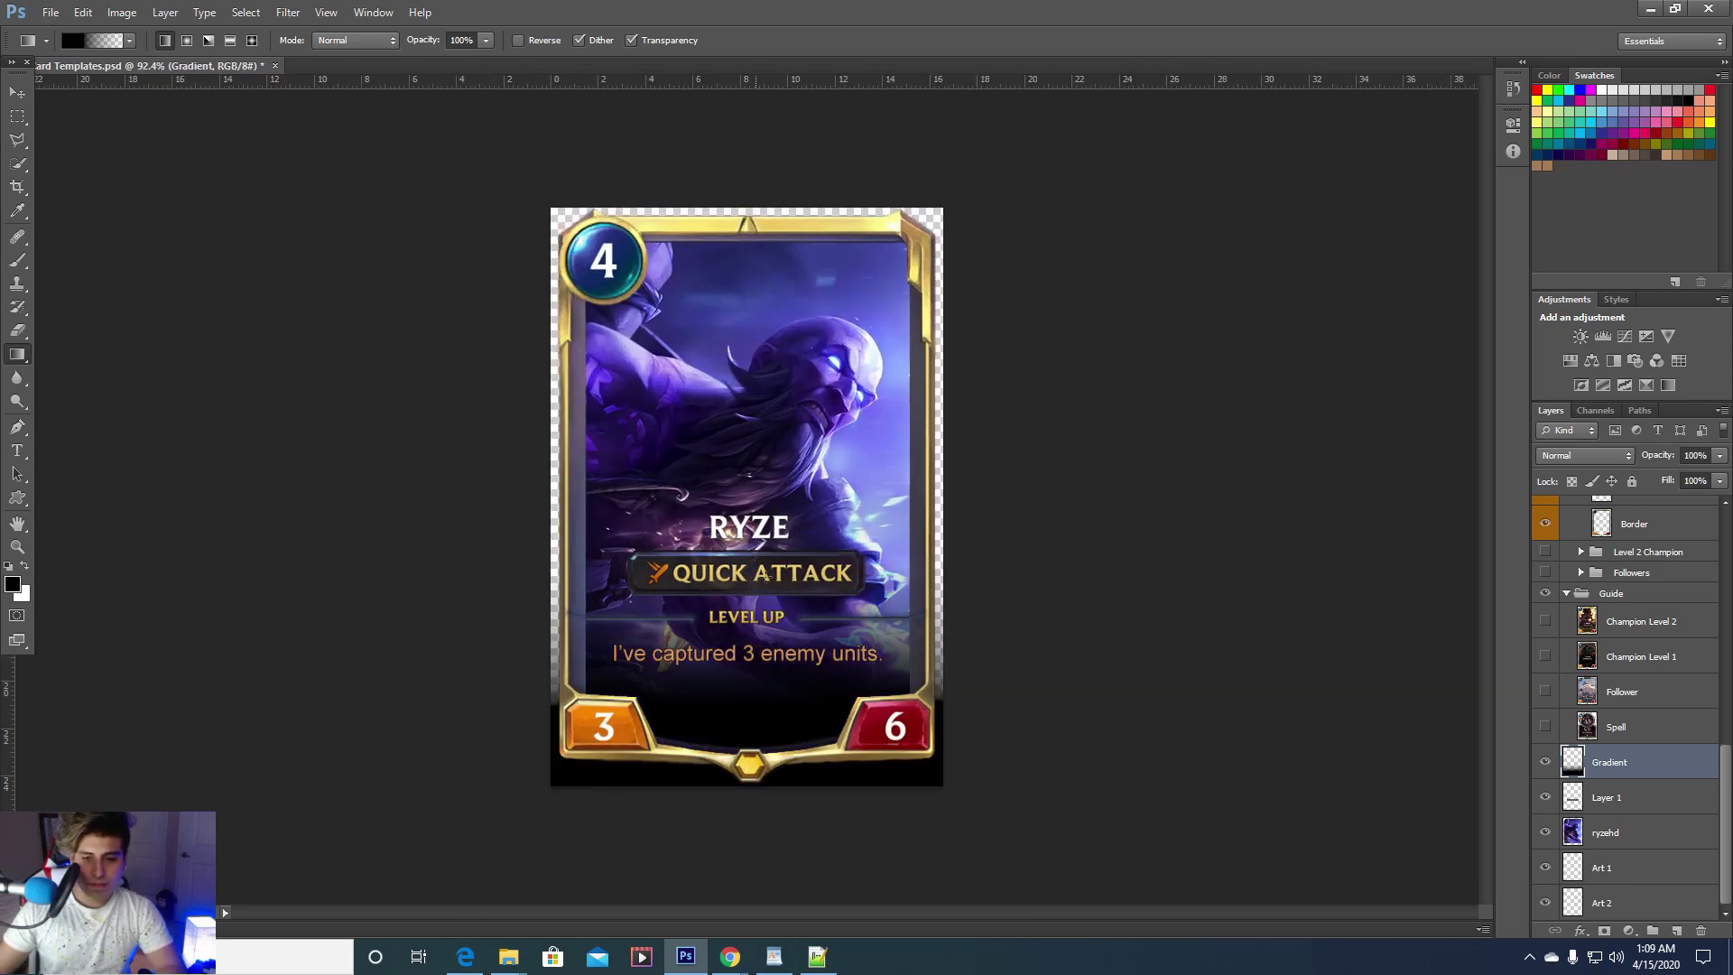
pyautogui.hotkey('ctrl', 'z')
pyautogui.click(91, 39)
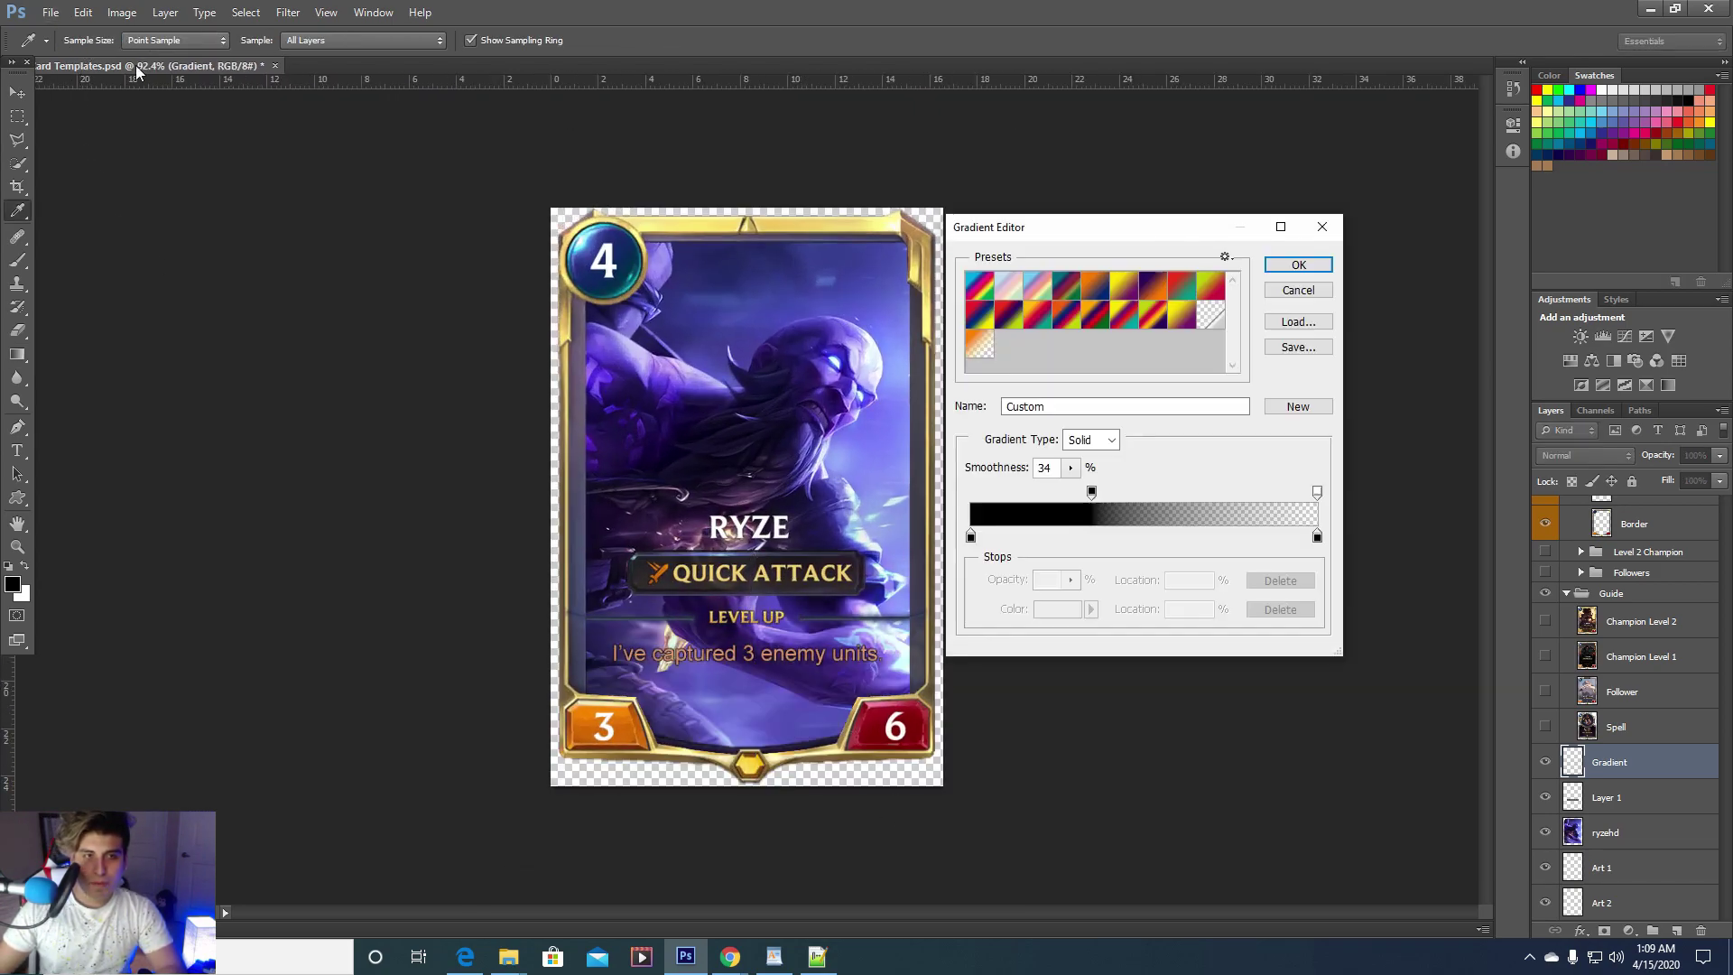
pyautogui.moveTo(1094, 492); pyautogui.dragTo(1106, 492)
pyautogui.click(1118, 492)
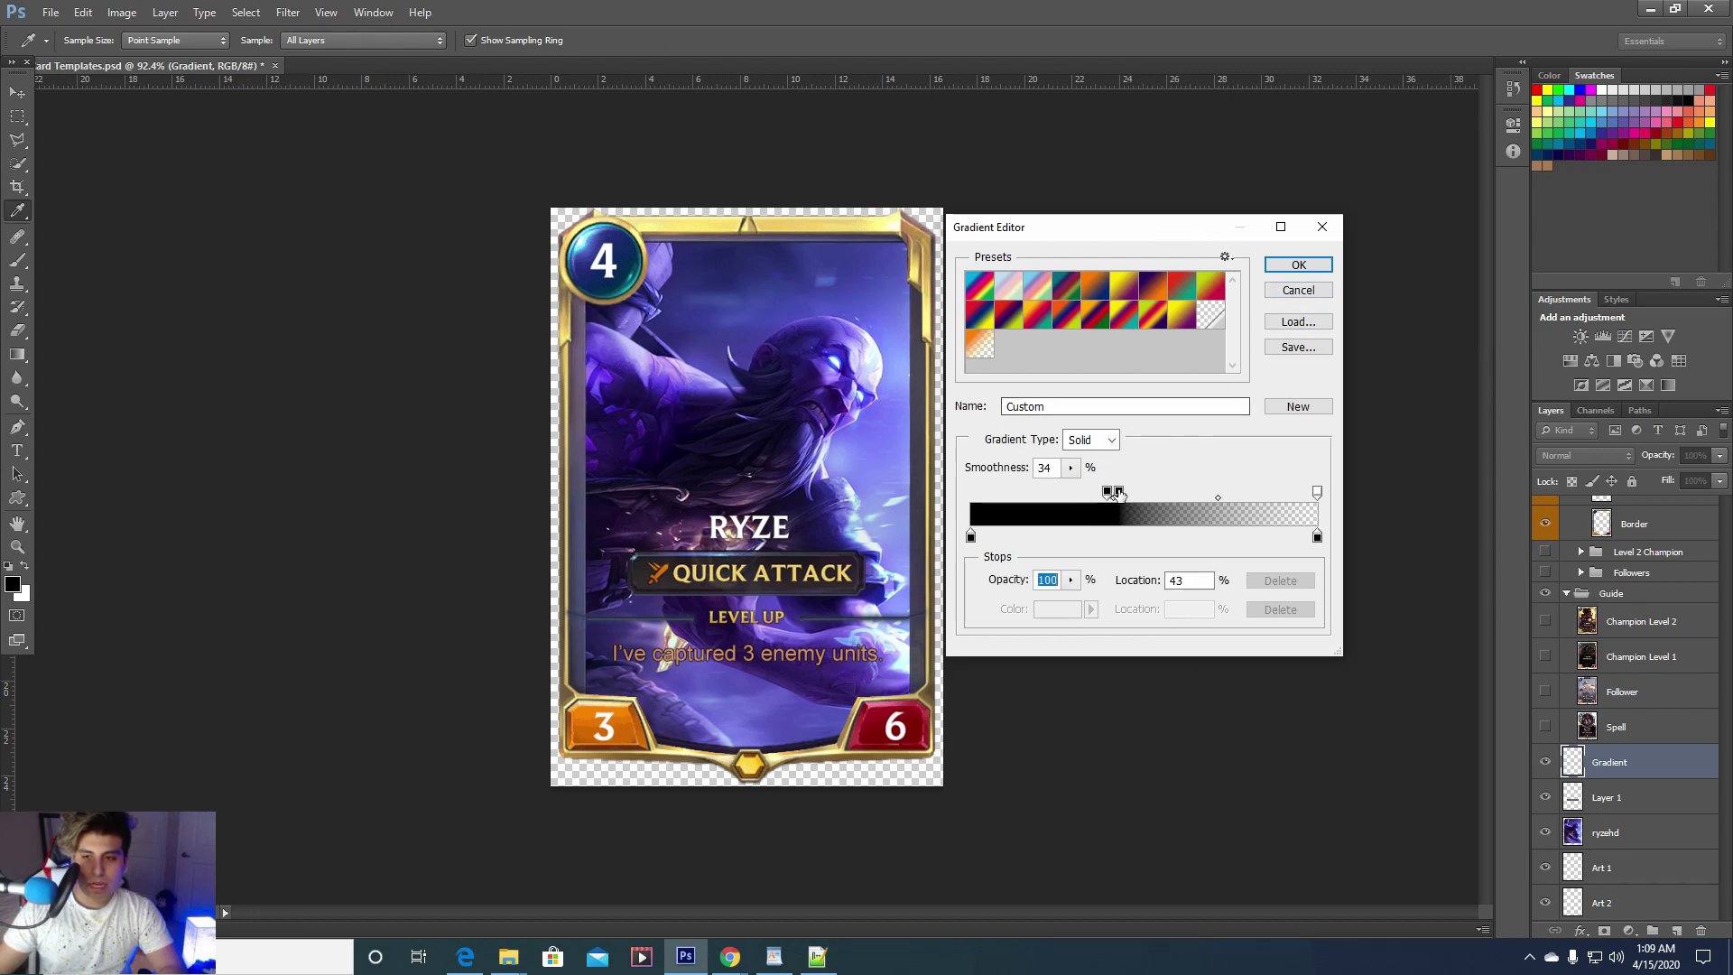
pyautogui.click(1254, 580)
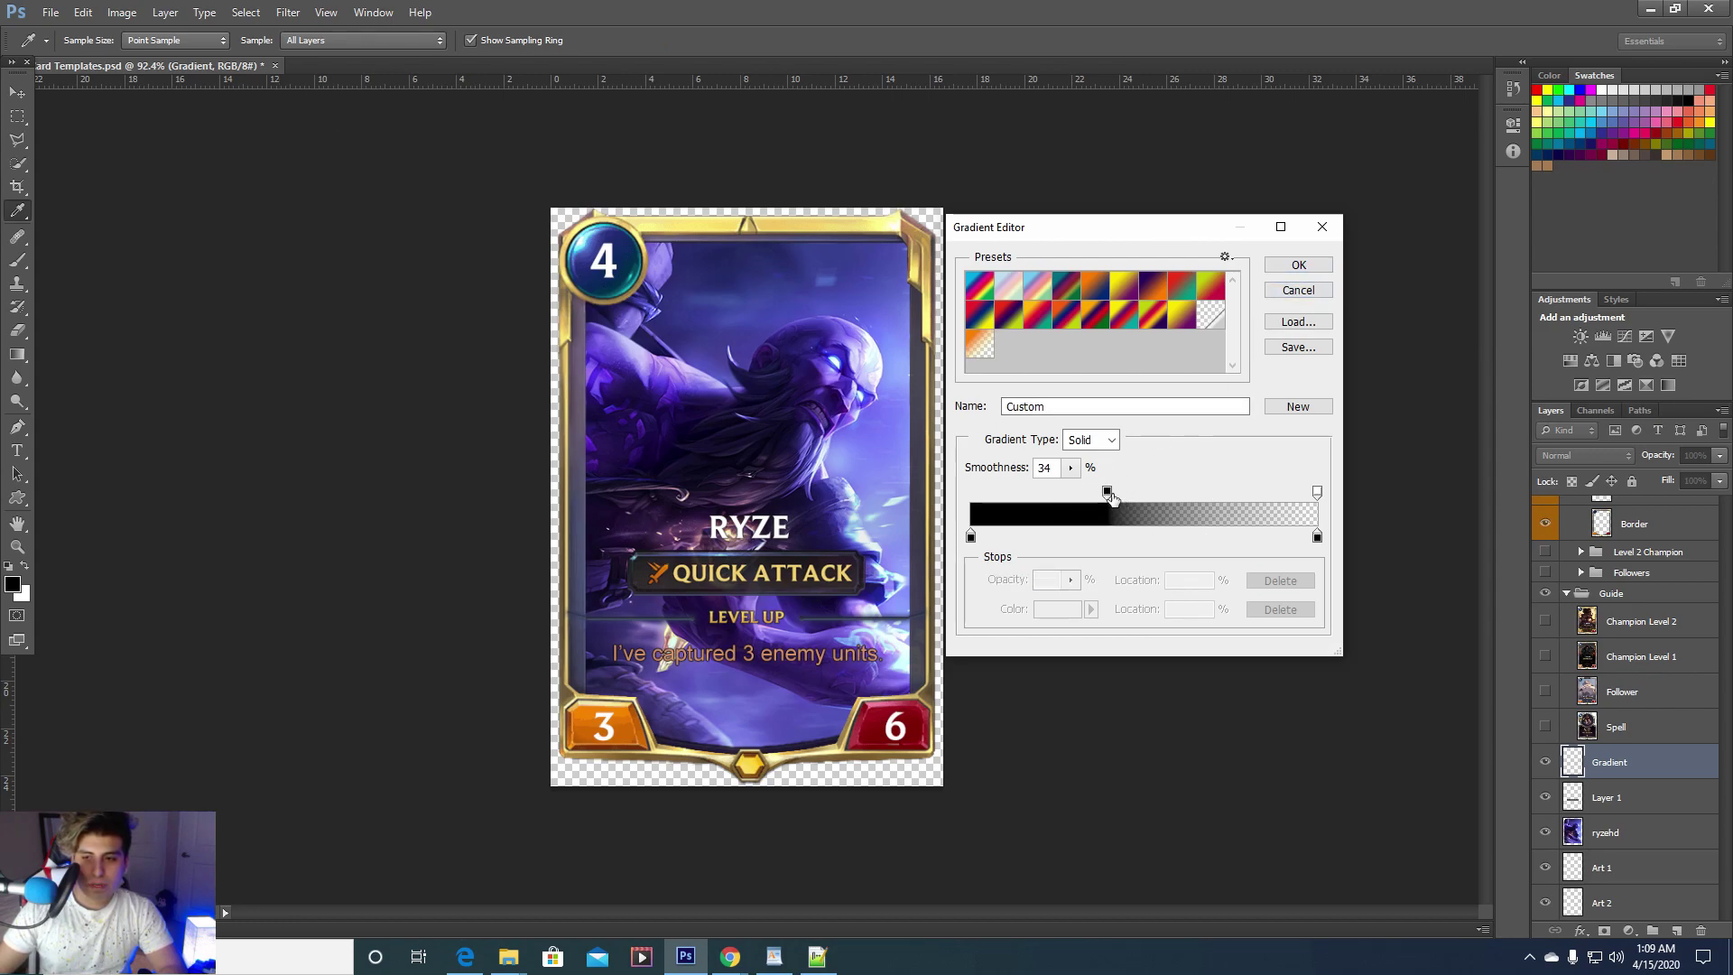
pyautogui.moveTo(1107, 491); pyautogui.dragTo(1125, 499)
pyautogui.click(1281, 289)
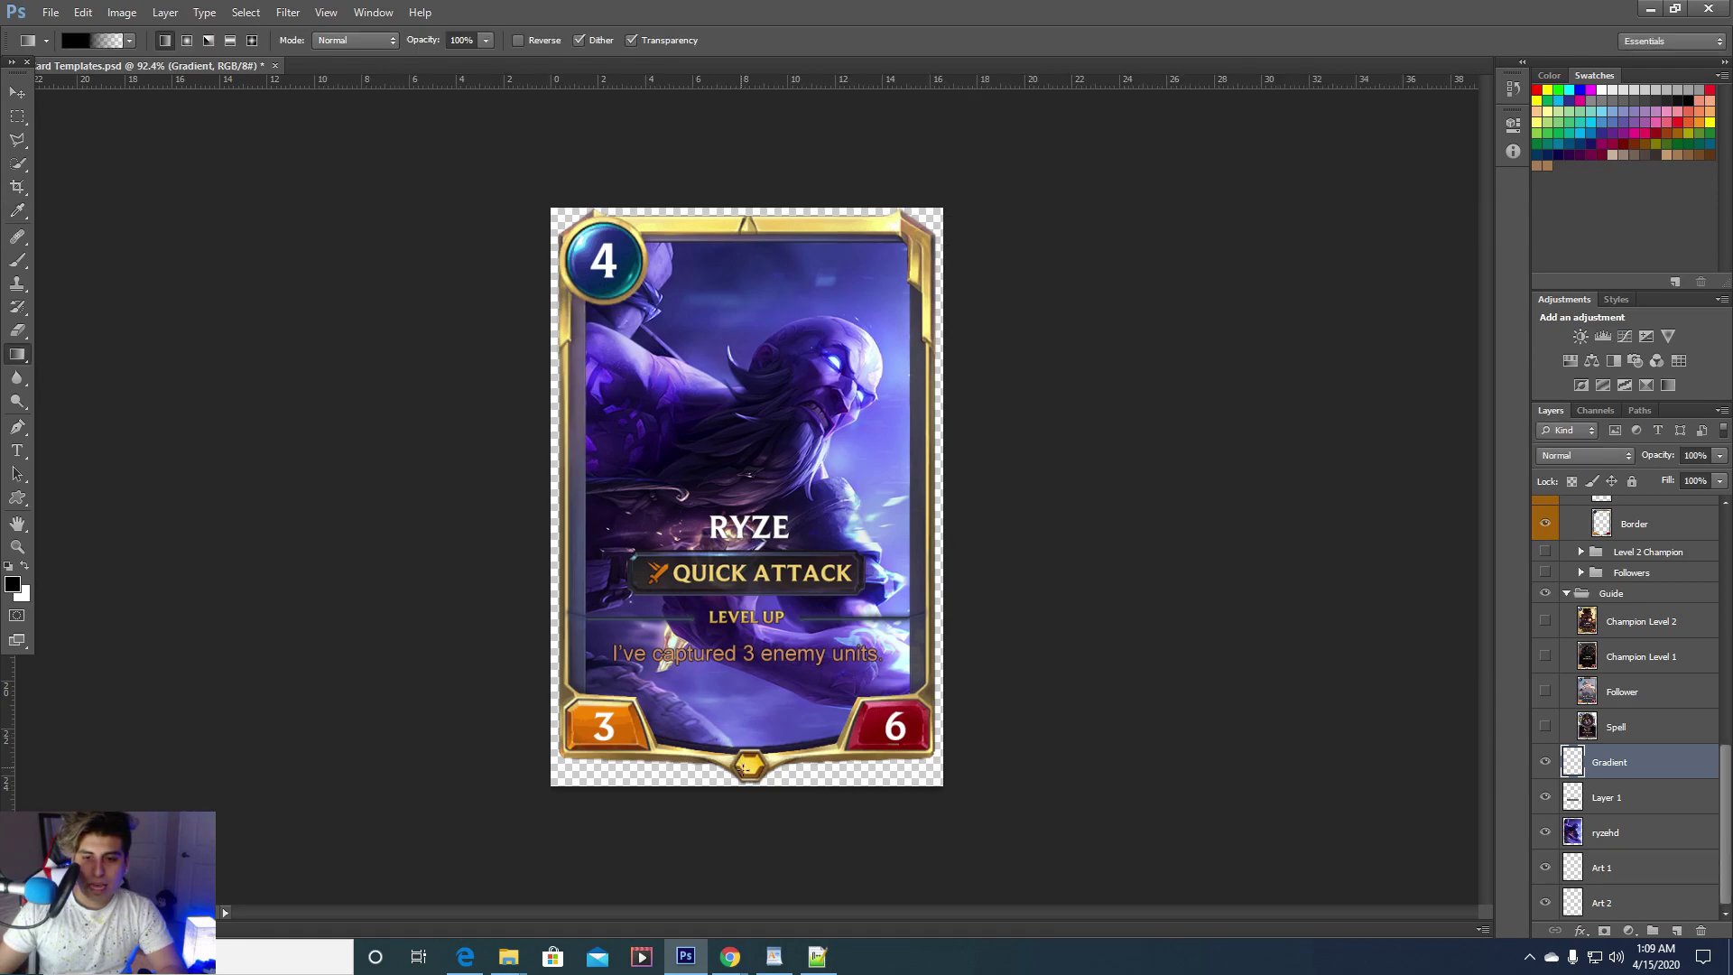
# Undo a trial gradient over the level-up text and redraw the black gradient upward from the card's bottom edge
pyautogui.moveTo(746, 638); pyautogui.dragTo(748, 539)
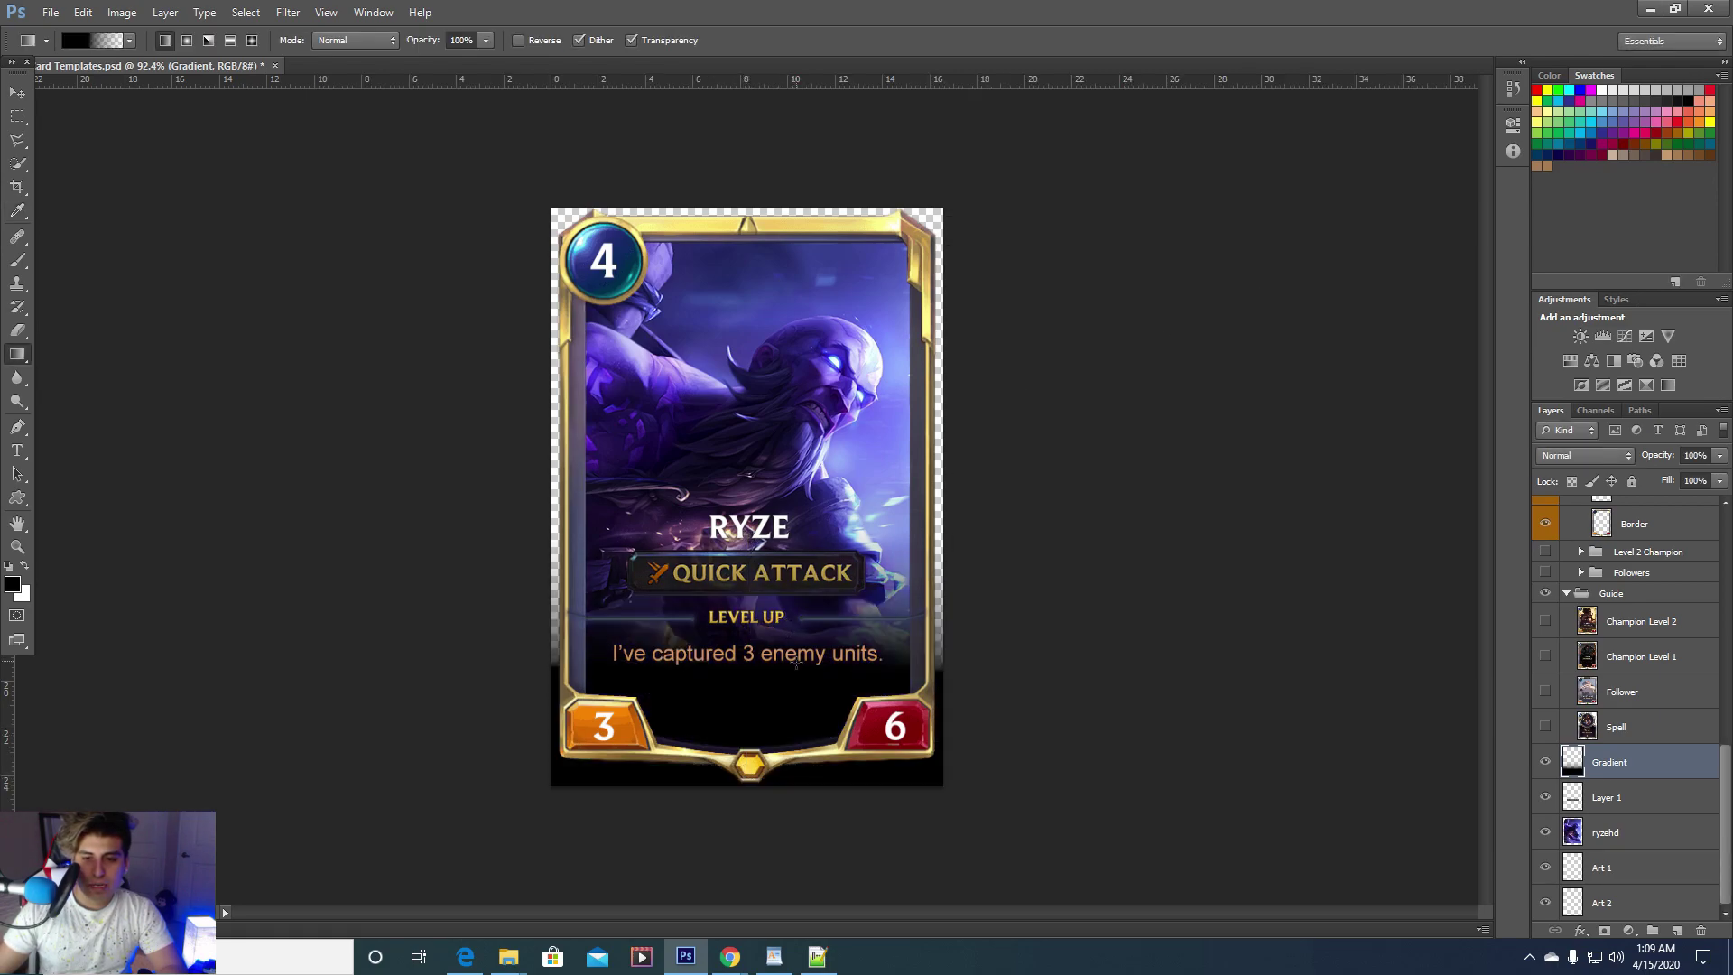
pyautogui.hotkey('ctrl', 'z')
pyautogui.moveTo(742, 788); pyautogui.dragTo(742, 788)
pyautogui.keyDown('alt'); pyautogui.scroll(1, 742, 788); pyautogui.keyUp('alt')
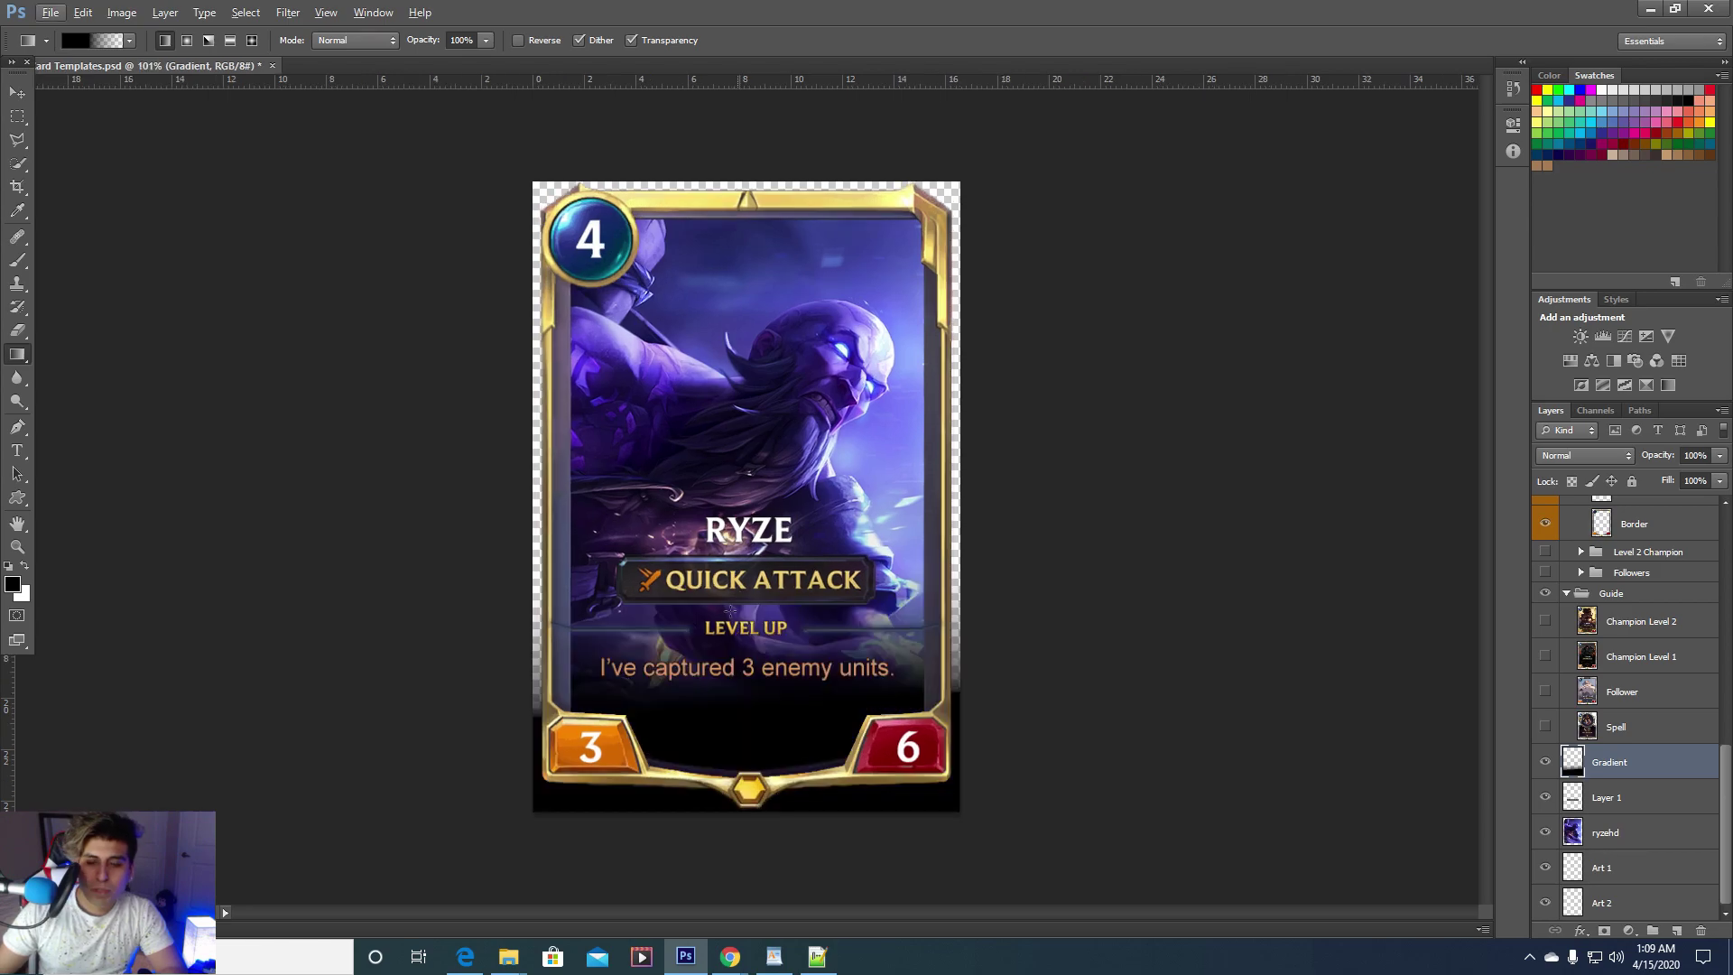
# Outline the card's interior along its gold border with a closed Polygonal Lasso selection
pyautogui.click(17, 140)
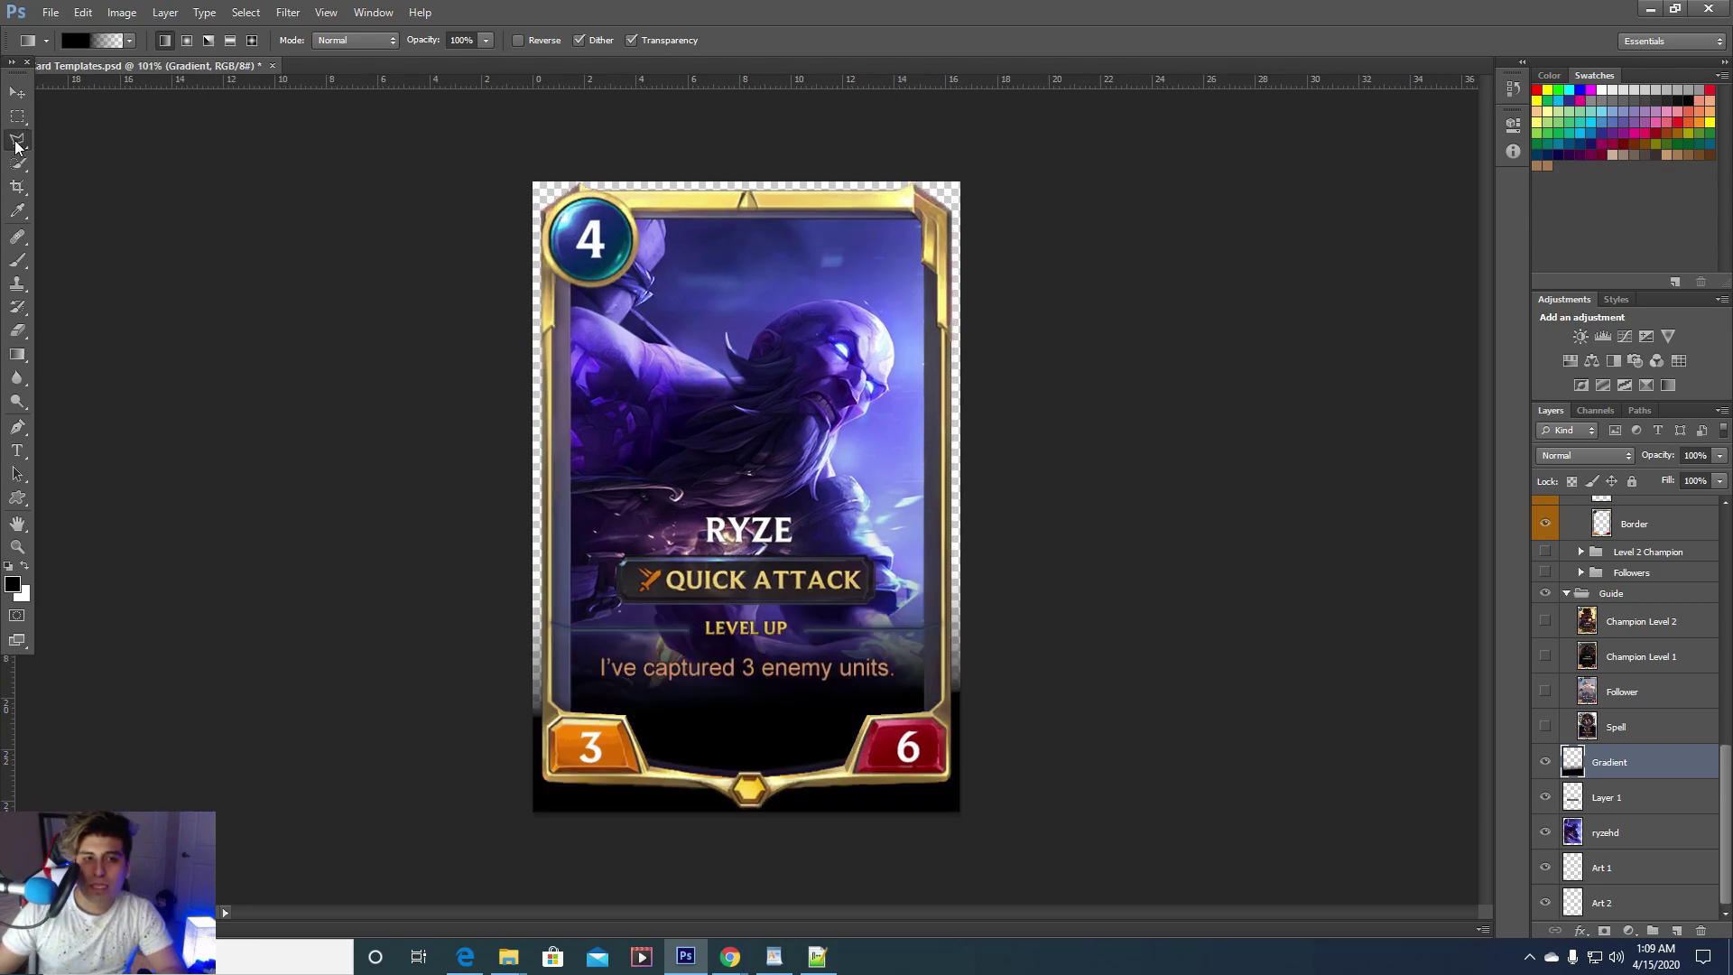
pyautogui.click(566, 775)
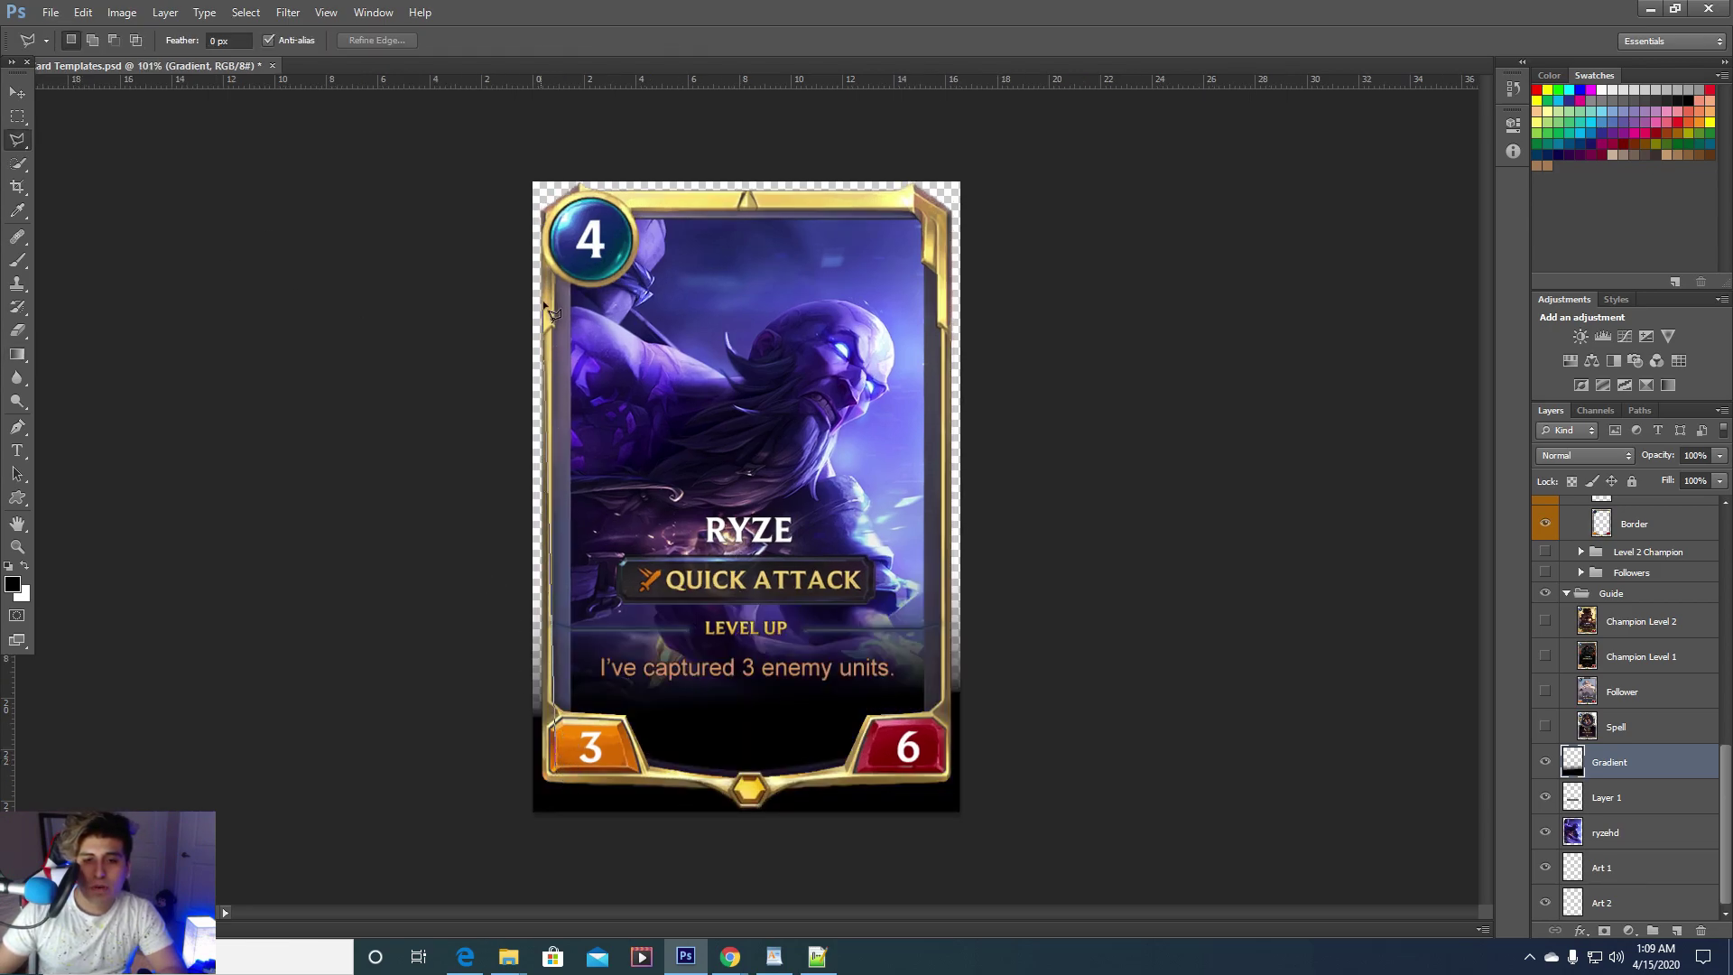
pyautogui.click(562, 233)
pyautogui.click(619, 200)
pyautogui.click(913, 200)
pyautogui.click(941, 217)
pyautogui.click(942, 299)
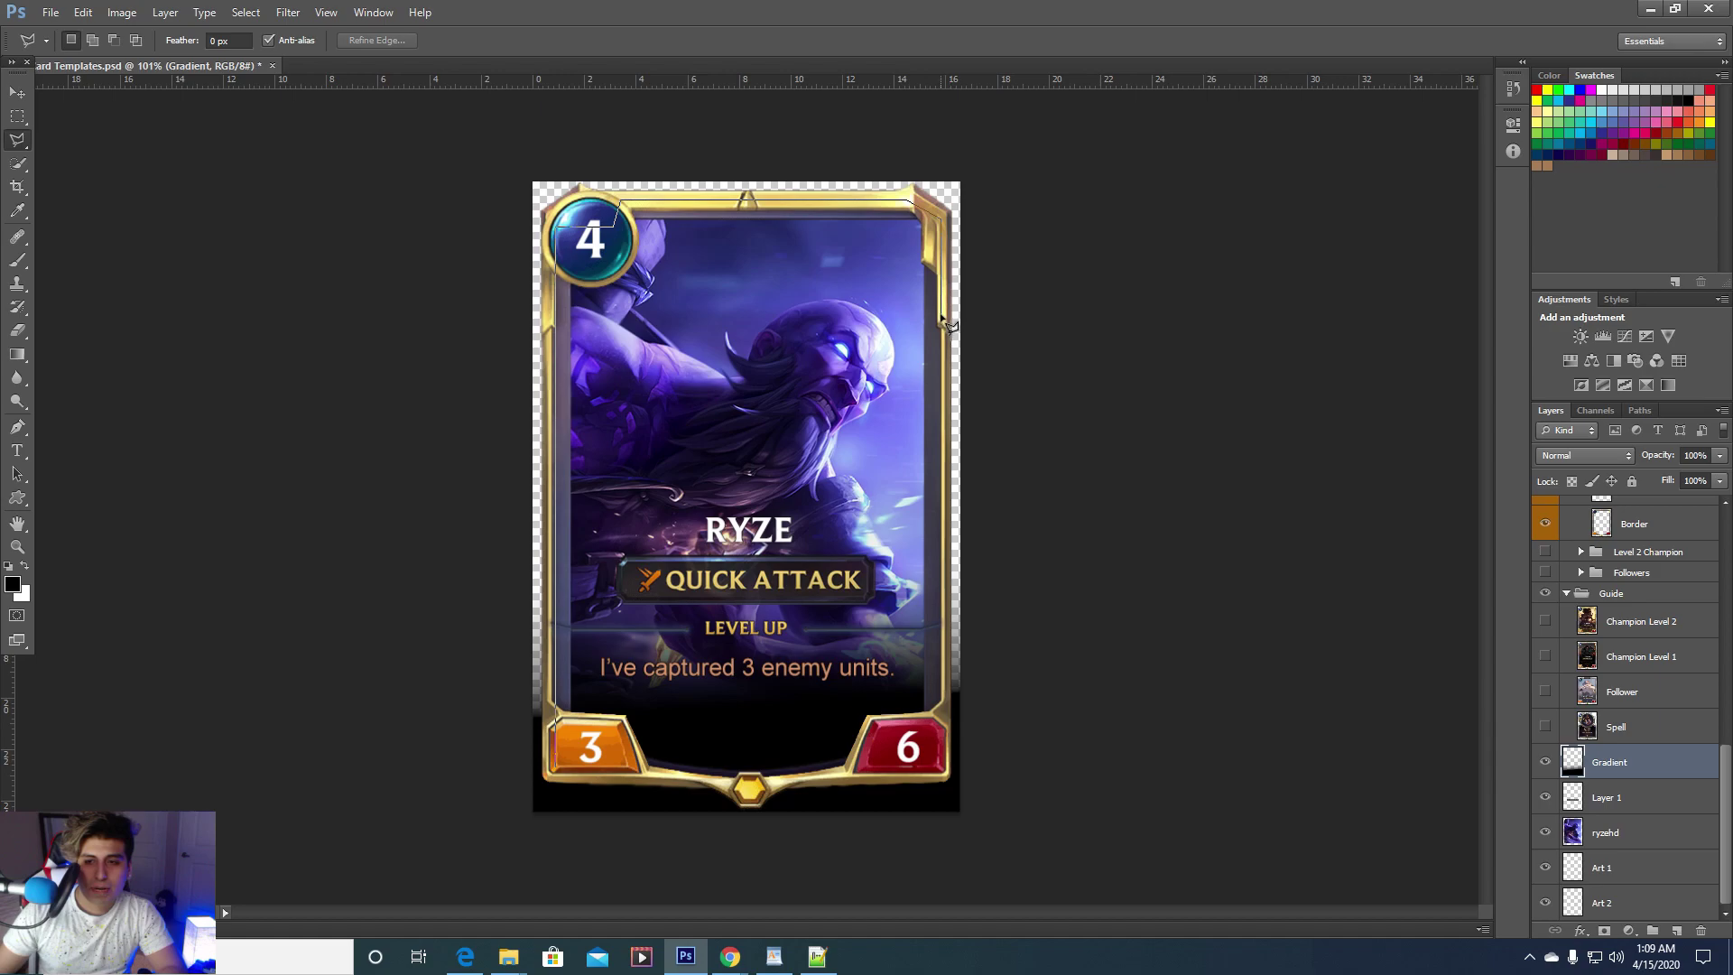
pyautogui.click(945, 749)
pyautogui.click(849, 772)
pyautogui.doubleClick(557, 768)
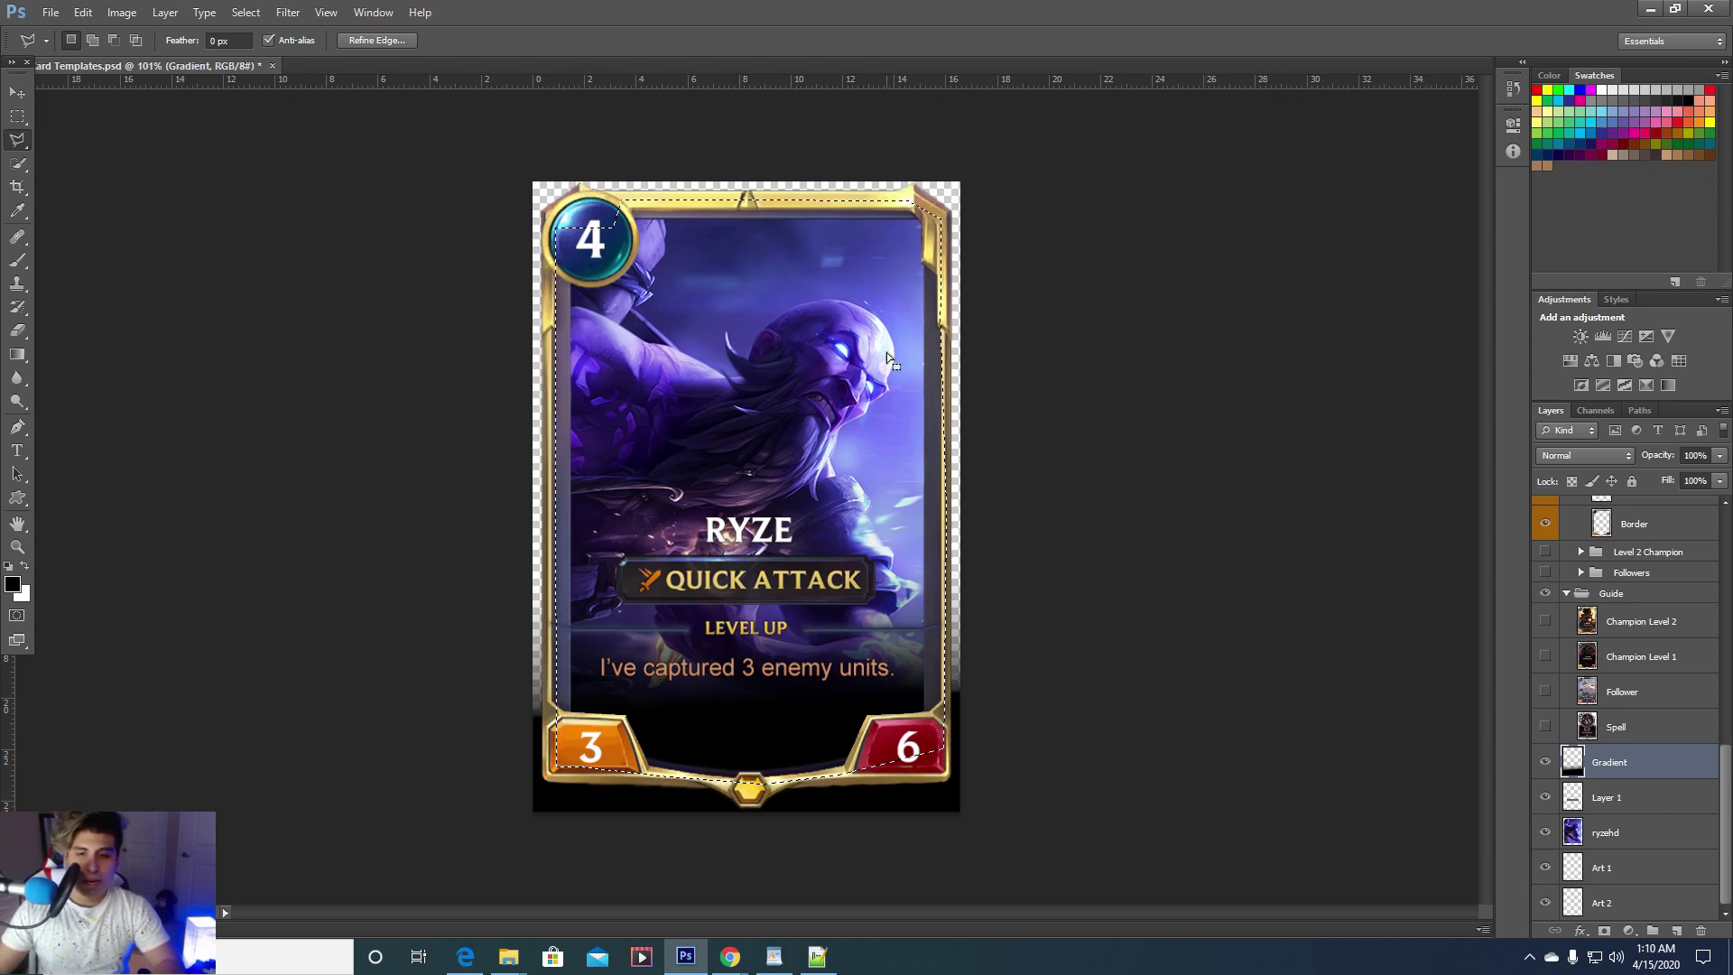
# Invert the selection to delete the gradient outside the card's border, and deselect
pyautogui.rightClick(564, 310)
pyautogui.click(623, 343)
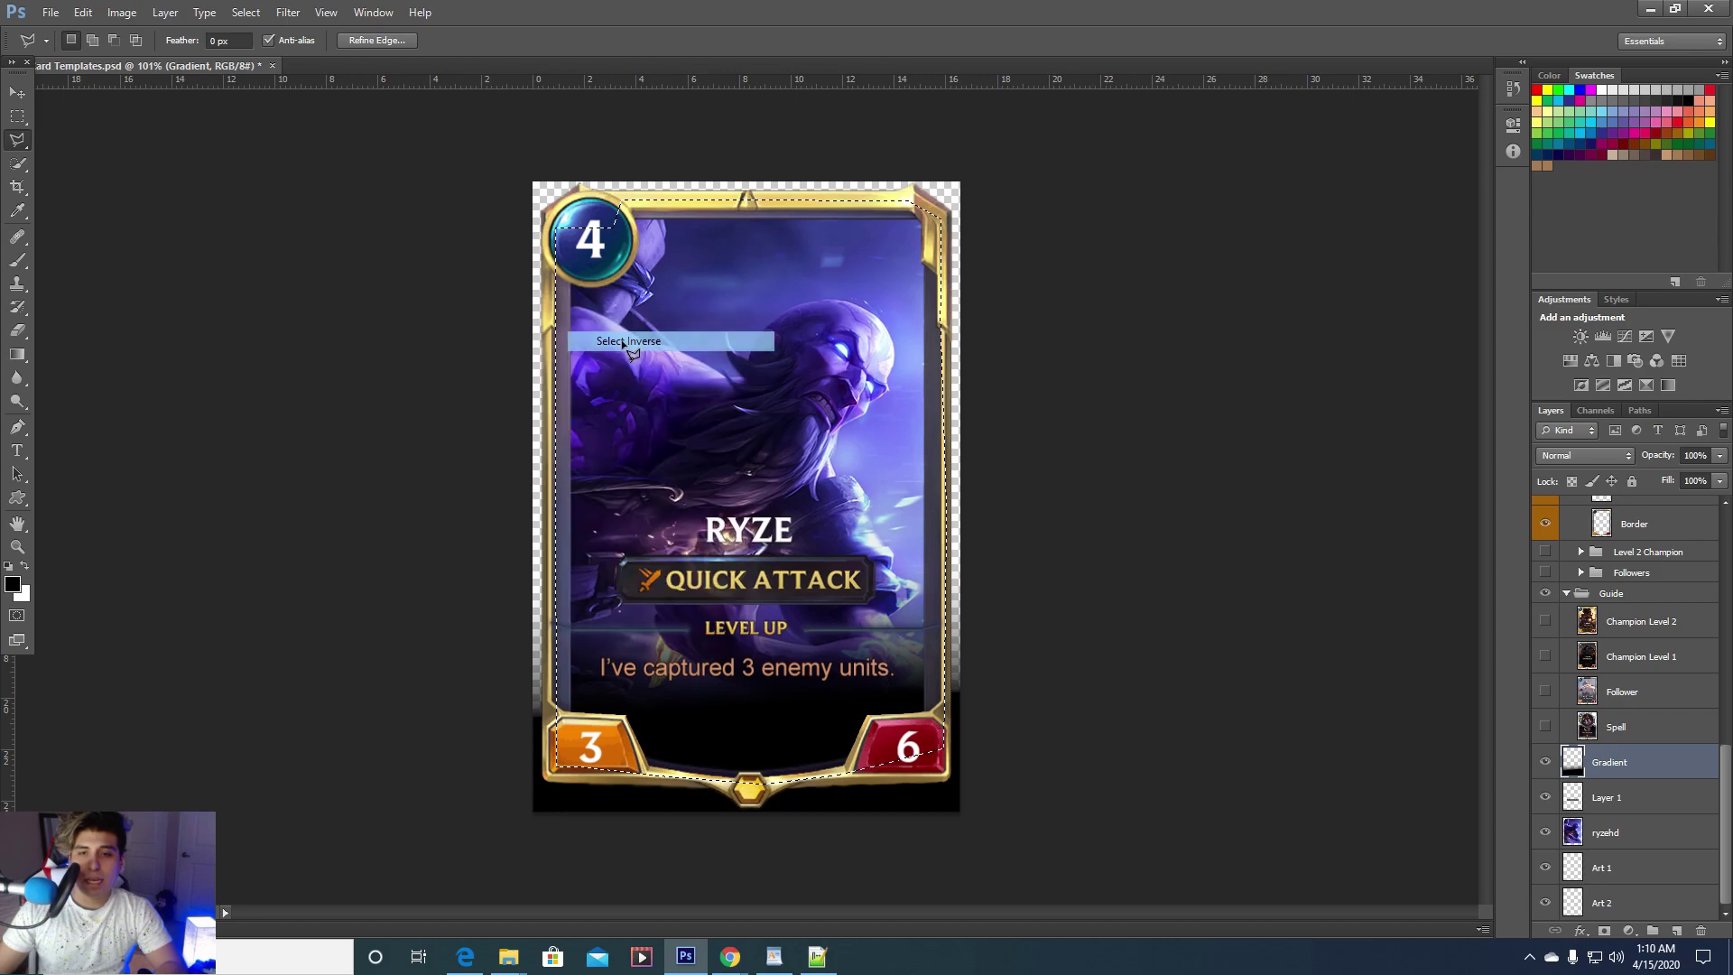
pyautogui.press('Delete')
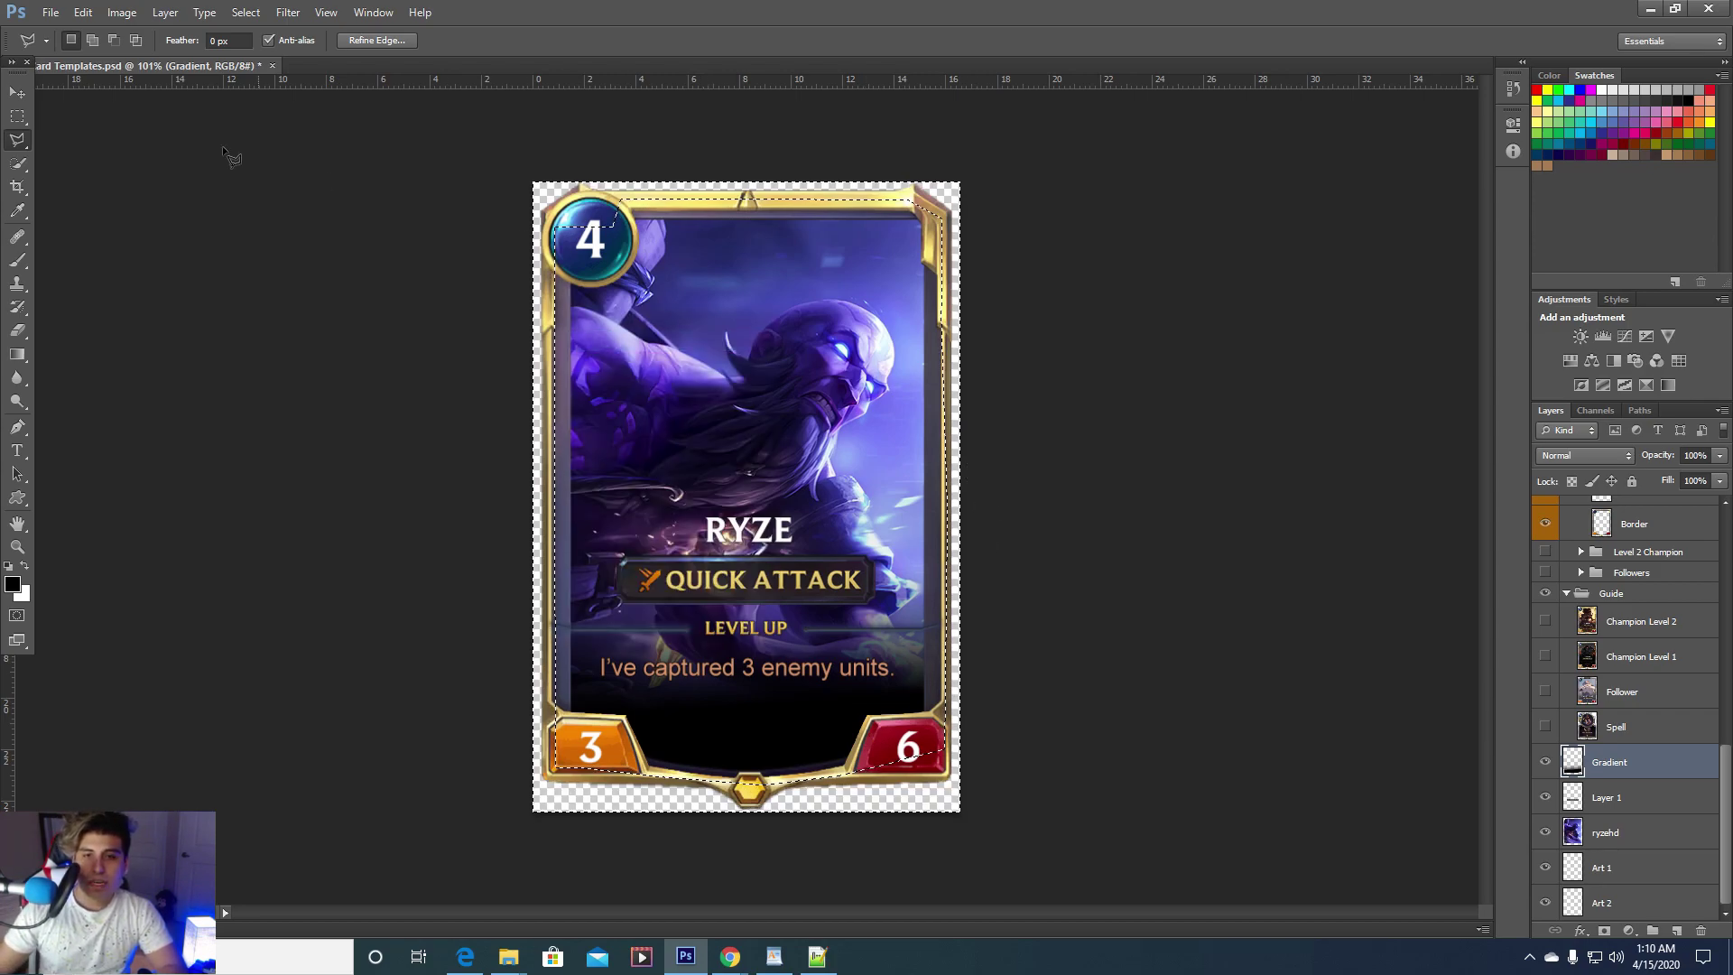
pyautogui.click(204, 13)
pyautogui.click(263, 49)
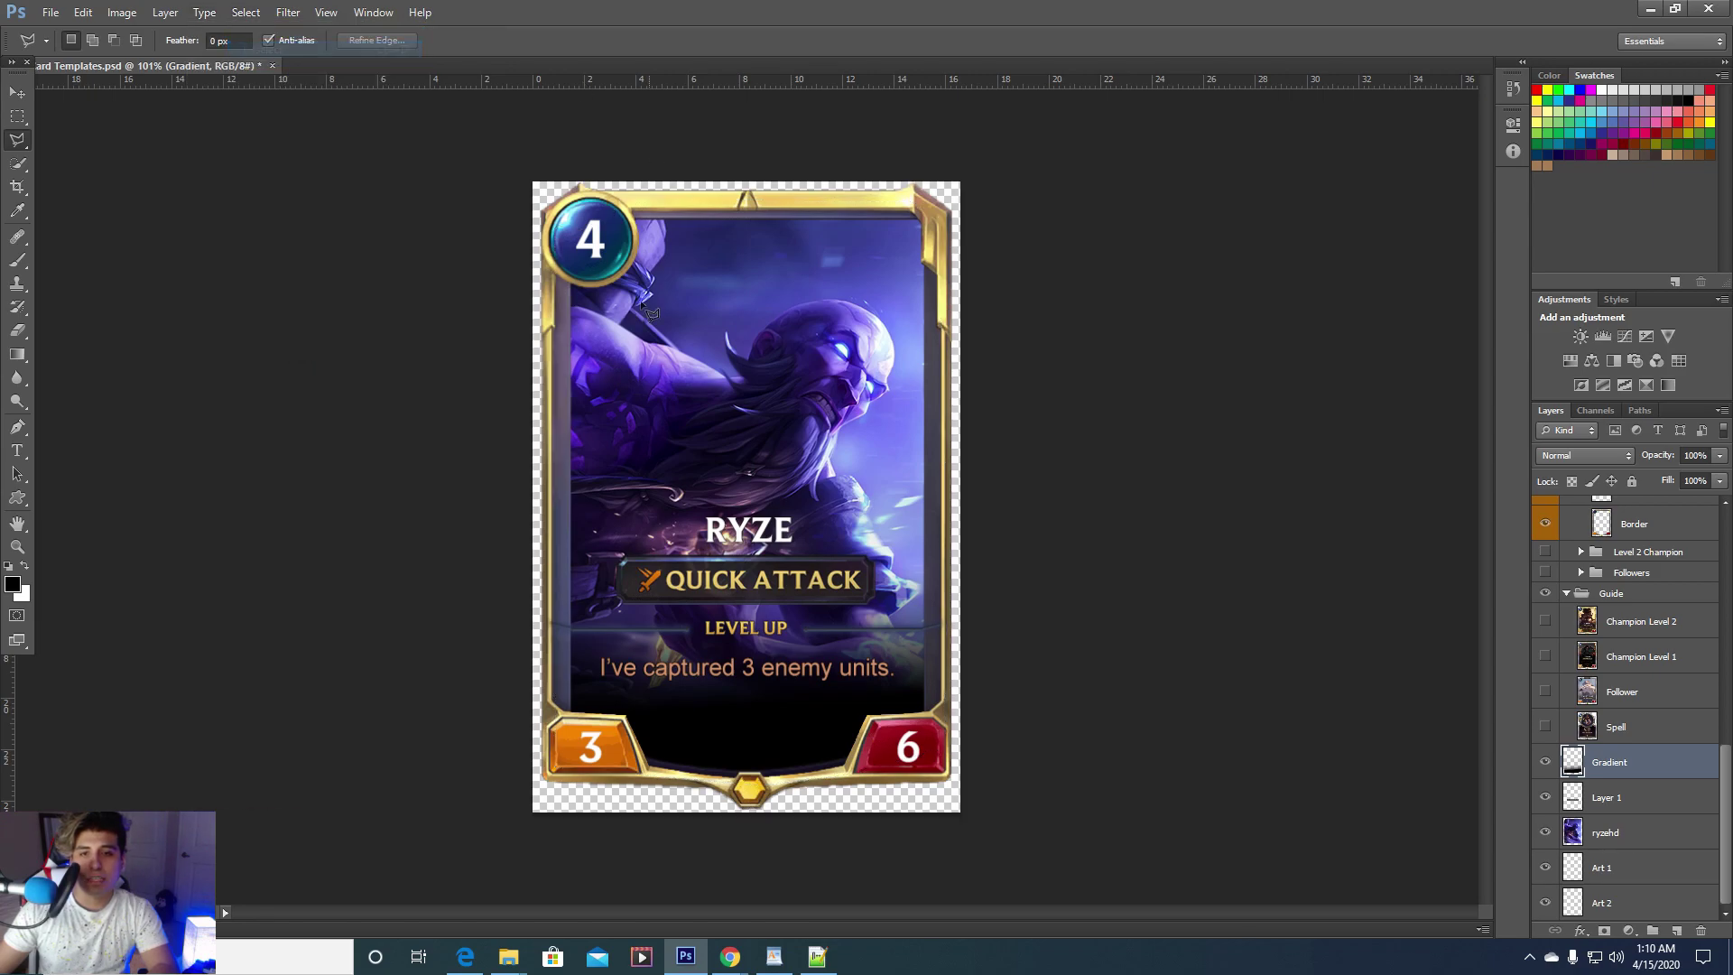
# Compare the card with the Champion Level 1 guide by briefly showing and hiding the guide layer
pyautogui.scroll(2, 816, 594)
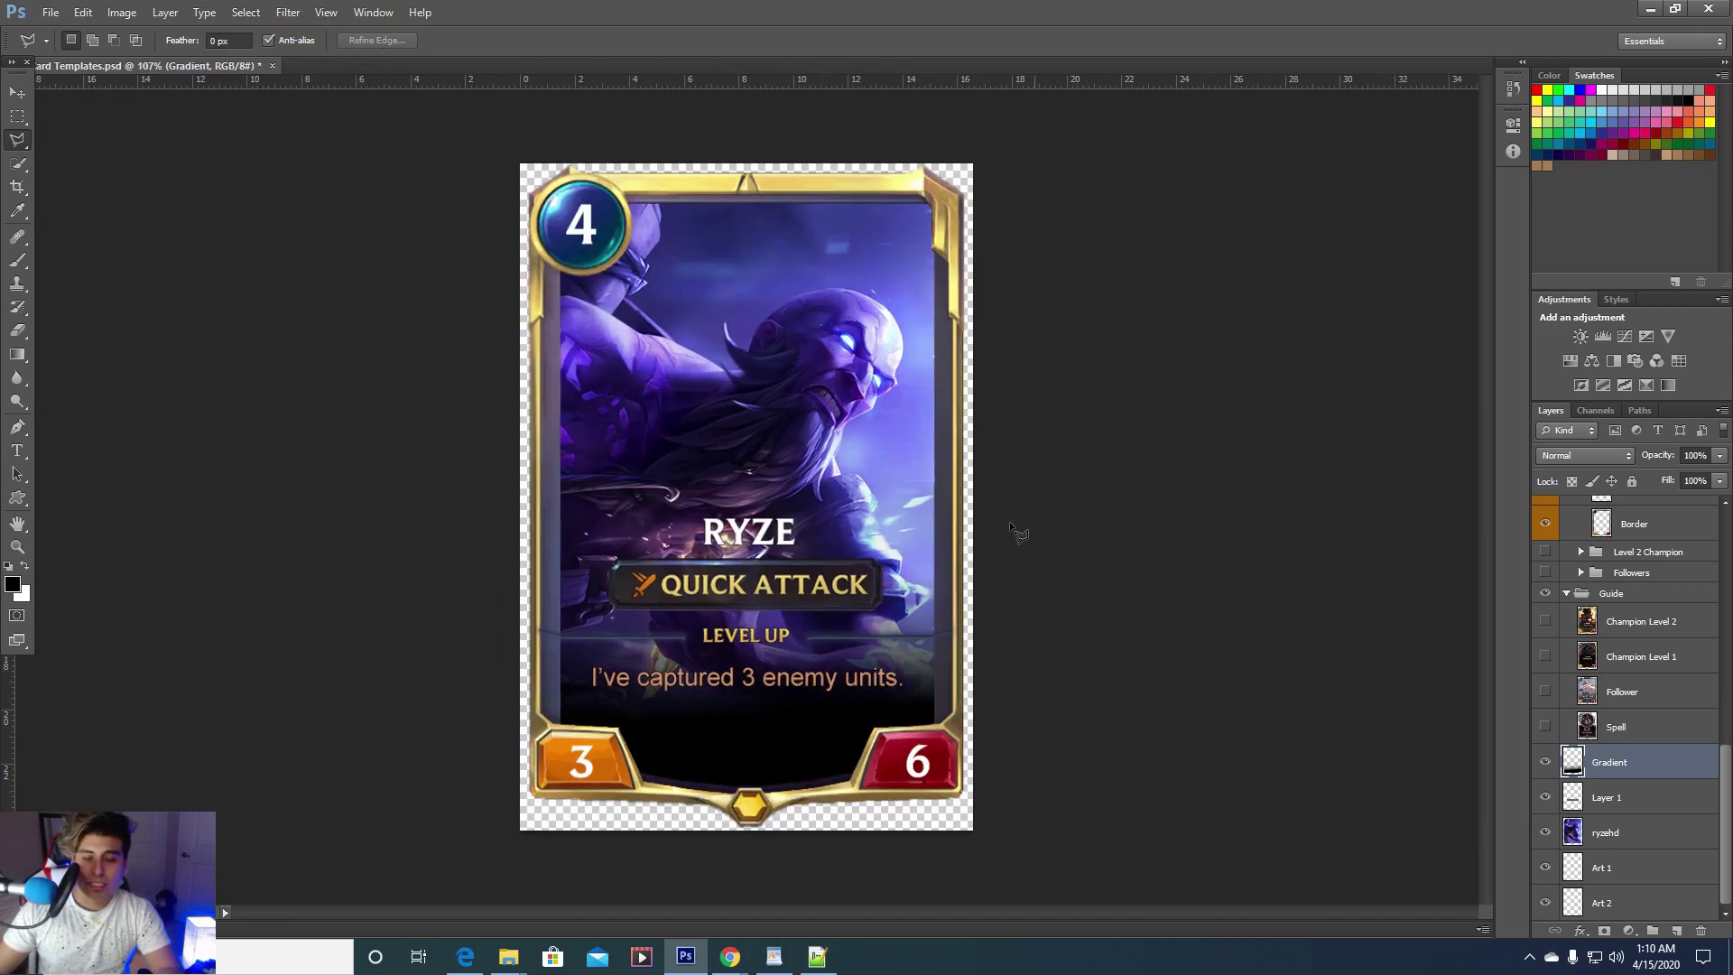
pyautogui.scroll(-3, 773, 665)
pyautogui.scroll(1, 785, 645)
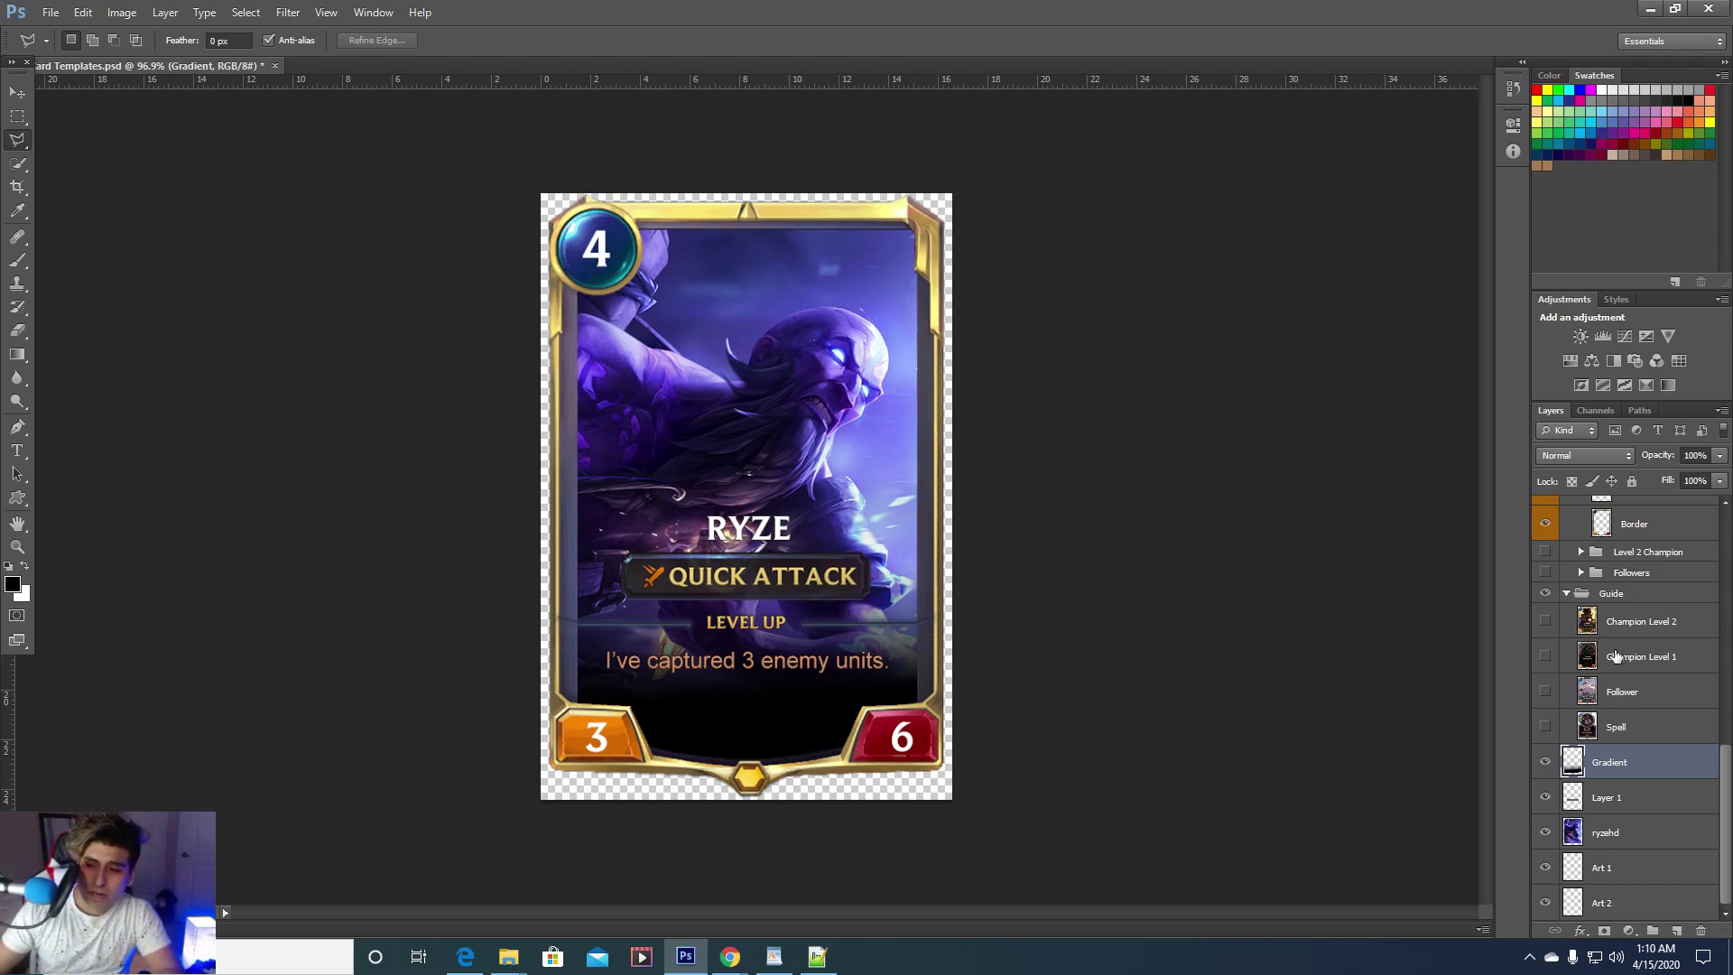
pyautogui.click(1547, 658)
pyautogui.click(1547, 658)
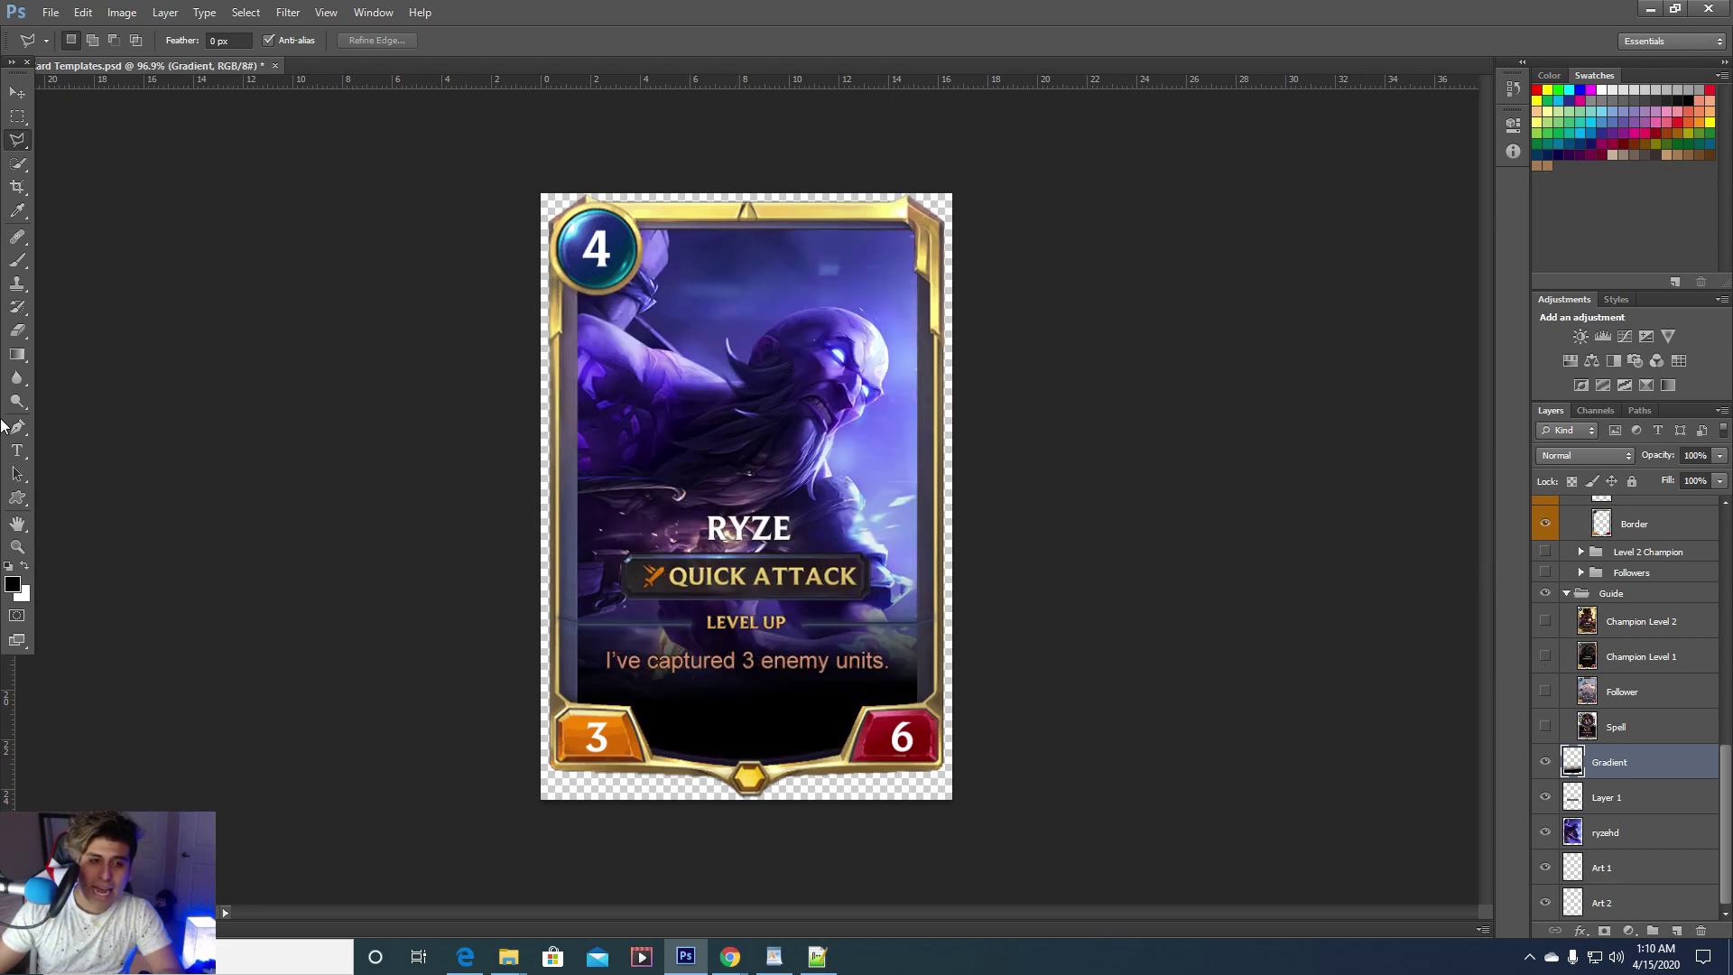
# Set up the Blur tool on the ryzehd layer with a 197 px brush
pyautogui.click(16, 377)
pyautogui.click(68, 371)
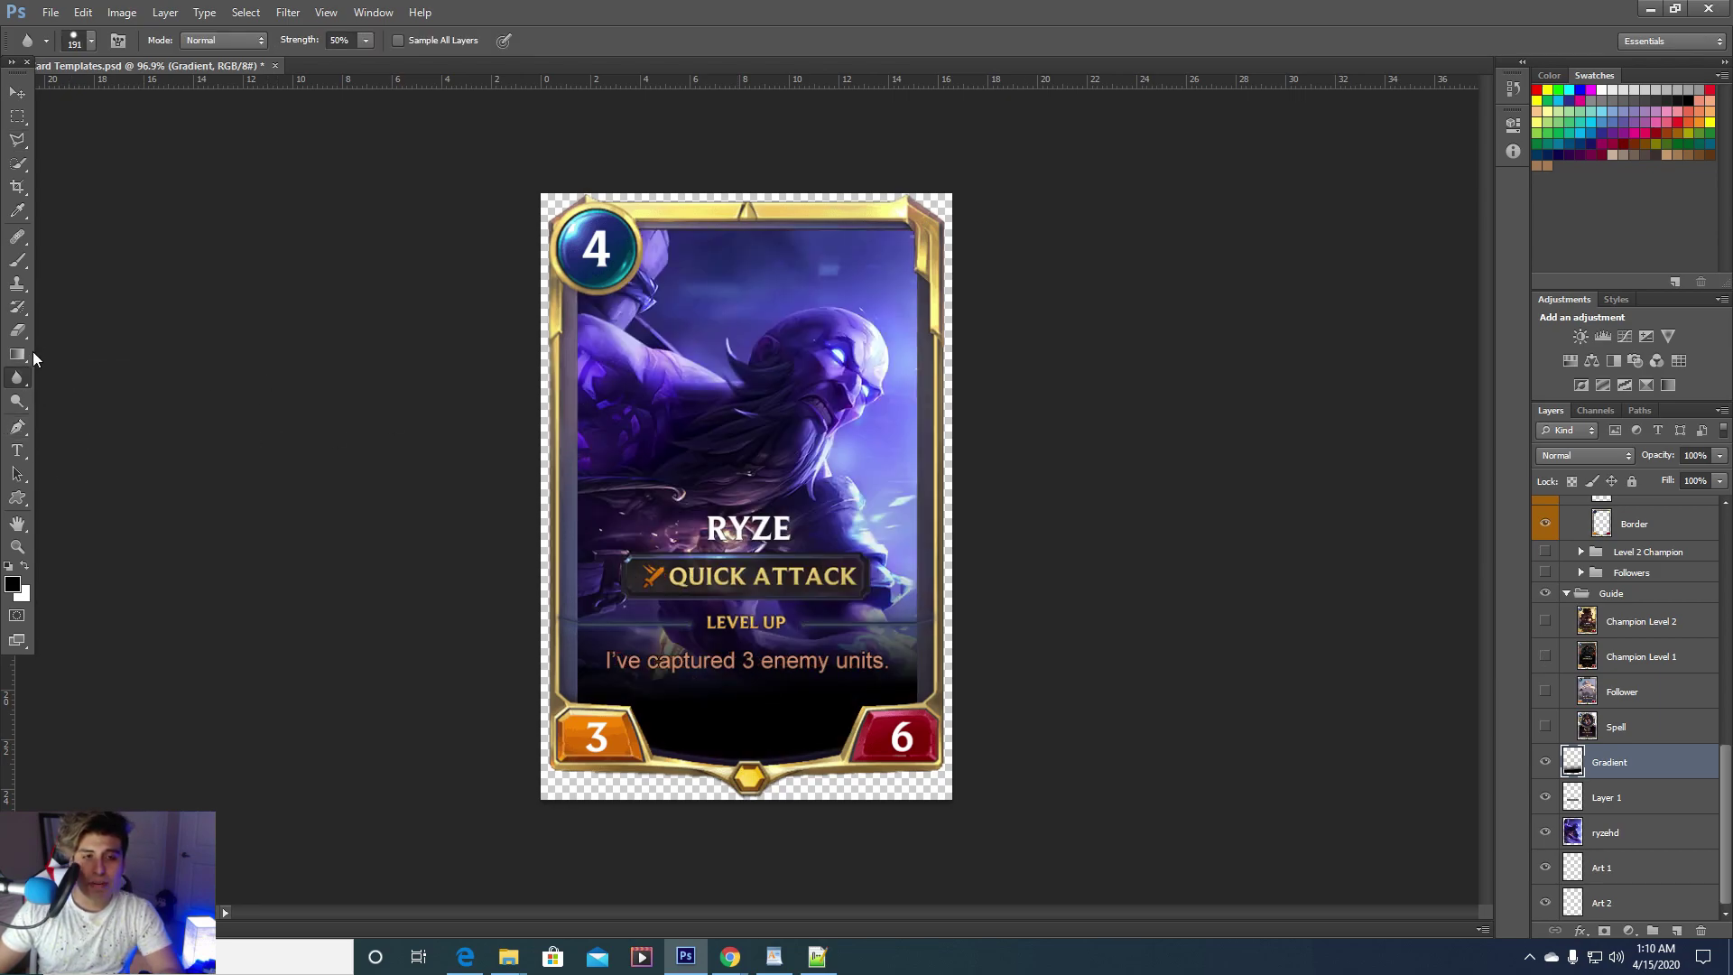
pyautogui.click(1625, 846)
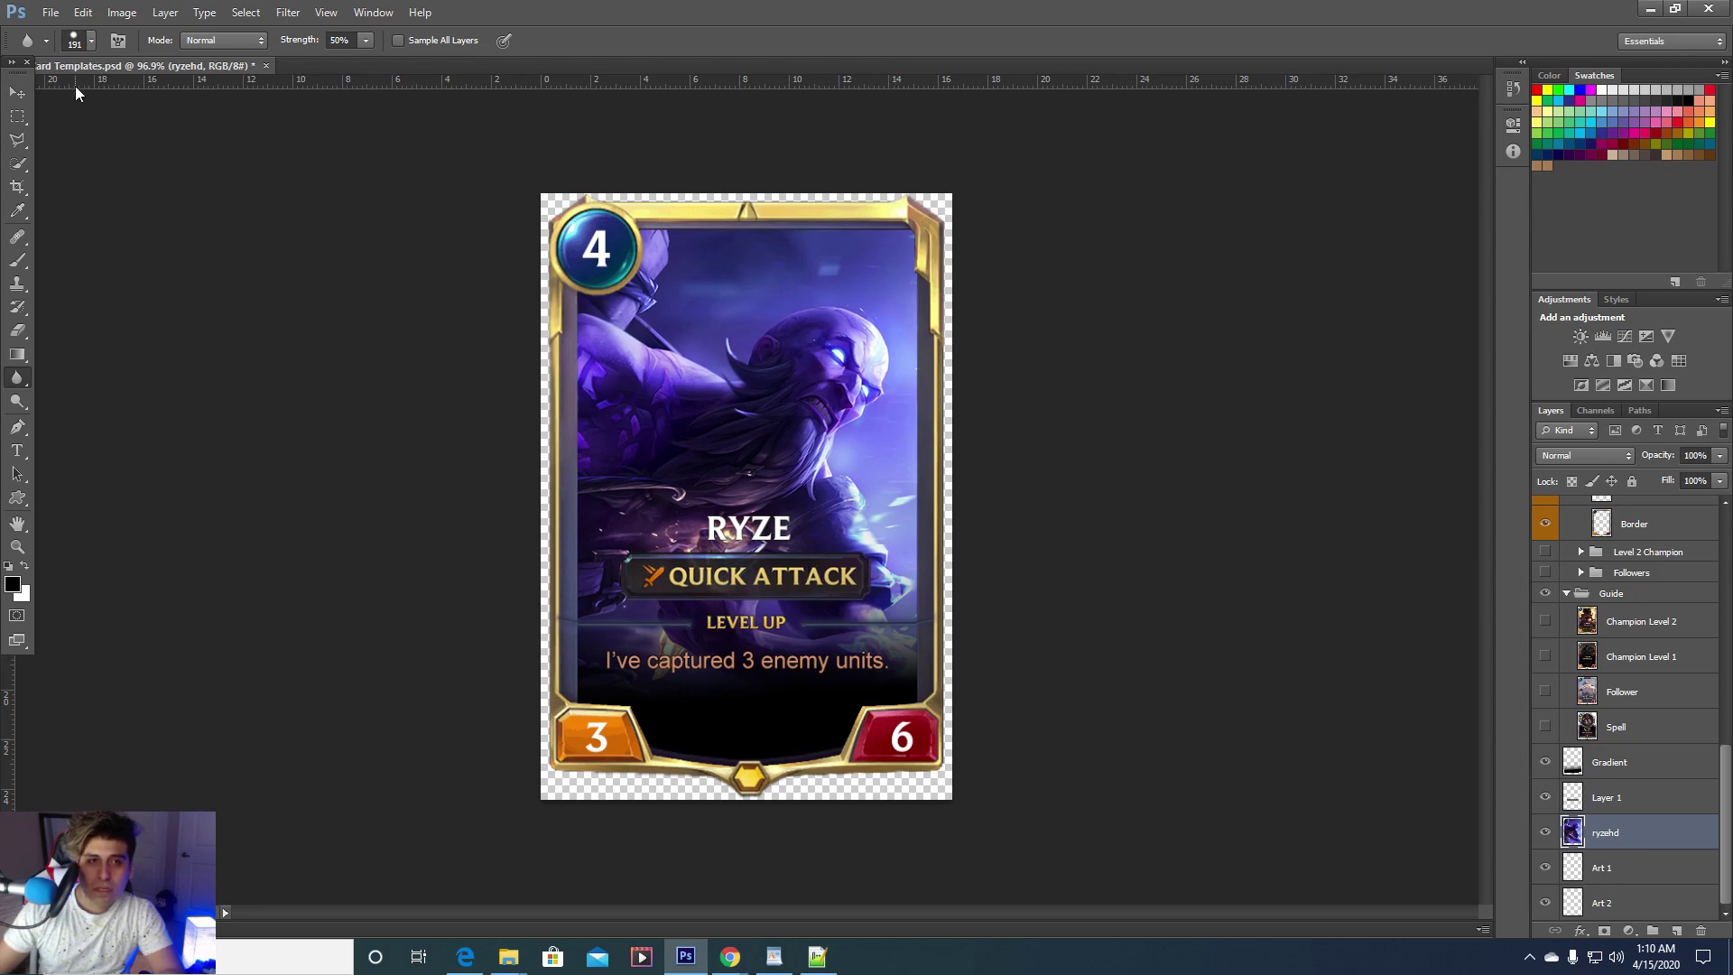
pyautogui.click(74, 45)
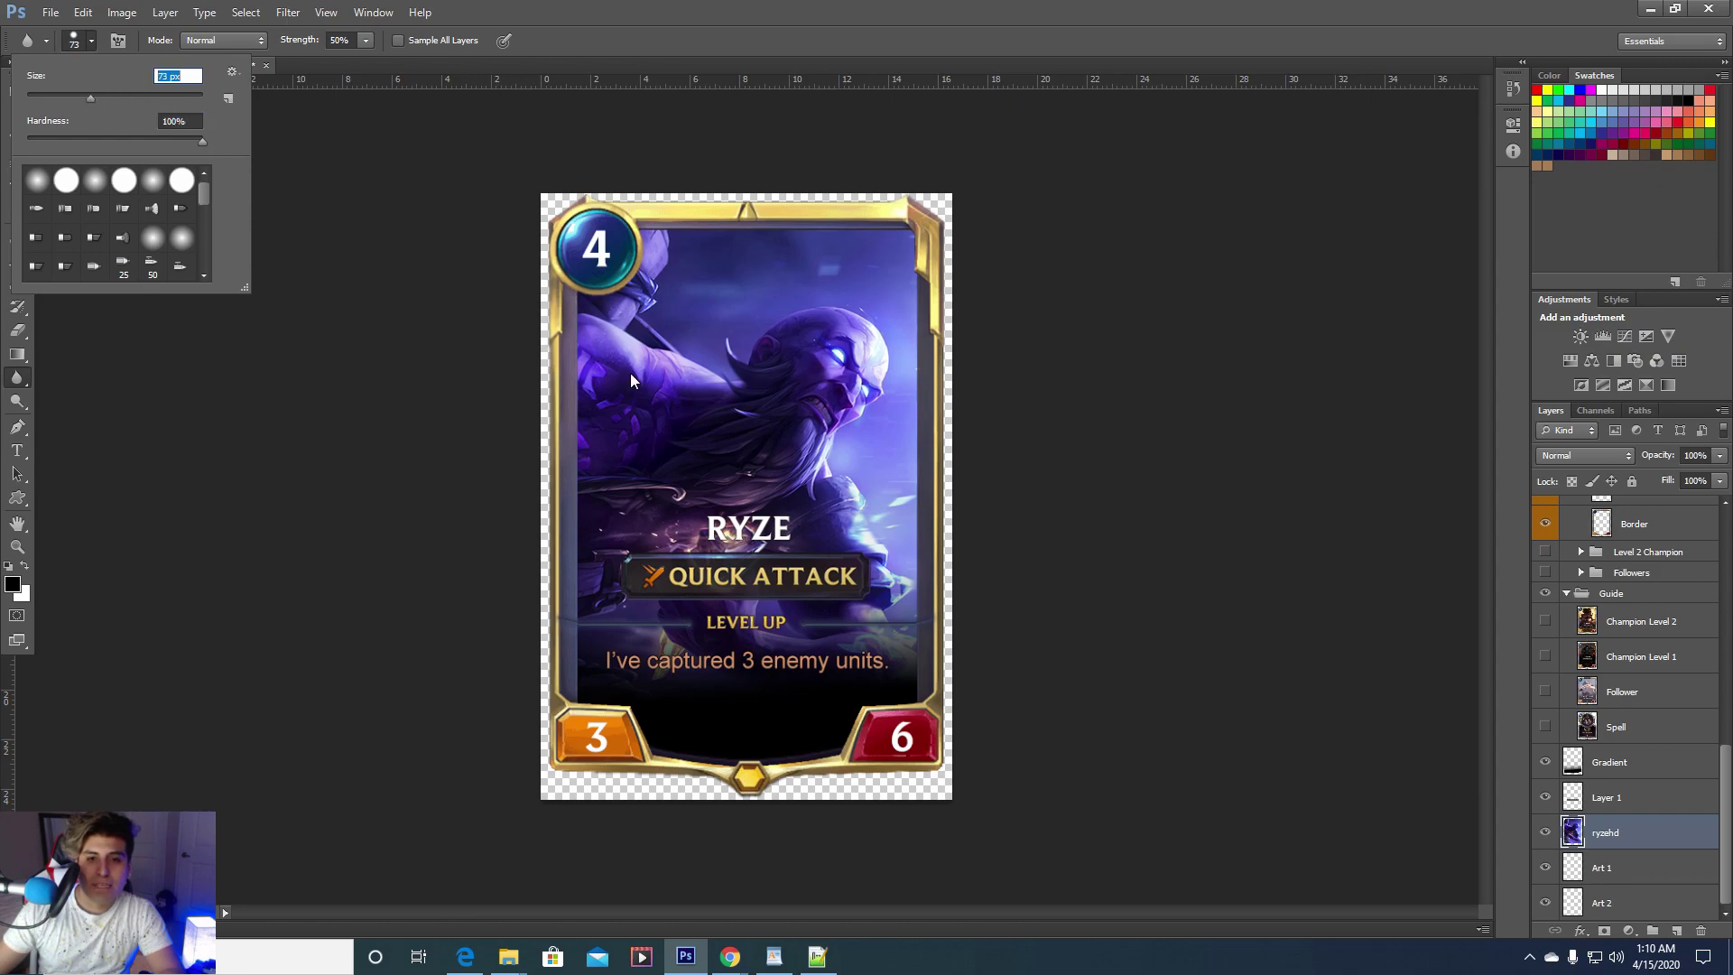
pyautogui.moveTo(152, 99); pyautogui.dragTo(173, 100)
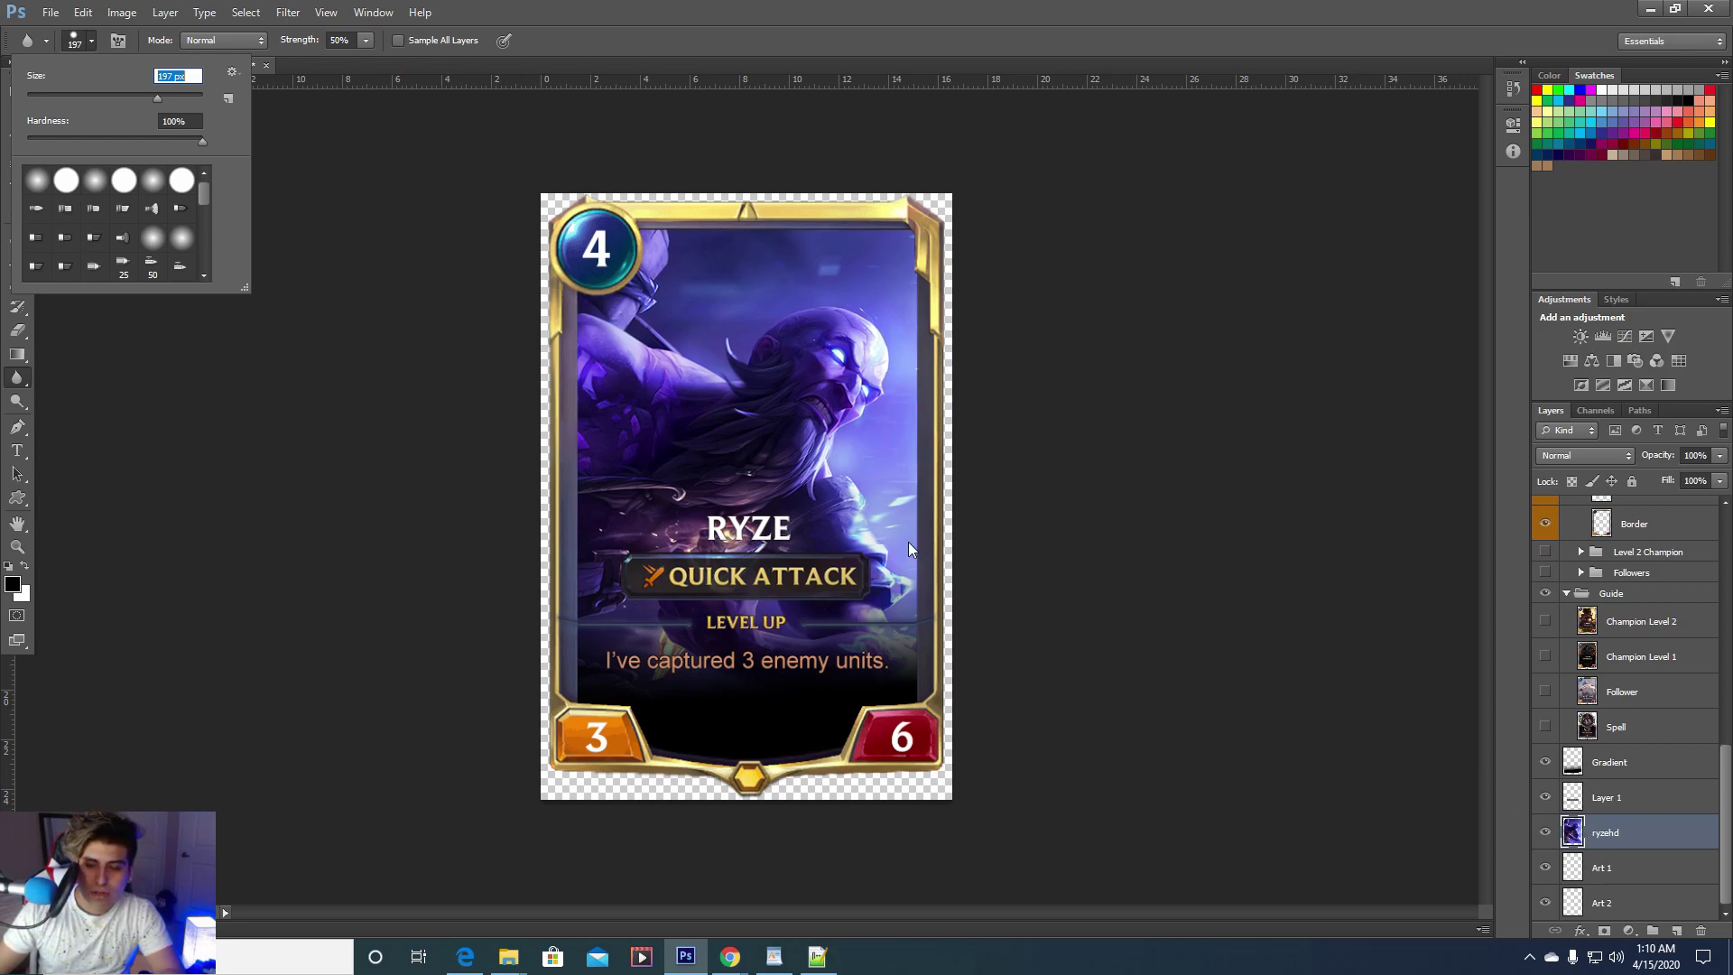
# Blur the lower part of the Ryze artwork around the name, QUICK ATTACK badge and level-up text
pyautogui.moveTo(791, 483)
pyautogui.mouseDown()
pyautogui.moveTo(528, 484)
pyautogui.moveTo(764, 507)
pyautogui.mouseUp()
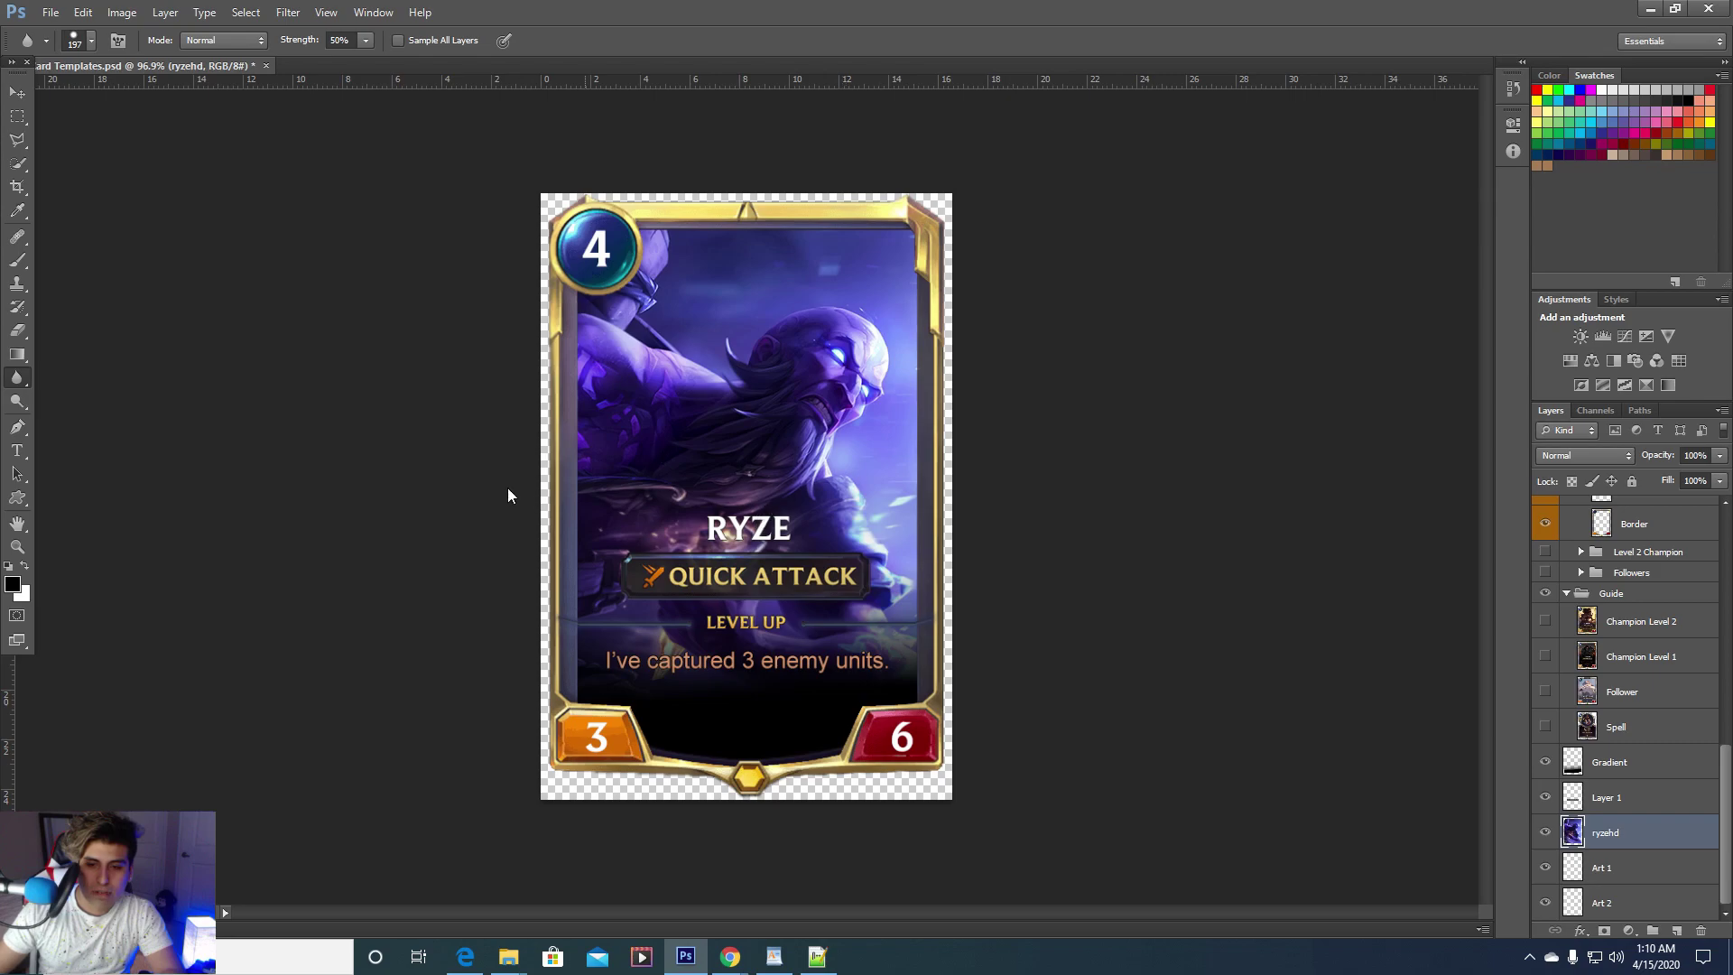
pyautogui.moveTo(684, 646); pyautogui.dragTo(793, 594)
pyautogui.scroll(-5, 793, 594)
pyautogui.scroll(5, 733, 579)
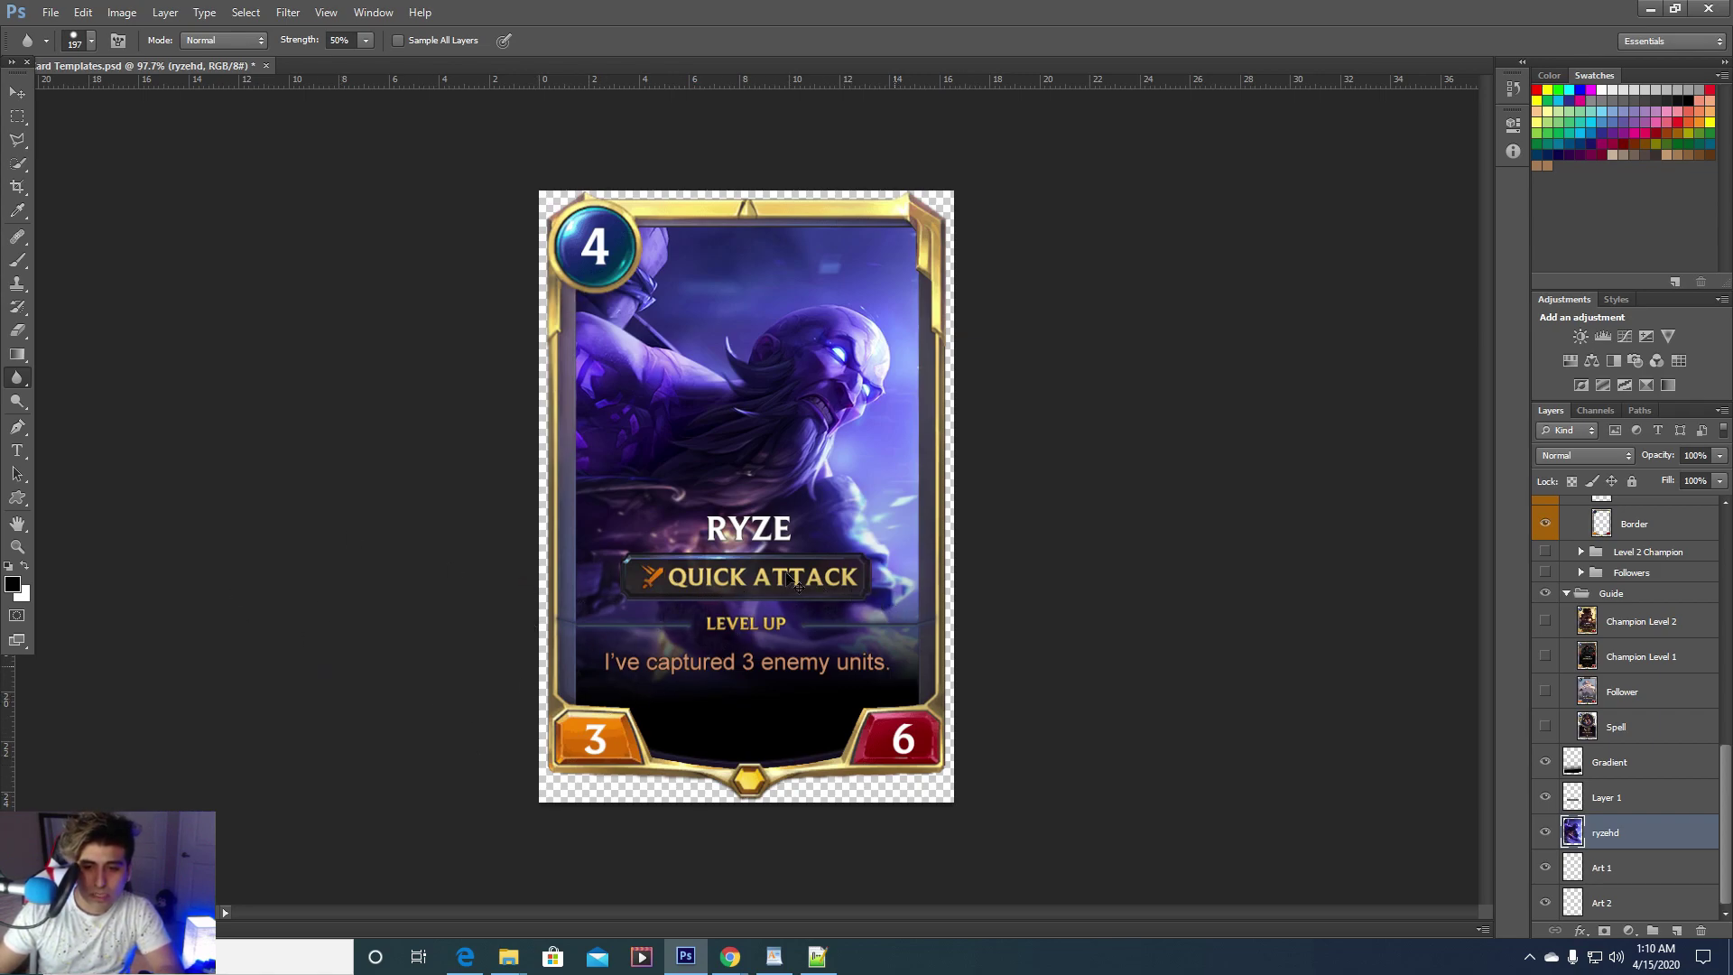
pyautogui.scroll(2, 885, 598)
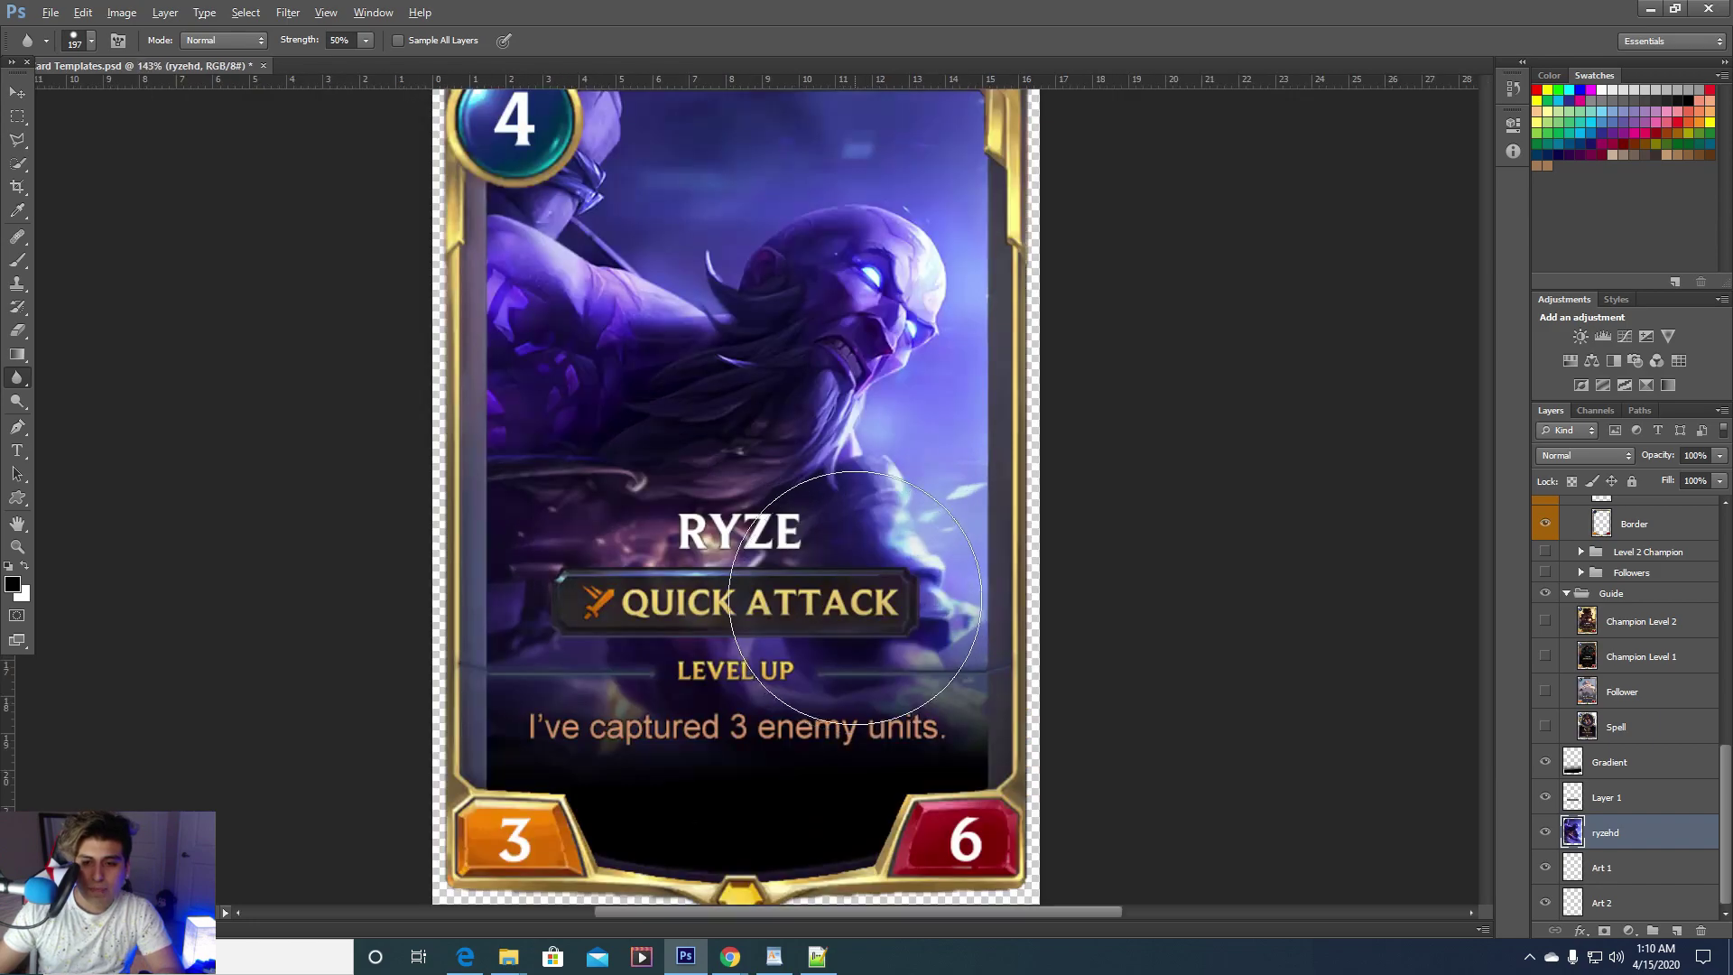
pyautogui.scroll(-3, 625, 567)
pyautogui.scroll(2, 704, 566)
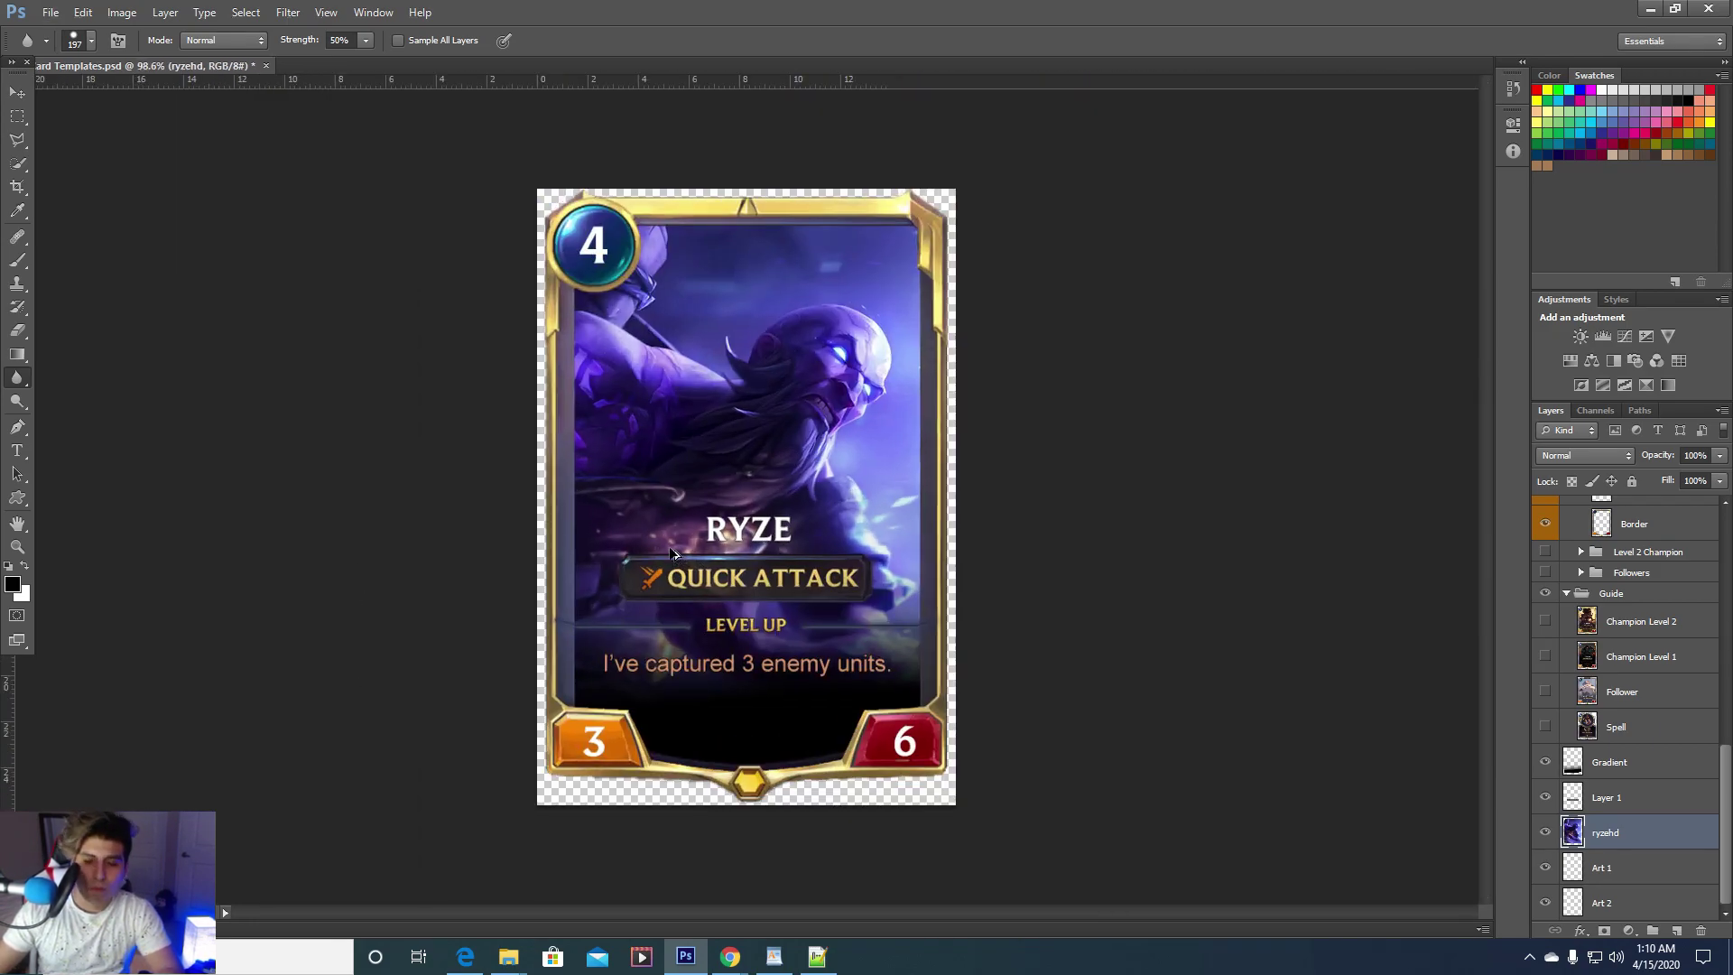
pyautogui.scroll(-2, 768, 453)
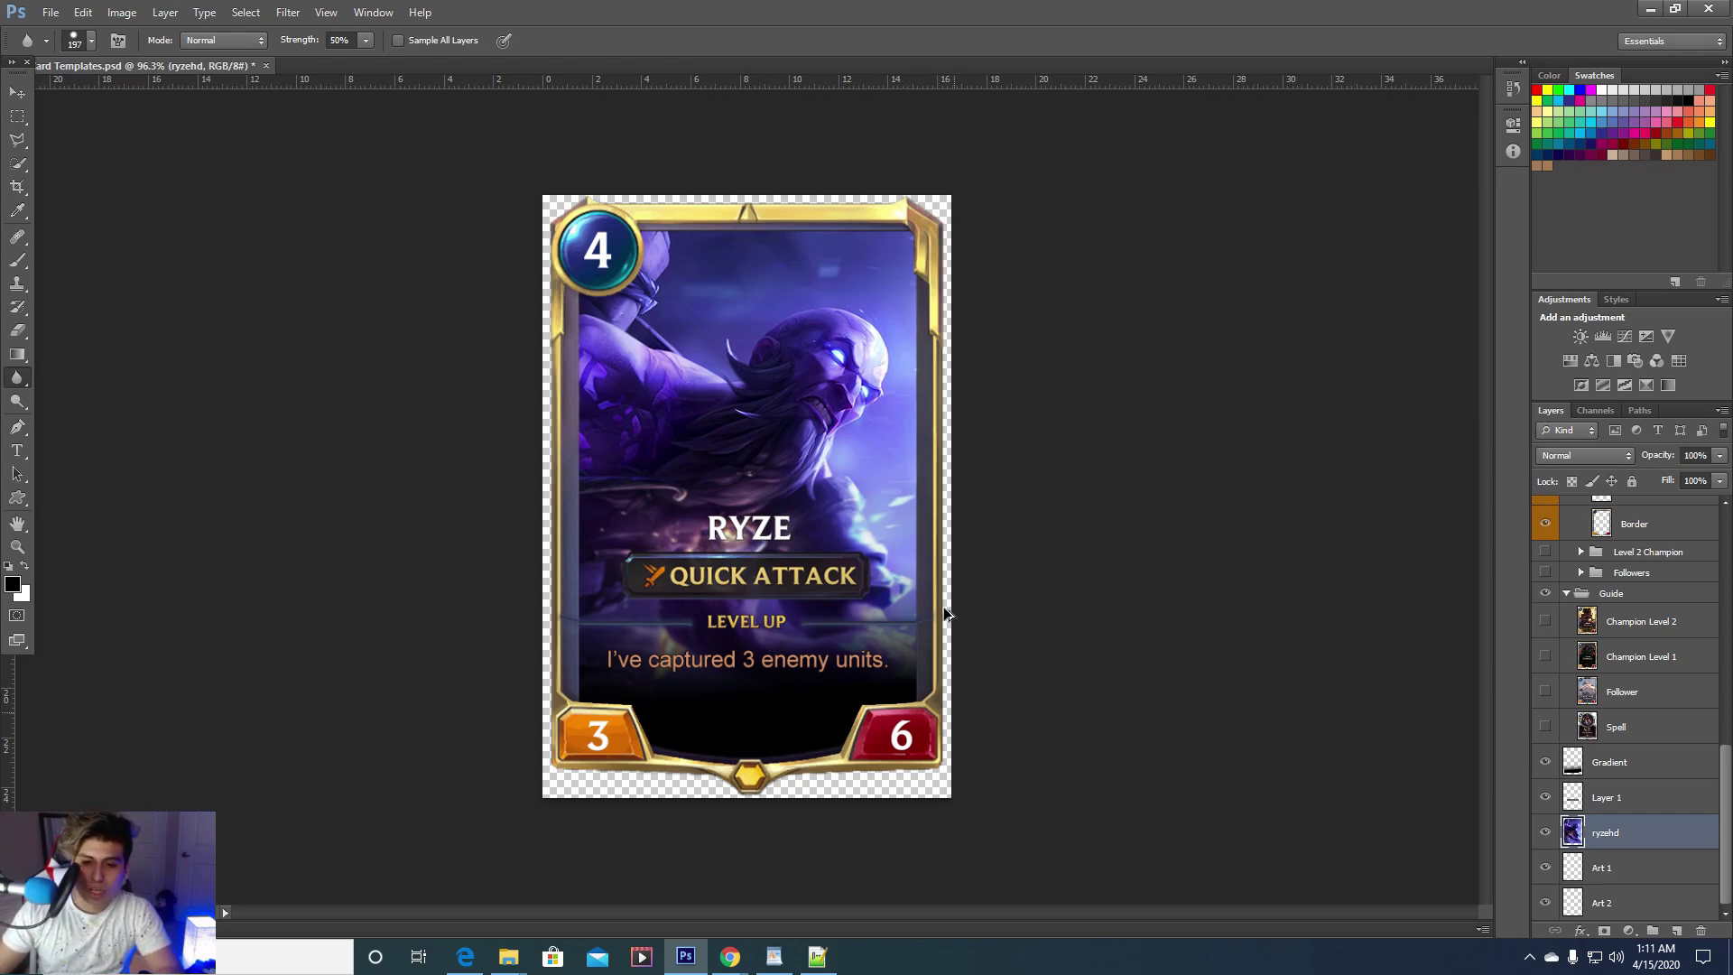
pyautogui.scroll(1, 689, 513)
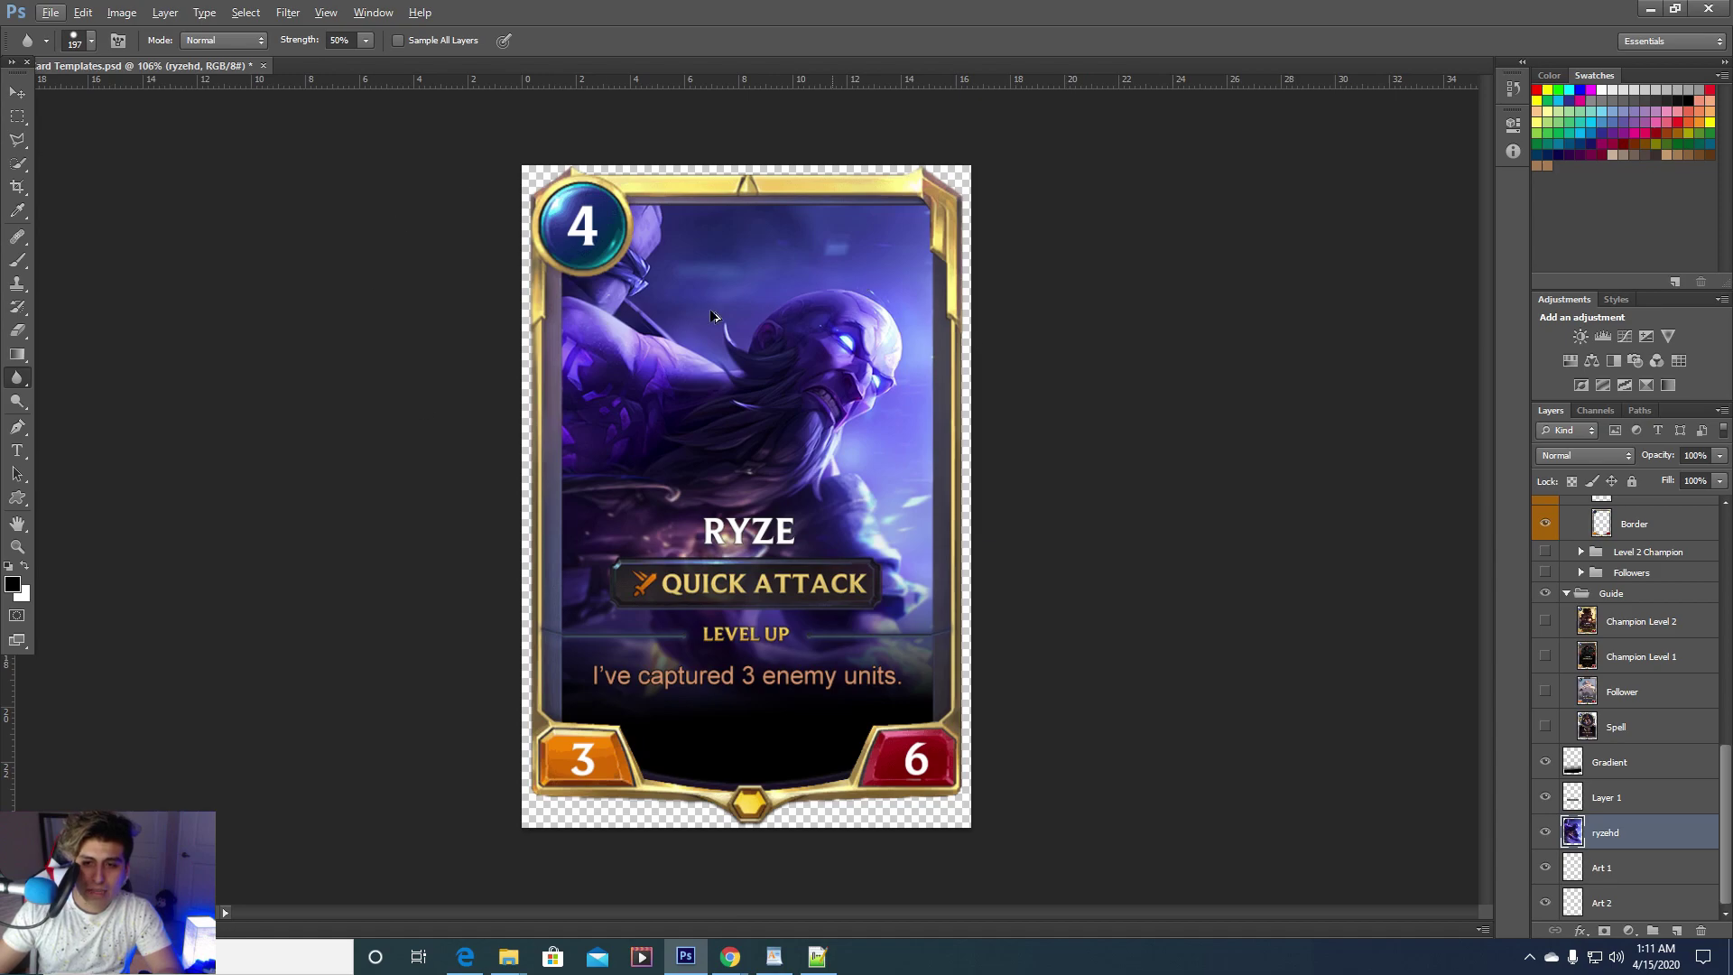
pyautogui.press('alt')
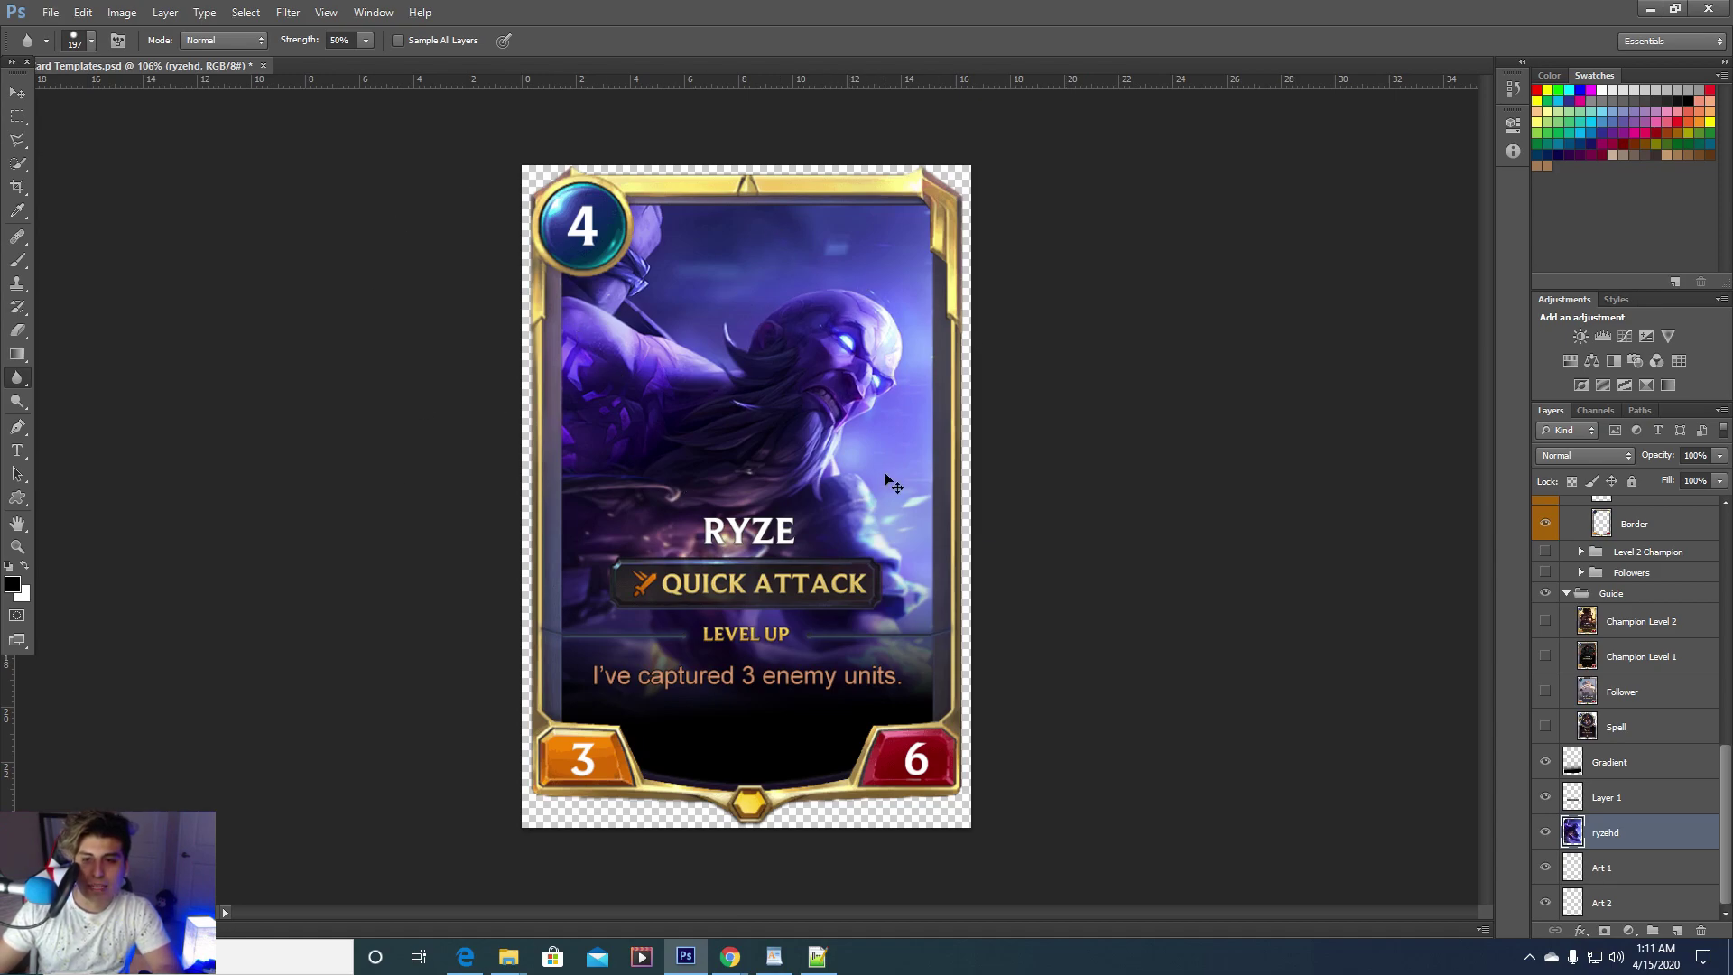
# Examine how the blurred artwork blends with the card's text and frame
pyautogui.click(17, 92)
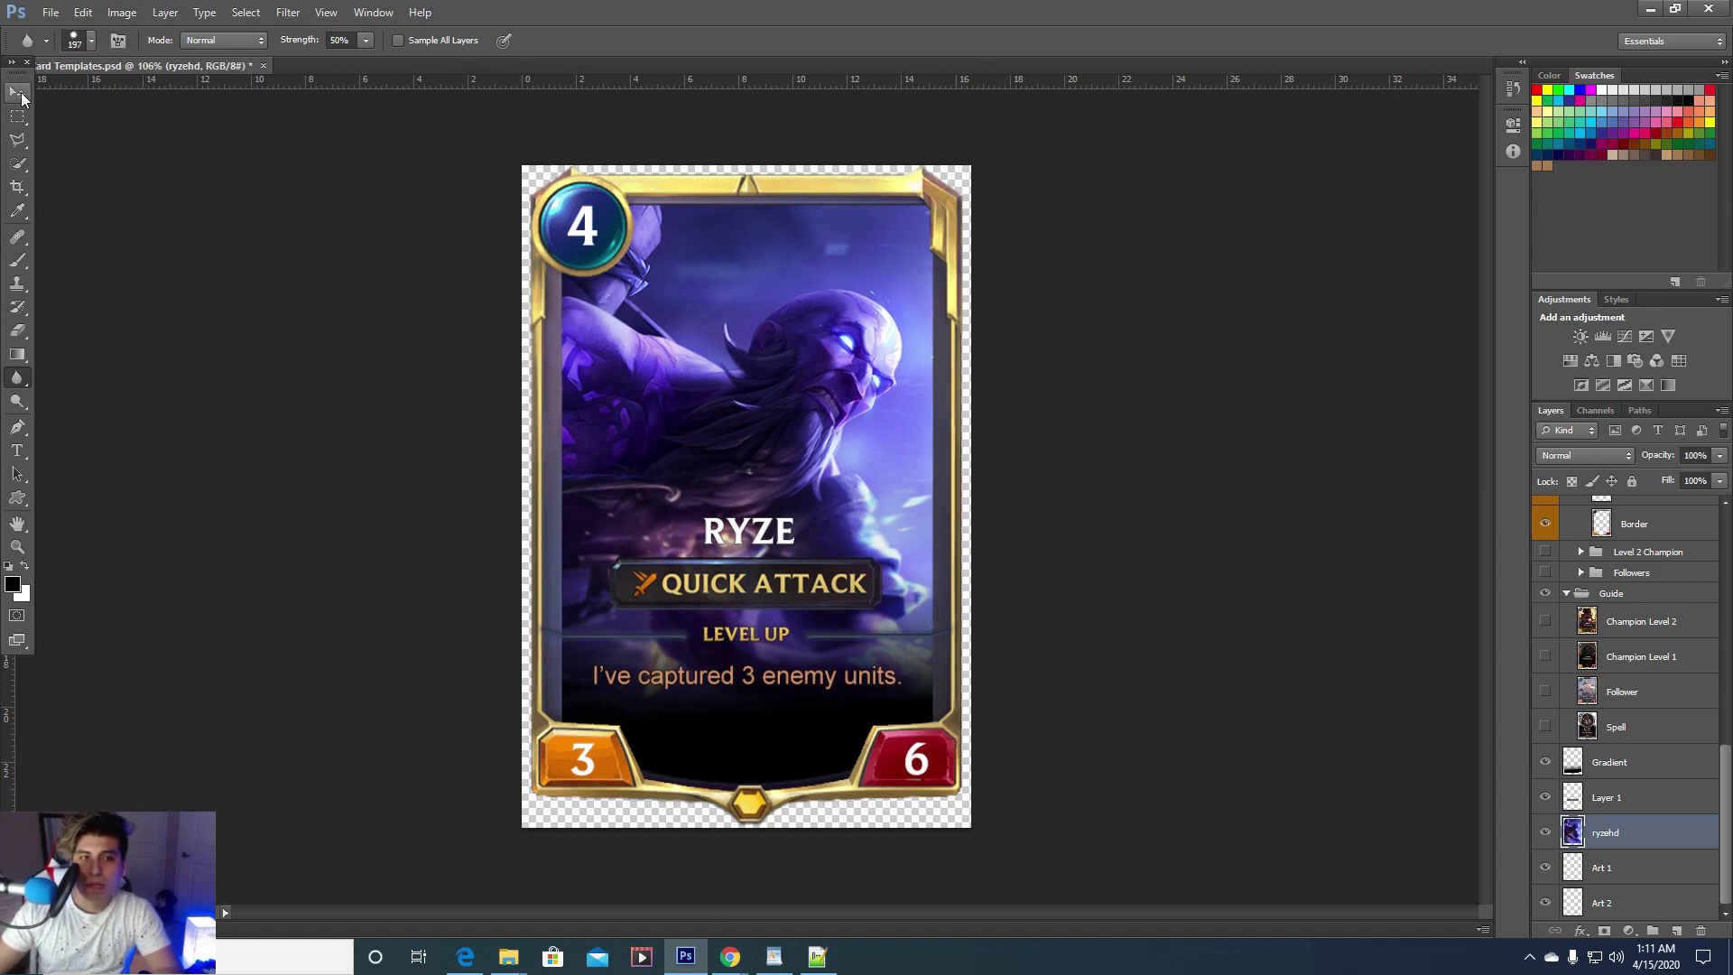
pyautogui.scroll(-5, 786, 678)
pyautogui.scroll(6, 798, 672)
pyautogui.press('alt')
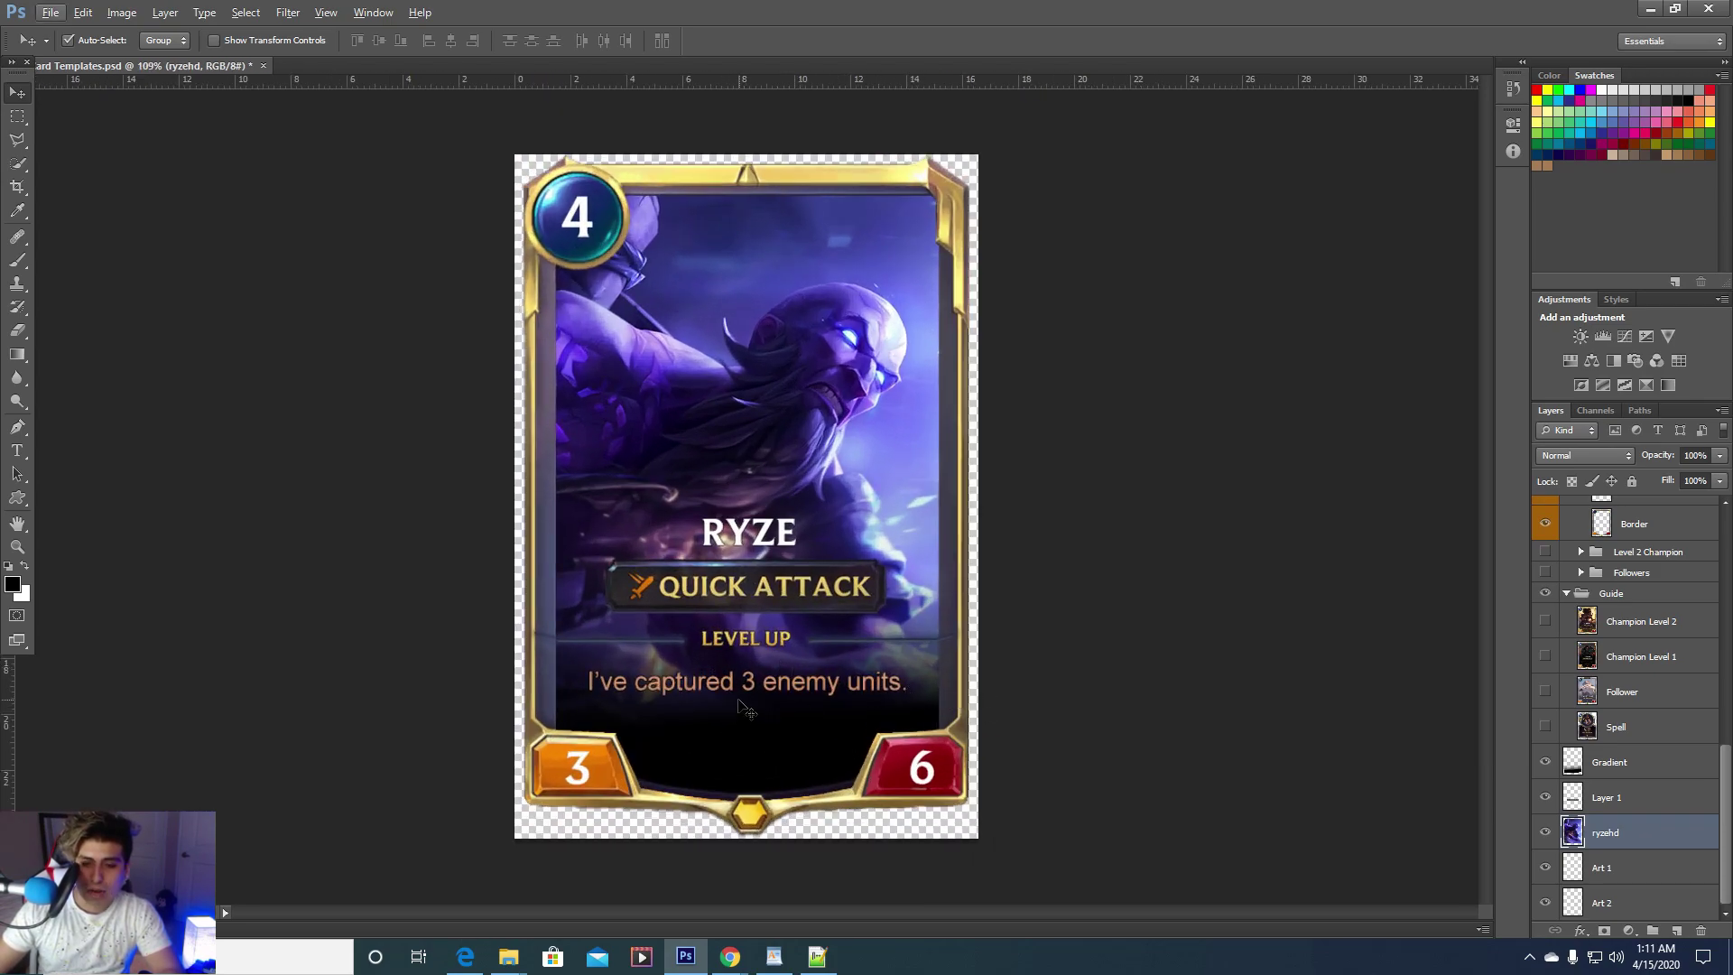
pyautogui.scroll(3, 799, 651)
pyautogui.scroll(-5, 800, 657)
pyautogui.scroll(4, 722, 695)
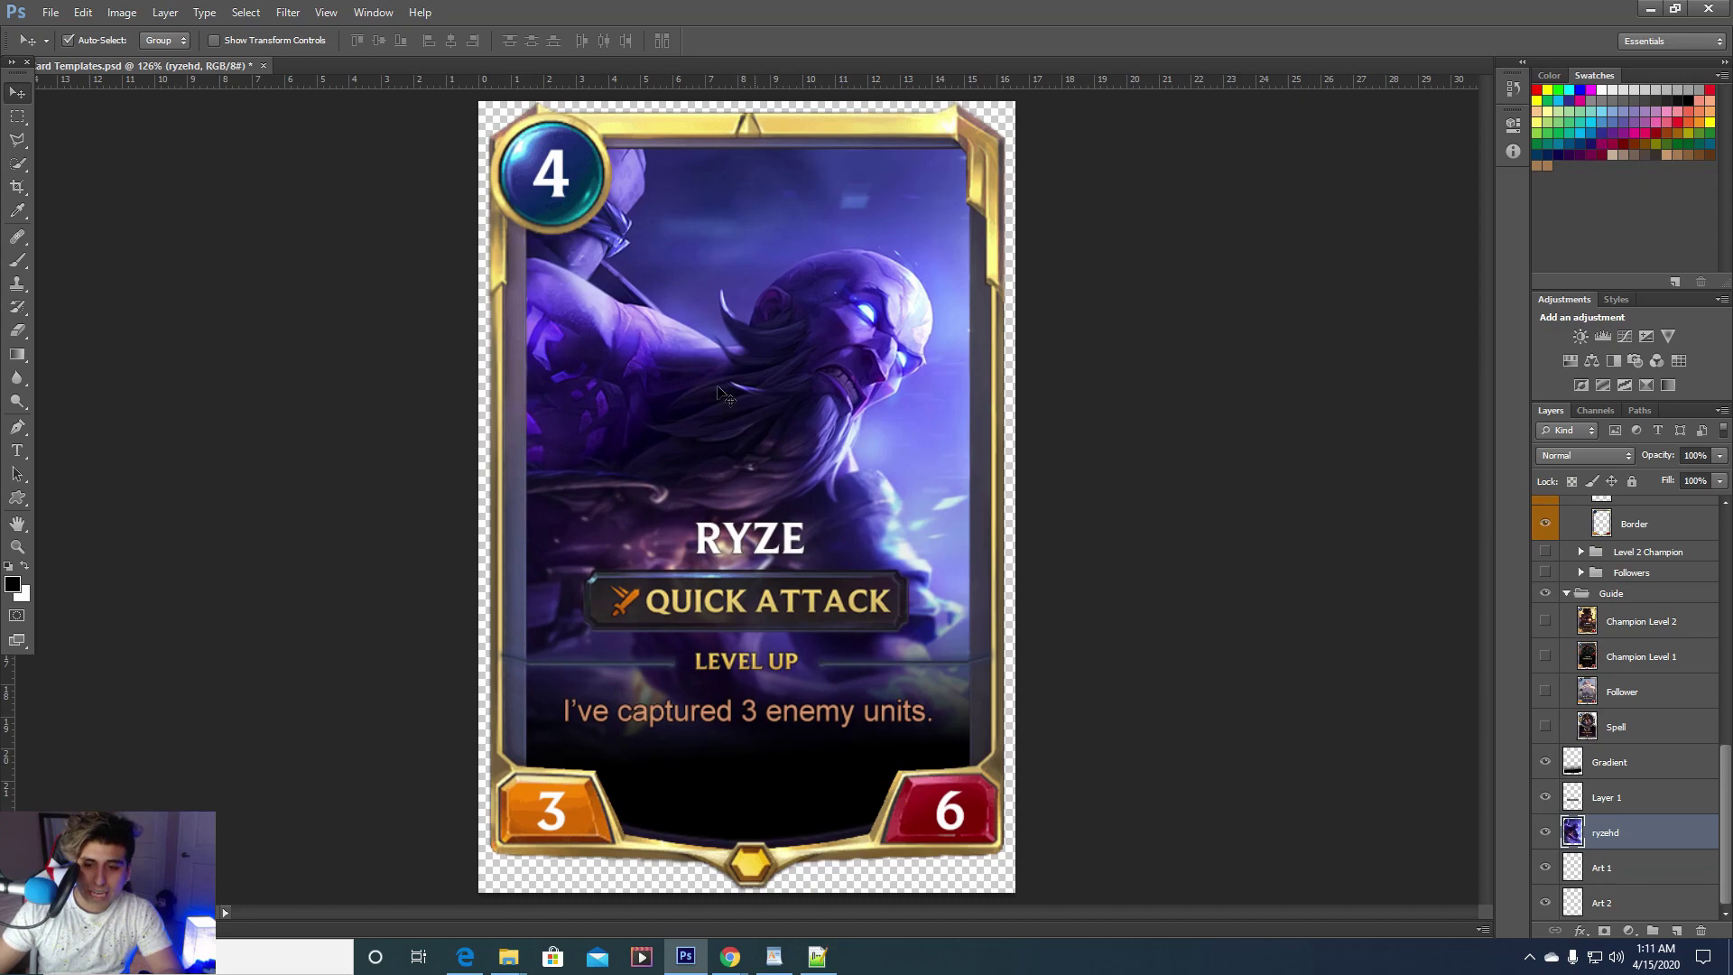
pyautogui.scroll(-2, 815, 483)
pyautogui.scroll(2, 815, 479)
pyautogui.scroll(-2, 813, 470)
pyautogui.press('alt')
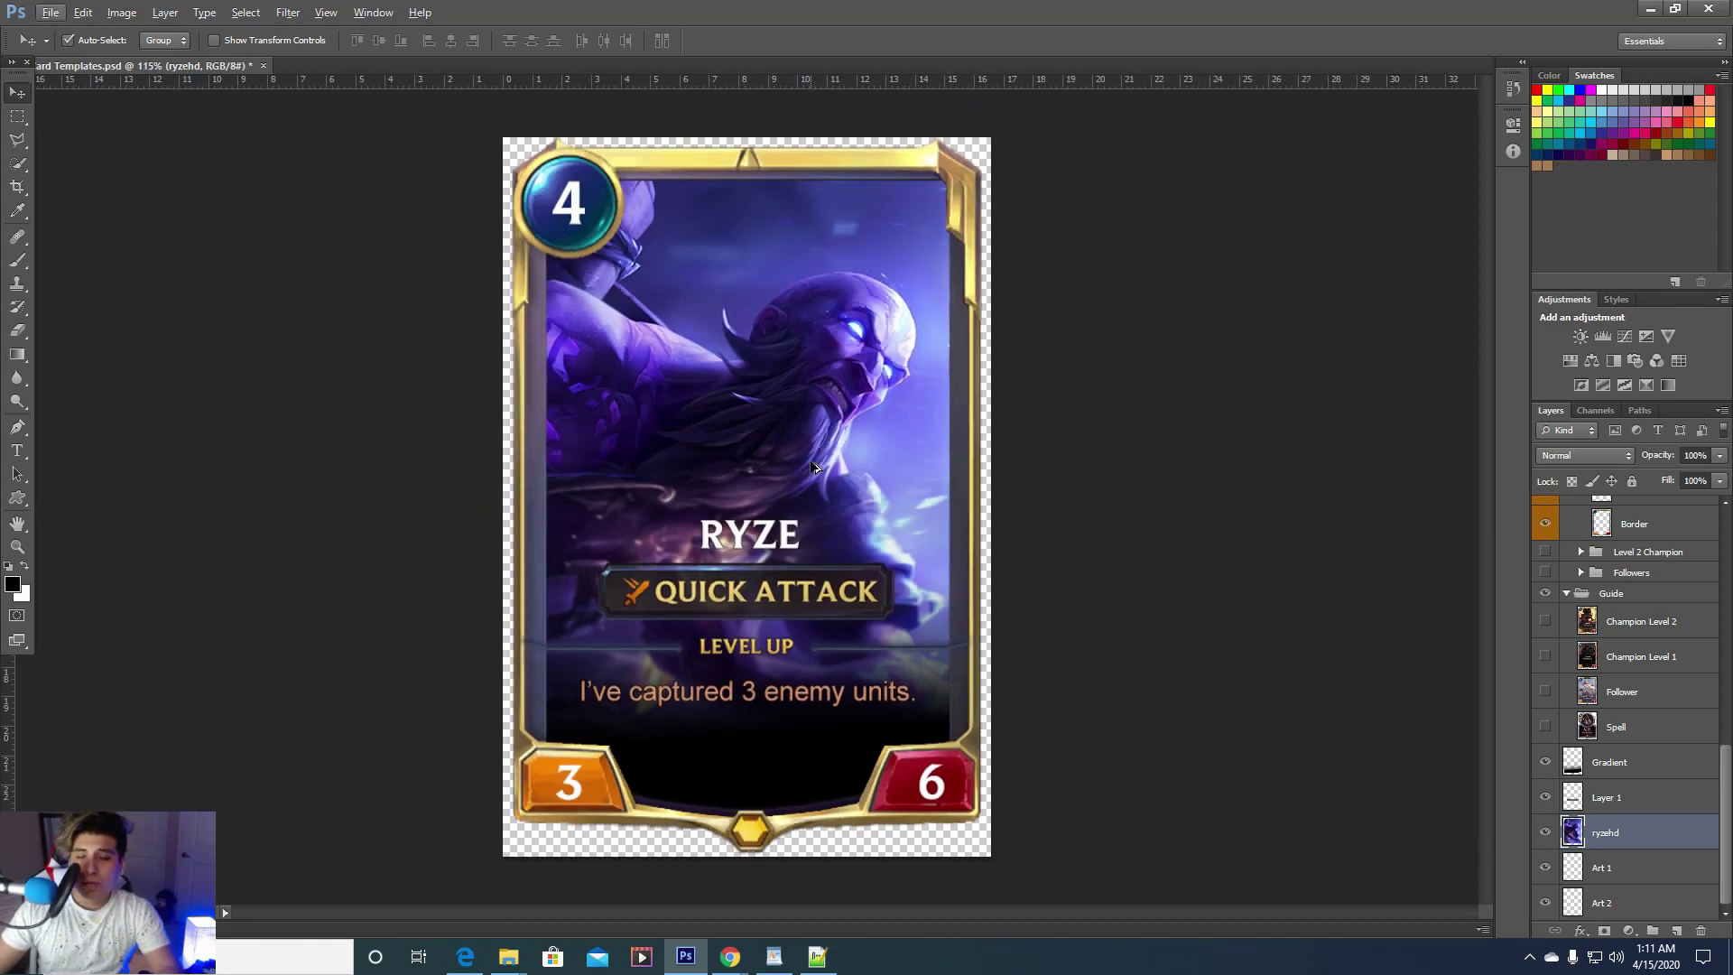
# Add a Brightness/Contrast adjustment layer above ryzehd with brightness -24 and contrast 11
pyautogui.click(1629, 928)
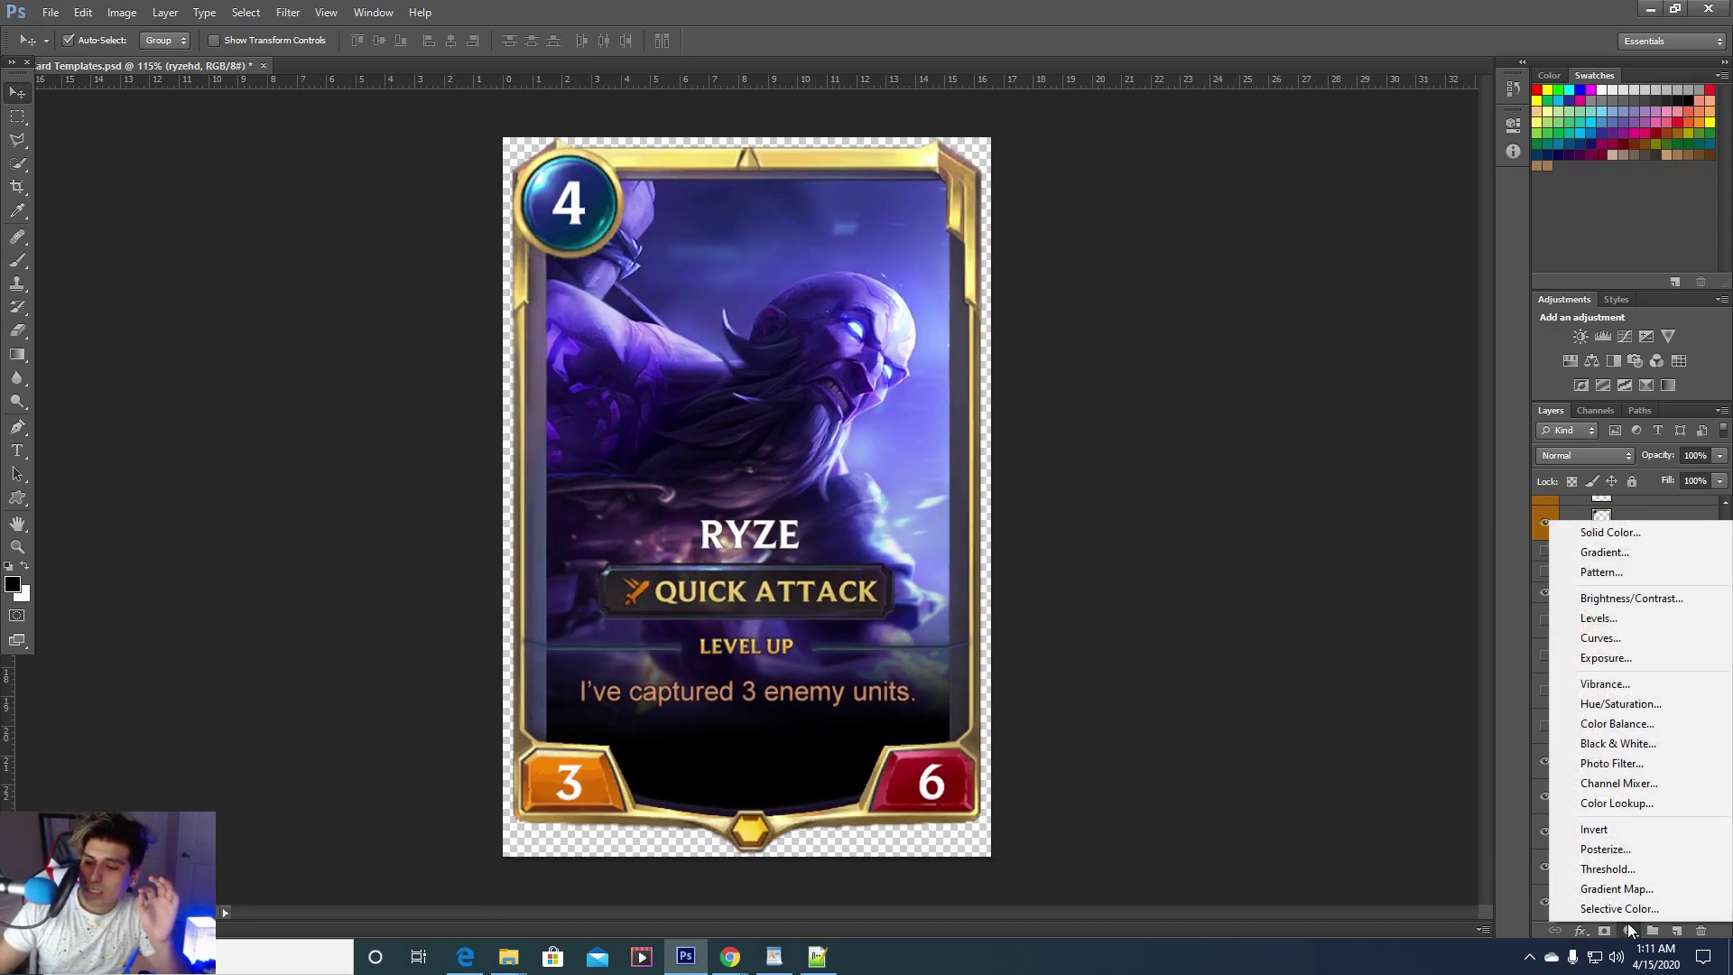
pyautogui.click(1611, 599)
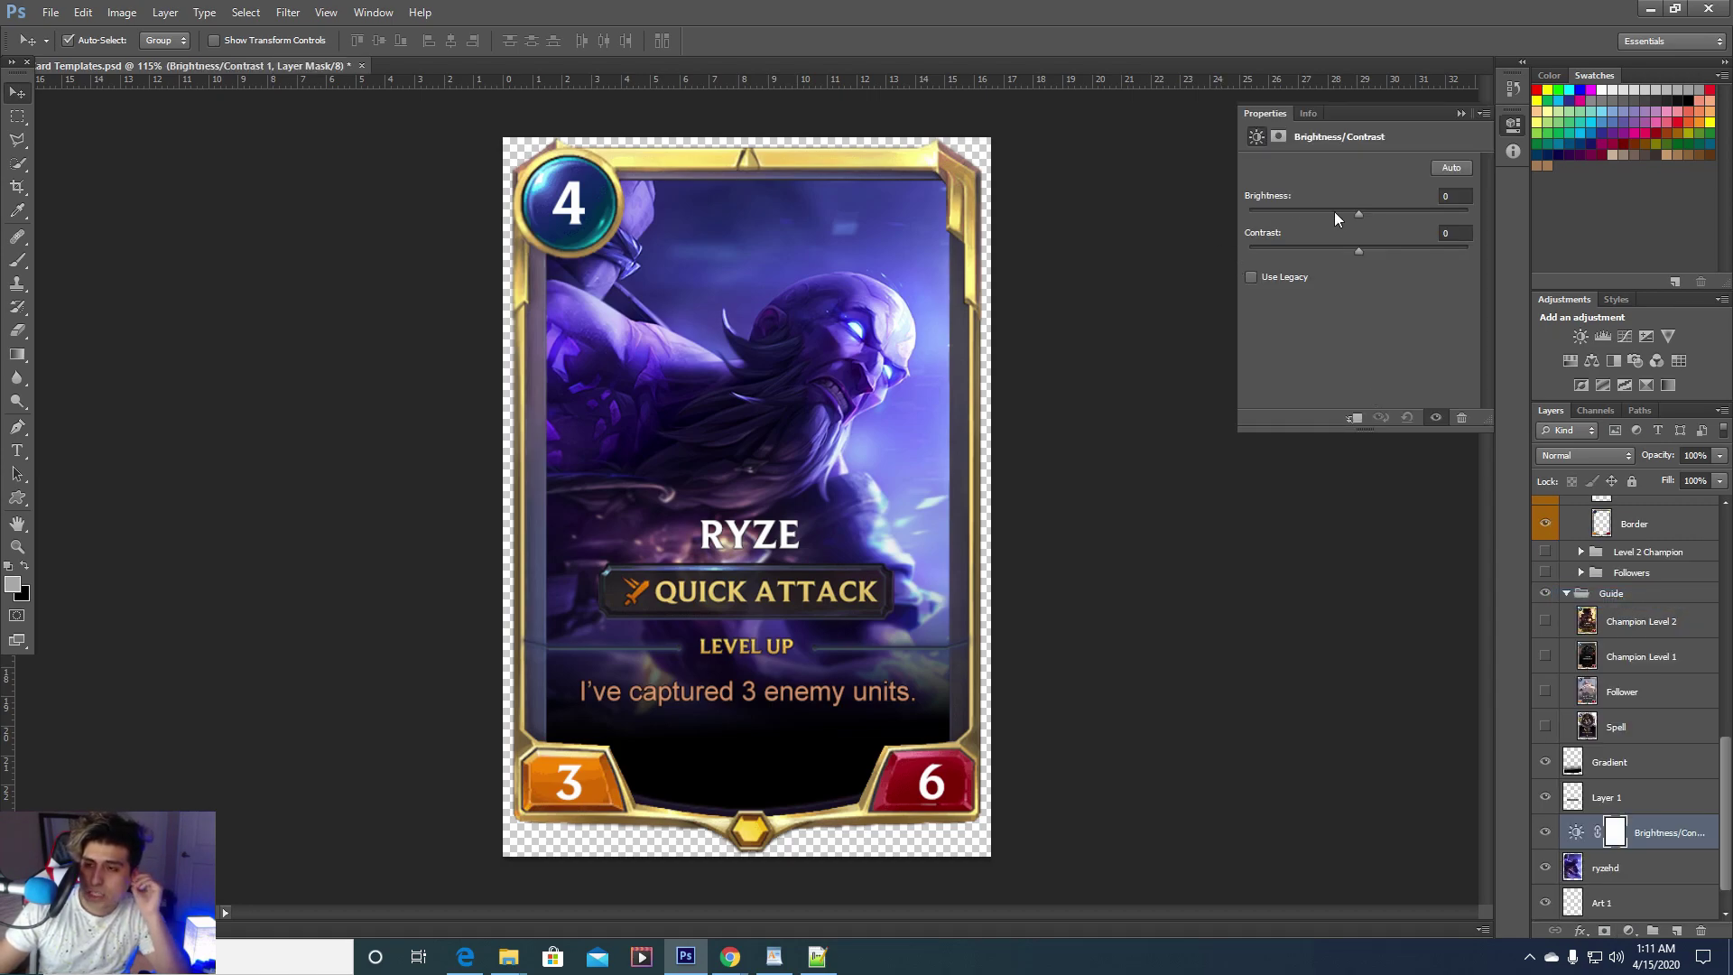
pyautogui.moveTo(1356, 215); pyautogui.dragTo(1310, 251)
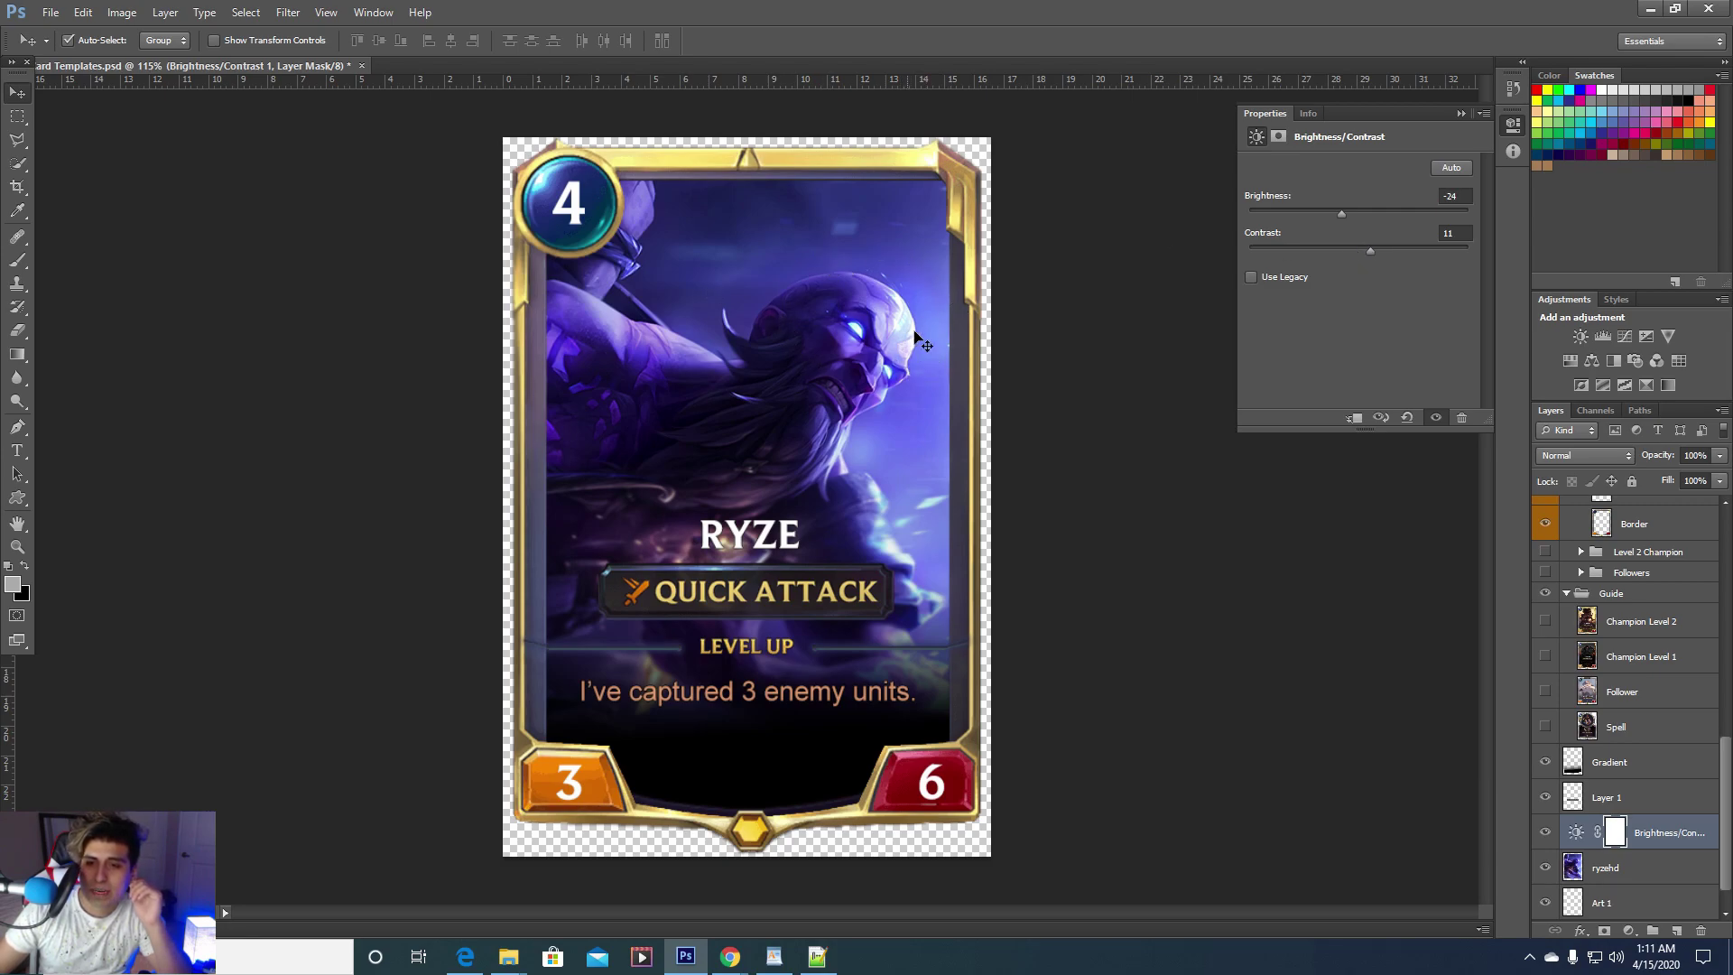
# Set the Brightness/Contrast adjustment layer's contrast to 18
pyautogui.moveTo(1397, 252); pyautogui.dragTo(1285, 252)
pyautogui.moveTo(1383, 253); pyautogui.dragTo(1378, 251)
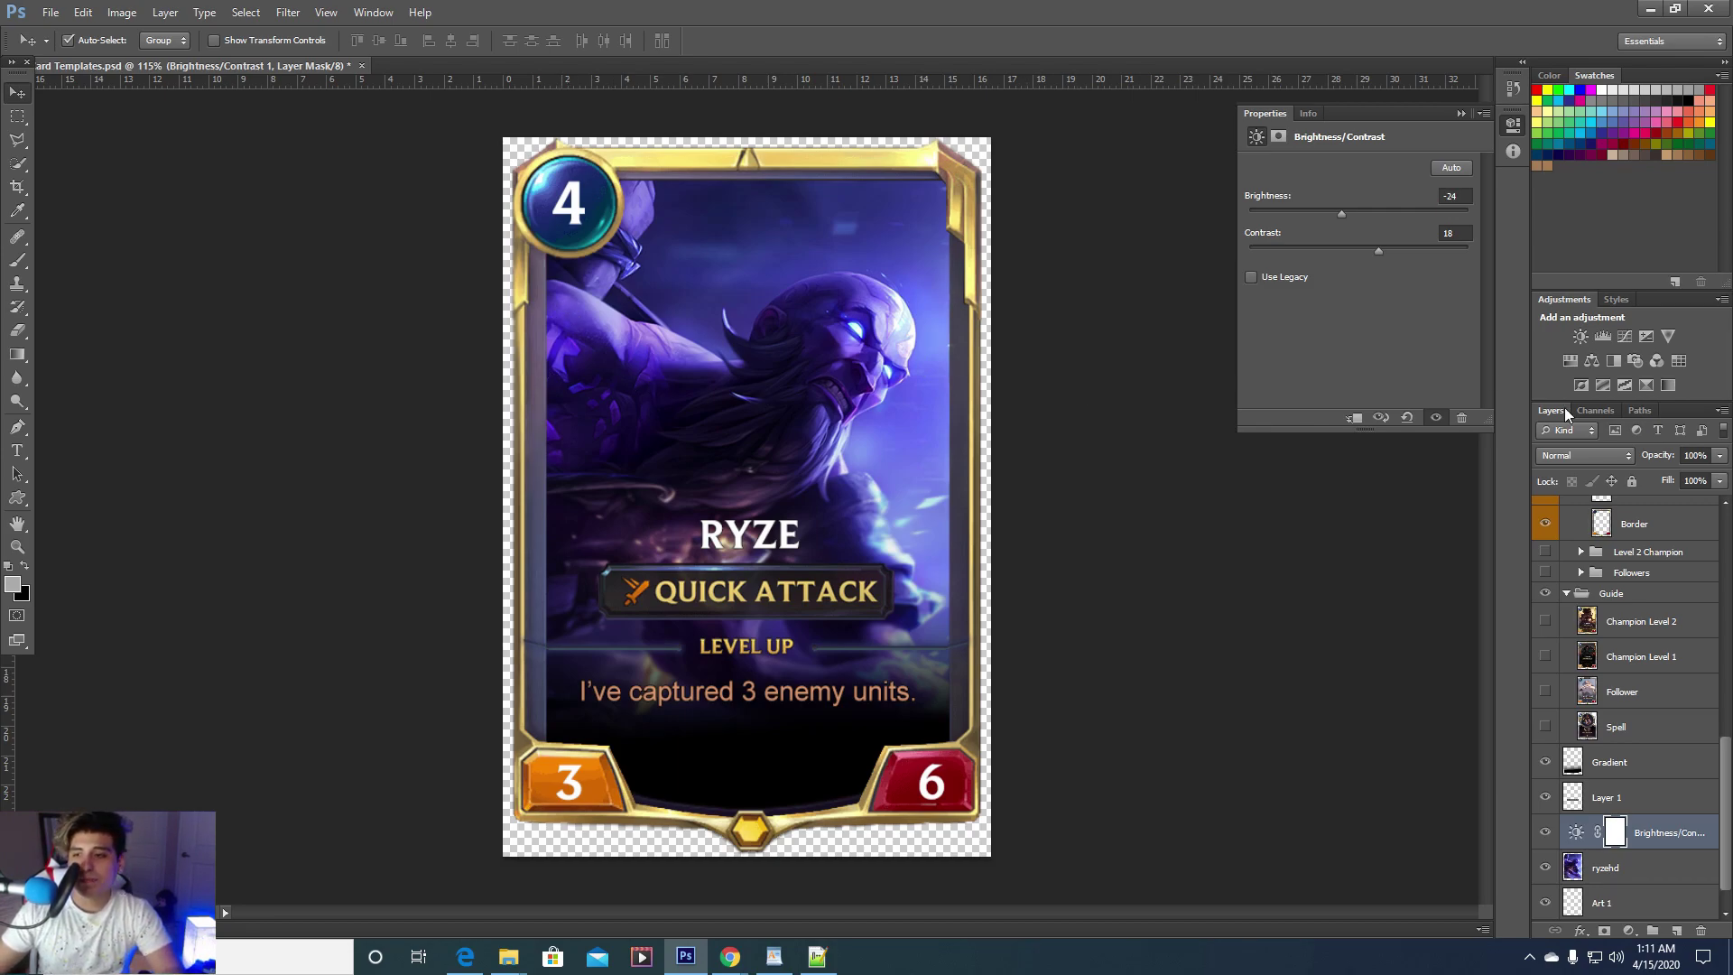
pyautogui.click(1460, 112)
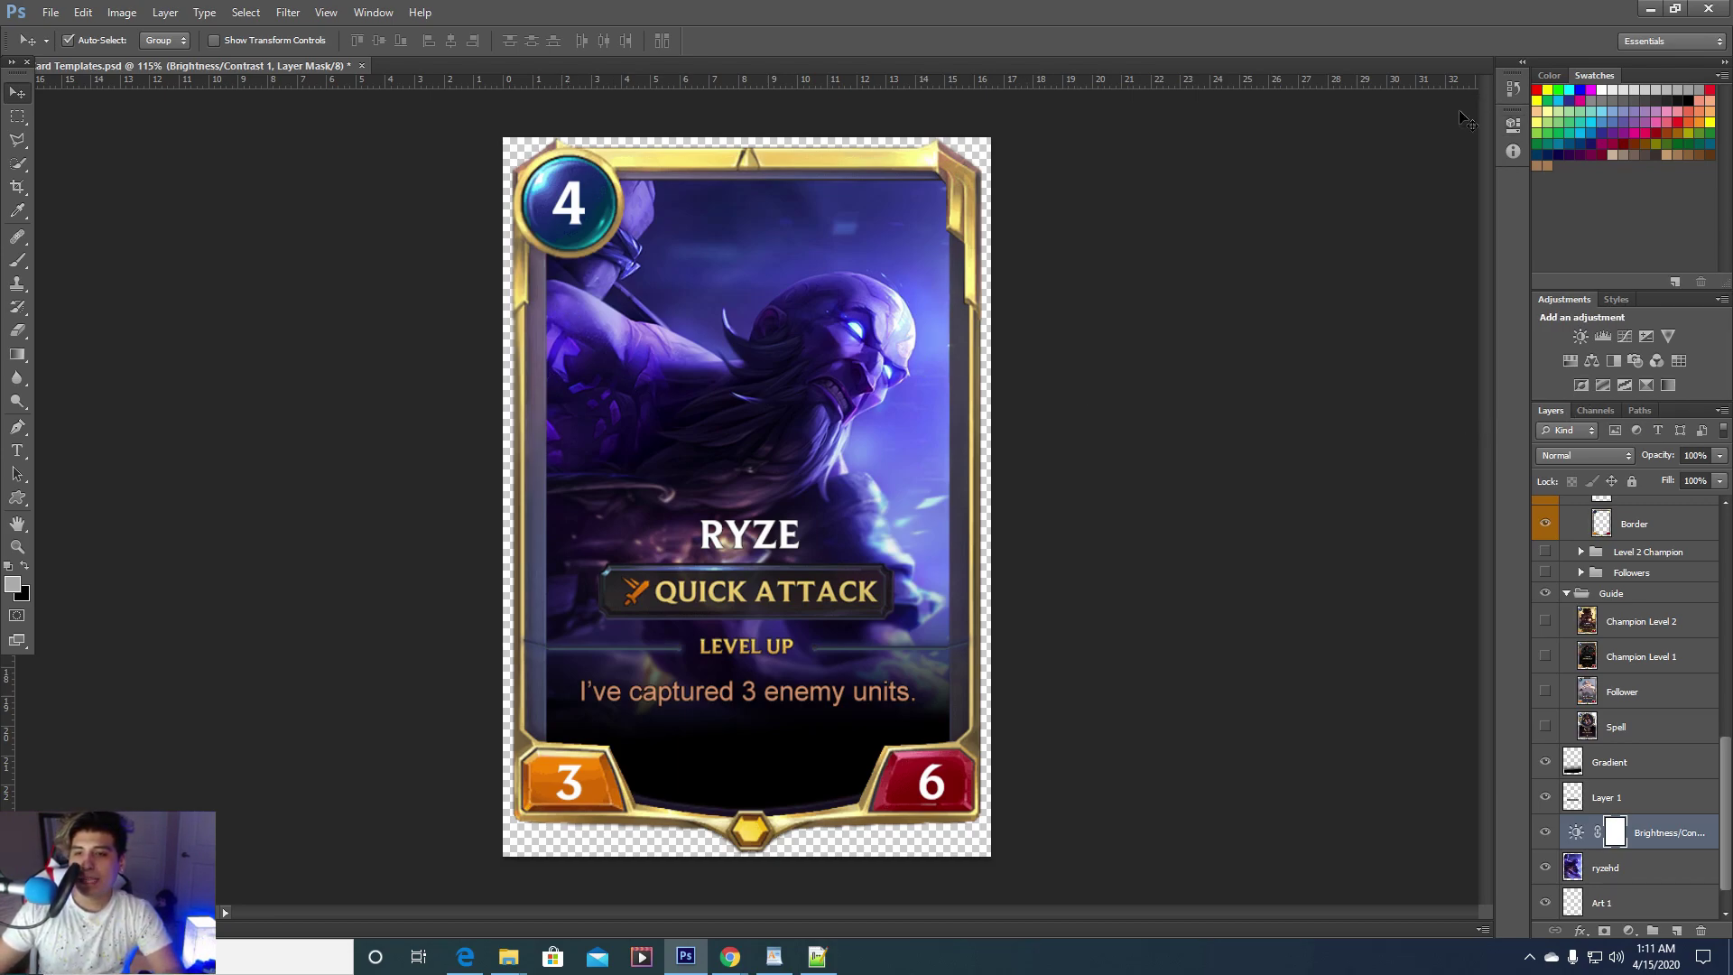
# Compare the Ryze card with the Champion Level 1 guide by toggling the guide layer's visibility, leaving it hidden
pyautogui.scroll(3, 603, 240)
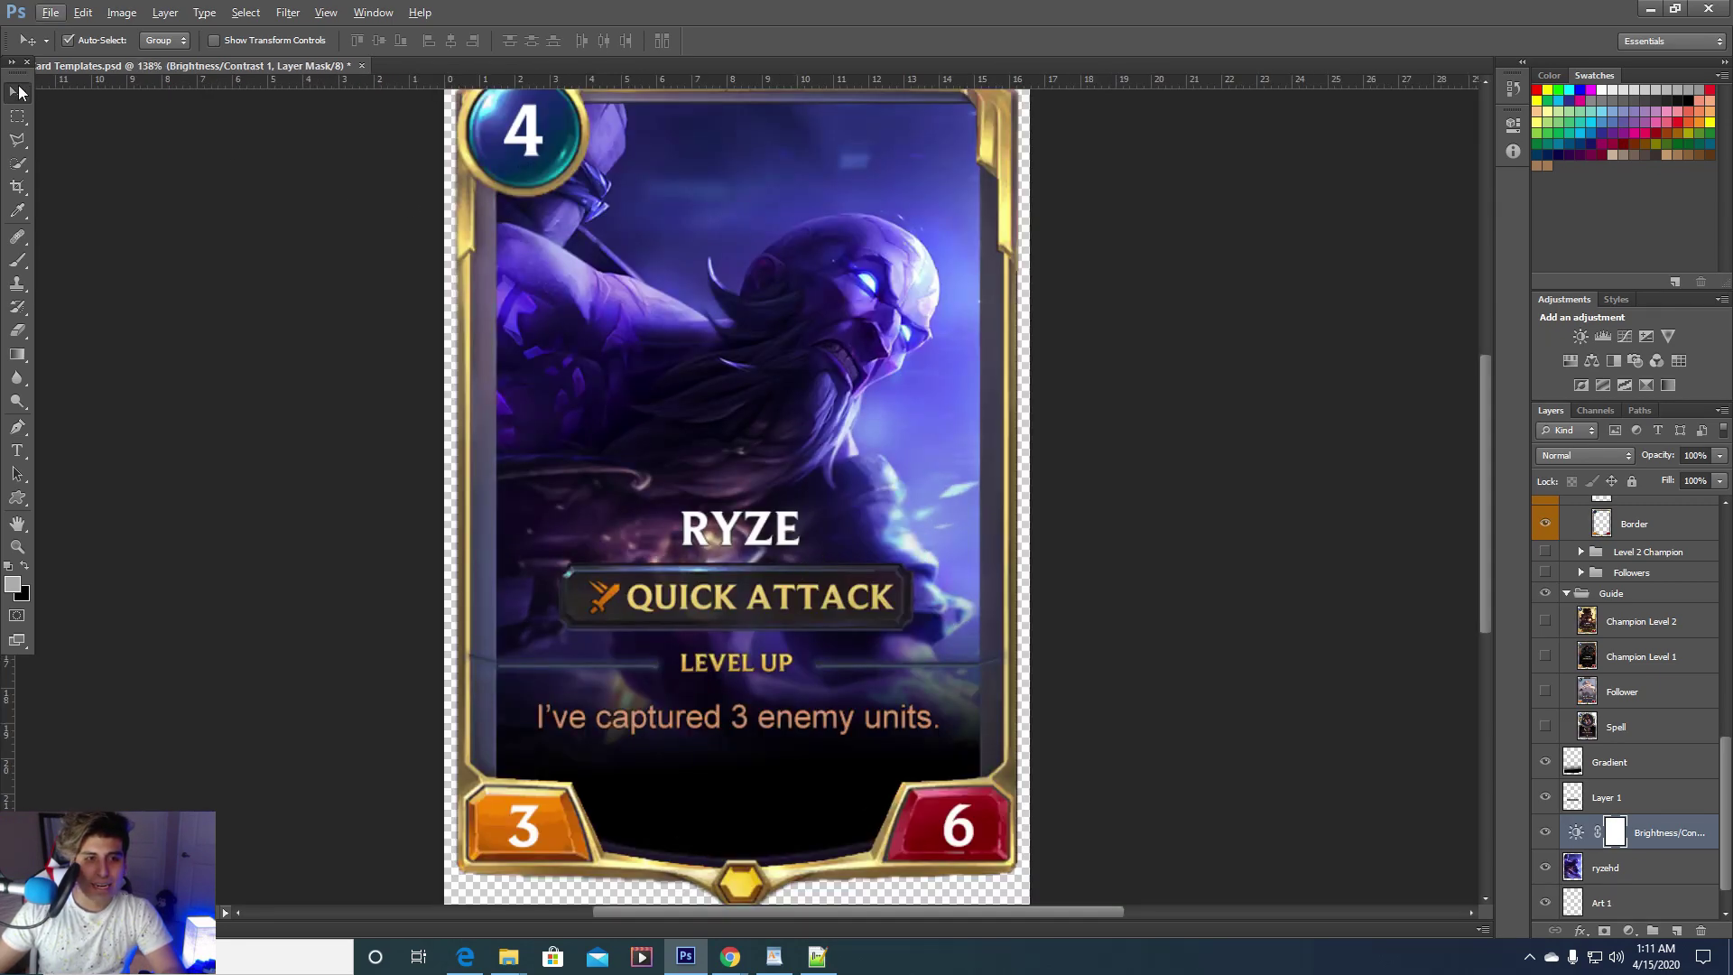
pyautogui.scroll(-2, 967, 398)
pyautogui.scroll(2, 970, 436)
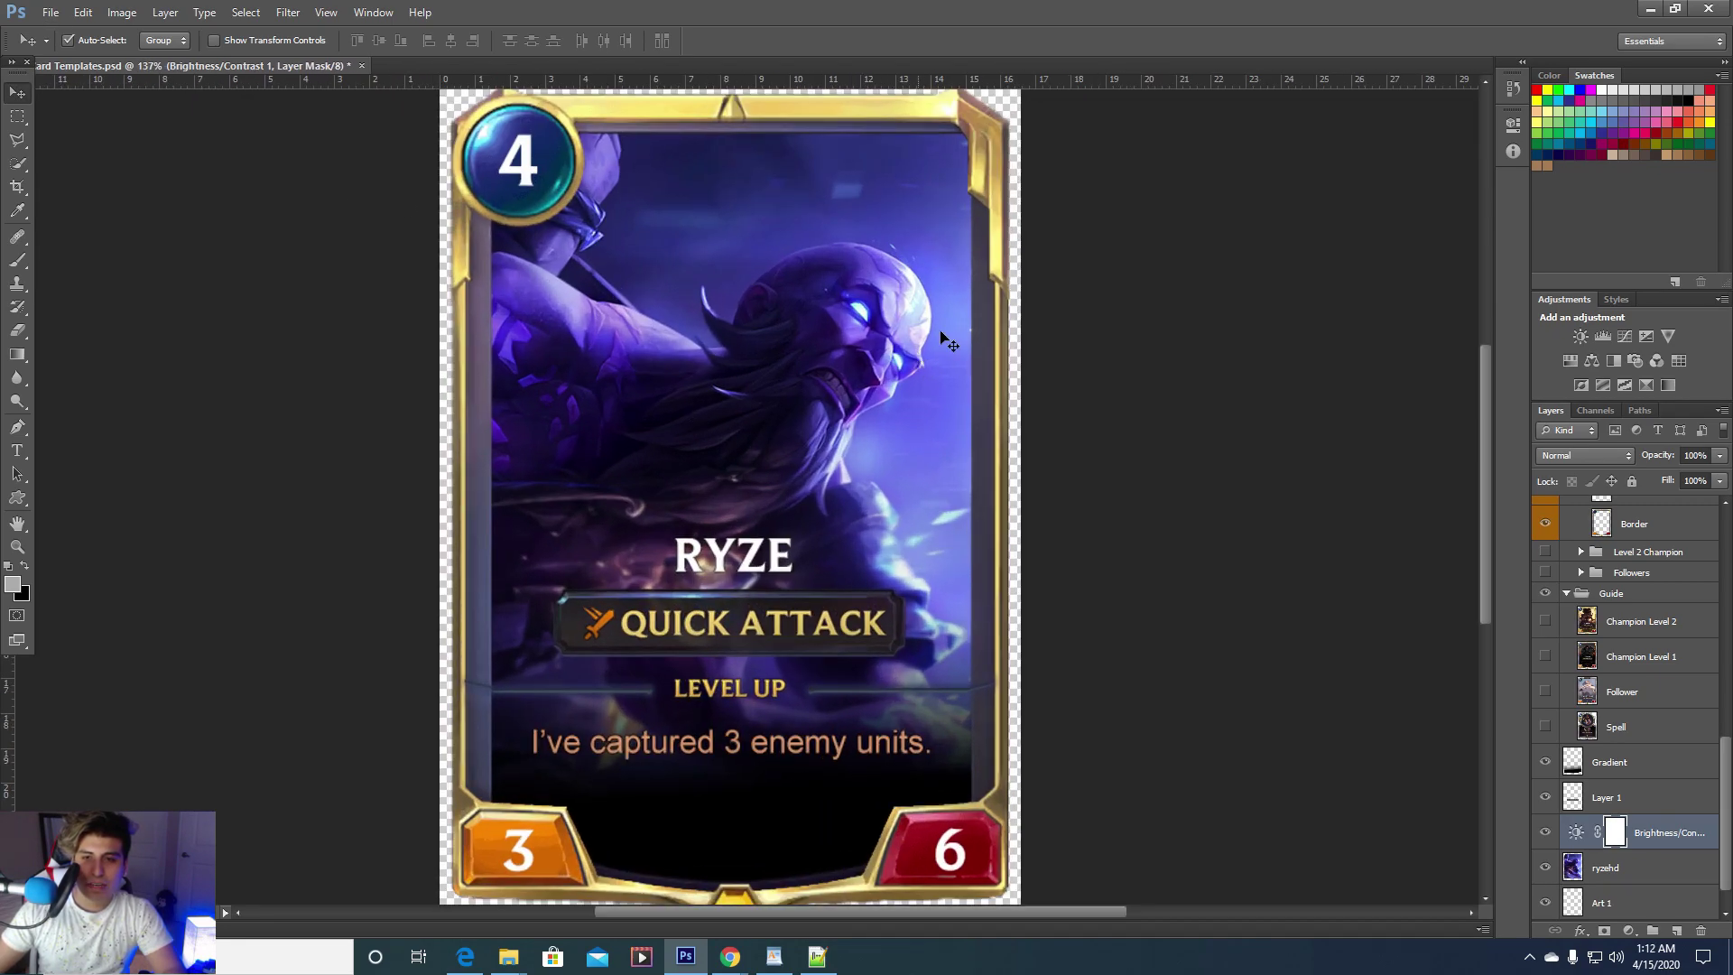
pyautogui.scroll(-1, 772, 489)
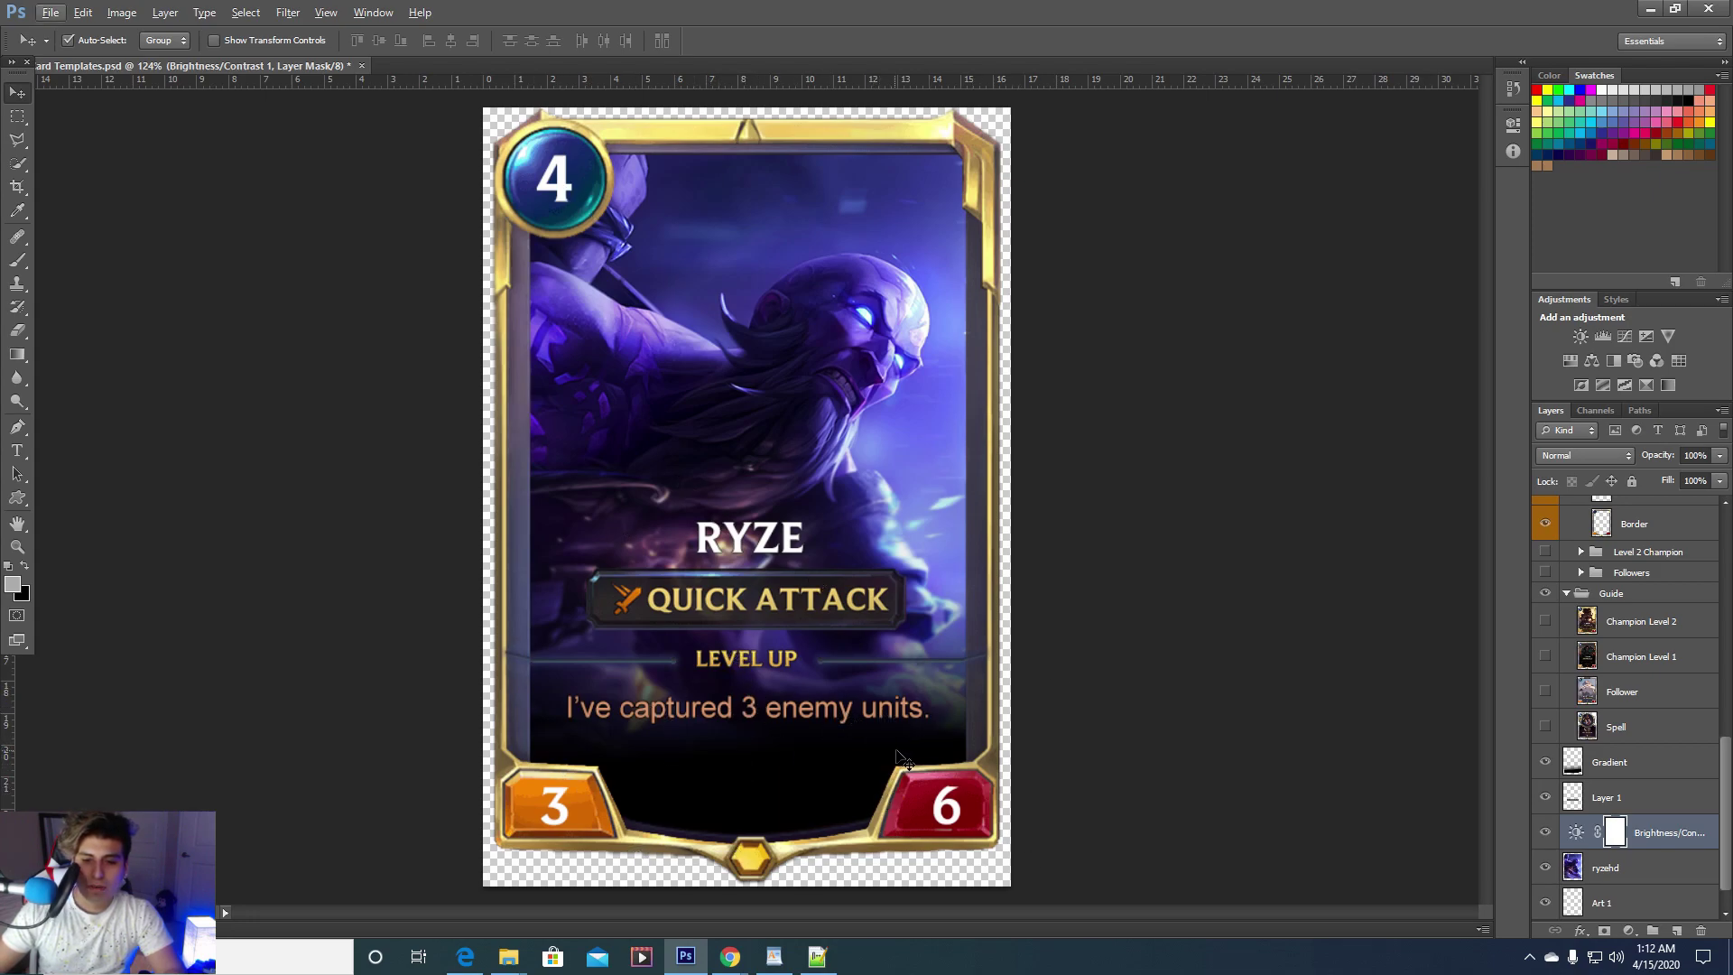
pyautogui.scroll(1, 901, 564)
pyautogui.scroll(-2, 896, 557)
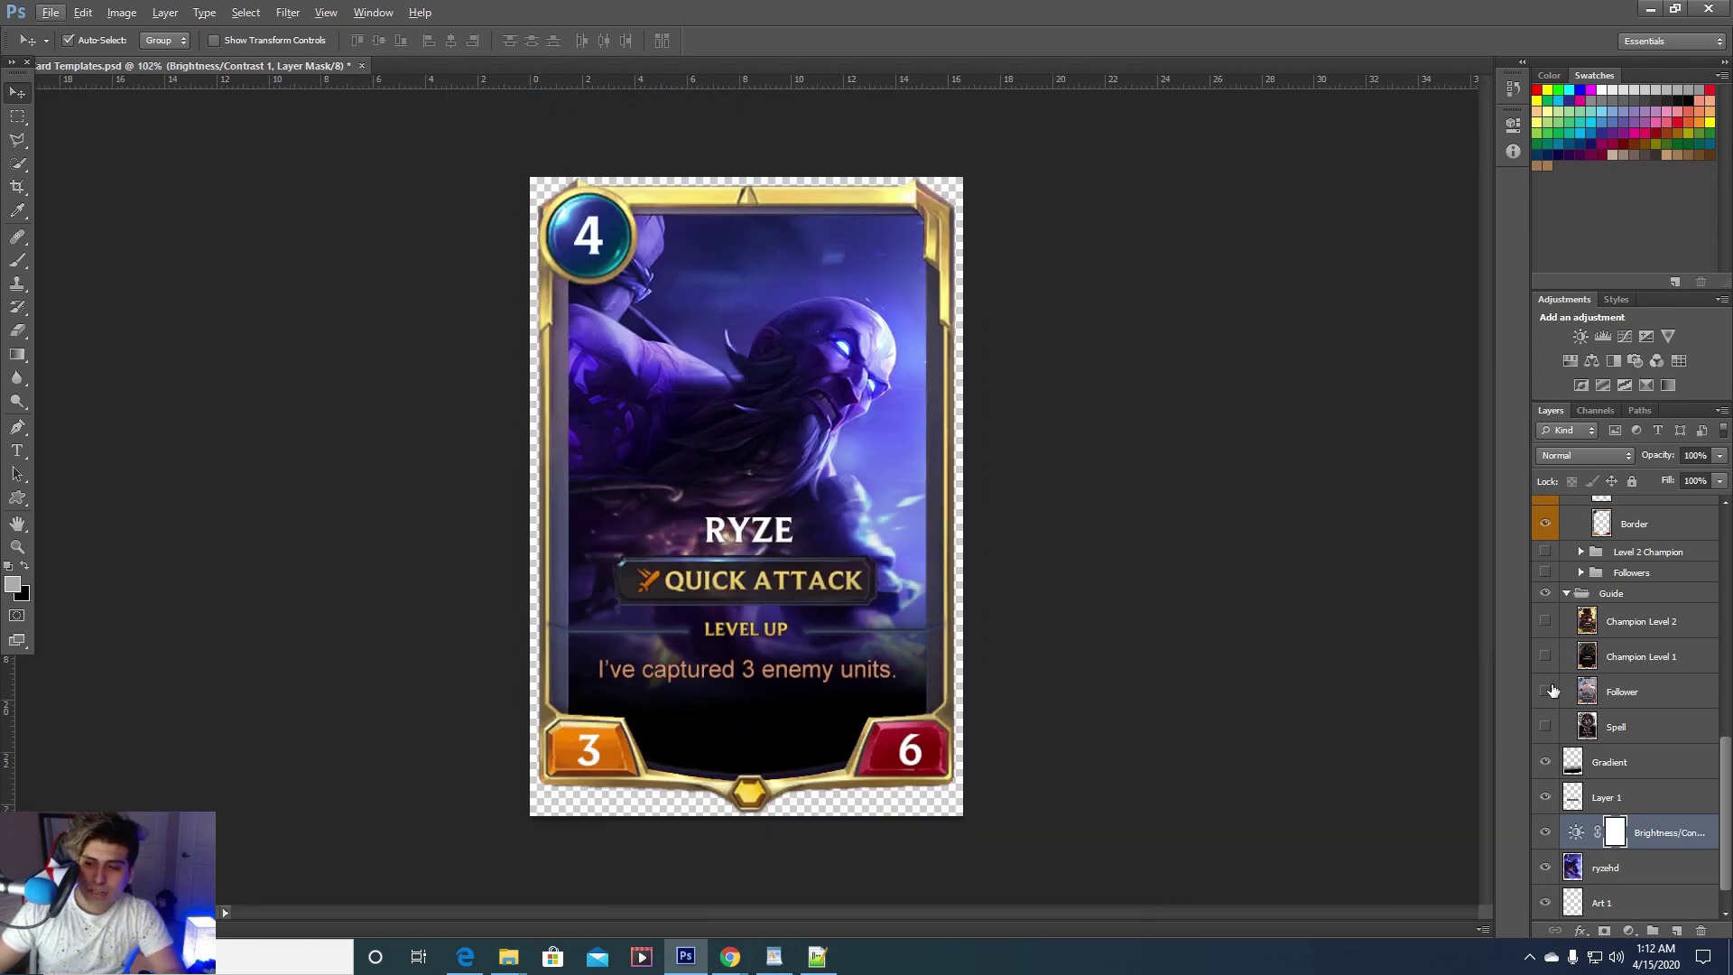
pyautogui.click(1546, 668)
pyautogui.click(1546, 668)
pyautogui.click(1546, 668)
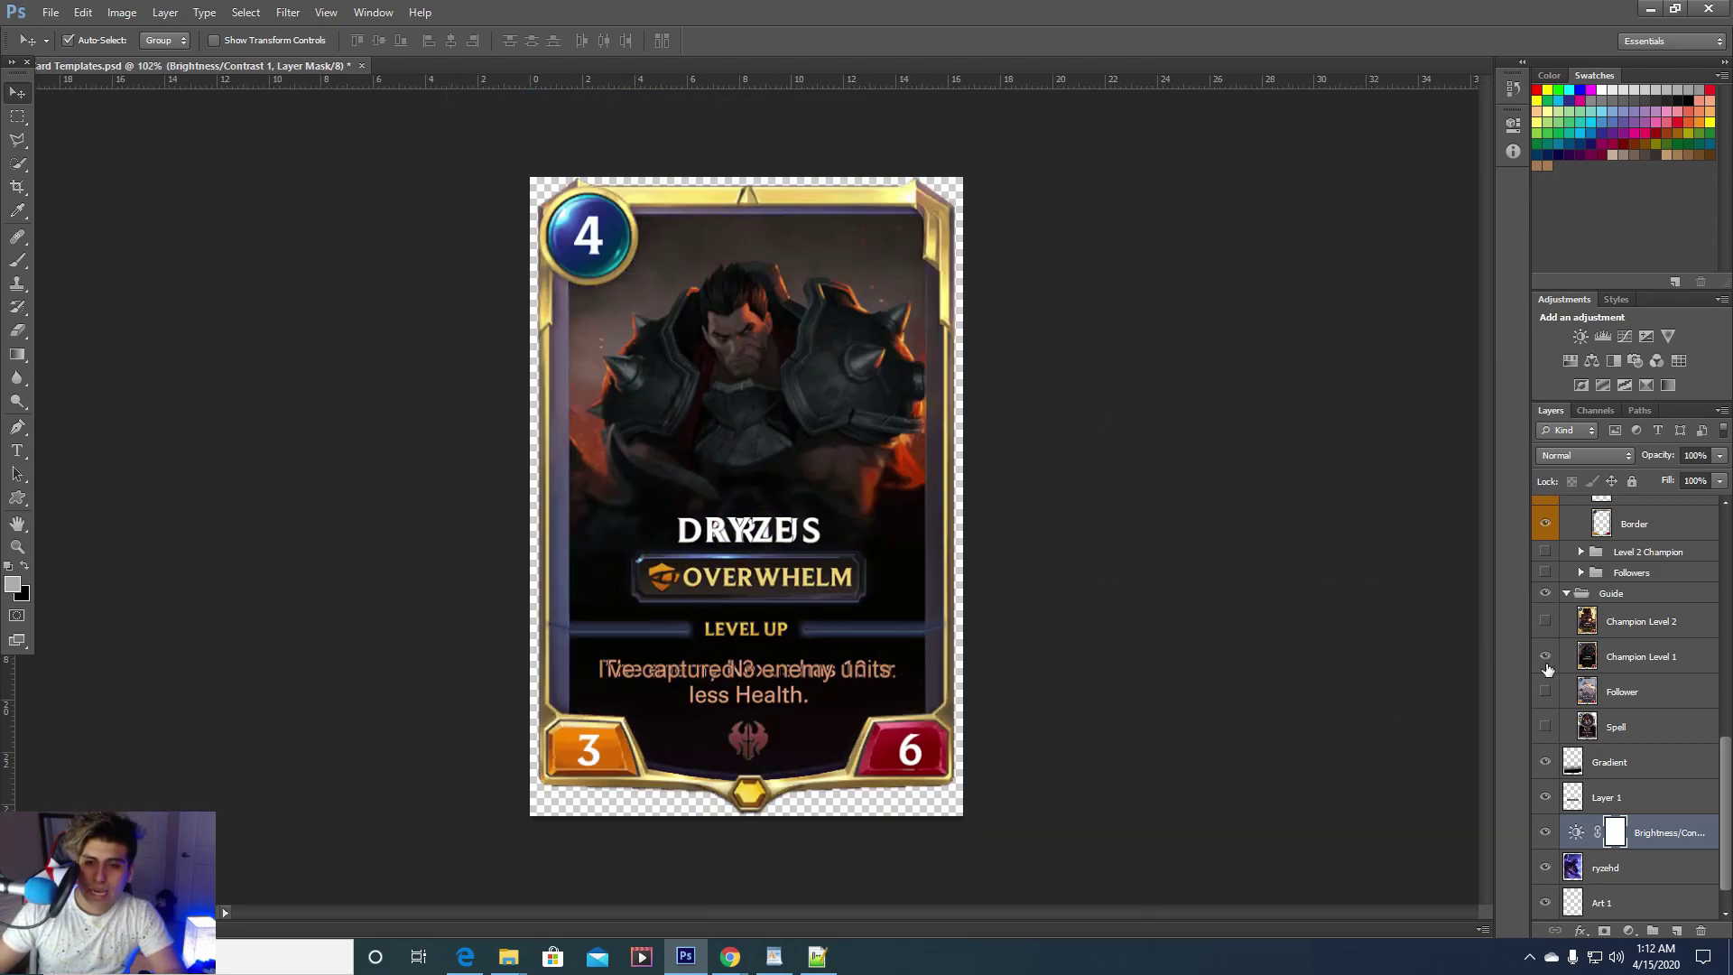
pyautogui.click(1546, 667)
pyautogui.click(1547, 668)
pyautogui.click(1547, 668)
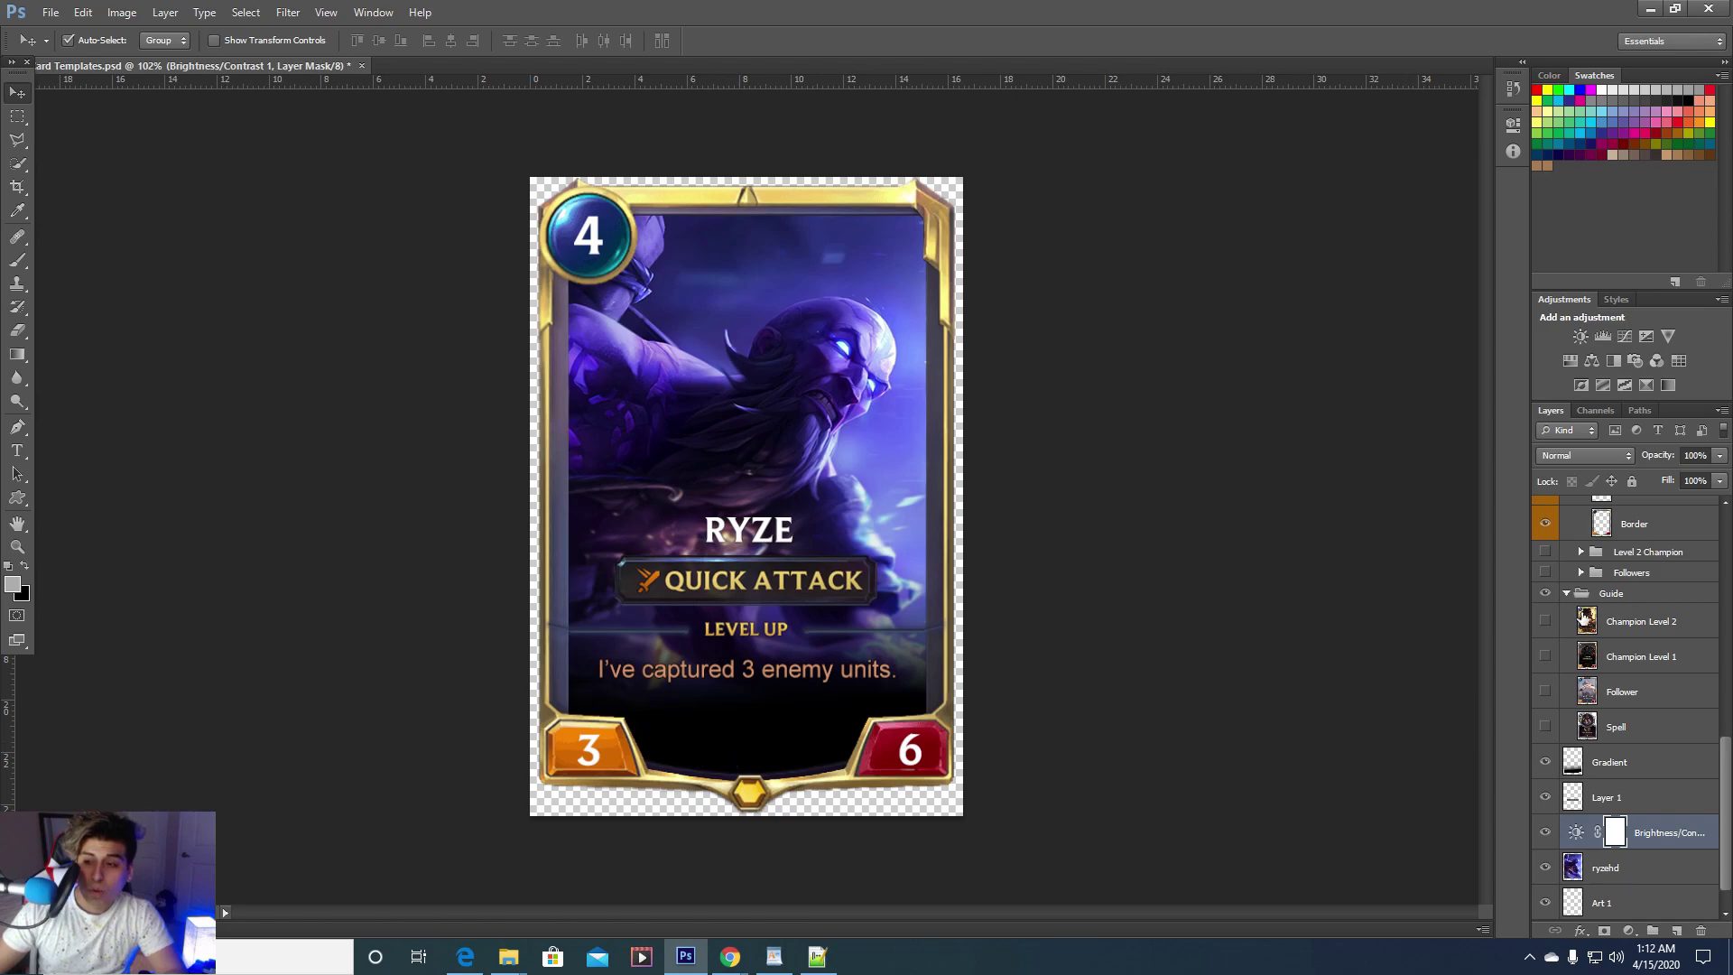
# Show the Shurima icon from the Region group on the card
pyautogui.scroll(4, 1654, 632)
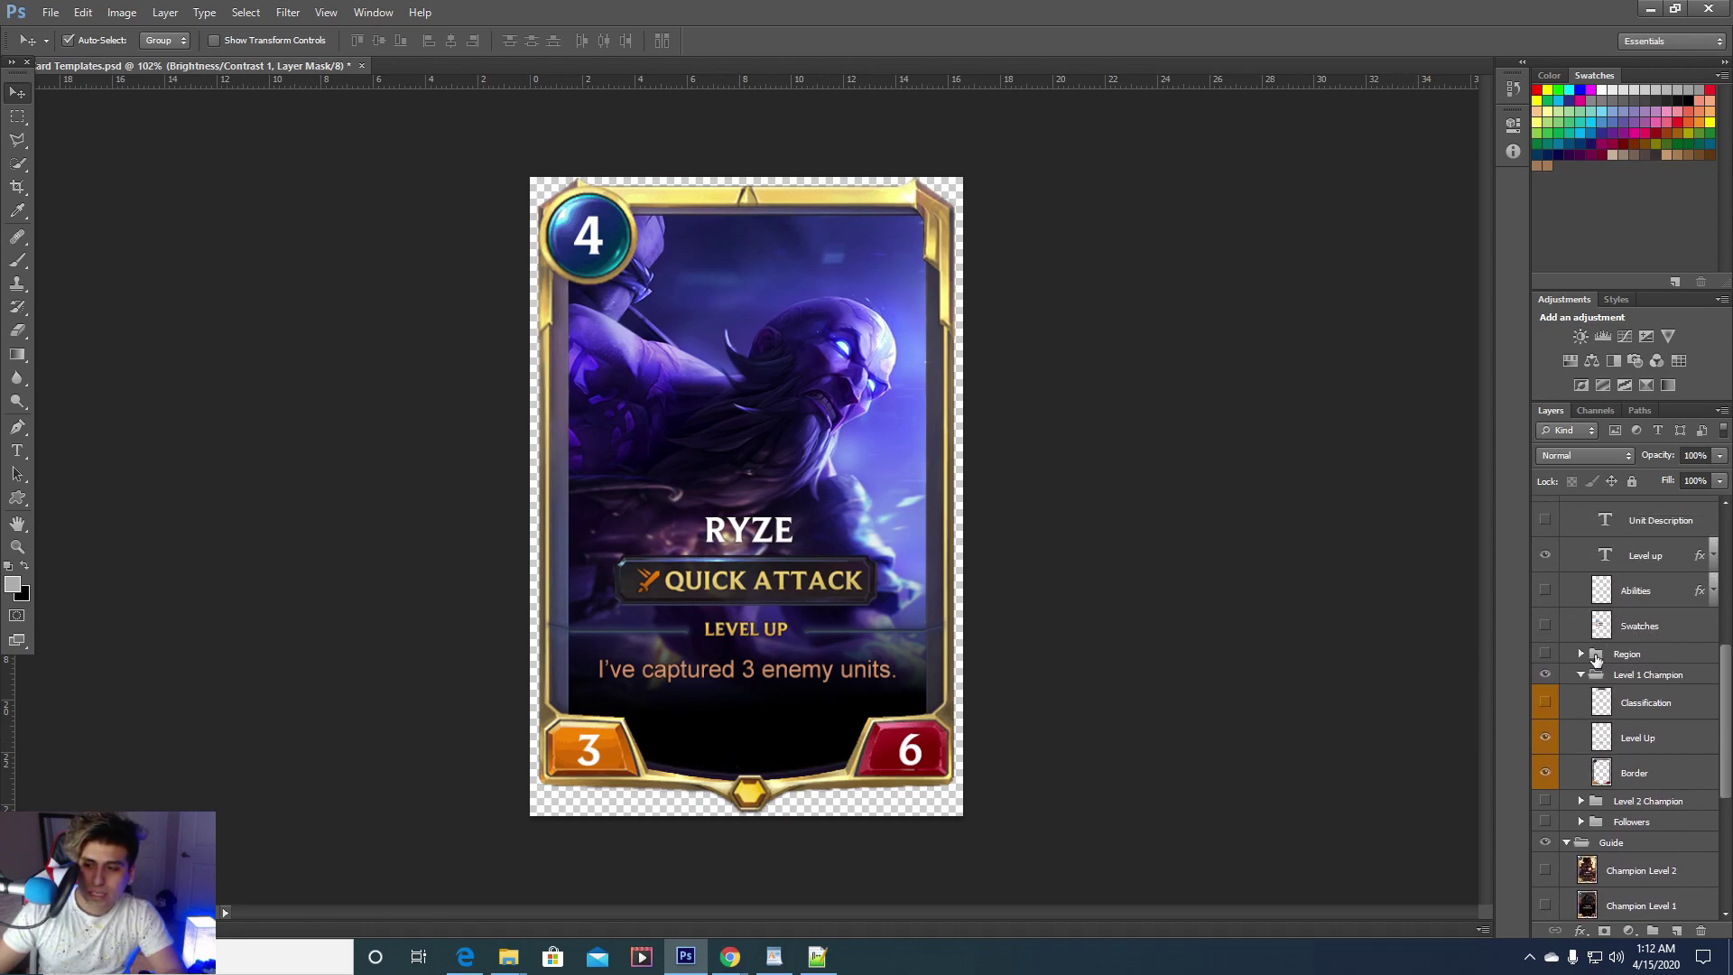
pyautogui.click(1582, 653)
pyautogui.scroll(-1, 1596, 623)
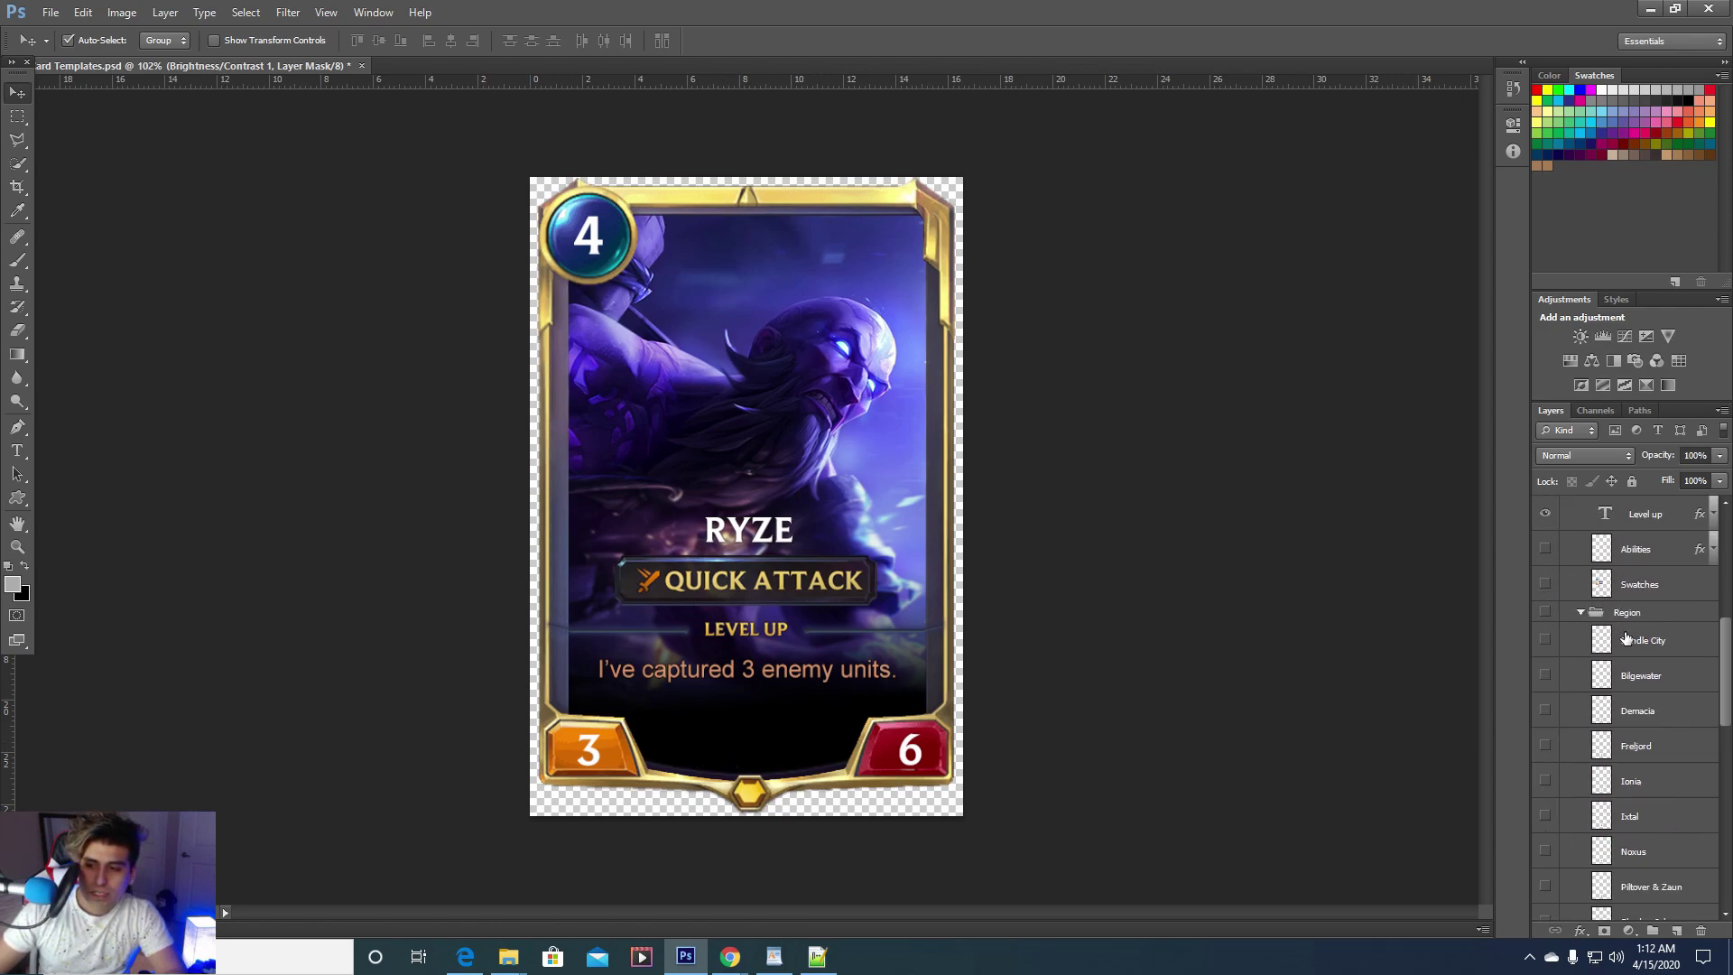
pyautogui.scroll(-5, 1625, 640)
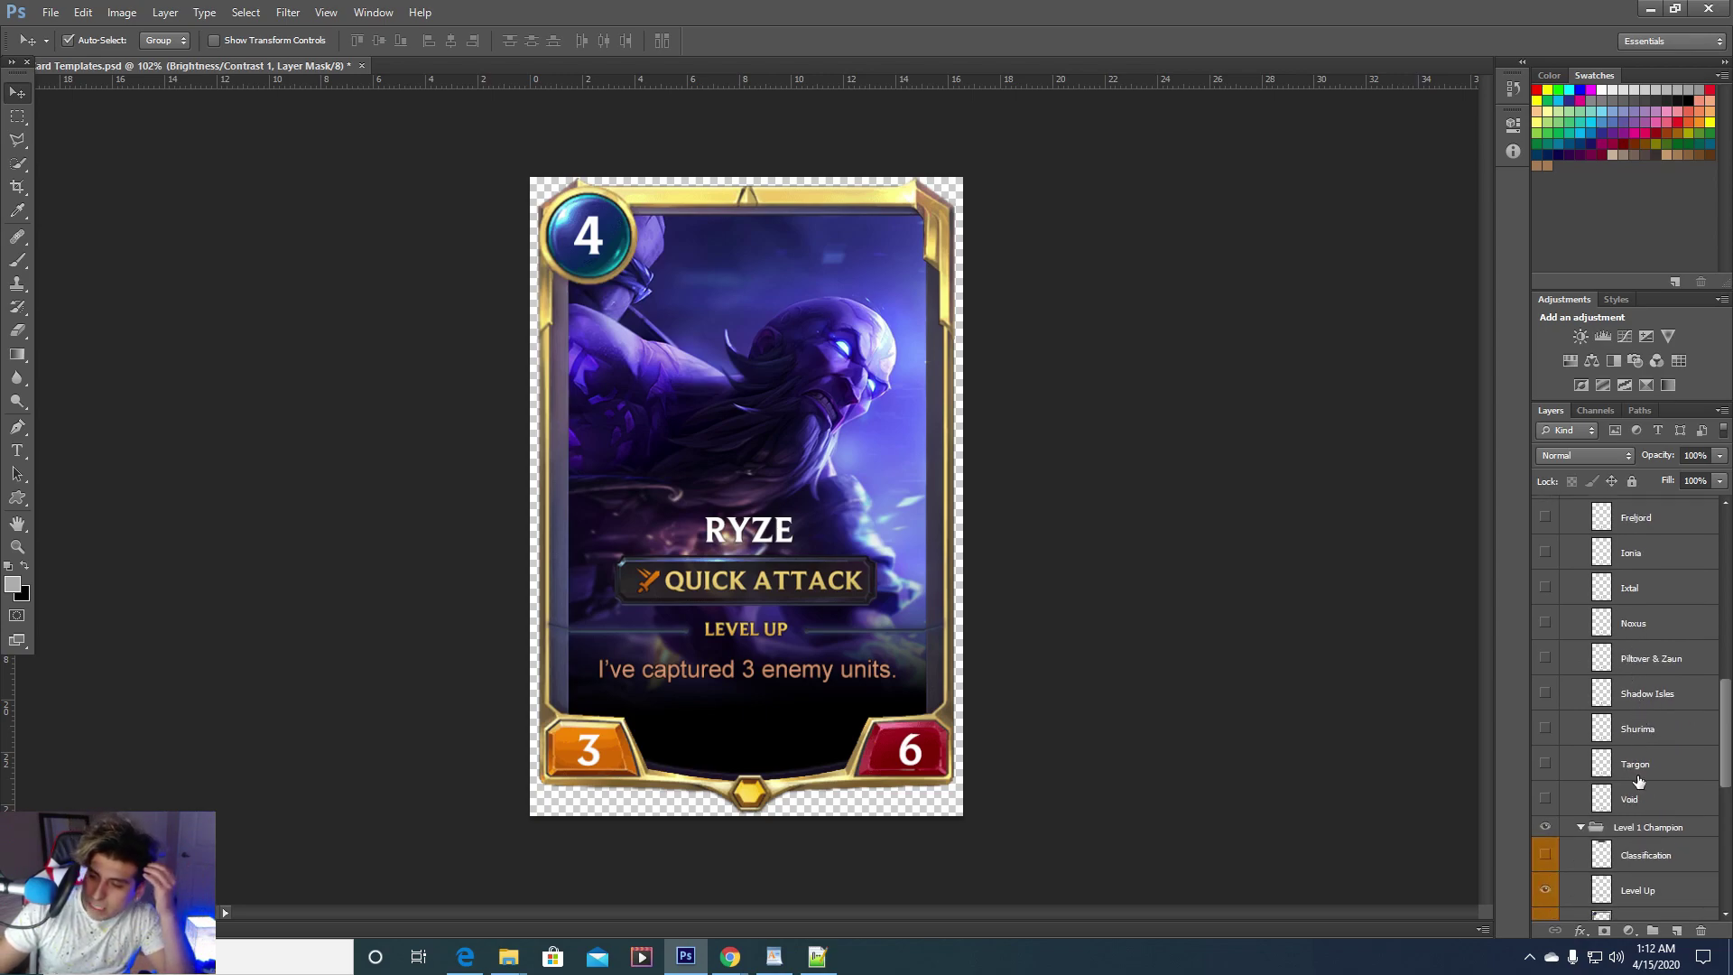
pyautogui.scroll(-1, 1637, 768)
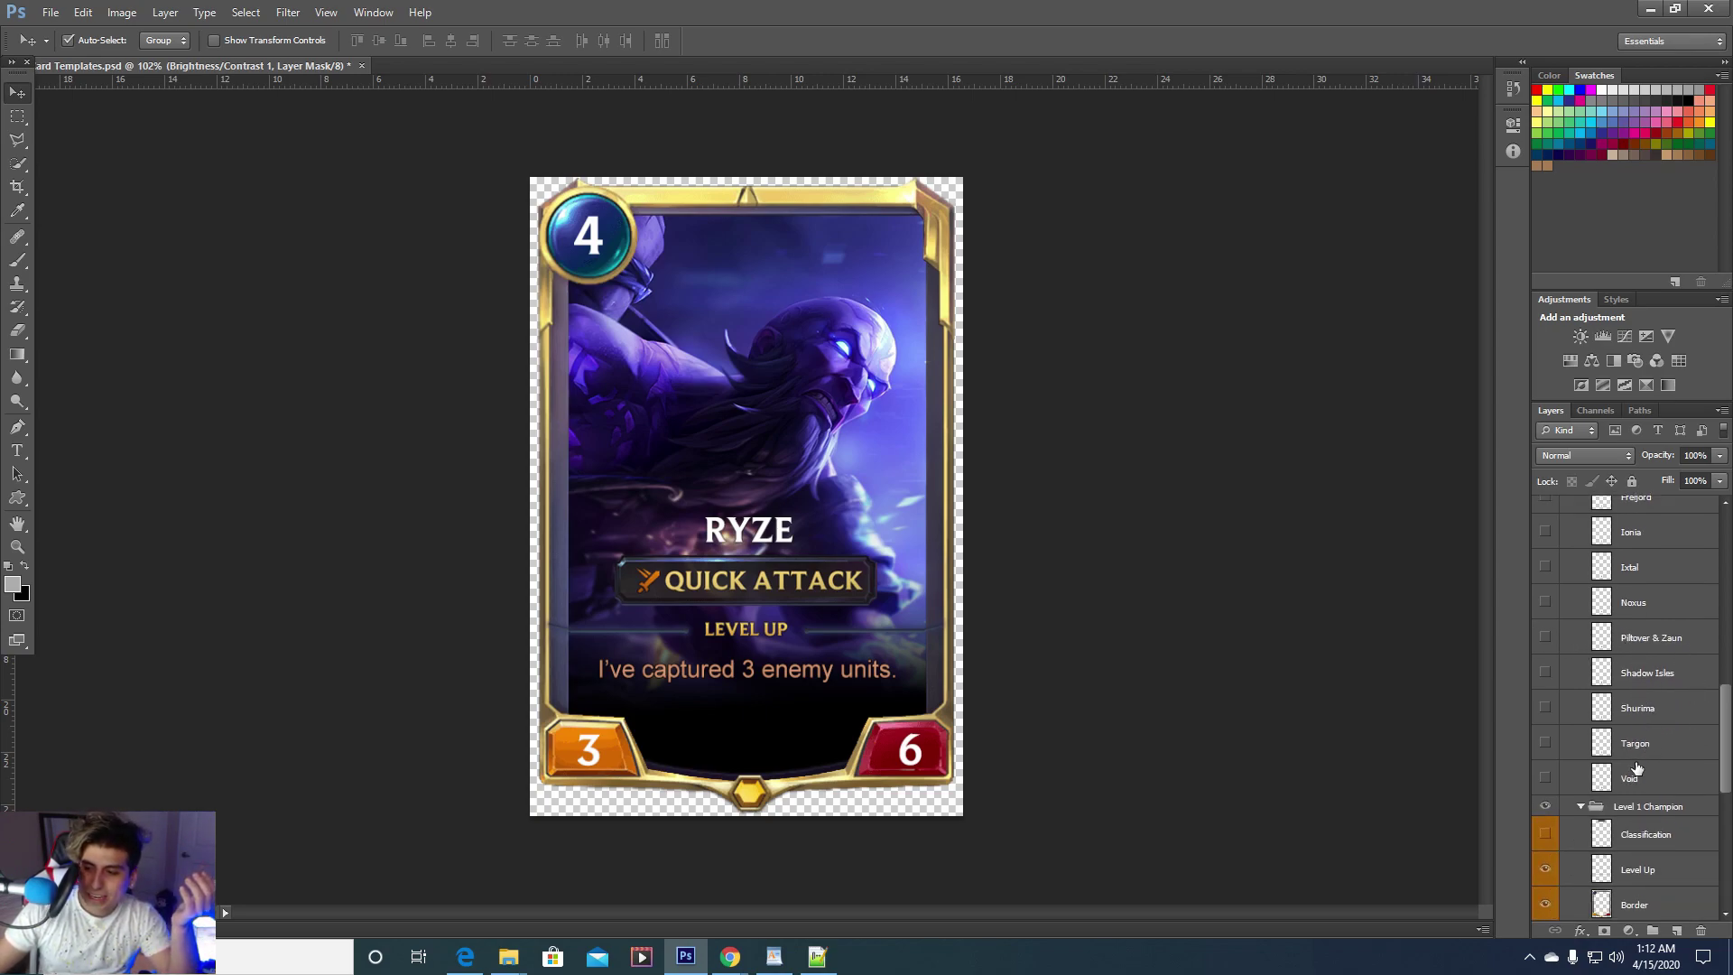
pyautogui.click(1547, 708)
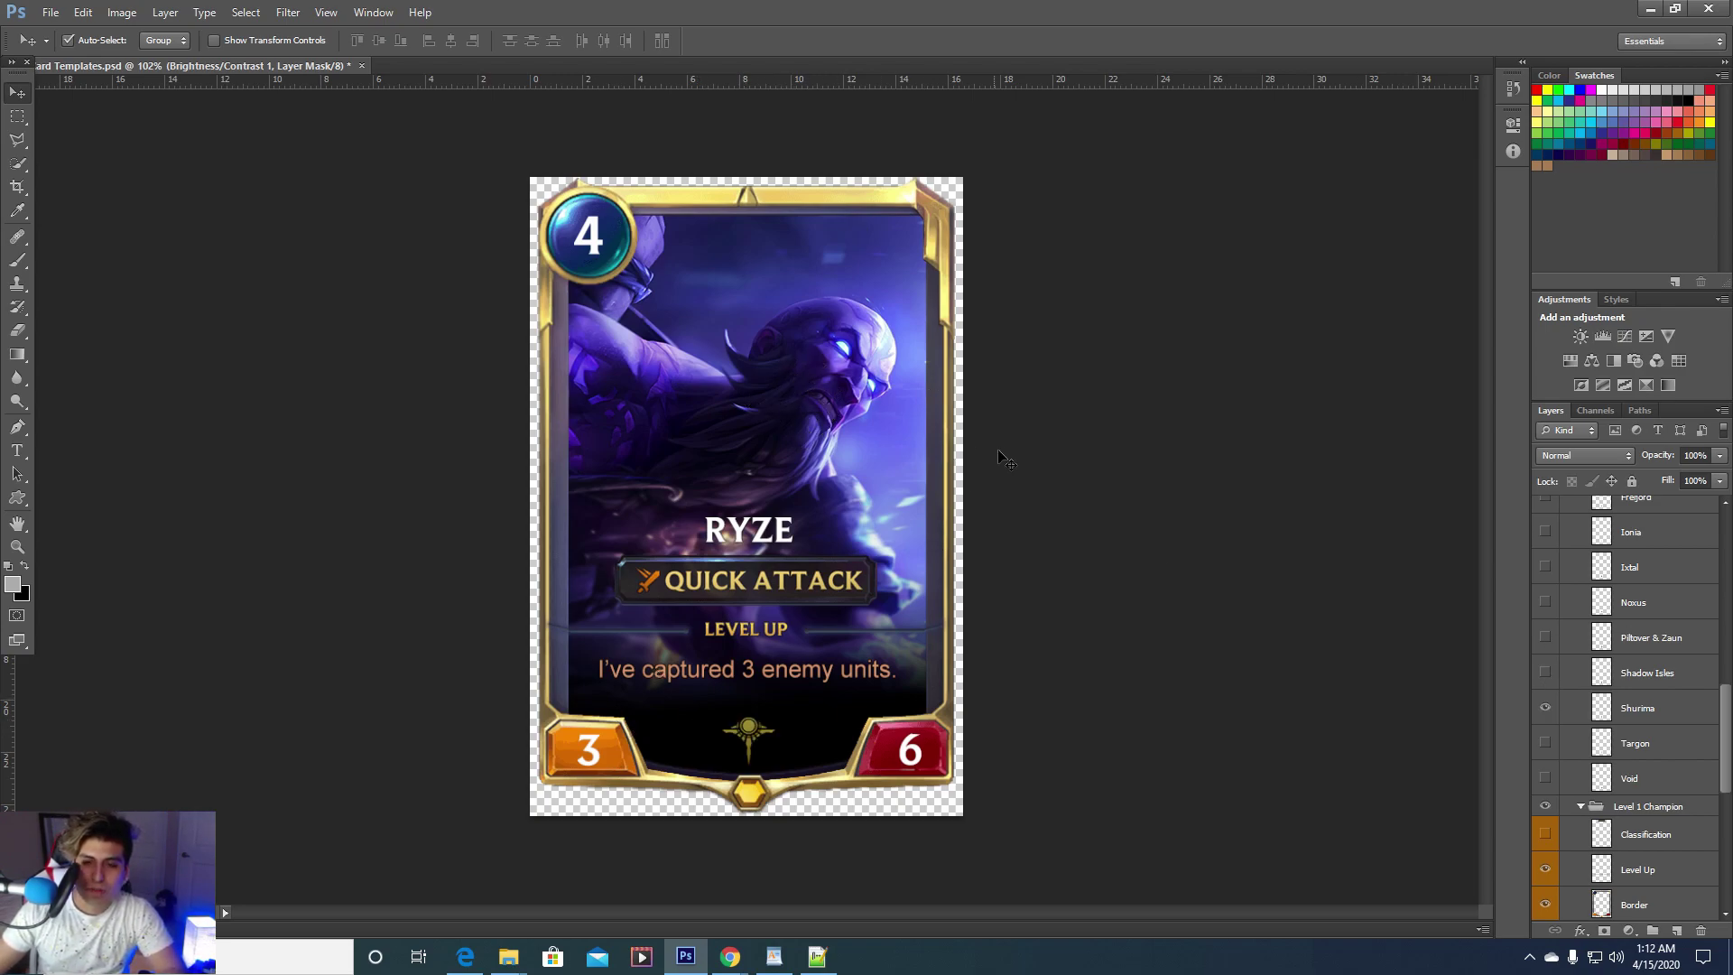
pyautogui.scroll(2, 809, 539)
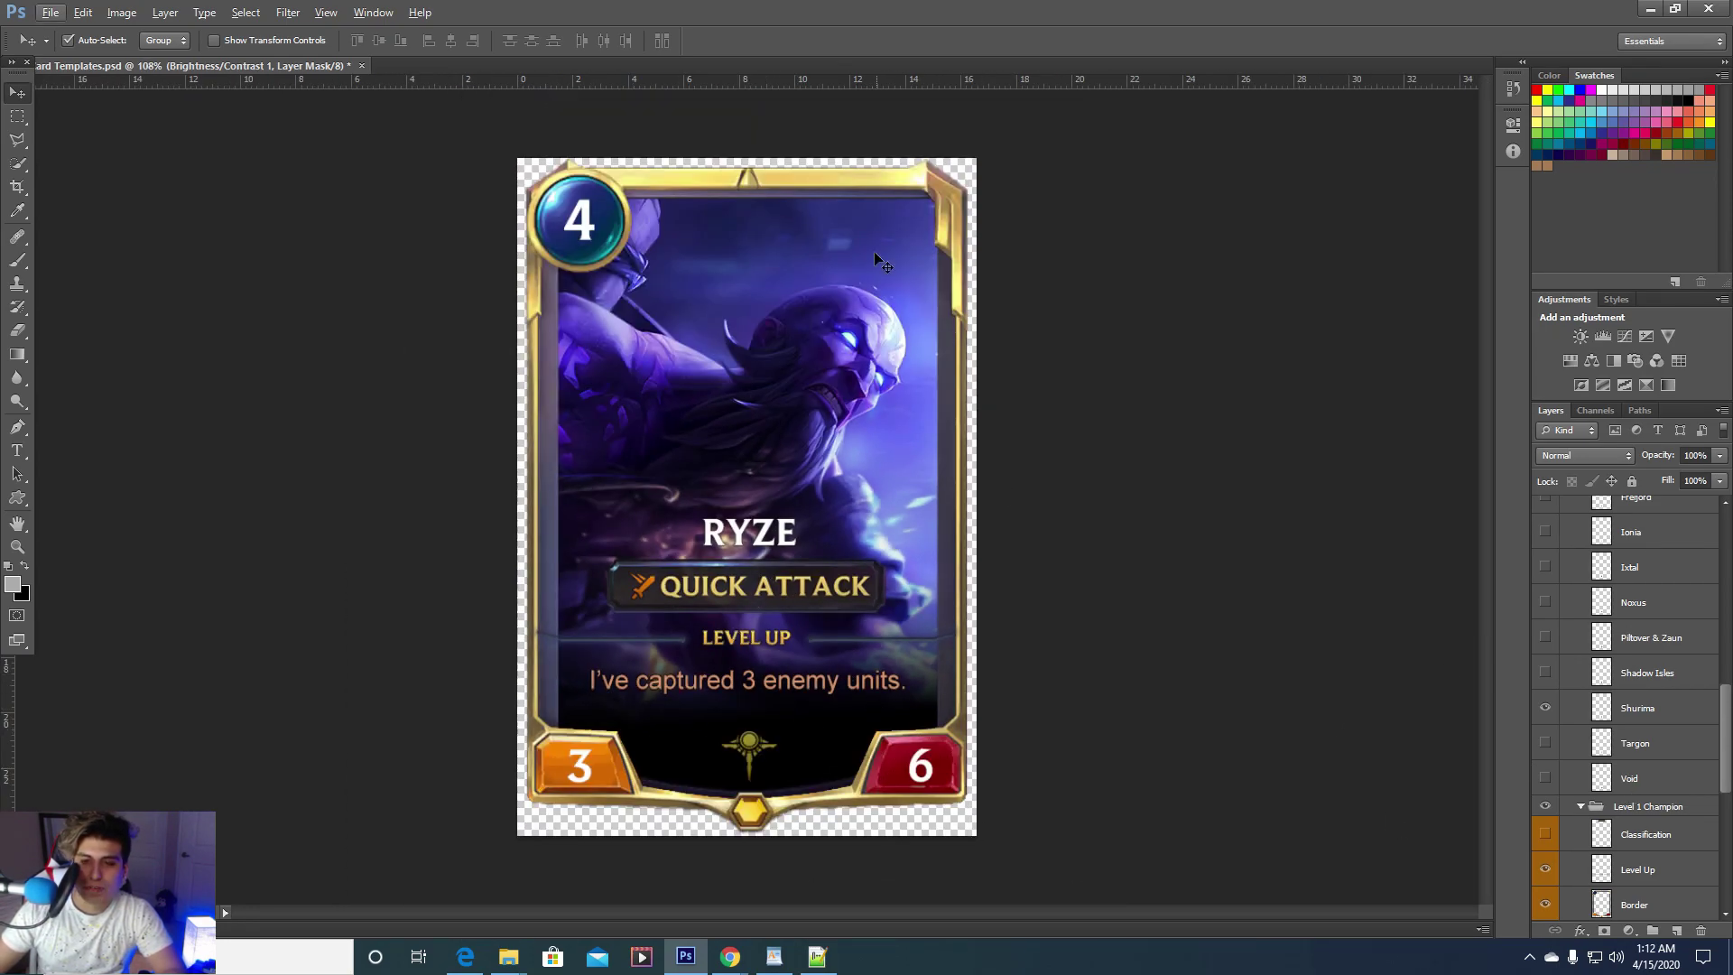
pyautogui.scroll(3, 873, 256)
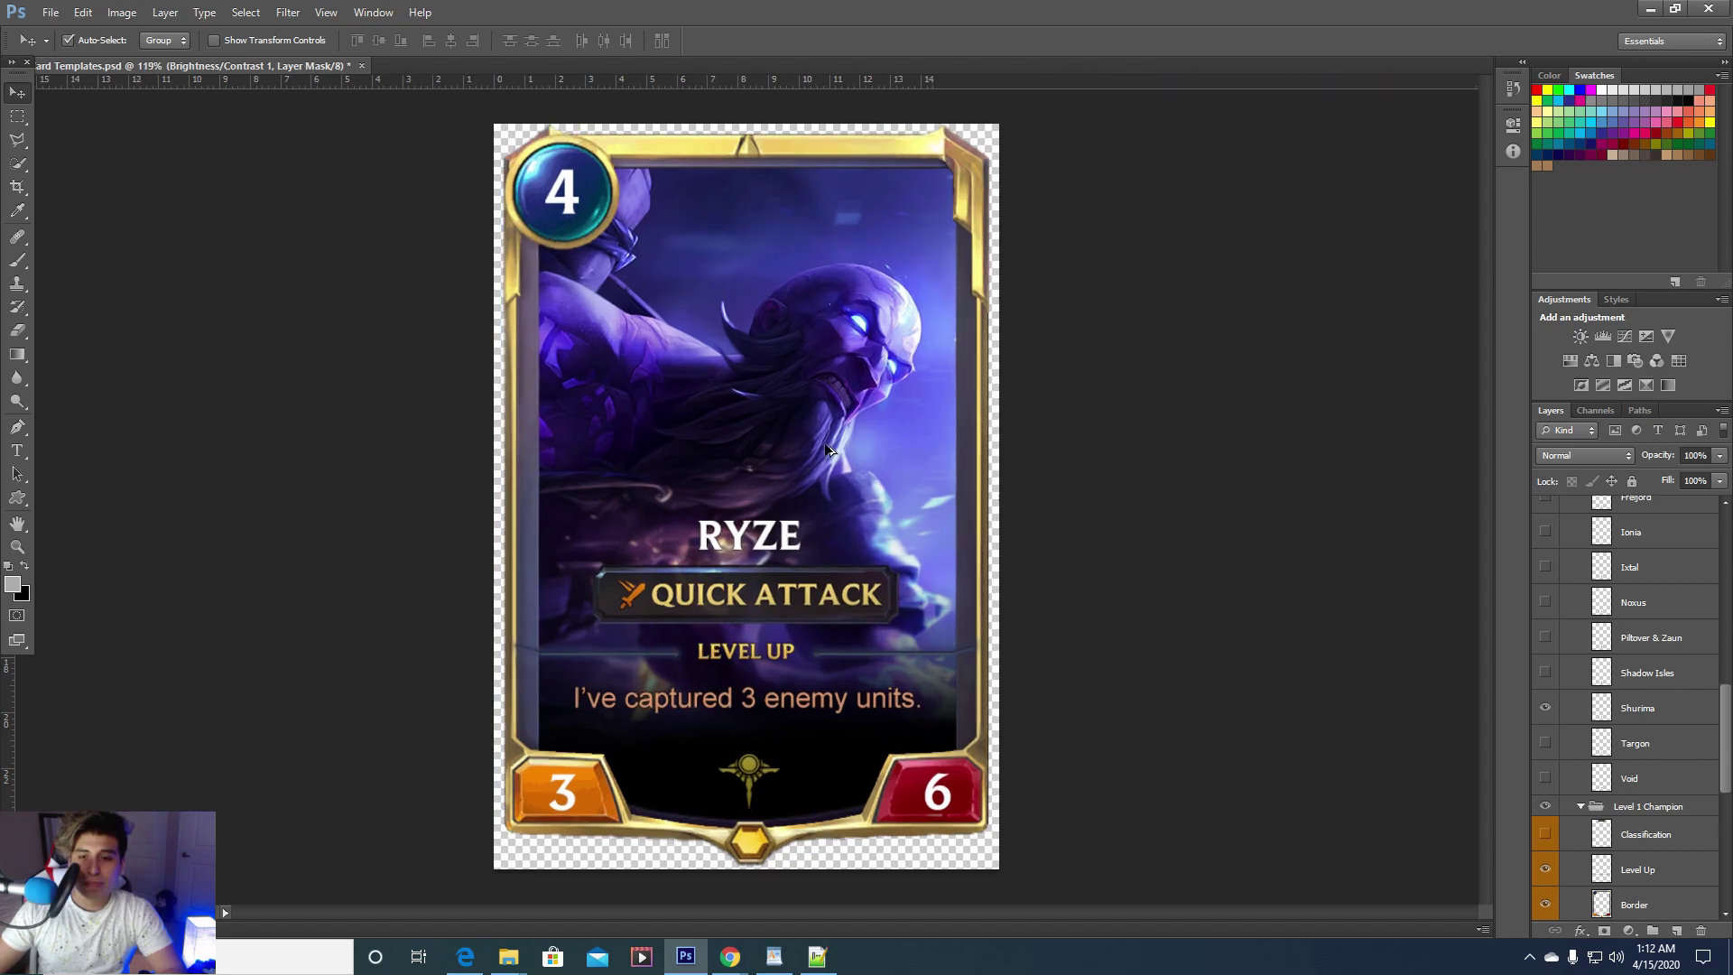
# Save the document as a PSD named RyzePhotoShopVersion in LoR Custom Card Templates, with Maximize Compatibility enabled
pyautogui.click(49, 11)
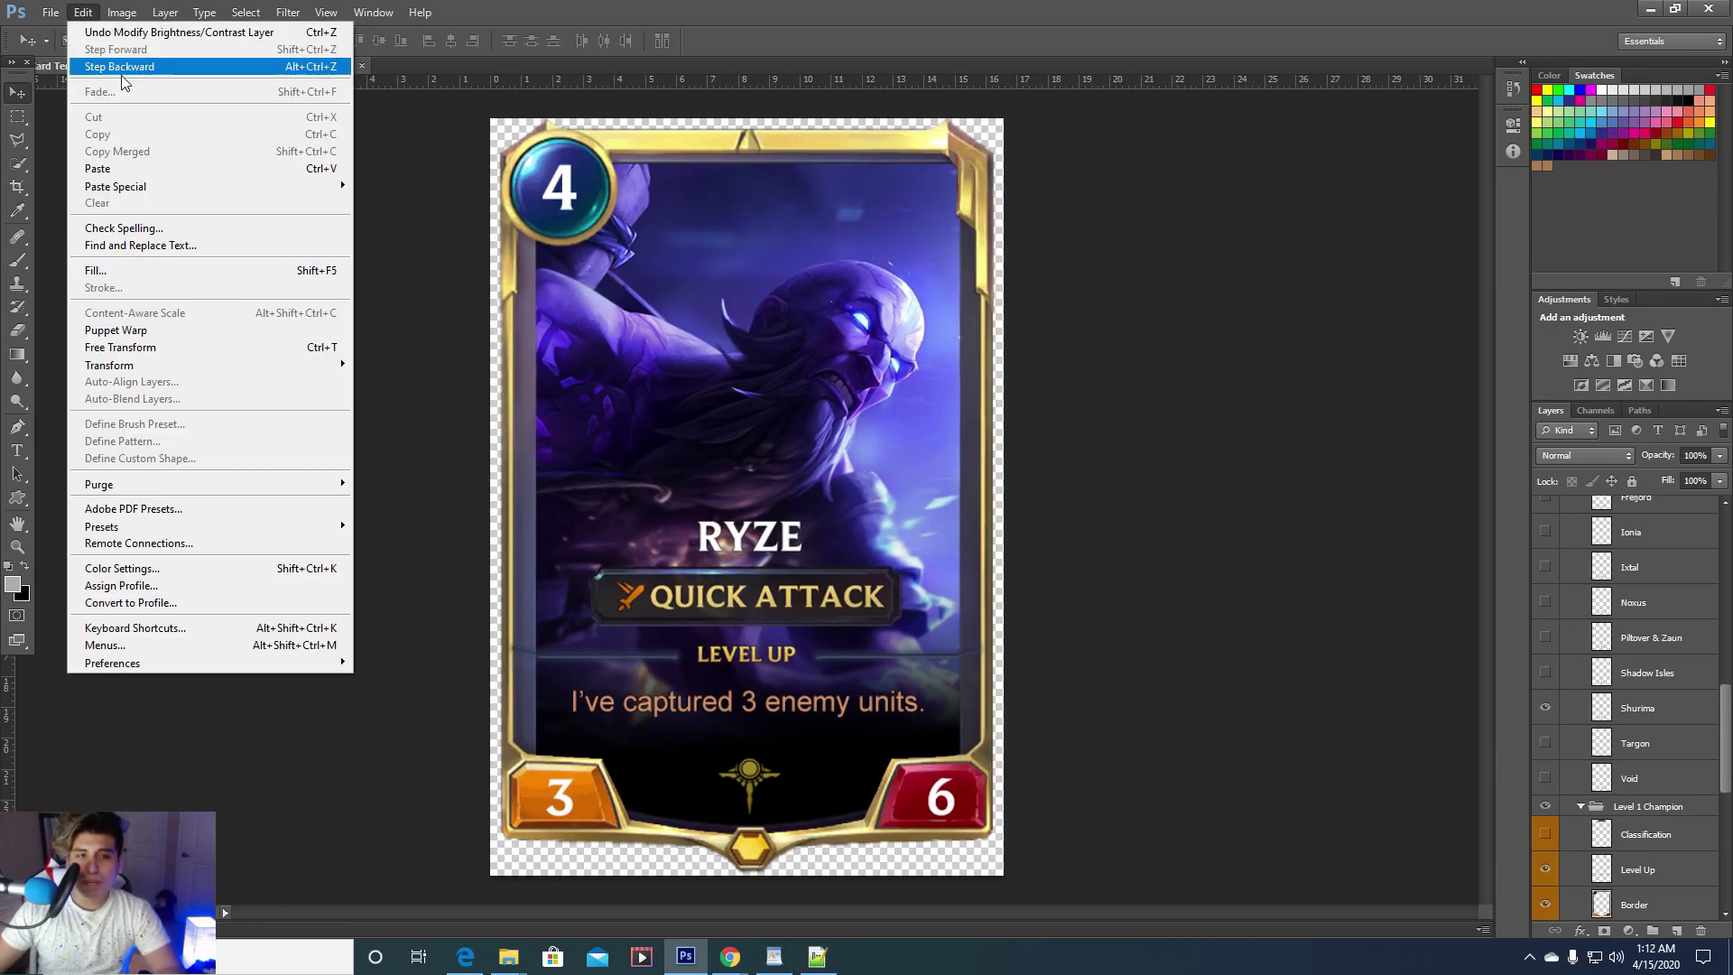
pyautogui.click(100, 229)
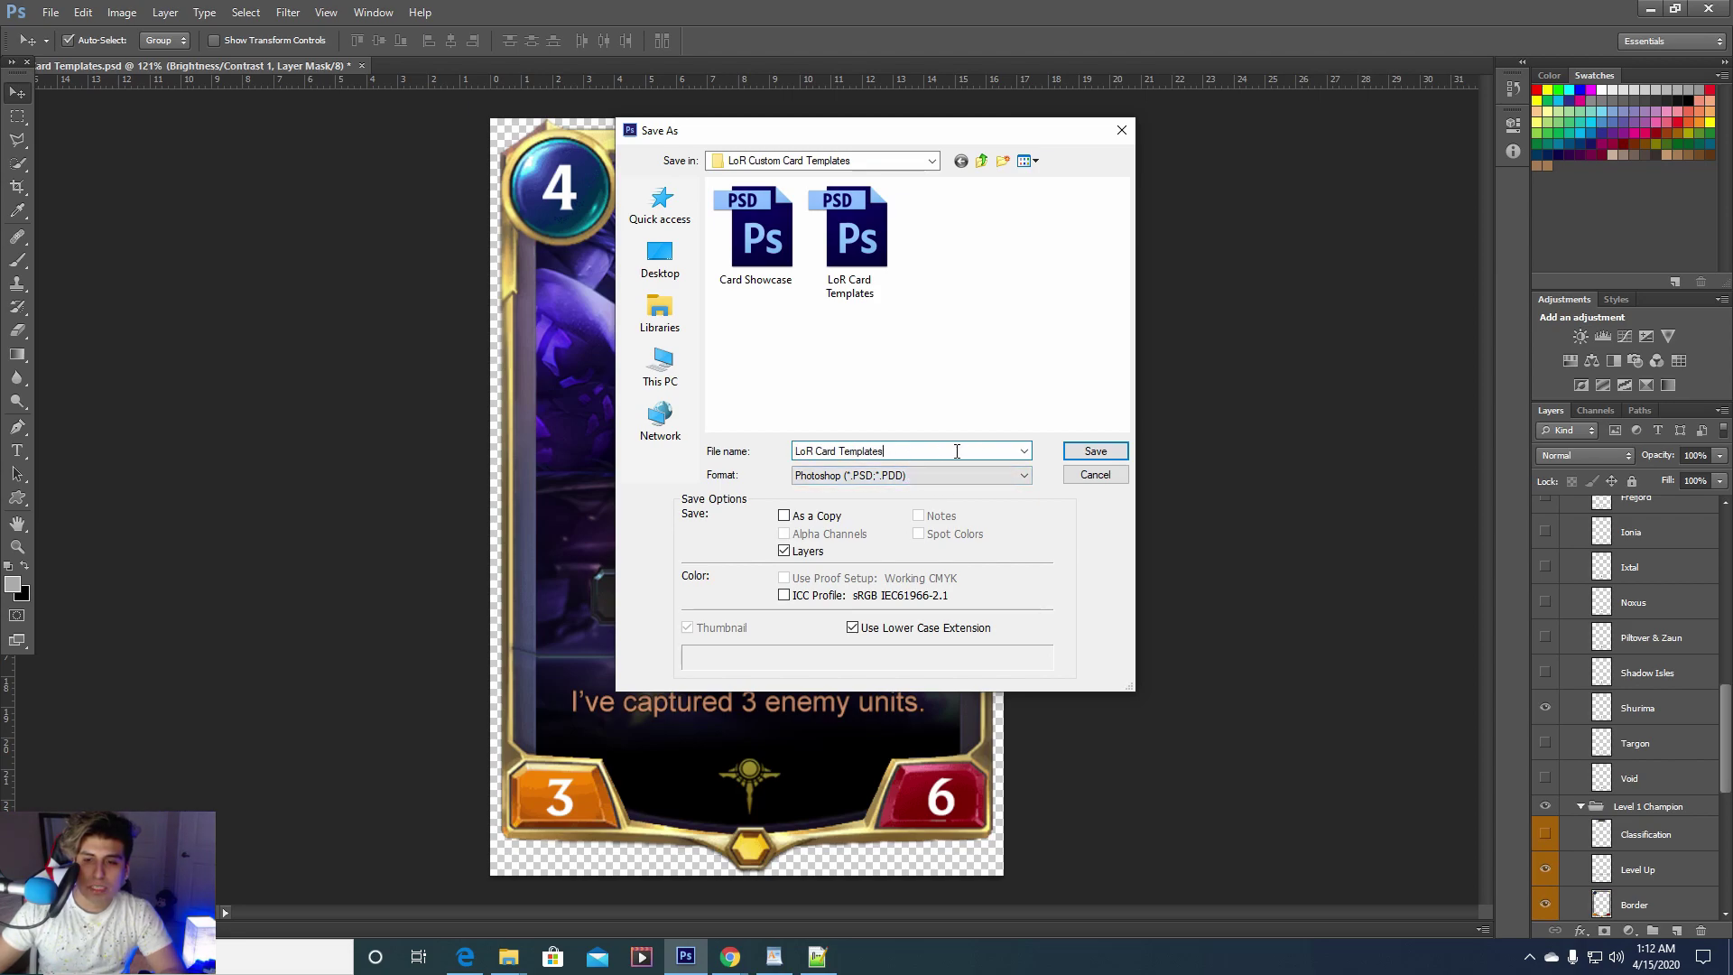
pyautogui.write('RyzePhotoShopVersion')
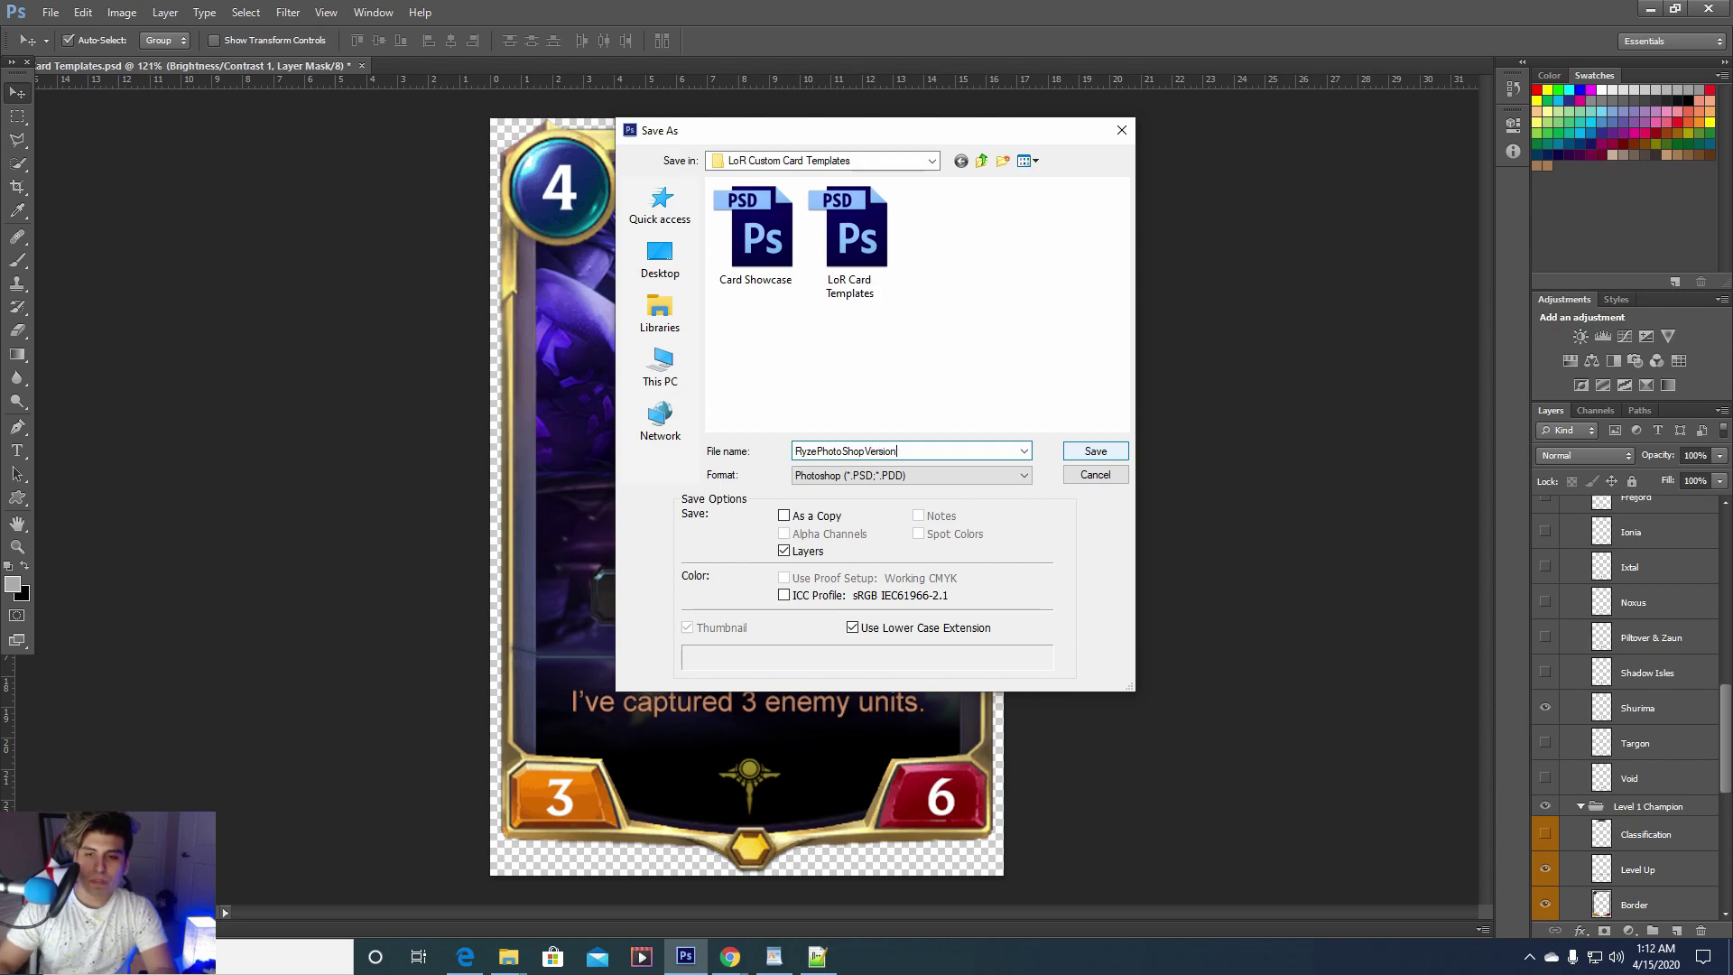
pyautogui.press('Return')
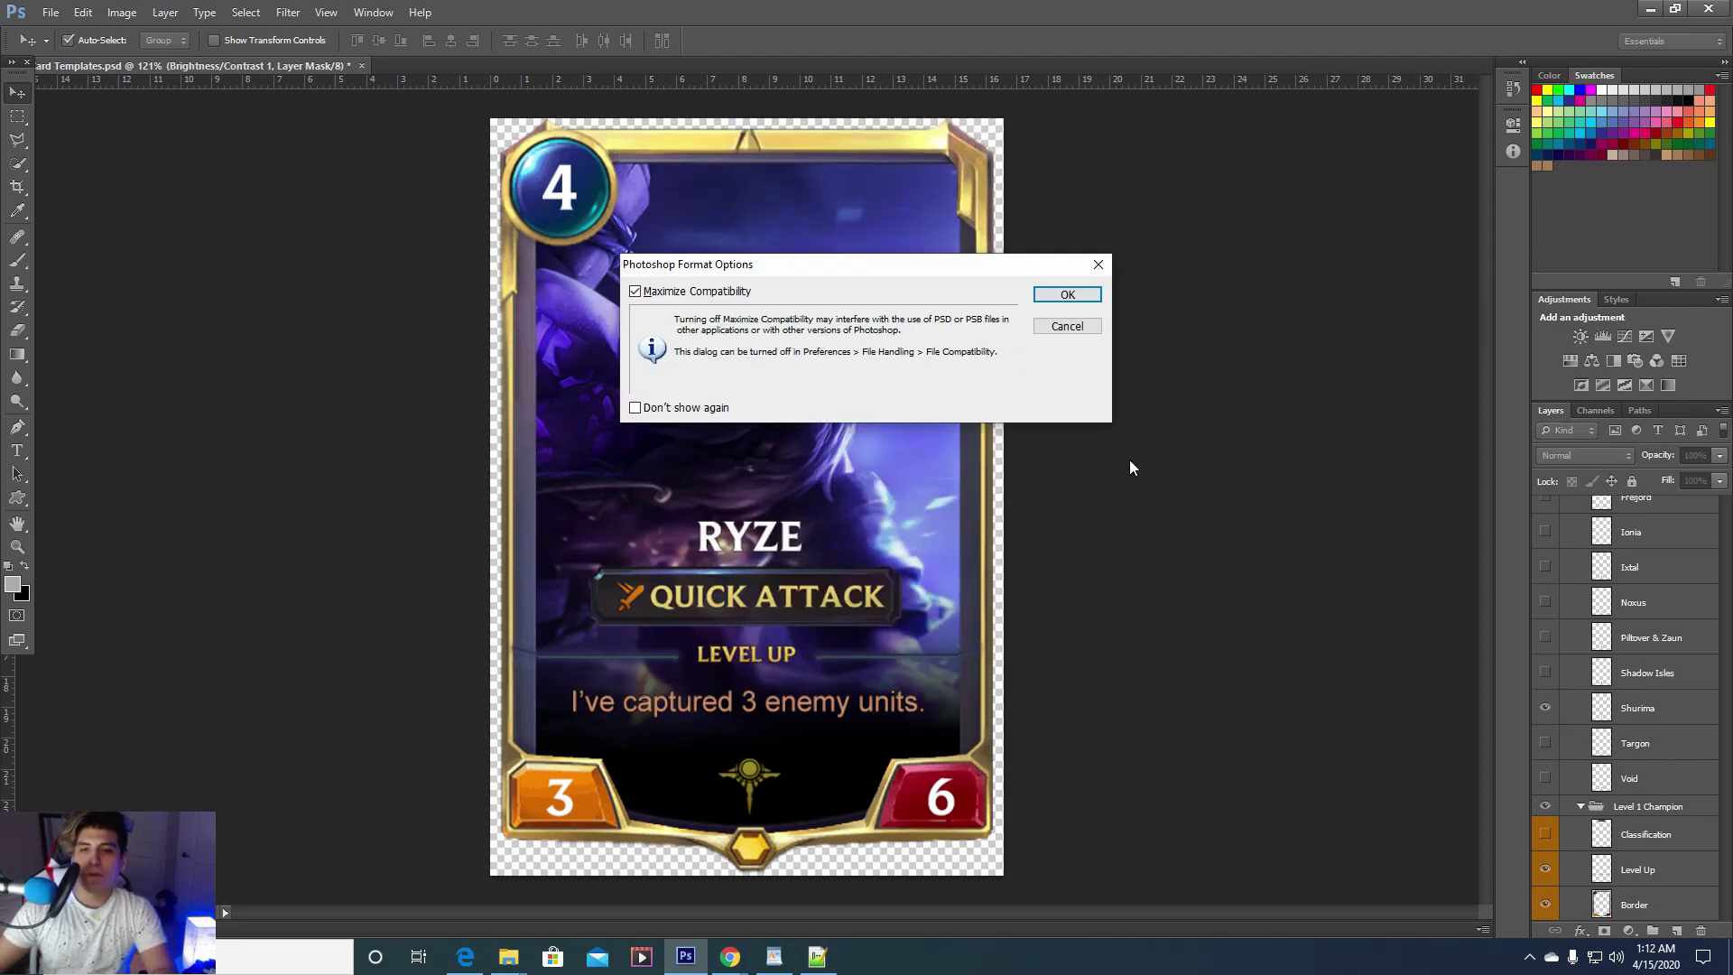
pyautogui.press('Return')
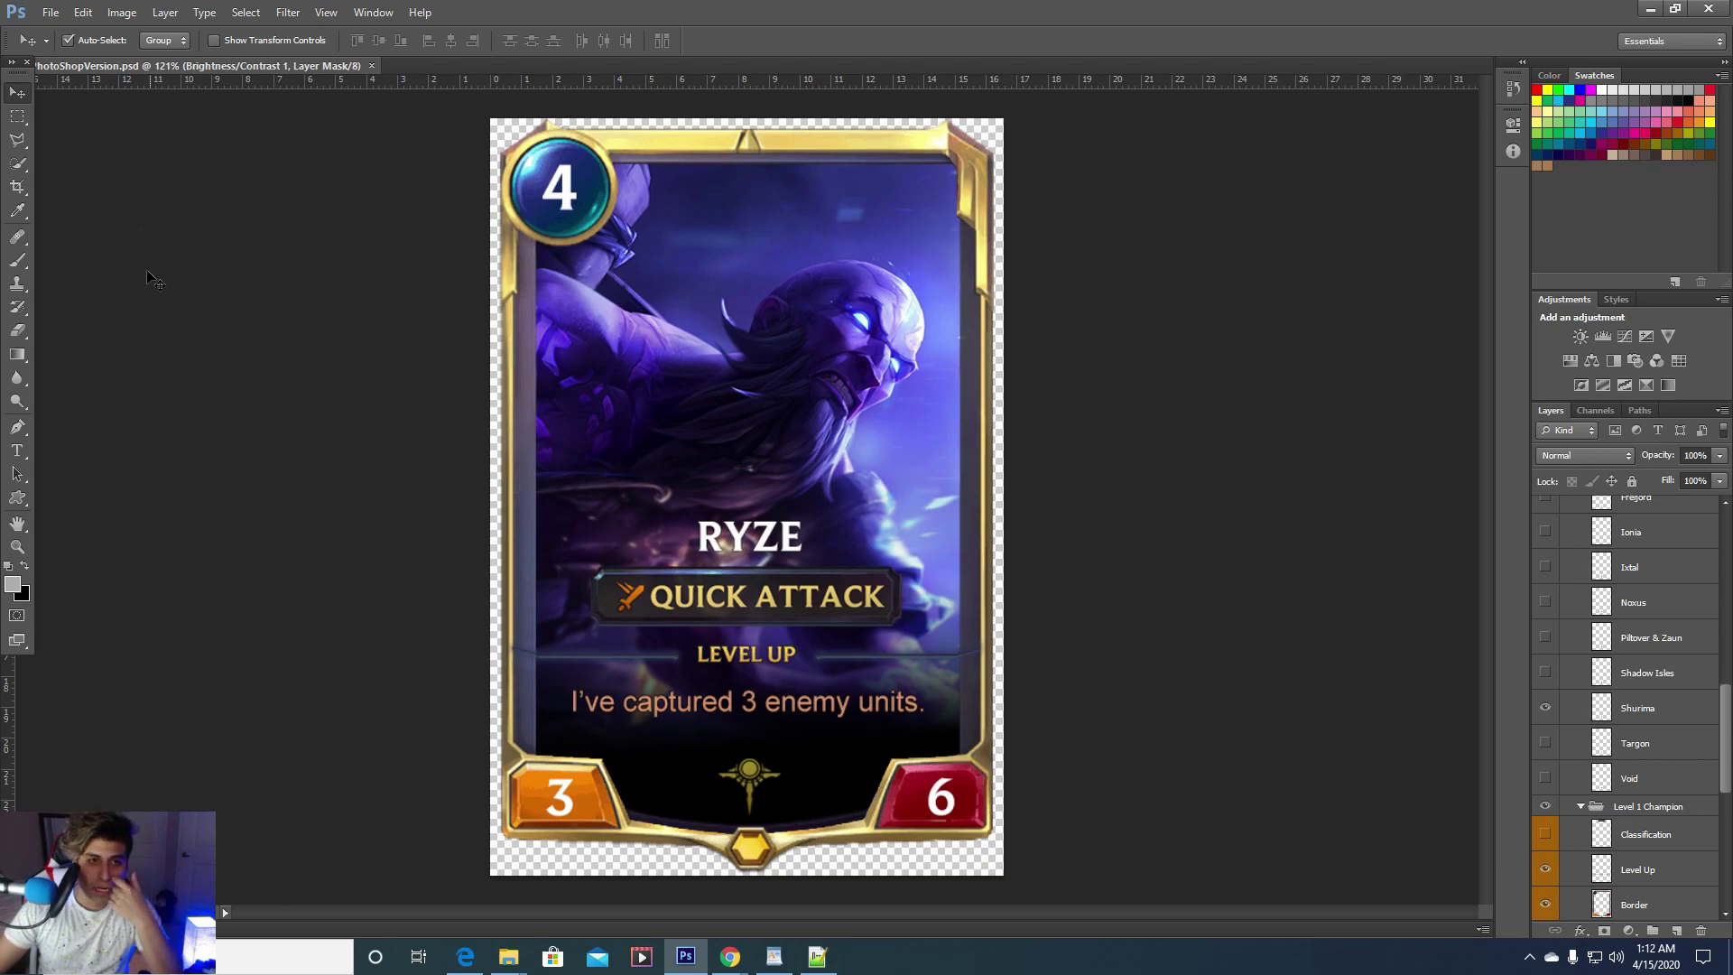
# Save a JPEG copy of the card as RyzePhotoShopVersion.jpg with quality 11 and the Baseline Optimized format
pyautogui.click(50, 12)
pyautogui.click(72, 223)
pyautogui.click(898, 474)
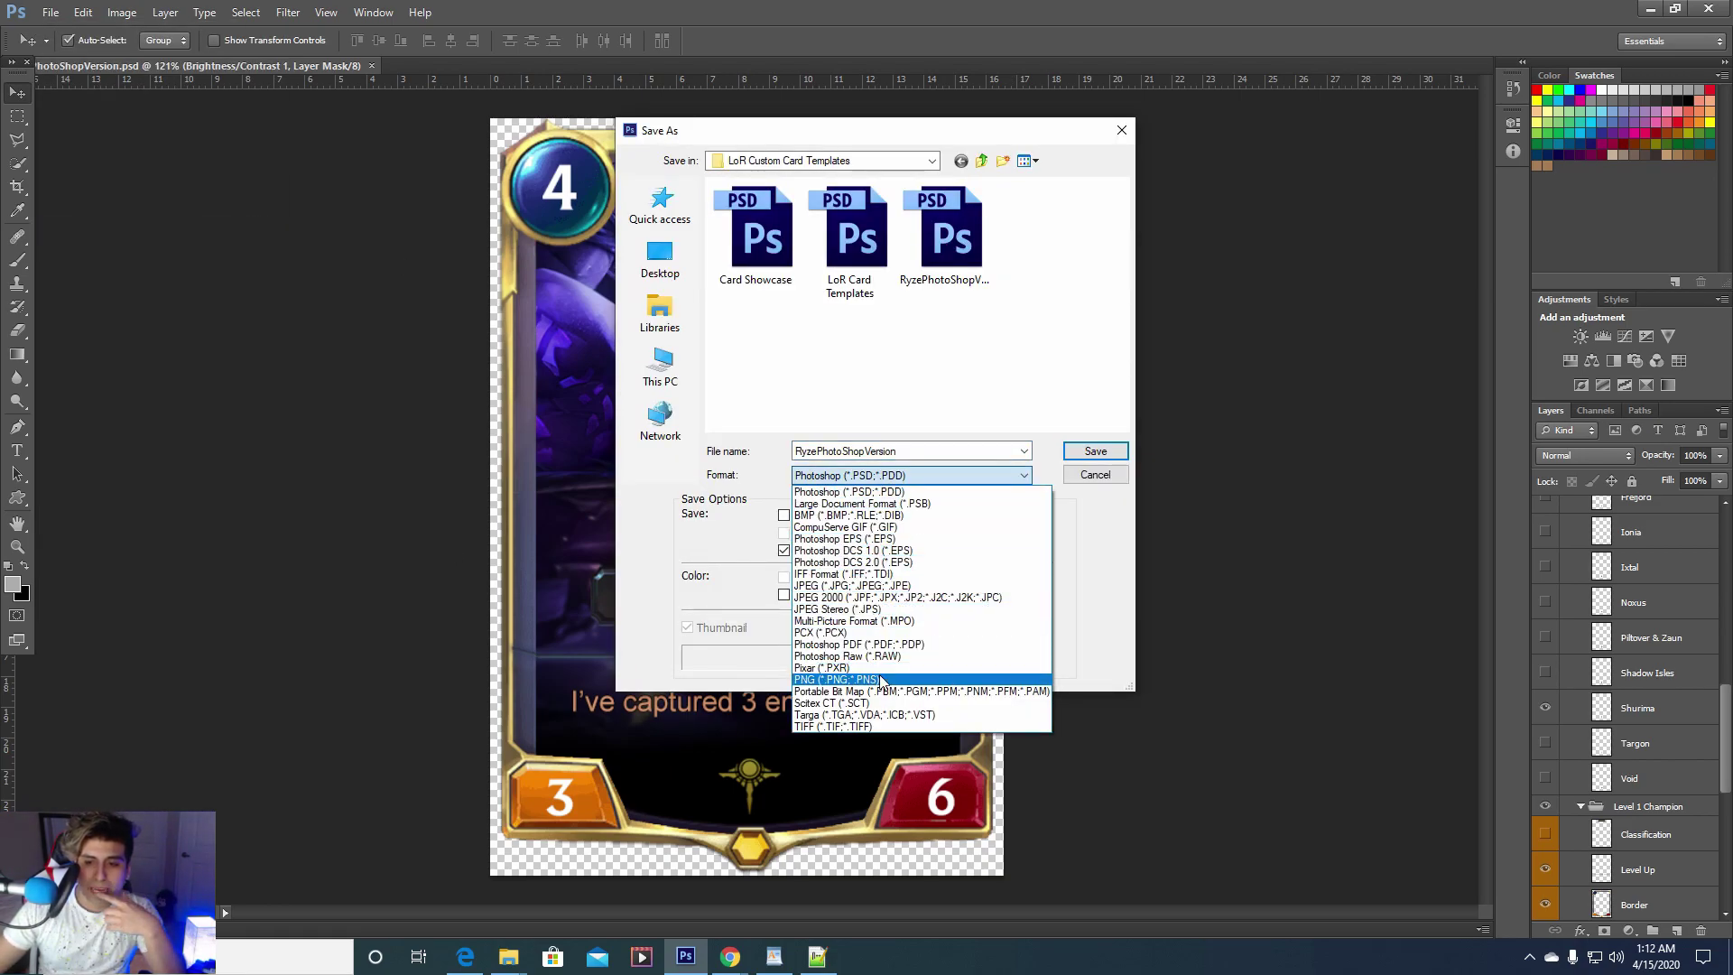
pyautogui.click(878, 586)
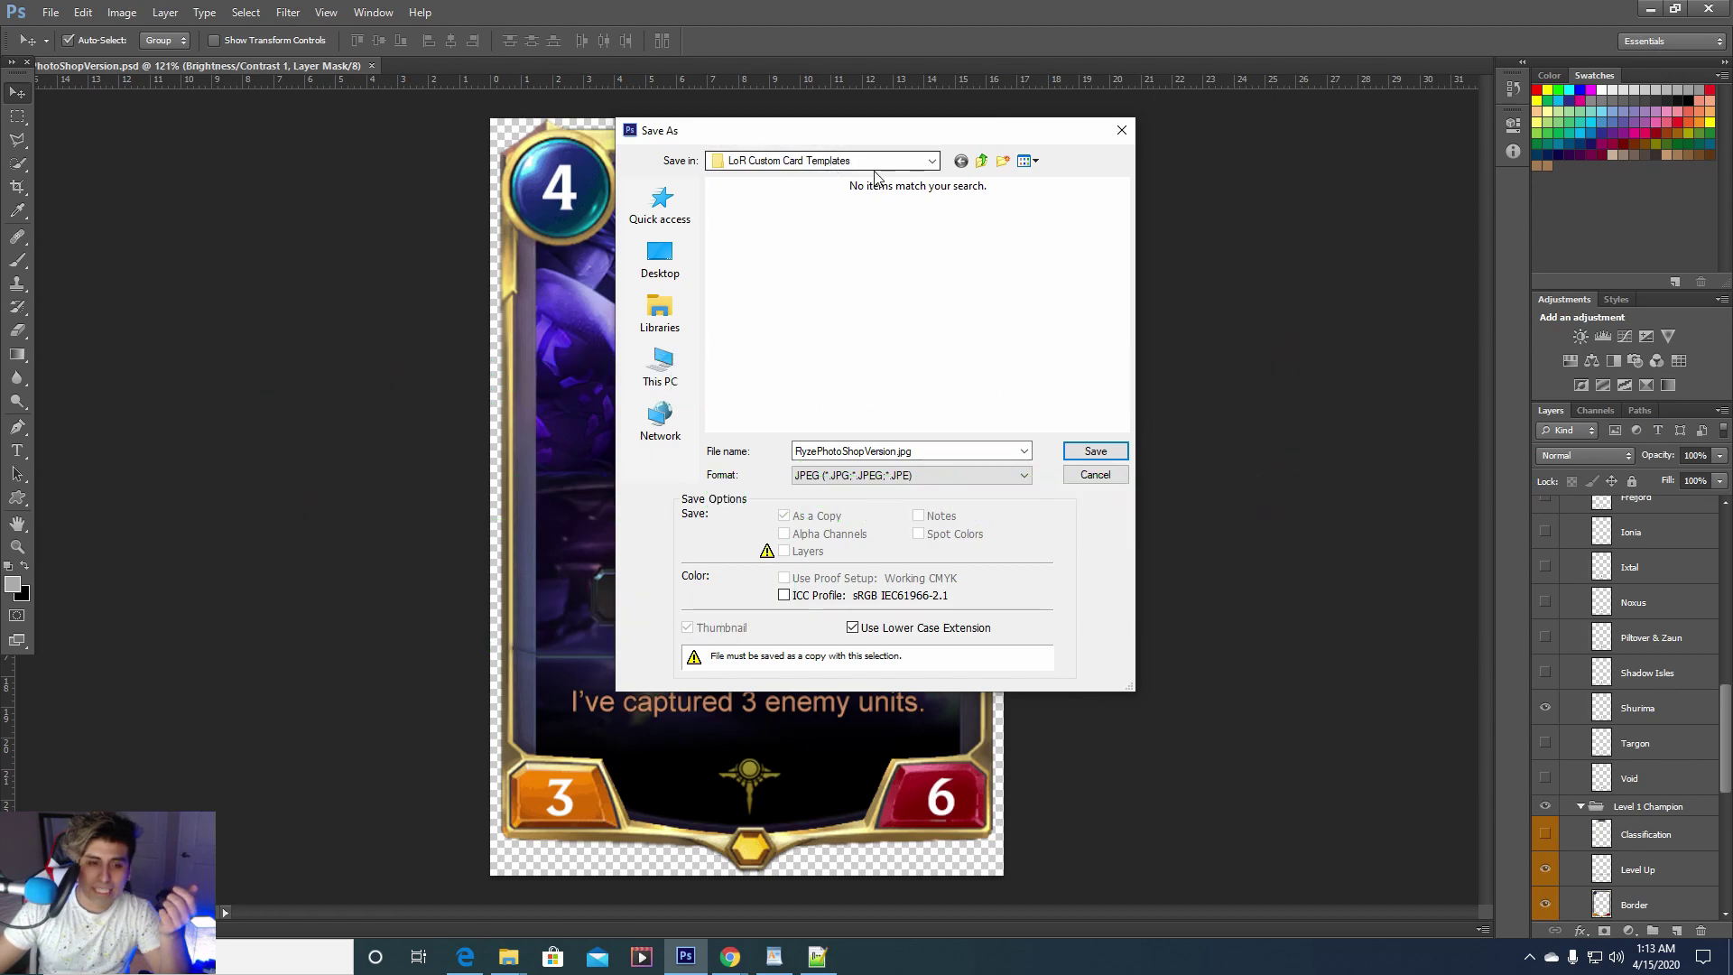
pyautogui.doubleClick(937, 456)
pyautogui.doubleClick(901, 451)
pyautogui.click(1094, 452)
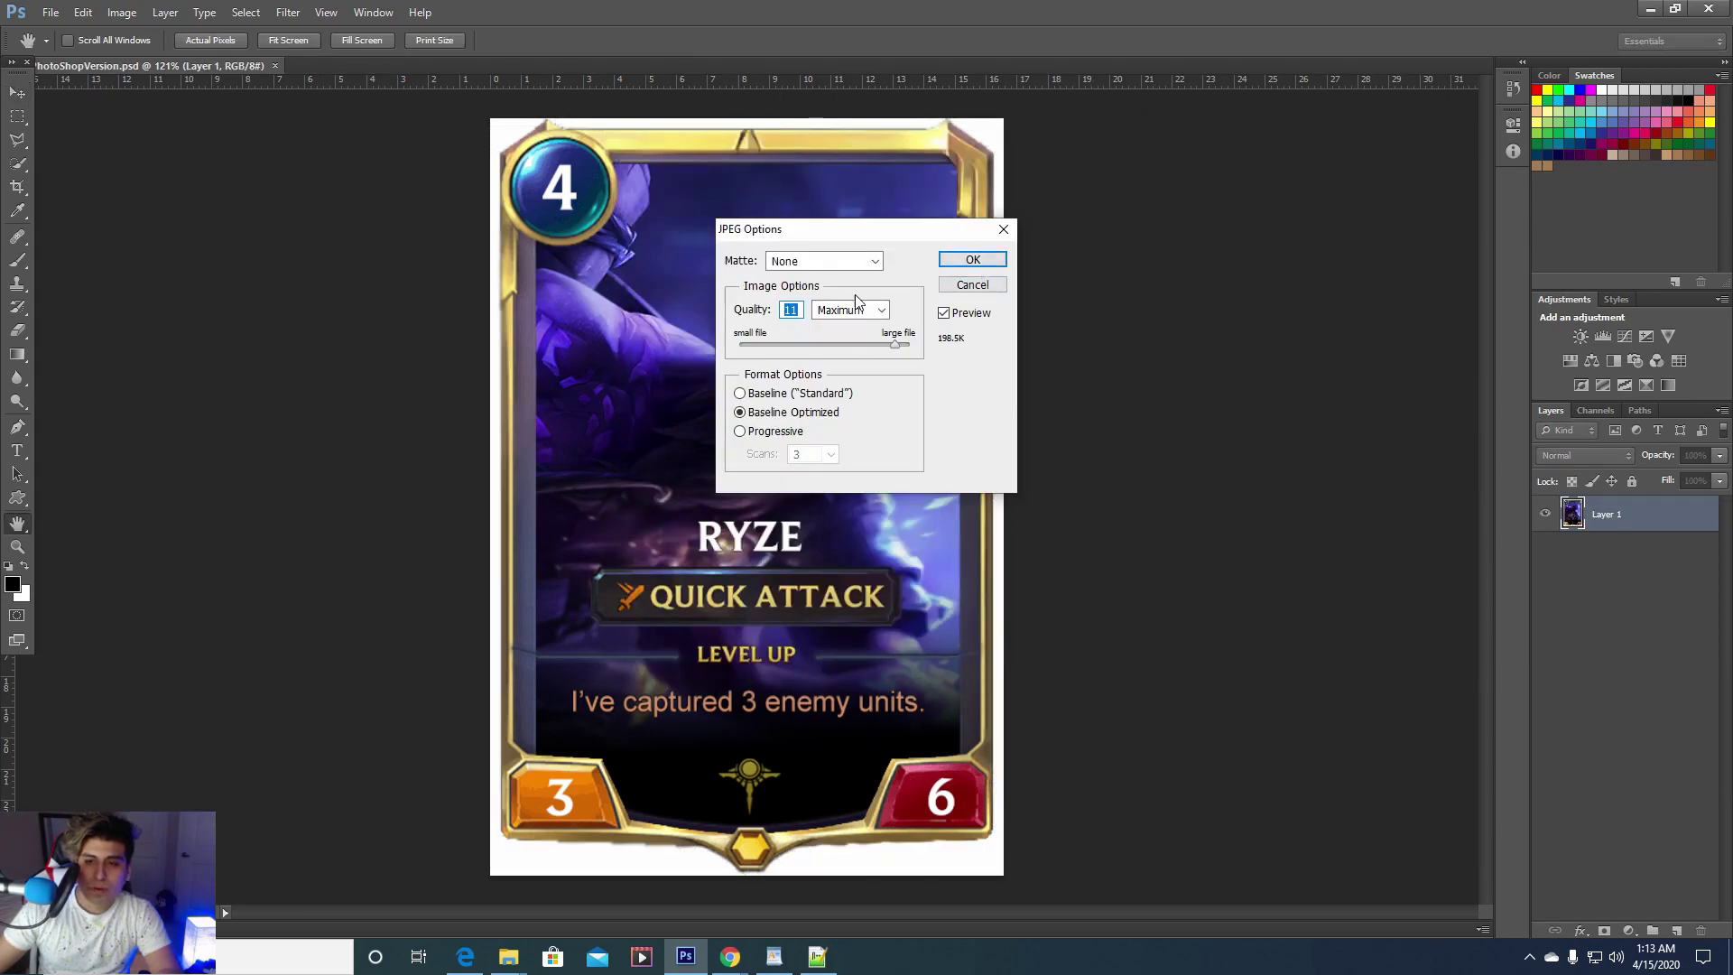
pyautogui.click(972, 259)
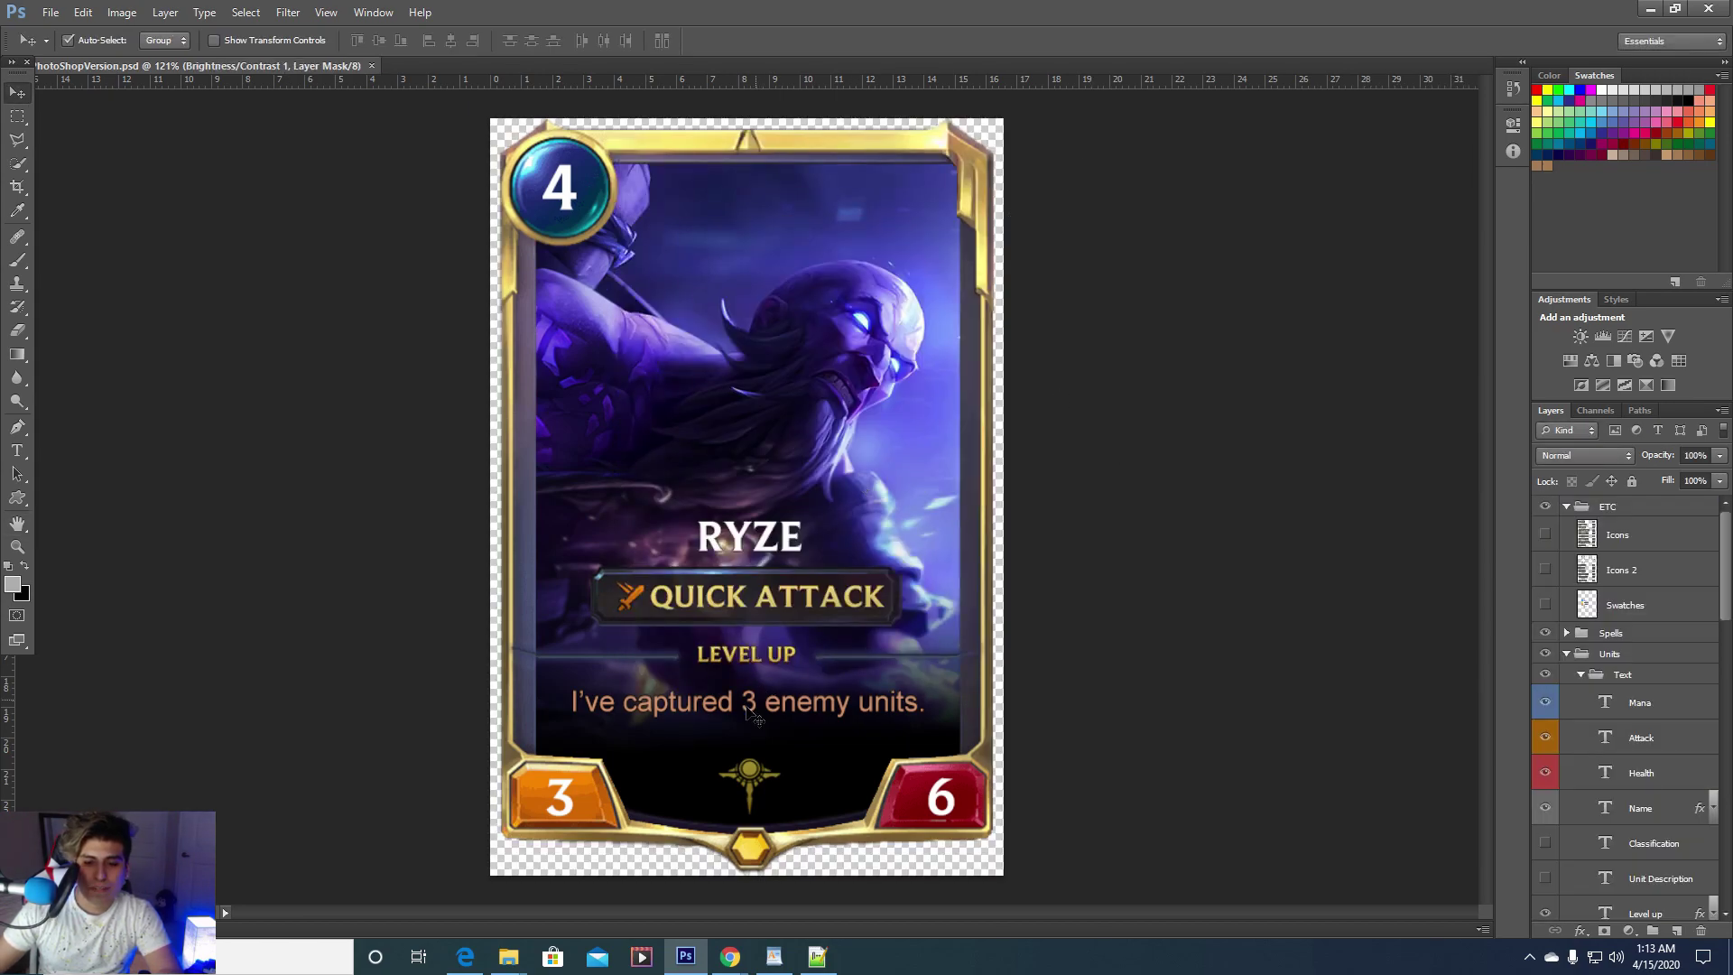
# Open RyzePhotoShopVersion.jpg from the LoR Custom Card Templates folder in Photos, inspect the exported card, and return to Photoshop
pyautogui.click(912, 912)
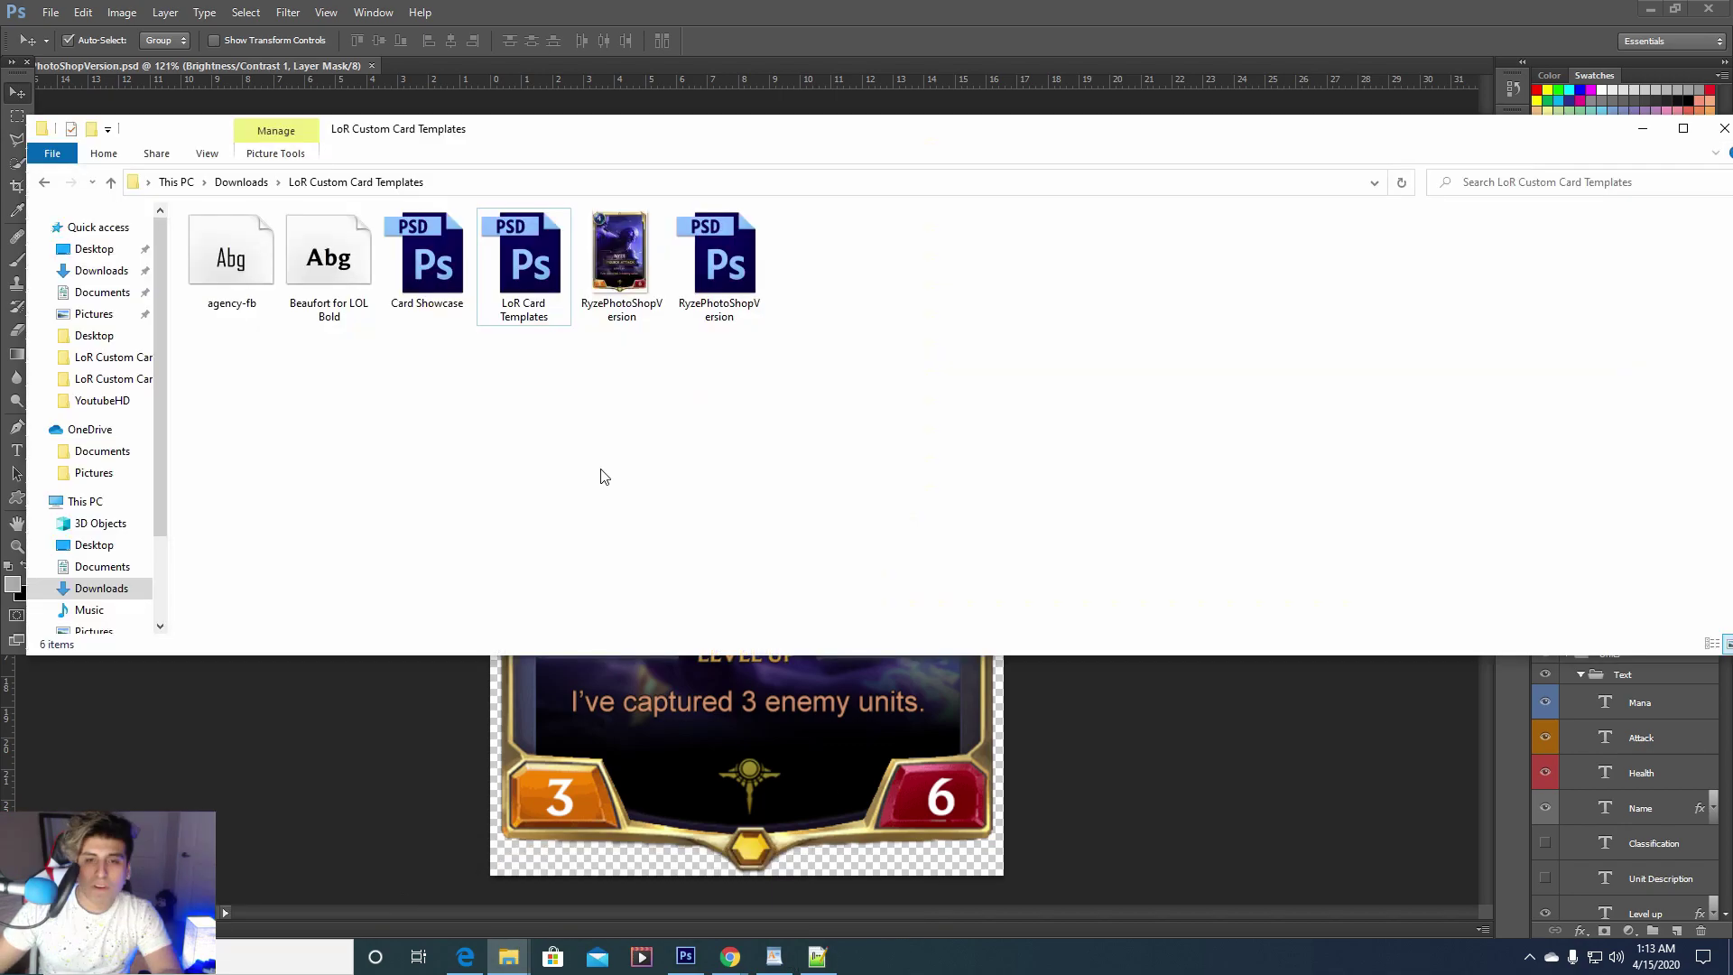
pyautogui.click(630, 303)
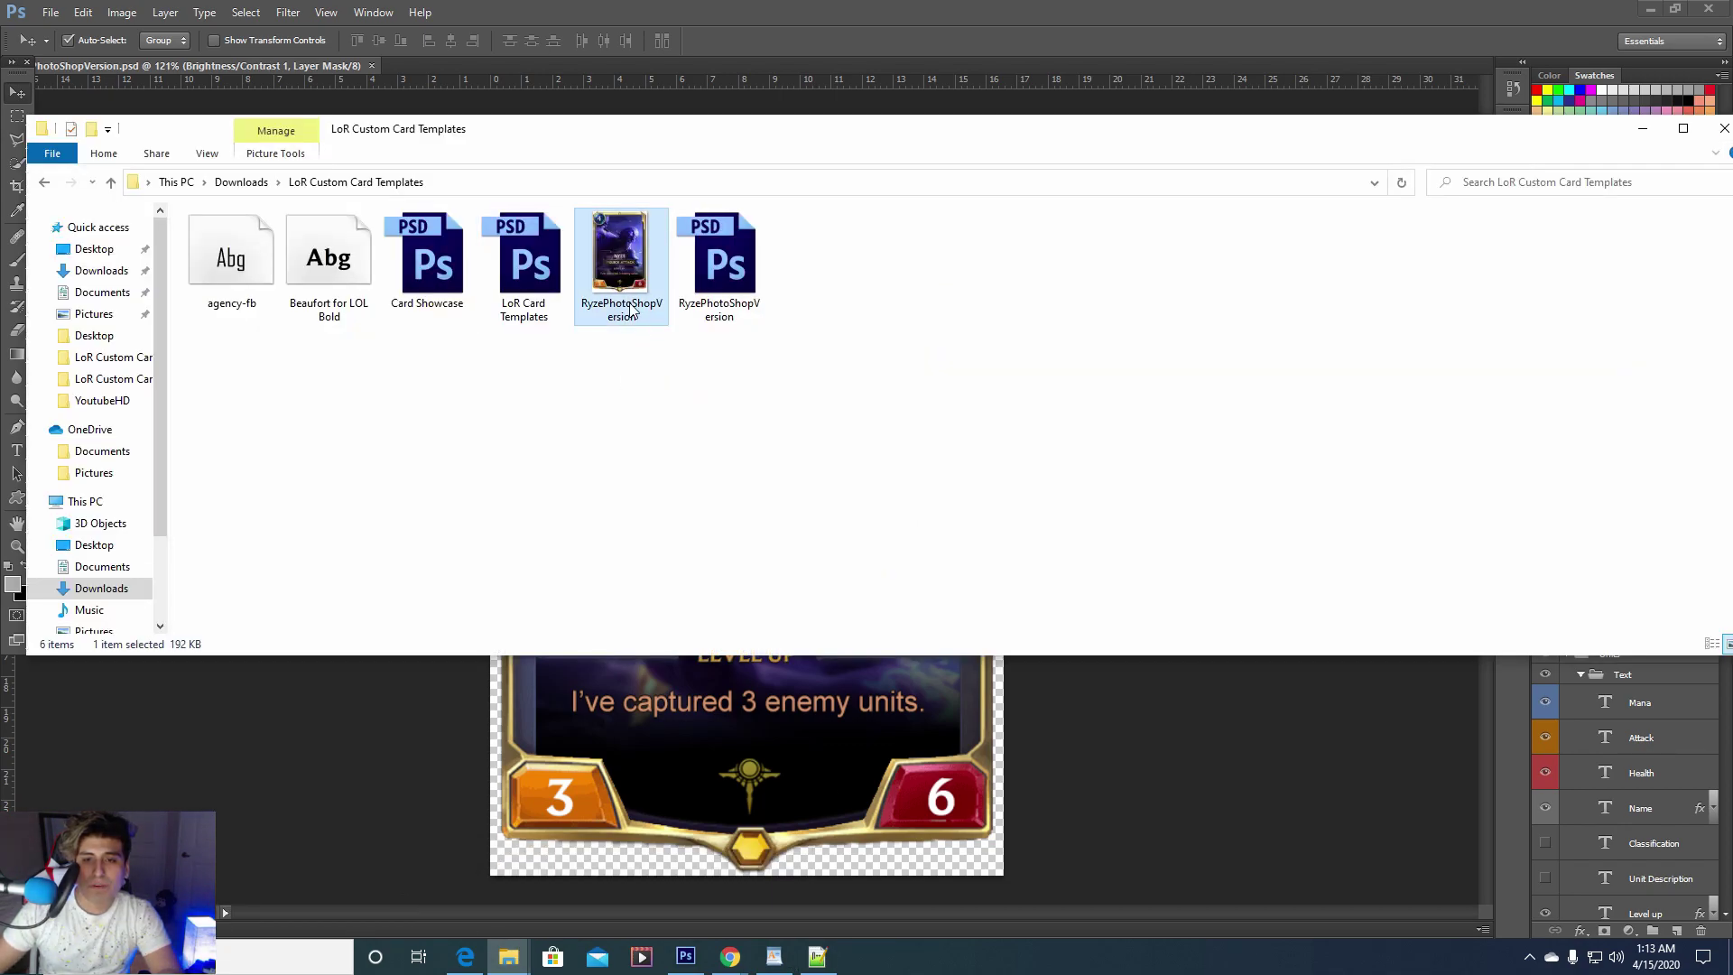
pyautogui.doubleClick(632, 310)
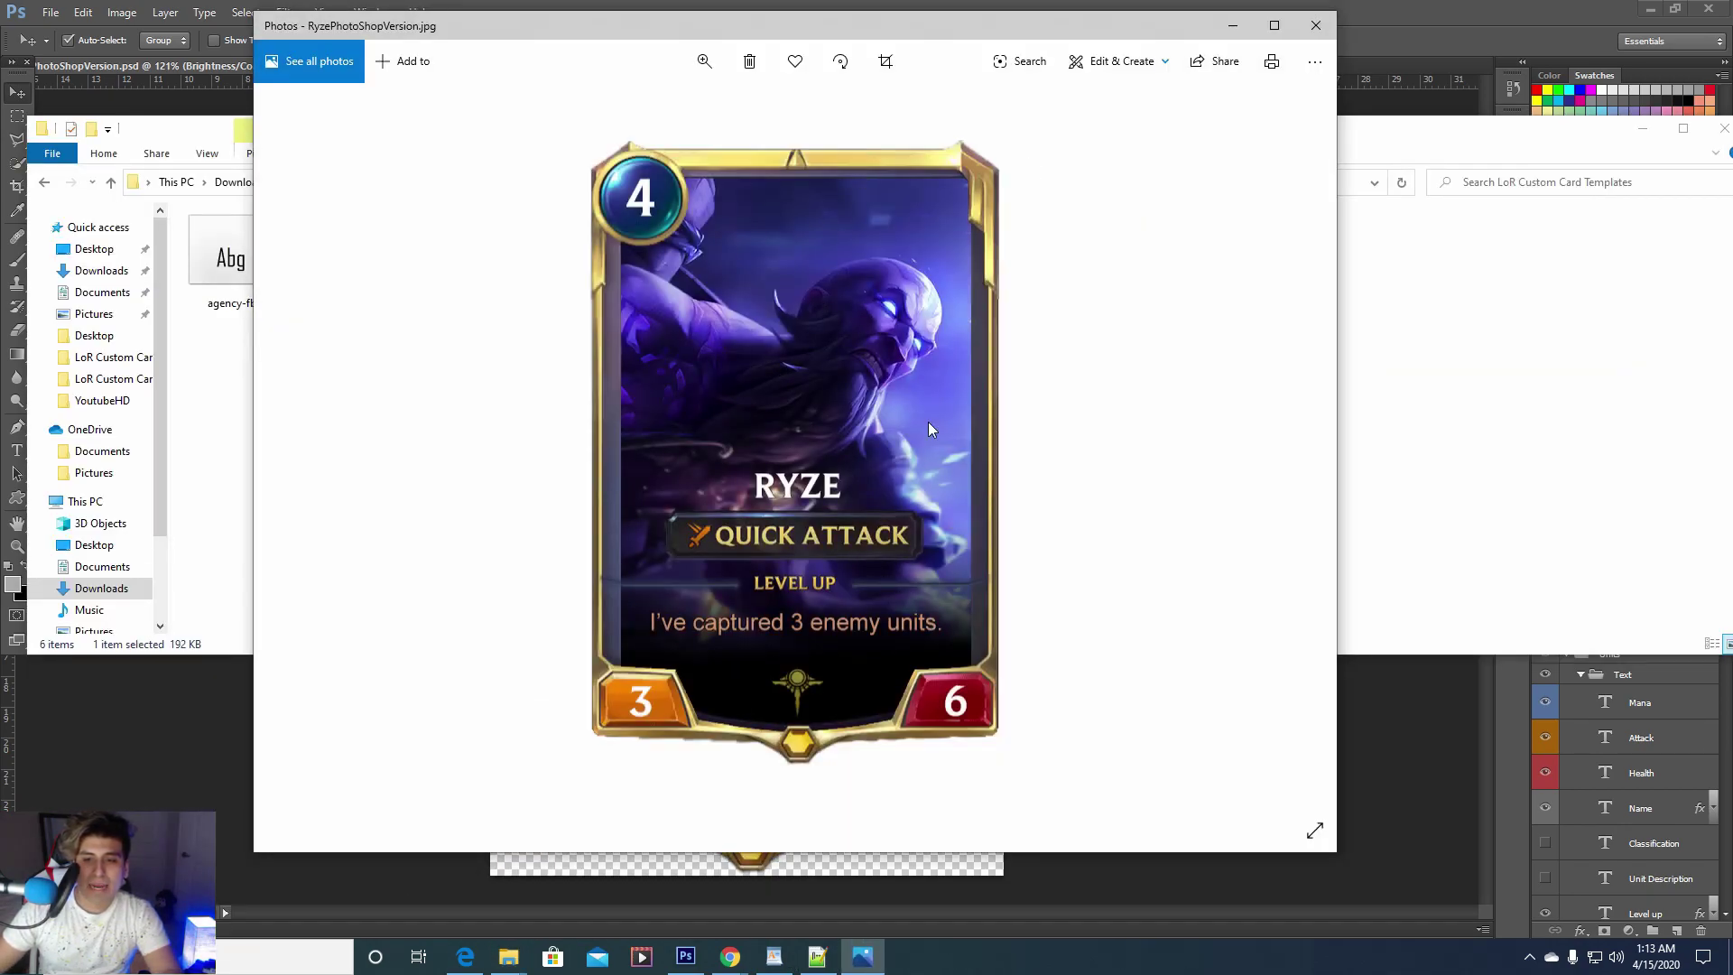
pyautogui.moveTo(836, 18); pyautogui.dragTo(967, 56)
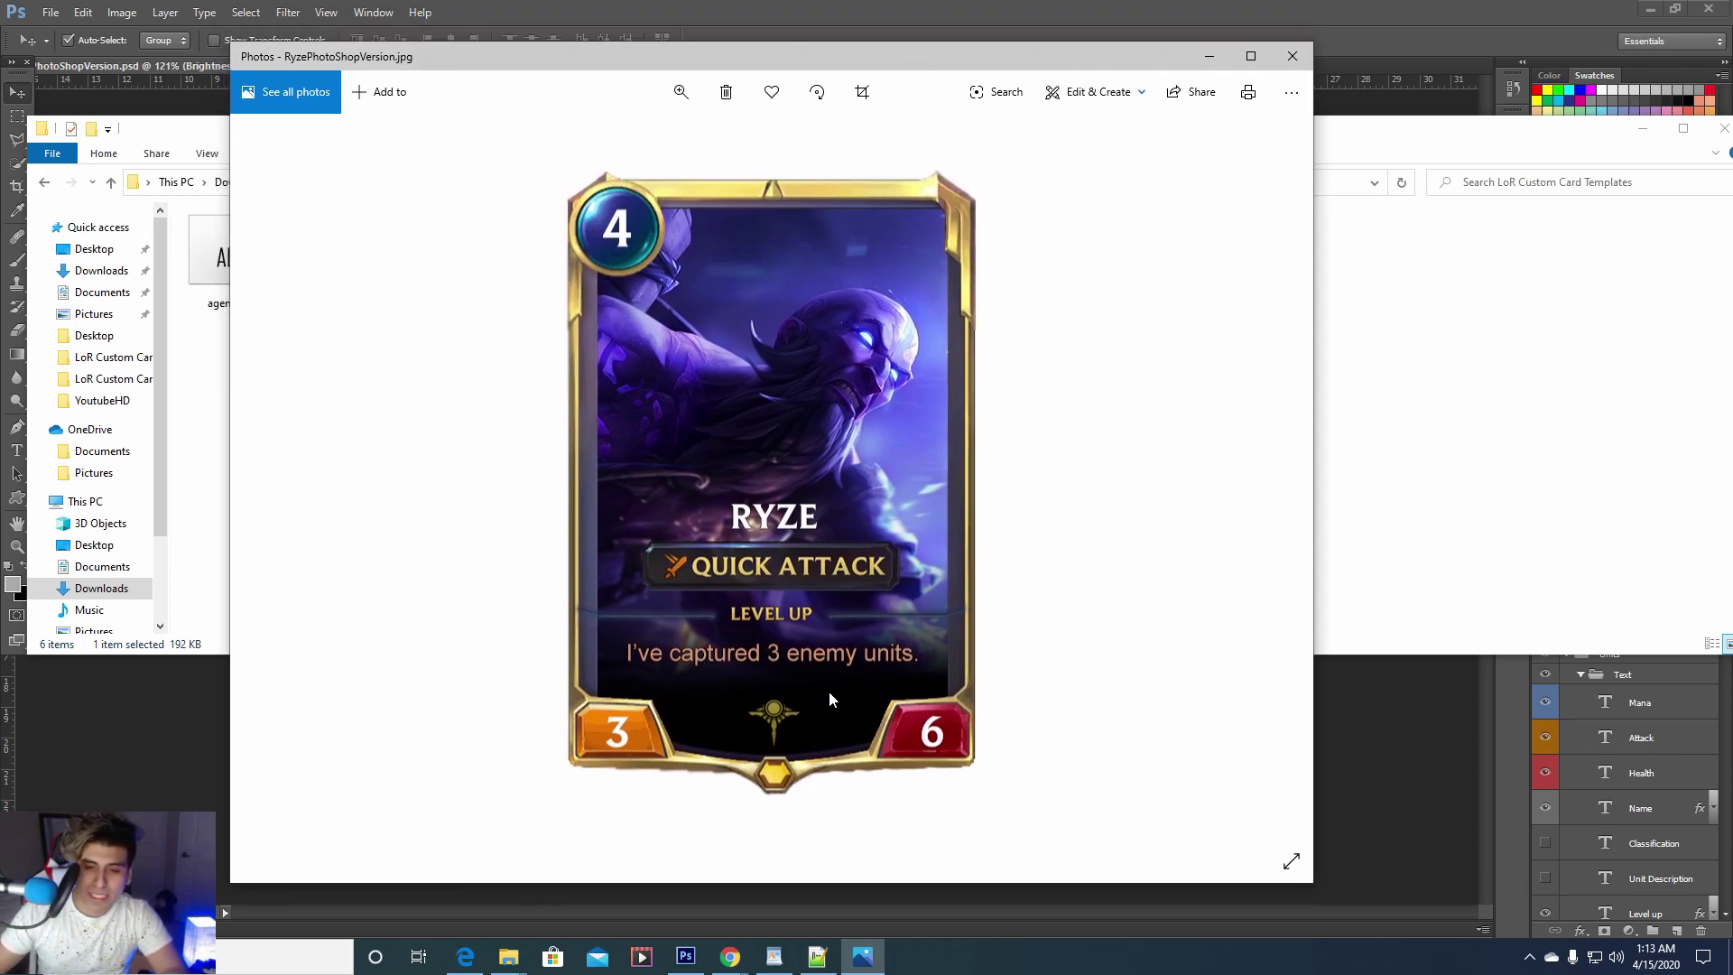
pyautogui.click(441, 7)
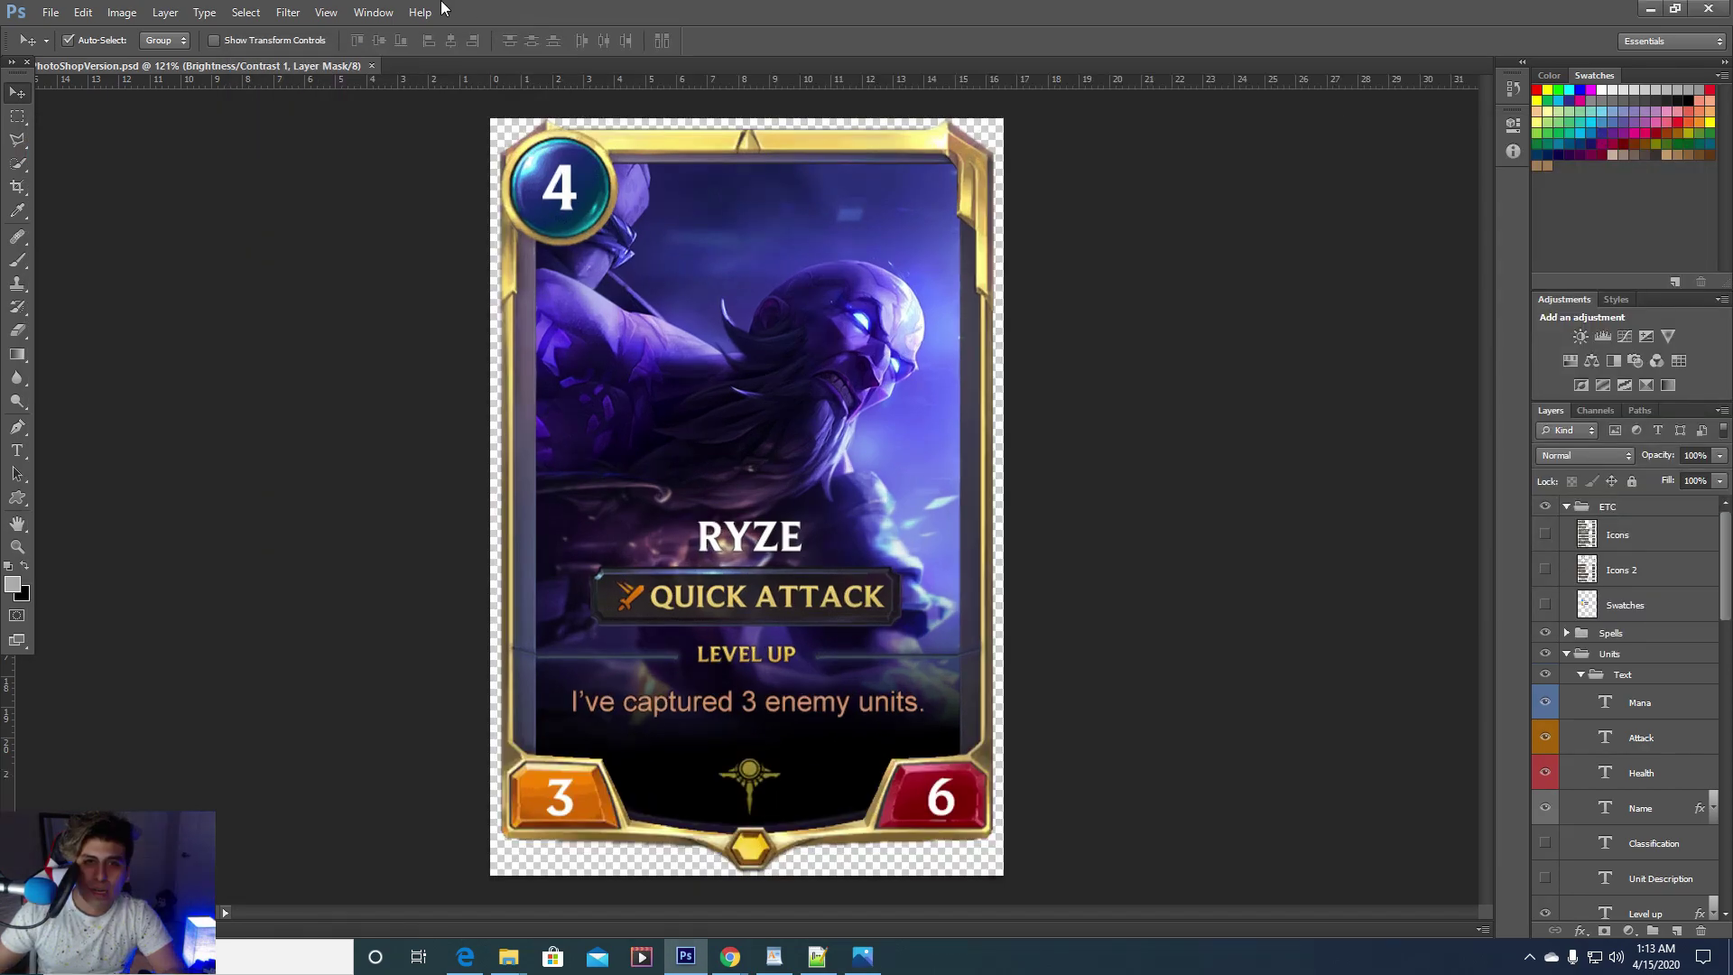
pyautogui.click(294, 12)
pyautogui.click(529, 169)
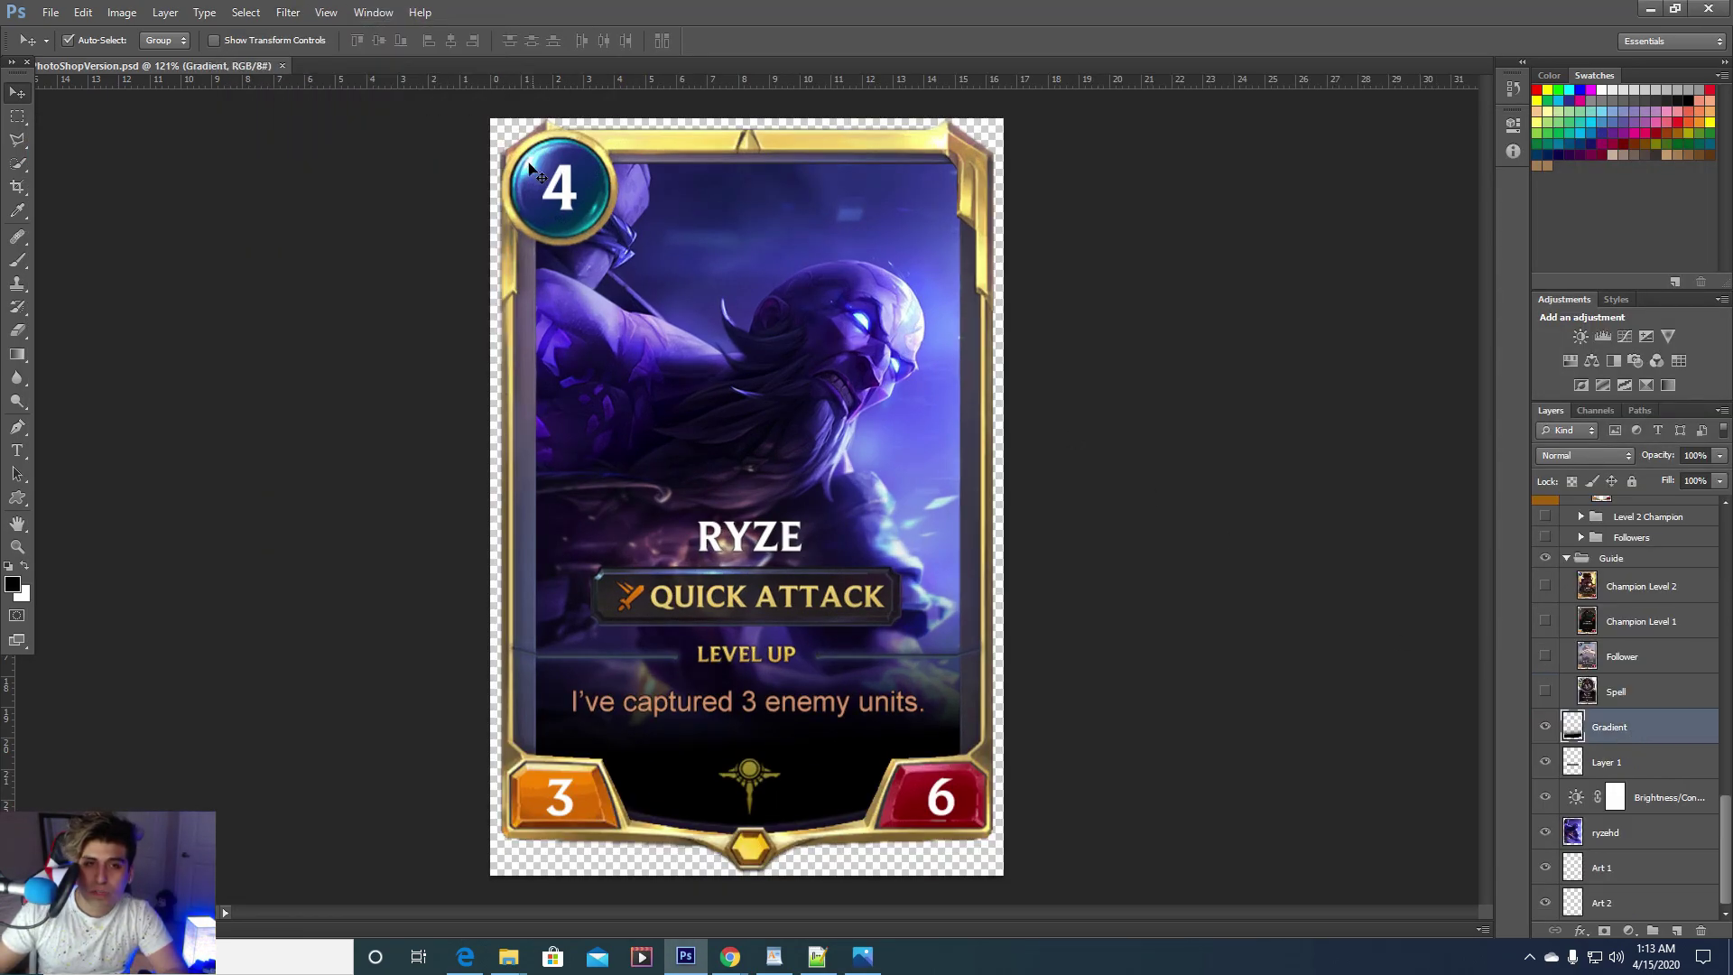
pyautogui.click(288, 13)
pyautogui.moveTo(315, 201)
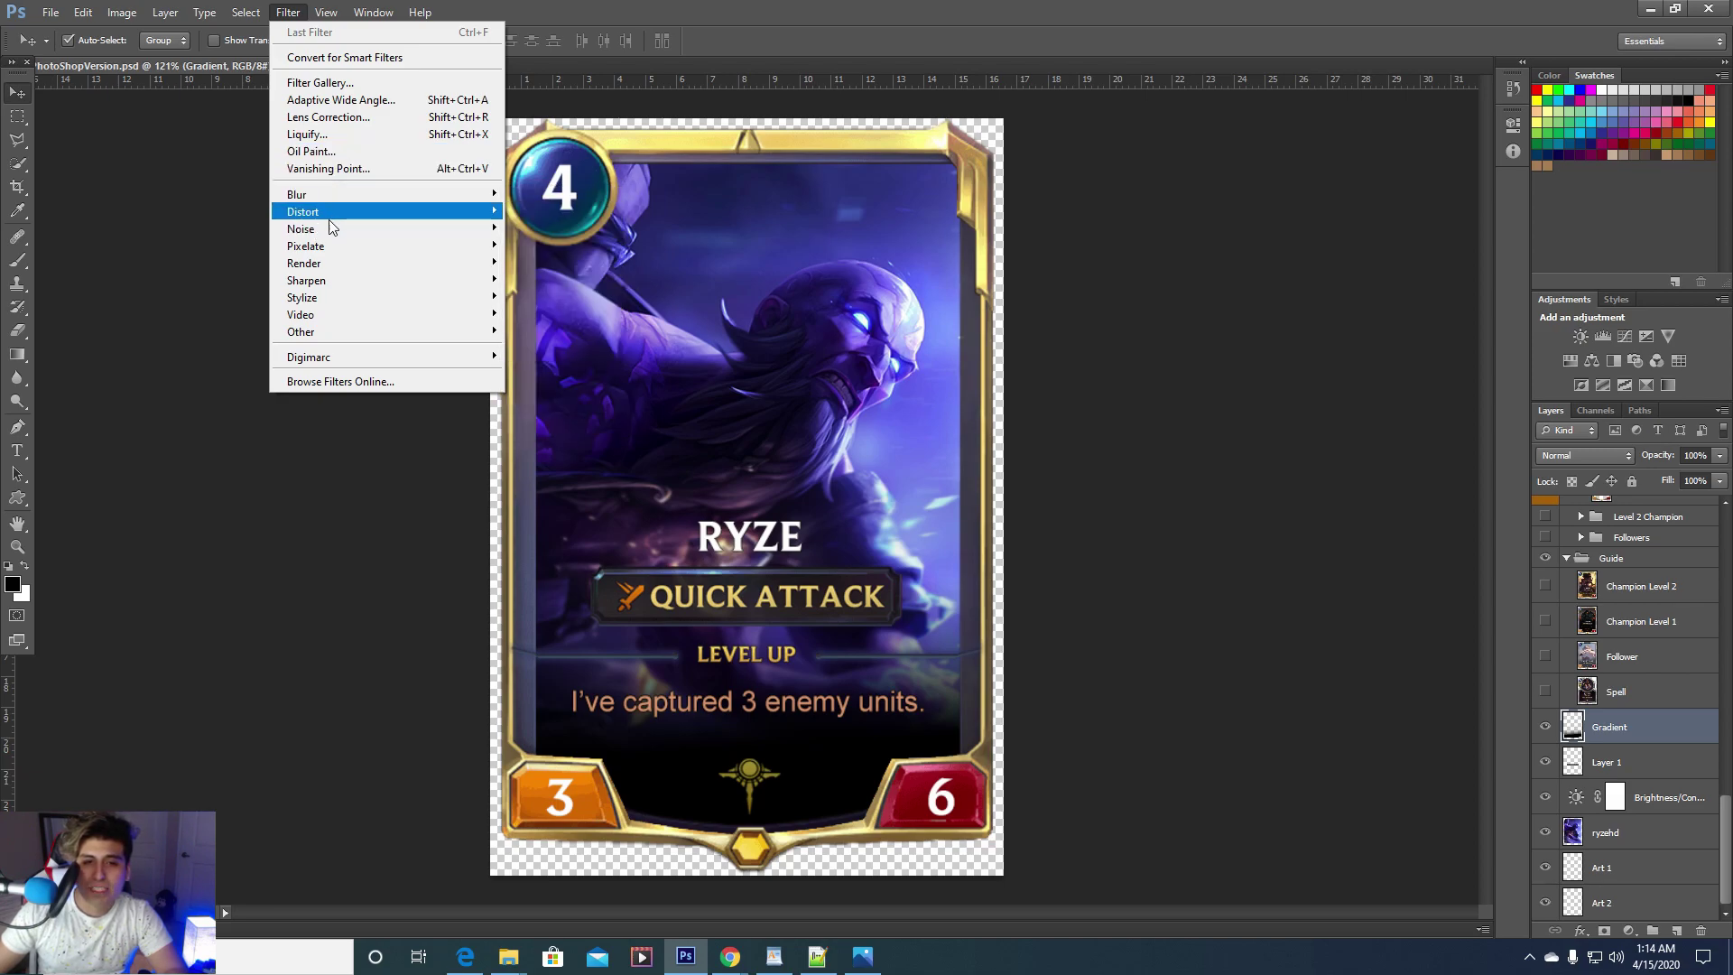
pyautogui.moveTo(381, 219)
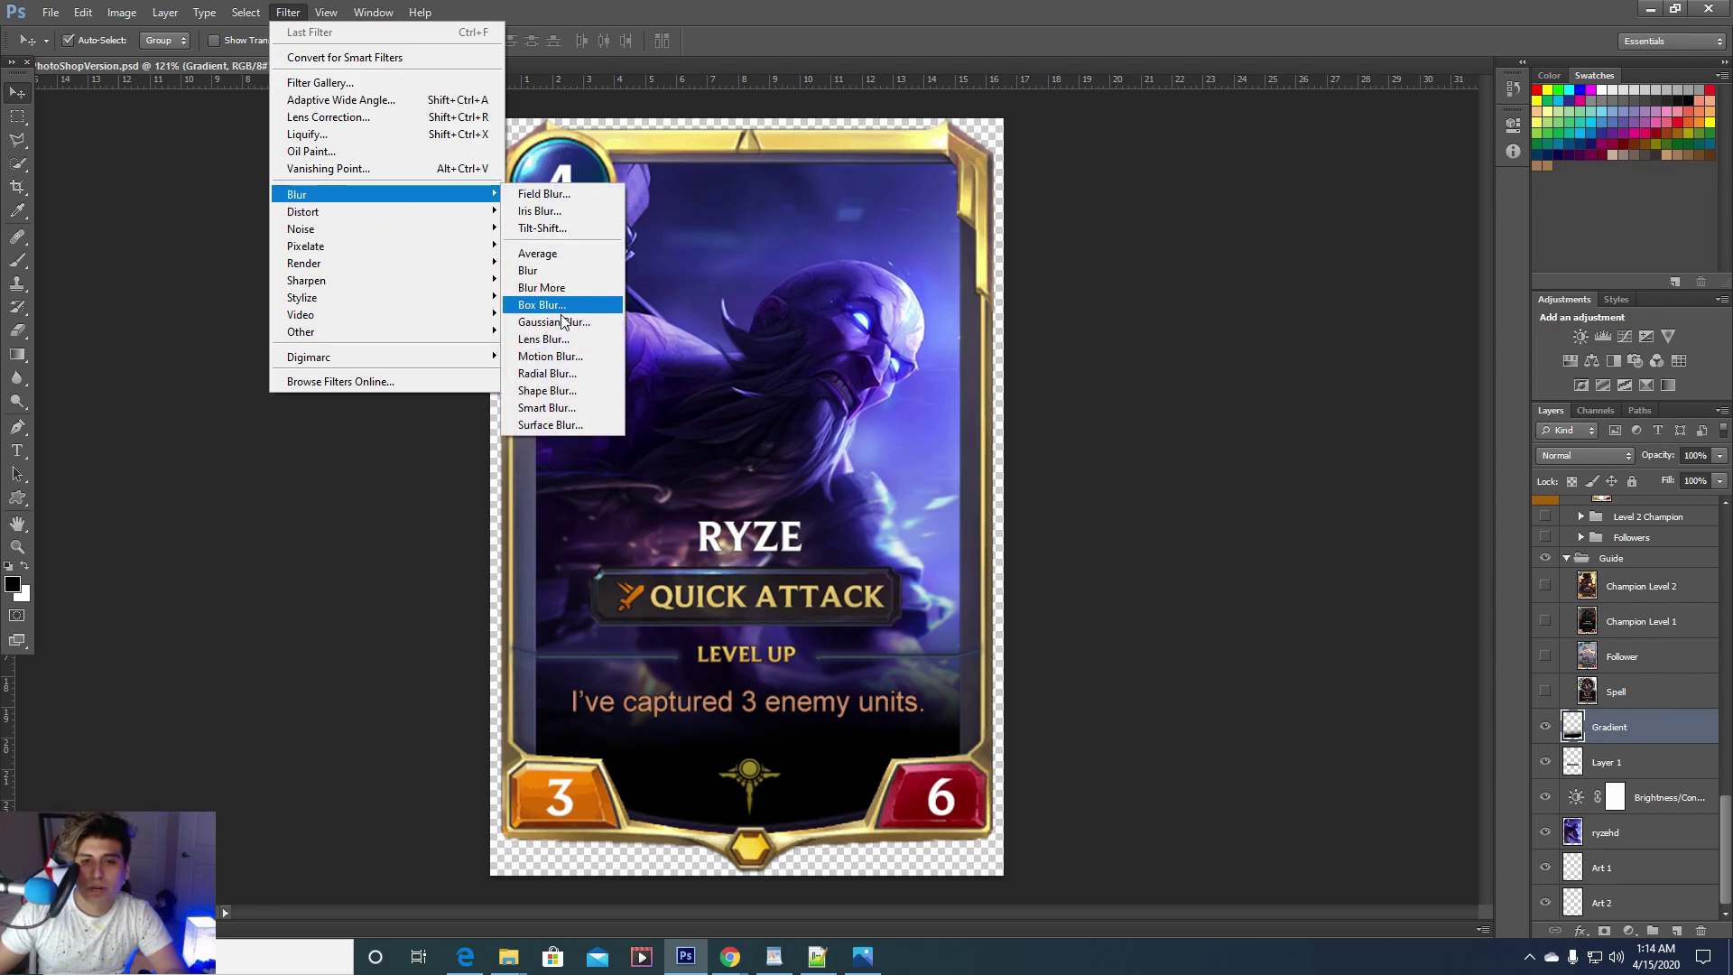
pyautogui.click(553, 321)
pyautogui.moveTo(1235, 584); pyautogui.dragTo(1424, 587)
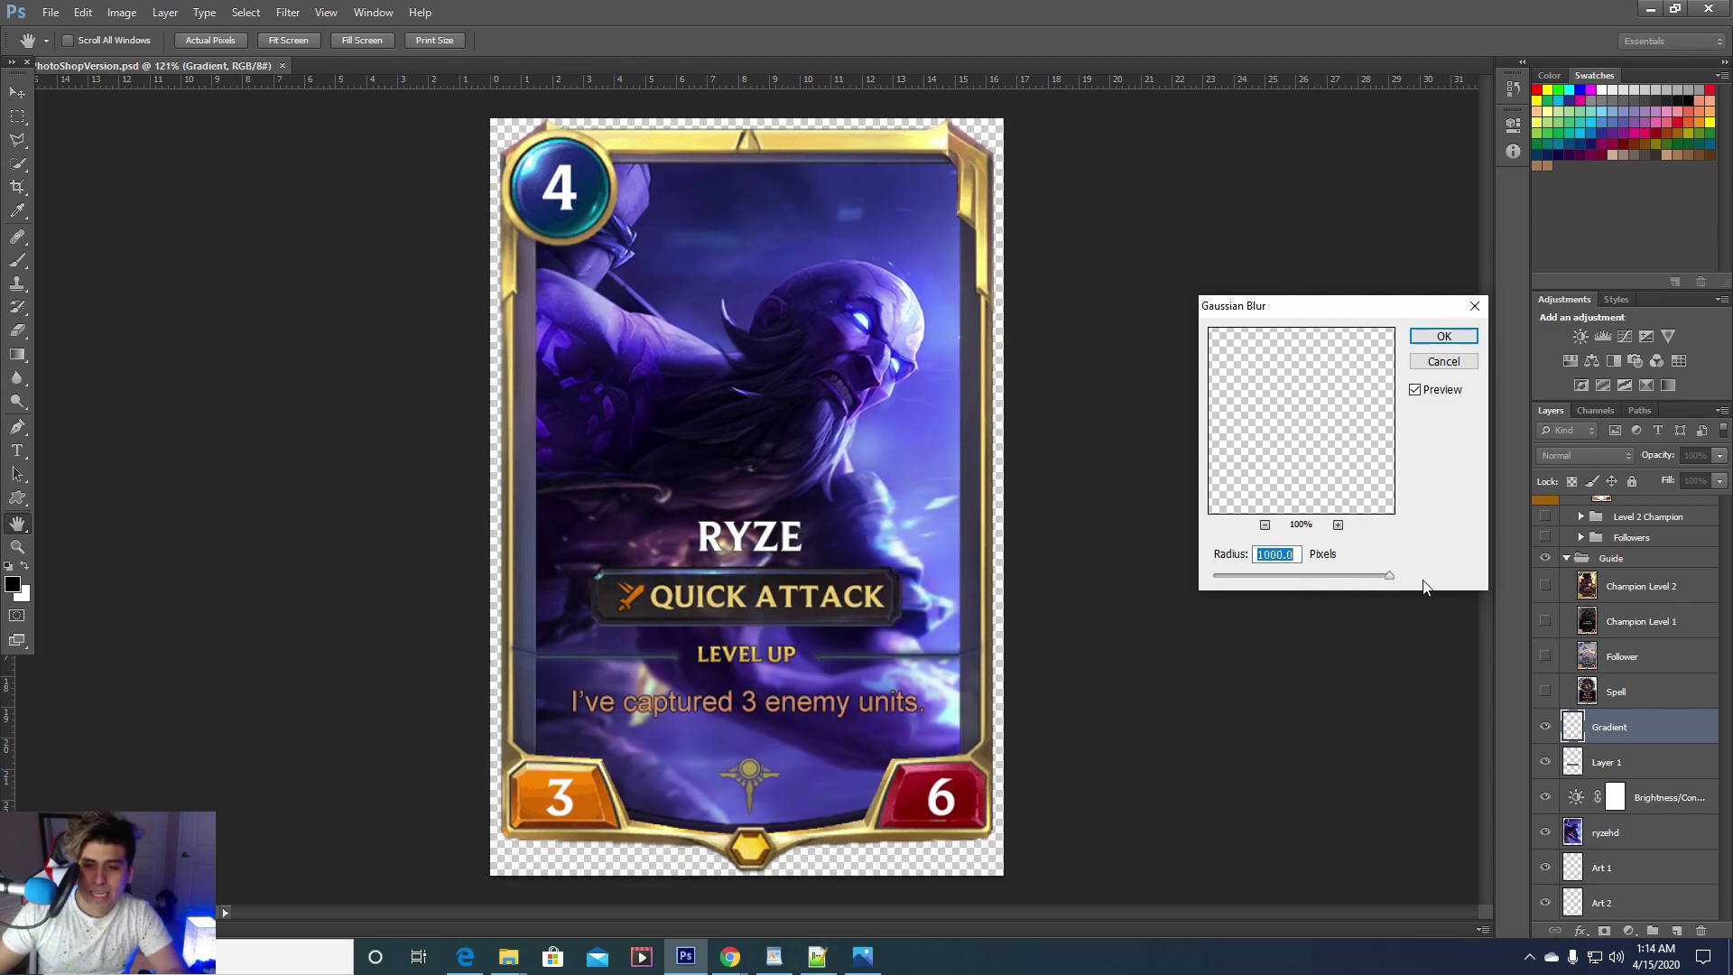
pyautogui.moveTo(1302, 582); pyautogui.dragTo(1200, 584)
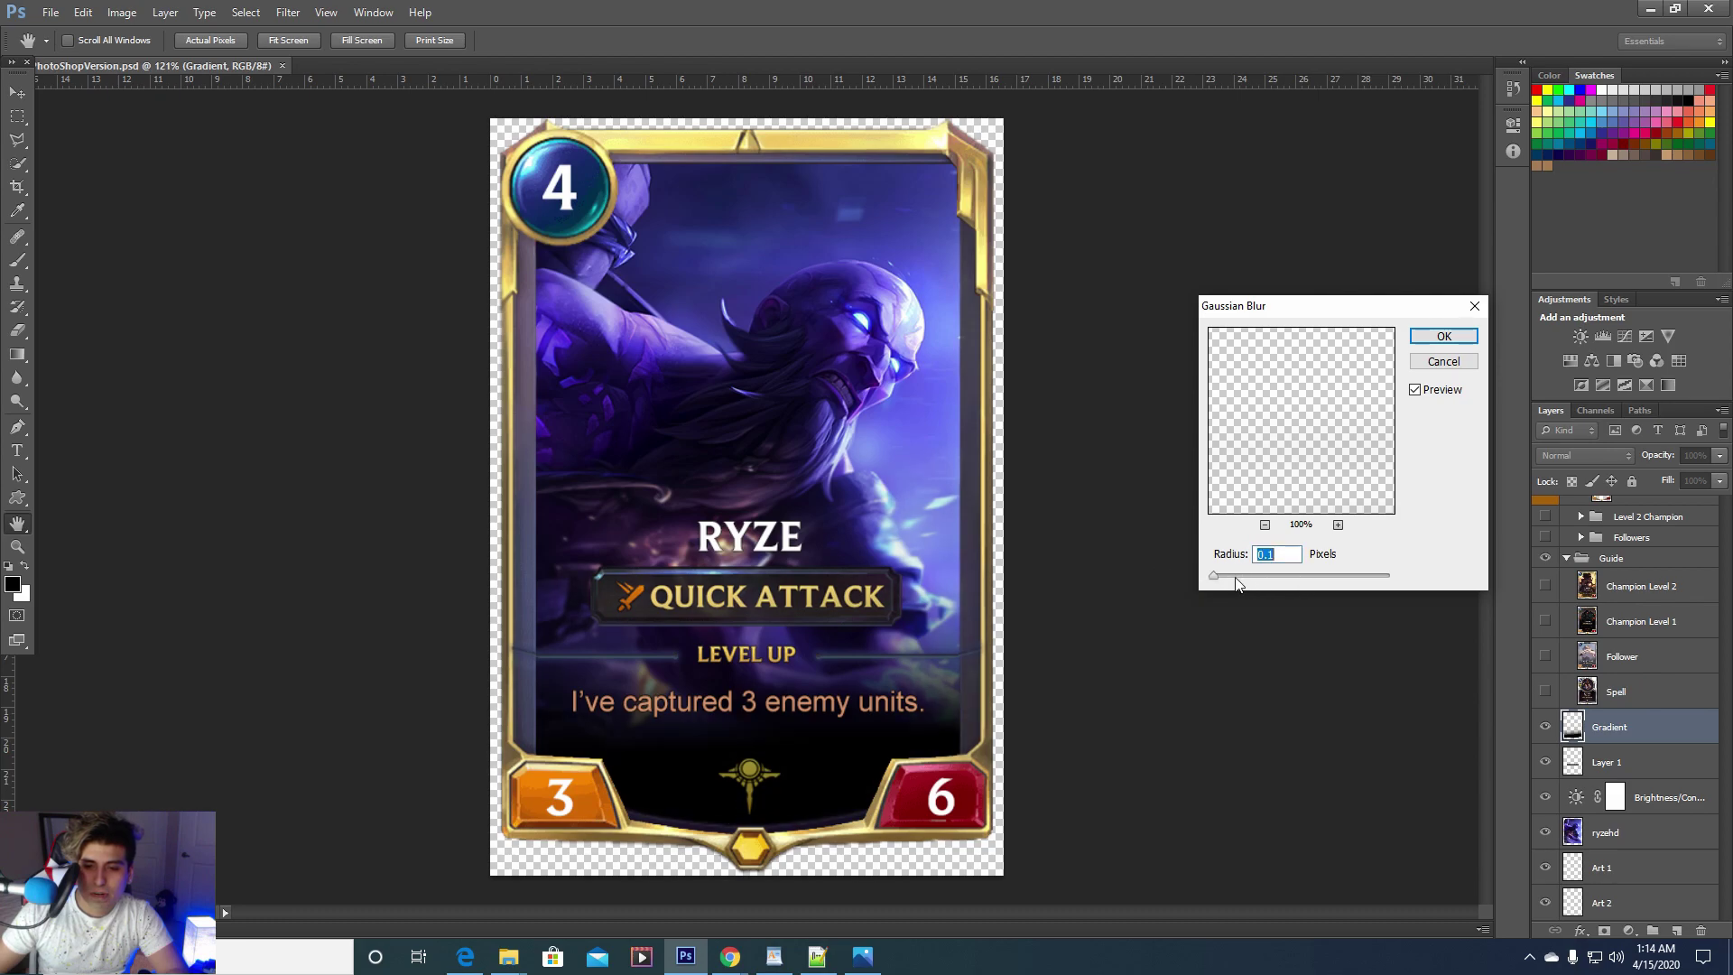
pyautogui.press('Escape')
pyautogui.click(1636, 832)
pyautogui.click(289, 12)
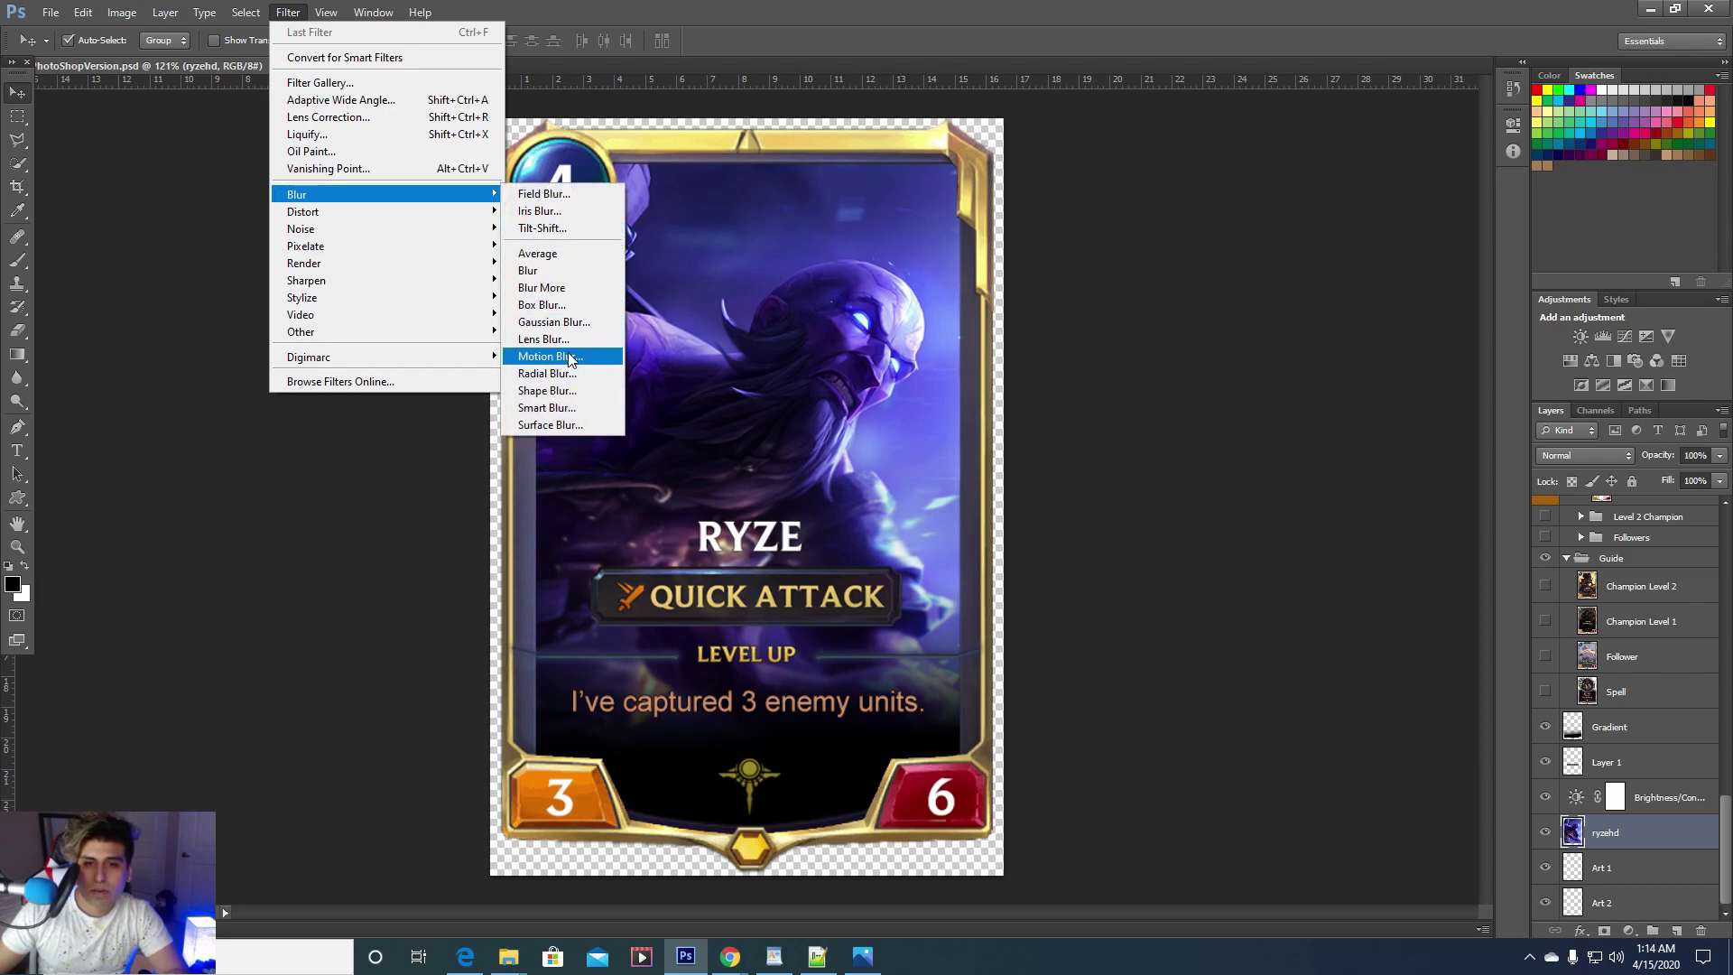
pyautogui.click(553, 322)
pyautogui.moveTo(1259, 573); pyautogui.dragTo(1224, 583)
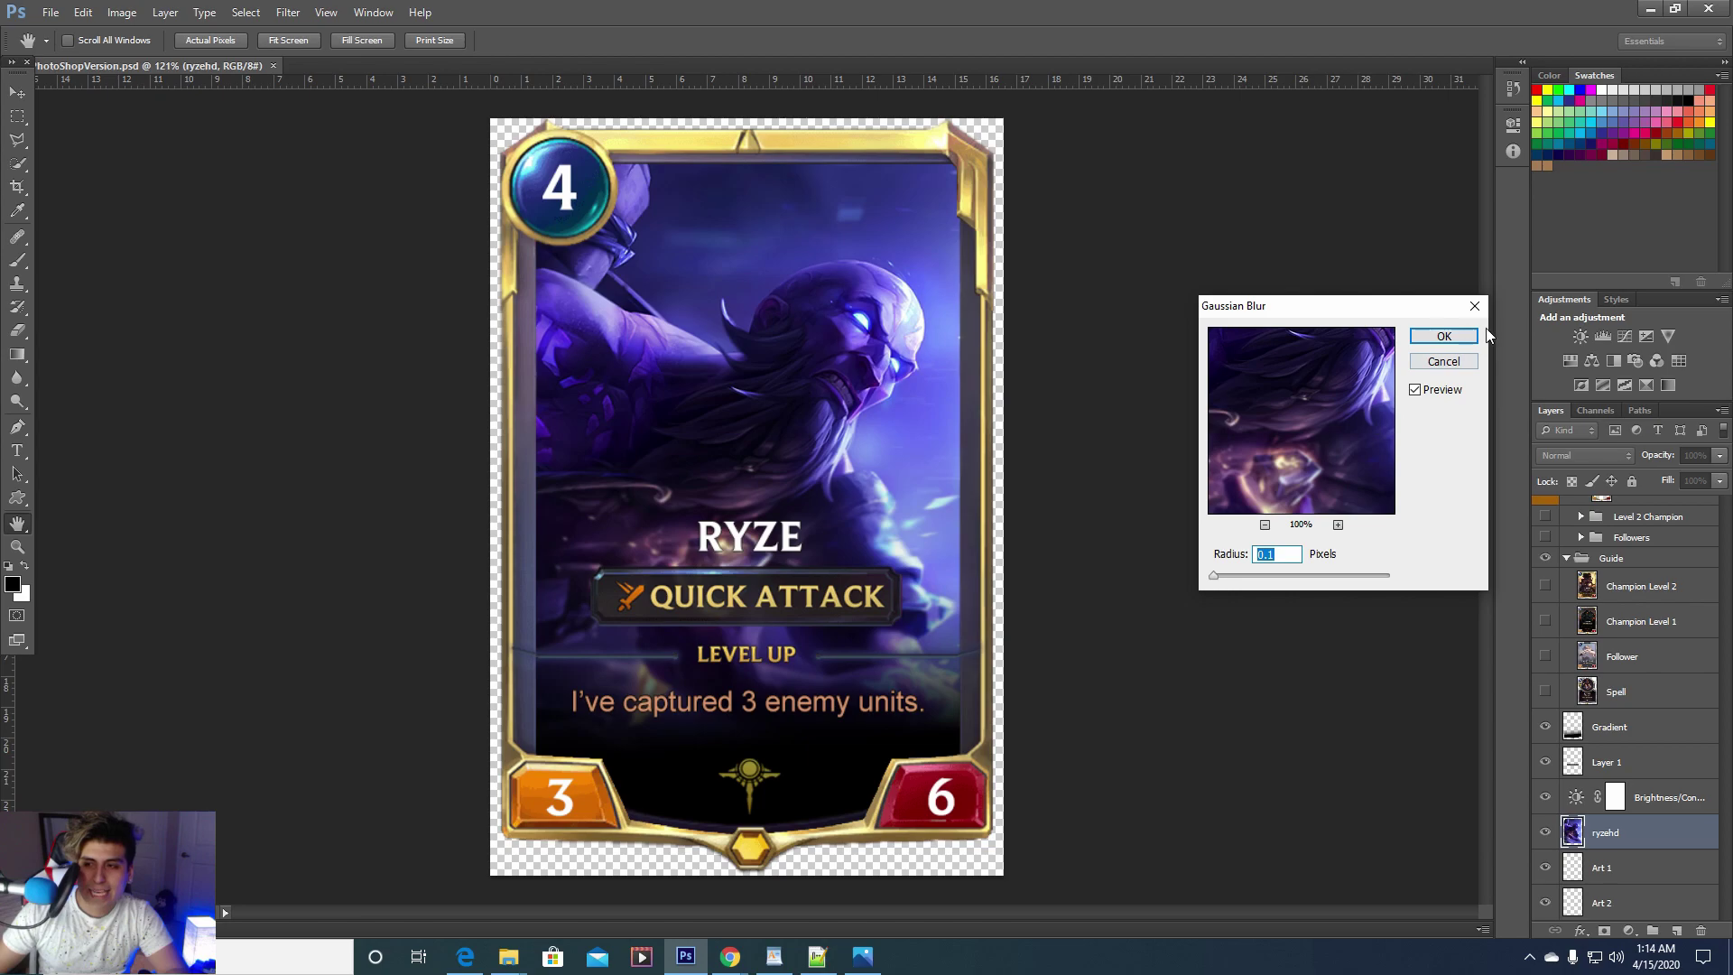
pyautogui.click(1475, 307)
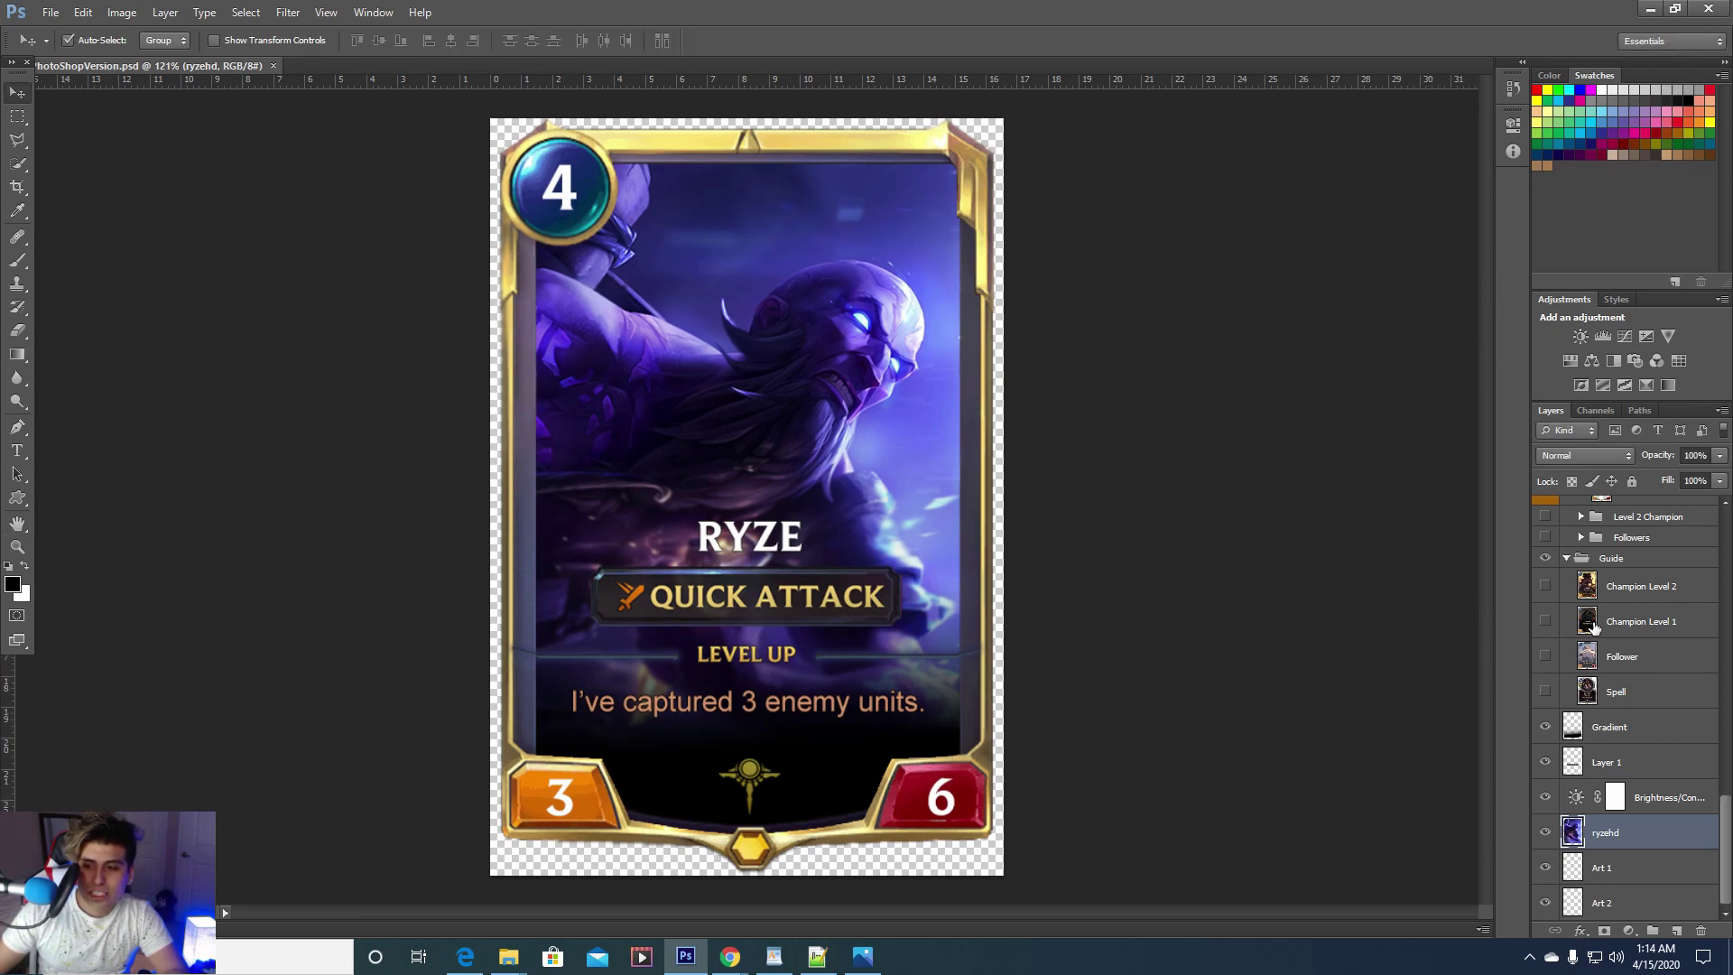
# Duplicate the ryzehd artwork layer as ryzehd copy in the same document and make the copy the active layer
pyautogui.rightClick(1625, 839)
pyautogui.click(1586, 271)
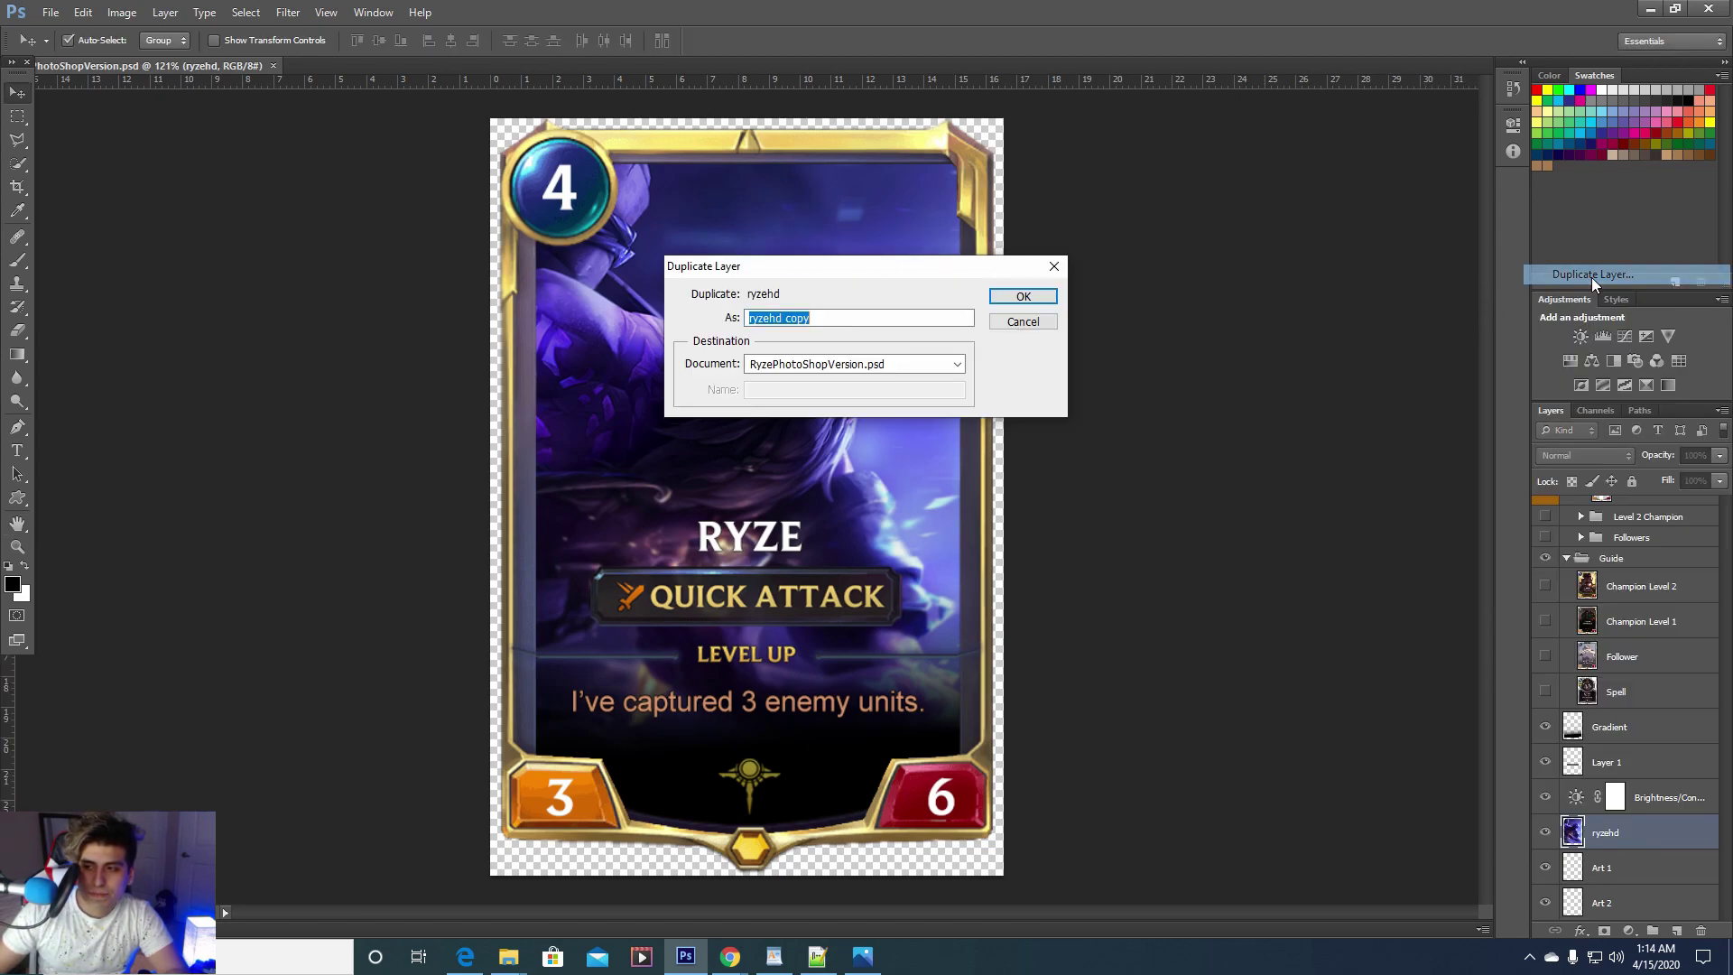
pyautogui.click(1013, 300)
pyautogui.click(1605, 843)
pyautogui.click(1607, 868)
pyautogui.click(1609, 845)
pyautogui.click(1611, 872)
pyautogui.click(1615, 844)
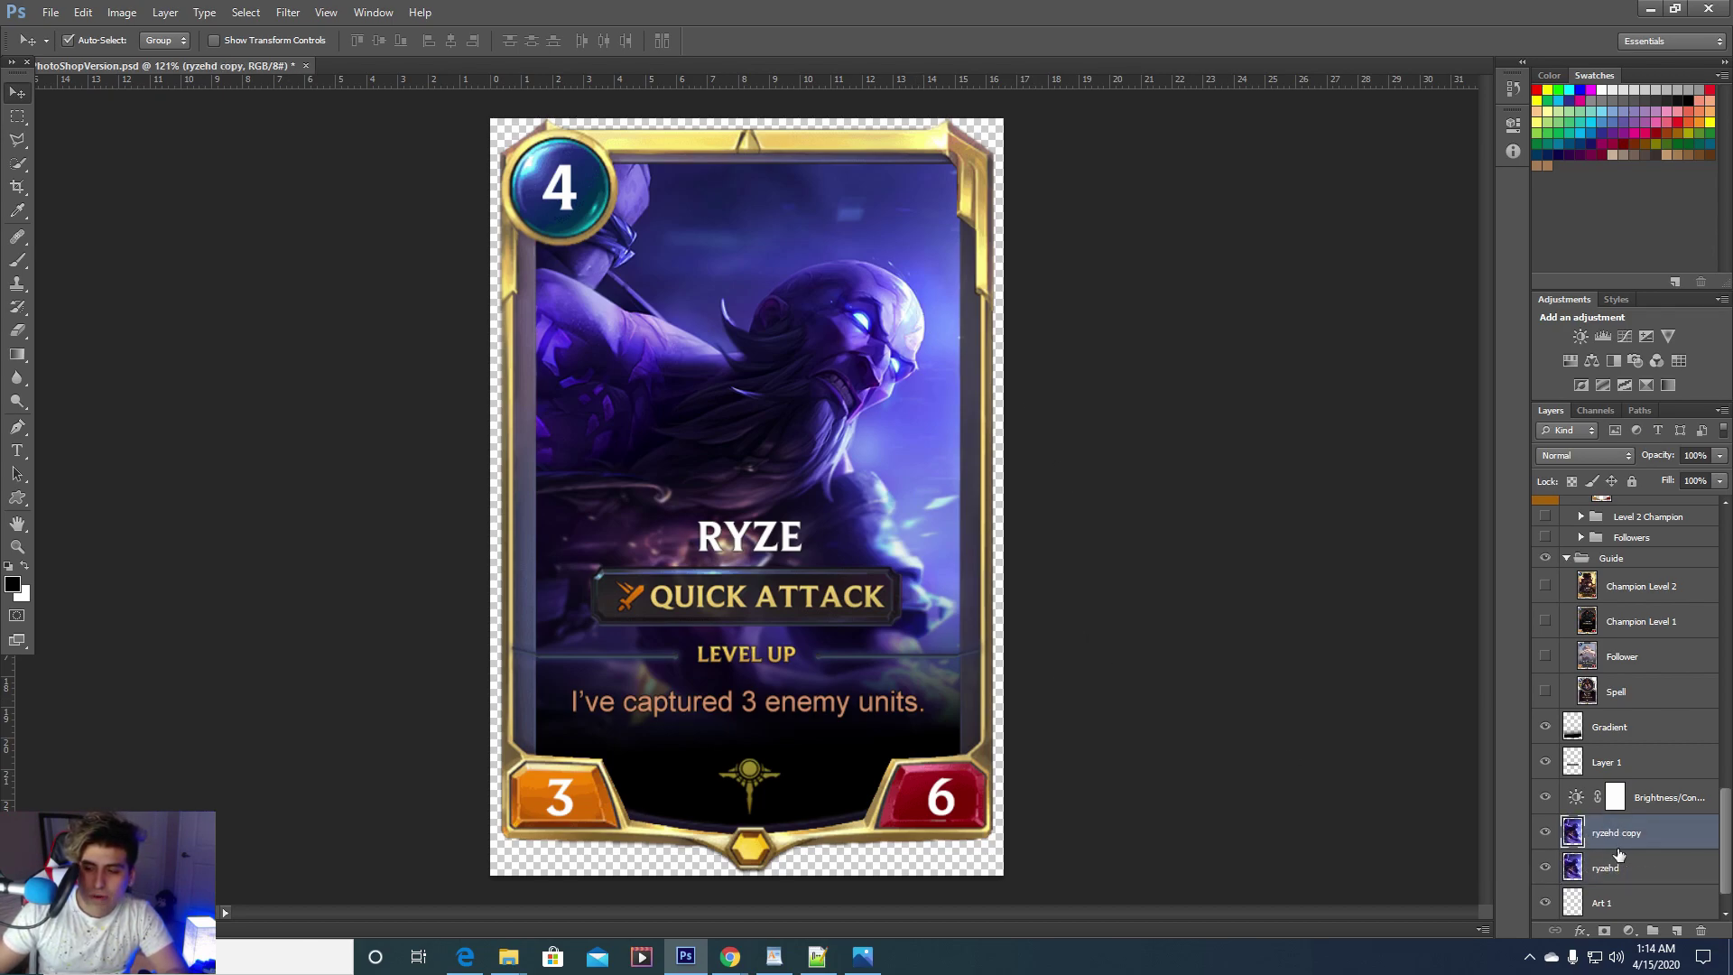
pyautogui.click(1646, 864)
pyautogui.click(1620, 841)
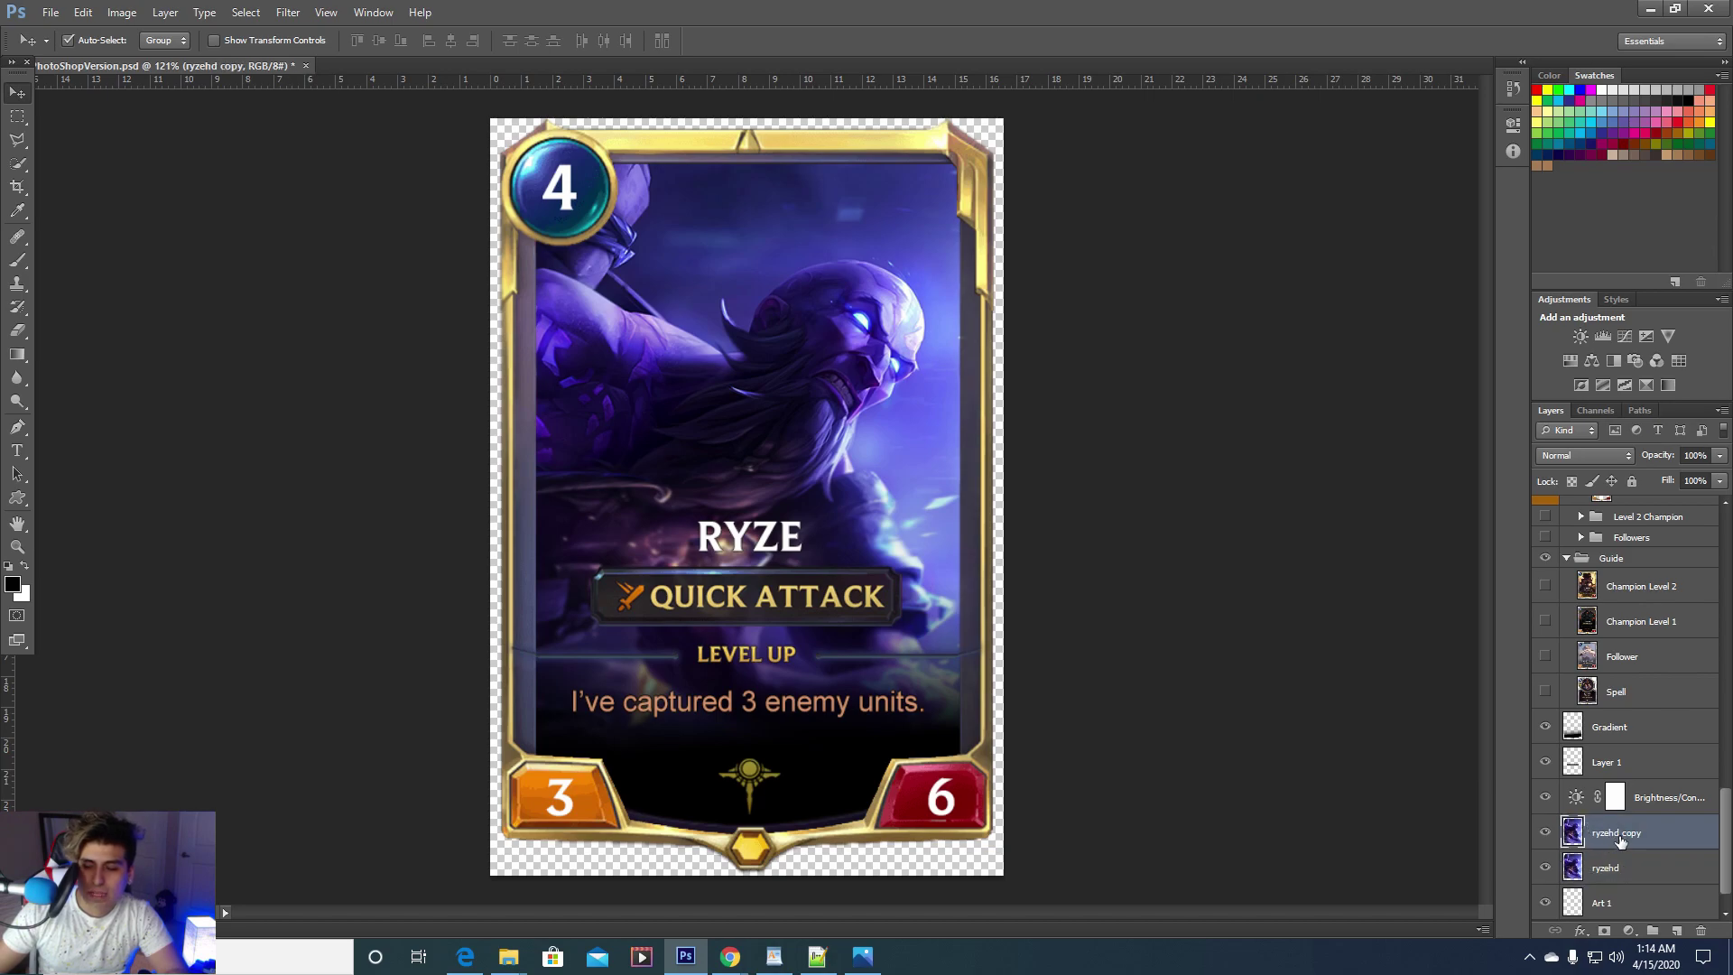
# Erase the lower part of the ryzehd copy layer behind the card text with a large soft eraser, hiding ryzehd only while erasing
pyautogui.click(17, 330)
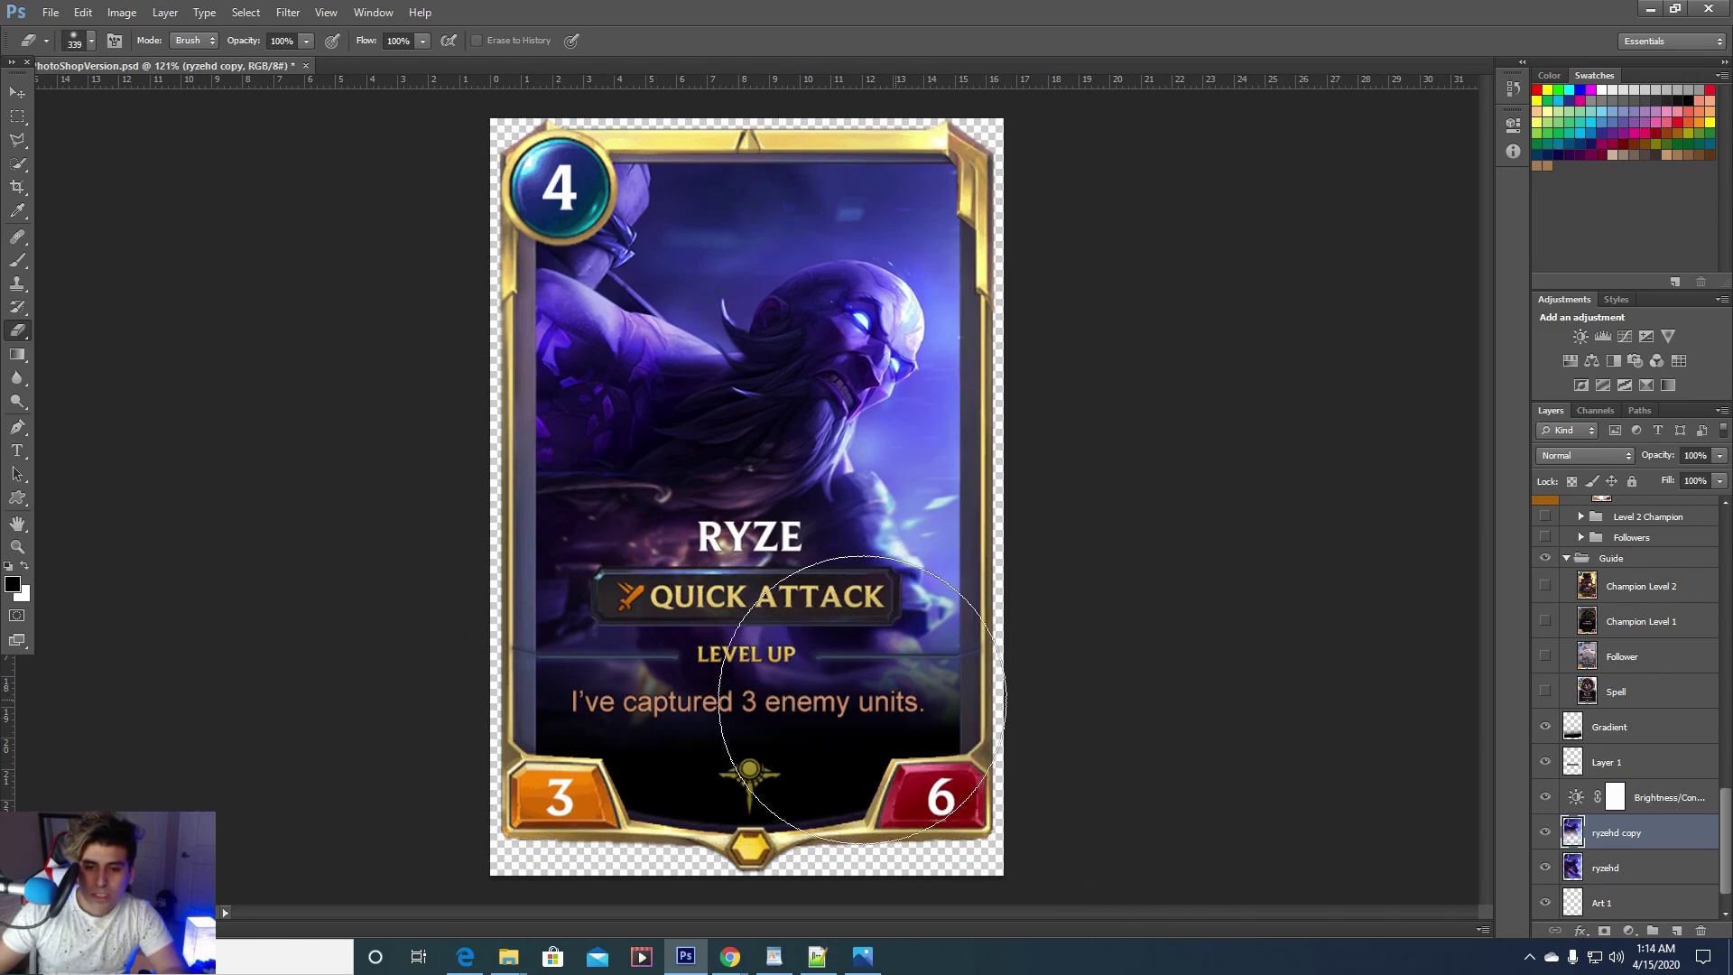
pyautogui.click(1545, 866)
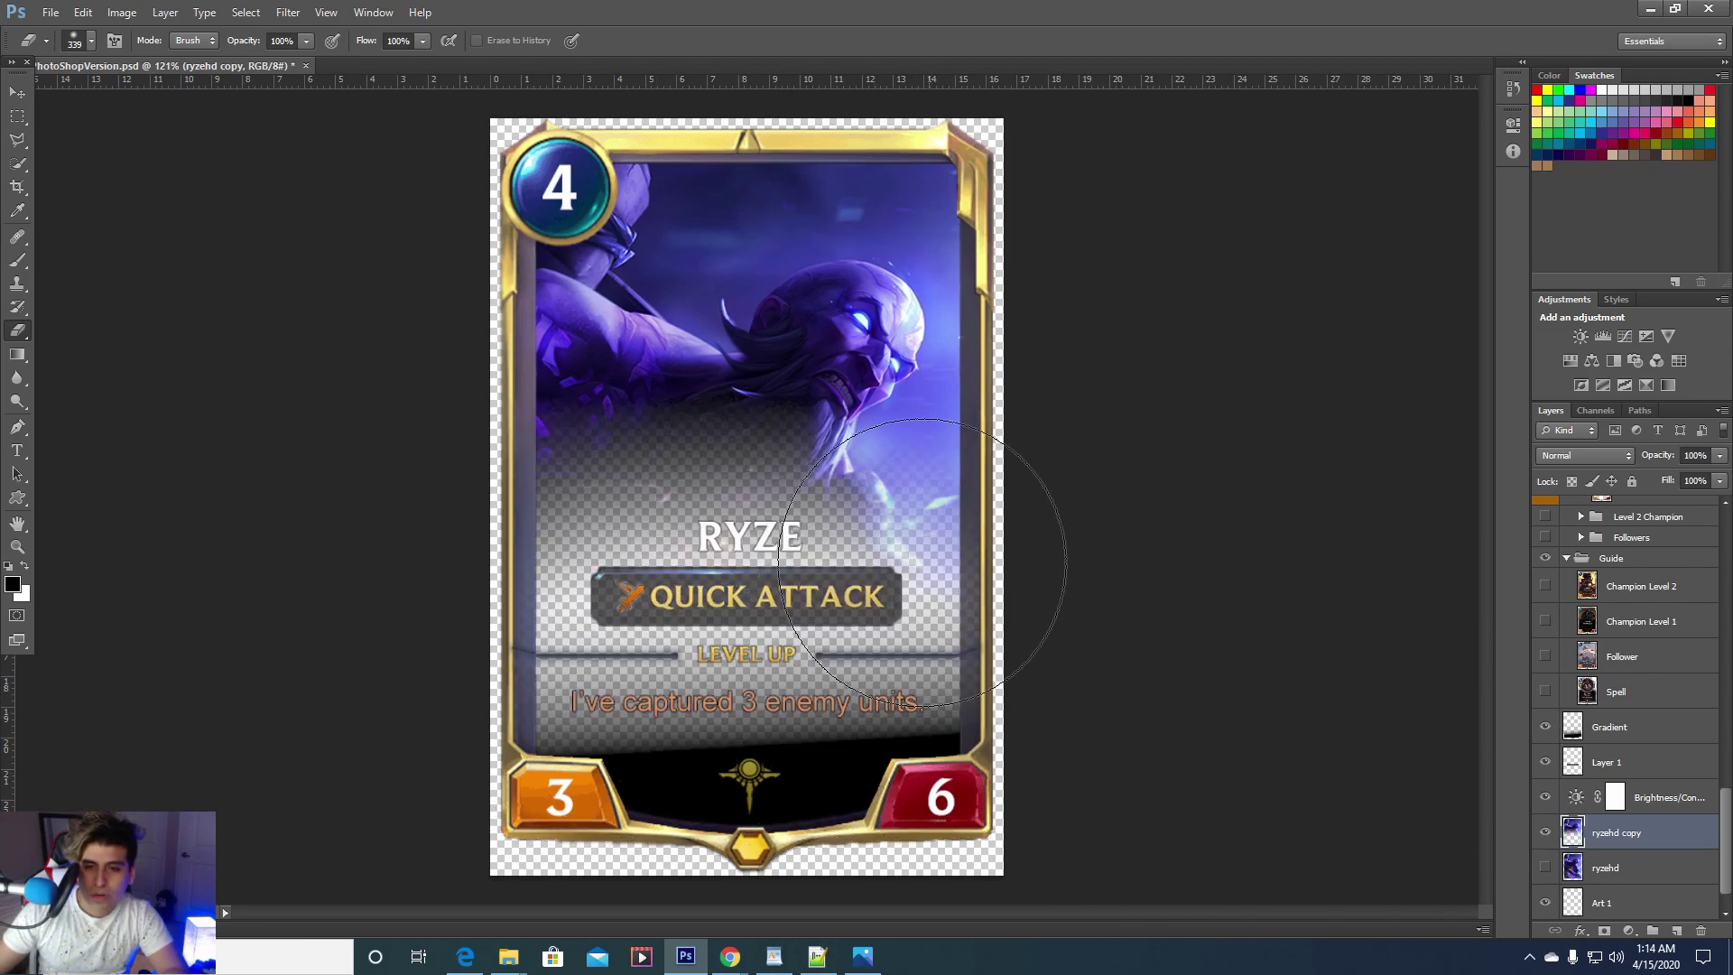
pyautogui.hotkey('ctrl', 'z')
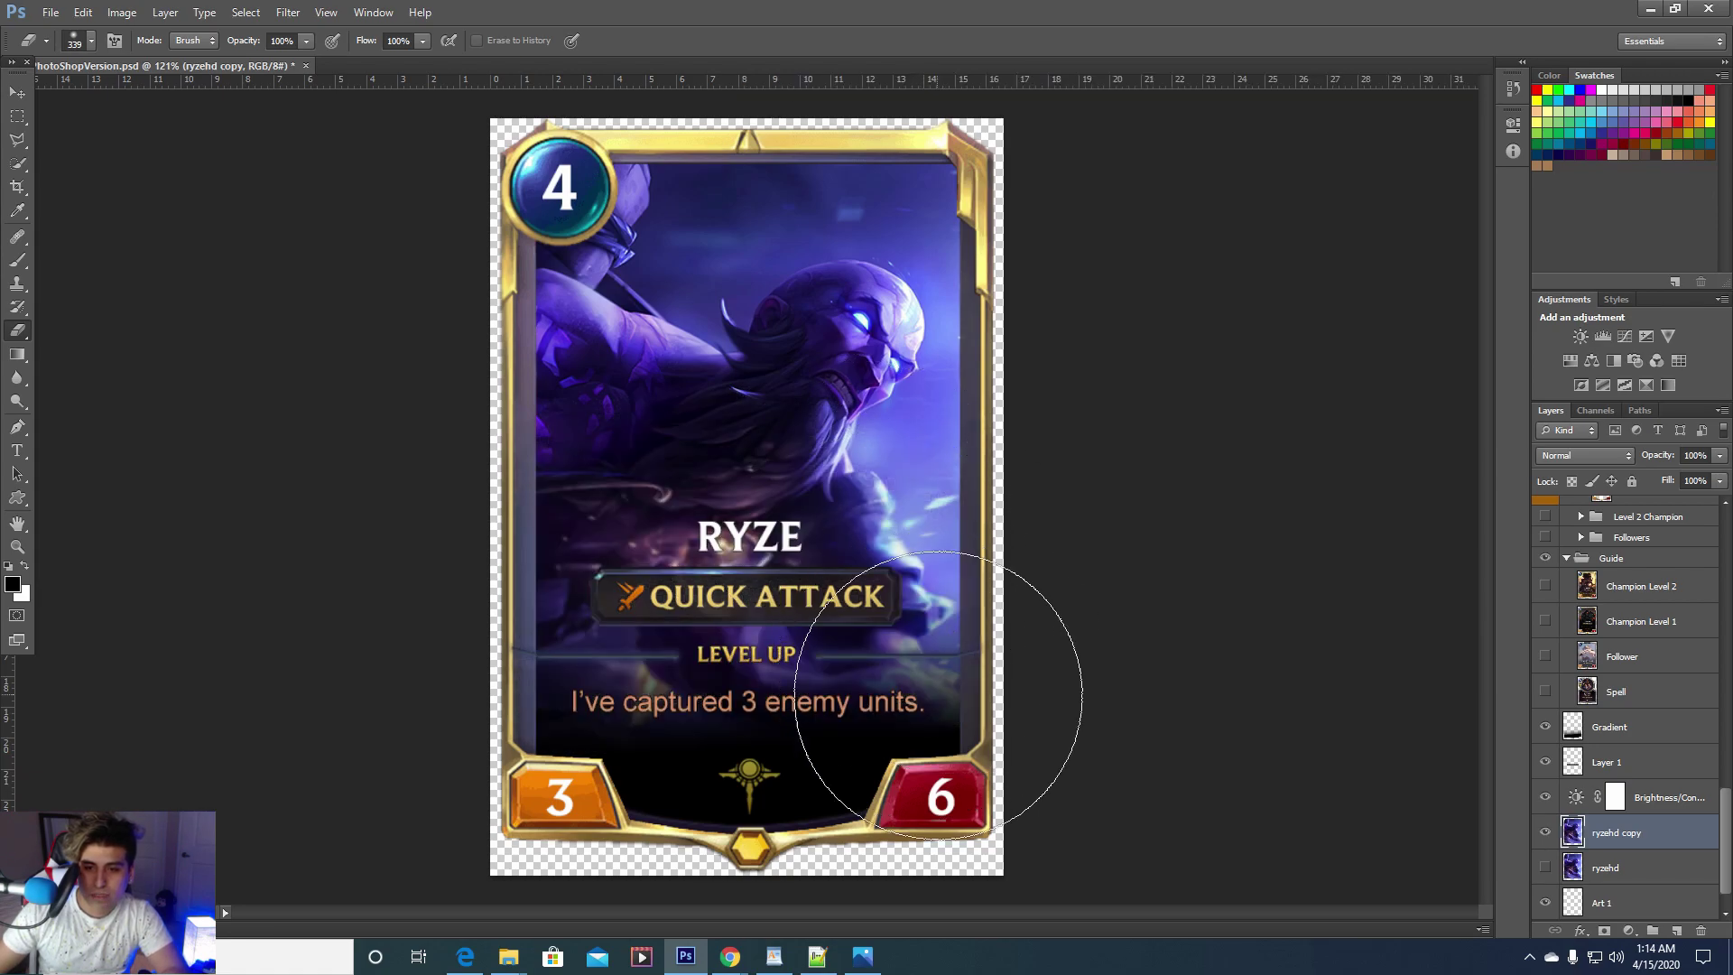
pyautogui.moveTo(1028, 753); pyautogui.dragTo(293, 753)
pyautogui.hotkey('ctrl', 'z')
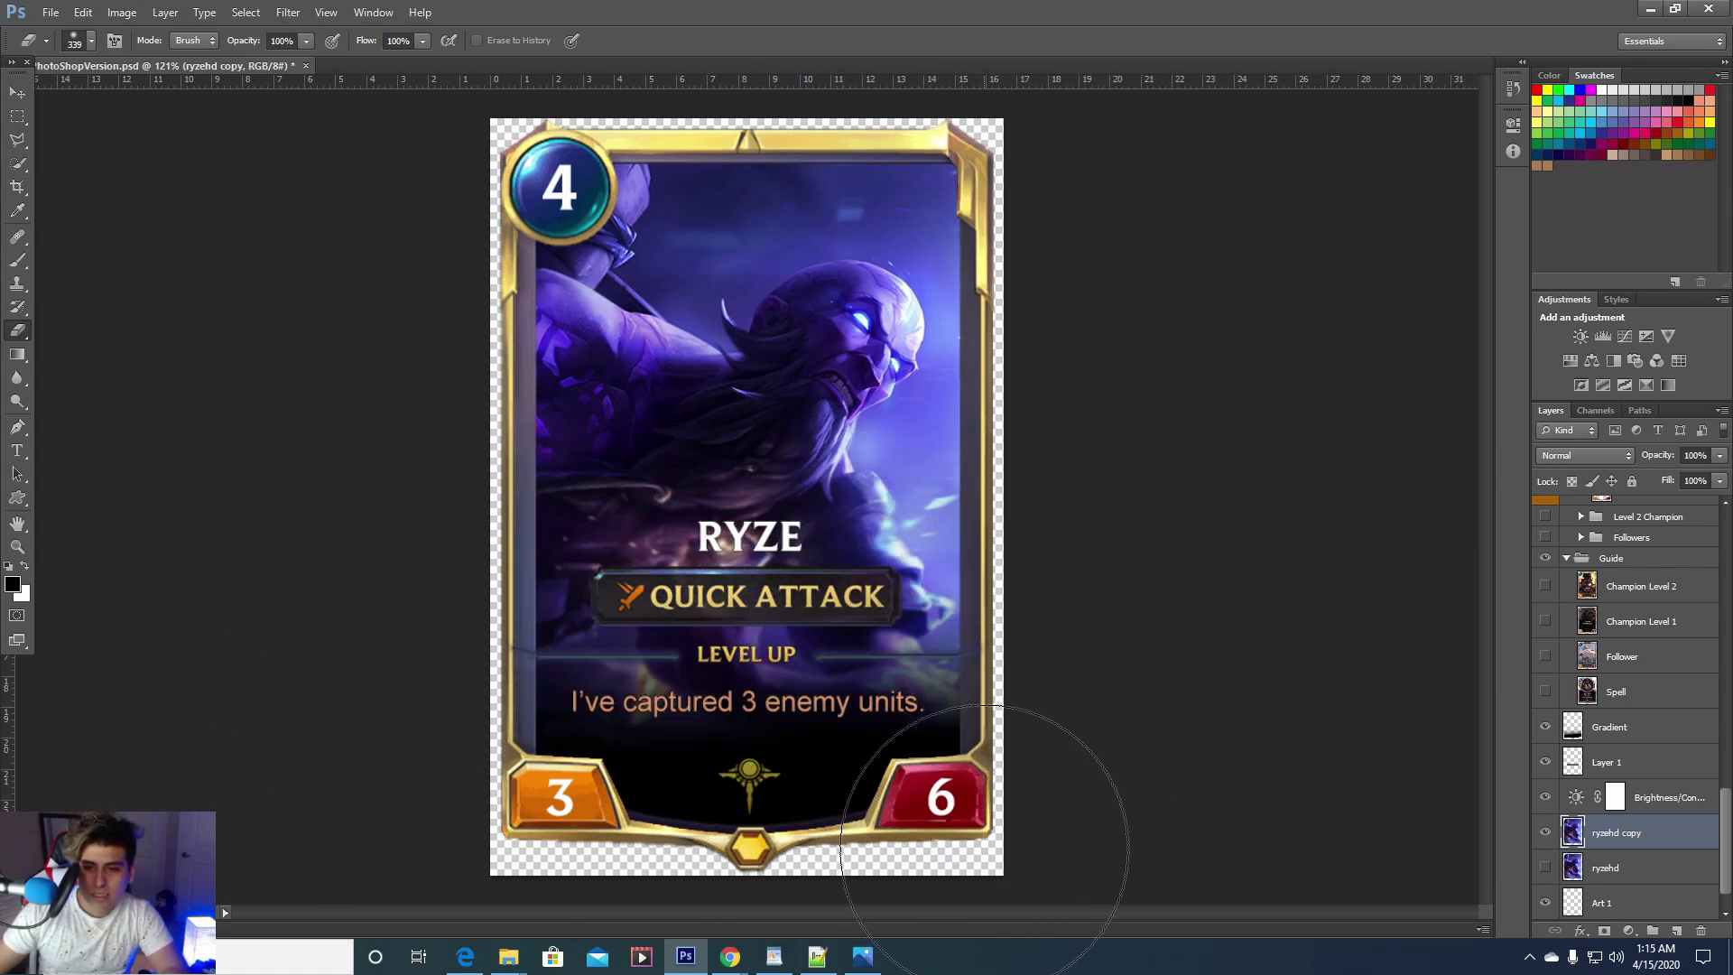
pyautogui.moveTo(1013, 812); pyautogui.dragTo(388, 794)
pyautogui.moveTo(1029, 812); pyautogui.dragTo(309, 851)
pyautogui.hotkey('ctrl', 'z')
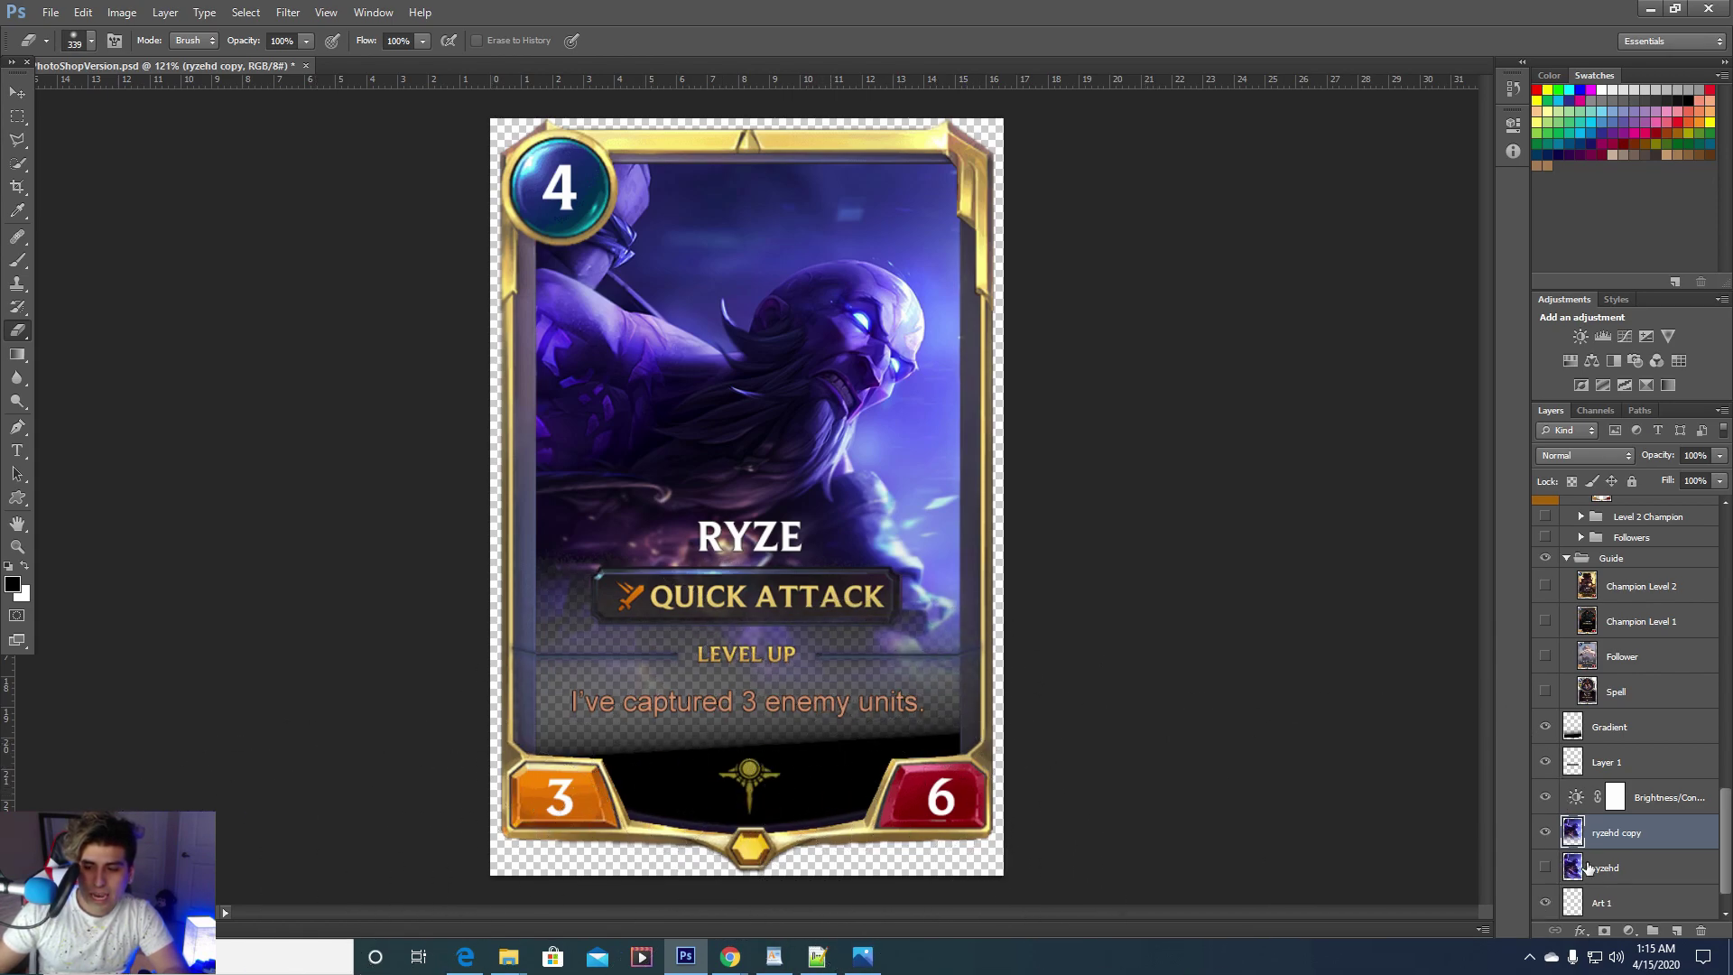
pyautogui.click(1546, 872)
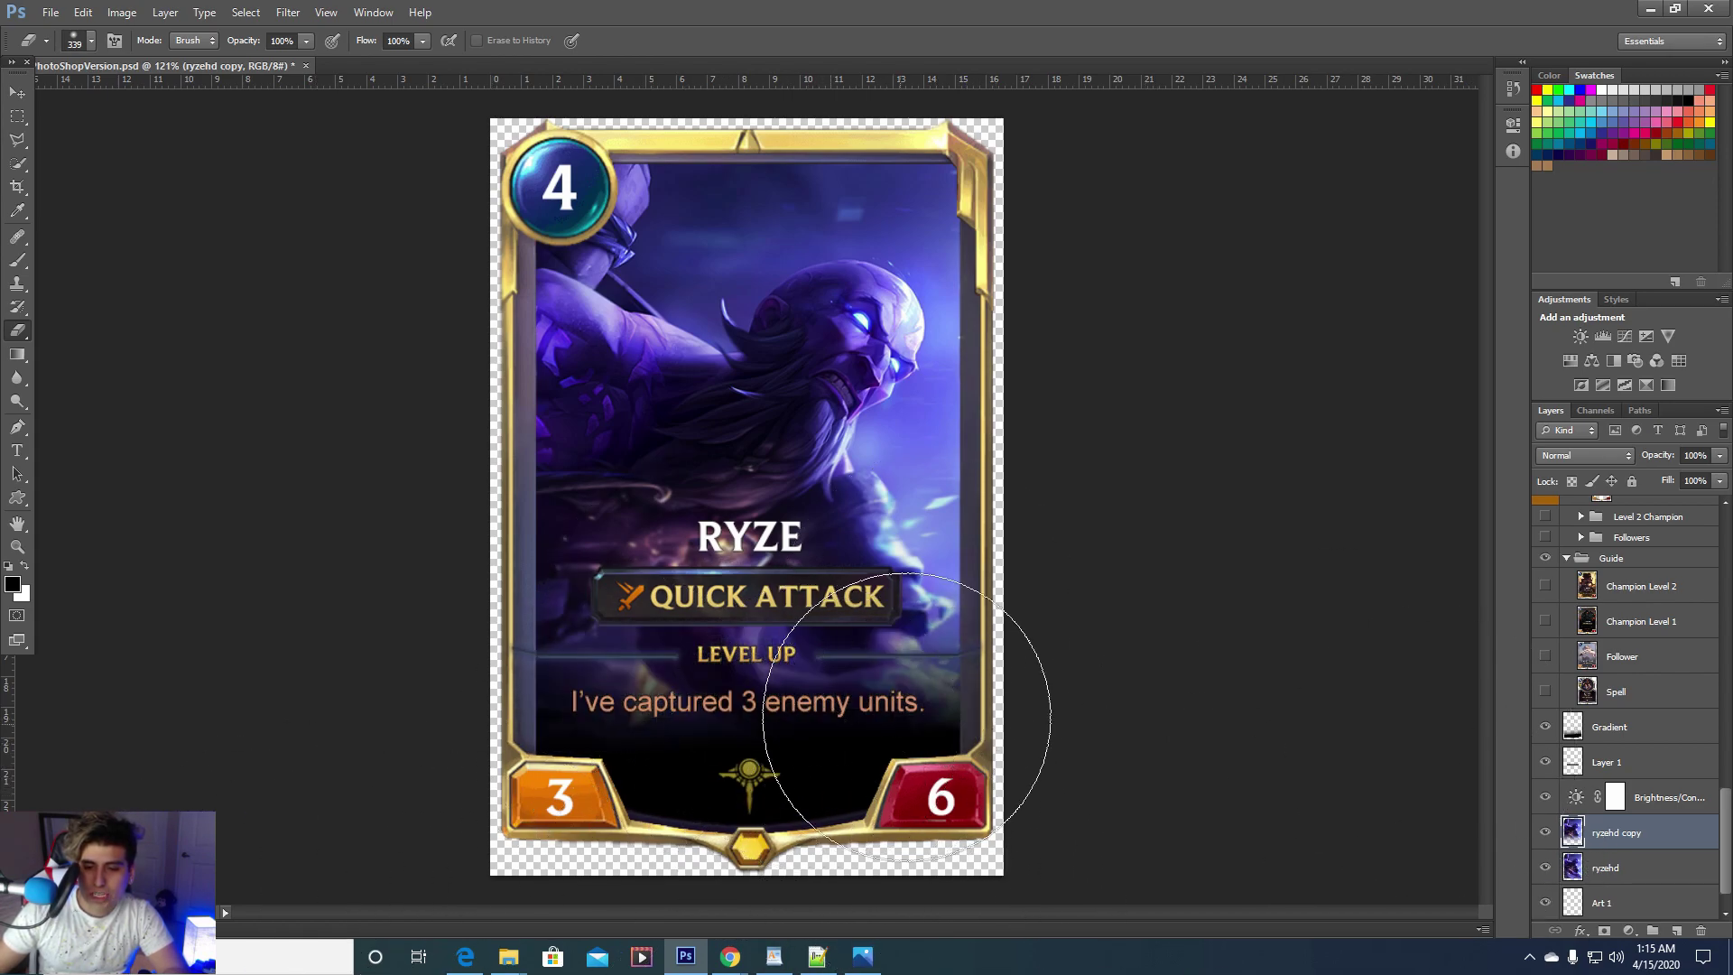
# Apply a Gaussian Blur with an 8.0 pixel radius to the ryzehd layer while ryzehd copy is hidden, and show the copy again
pyautogui.click(1618, 872)
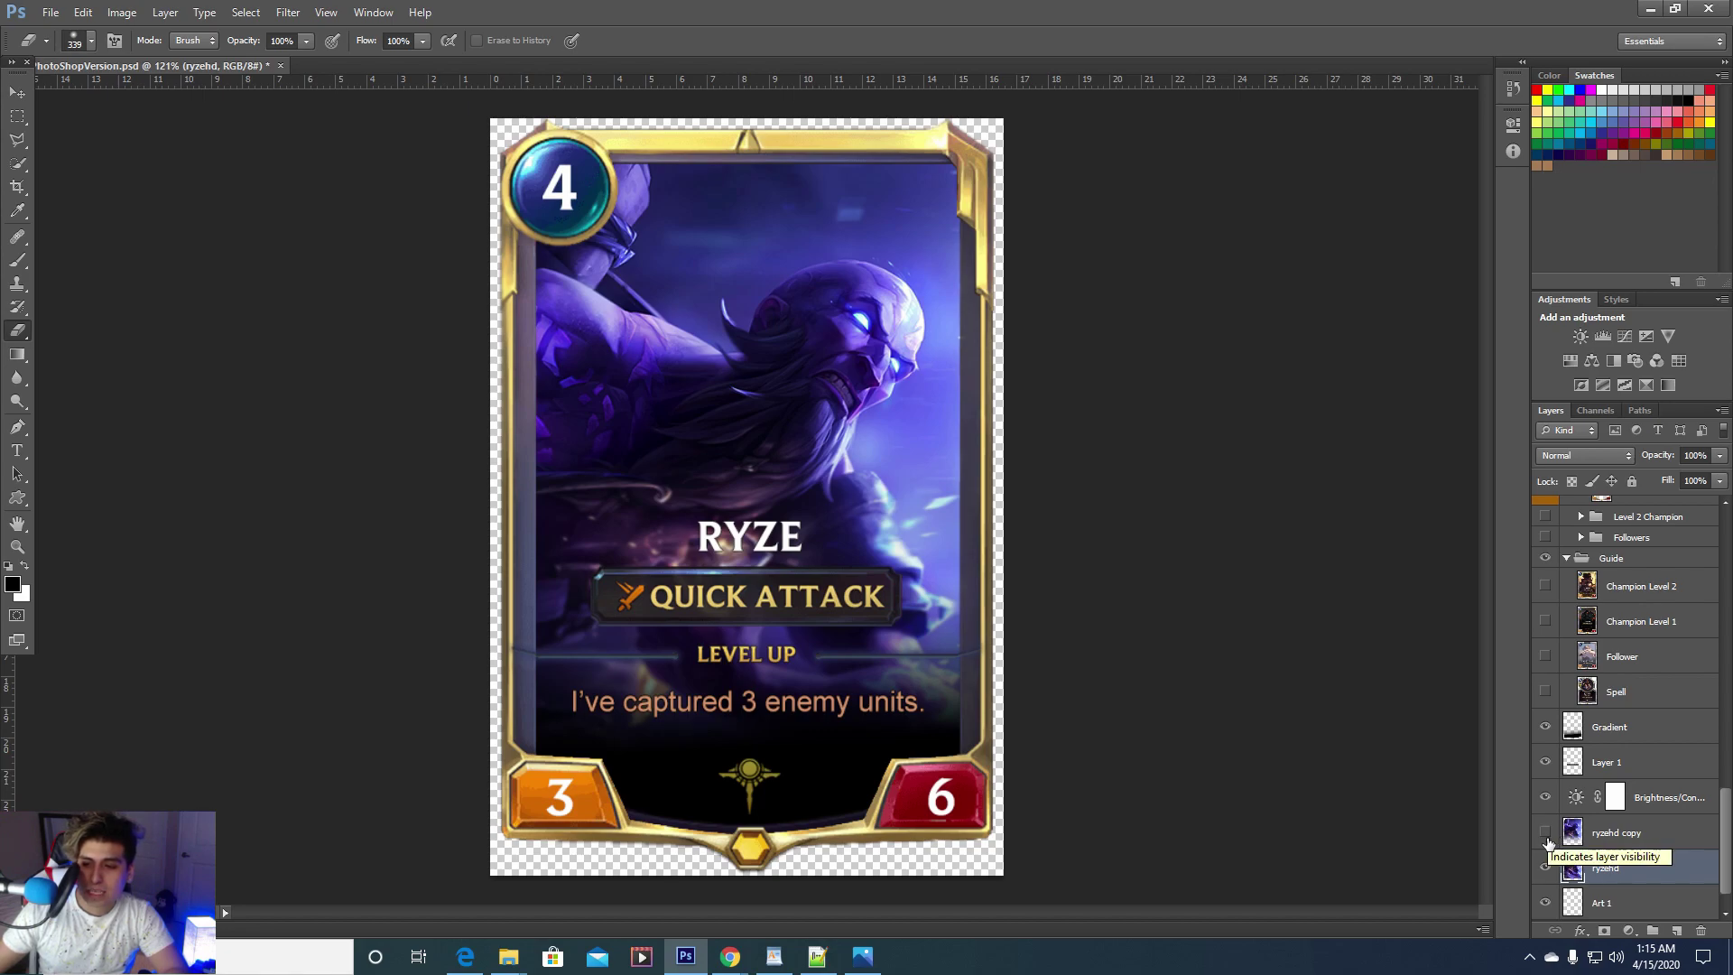
pyautogui.click(1544, 868)
pyautogui.click(1544, 869)
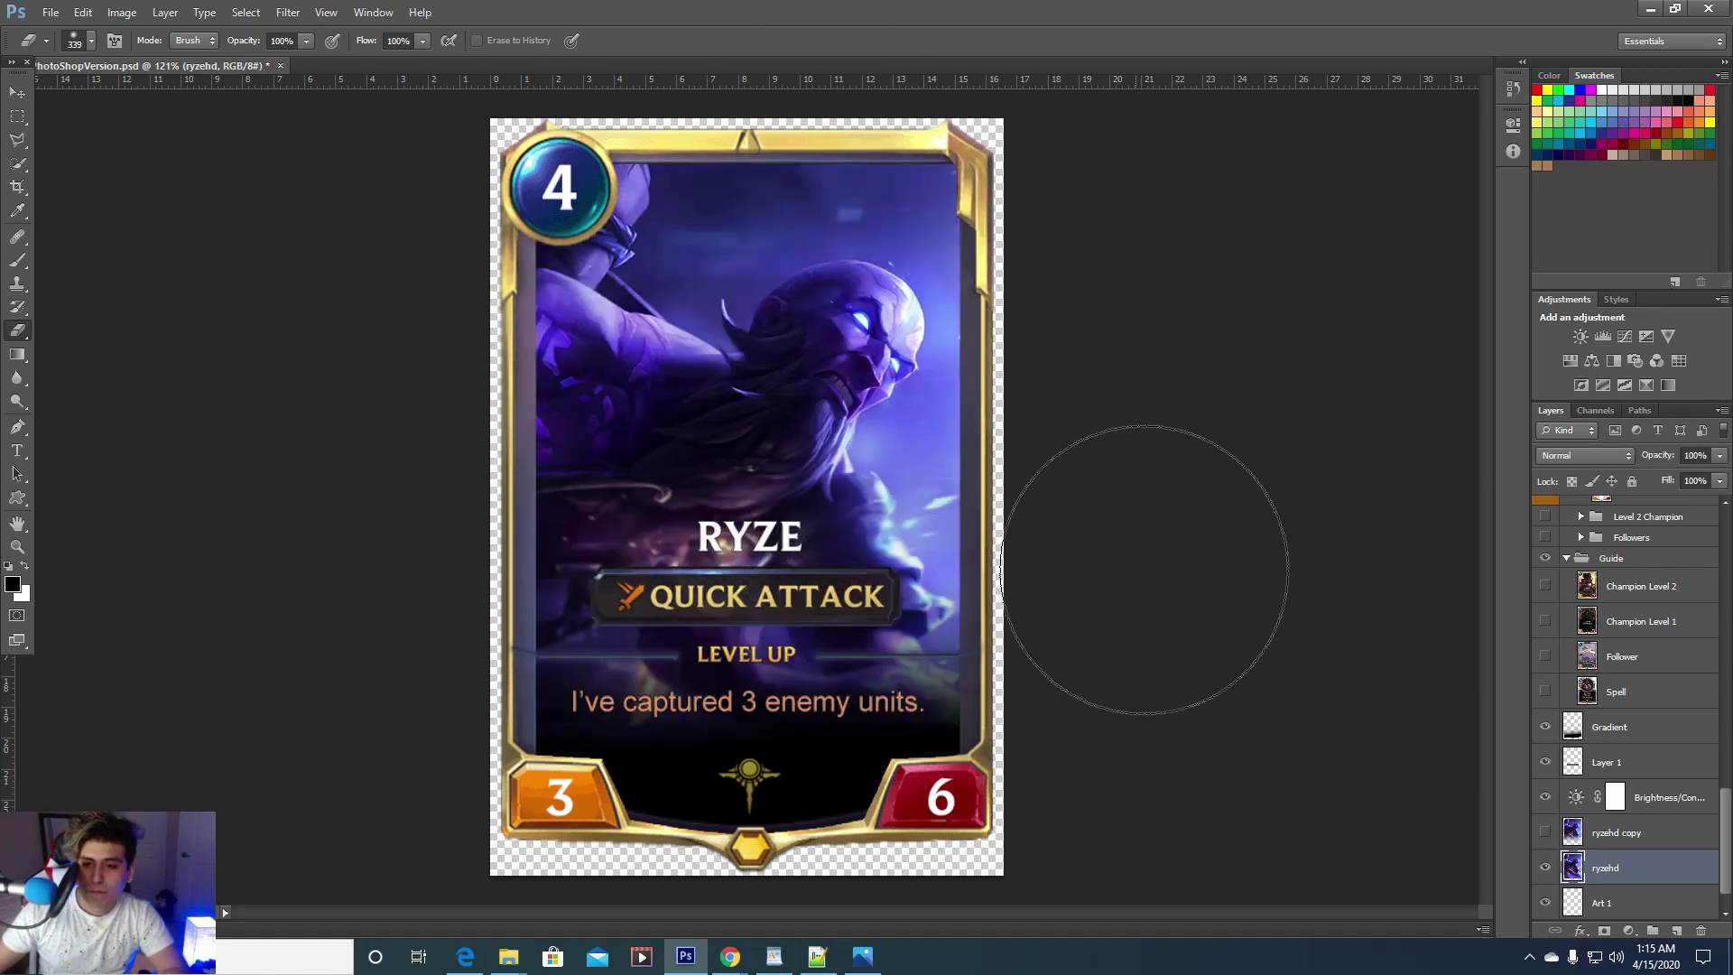
pyautogui.click(289, 12)
pyautogui.moveTo(316, 186)
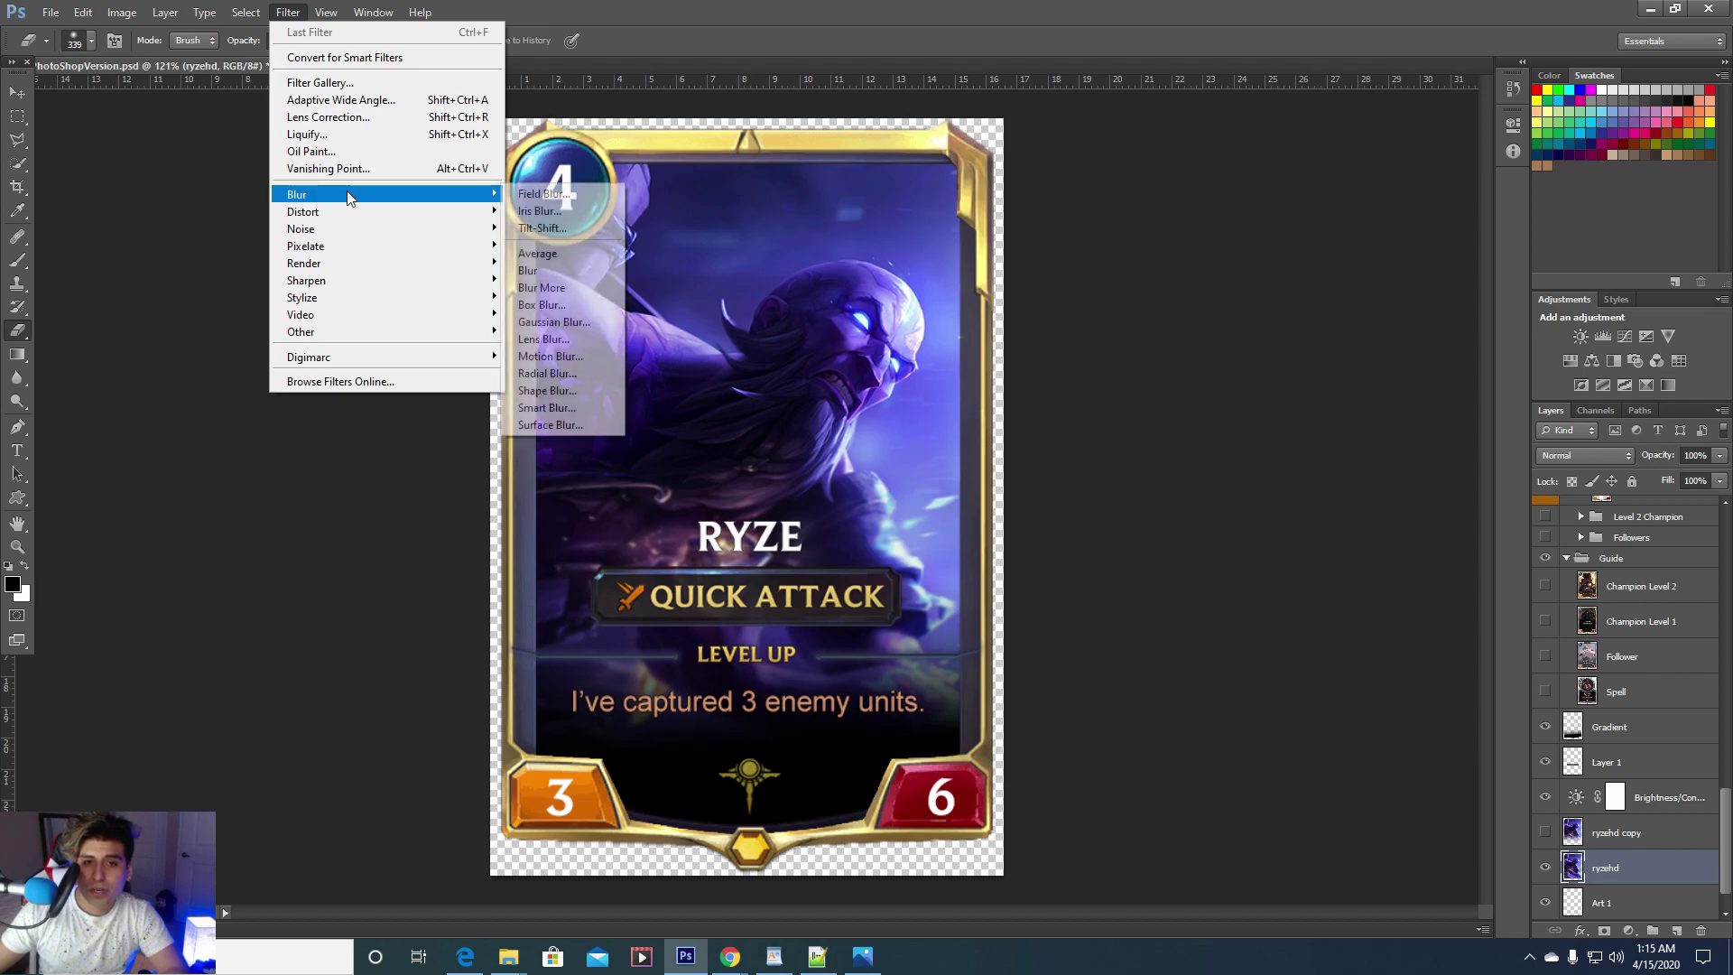
pyautogui.click(555, 322)
pyautogui.moveTo(1259, 583)
pyautogui.mouseDown()
pyautogui.moveTo(1297, 585)
pyautogui.moveTo(1276, 583)
pyautogui.mouseUp()
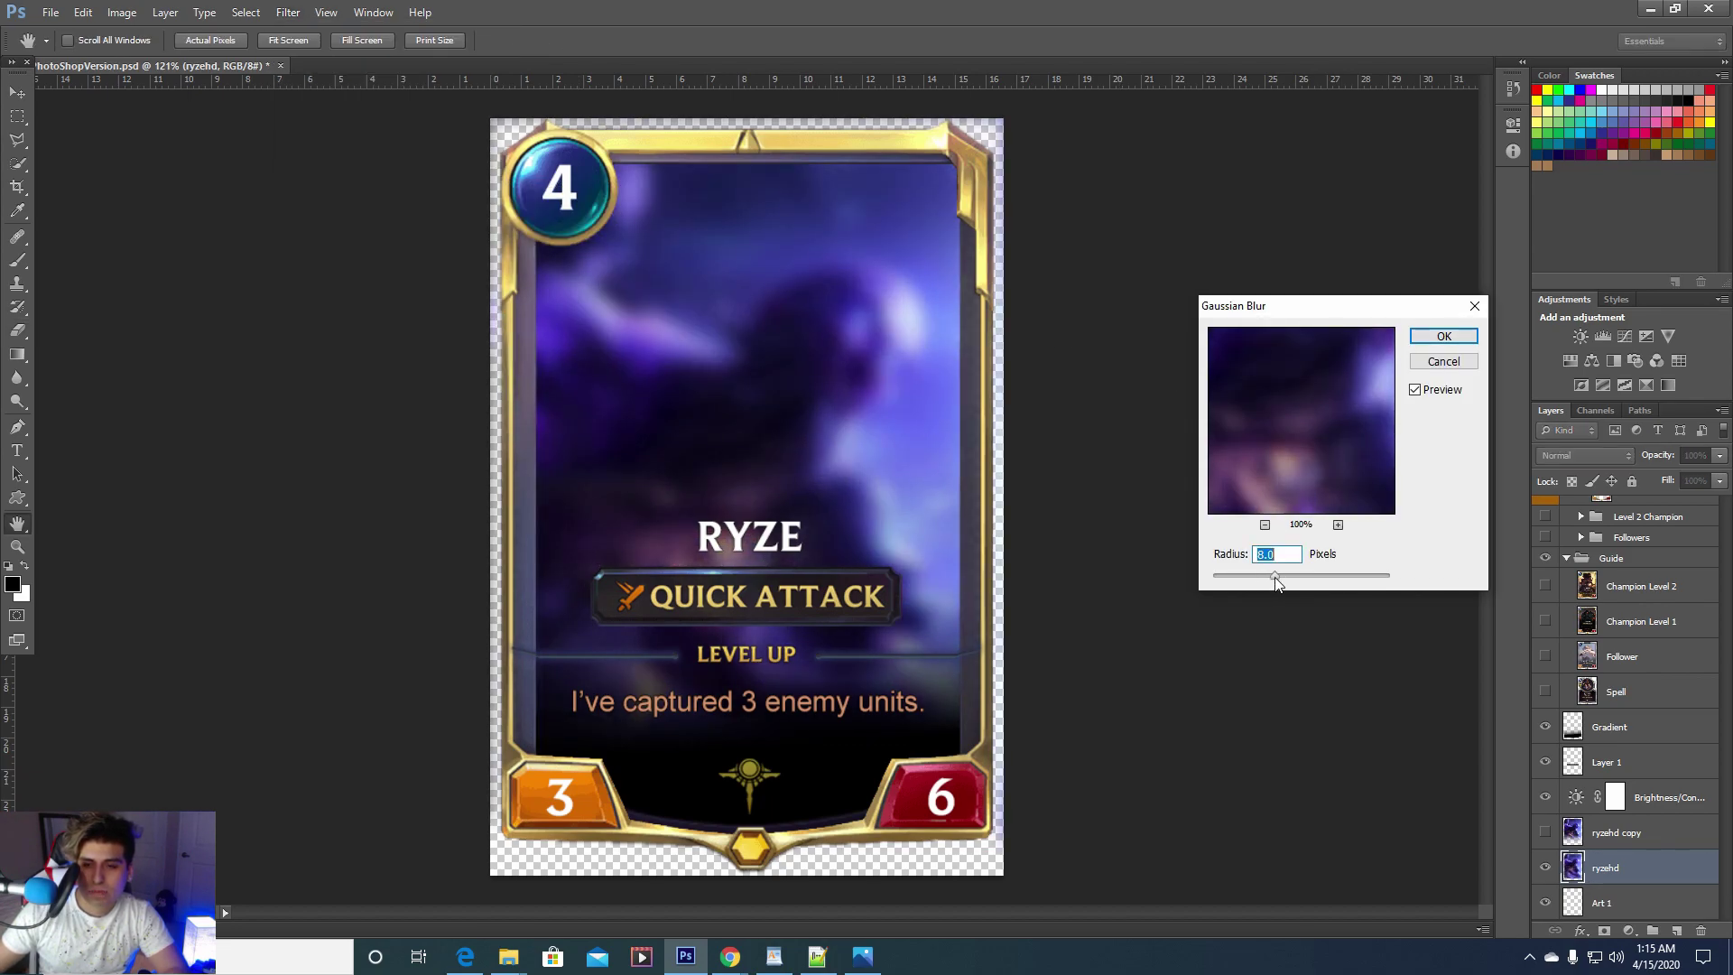
pyautogui.click(1440, 337)
pyautogui.click(1546, 832)
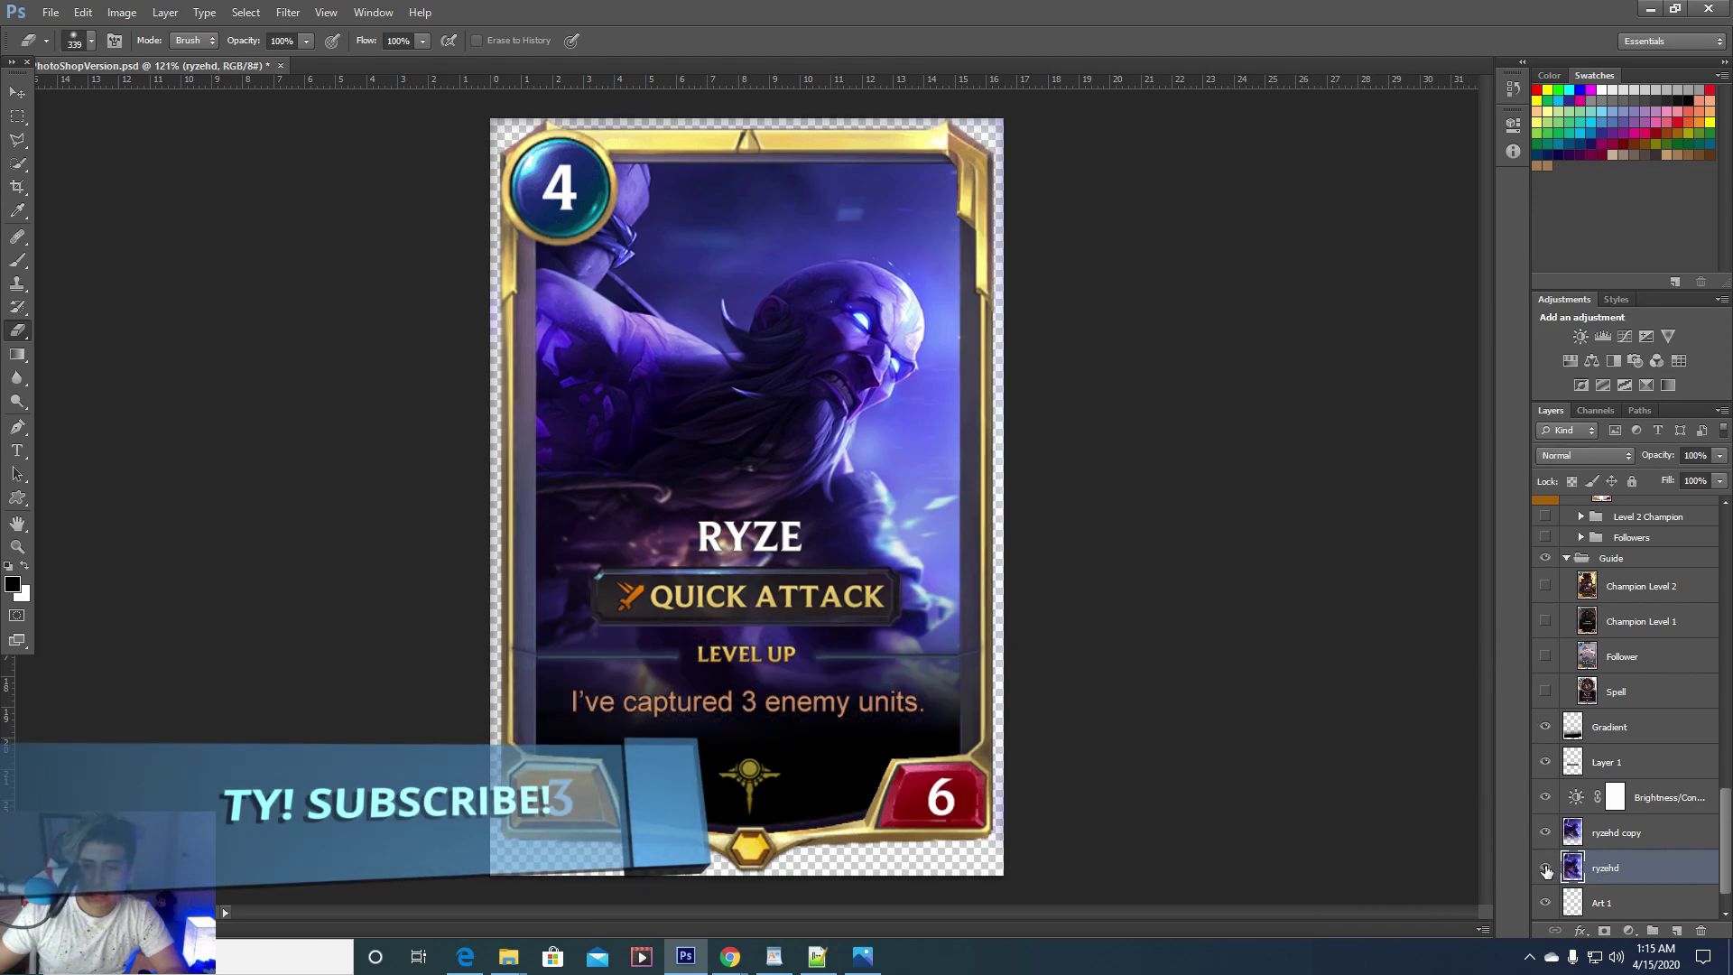
pyautogui.scroll(-1, 1630, 812)
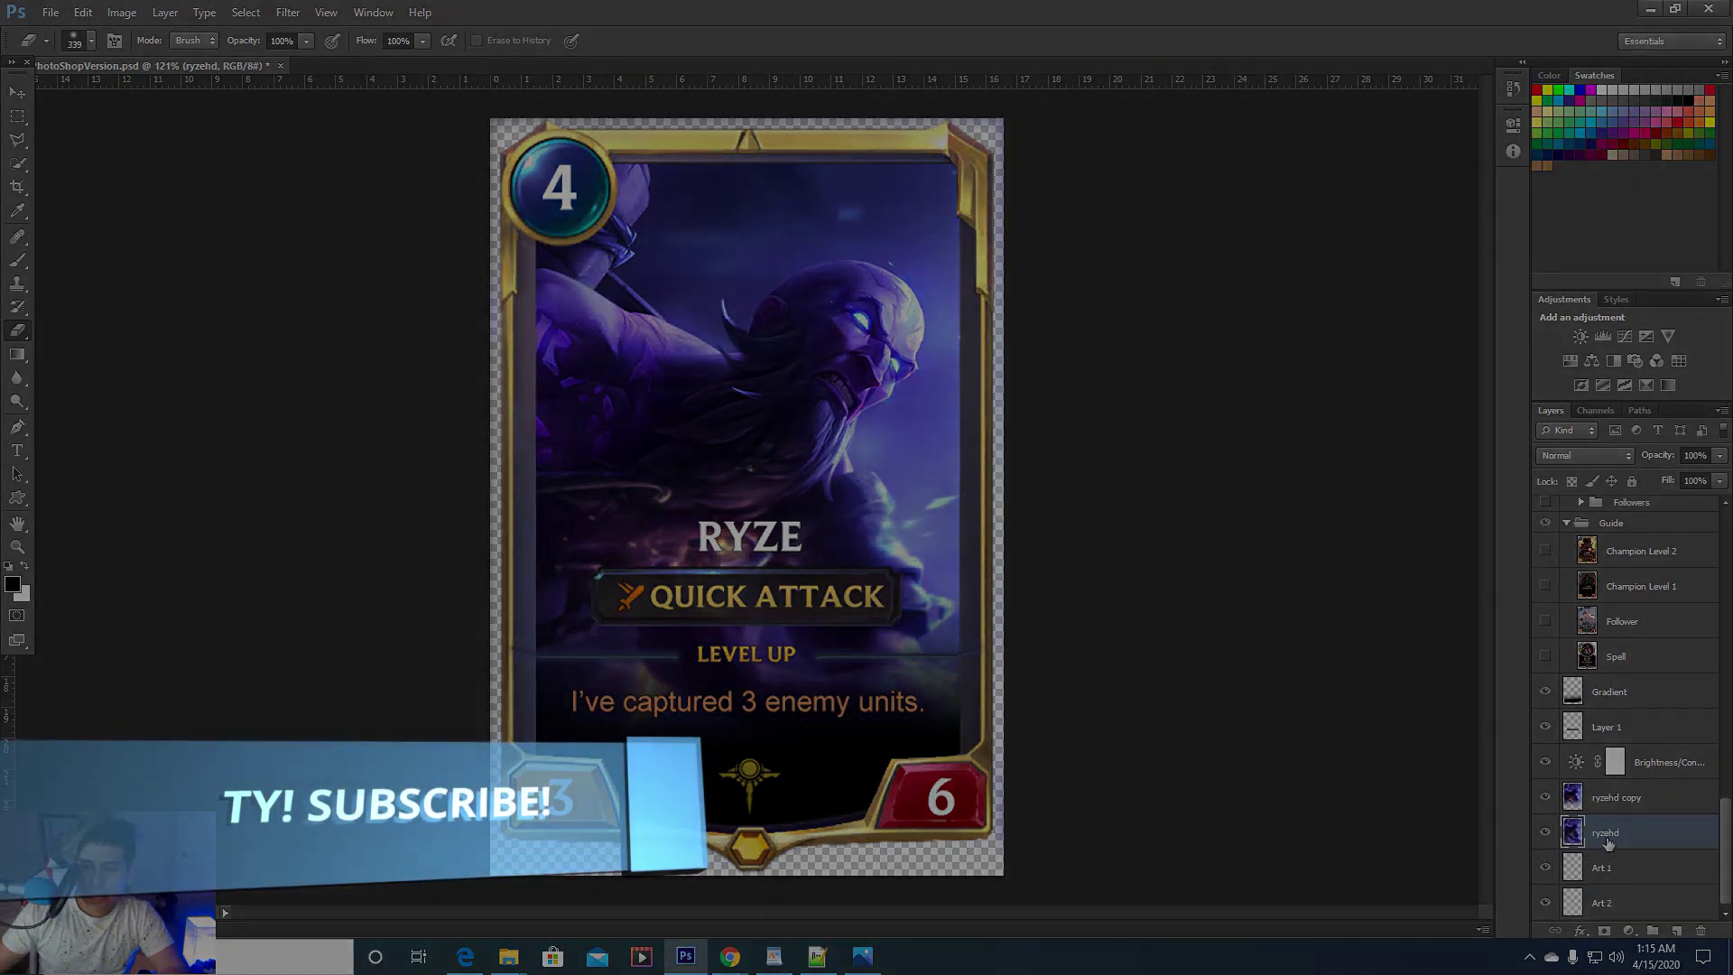